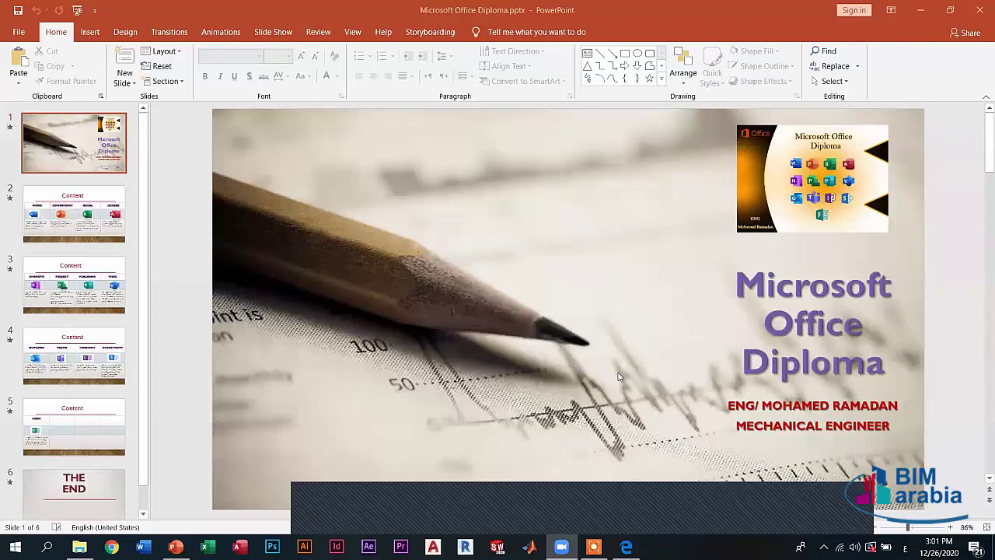
- Go from the title slide to slide 2, the Word, PowerPoint, Excel and Access table
key("XF86AudioRaiseVolume")
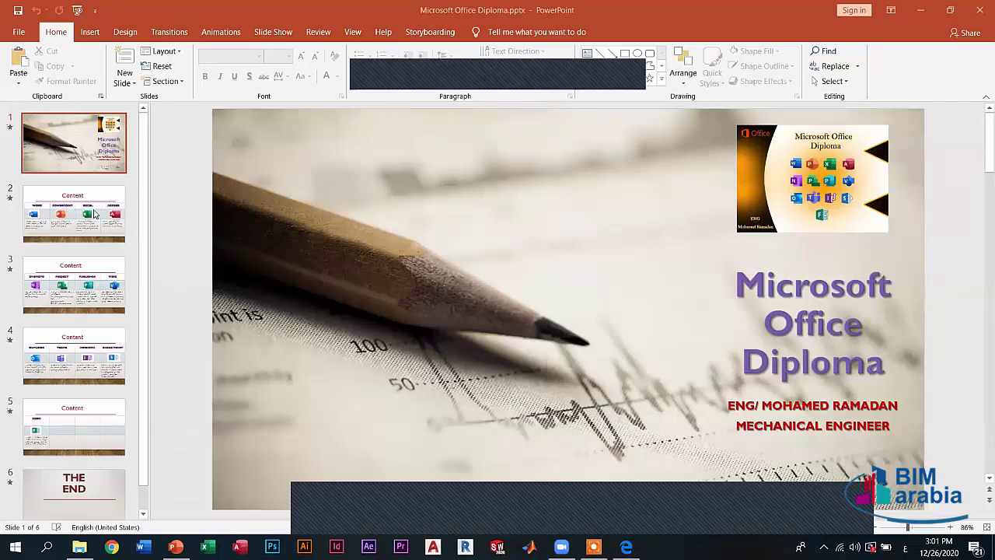
left_click(101, 158)
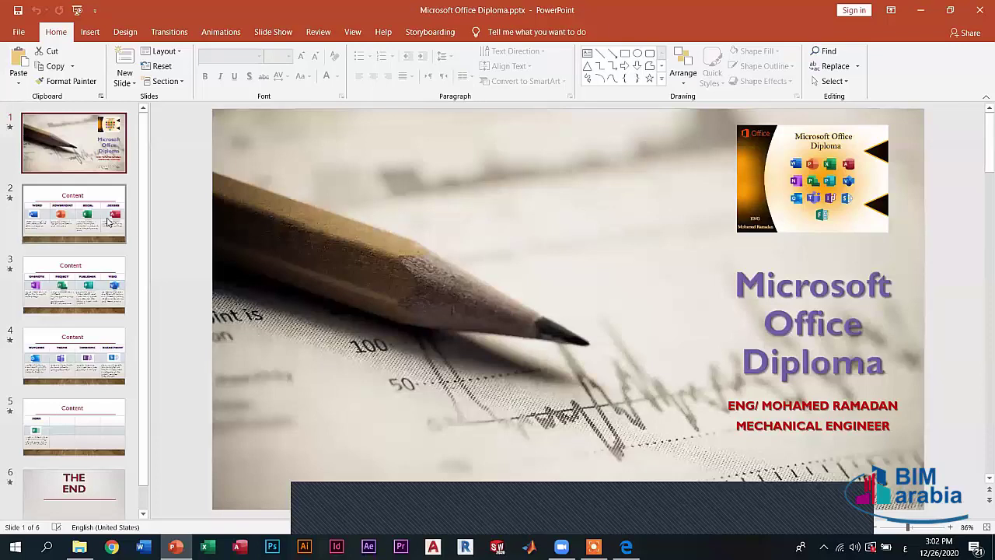
key("Page_Down")
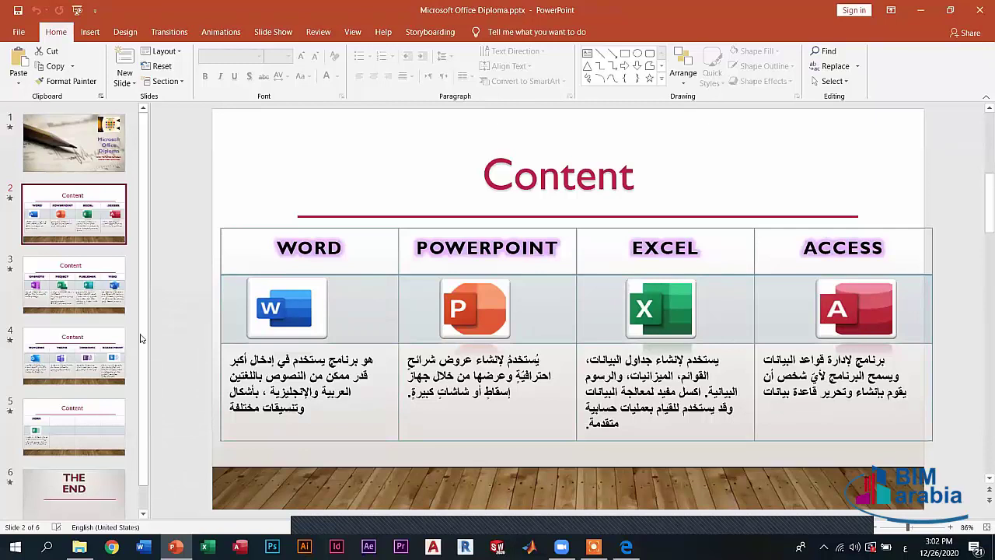
left_click(84, 298)
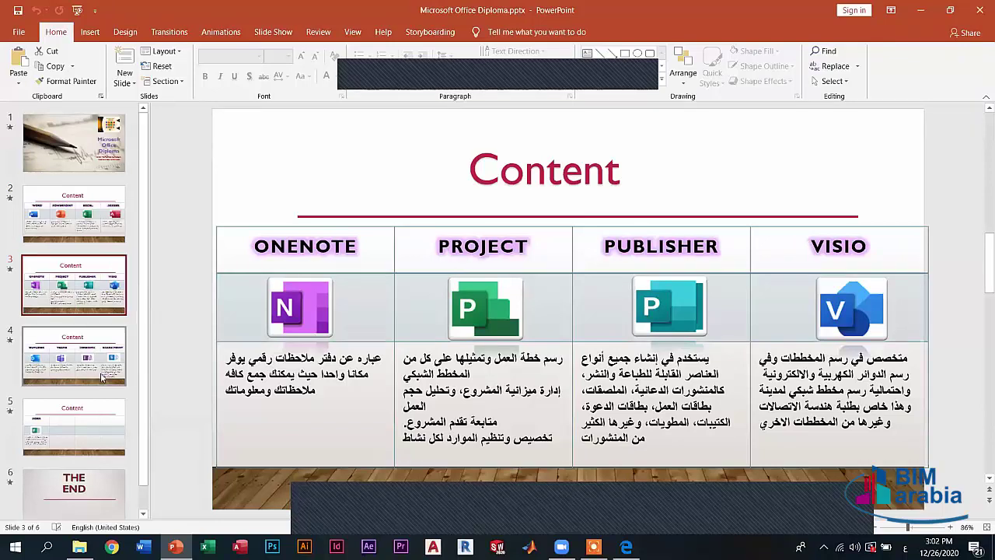
left_click(102, 377)
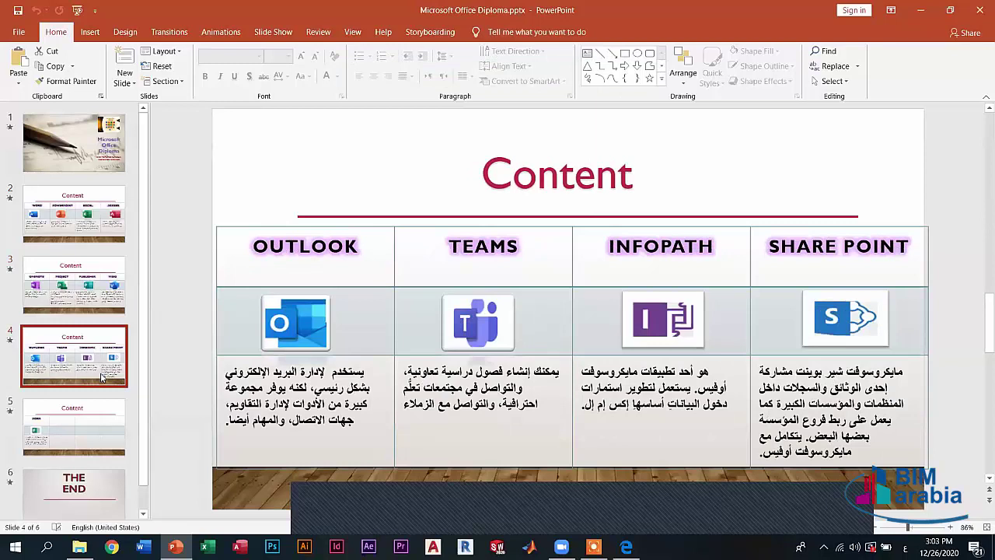
left_click(69, 457)
left_click(74, 218)
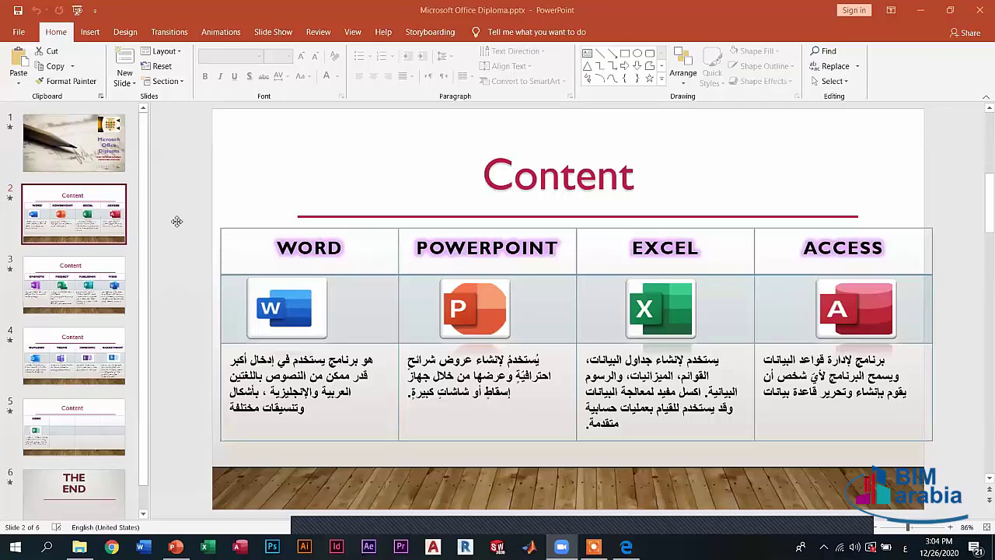
- Return to the title slide, then open slide 2, the Content slide of Office programs
left_click(120, 164)
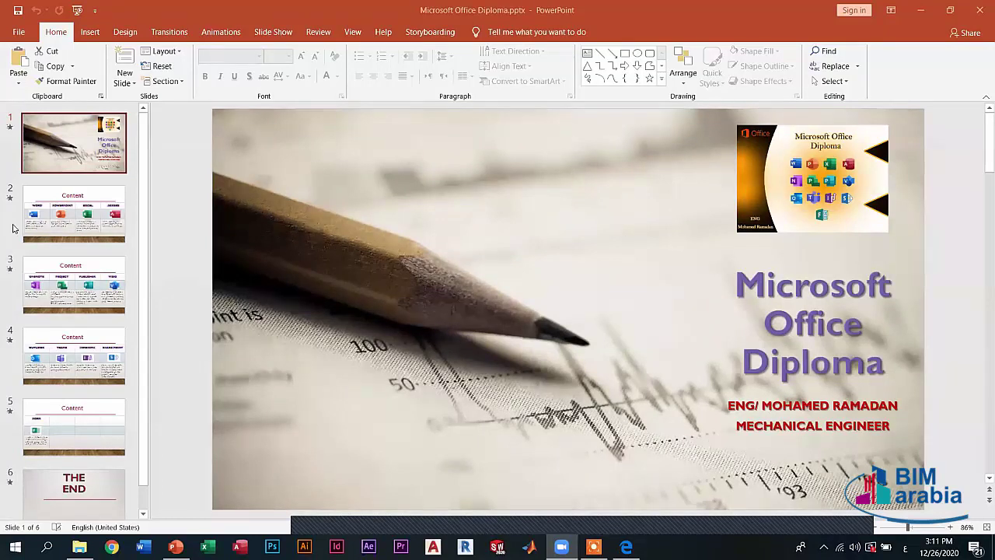
left_click(82, 225)
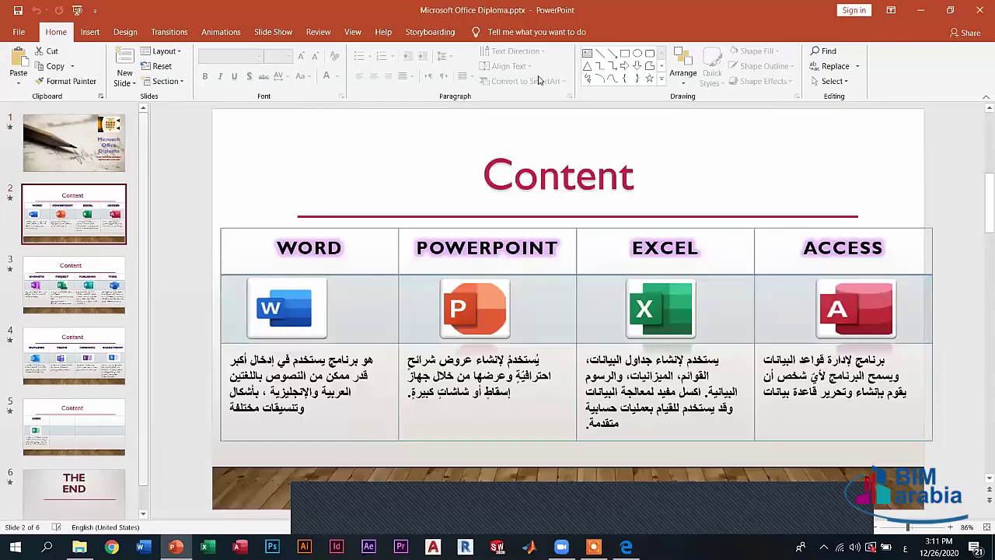
- Step back to slide 1, the Microsoft Office Diploma title slide with the presenter's details
key("Up")
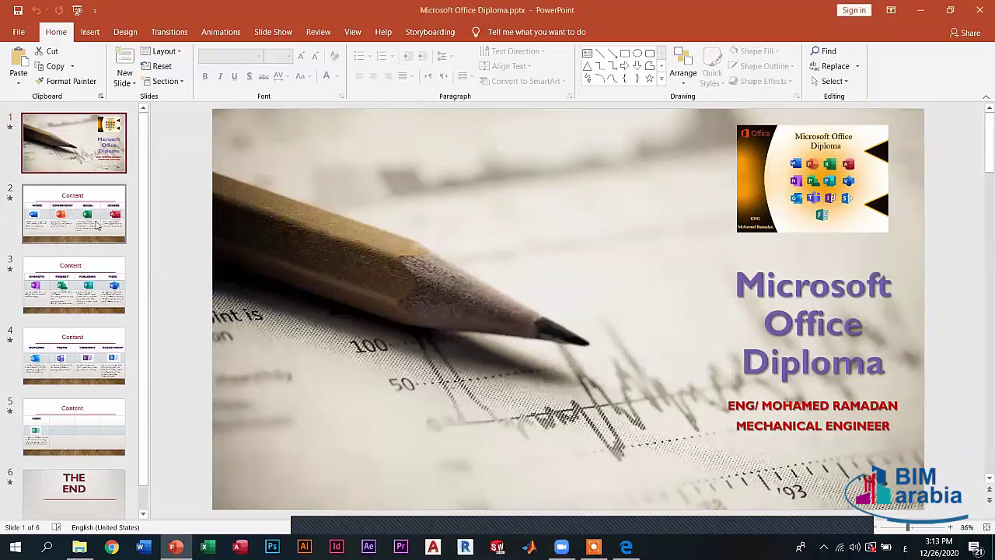
left_click(91, 223)
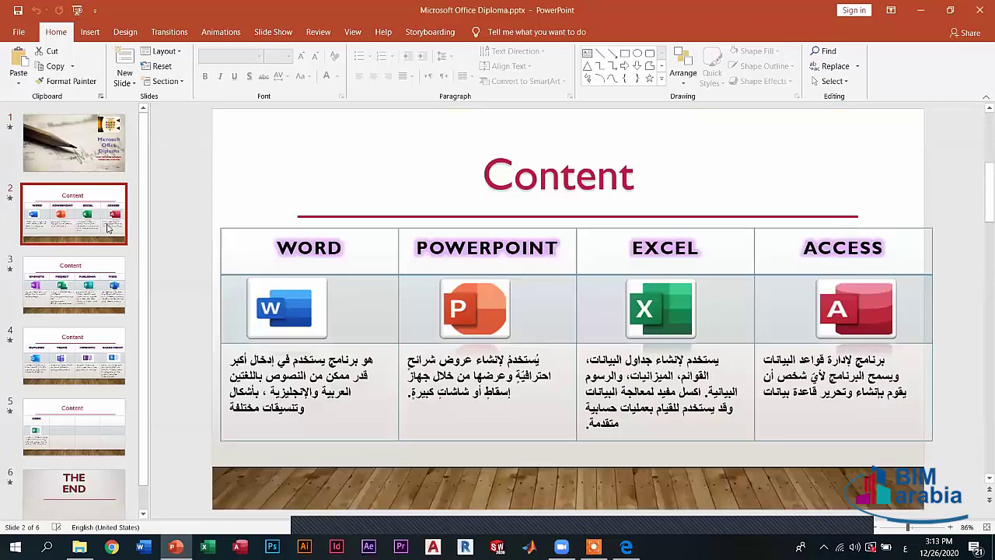
left_click(76, 157)
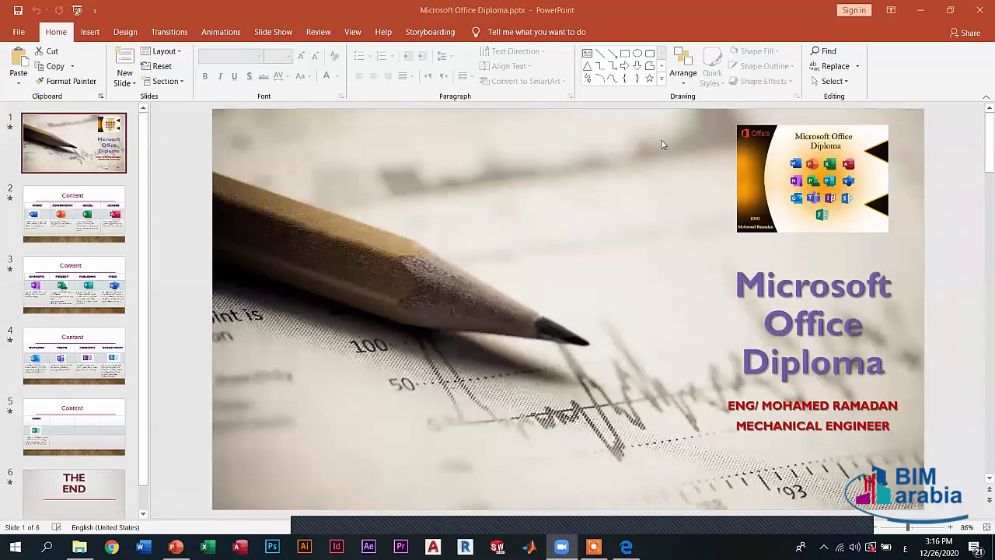
- Open slide 2, the Content table of Word, PowerPoint, Excel and Access
key("XF86AudioRaiseVolume")
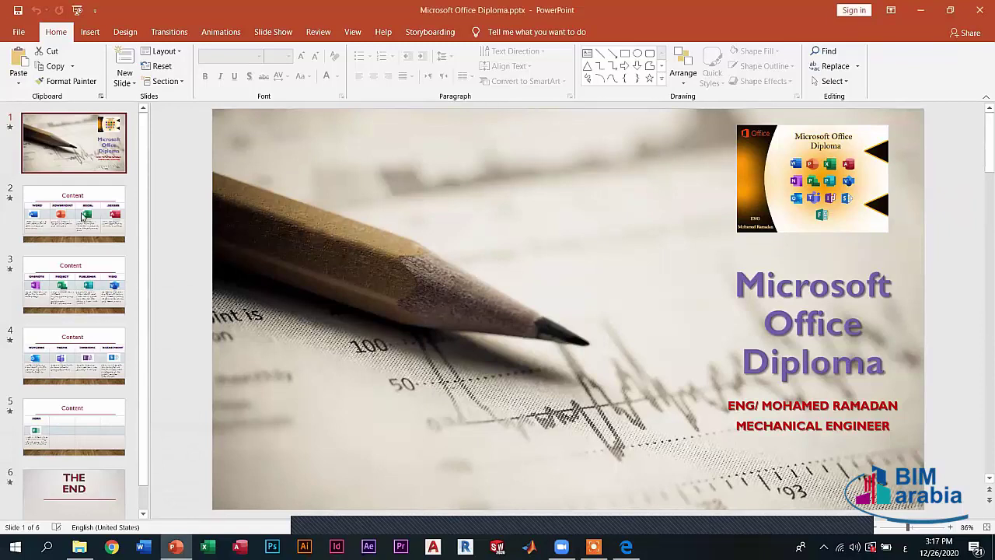
left_click(65, 204)
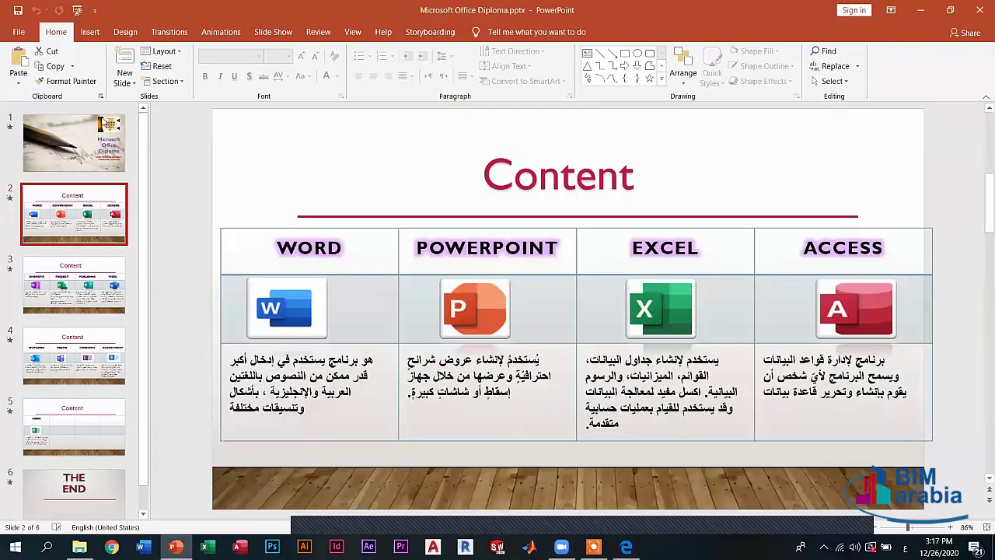
- Return to slide 1, the Microsoft Office Diploma title slide with the Office logo
left_click(81, 139)
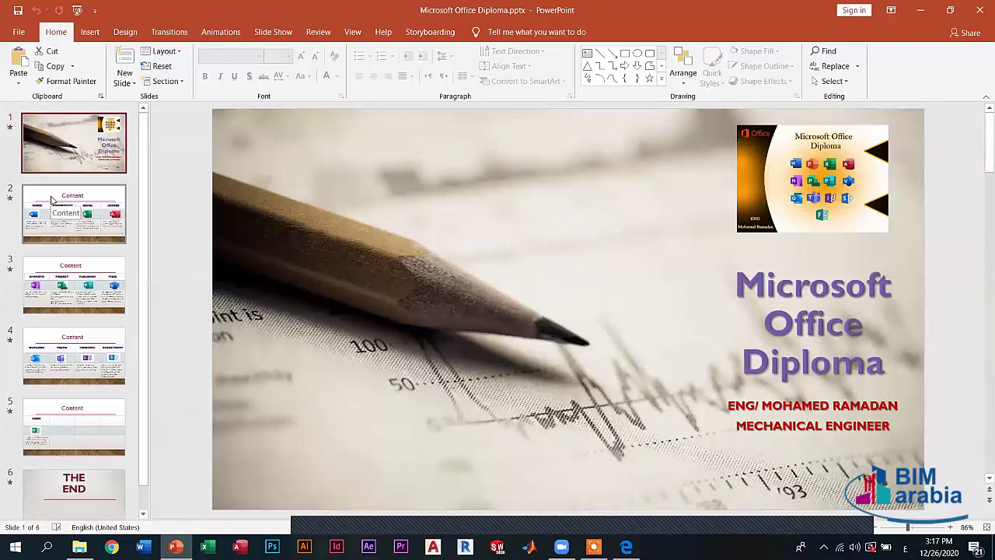
- Show slide 2 with the Word, PowerPoint, Excel and Access table again
left_click(94, 212)
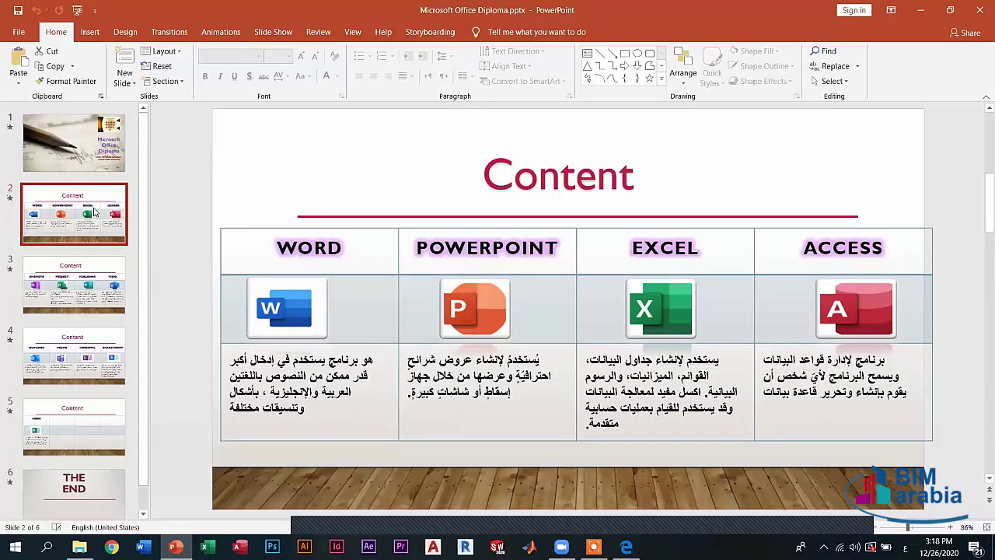
- Go back to slide 1, the Microsoft Office Diploma title slide with the pencil photo
left_click(80, 140)
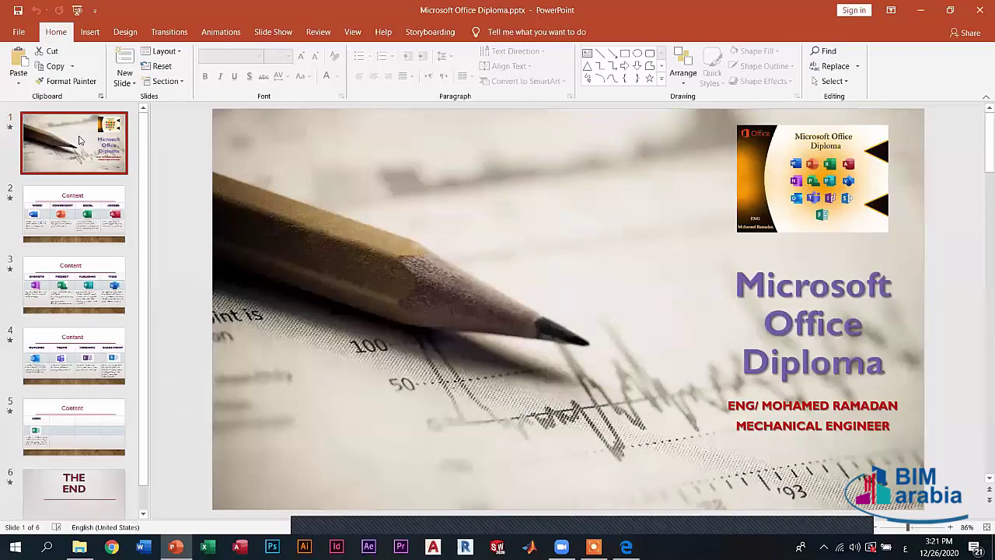
- Glance at slide 3, then settle on slide 2's Word, PowerPoint, Excel and Access table
left_click(62, 280)
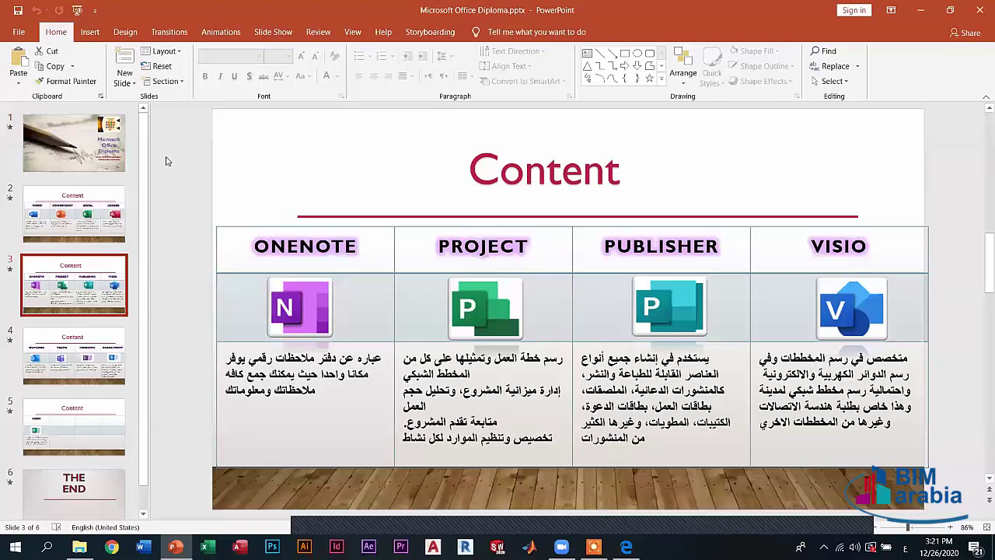
left_click(109, 206)
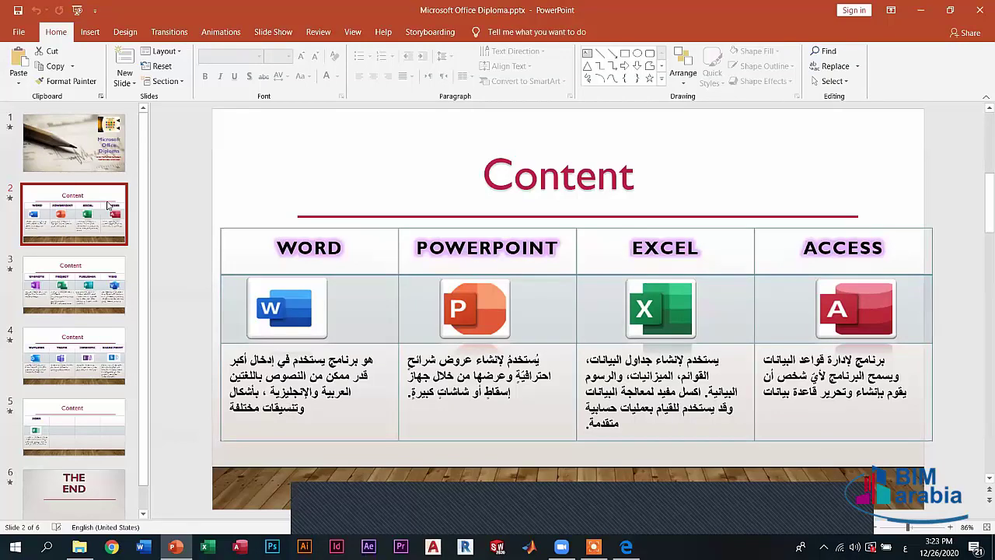
- Visit slide 3, then jump to slide 1, the Microsoft Office Diploma title slide
left_click(85, 306)
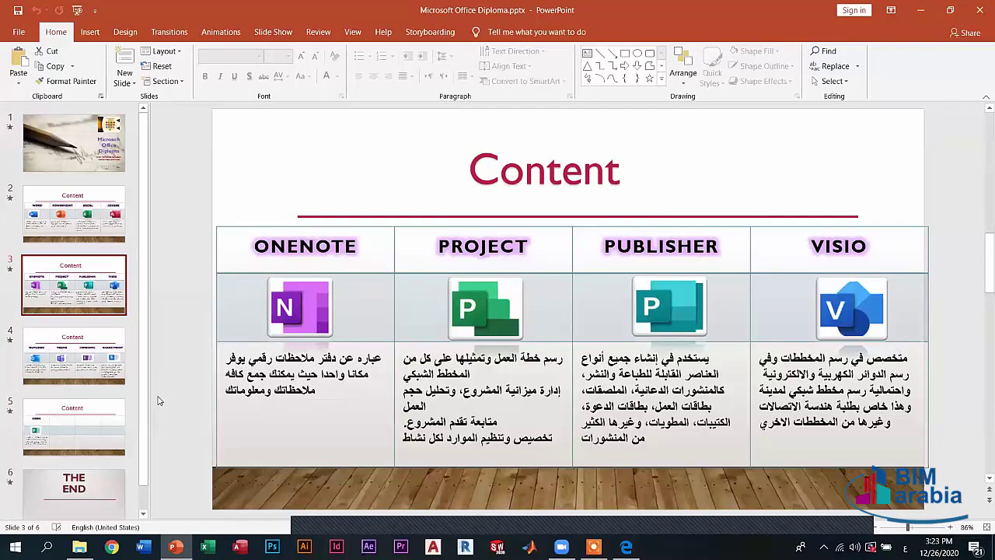
key("Home")
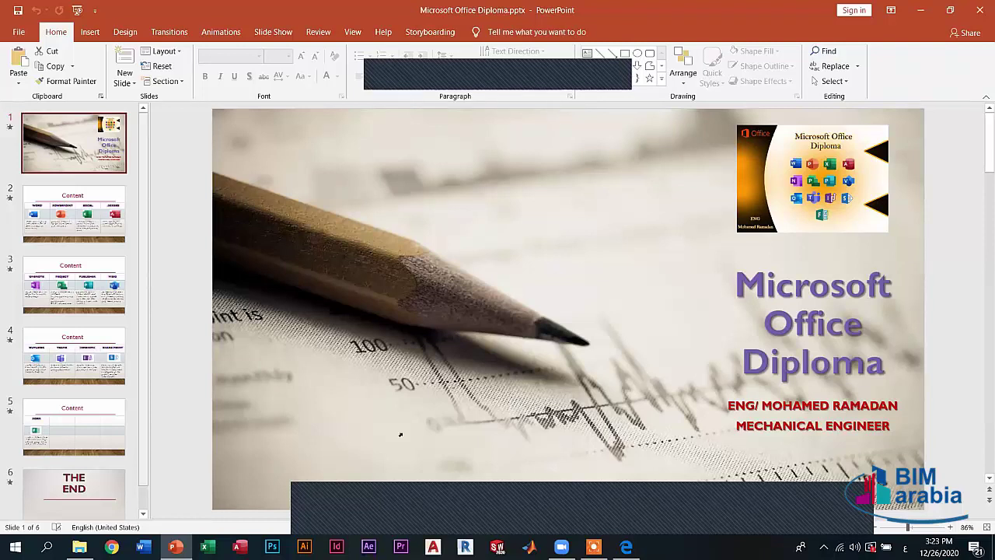
- Advance to slide 3, the OneNote, Project, Publisher and Visio table
key("Page_Down")
key("Page_Down")
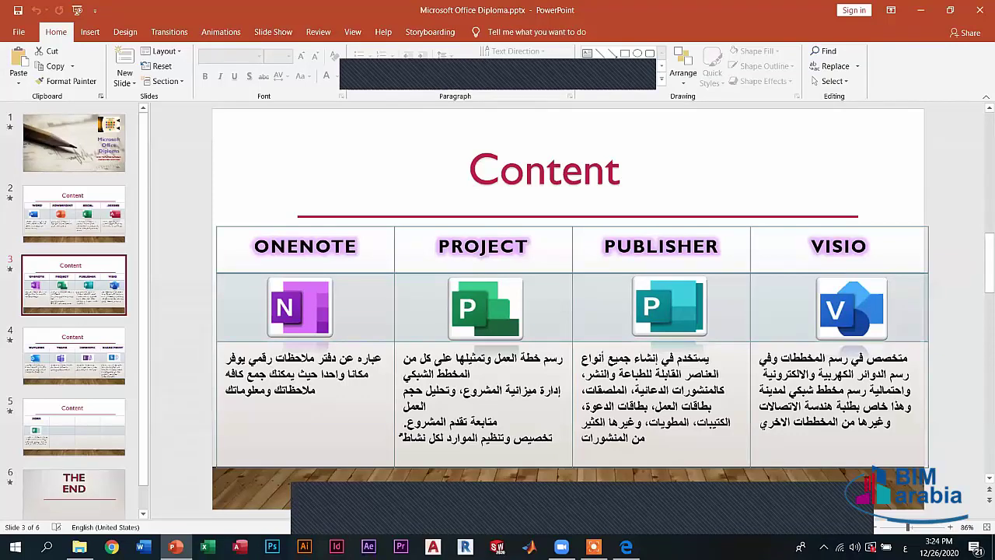
- Return to slide 2, the table of Word, PowerPoint, Excel and Access descriptions
left_click(82, 226)
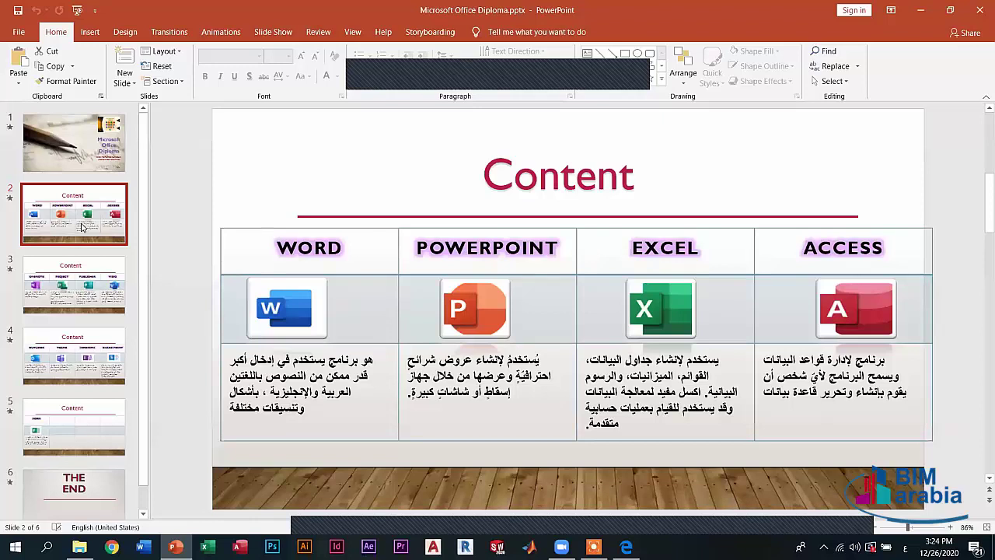
- Display slide 3, pairing OneNote, Project, Publisher and Visio icons with Arabic descriptions
left_click(88, 294)
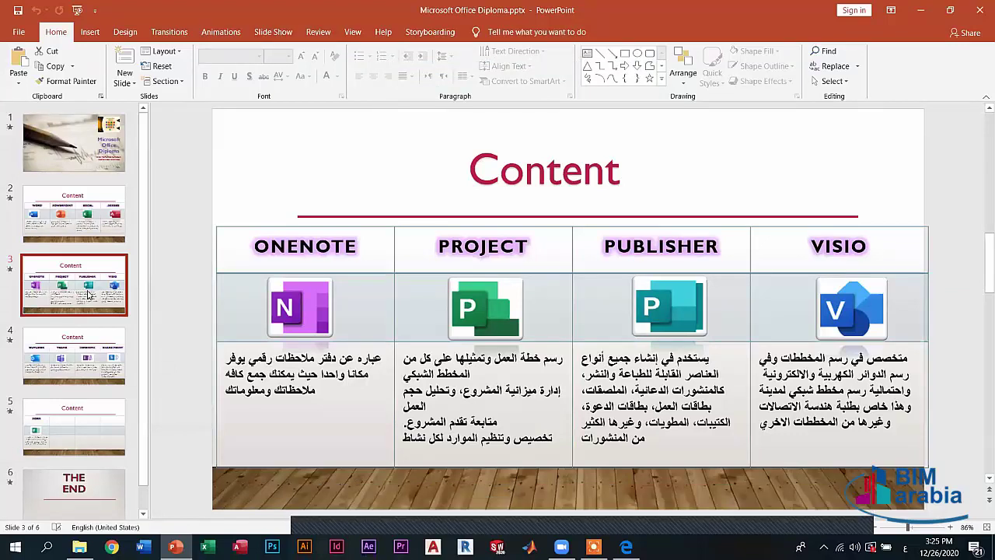
- Flip between slides 2 and 3, ending on slide 2's Word, PowerPoint, Excel and Access table
left_click(68, 189)
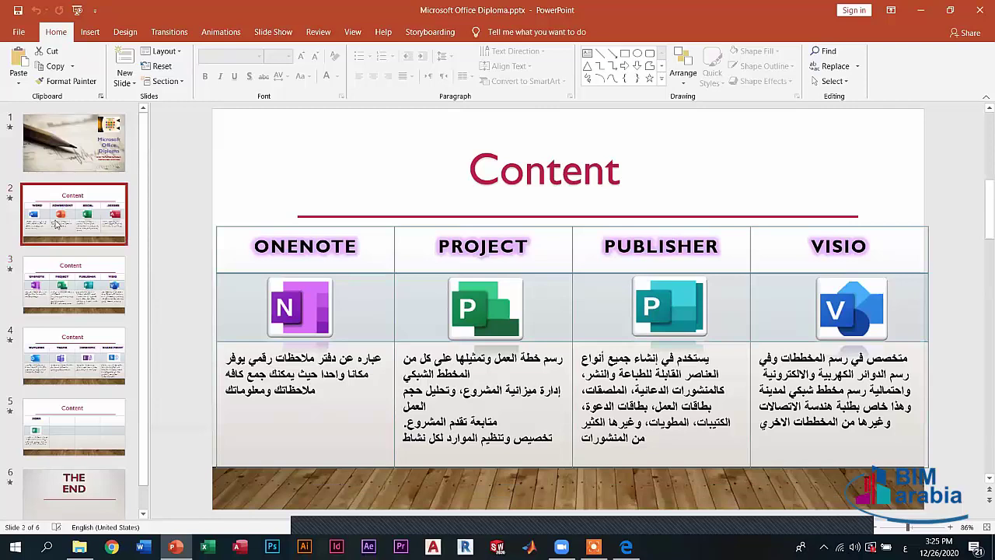
left_click(62, 289)
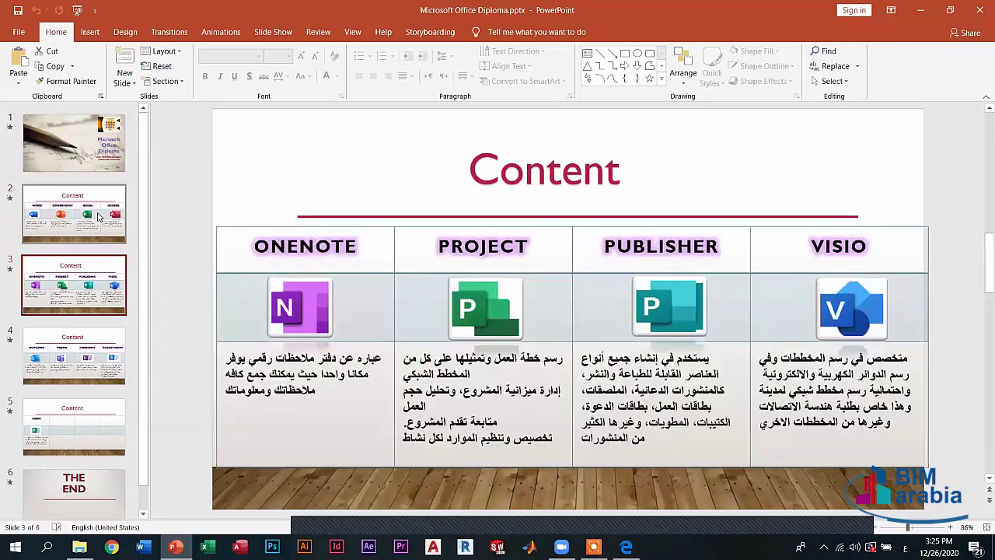
left_click(100, 217)
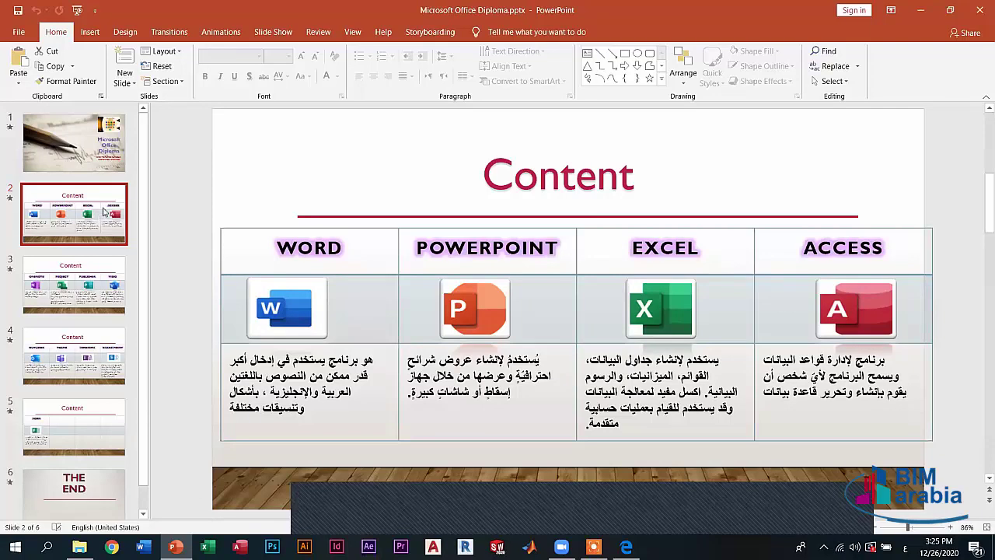
- Display slide 3's table of OneNote, Project, Publisher and Visio with Arabic descriptions
left_click(76, 284)
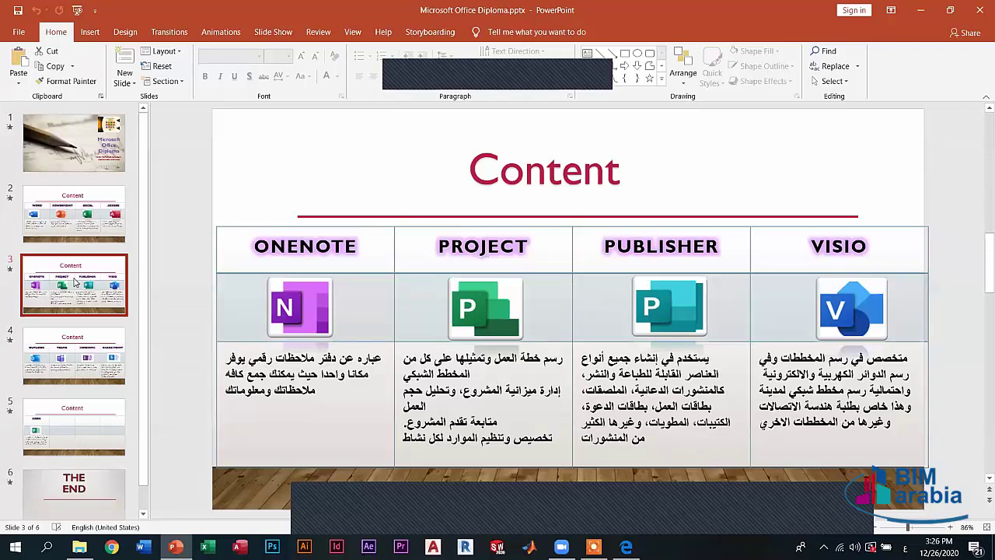
left_click(84, 369)
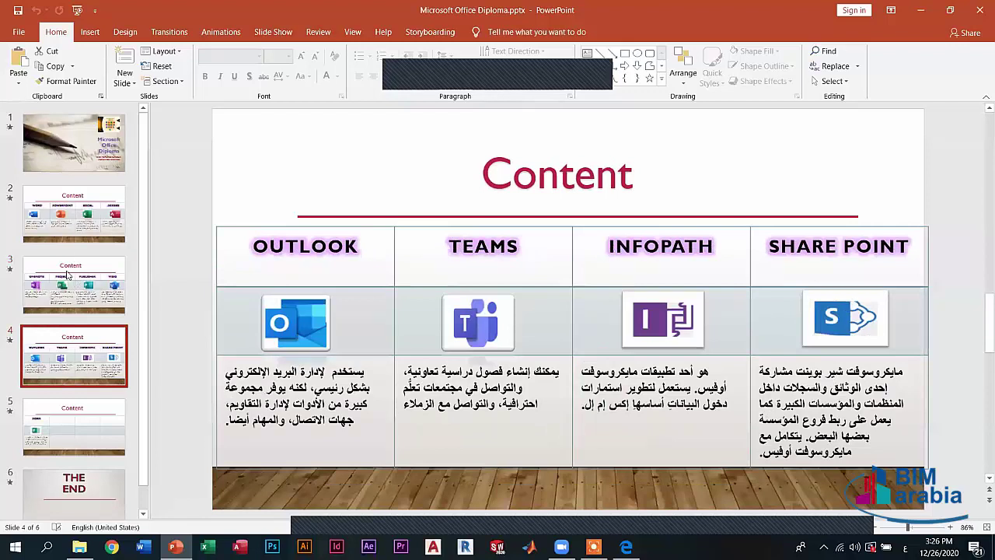
left_click(68, 276)
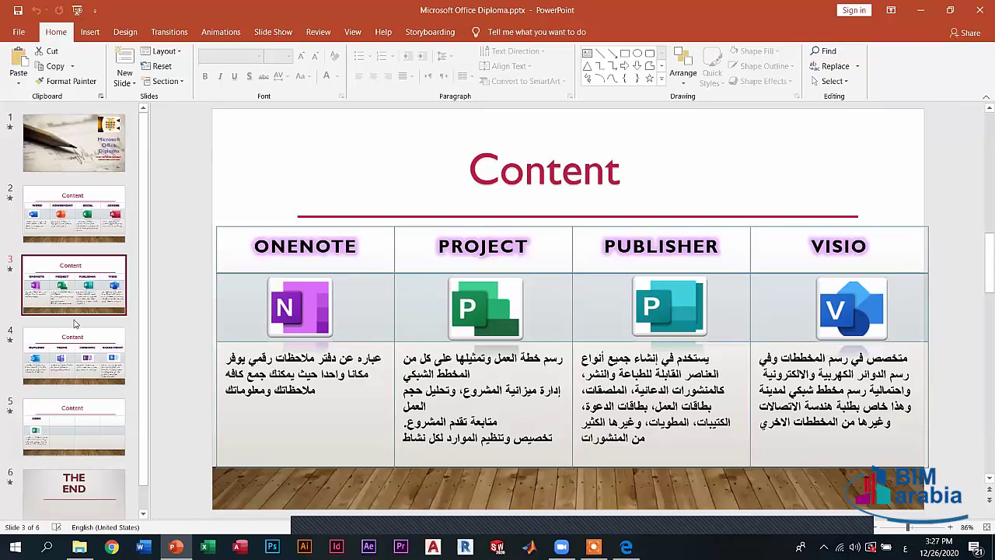
left_click(60, 374)
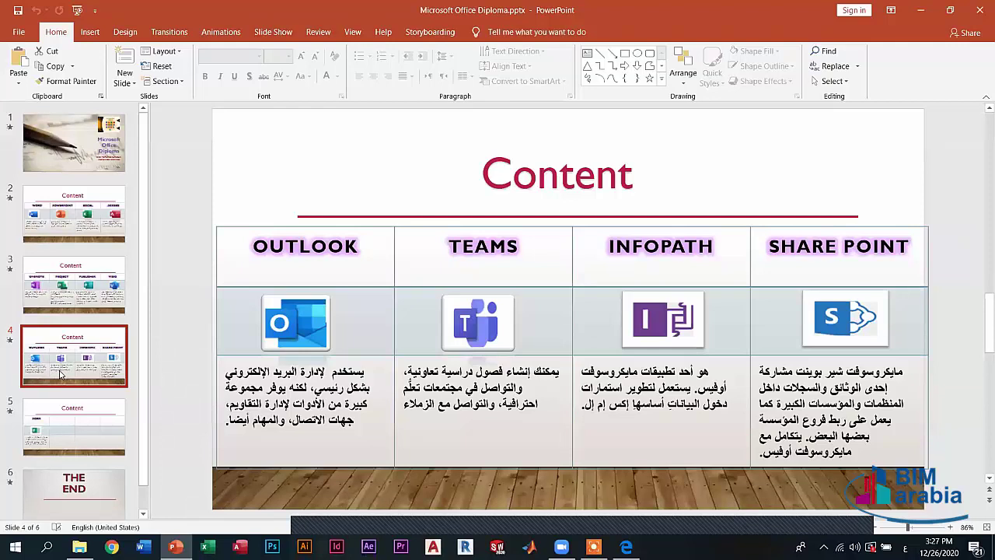
left_click(82, 290)
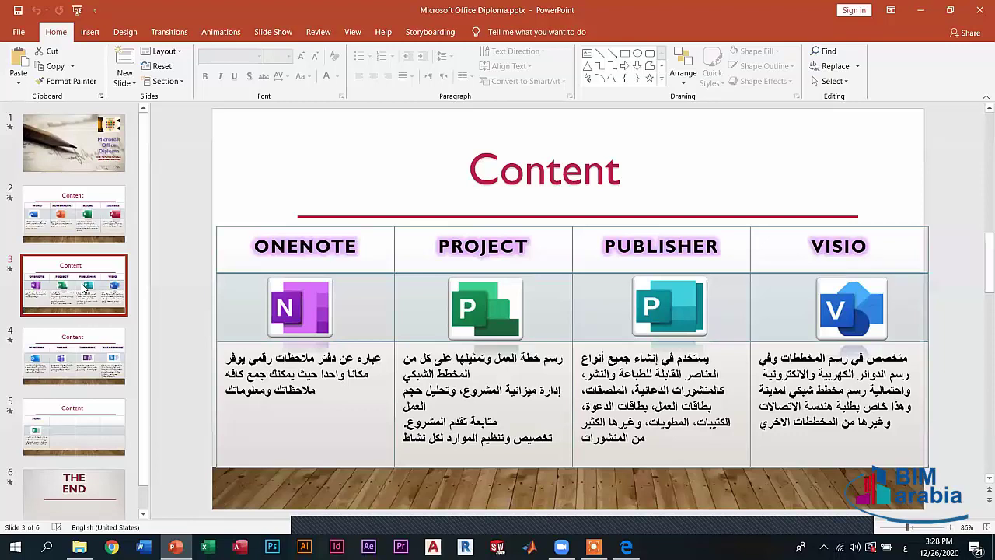
- Display slide 4's table of Outlook, Teams, InfoPath and SharePoint with Arabic descriptions
left_click(83, 368)
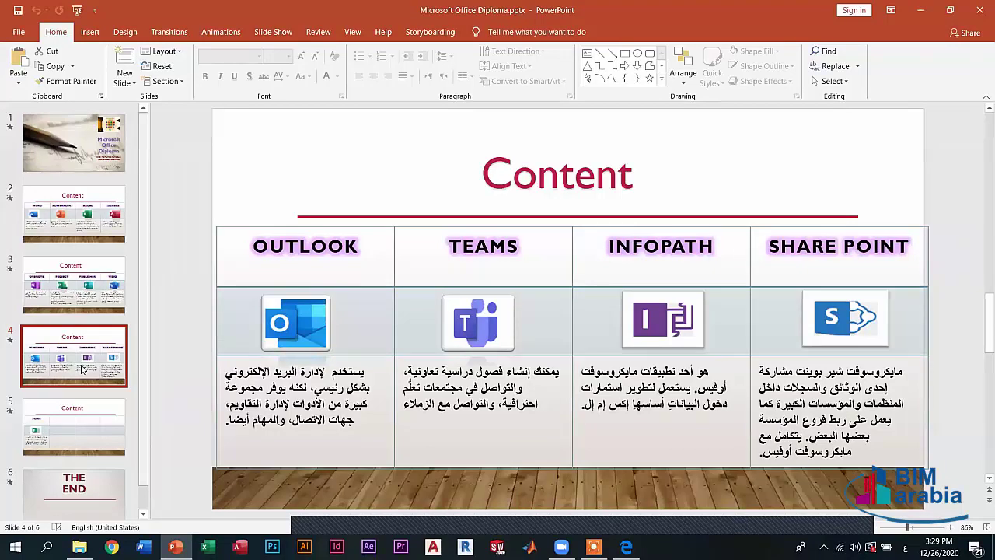
- Return to slide 3's OneNote, Project, Publisher and Visio table
left_click(92, 310)
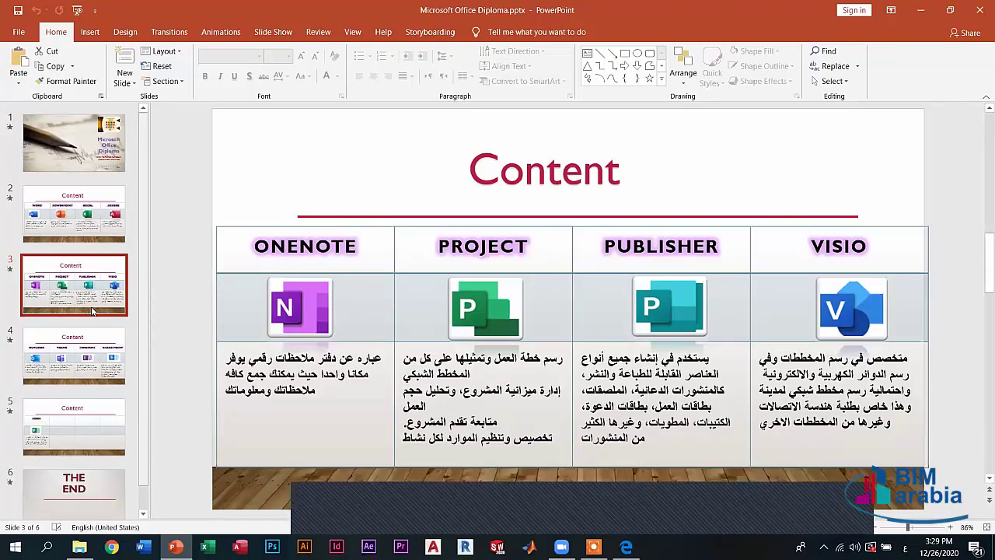
- Display slide 4 again, the Outlook, Teams, InfoPath and SharePoint table
left_click(111, 365)
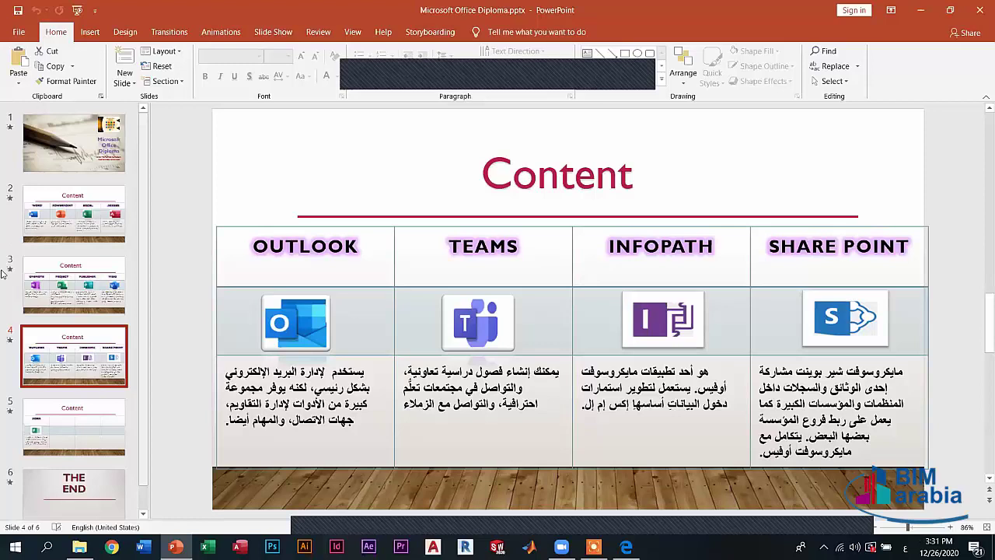
- View slide 5's Forms table, then select slide 1, the Microsoft Office Diploma title slide
left_click(84, 434)
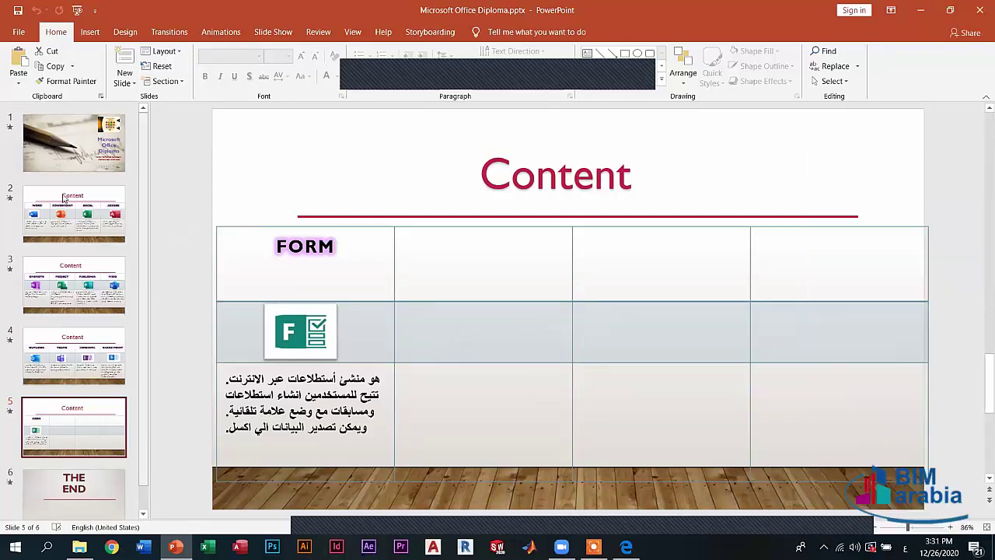
left_click(84, 166)
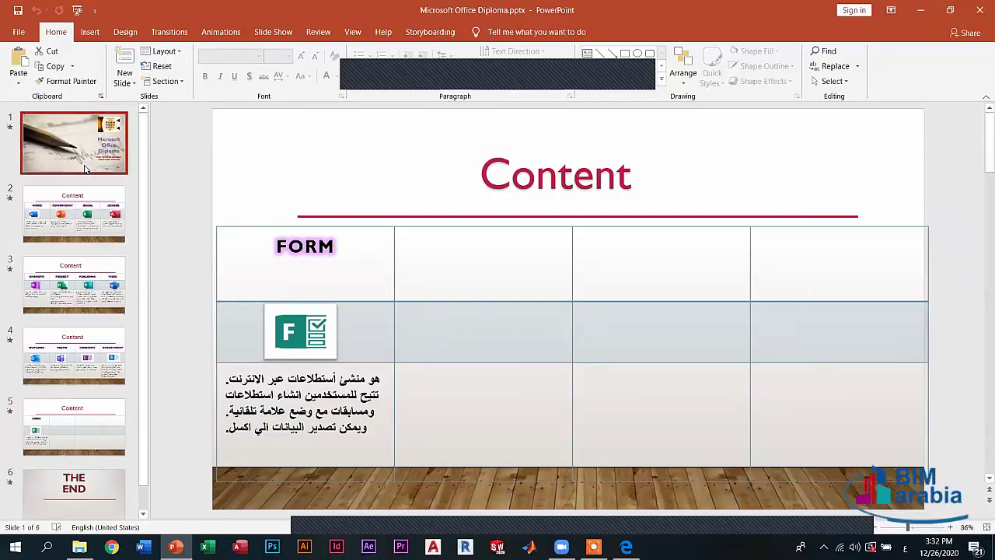
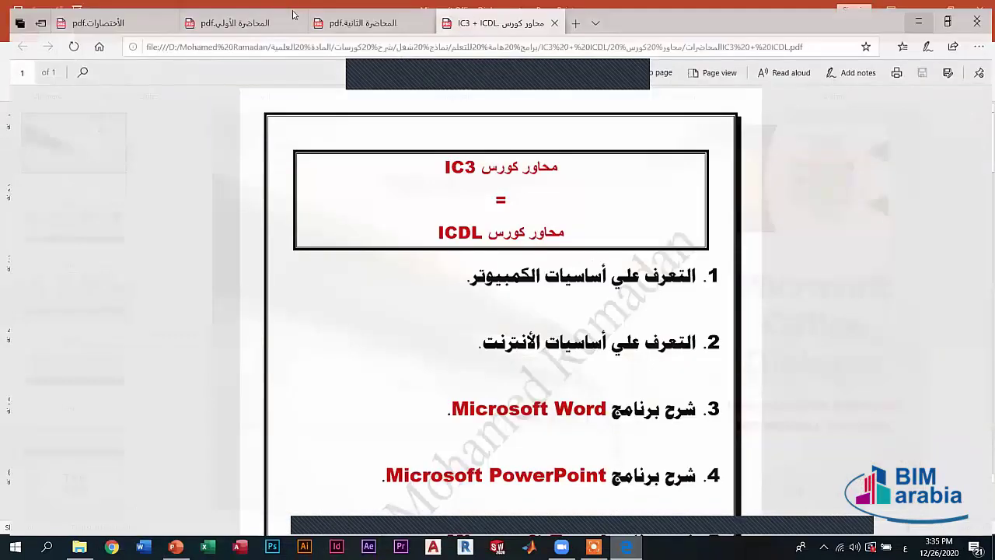
- Bring the المحاضرة الثانية.pdf lecture forward in Edge, in place of the PowerPoint deck
left_click(360, 6)
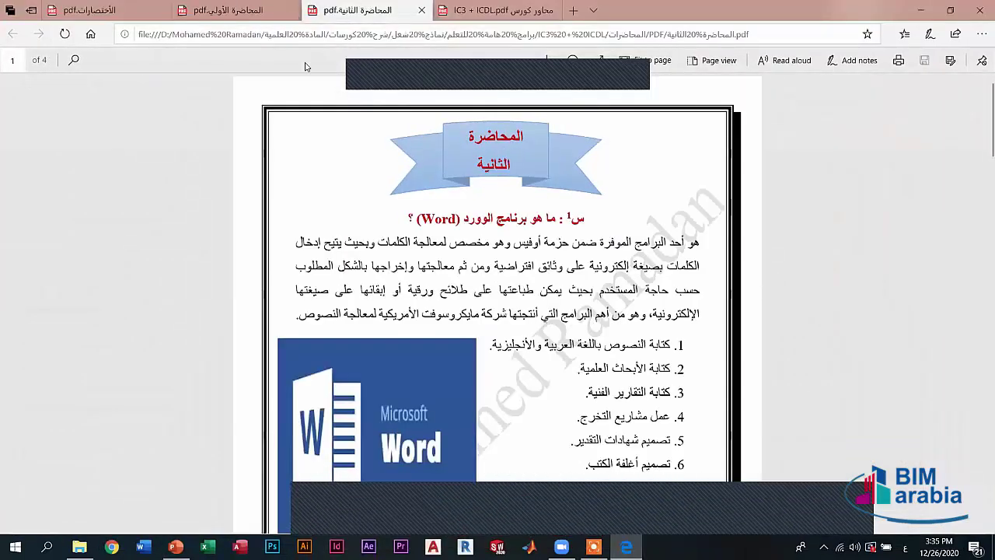
- Go to the المحاضرة الأولى.pdf tab and scroll to the ICDL/ECDL, IC3 and MOS comparison table
key("ctrl+shift+Tab")
scroll(521, 253, "down", 1)
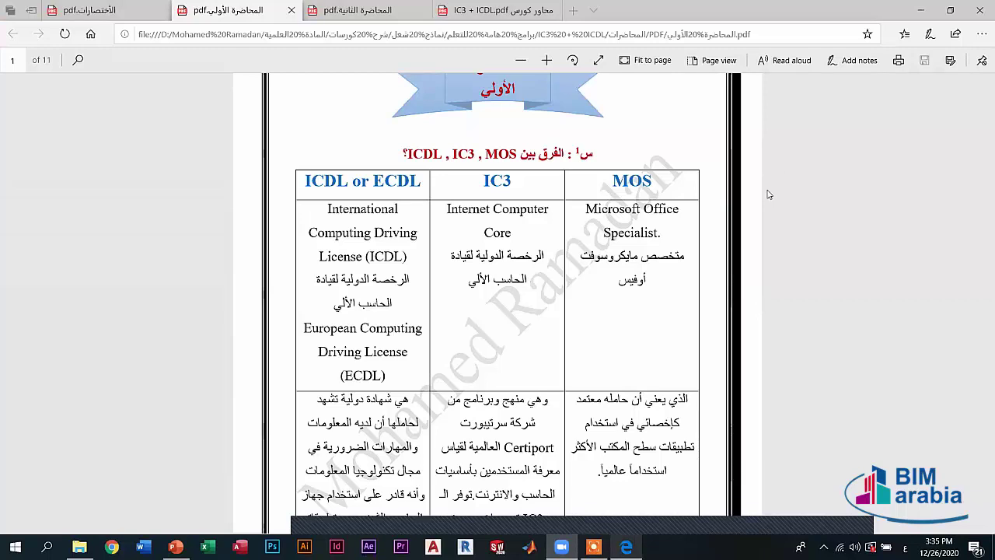
key("alt+Tab")
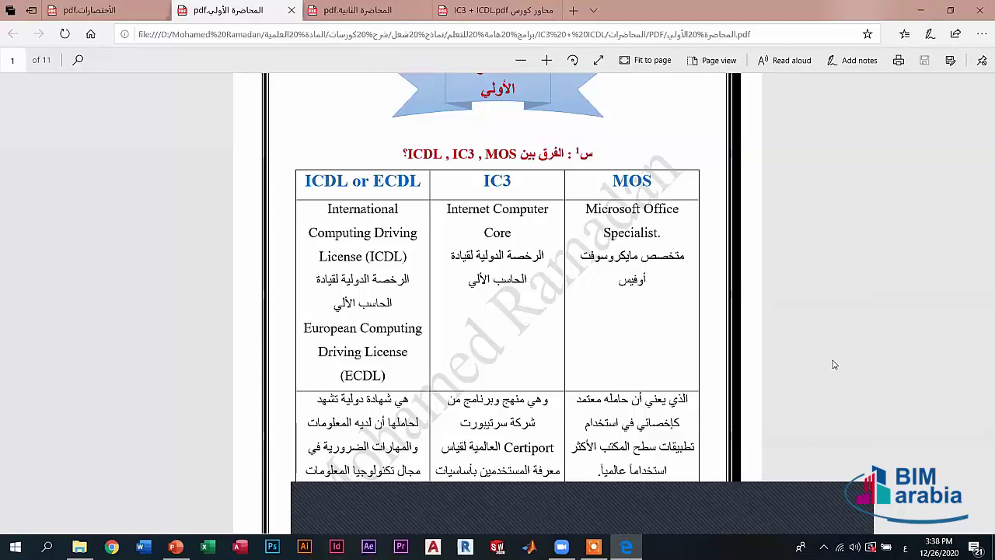
scroll(707, 269, "down", 1)
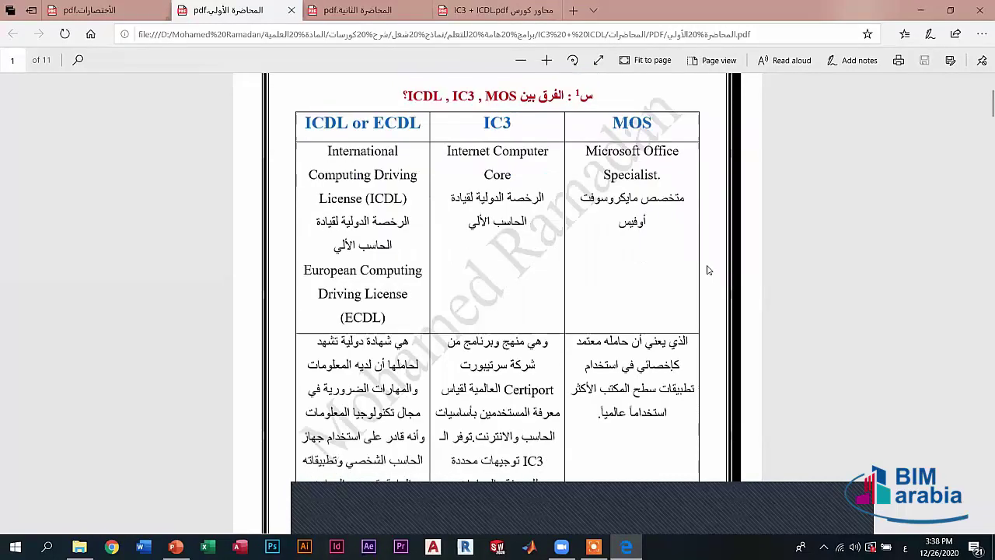
scroll(708, 269, "up", 2)
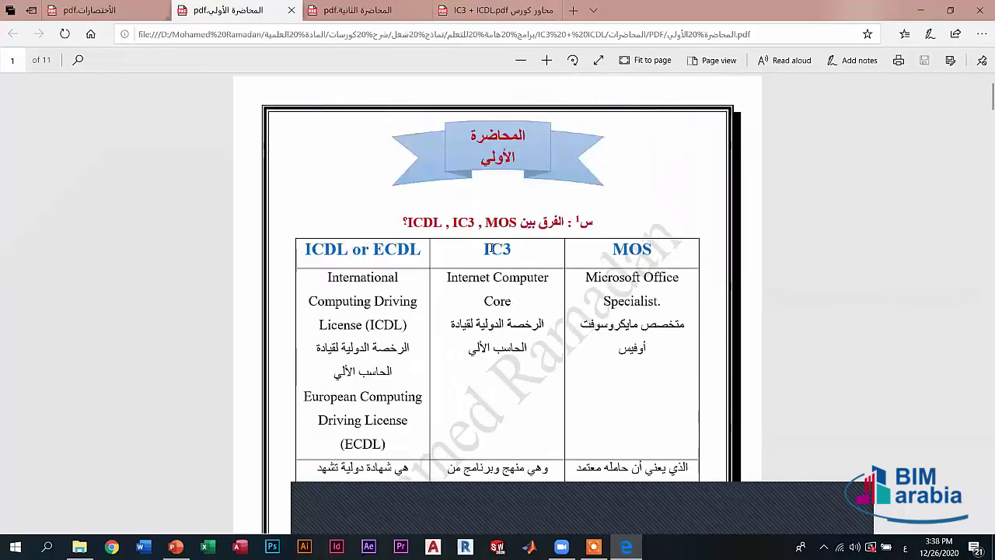
left_click_drag(484, 249, 503, 248)
left_click(502, 250)
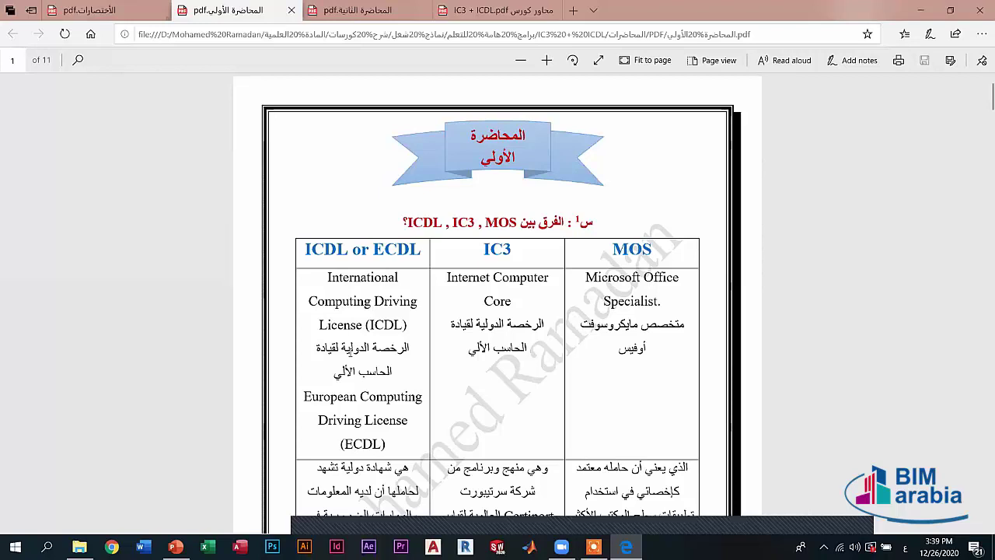
- Scroll through pages 2–4 to page 5, showing Office versions through 2019 and Office programs
scroll(449, 392, "down", 1)
scroll(443, 417, "down", 10)
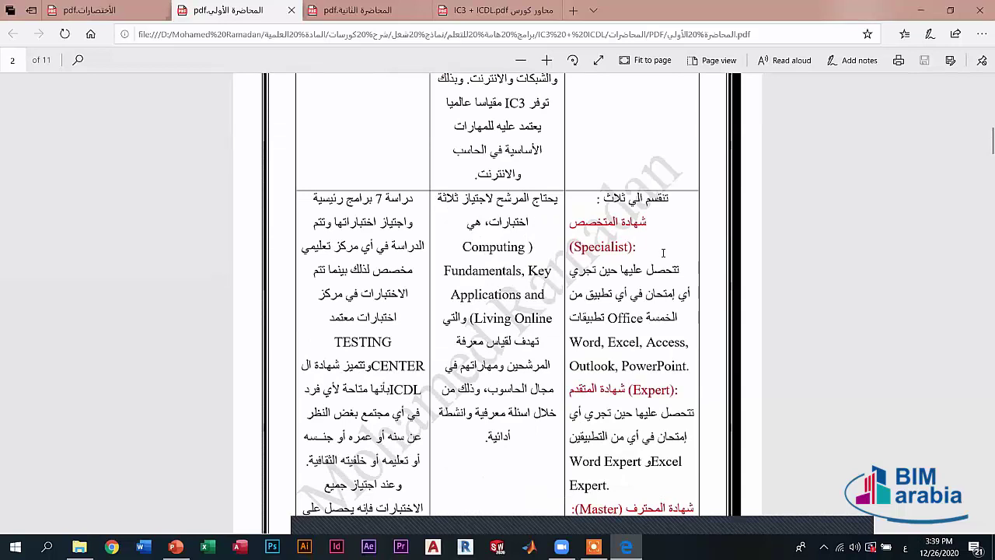
scroll(591, 262, "down", 2)
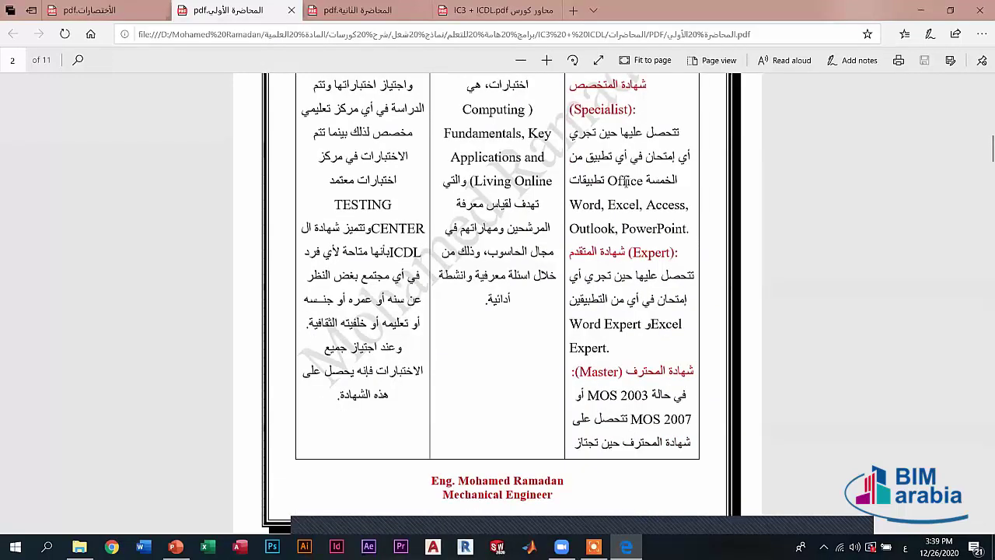
scroll(667, 265, "up", 1)
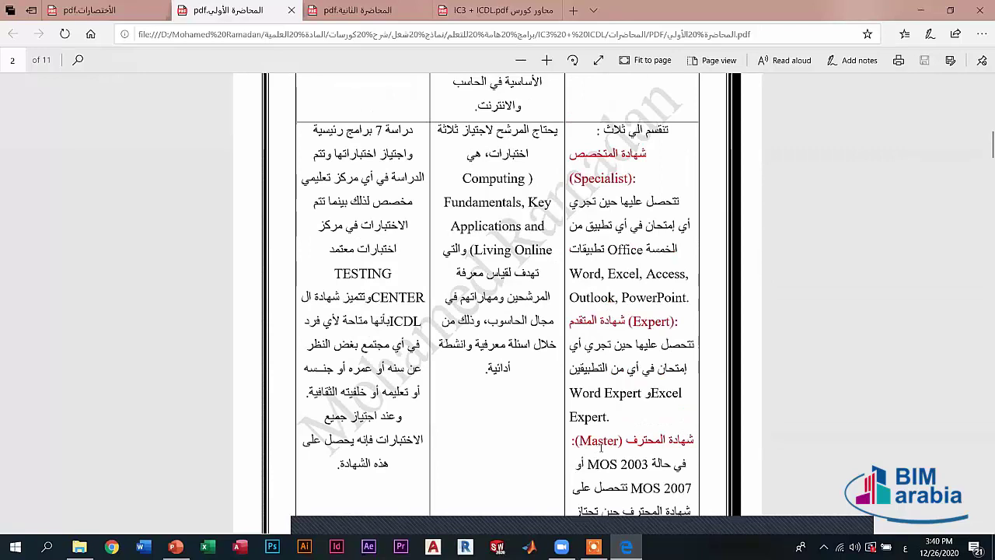
scroll(602, 443, "down", 5)
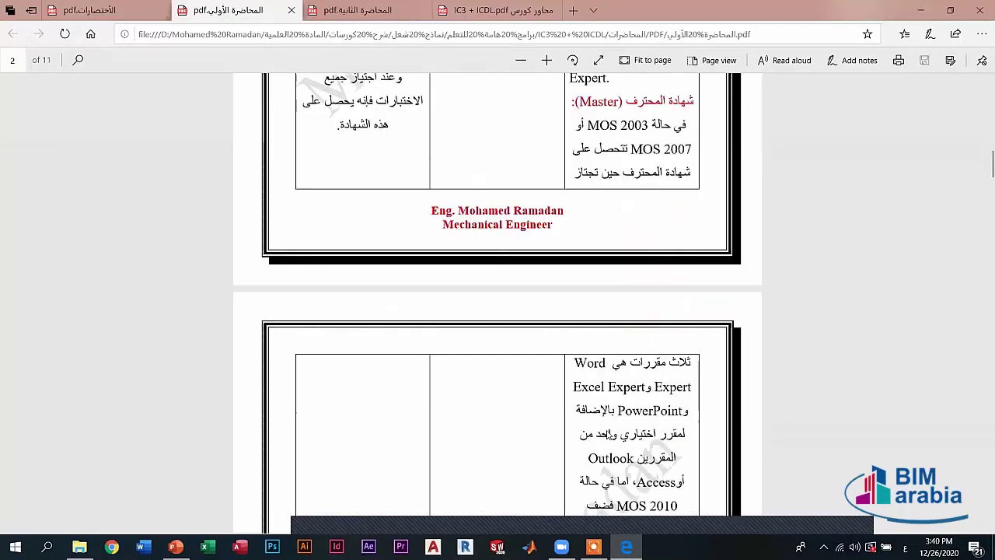
scroll(610, 434, "down", 10)
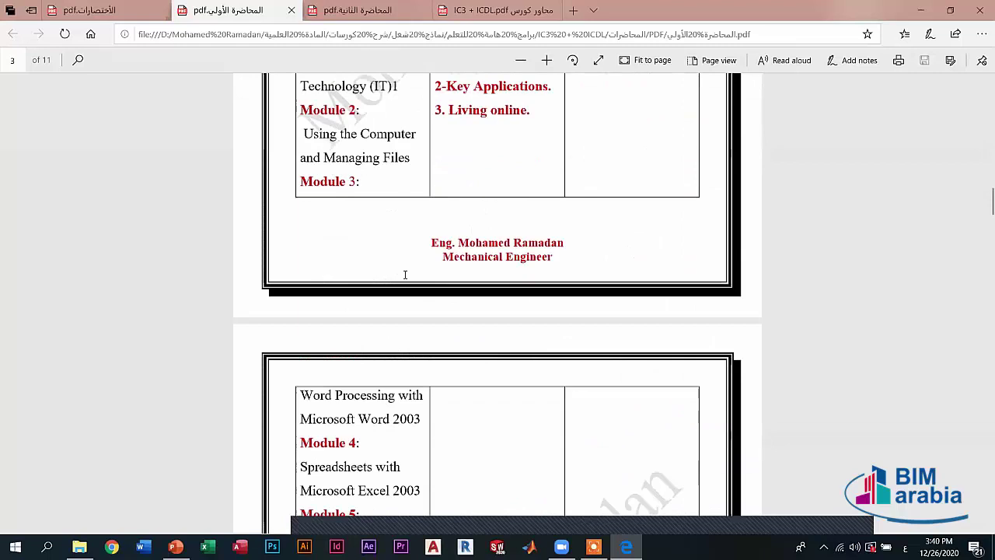
scroll(405, 274, "down", 3)
scroll(469, 263, "up", 1)
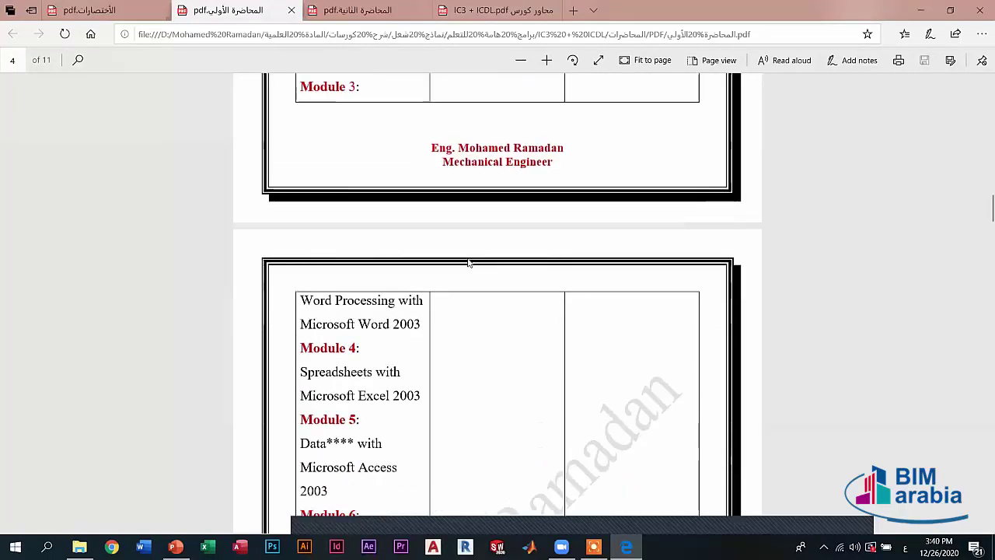
scroll(466, 304, "up", 4)
scroll(462, 304, "down", 8)
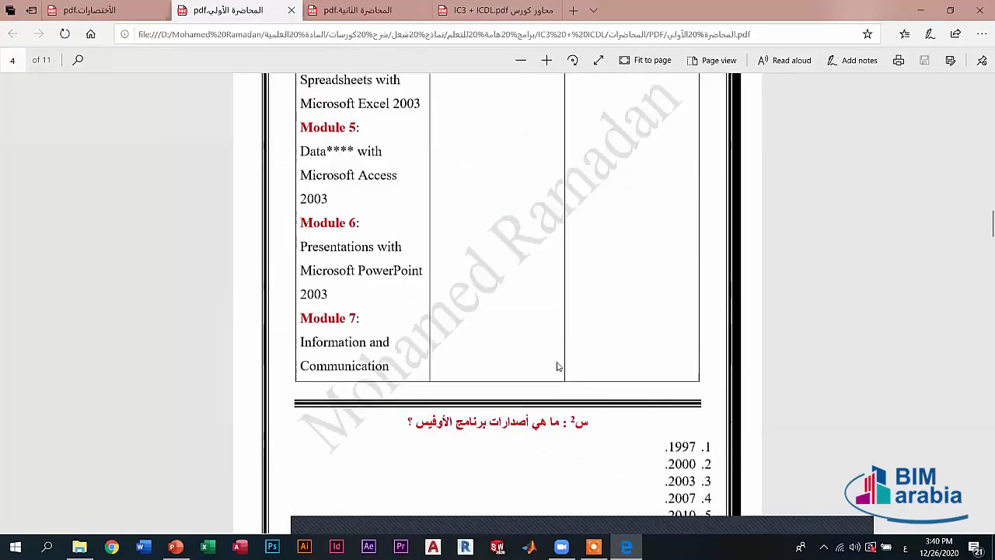
scroll(558, 366, "down", 2)
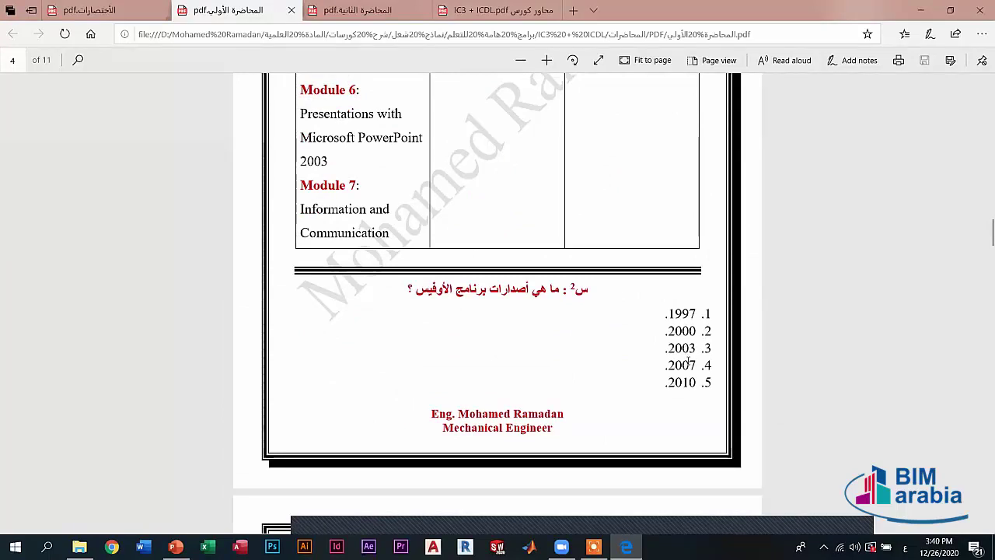
scroll(692, 385, "down", 3)
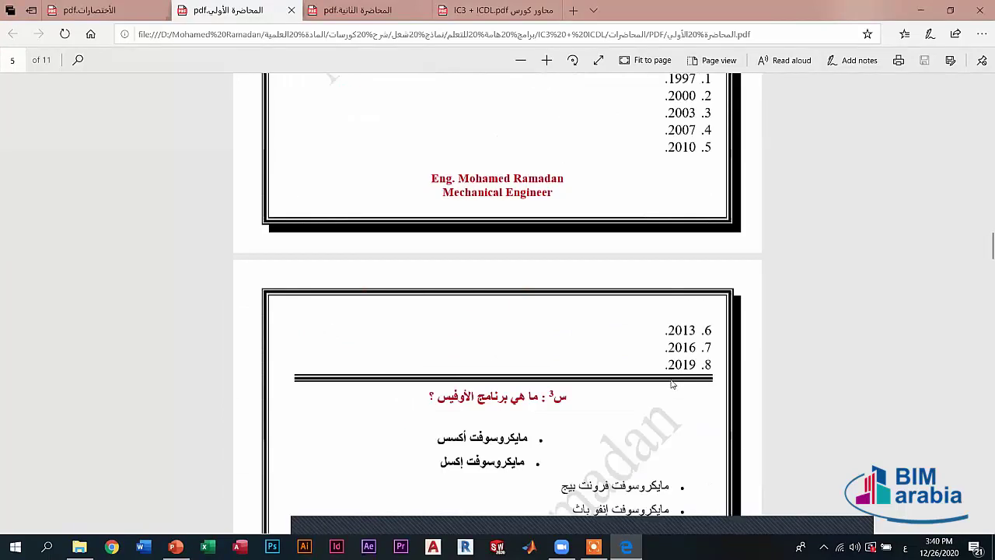
scroll(673, 384, "down", 2)
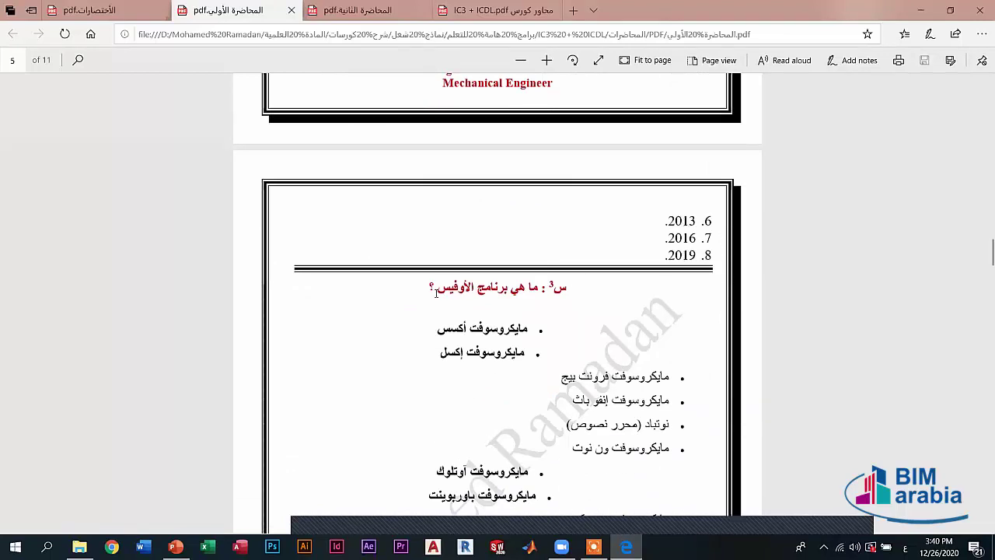
scroll(447, 291, "down", 1)
scroll(471, 232, "down", 3)
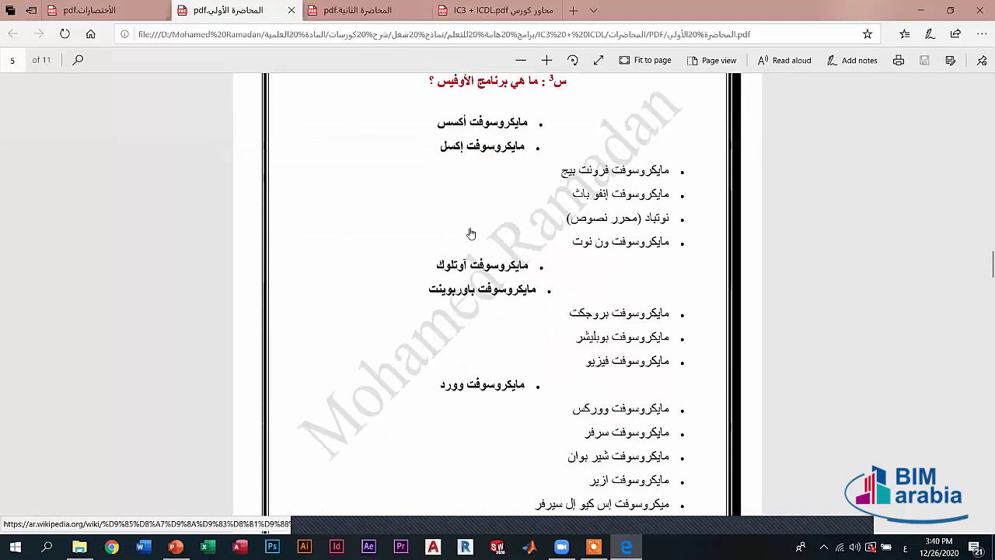
scroll(471, 232, "down", 5)
scroll(474, 226, "up", 3)
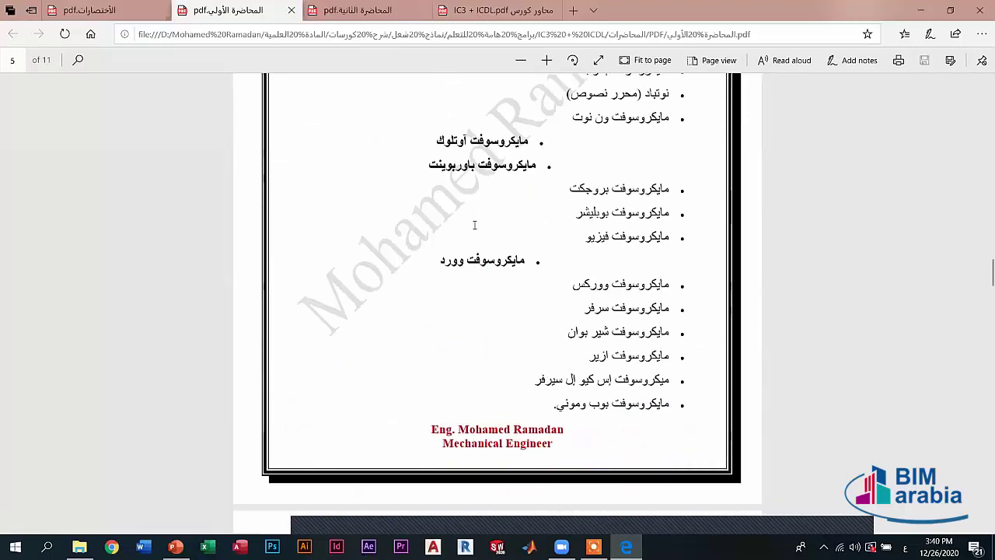
scroll(475, 225, "up", 4)
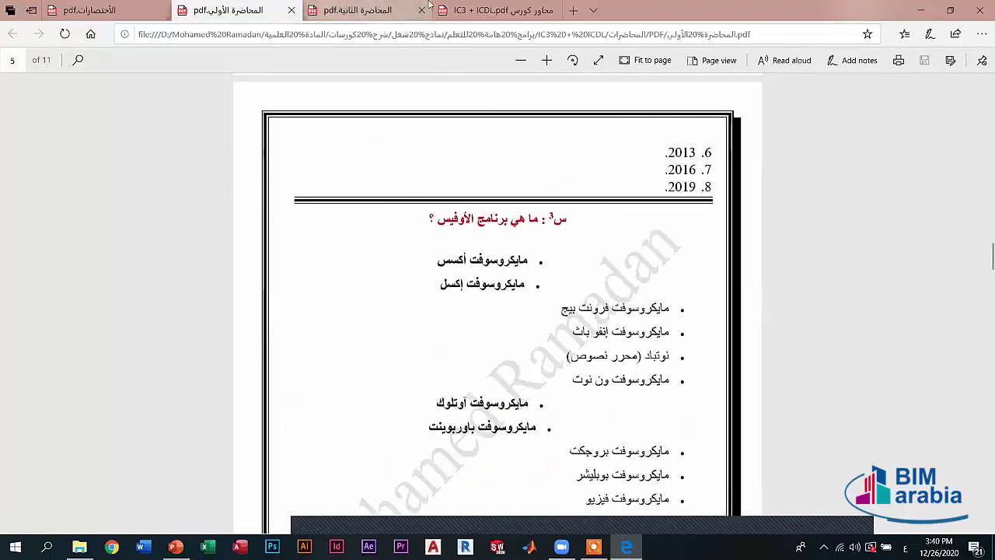
left_click(374, 9)
- Open the second-lecture PDF, briefly highlight the paragraph defining Word, and scroll down its uses
key("ctrl+shift+Tab")
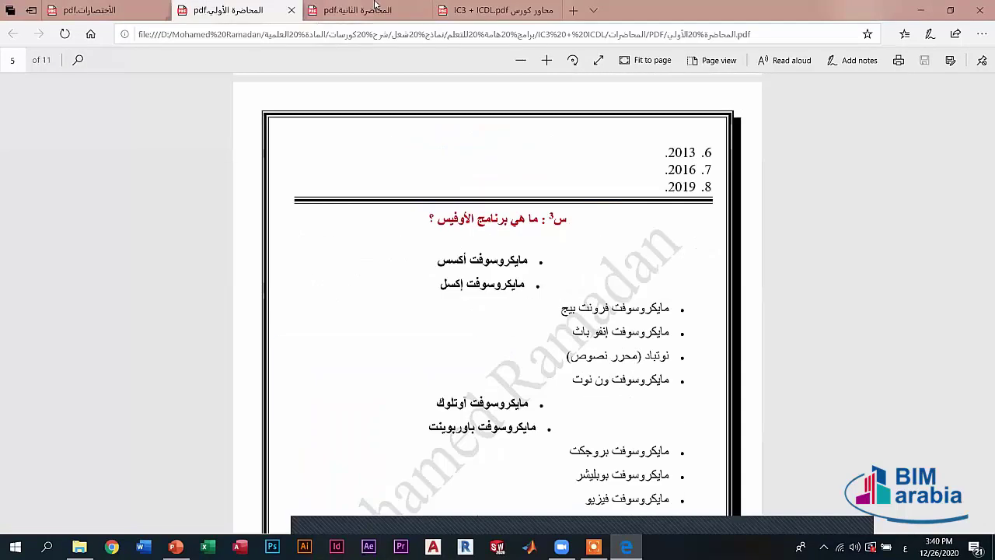
left_click(375, 9)
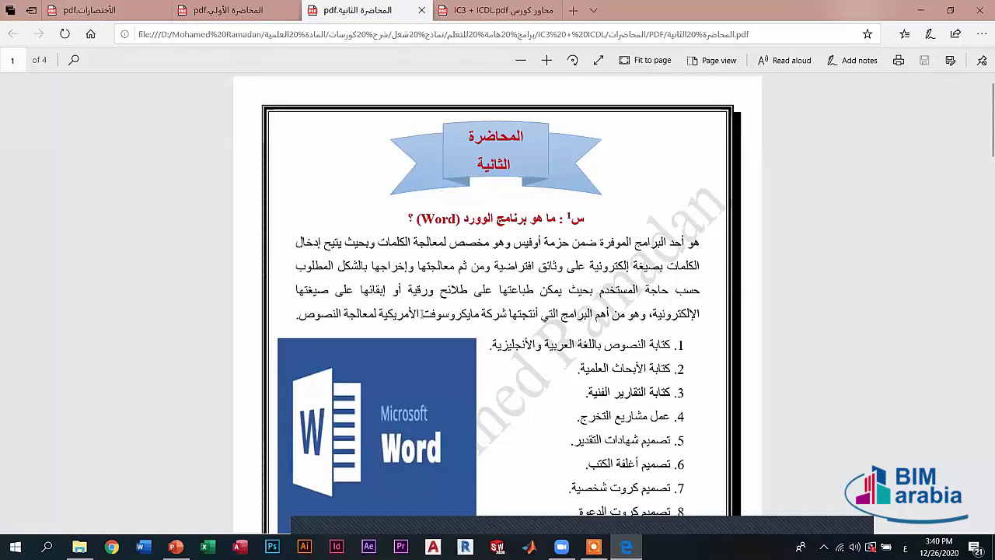
left_click_drag(420, 314, 708, 248)
left_click(627, 195)
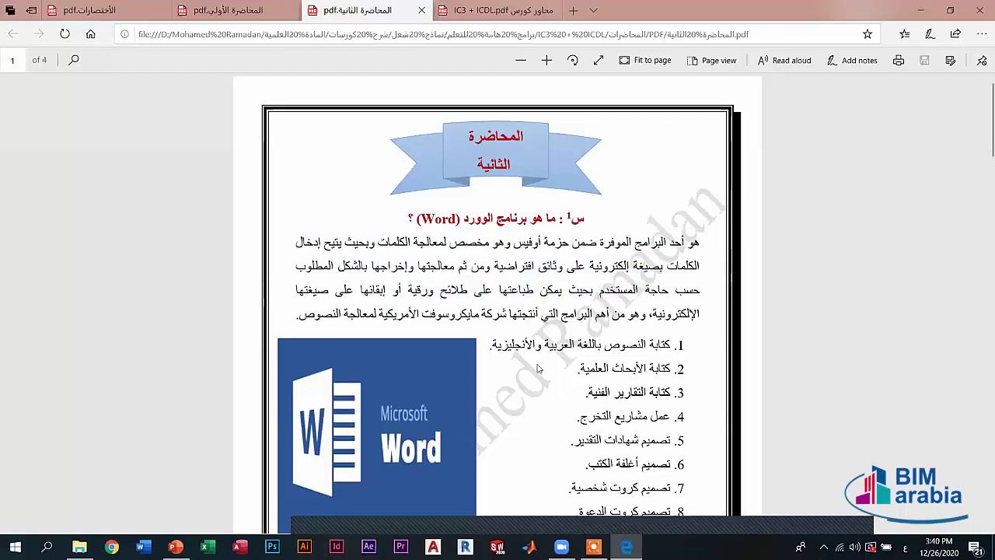
scroll(539, 368, "down", 2)
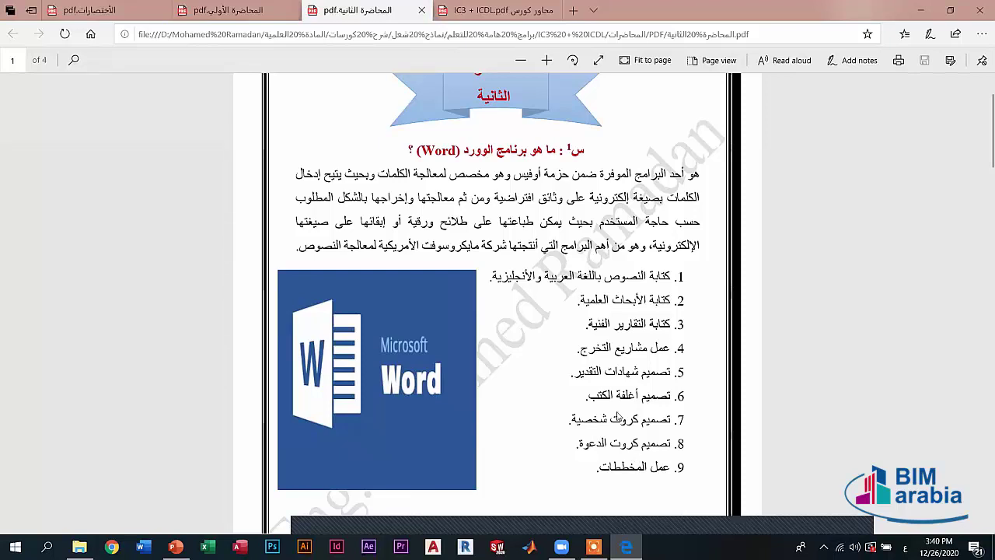
scroll(632, 456, "down", 10)
- Open the IC3 + ICDL outline PDF and scroll through its seven course topics
left_click(512, 17)
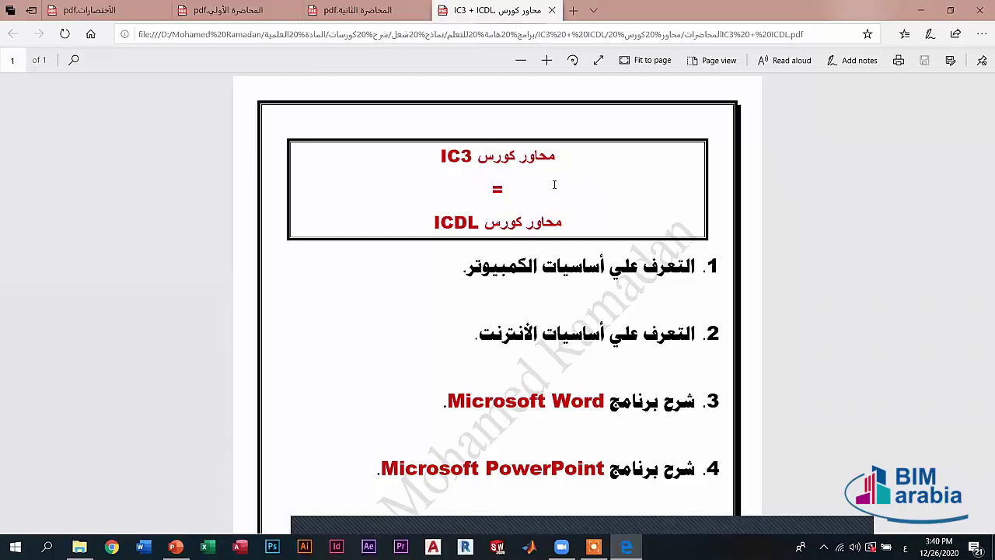
scroll(568, 105, "down", 2)
scroll(498, 108, "down", 2)
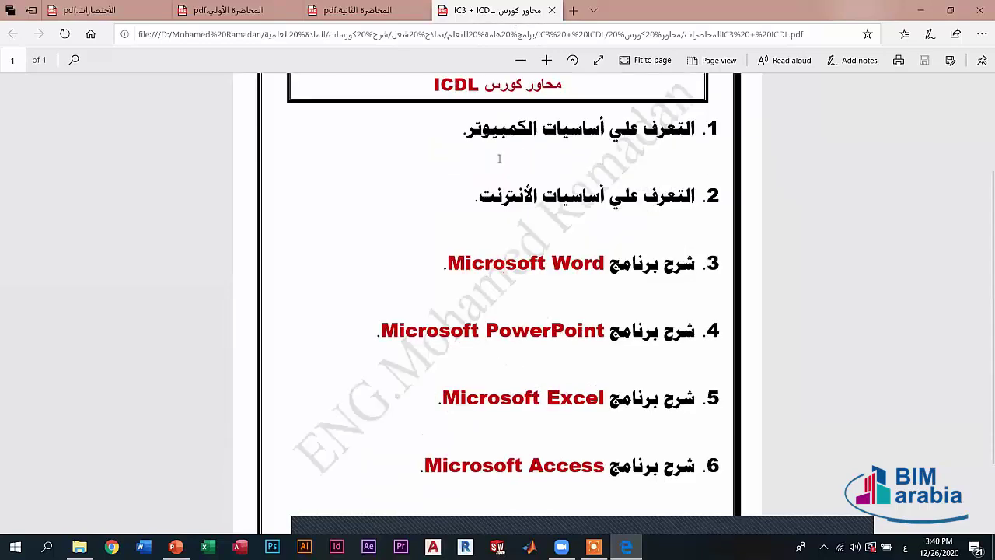
scroll(544, 233, "up", 4)
scroll(533, 210, "down", 2)
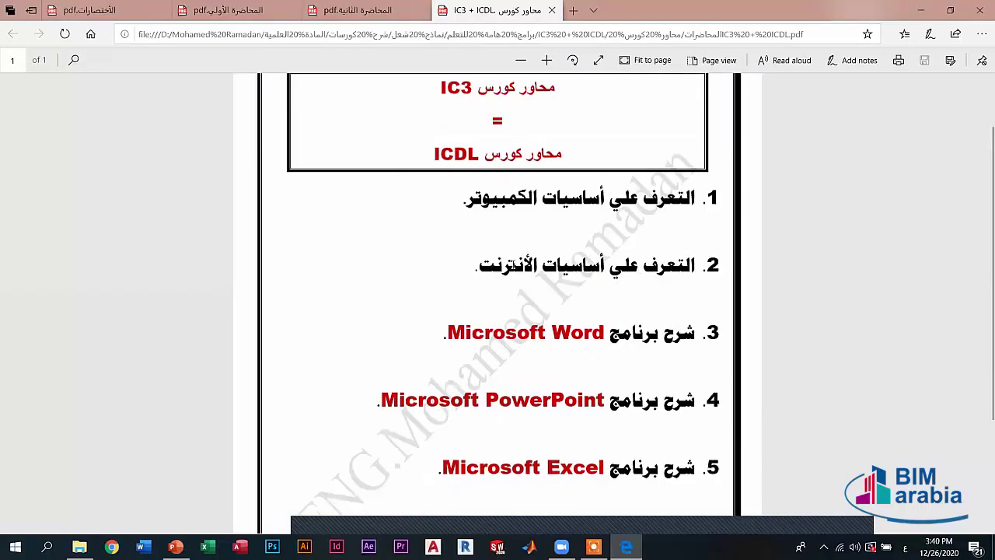
scroll(539, 271, "down", 4)
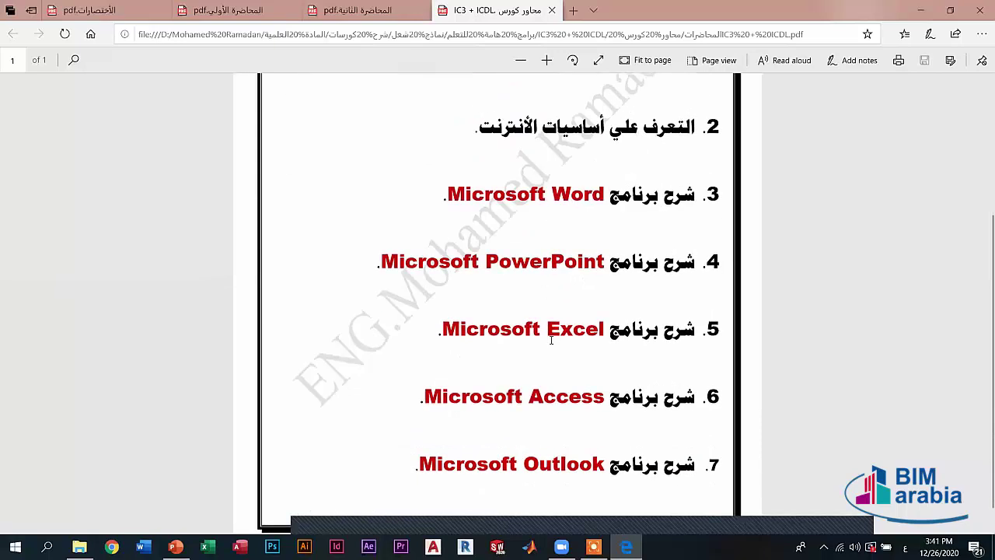
scroll(571, 395, "down", 1)
- Briefly highlight 'Outlook' in topic 7, return to the top, and go back to the Office Diploma deck
double_click(564, 439)
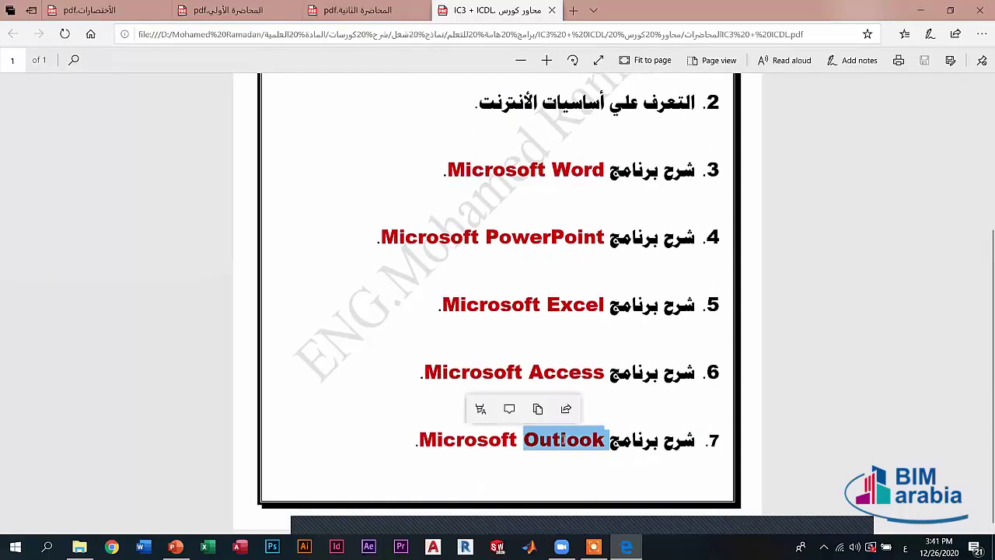
left_click(563, 439)
scroll(556, 365, "up", 7)
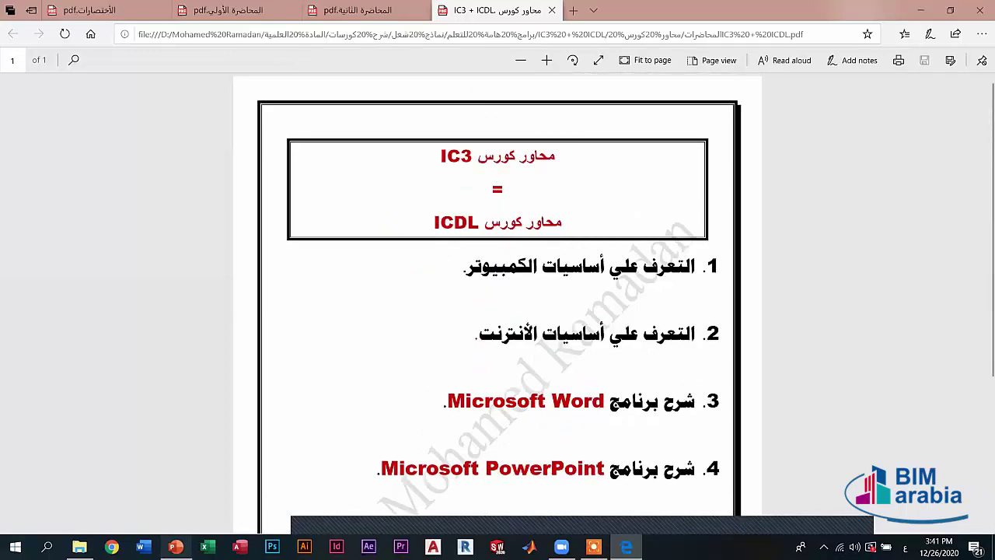
key("alt+Tab")
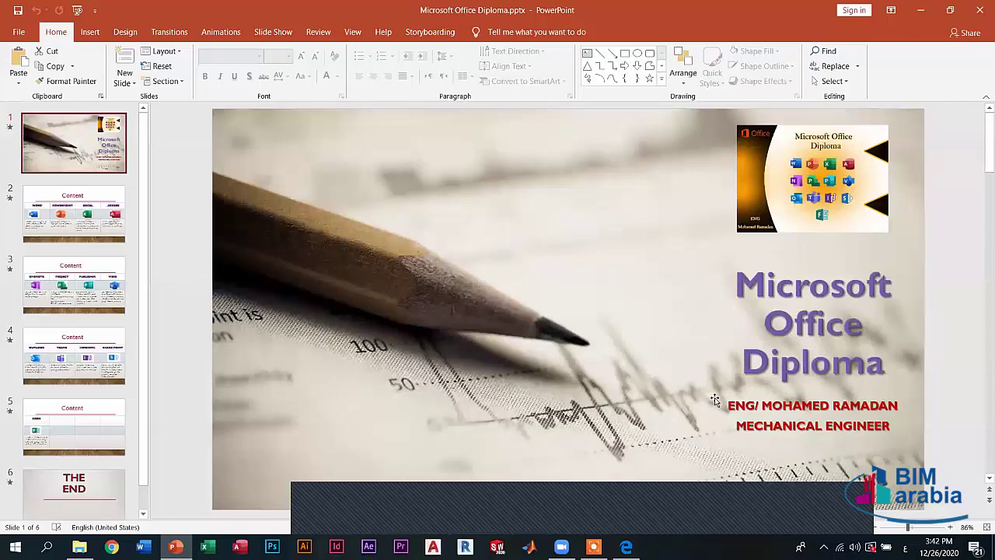
- Display slide 2, the Arabic Content table on Word, PowerPoint, Excel and Access
key("XF86AudioRaiseVolume")
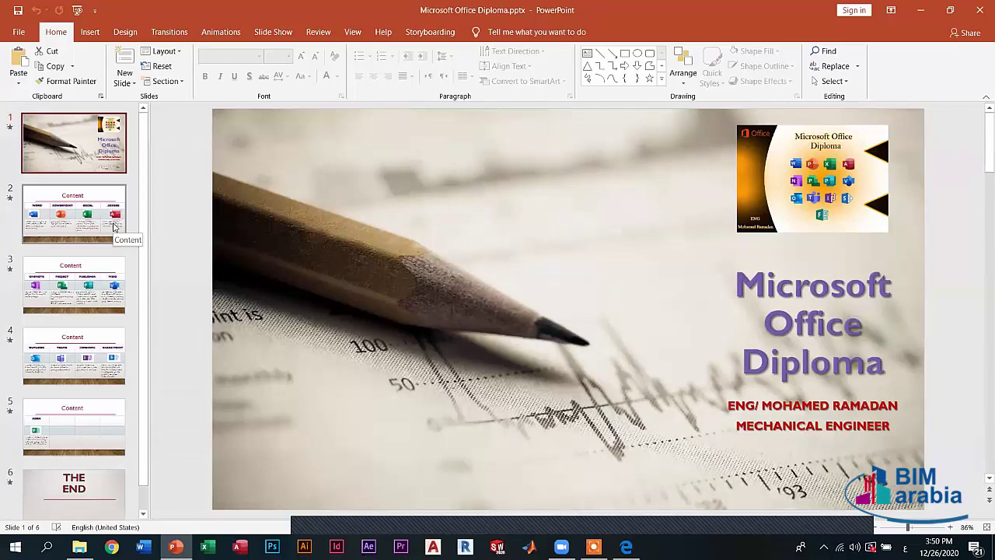
left_click(114, 226)
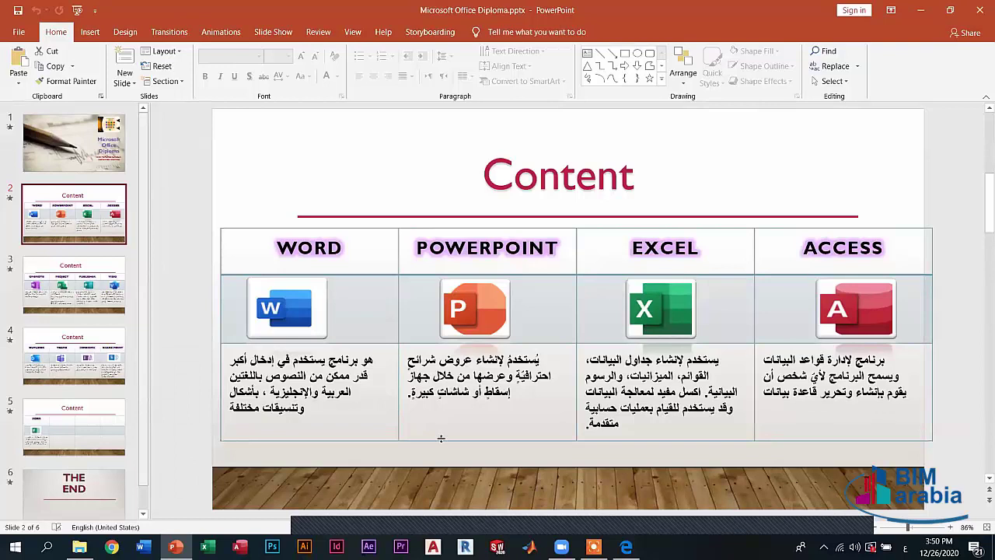
- Display slide 4, the Arabic Content table on Outlook, Teams, InfoPath and SharePoint
left_click(95, 362)
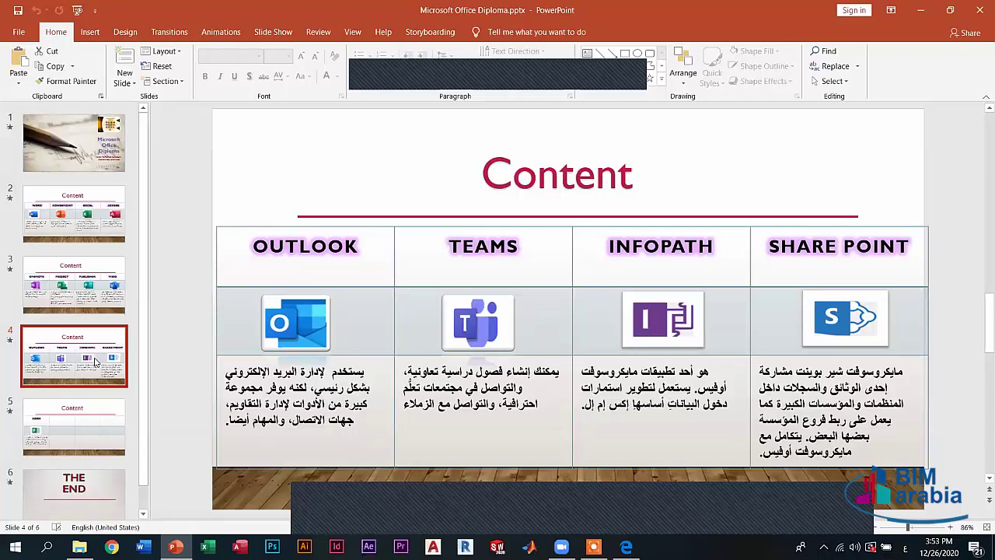
- Minimize PowerPoint, open the desktop's Microsoft Office 2019 folder, and briefly select all its app shortcuts
left_click(920, 10)
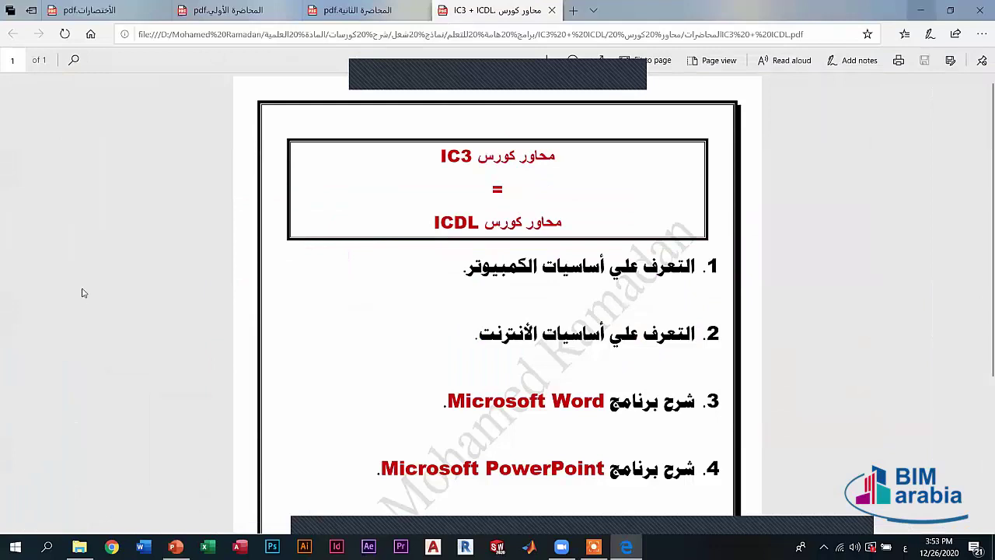
key("super+d")
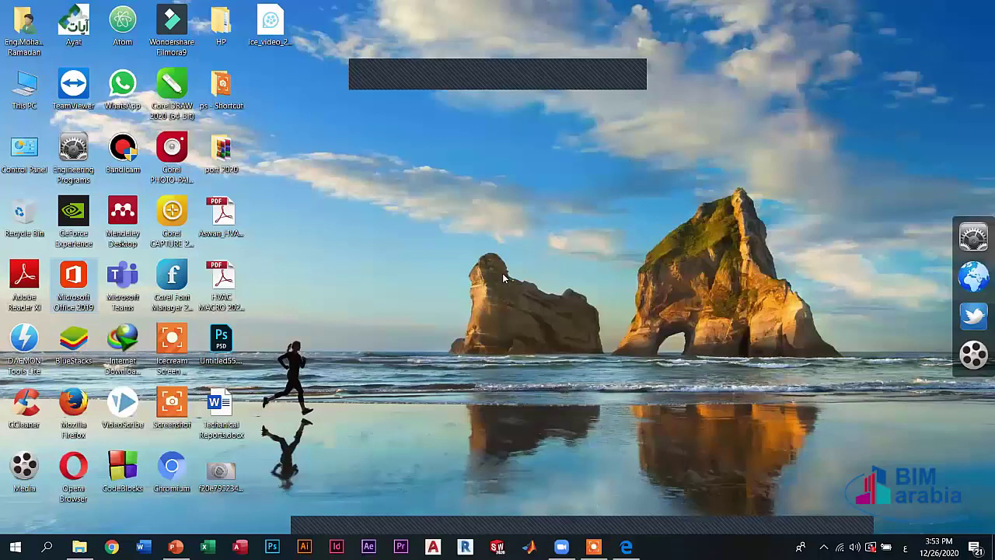
key("Return")
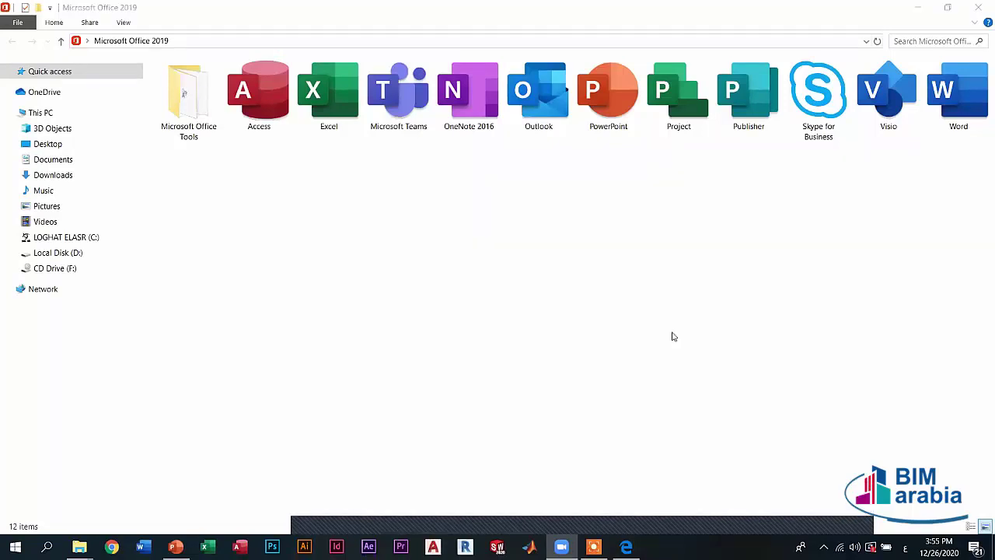
left_click_drag(251, 146, 989, 62)
left_click(791, 233)
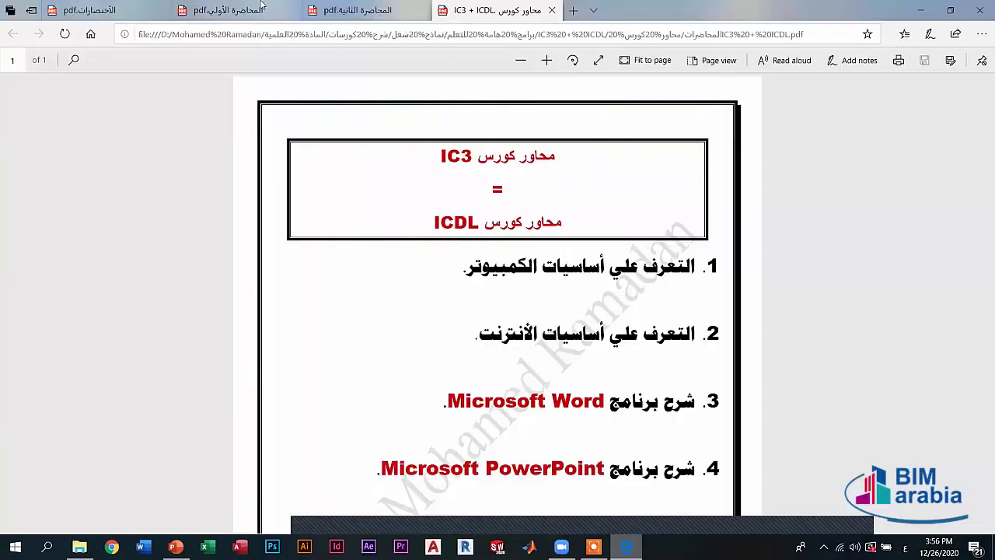
- Go to the shortcuts PDF tab and briefly select a word in the shortcuts table title
left_click(358, 10)
left_click(233, 10)
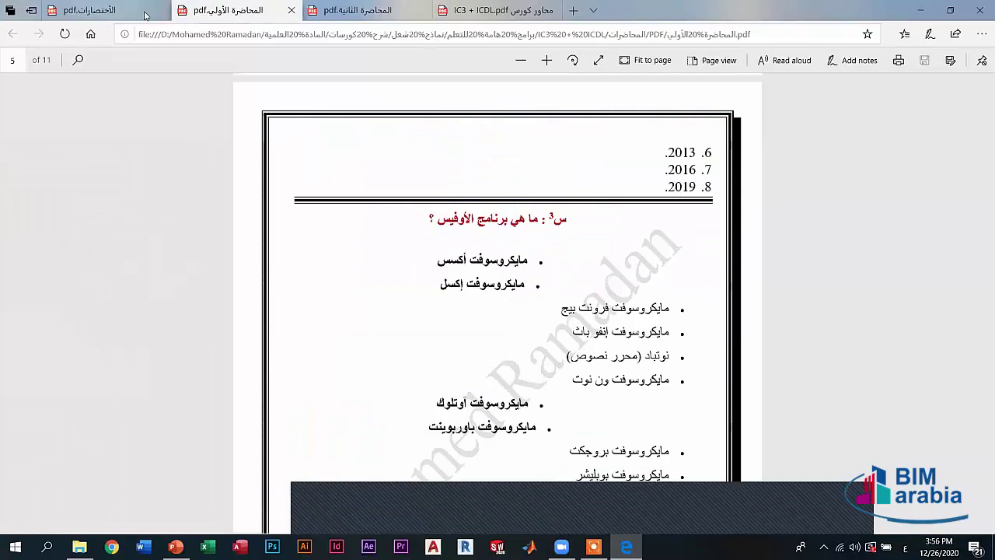
left_click(93, 10)
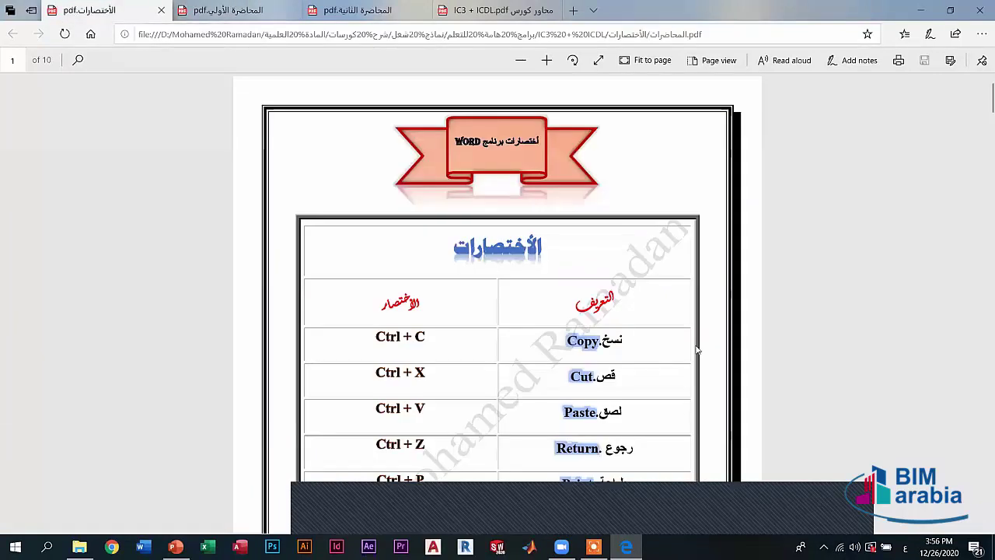
scroll(582, 299, "down", 2)
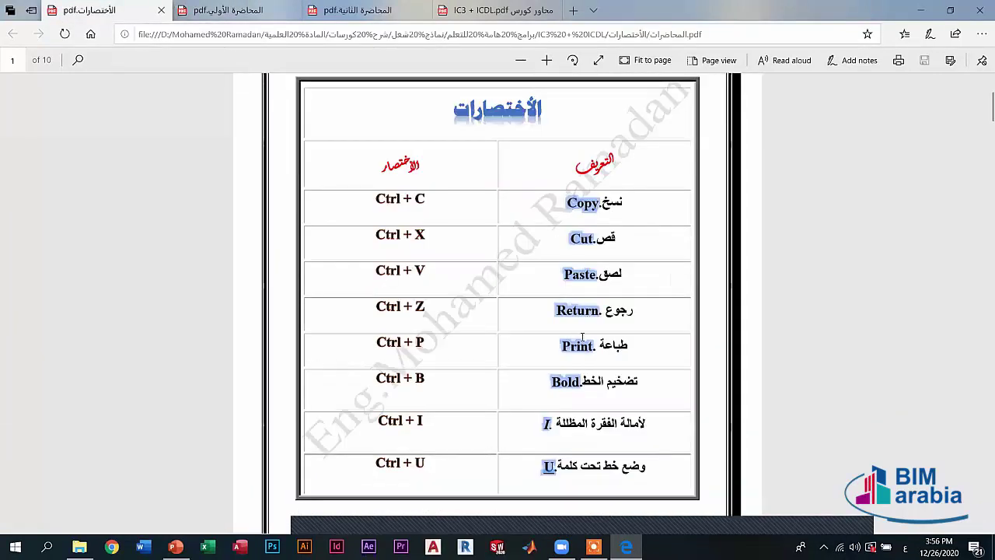
scroll(493, 344, "up", 1)
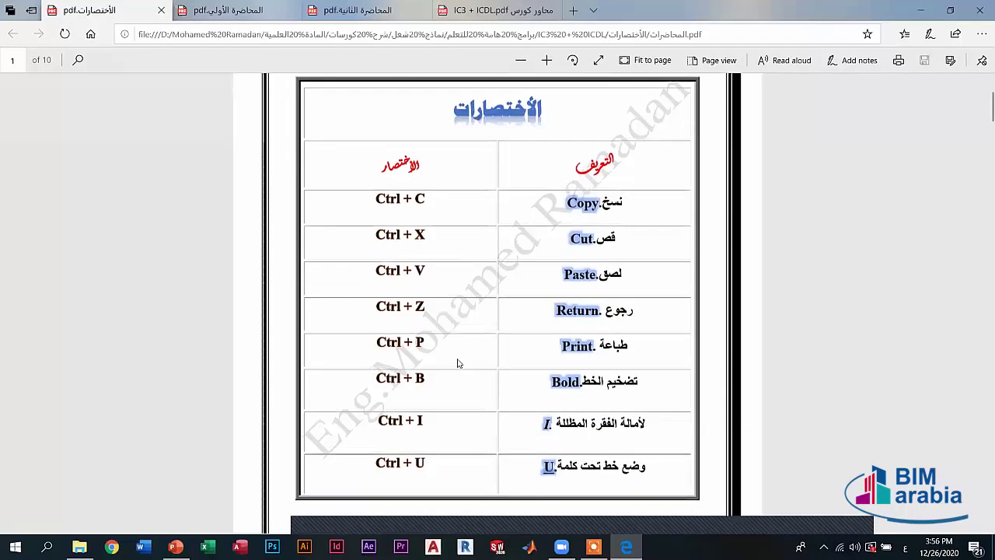
scroll(455, 360, "up", 2)
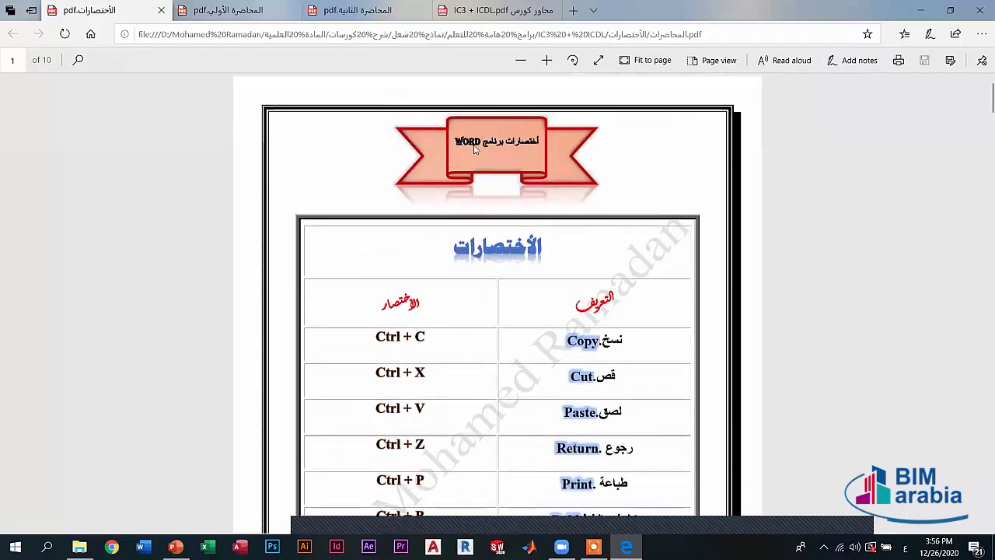
double_click(523, 247)
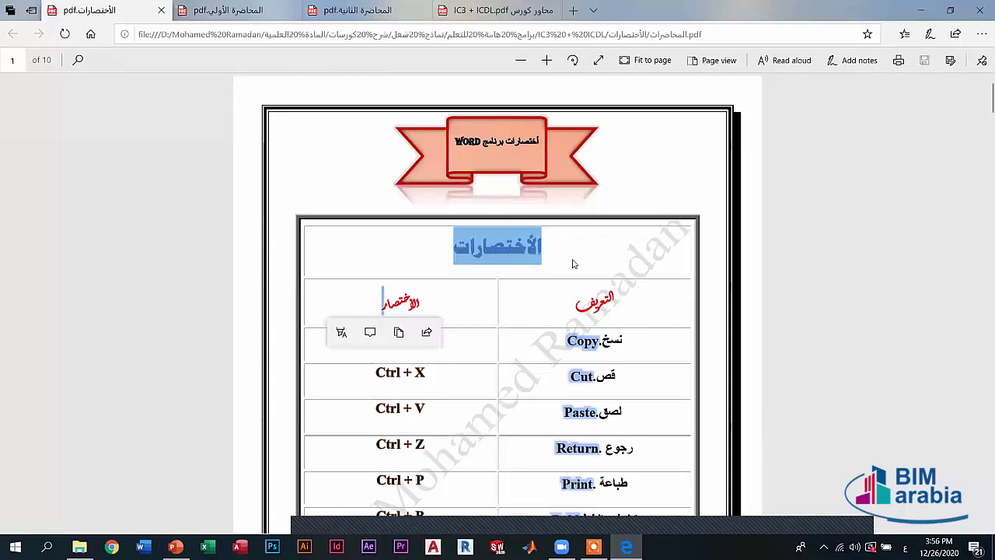
left_click(679, 261)
- Scroll through the keyboard-shortcut tables on pages 6 to 10
scroll(680, 265, "down", 6)
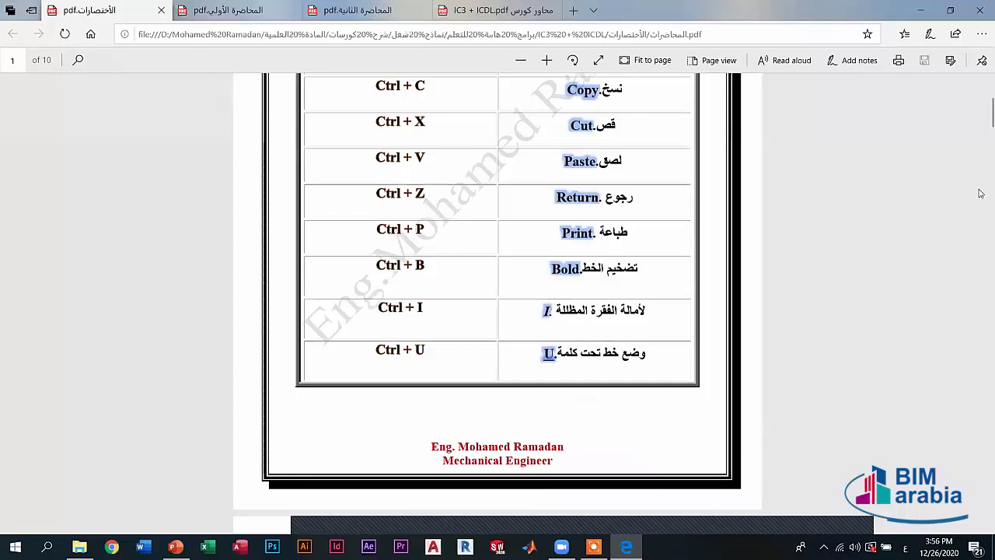
scroll(977, 190, "down", 5)
scroll(977, 225, "down", 10)
scroll(976, 225, "down", 10)
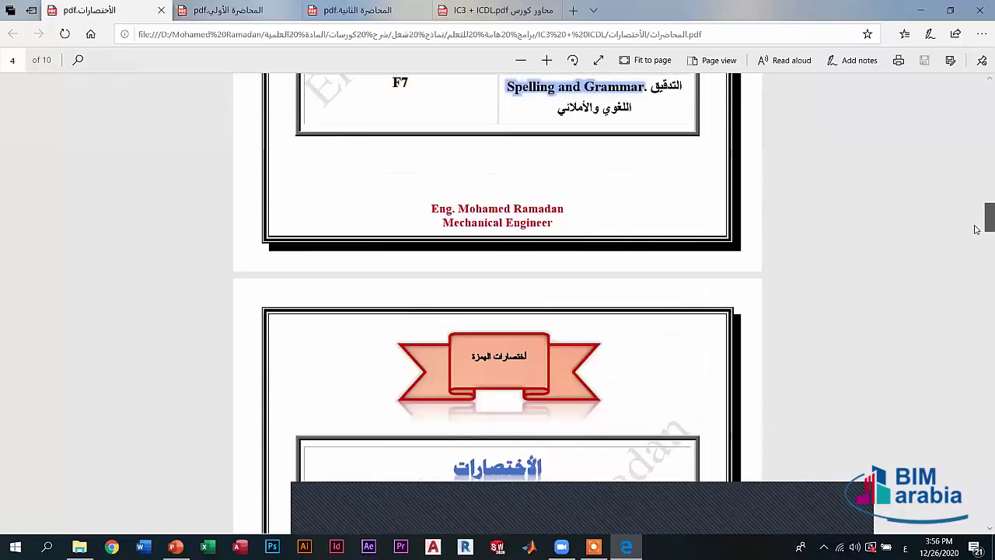
scroll(971, 236, "down", 2)
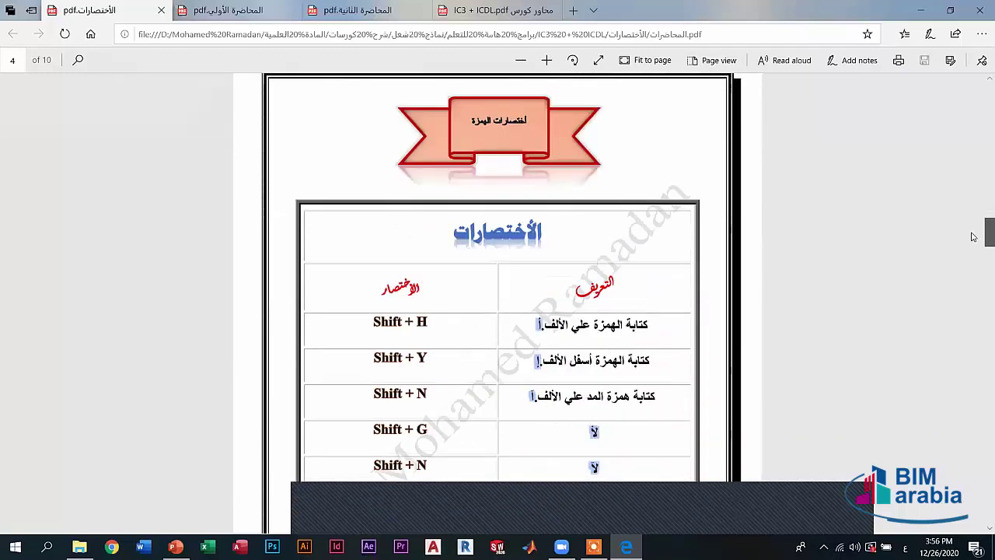
scroll(980, 269, "down", 10)
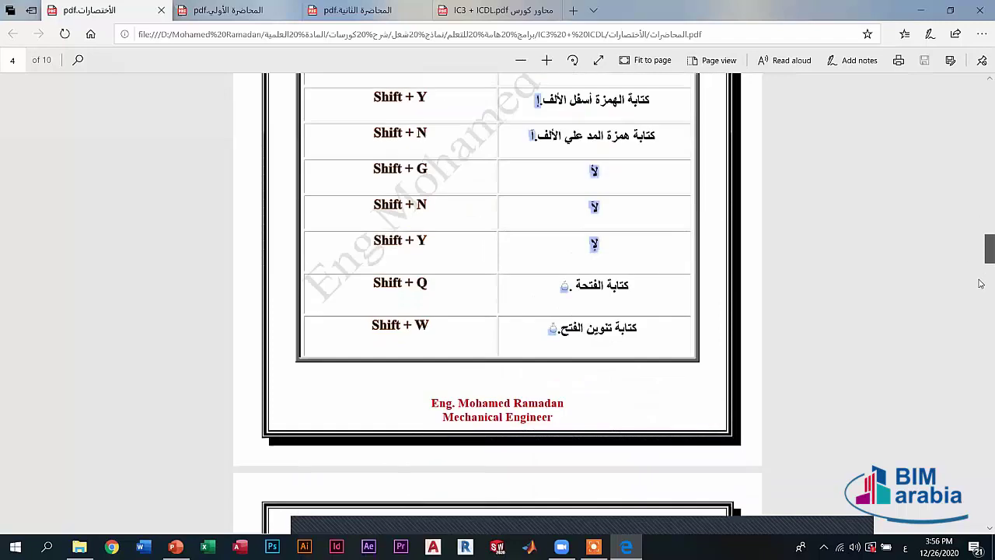
scroll(979, 309, "down", 7)
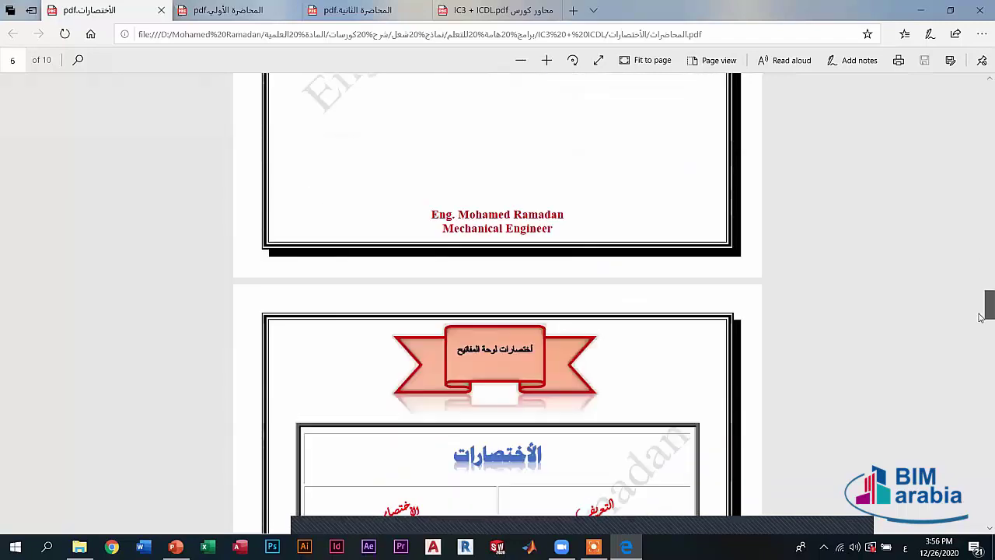
scroll(981, 336, "down", 2)
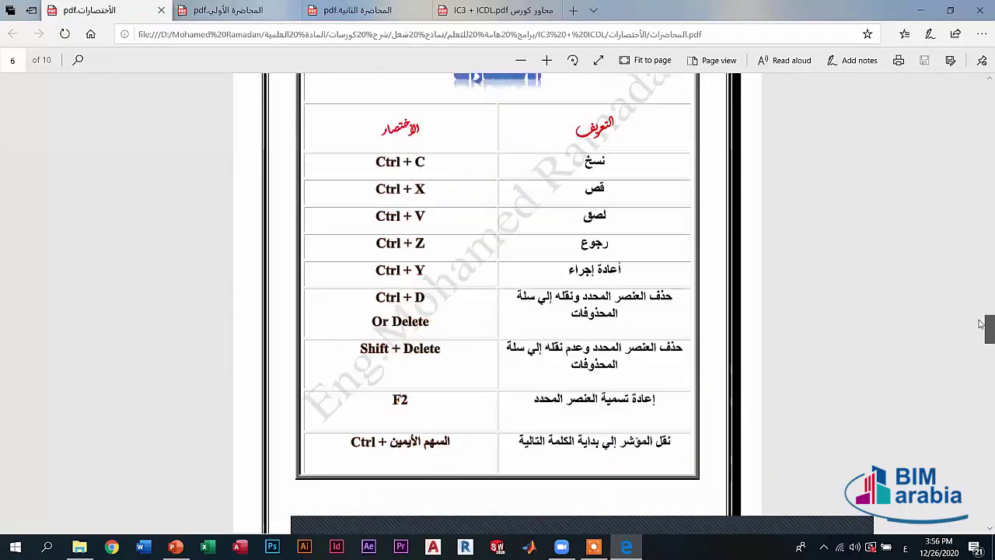
scroll(956, 396, "up", 2)
scroll(940, 450, "down", 20)
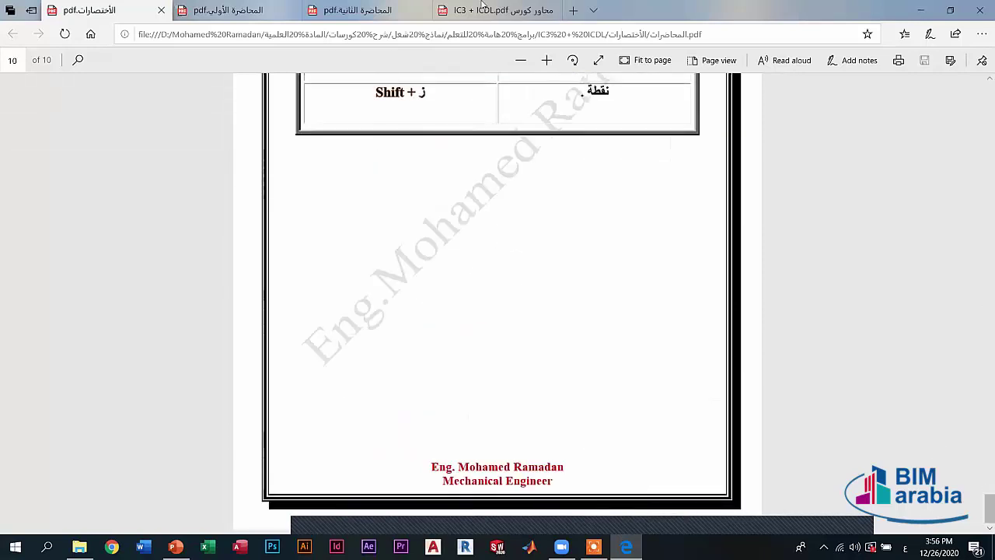
scroll(554, 356, "up", 1)
scroll(559, 354, "up", 6)
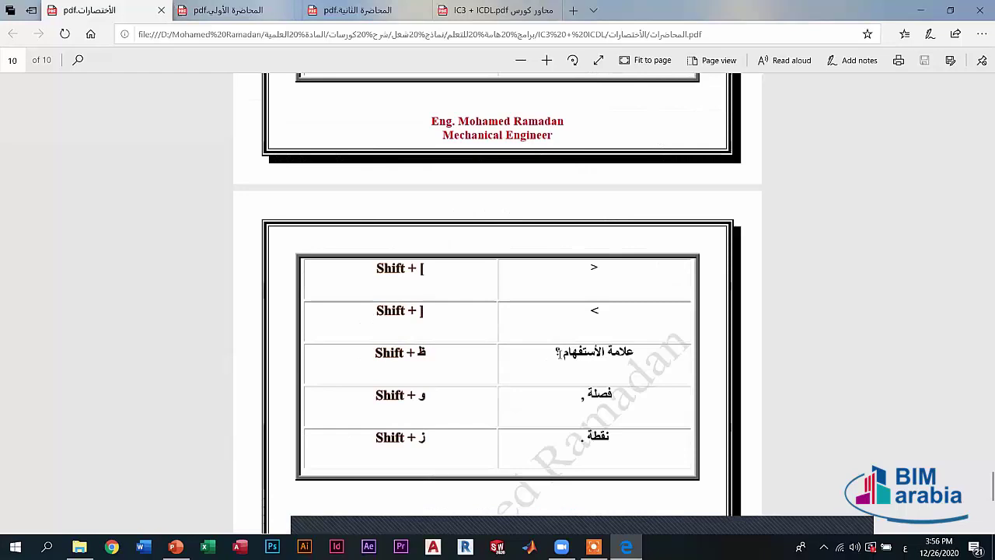
scroll(526, 313, "up", 8)
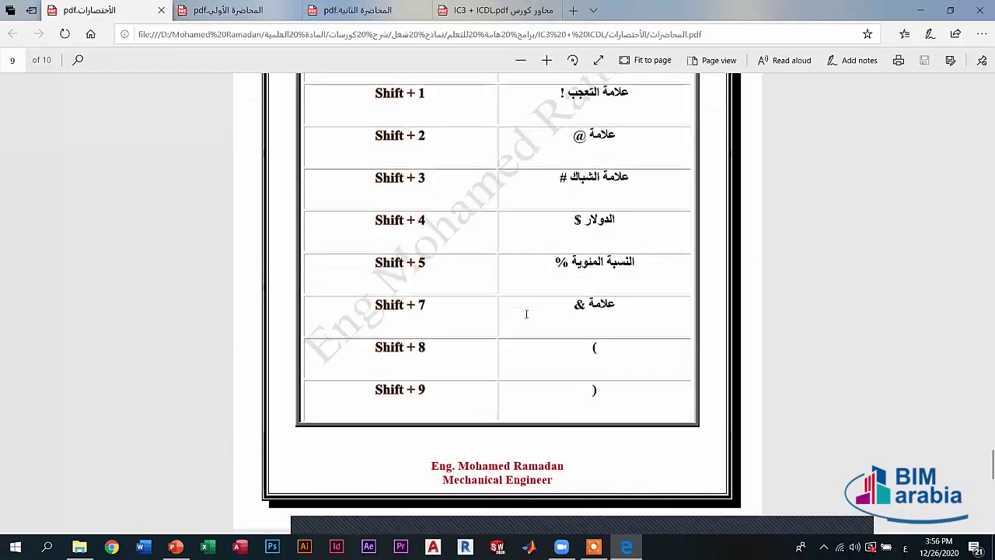
scroll(542, 82, "up", 2)
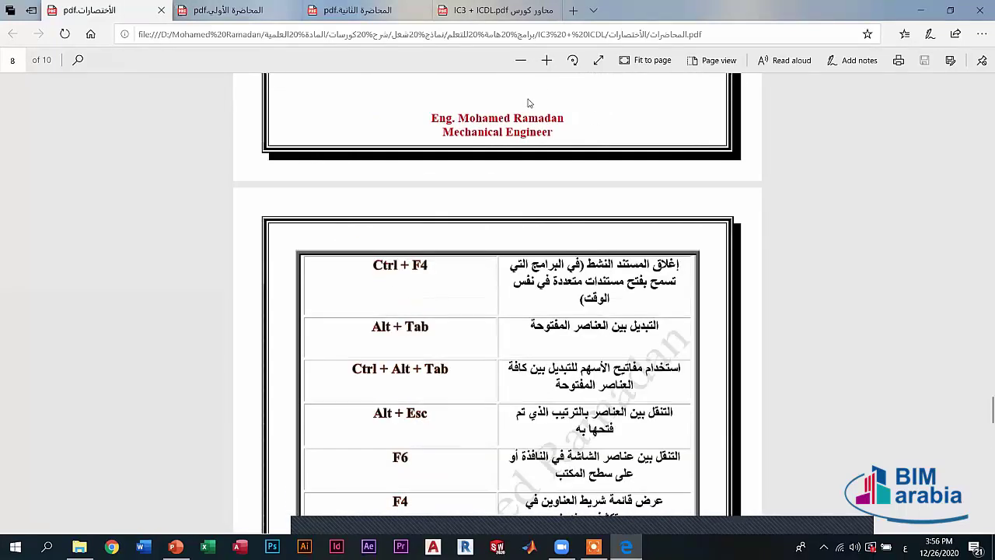
- Dismiss the page's context menu unused, scroll a little more, then show the desktop with Win+D
right_click(593, 114)
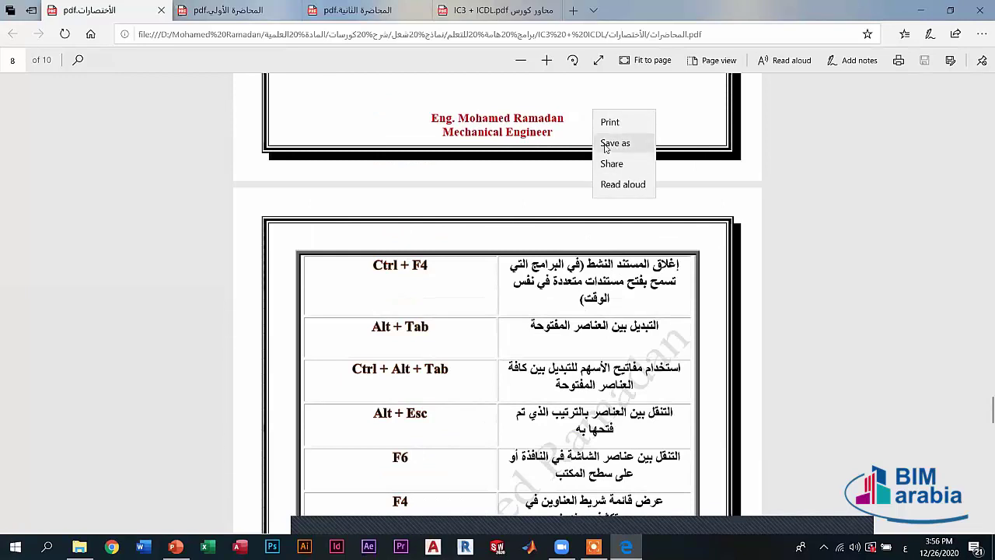
left_click(453, 148)
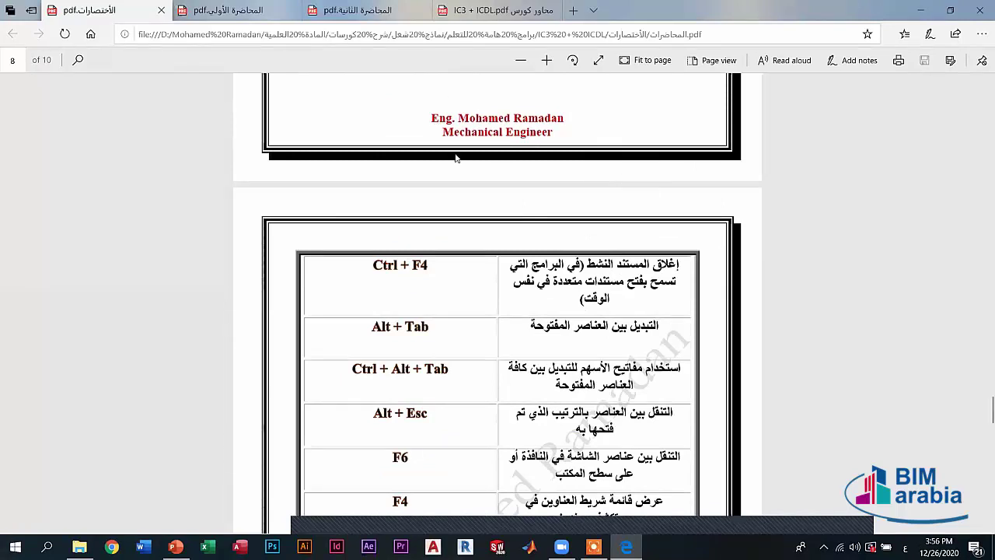
scroll(536, 179, "up", 8)
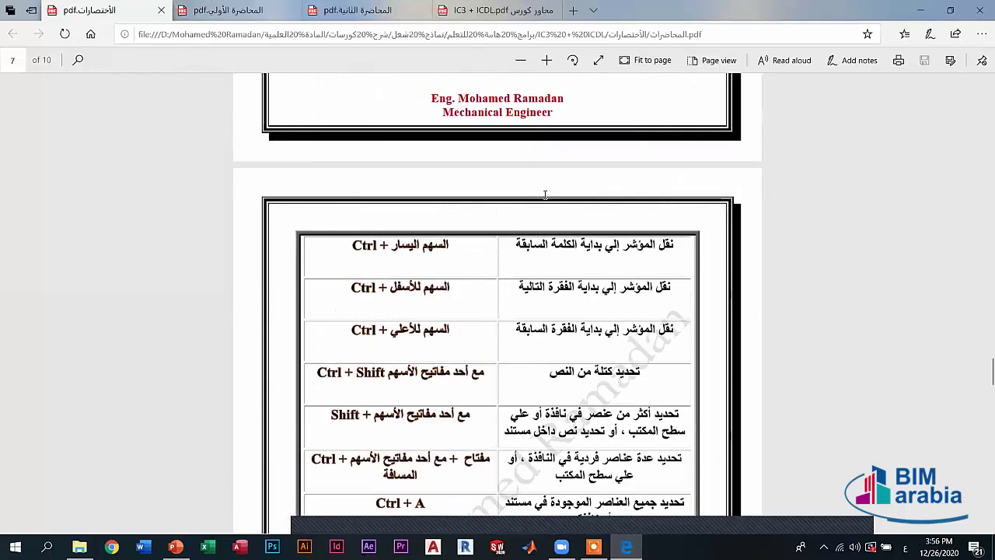
scroll(544, 194, "up", 8)
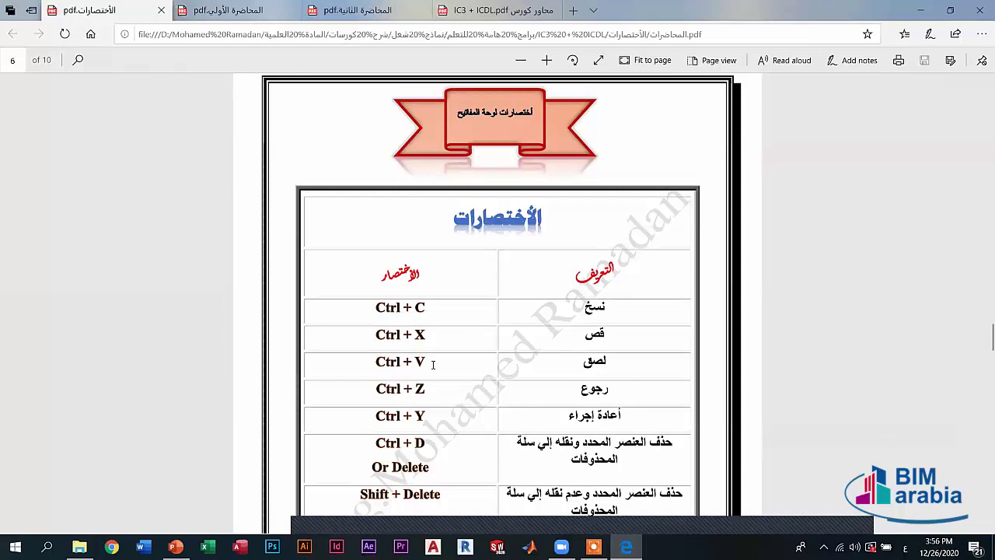
scroll(596, 431, "down", 10)
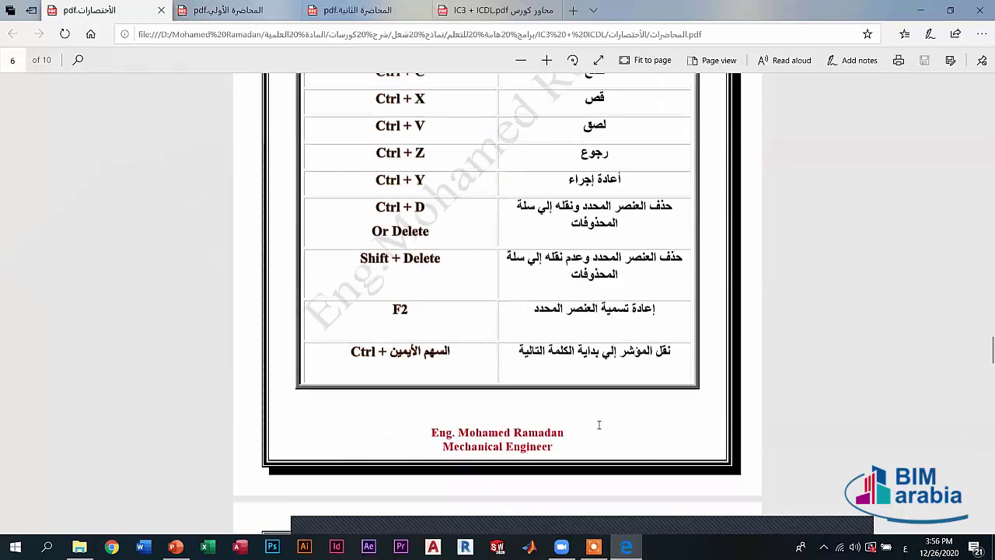
scroll(544, 466, "down", 5)
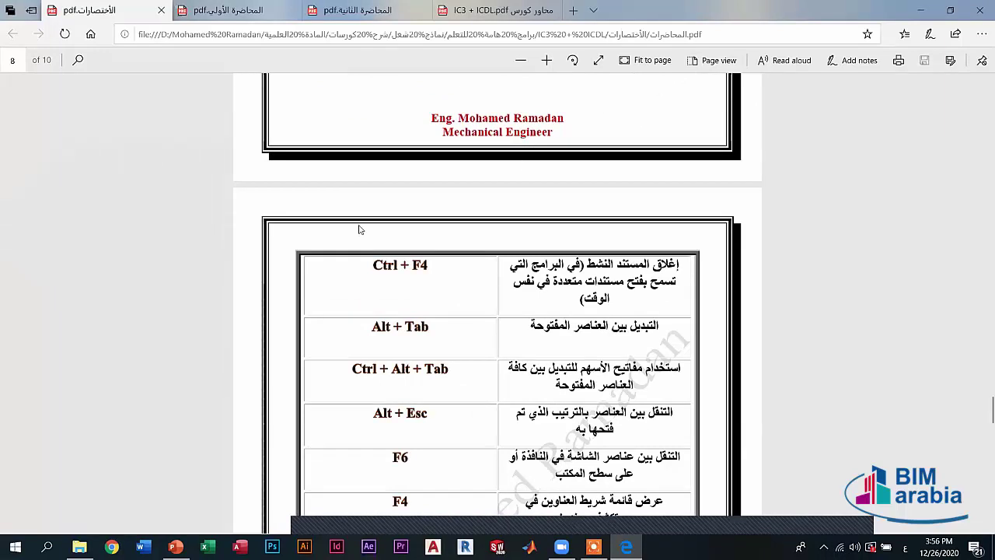
key("super+d")
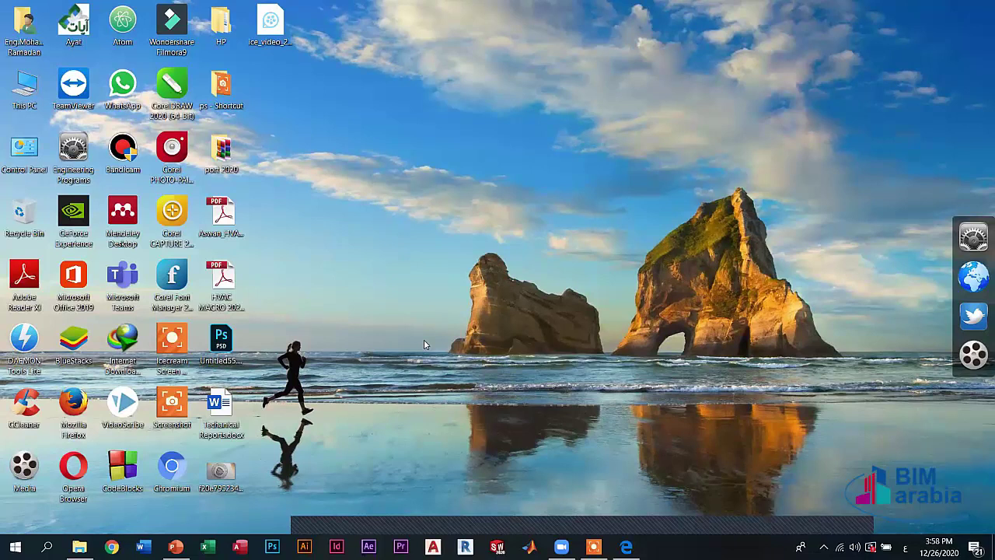
key("XF86AudioRaiseVolume")
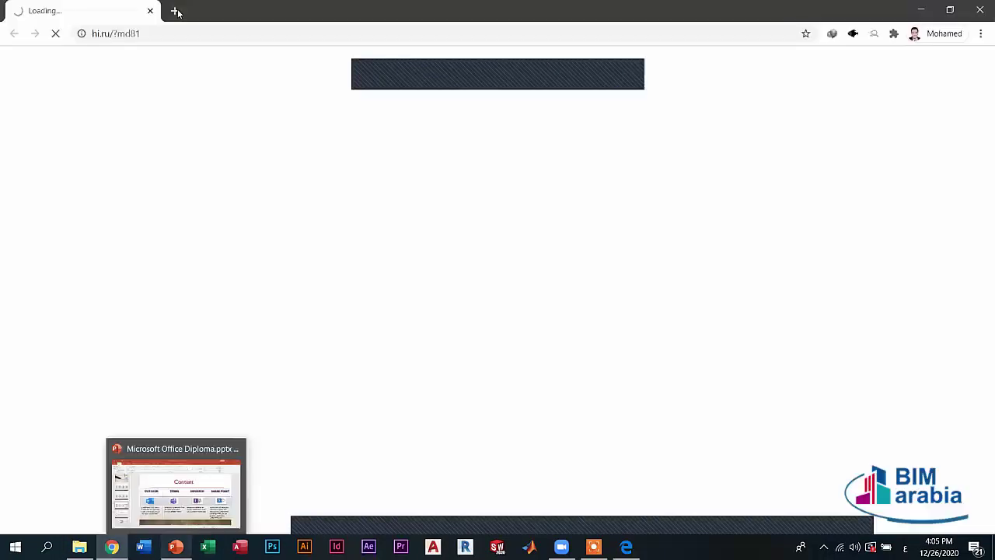
- Close the loading hi.ru tab and open the Google homepage in a new tab
left_click(178, 12)
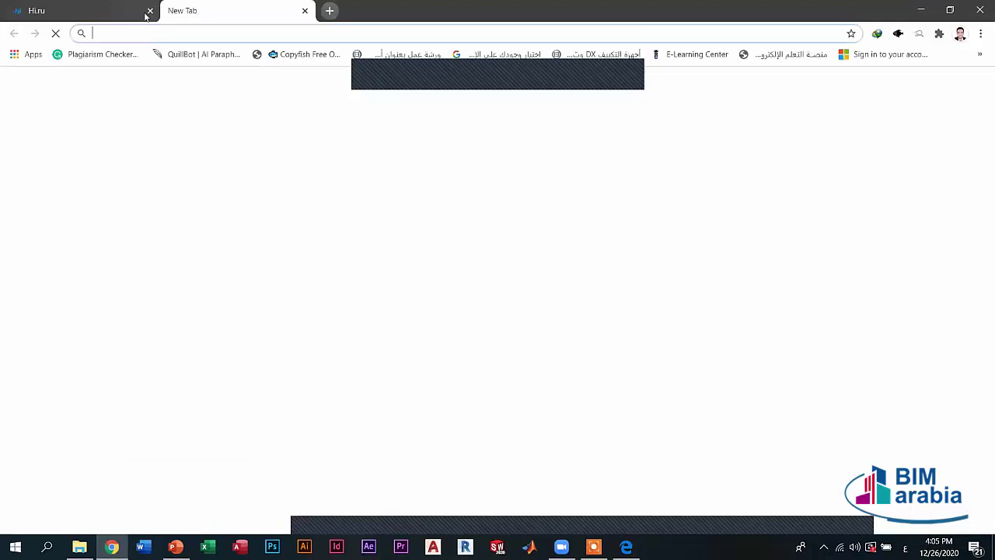
left_click(147, 11)
left_click(393, 230)
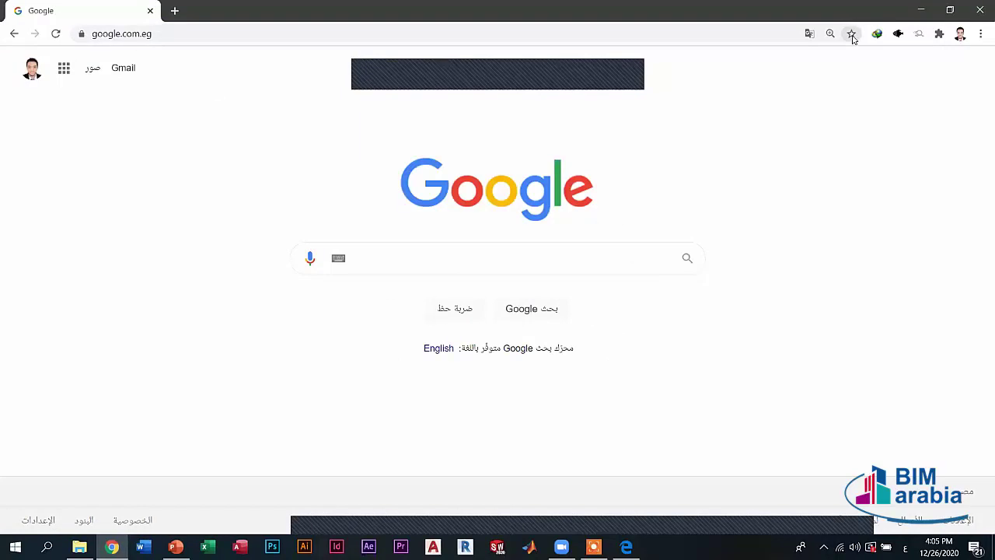
- Bookmark google.com.eg to the Bookmarks bar, then open and close the ⋮ menu
left_click(853, 35)
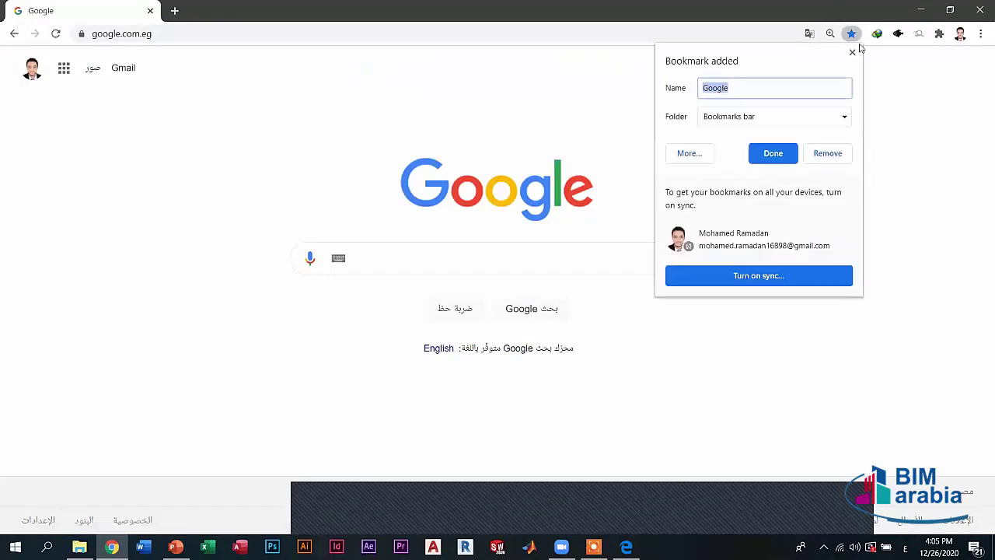
left_click(955, 52)
left_click(981, 33)
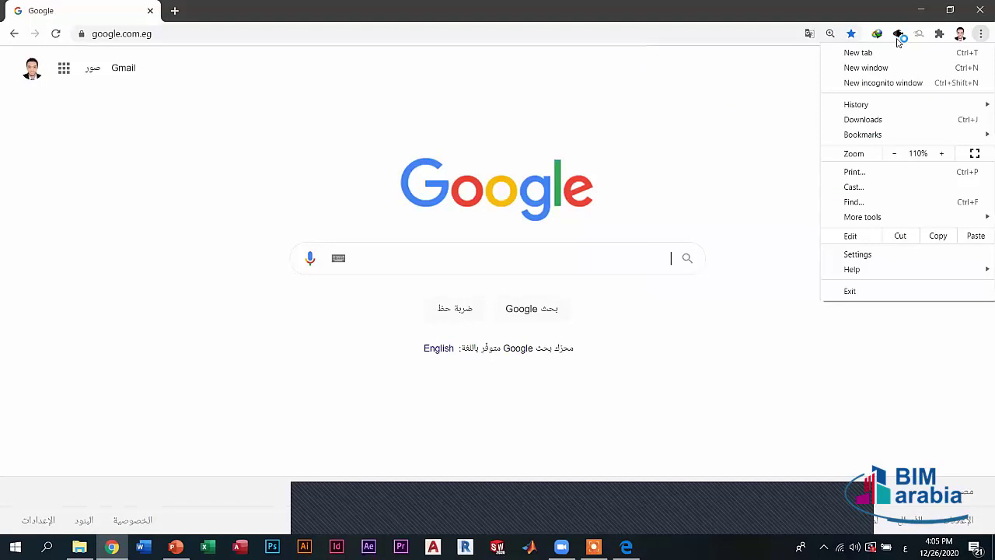
left_click(680, 342)
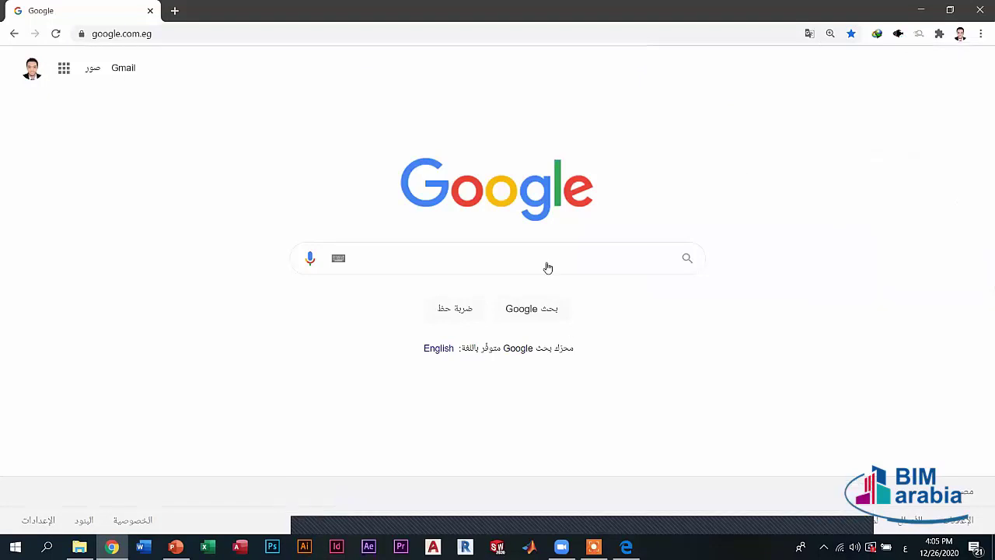
- Open a MEGA bookmark in a new tab and start downloading the 620.6 MB Arabic Office 2010 archive
left_click(175, 11)
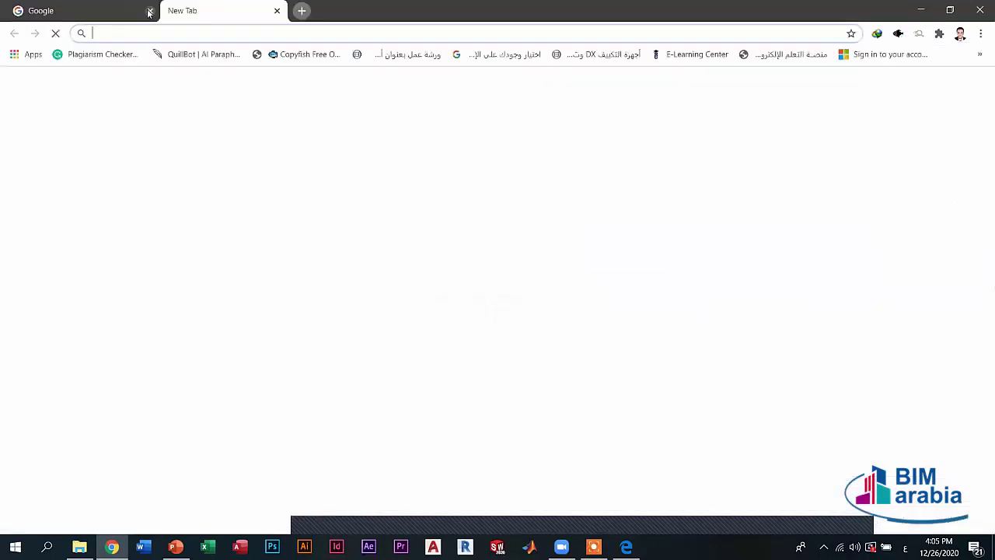
left_click(979, 58)
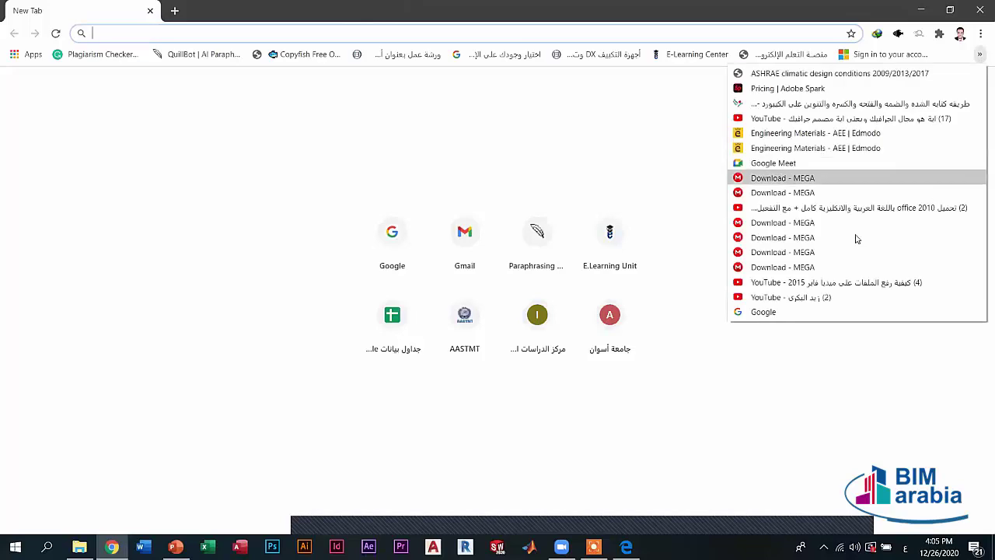
right_click(799, 178)
left_click(824, 188)
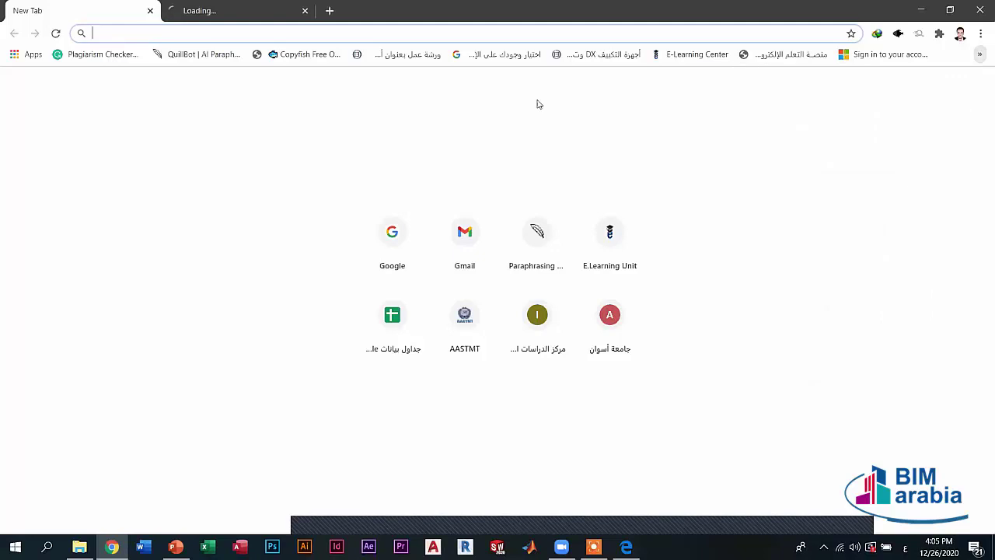
left_click(244, 5)
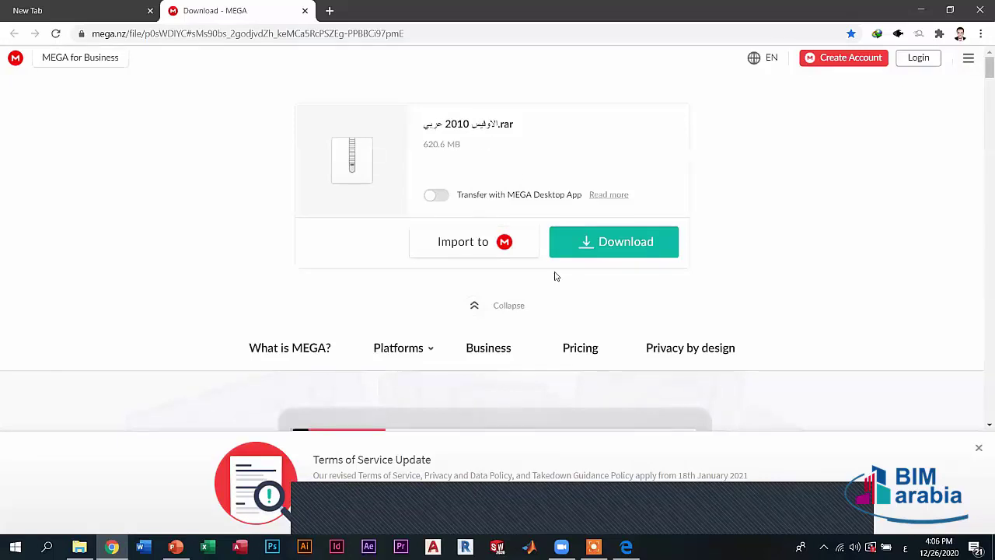
left_click(596, 242)
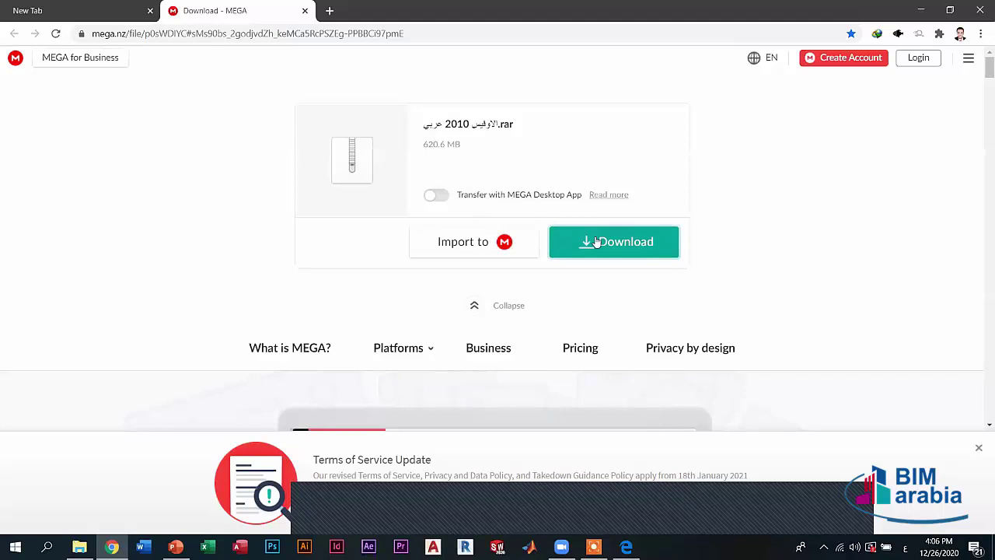
- Open another MEGA bookmark in a new tab and start downloading the English Office 2010 archive
left_click(105, 9)
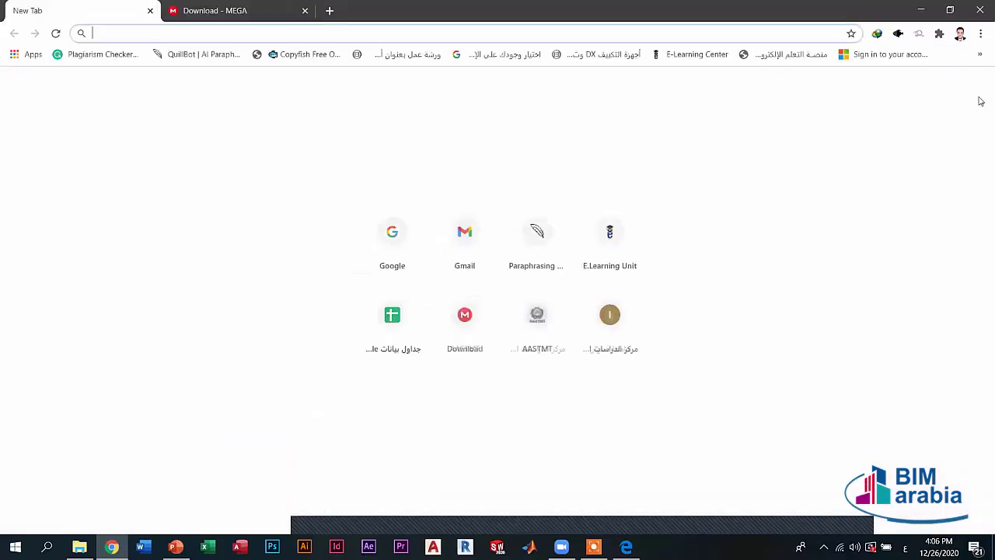
left_click(979, 54)
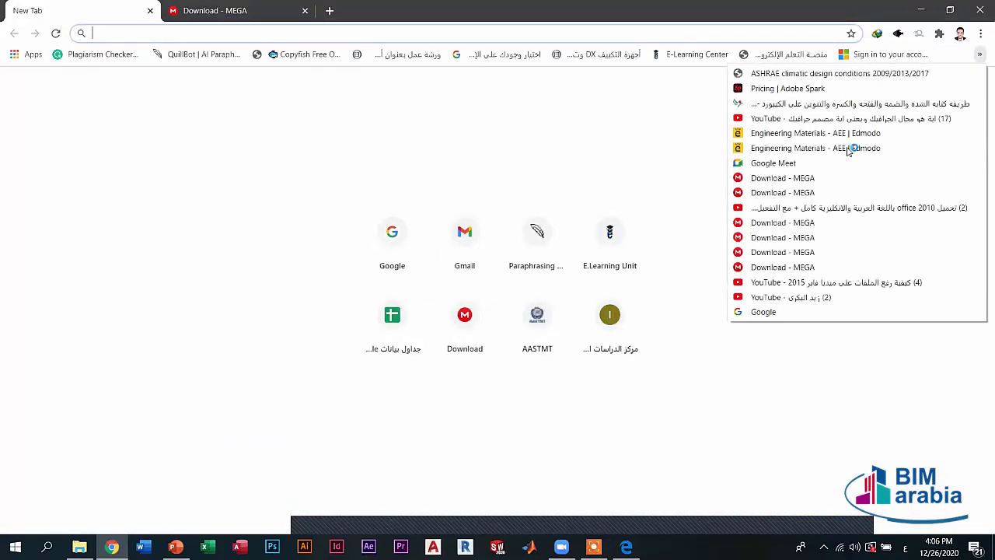
right_click(845, 194)
left_click(854, 200)
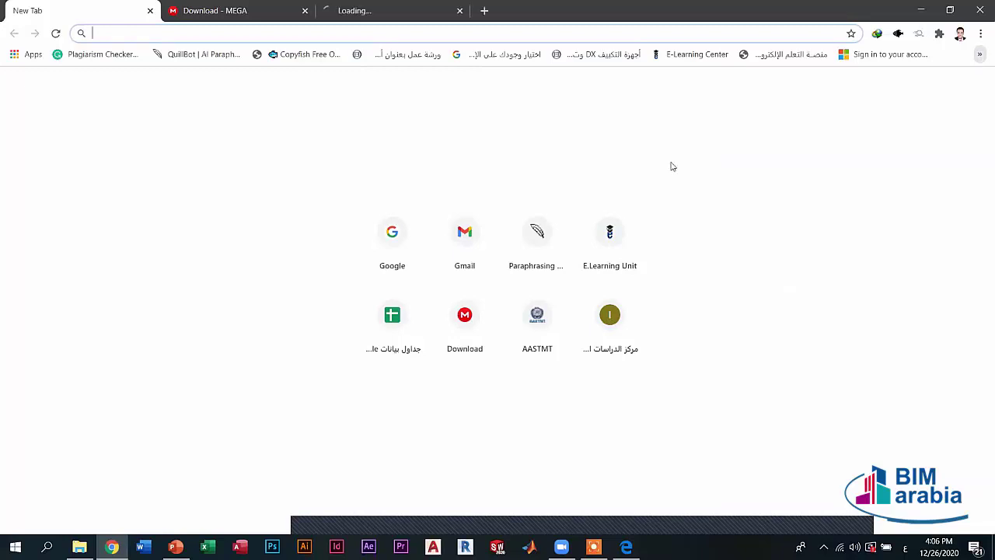
key("ctrl+Tab")
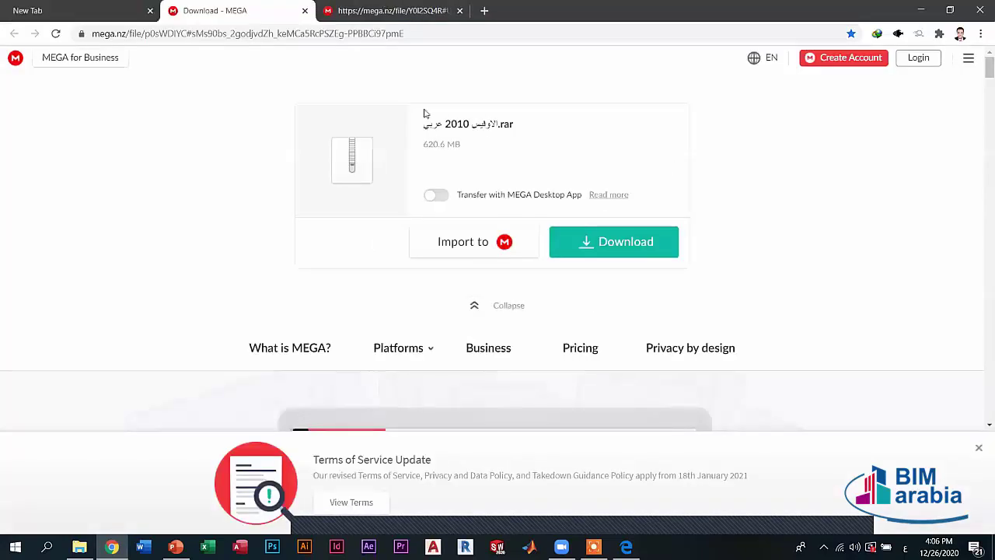
key("ctrl+Tab")
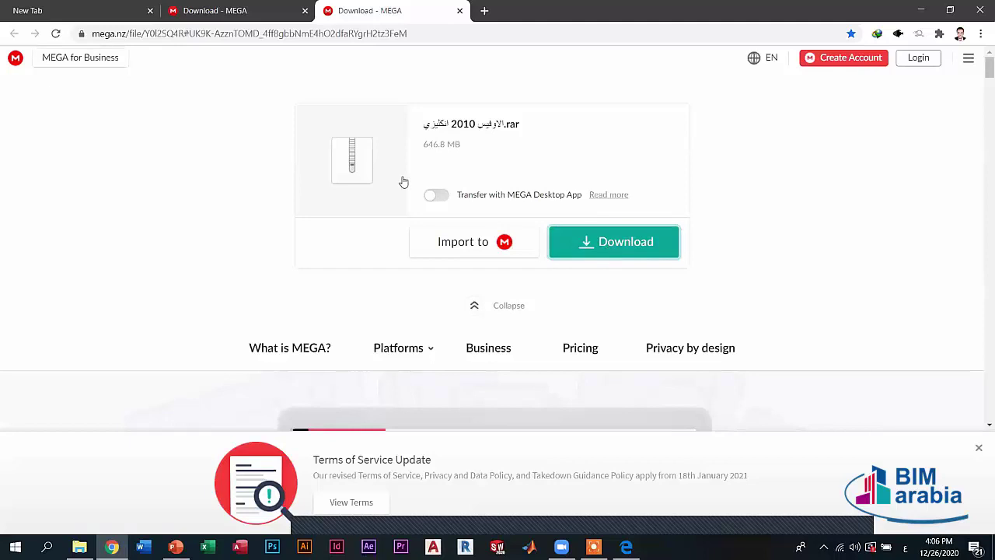
left_click(605, 243)
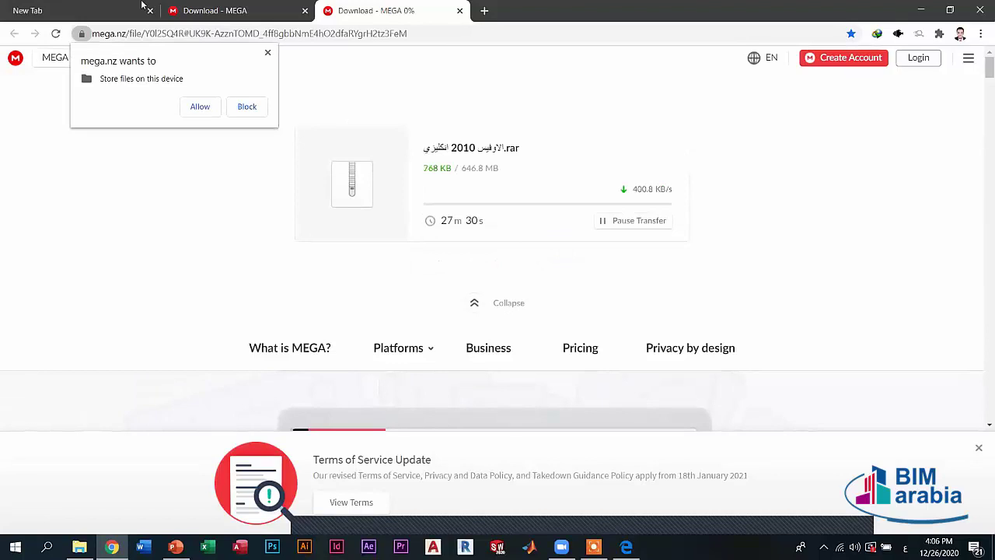
- Allow mega.nz to store files, pause the English Office 2010 download, and return to the New Tab page
left_click(199, 109)
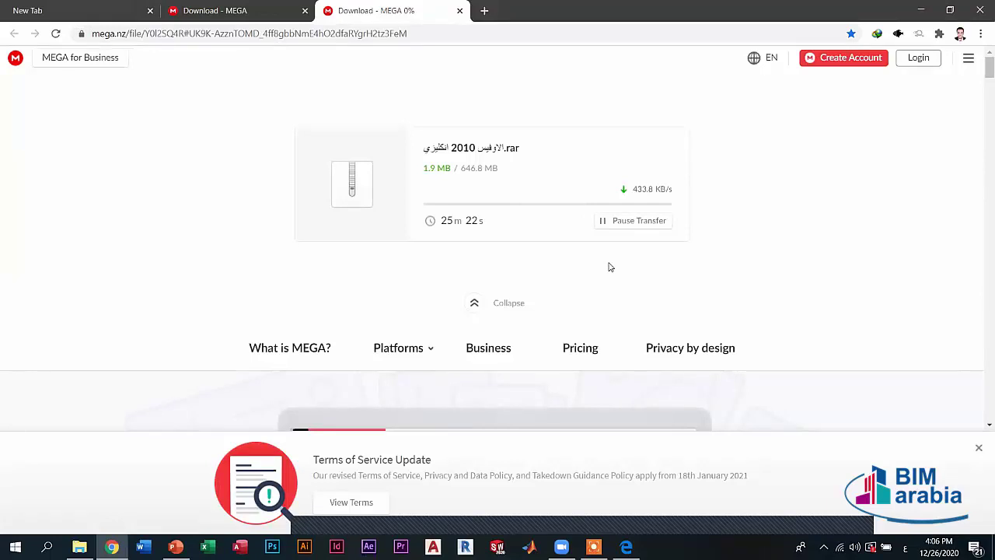
left_click(614, 223)
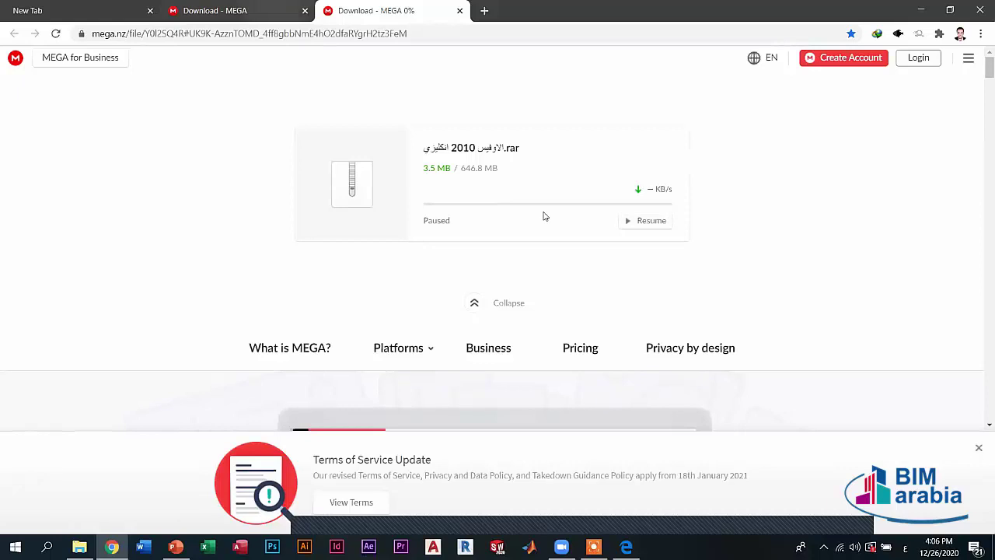
left_click(272, 5)
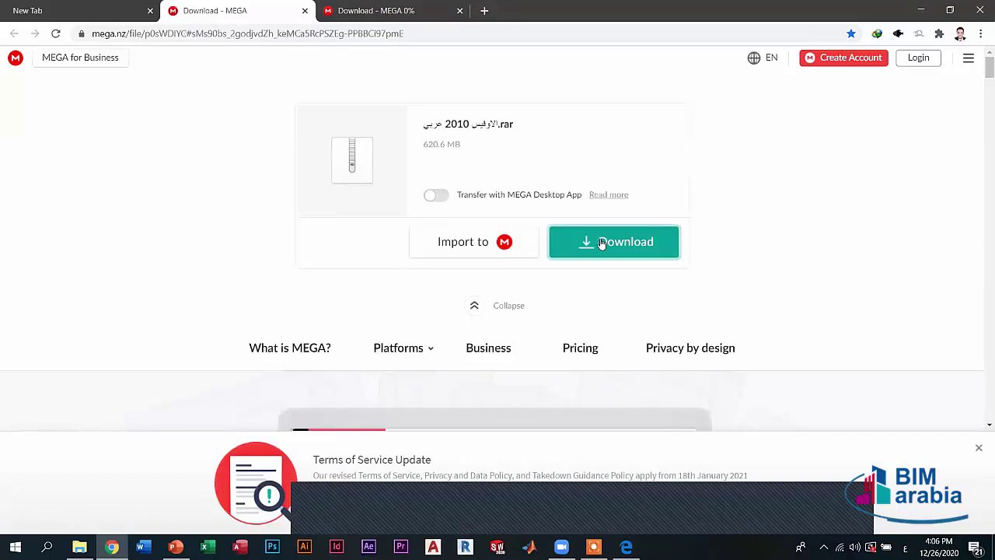
left_click(144, 8)
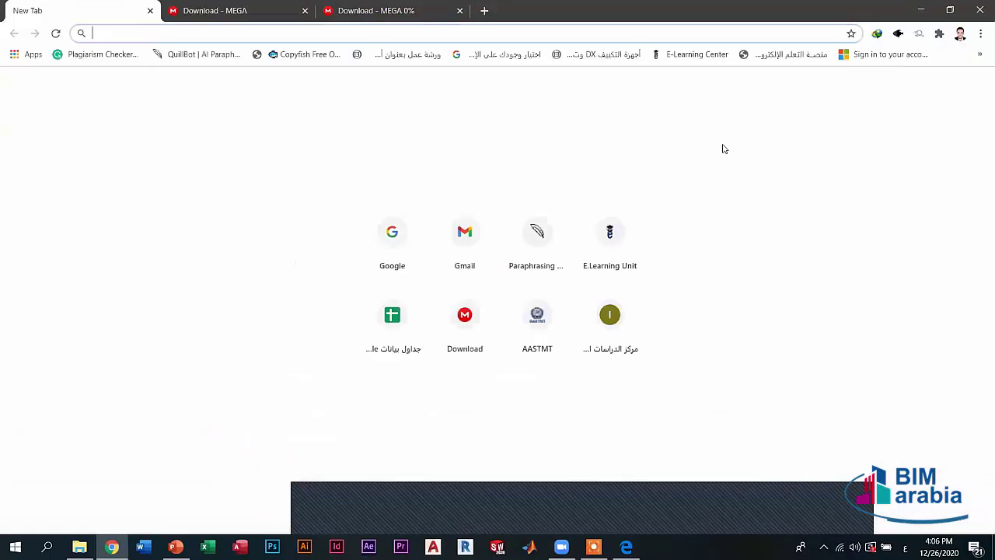
- Open the Office 2013 AR 32 MEGA bookmark in a new tab, then close that tab
left_click(977, 55)
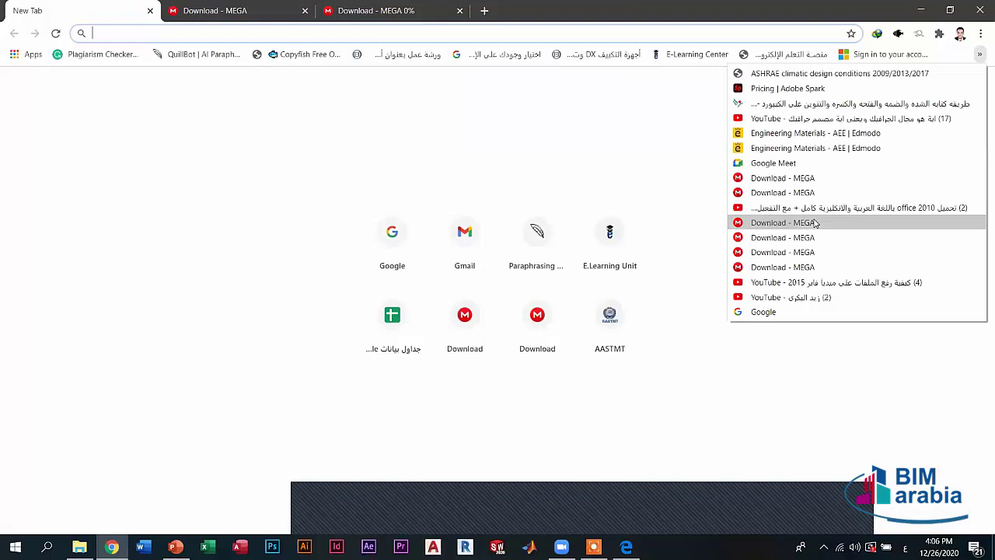
right_click(815, 223)
key("Return")
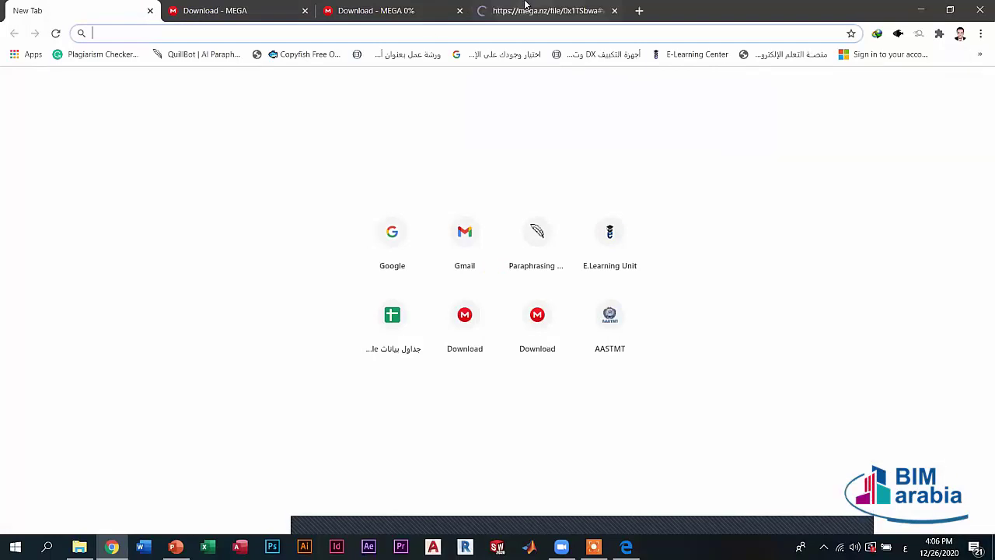
left_click(526, 9)
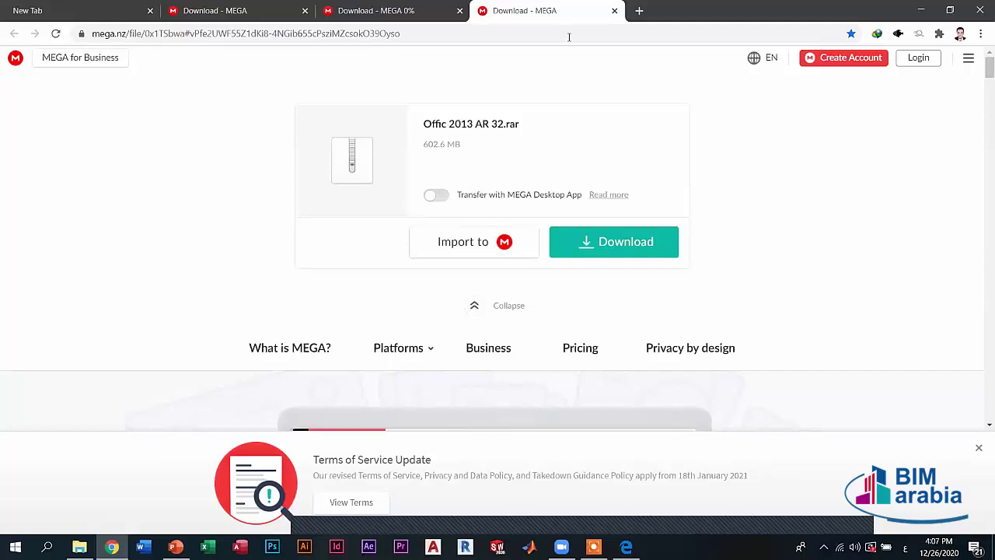
left_click(615, 11)
left_click(110, 5)
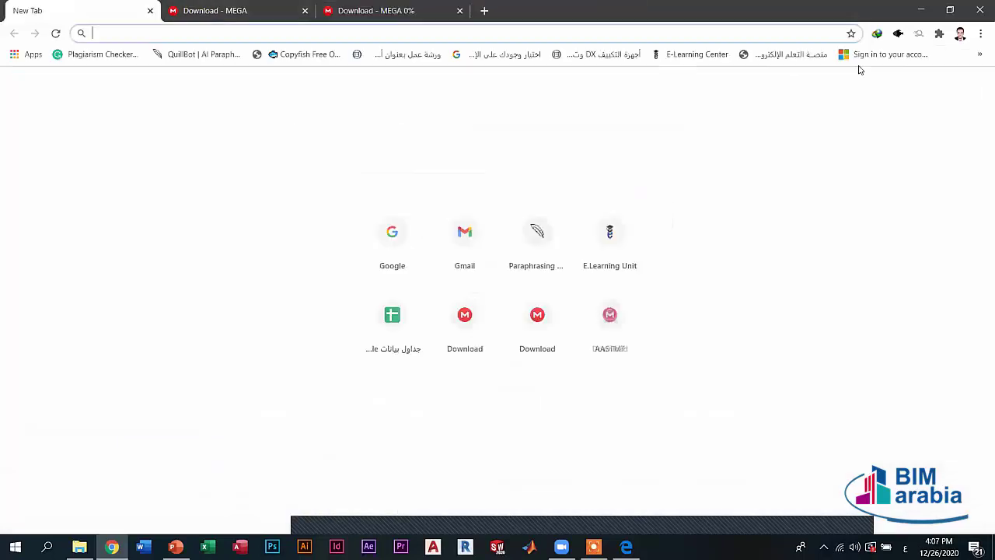
left_click(980, 54)
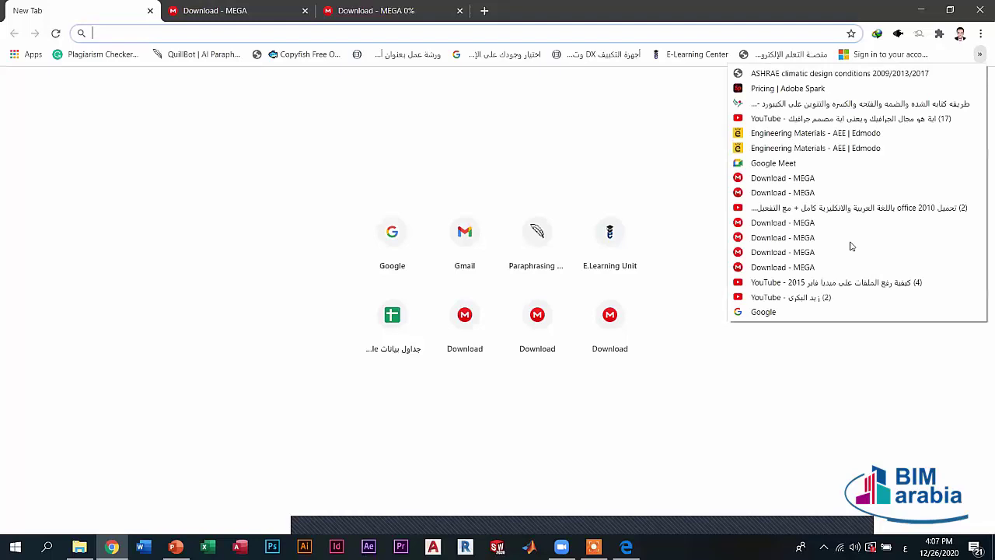
key("Down")
key("Down")
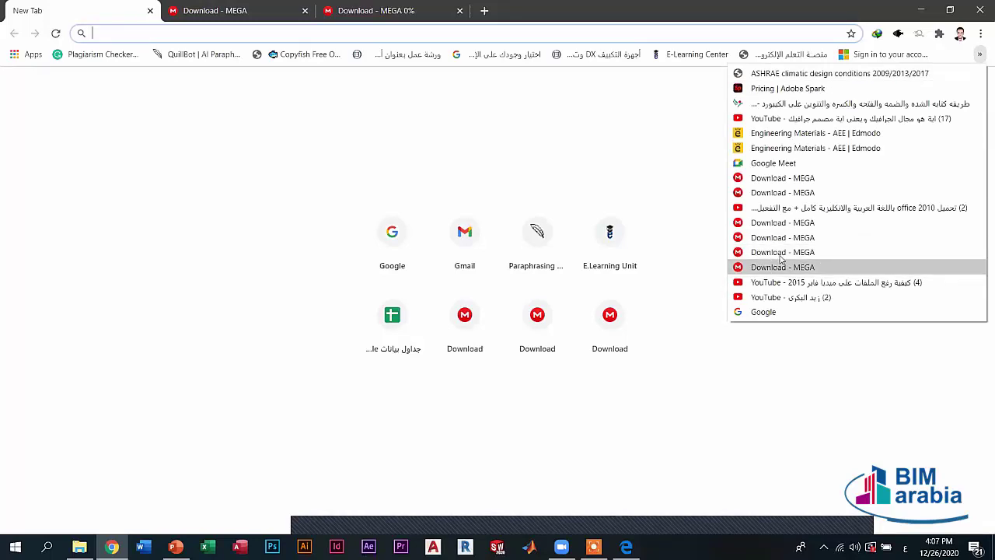
left_click(648, 166)
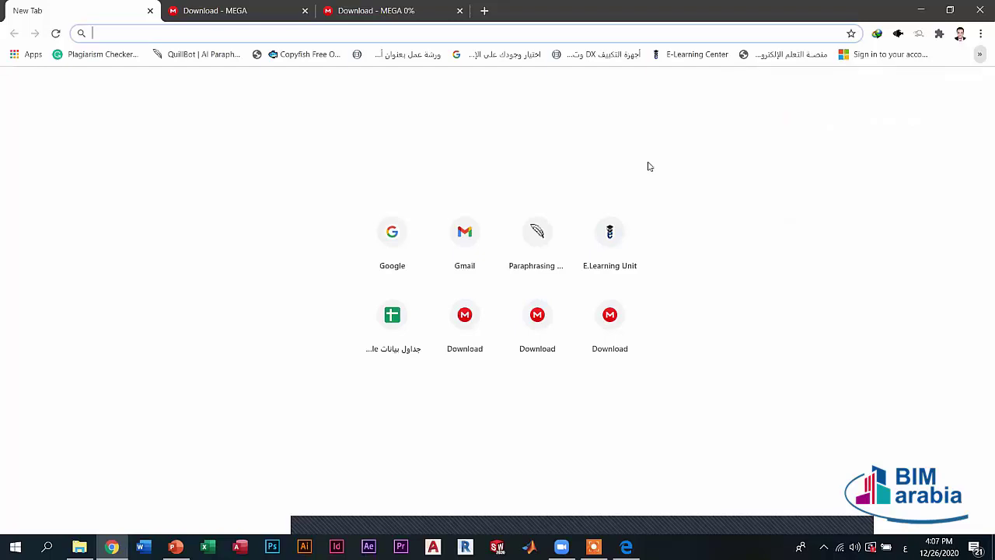
left_click(649, 168)
- Close the paused English Office 2010 tab choosing Leave, close the Arabic tab, then close Chrome
left_click(382, 6)
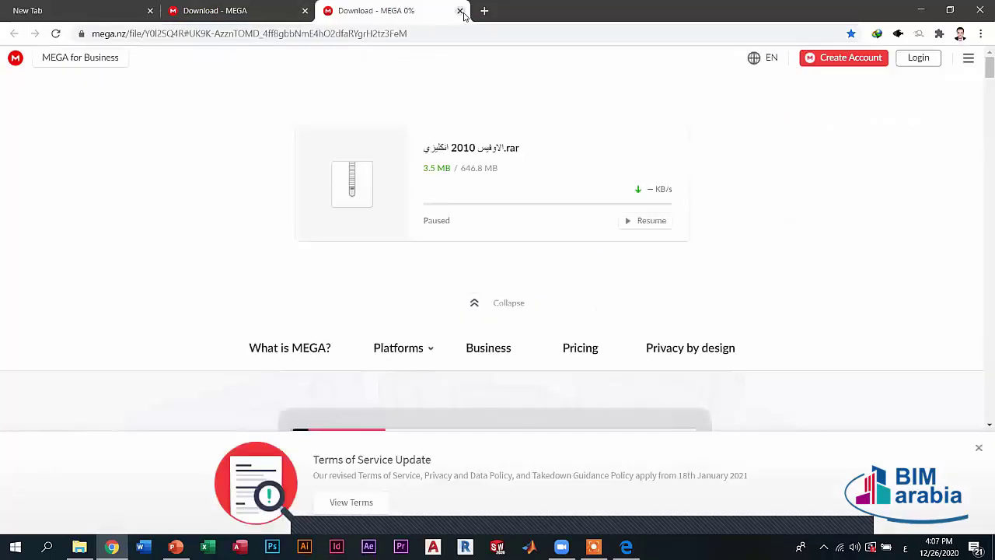
left_click(459, 11)
left_click(576, 110)
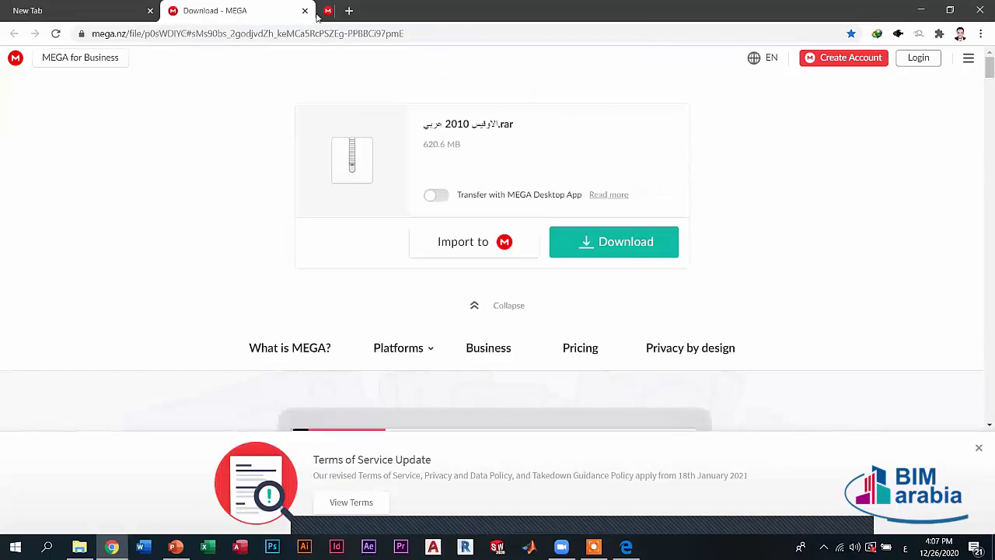
key("ctrl+w")
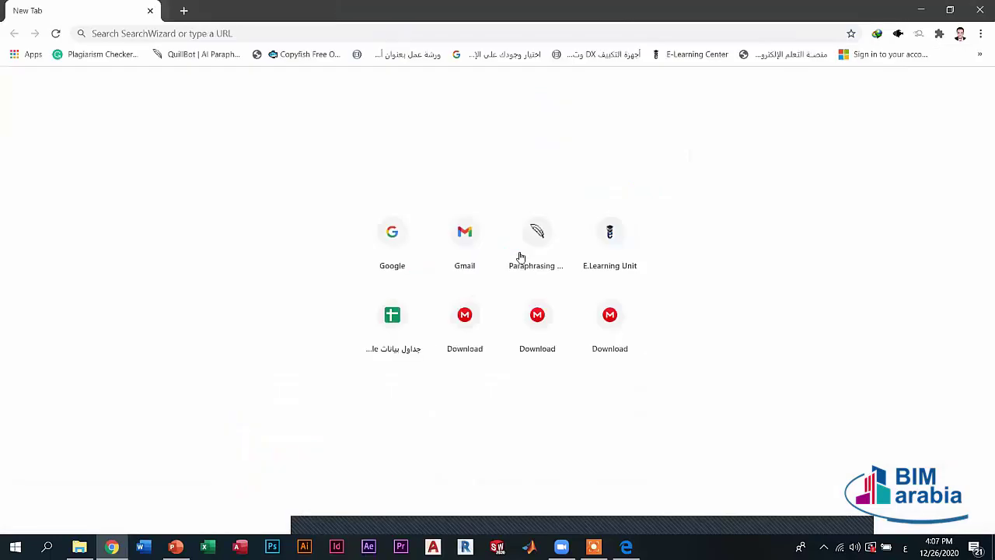
left_click(980, 10)
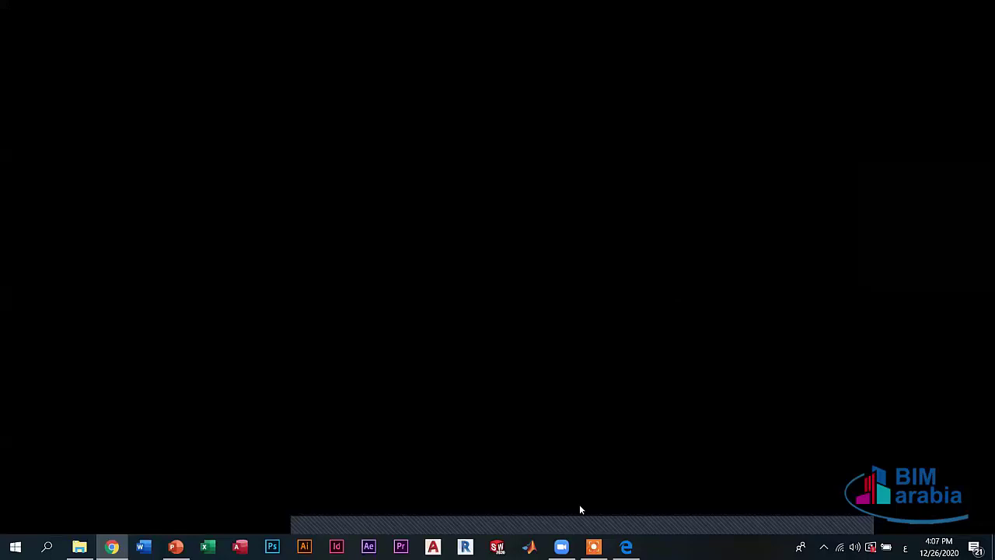
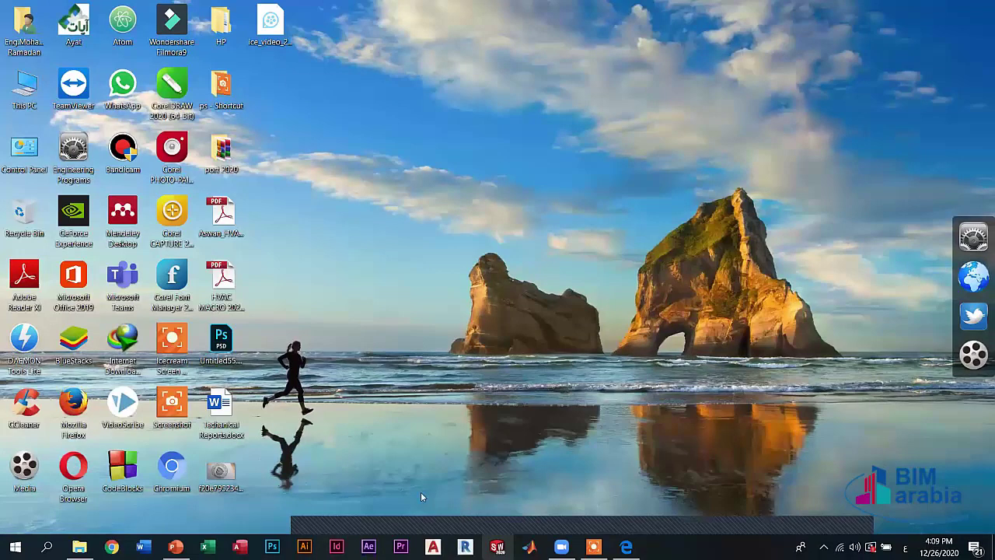
- Close the Engineering Programs folder window and pick an option from the desktop's shortcut menu
left_click(529, 546)
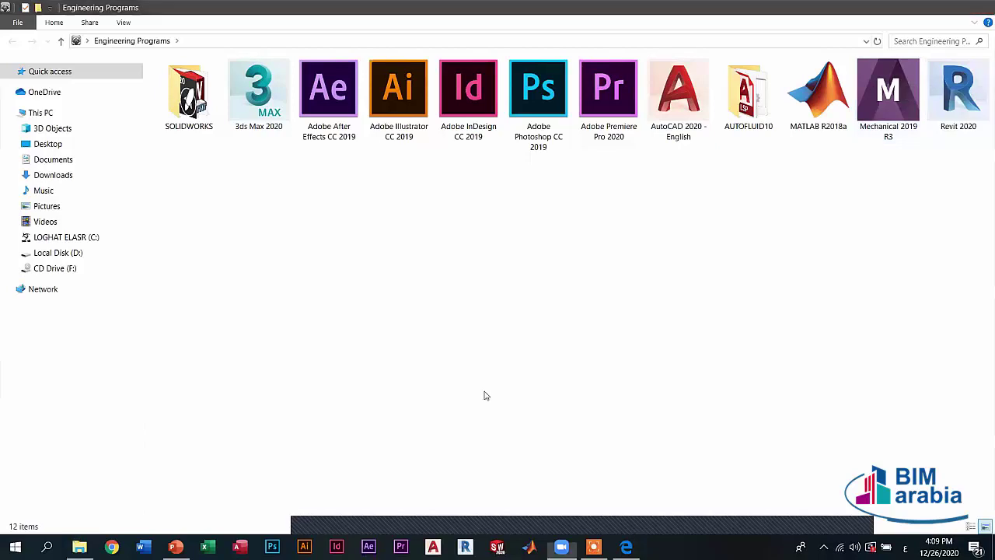
key("alt+F4")
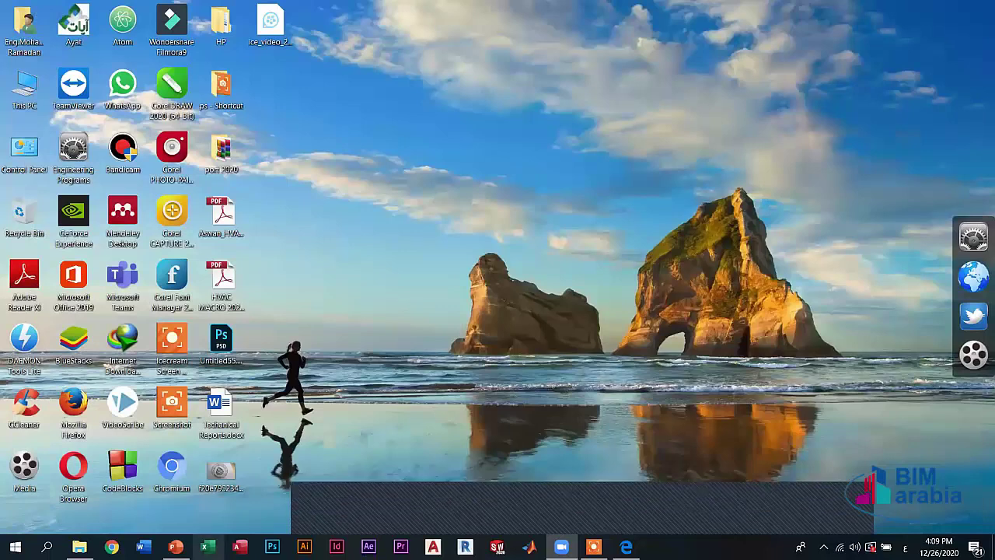
mouse_move(175, 546)
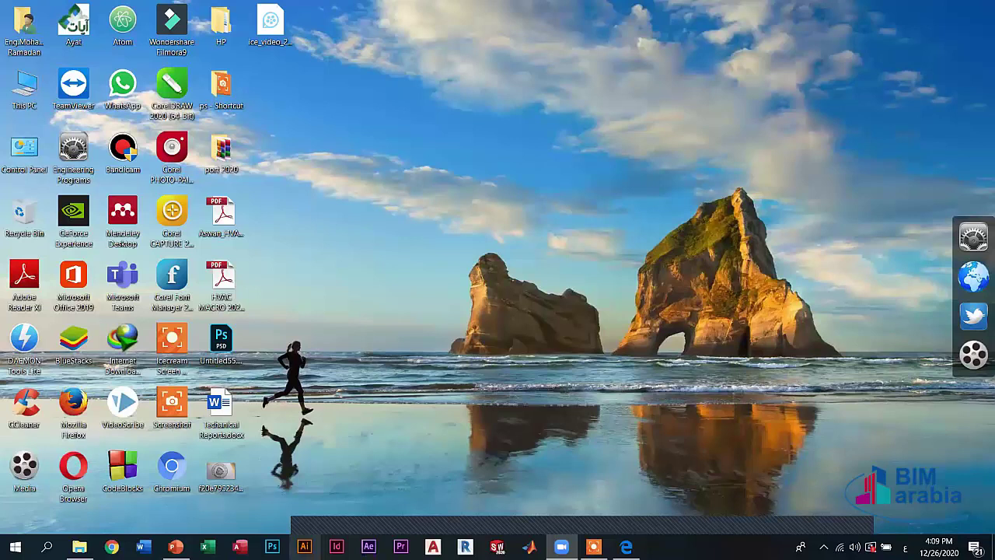
right_click(584, 210)
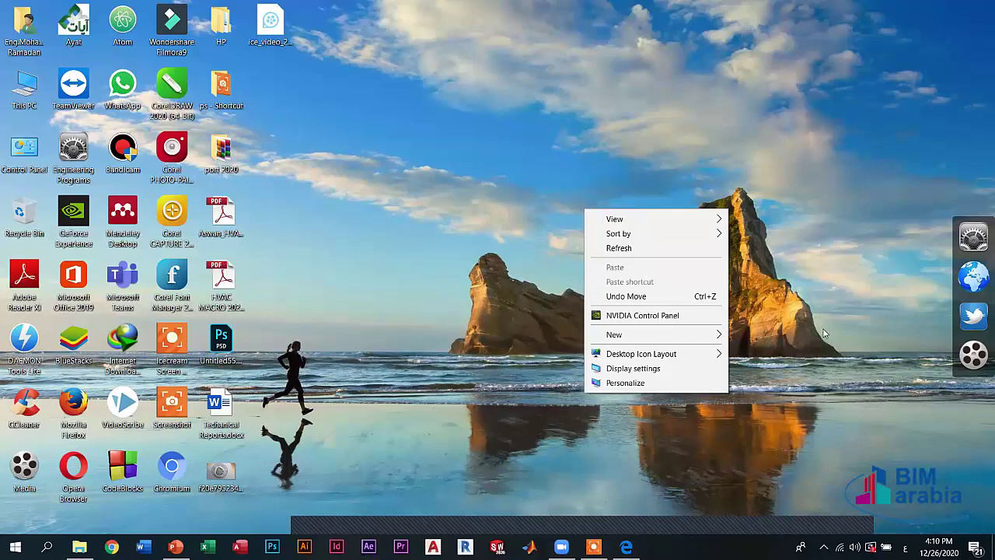
left_click(419, 280)
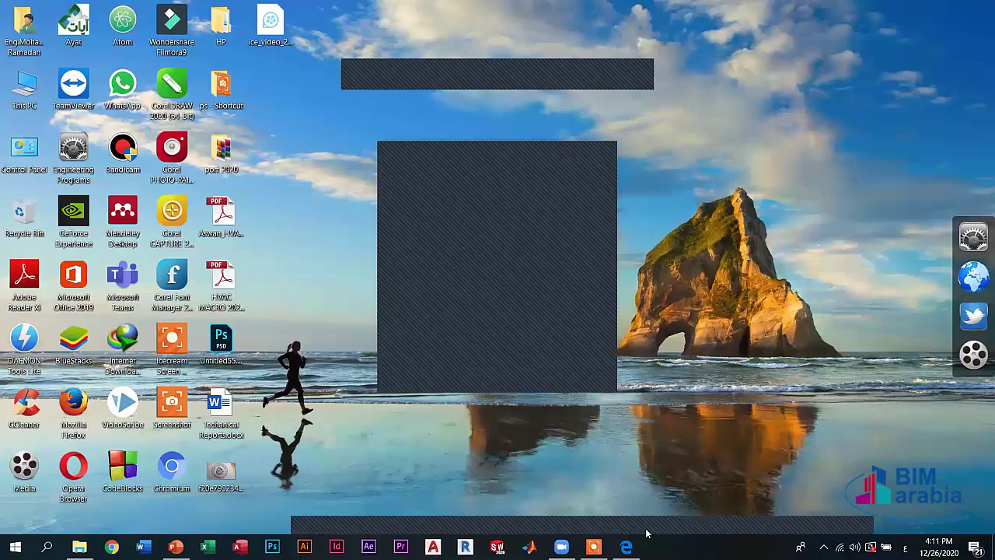
- In Chrome, close the stray hi.ru tab, glance at the hidden bookmarks, then minimize to the desktop
mouse_move(561, 546)
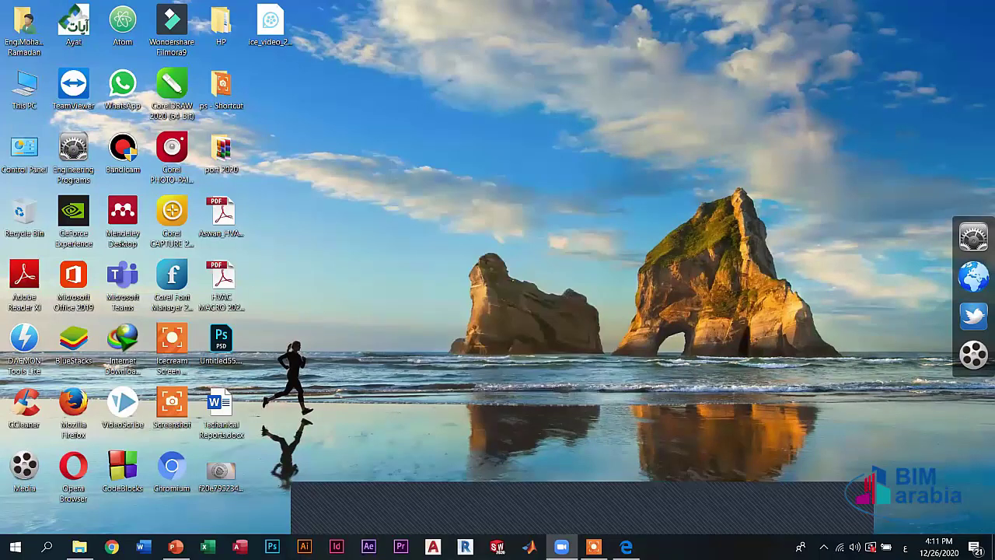
left_click(176, 546)
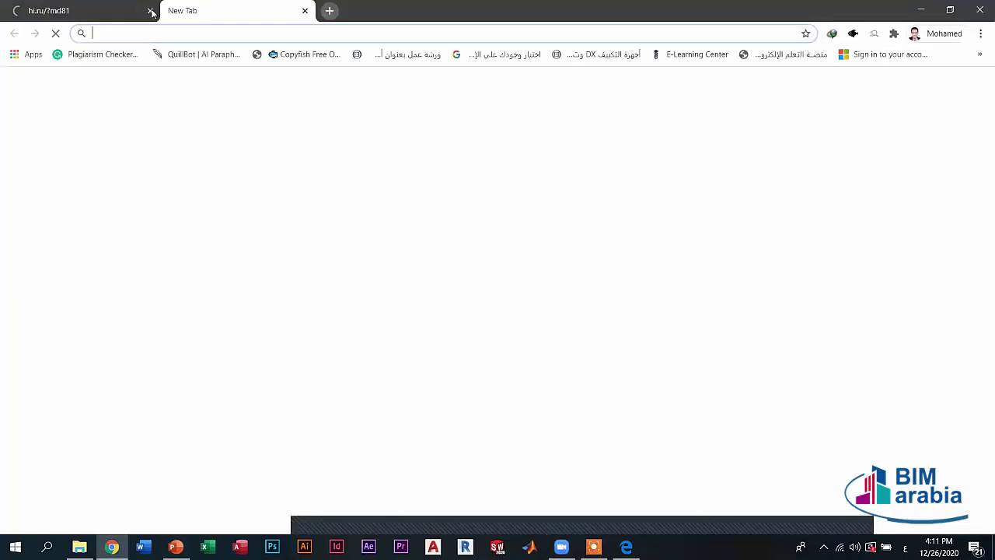
left_click(151, 11)
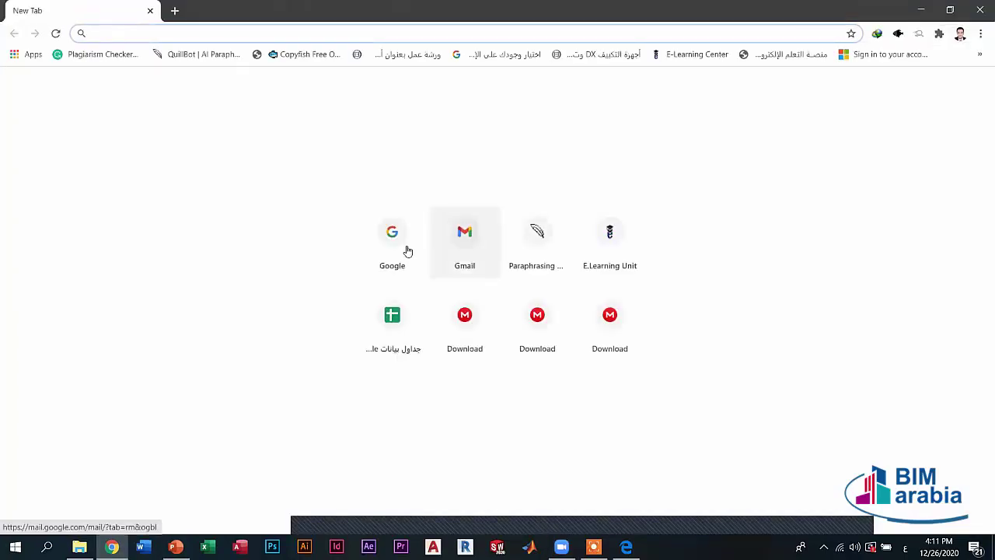
left_click(979, 54)
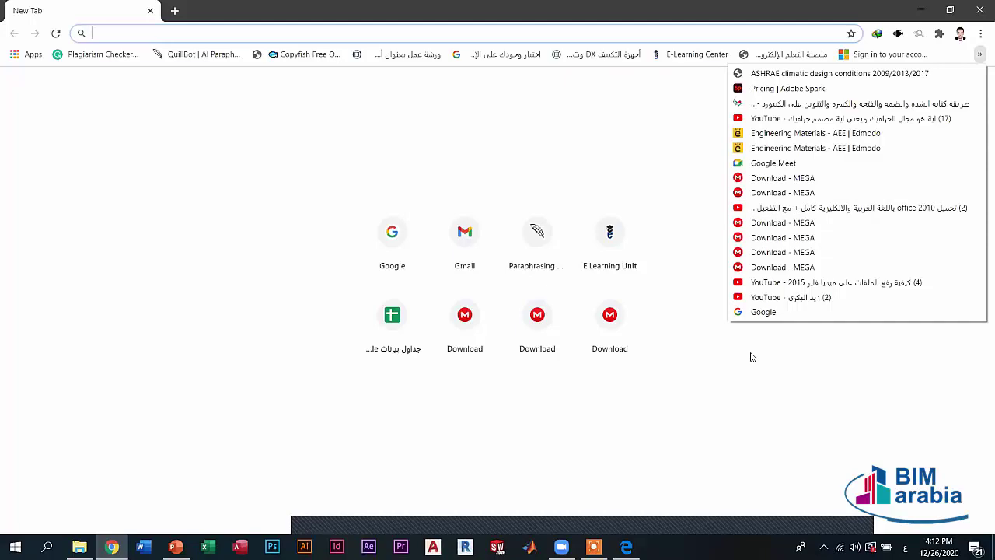
left_click(682, 442)
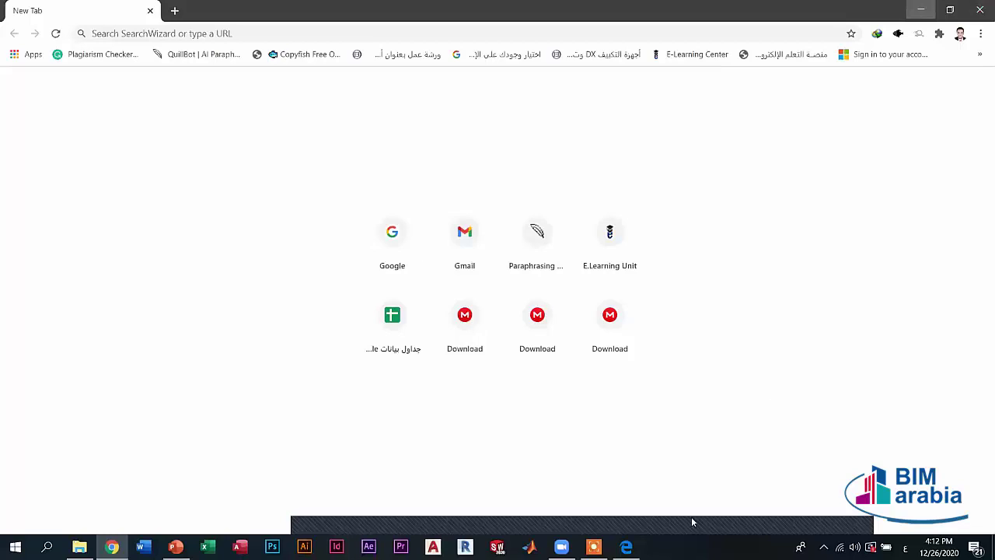
key("super+d")
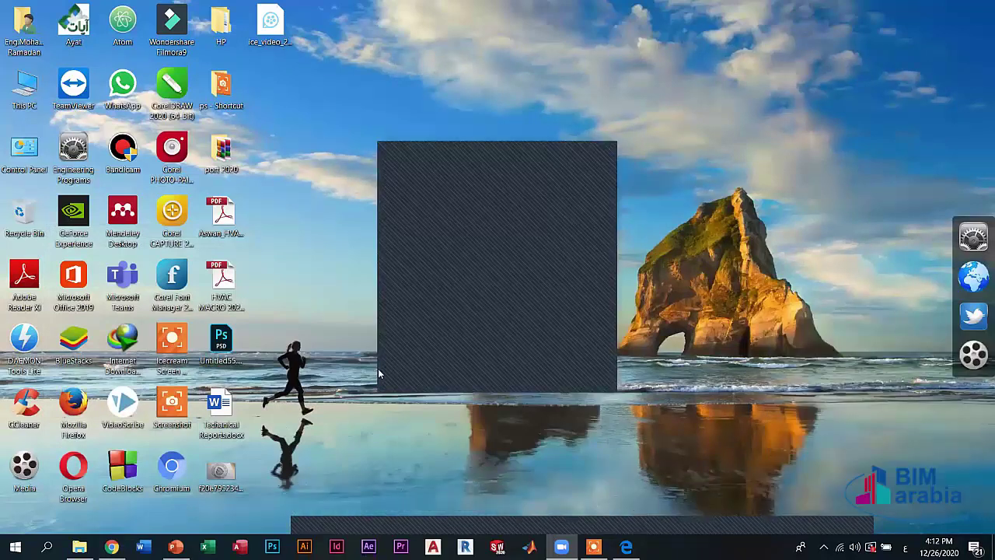
left_click(112, 547)
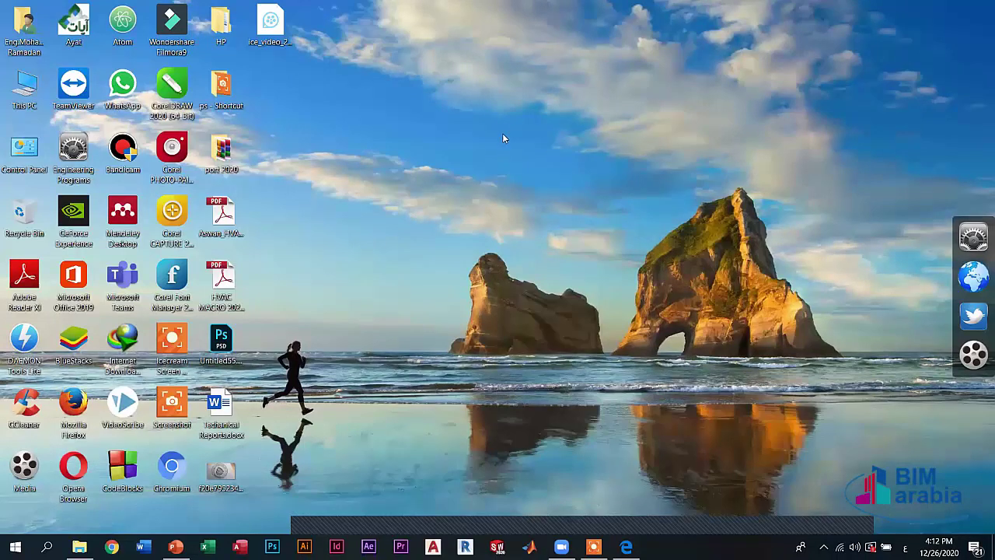
- Create a Microsoft Word Document on the desktop, keeping the name New Microsoft Word Document
right_click(530, 246)
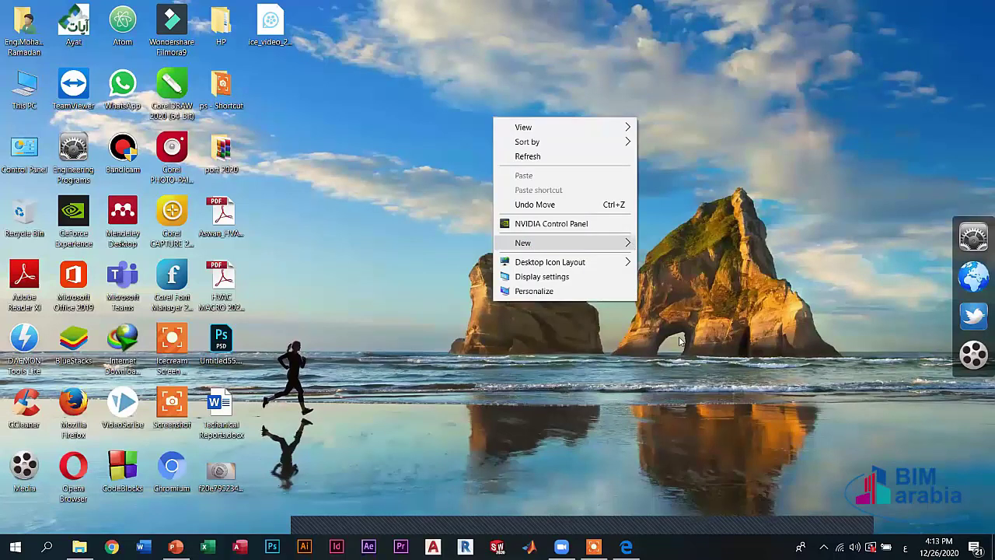
key("Right")
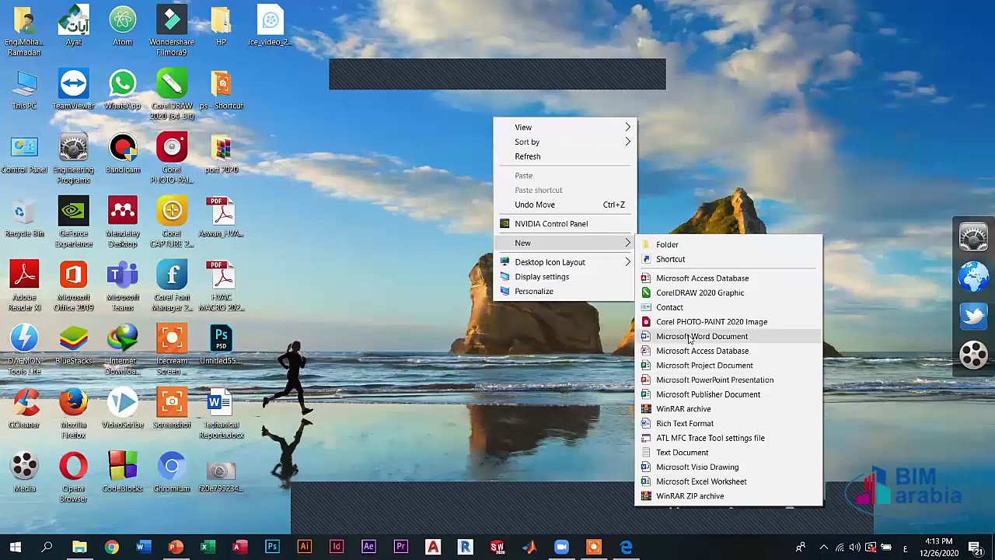
left_click(688, 336)
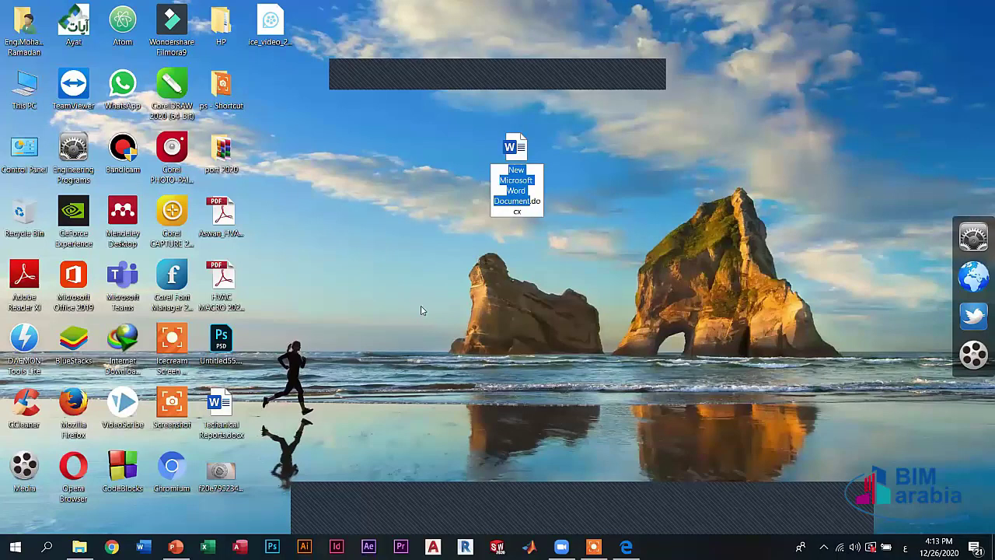
key("Return")
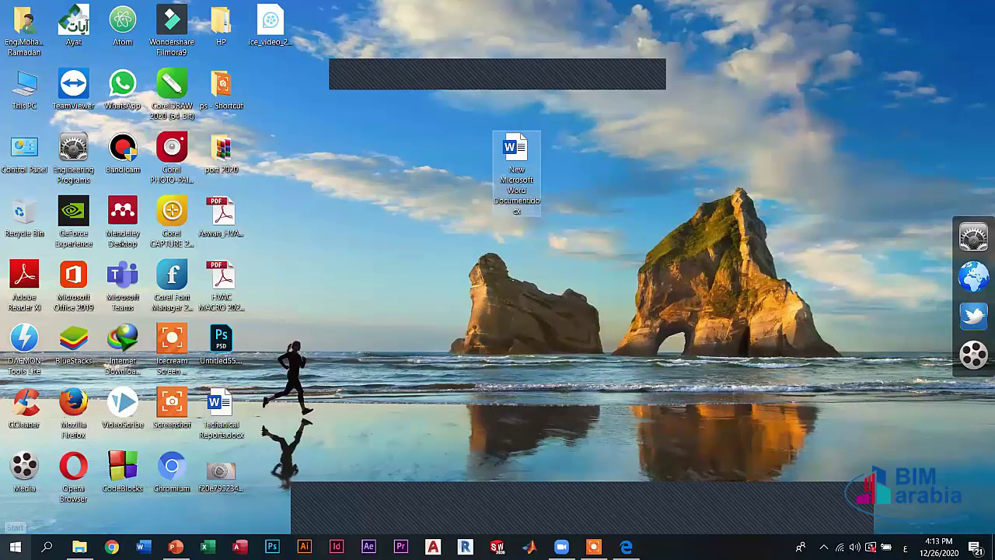
left_click(47, 546)
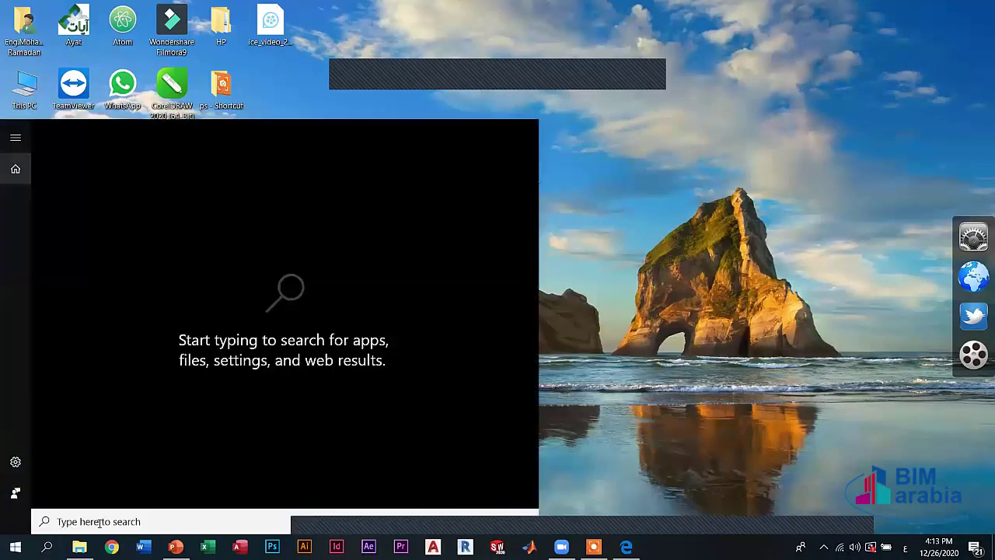
type("ص")
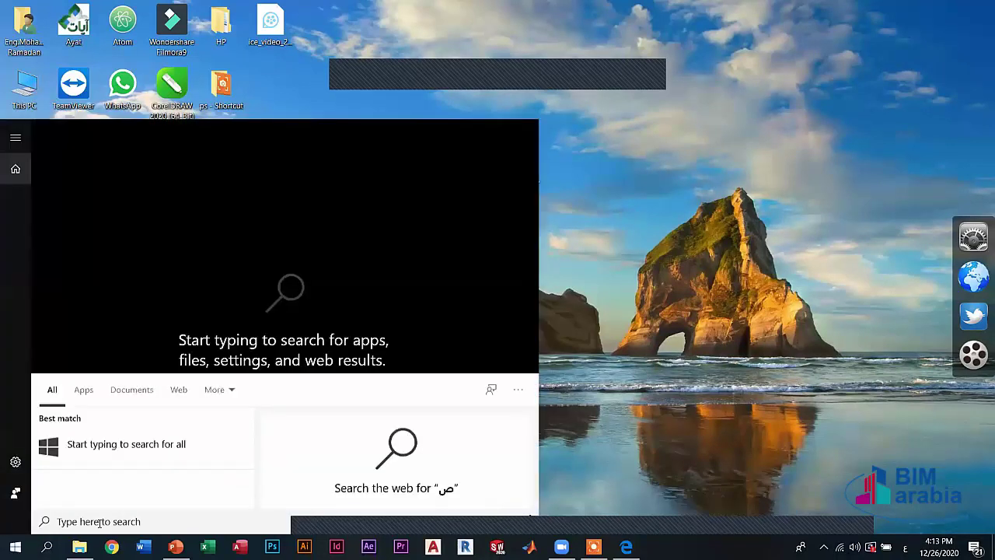
key("alt+shift")
type("wor")
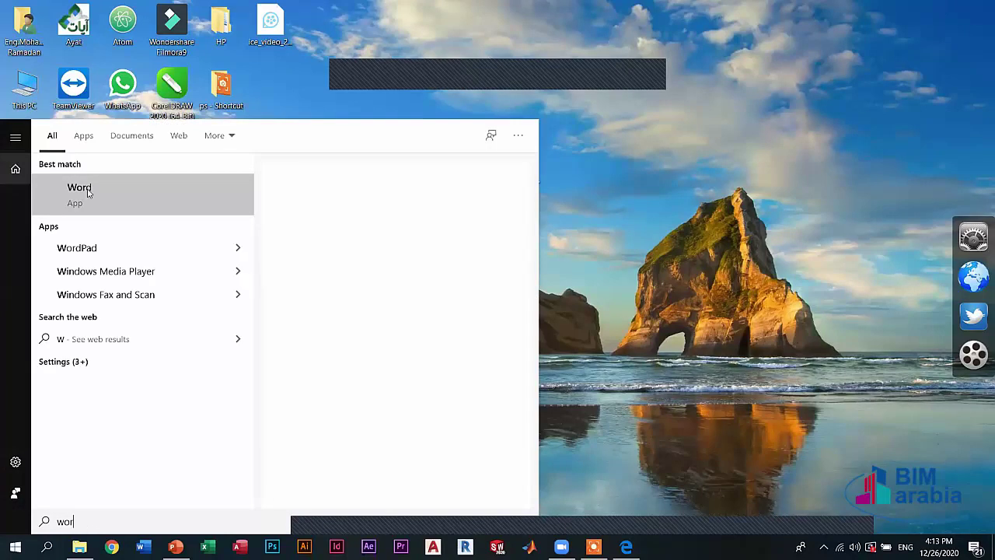
type("d")
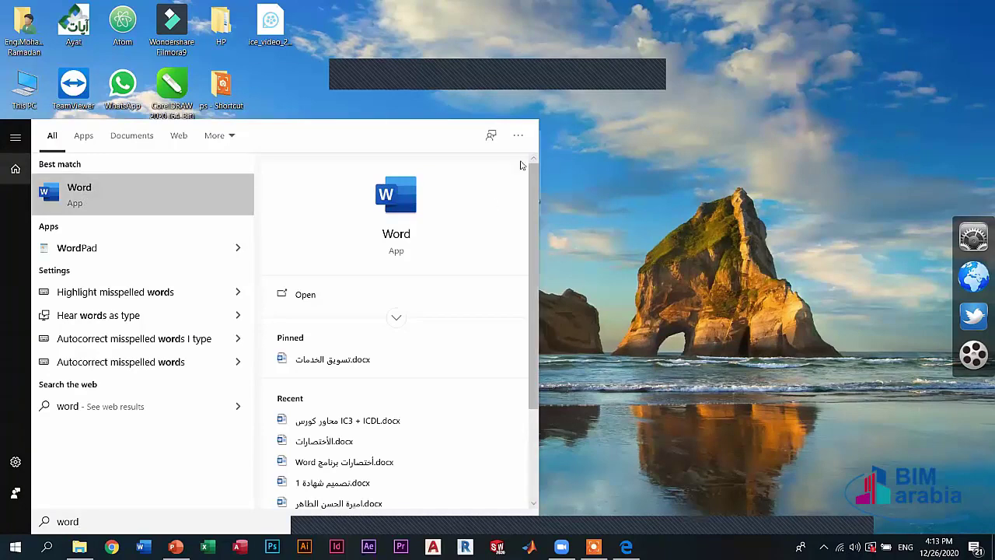
left_click(248, 115)
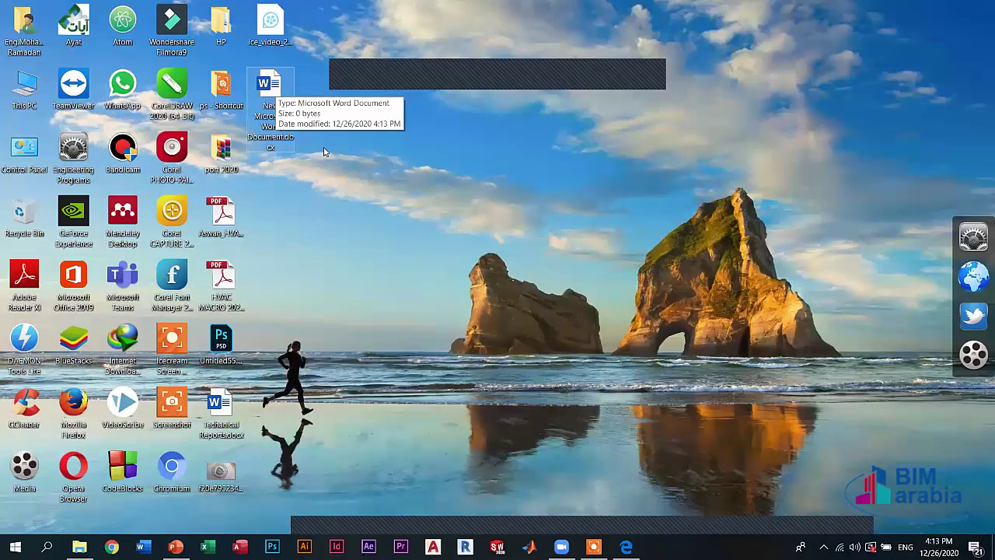
- Open New Microsoft Word Document.docx in Word as a blank page
key("Return")
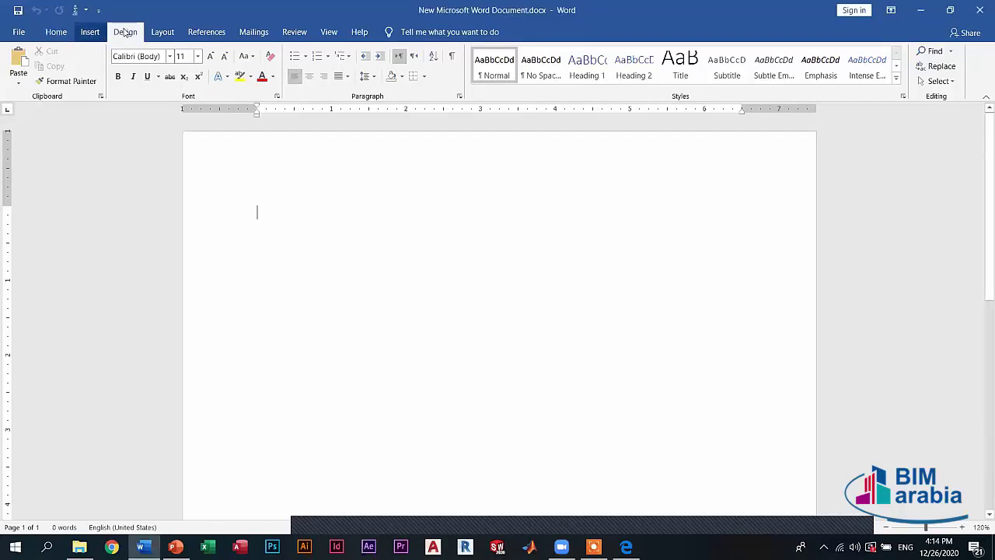
- Browse the Design, Layout and References ribbon tabs
left_click(125, 31)
left_click(163, 32)
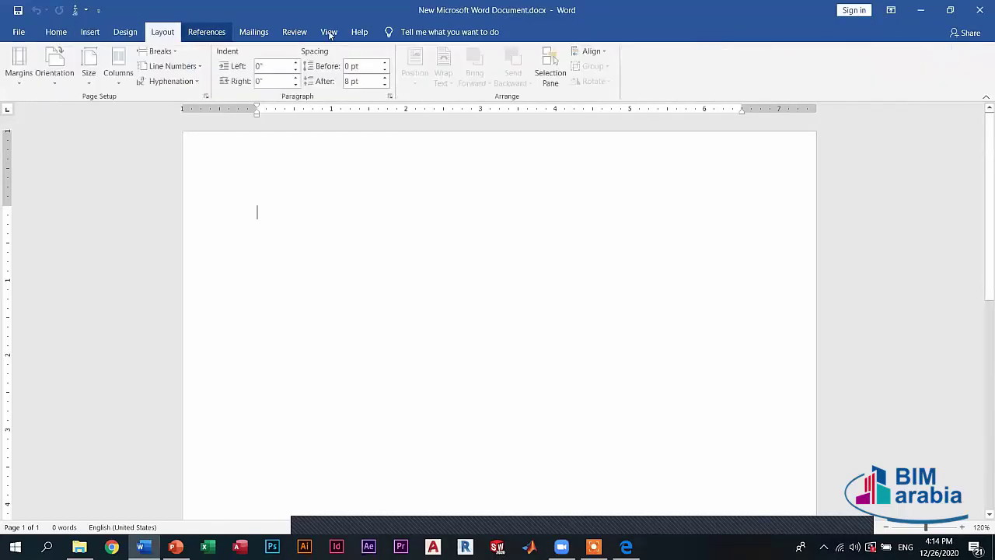
left_click(206, 32)
scroll(71, 29, "down", 3)
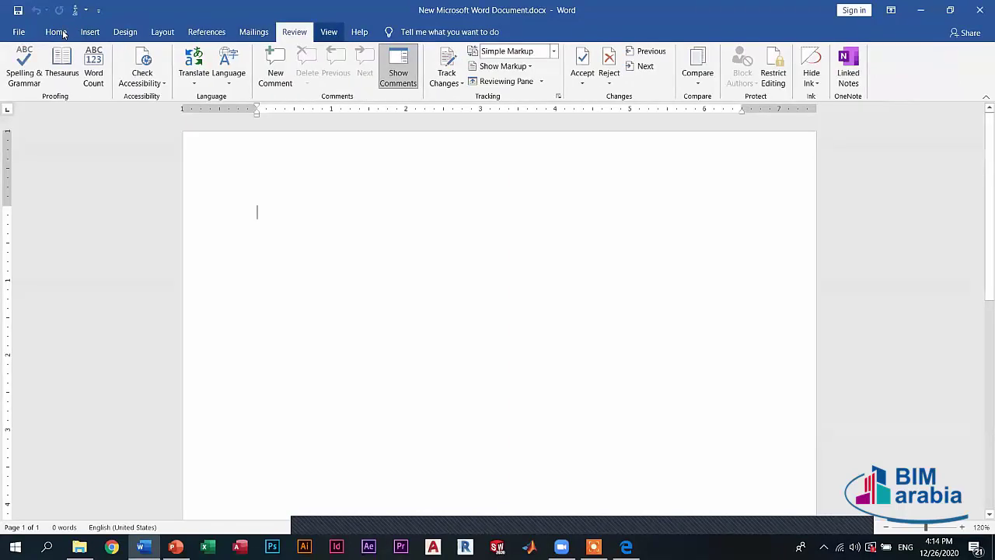
scroll(82, 44, "up", 7)
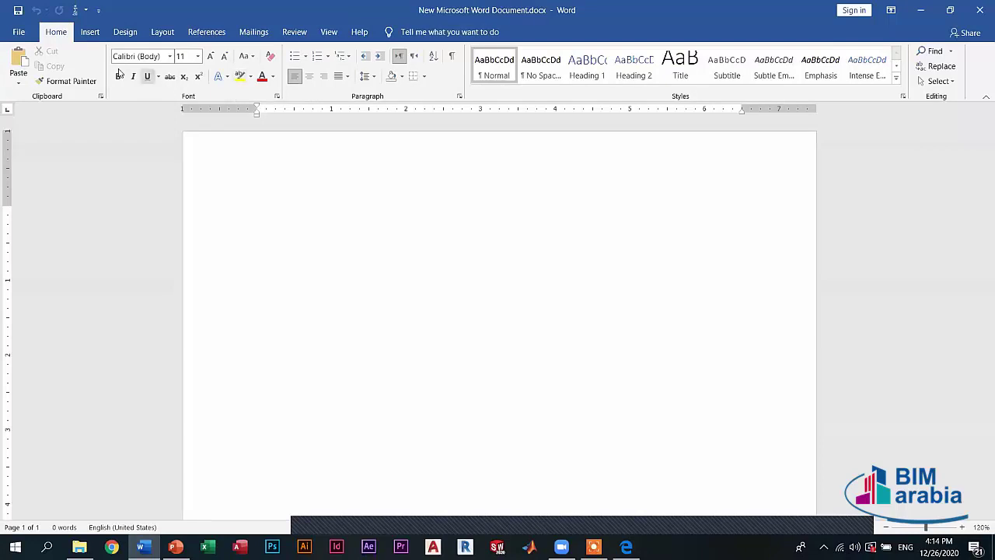
- Cycle through Insert, References, Review and View, ending back on the Home tab
left_click(90, 32)
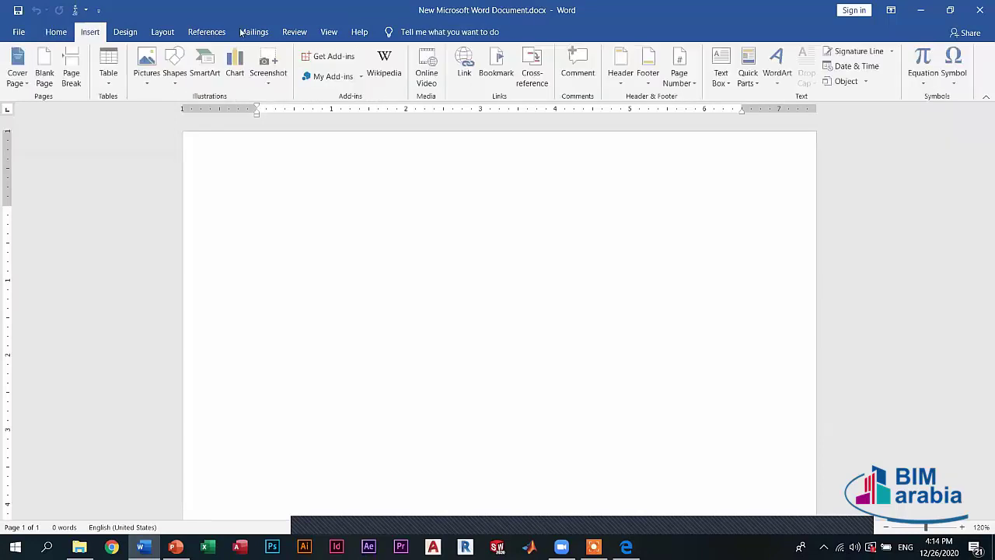
left_click(206, 31)
left_click(294, 32)
left_click(329, 32)
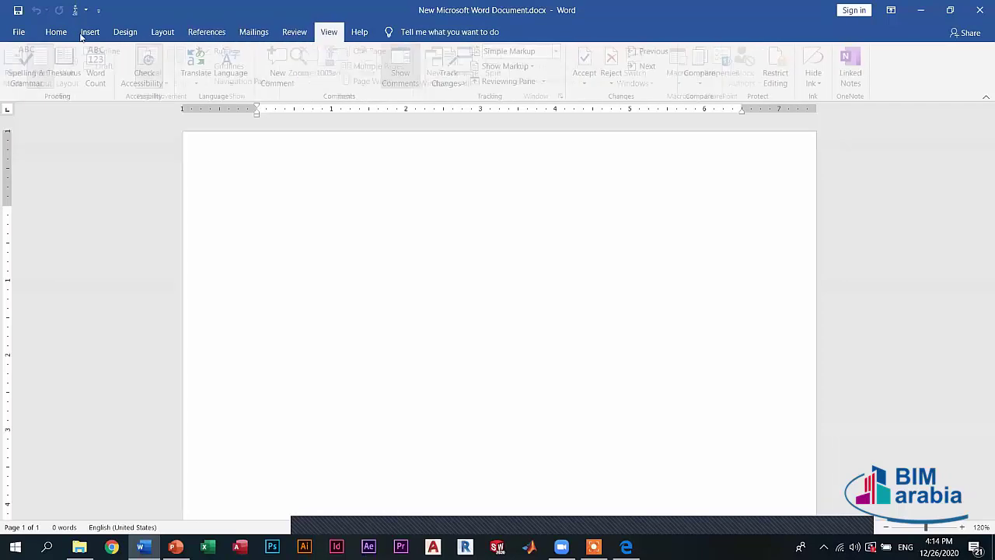
left_click(56, 32)
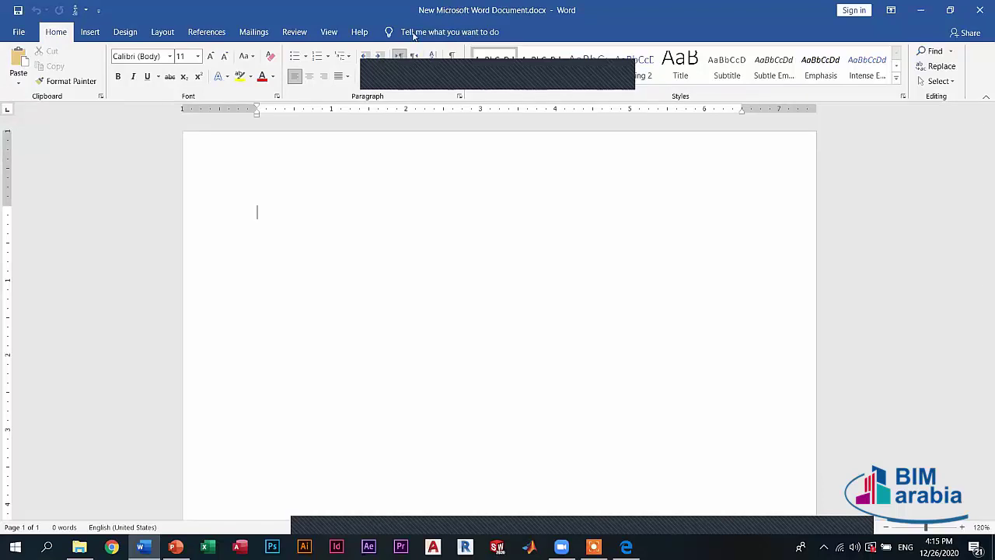
left_click(89, 33)
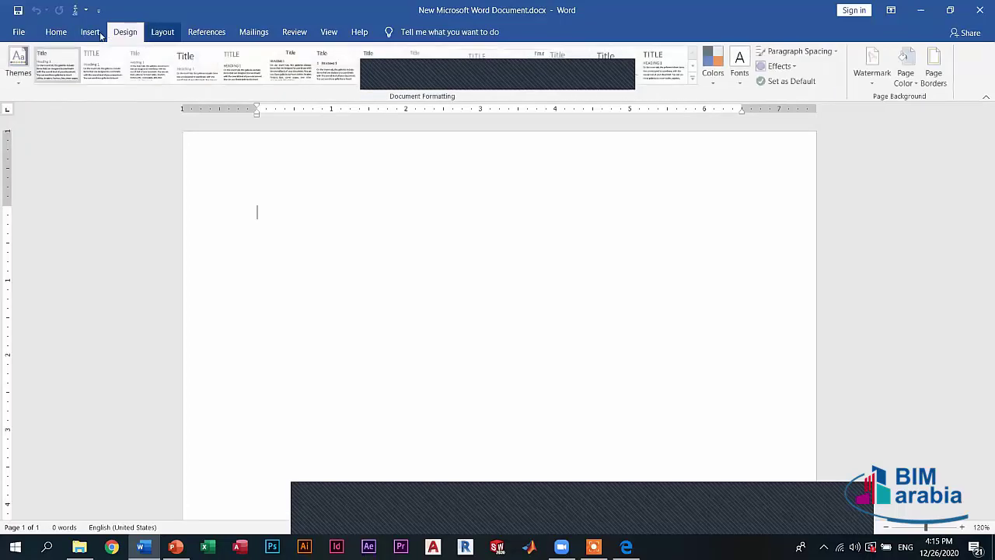
scroll(118, 52, "down", 1)
scroll(118, 53, "up", 2)
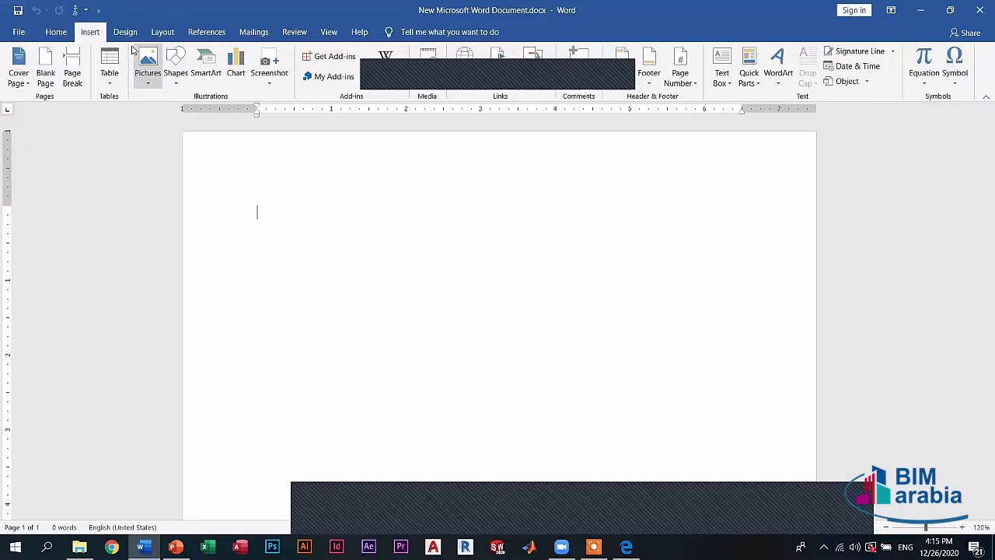
scroll(132, 49, "up", 1)
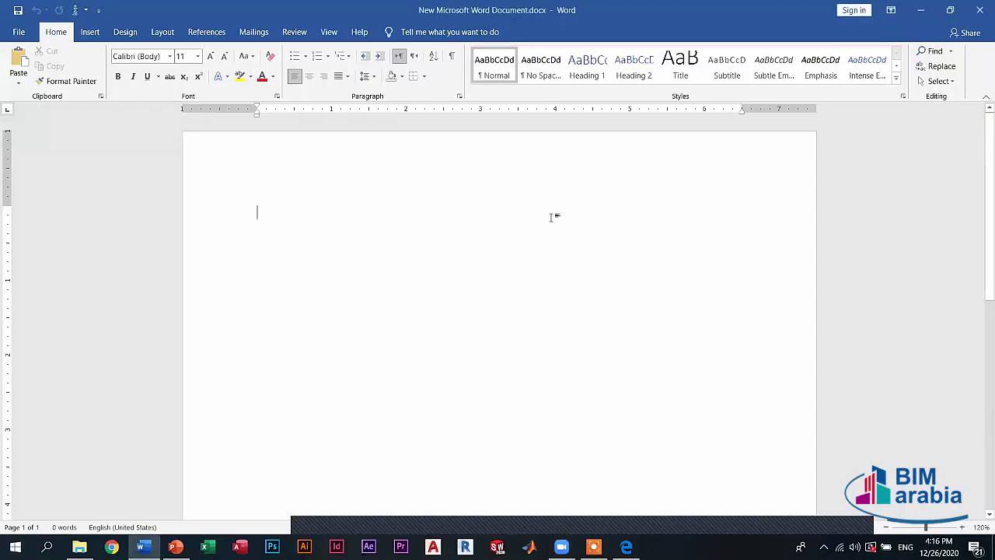
- Add three empty lines so the document spills onto page 2, then scroll between both pages
key("Return")
key("Return")
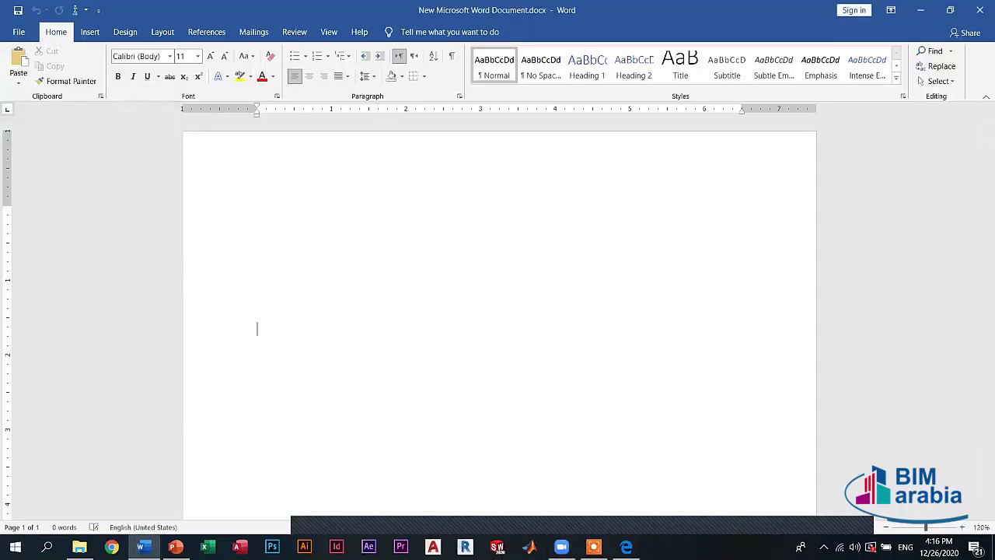
key("Return")
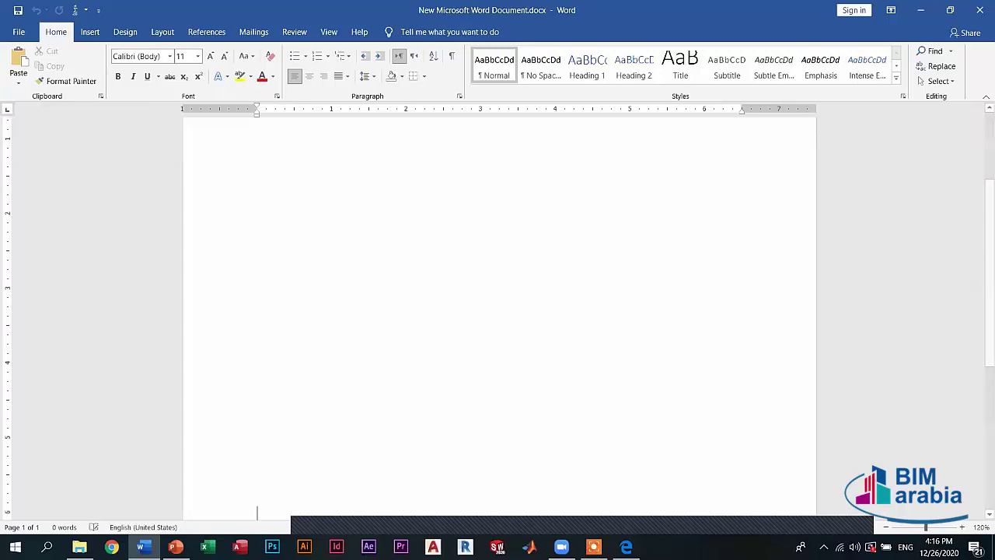
key("Return")
key("Return")
key("Return")
key("Return")
key("Return")
key("Return")
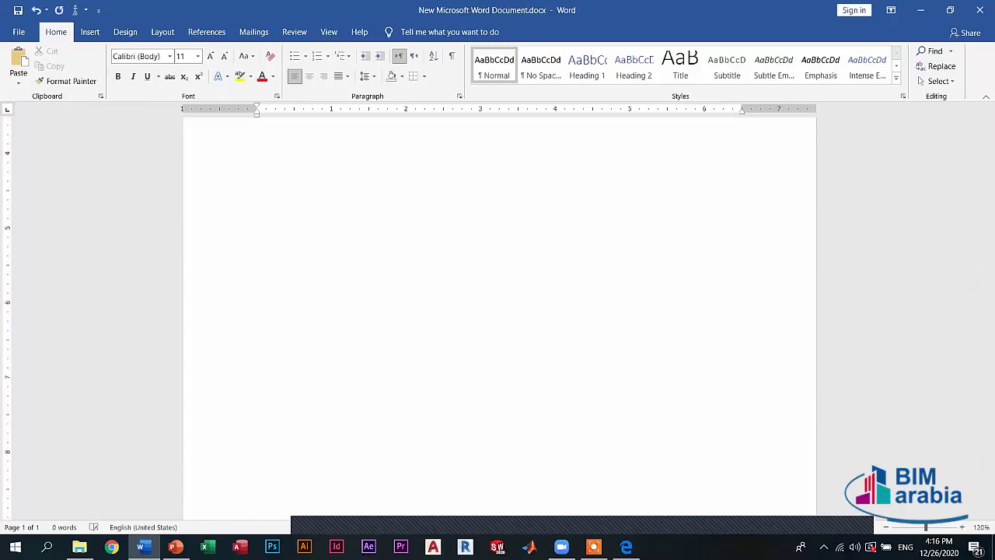
scroll(392, 343, "down", 2)
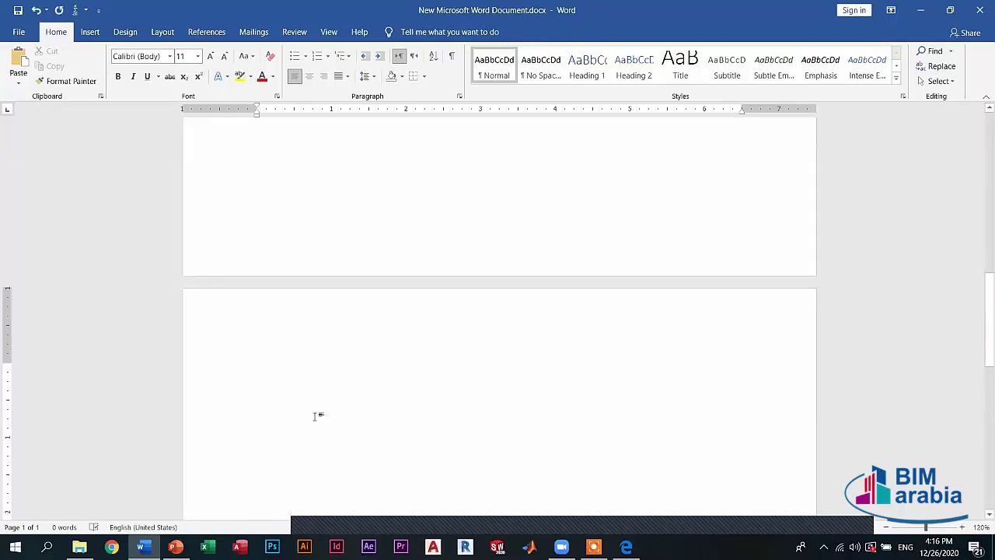
scroll(140, 451, "up", 12)
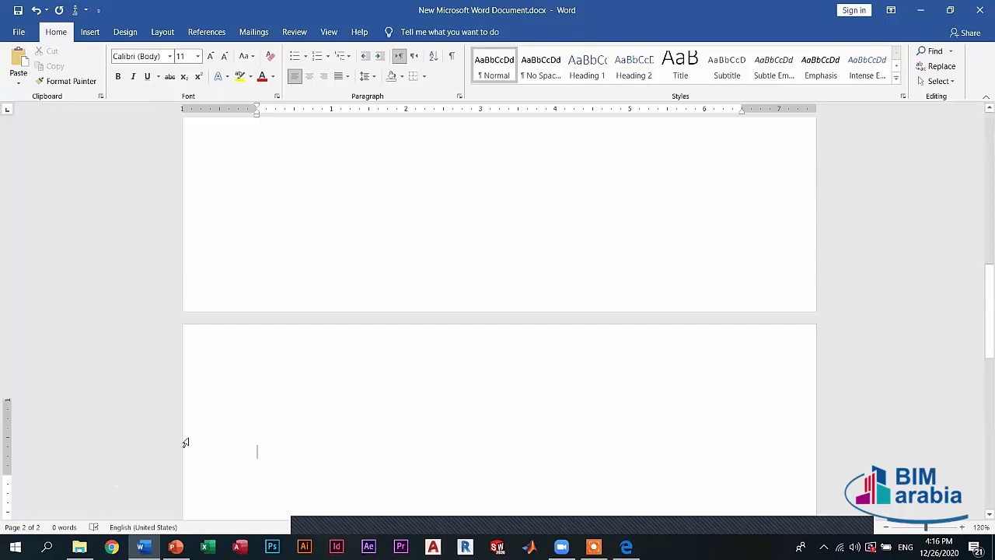
left_click(432, 204)
scroll(446, 257, "up", 4)
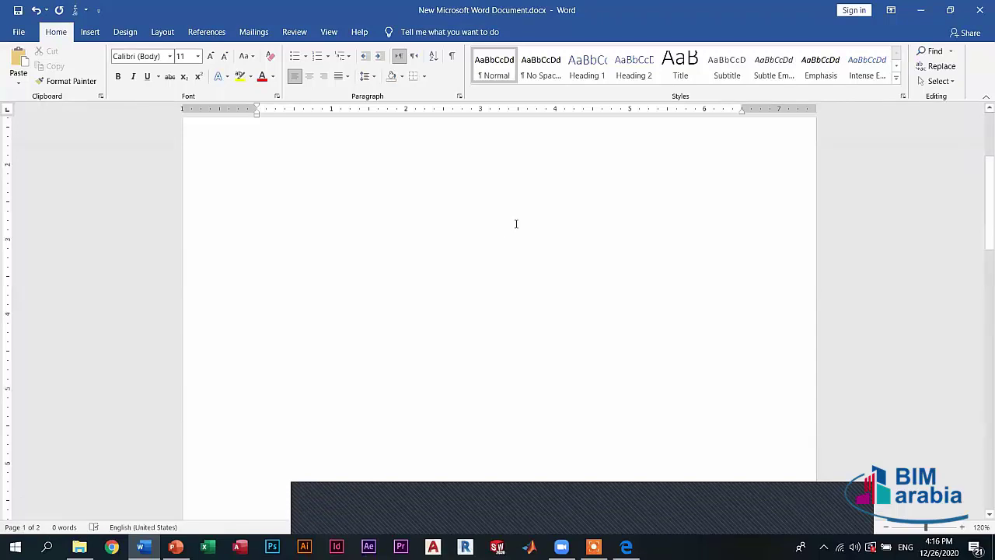
scroll(518, 230, "down", 5)
scroll(519, 245, "down", 3)
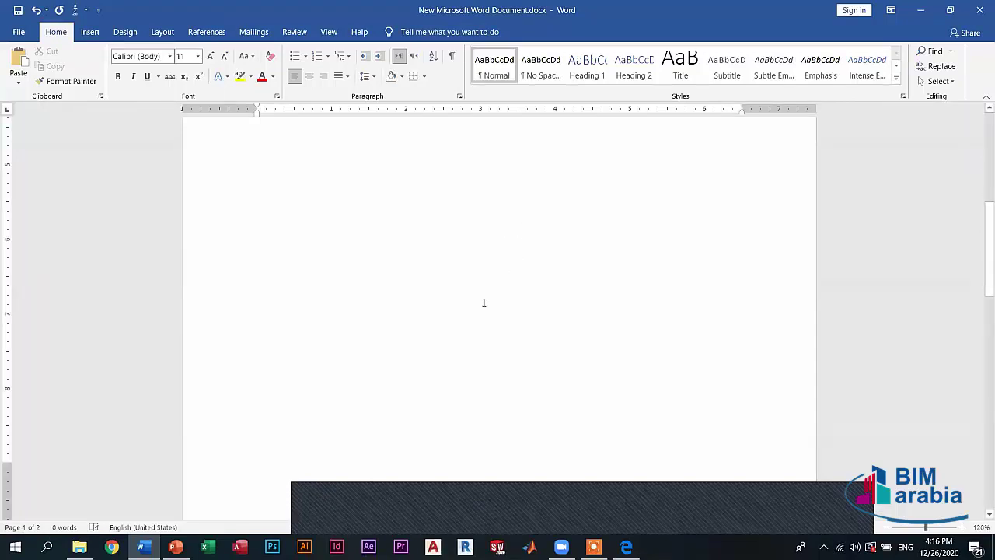
scroll(16, 529, "down", 3)
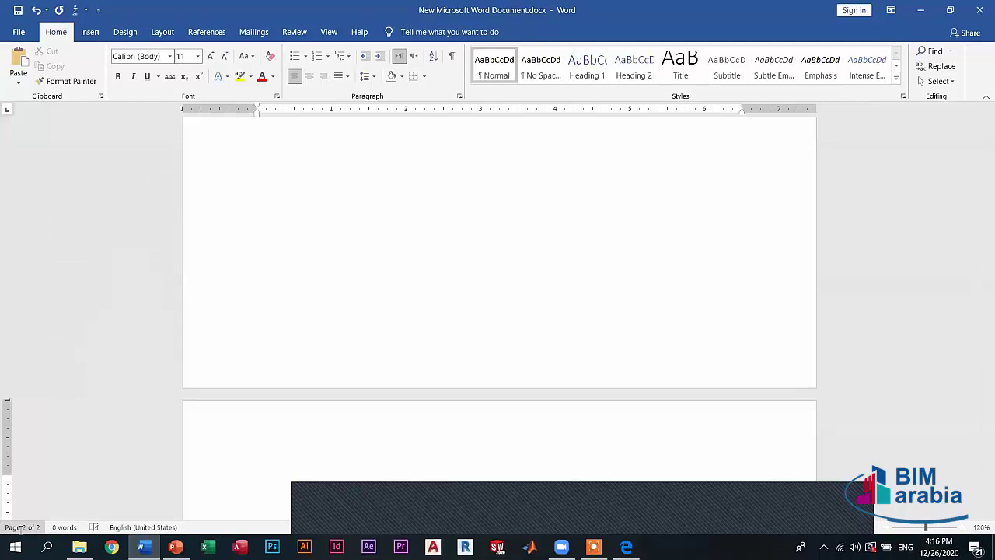
scroll(428, 191, "down", 3)
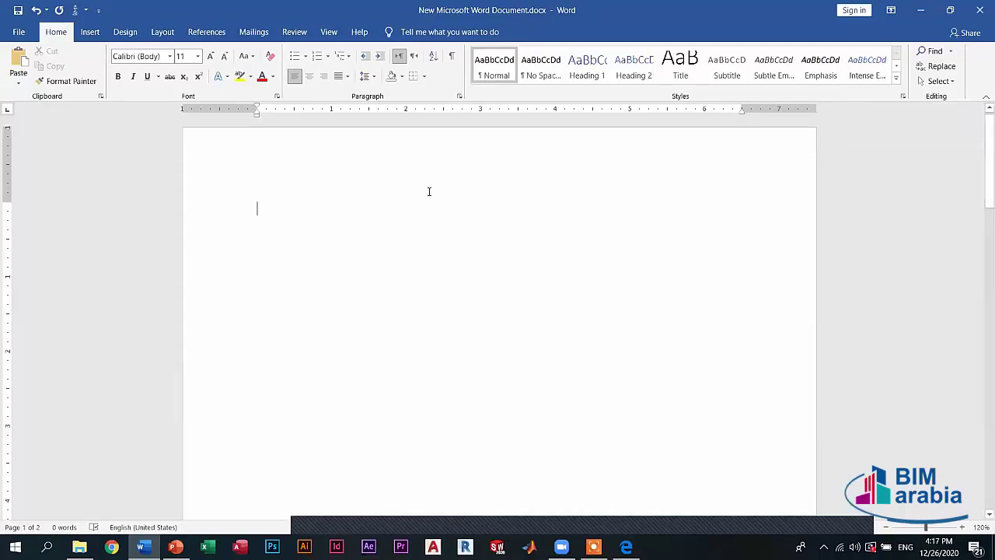
type("Ih")
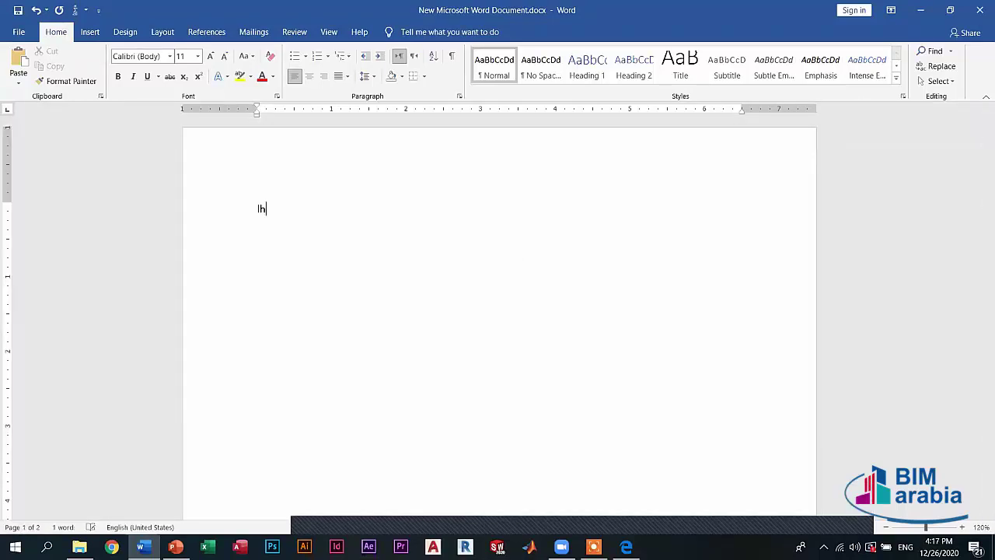
key("BackSpace")
key("alt+shift")
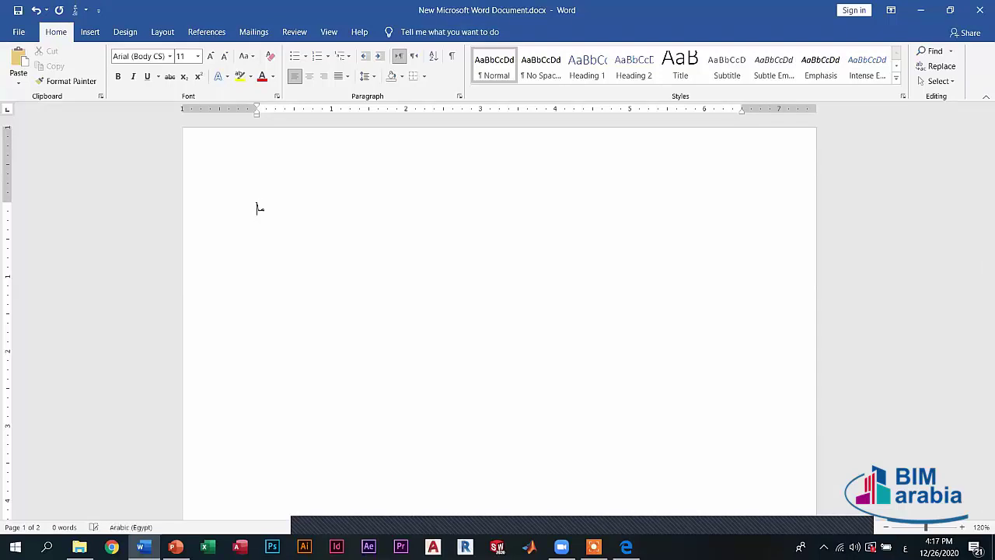
type("مايكروسوفت")
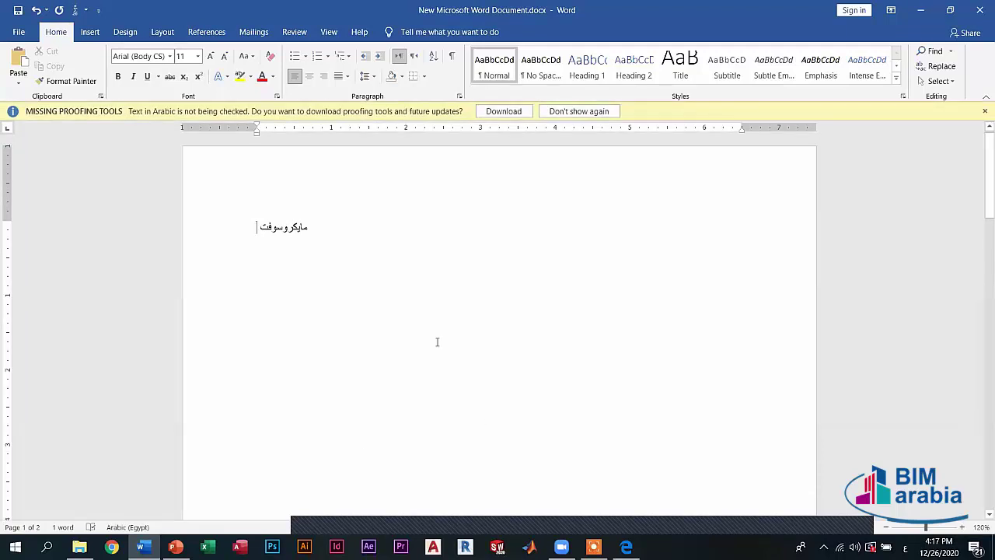
type(" أوفيس")
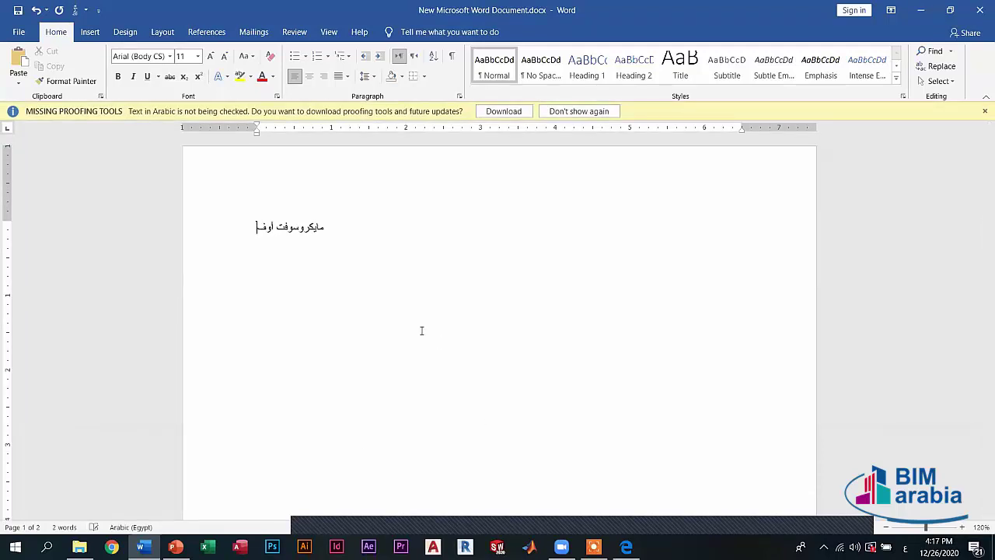
left_click(984, 112)
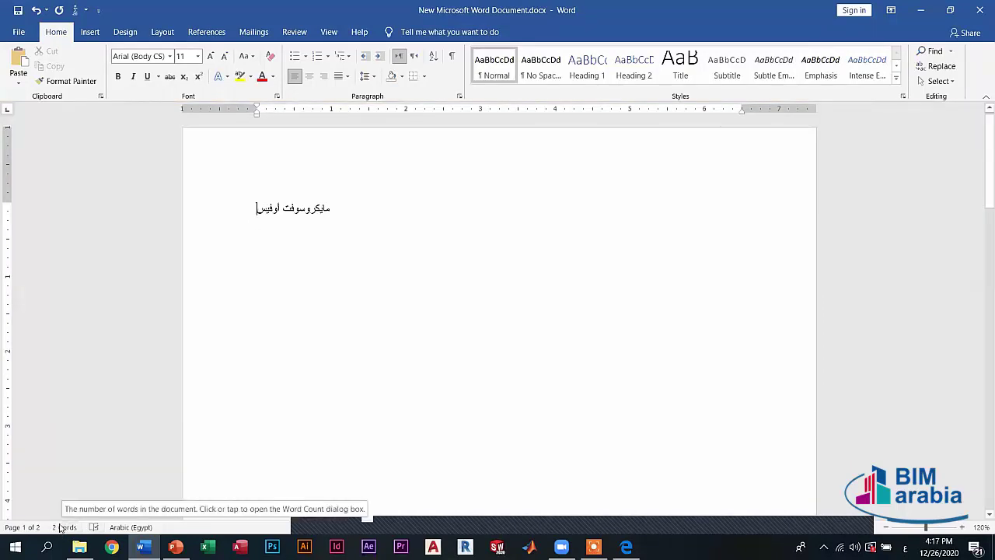
left_click_drag(282, 208, 330, 208)
left_click_drag(259, 208, 283, 210)
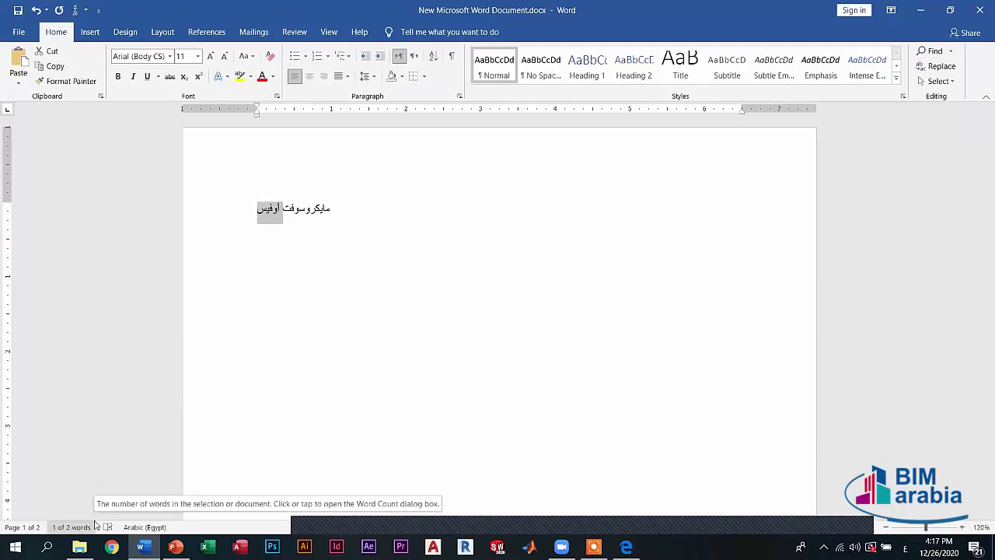
triple_click(309, 209)
key("Delete")
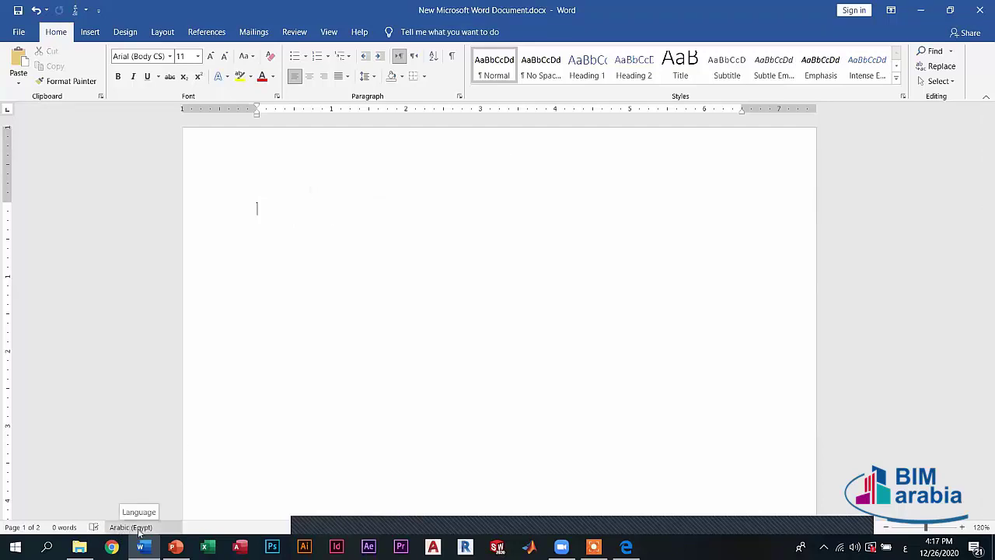
type("فاتن")
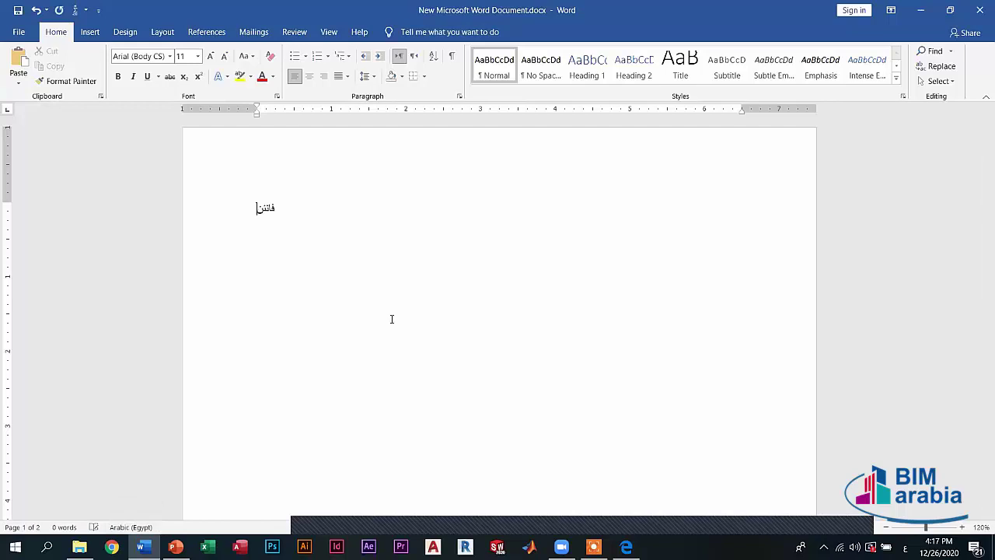
type("سرير")
key("BackSpace")
key("BackSpace")
key("BackSpace")
key("BackSpace")
key("BackSpace")
key("BackSpace")
key("BackSpace")
key("BackSpace")
key("alt+shift")
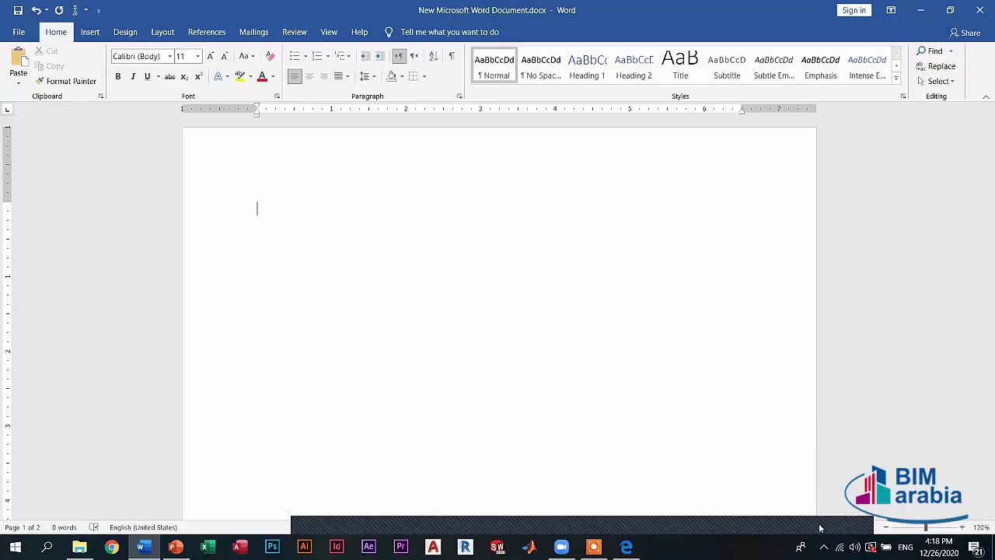
- Switch to Read Mode, try its full-screen view, then leave full screen
left_click(819, 528)
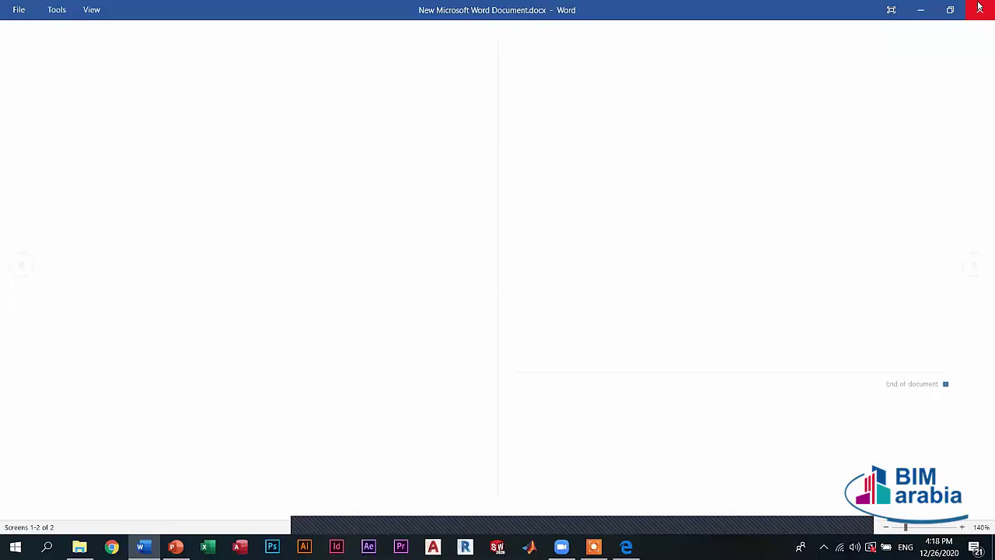
left_click(979, 7)
left_click(549, 300)
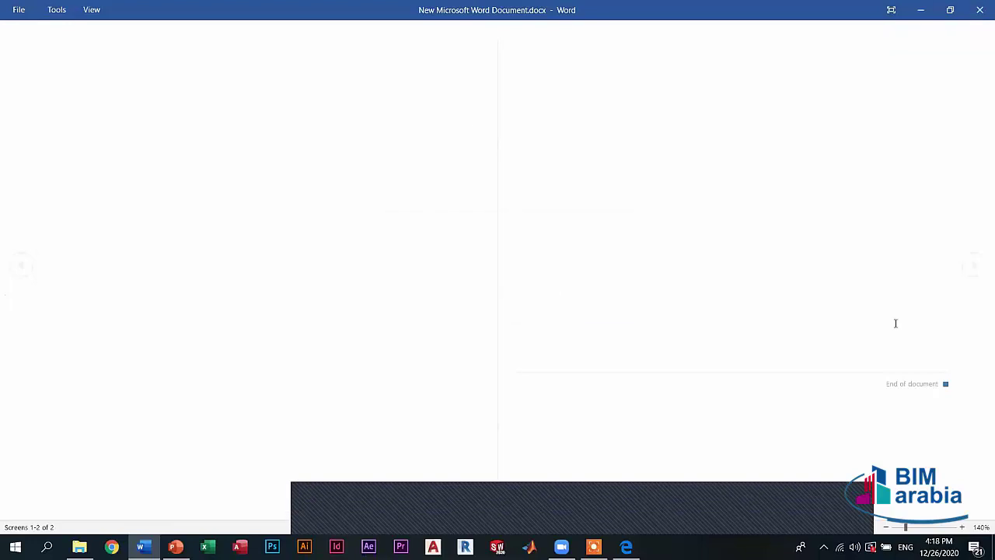
left_click(890, 9)
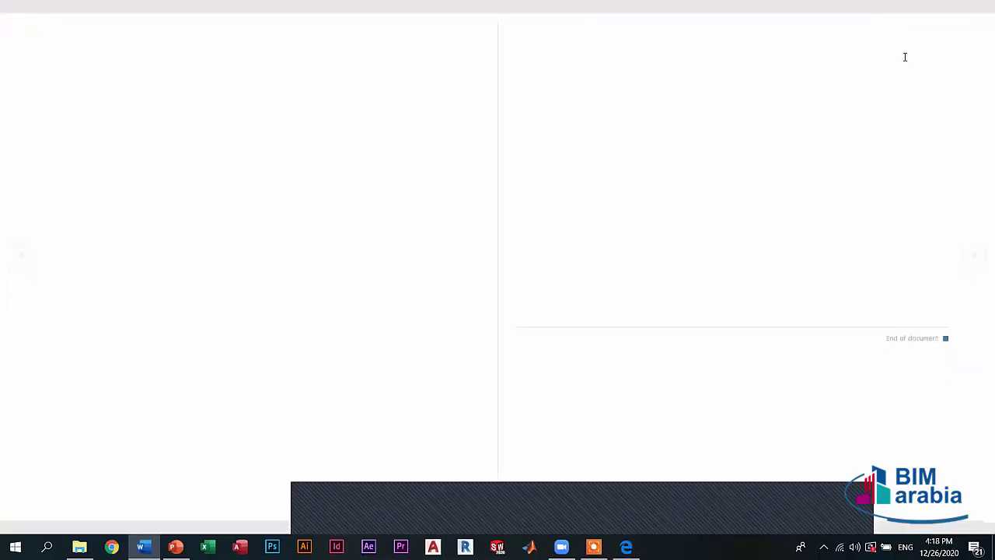
key("Escape")
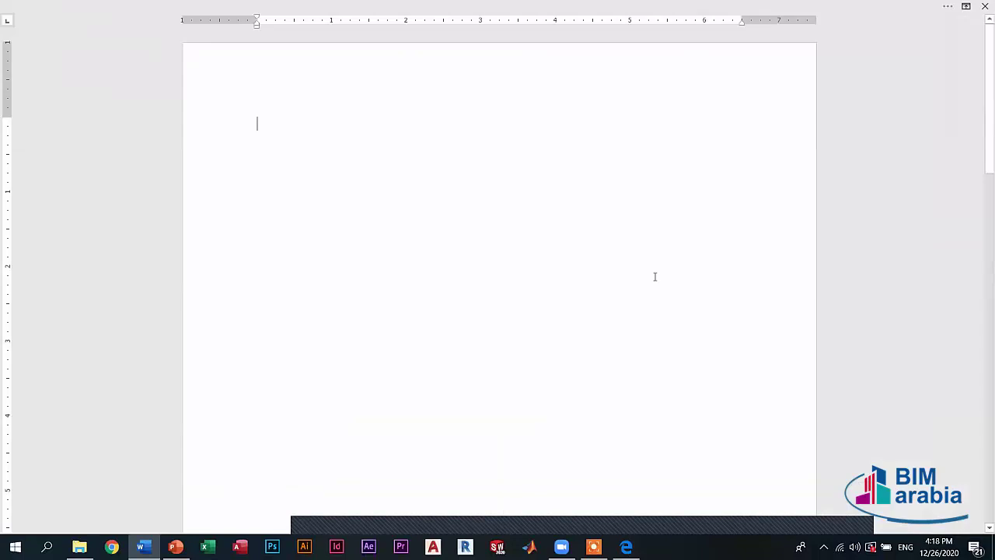
- Close the document with Don't Save, reopen it, then hide and restore the ribbon
left_click(984, 6)
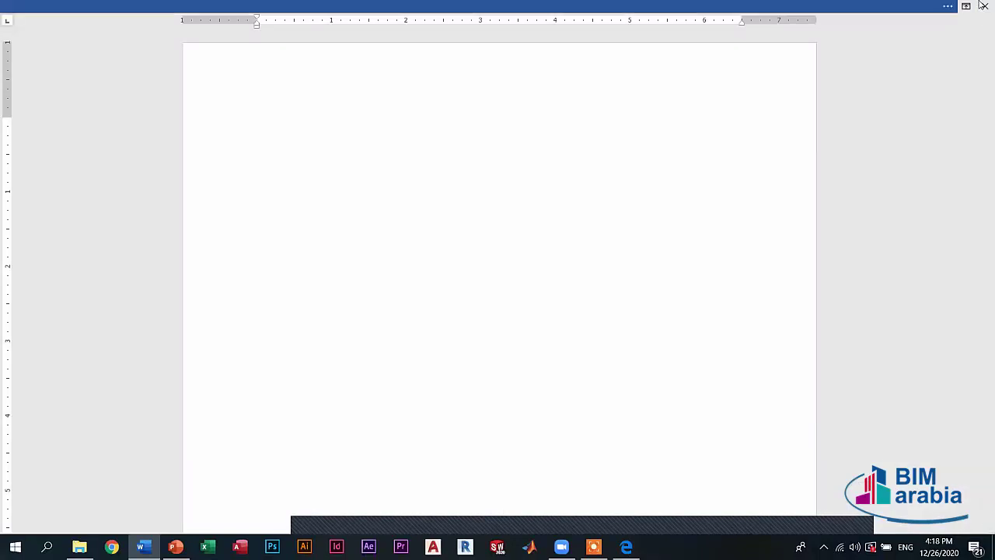
left_click(489, 301)
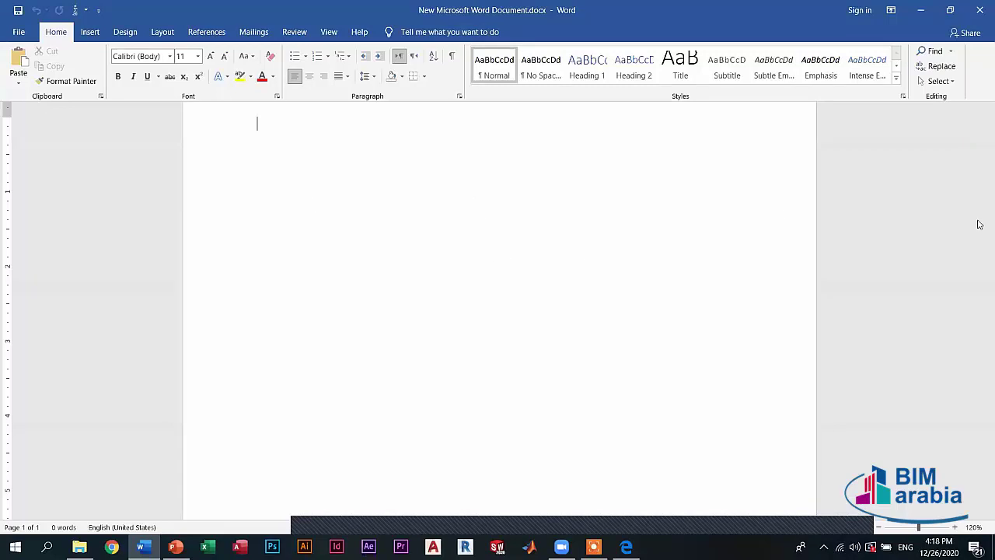
key("ctrl+shift+F1")
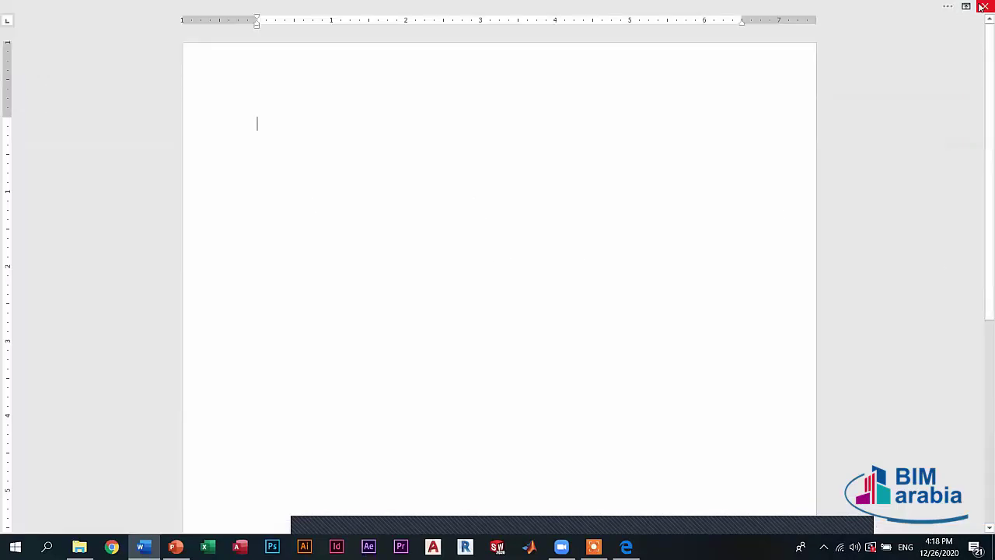
left_click(982, 6)
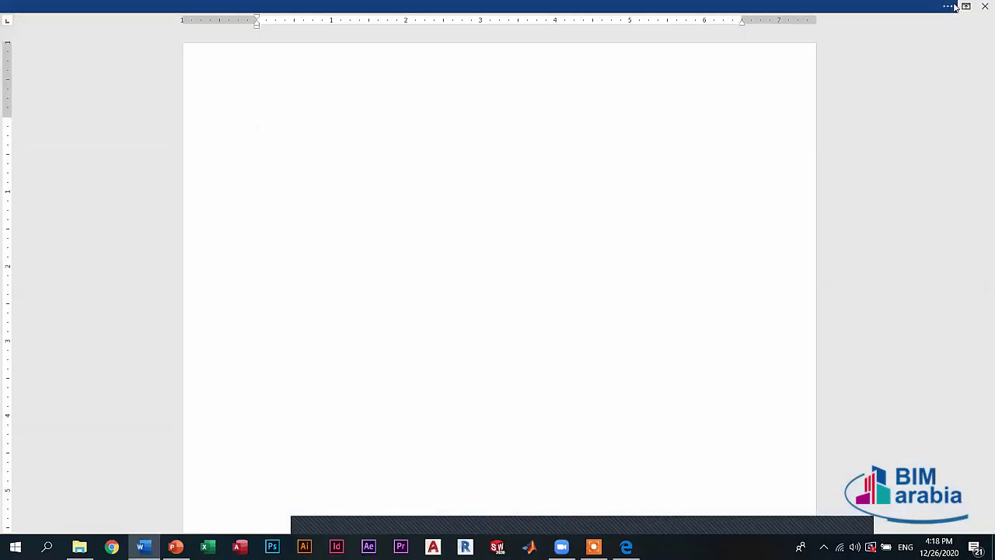
left_click(953, 7)
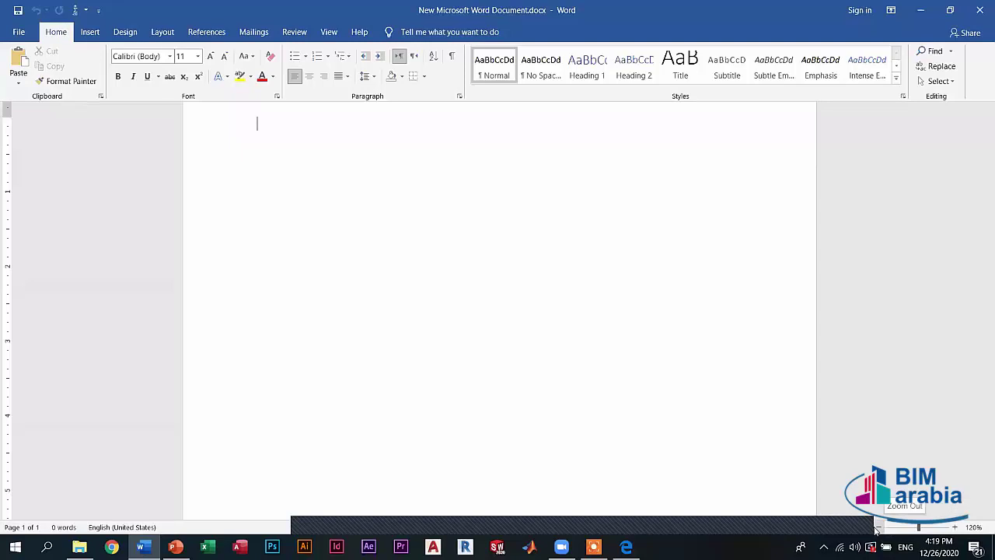
- Zoom out slightly, toggle the ribbon off and on, and turn on the Ruler from View
mouse_move(922, 528)
left_mouse_down()
mouse_move(935, 529)
mouse_move(895, 529)
mouse_move(911, 529)
left_mouse_up()
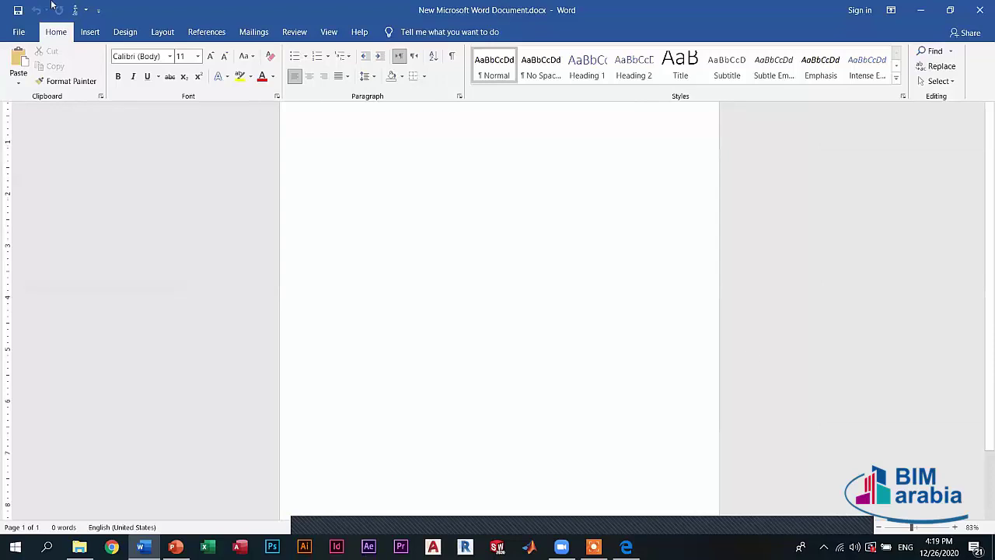
left_click(330, 33)
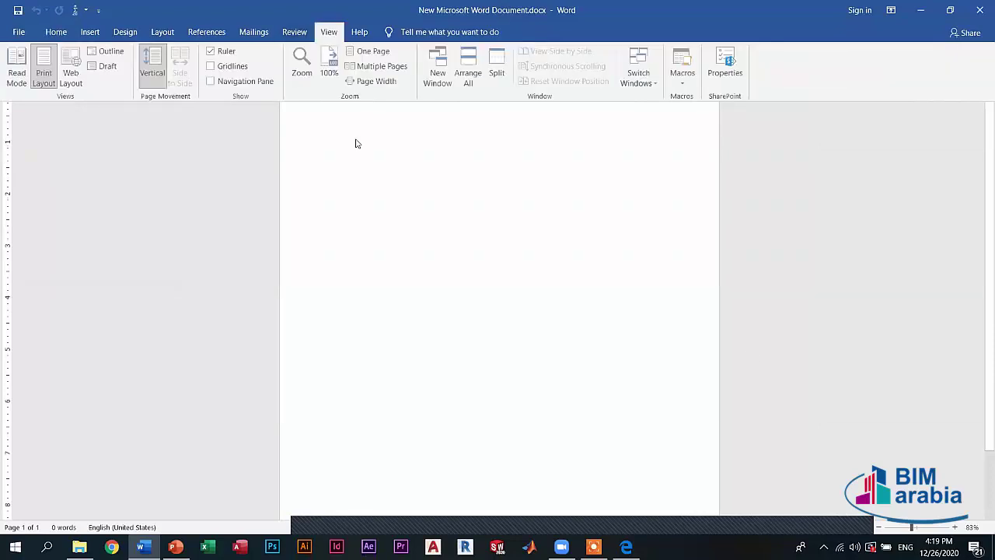
key("ctrl+shift+F1")
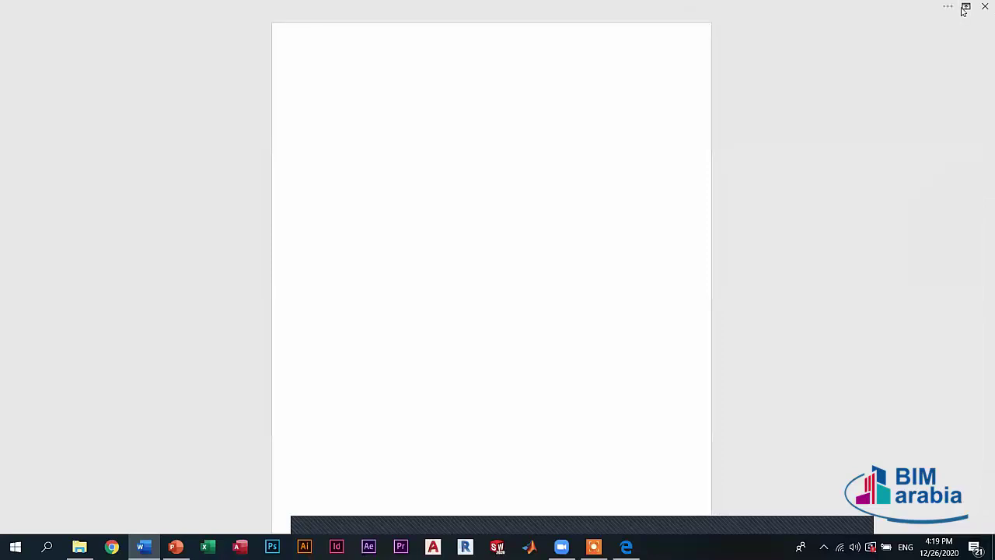
key("ctrl+shift+F1")
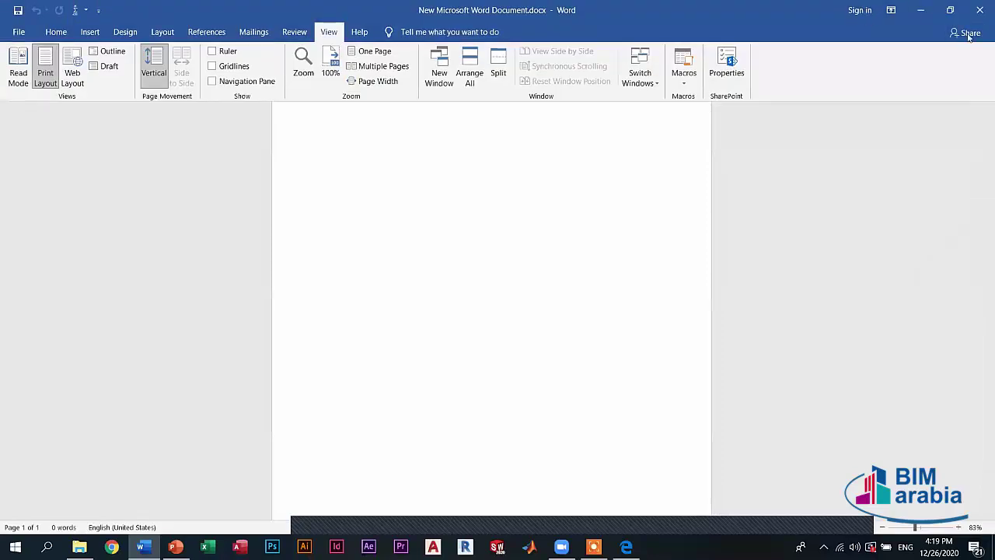
left_click(223, 56)
- Toggle full-screen page view again, return to Home, and bring the full ribbon back
key("ctrl+shift+F1")
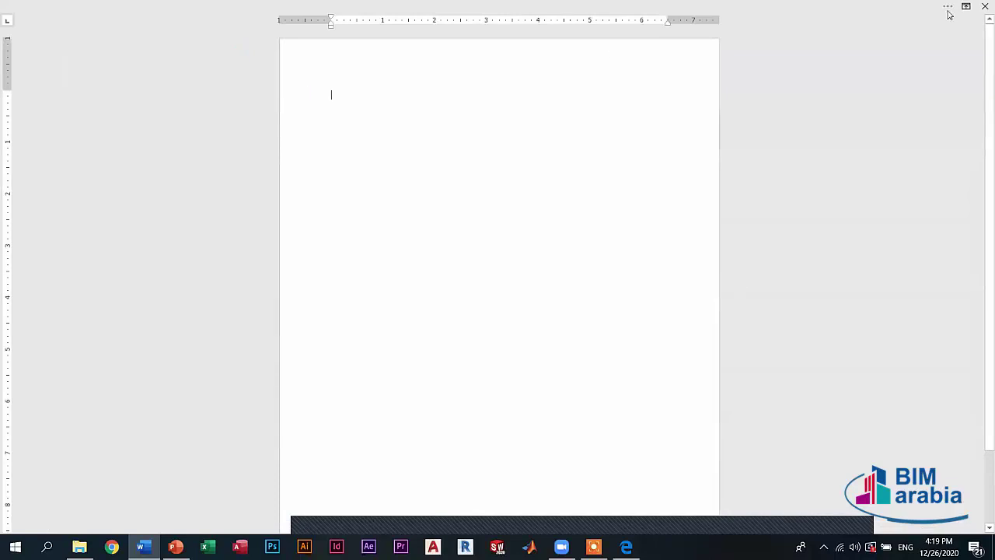
key("ctrl+shift+F1")
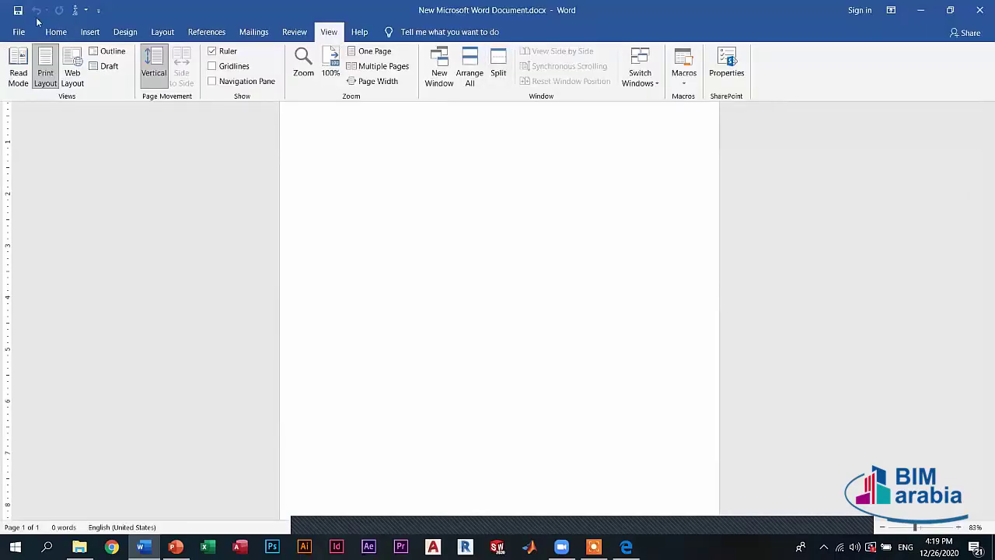
left_click(56, 32)
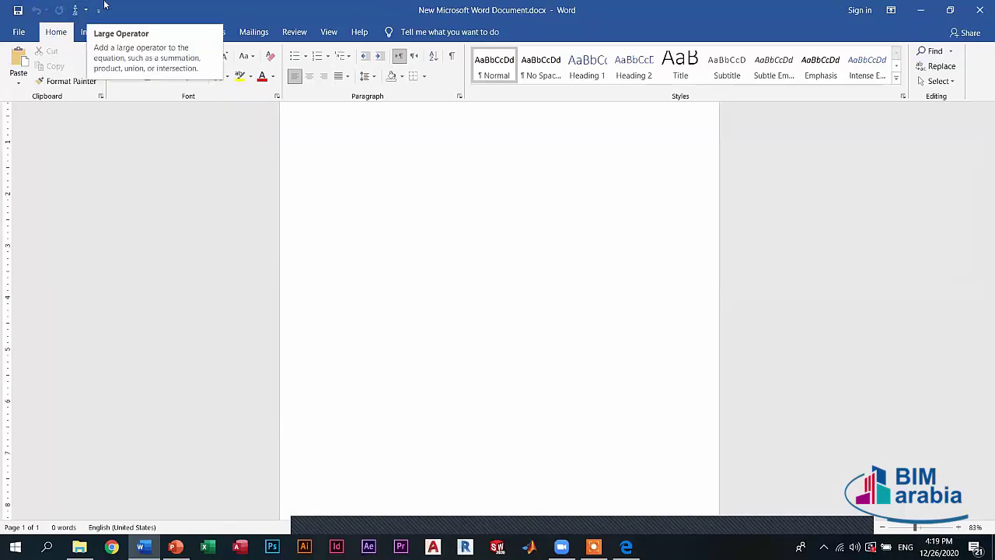
key("ctrl+shift+F1")
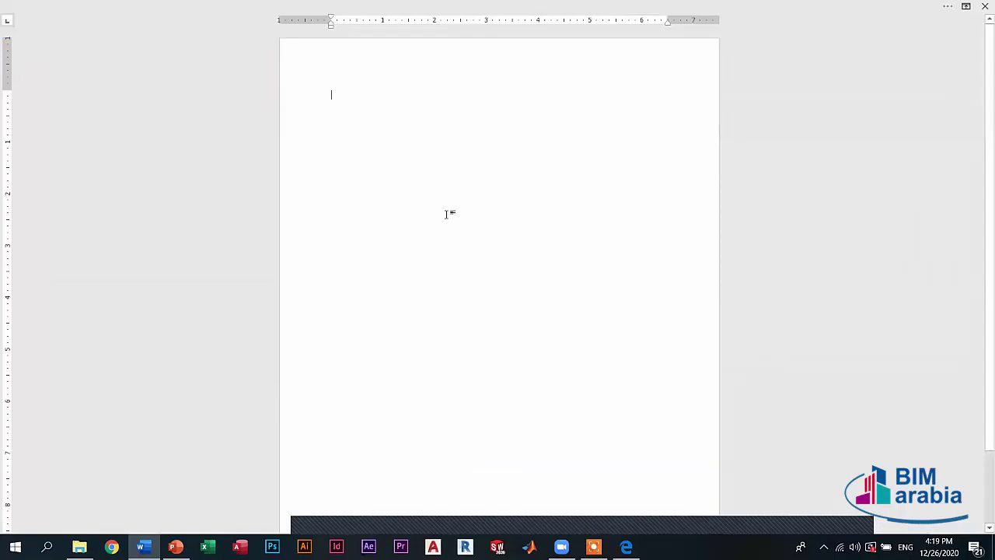
mouse_move(910, 7)
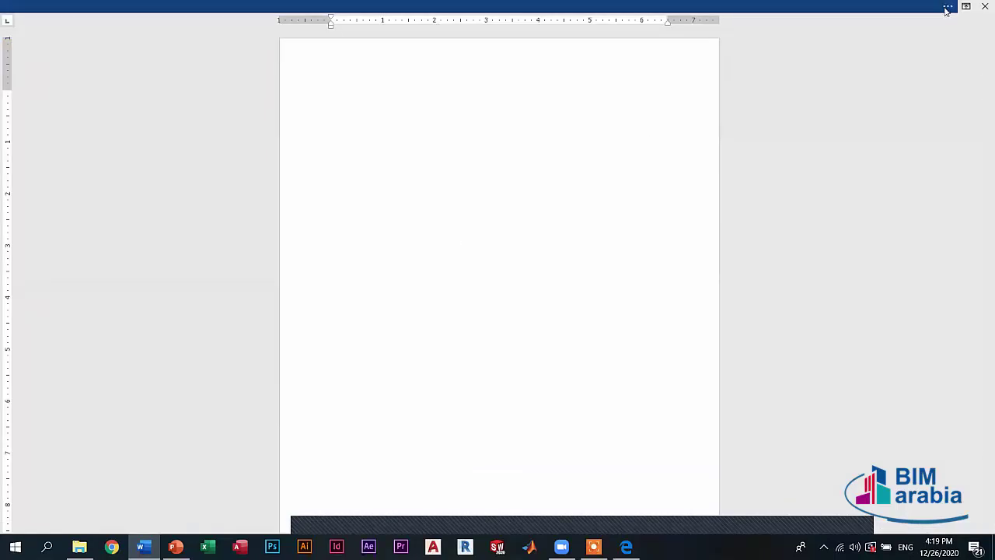
left_click(947, 7)
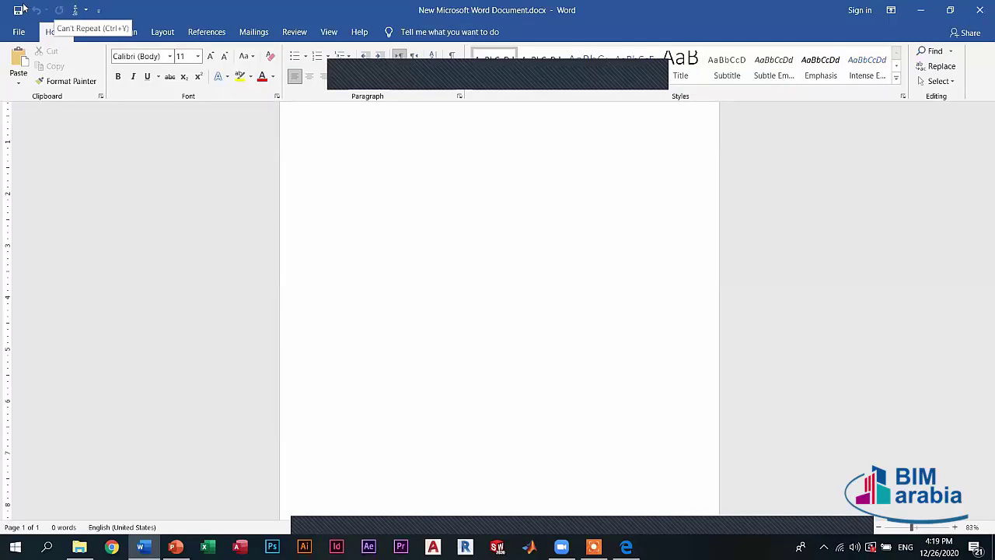
- Open and close the equation gallery, add Bold to the Quick Access Toolbar, and toggle the ribbon
left_click(85, 10)
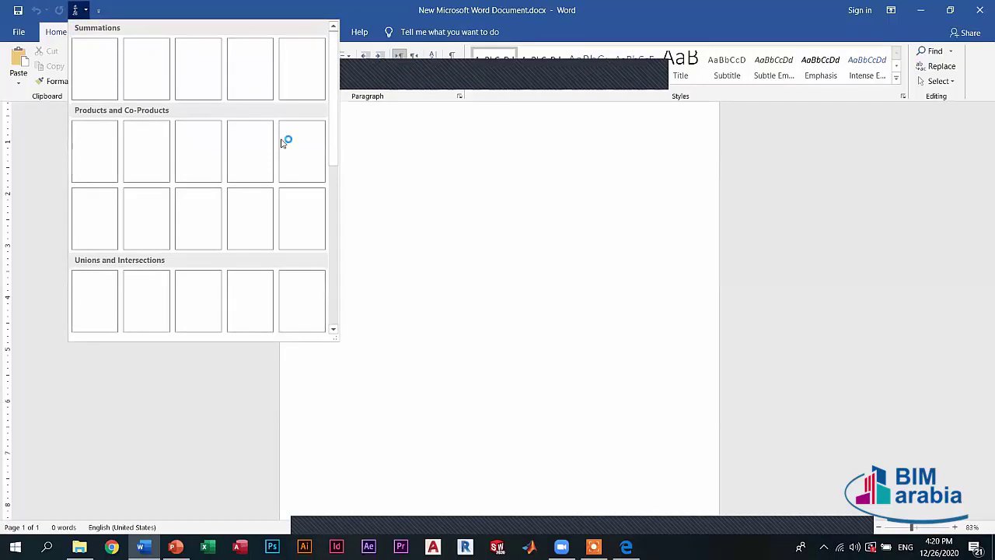
left_click(313, 122)
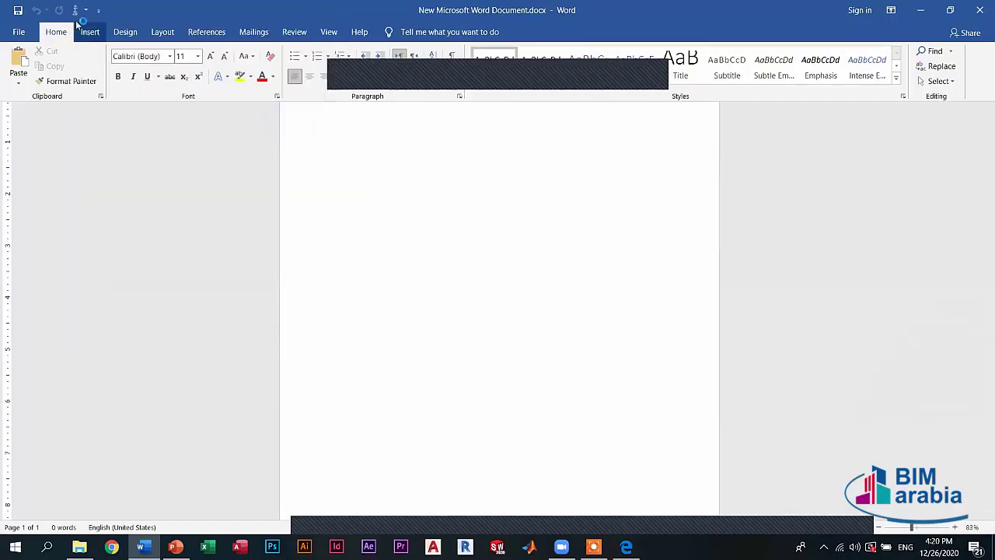
right_click(117, 77)
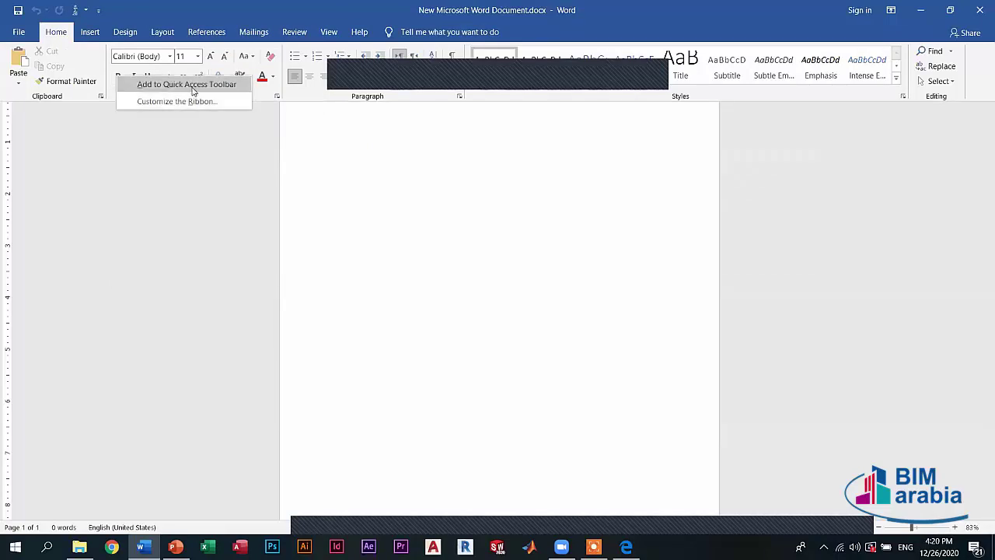
key("ctrl+shift+F1")
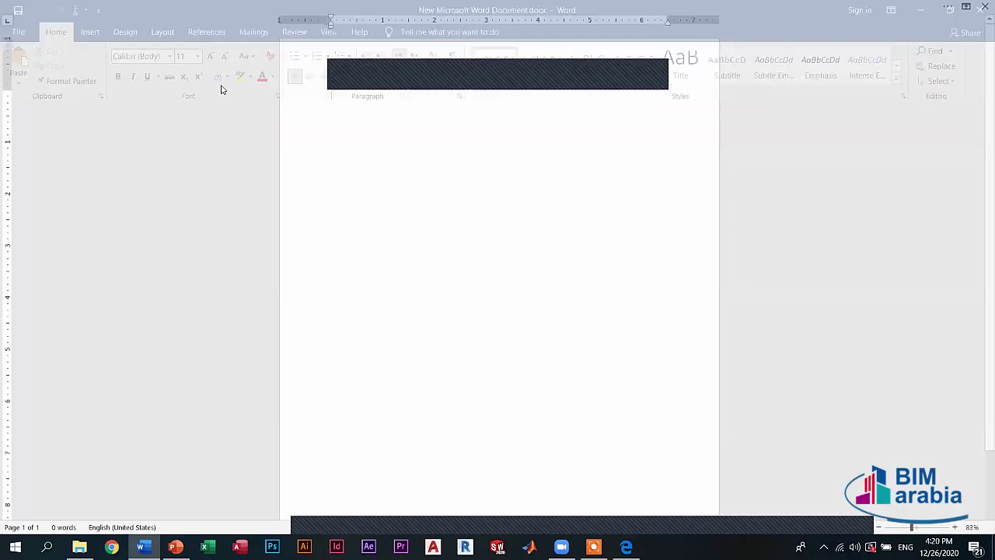
key("ctrl+shift+F1")
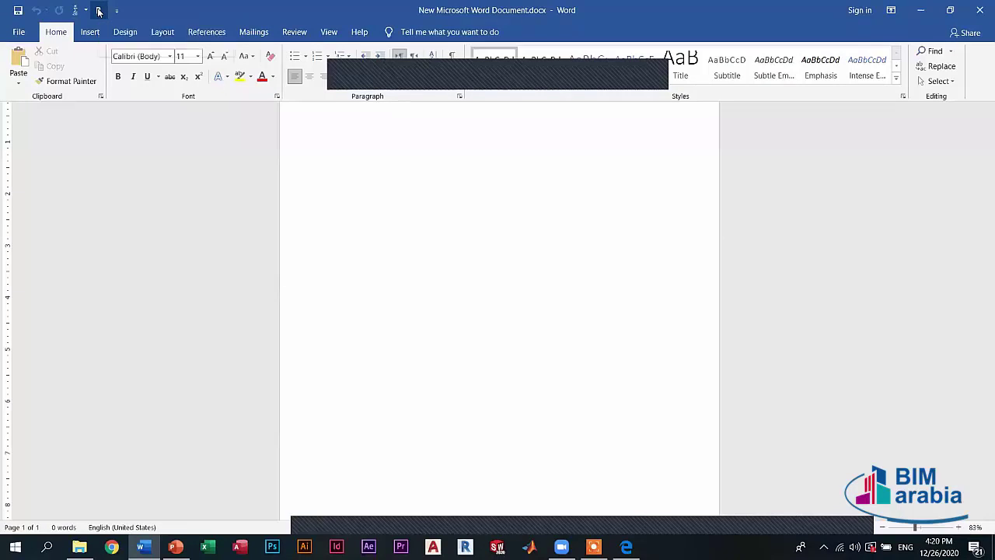
- Remove Bold from the Quick Access Toolbar and set the ribbon to Show Tabs and Commands
right_click(98, 11)
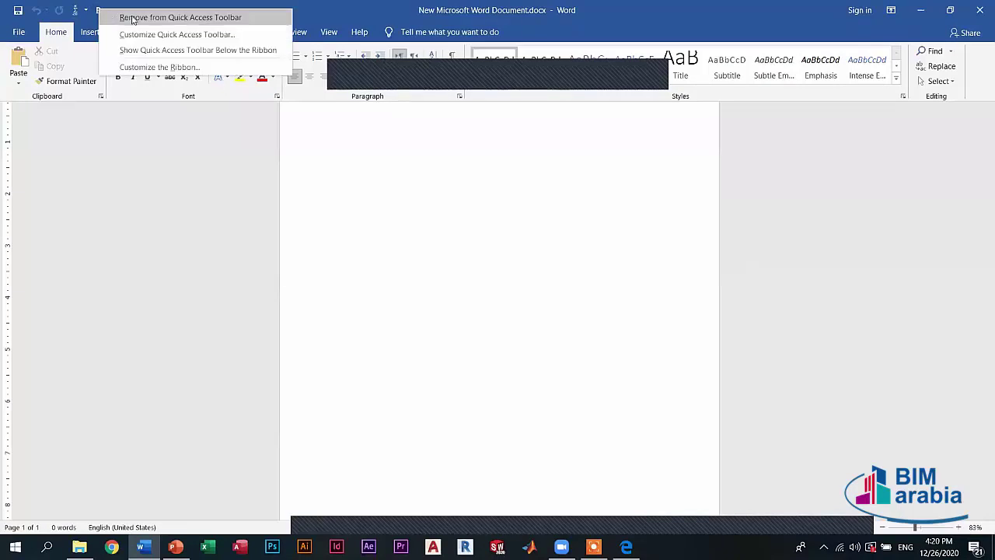
left_click(132, 20)
key("ctrl+shift+F1")
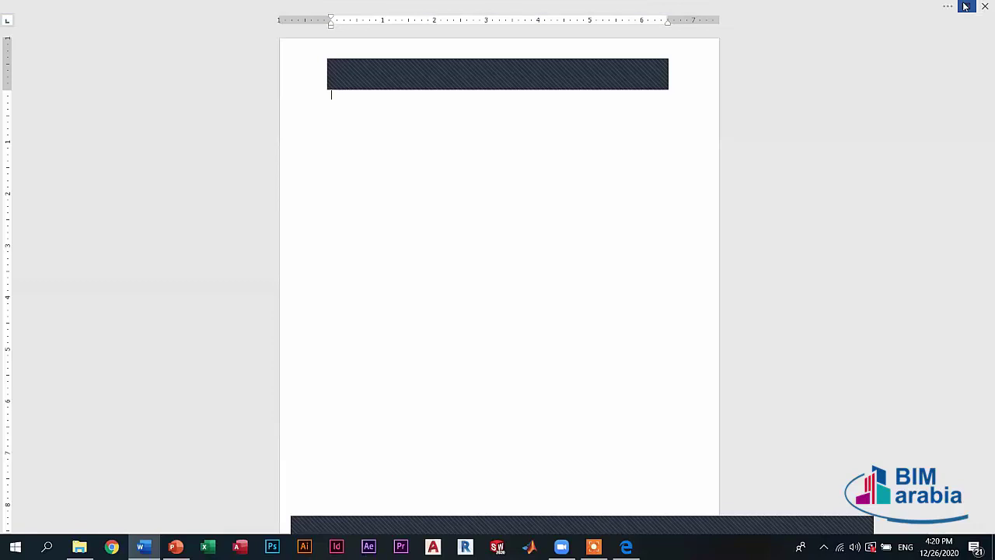
left_click(965, 6)
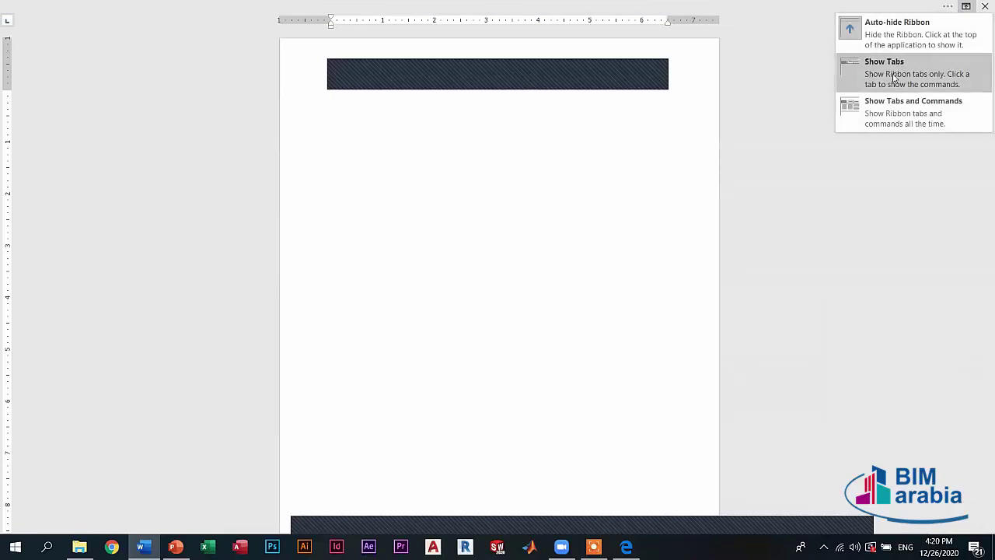
left_click(872, 105)
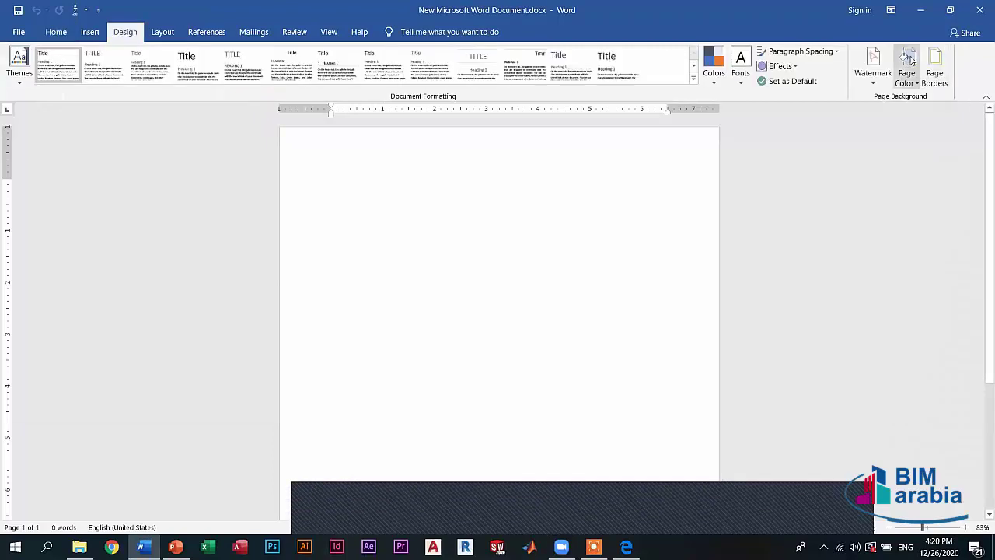
- Add Page Color to the Quick Access Toolbar, remove it again, and return to Home
right_click(911, 59)
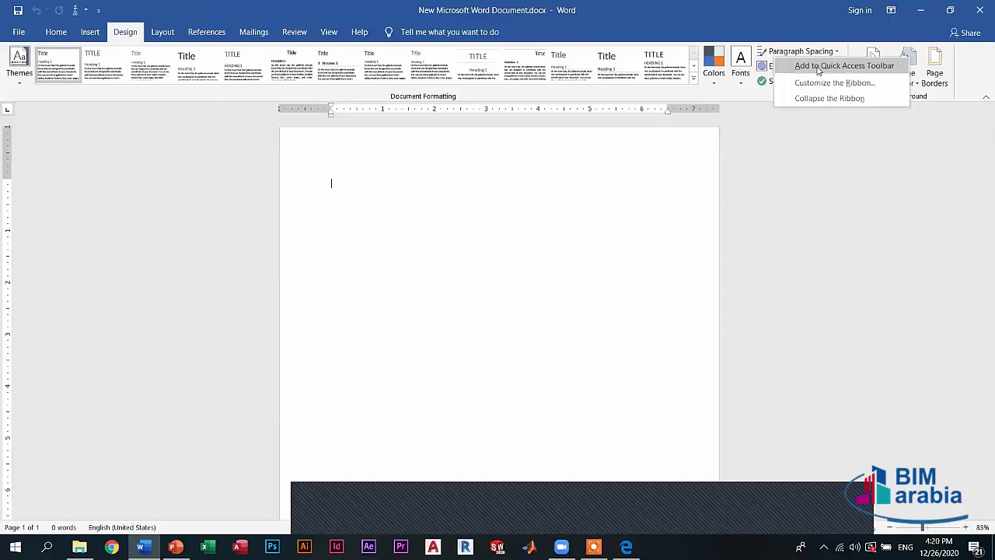
left_click(817, 67)
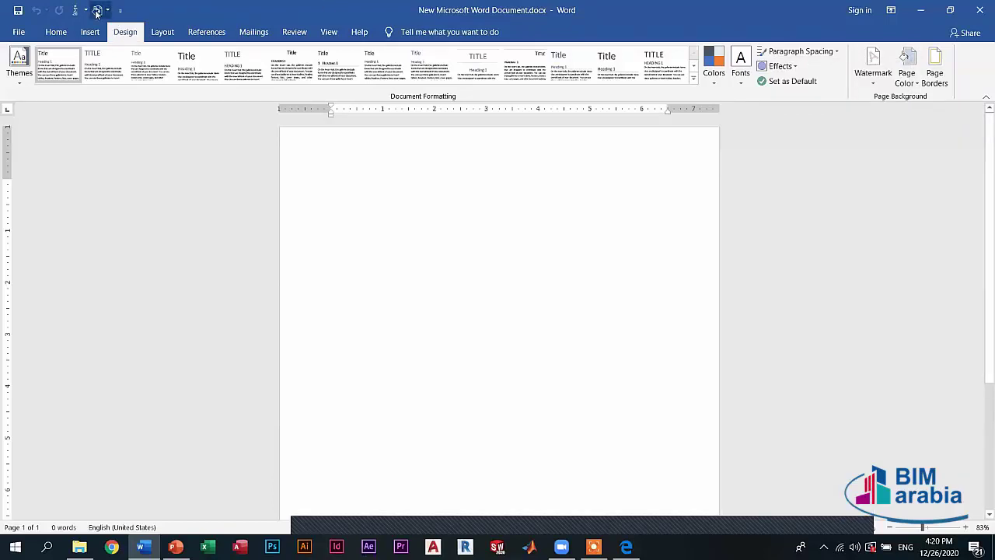
right_click(97, 11)
left_click(136, 21)
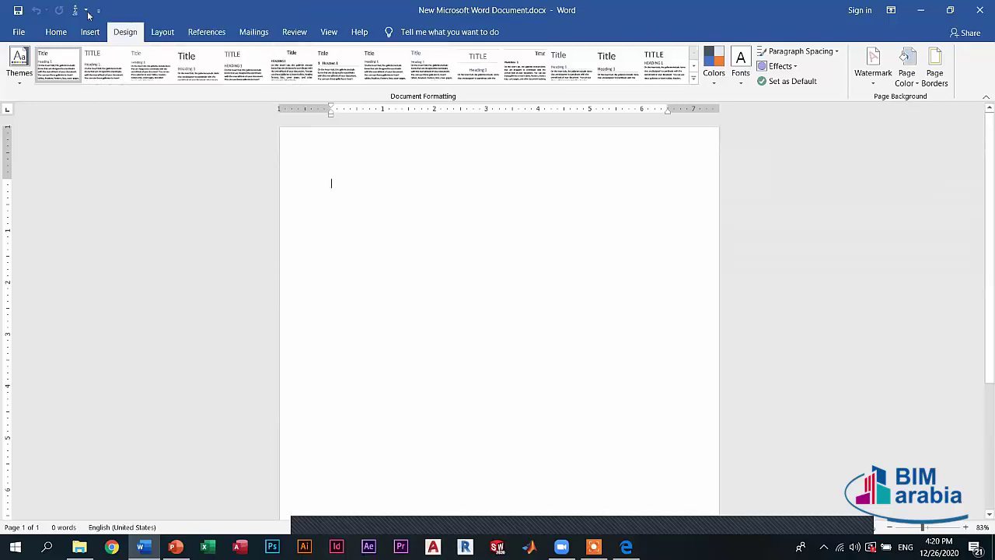
left_click(58, 33)
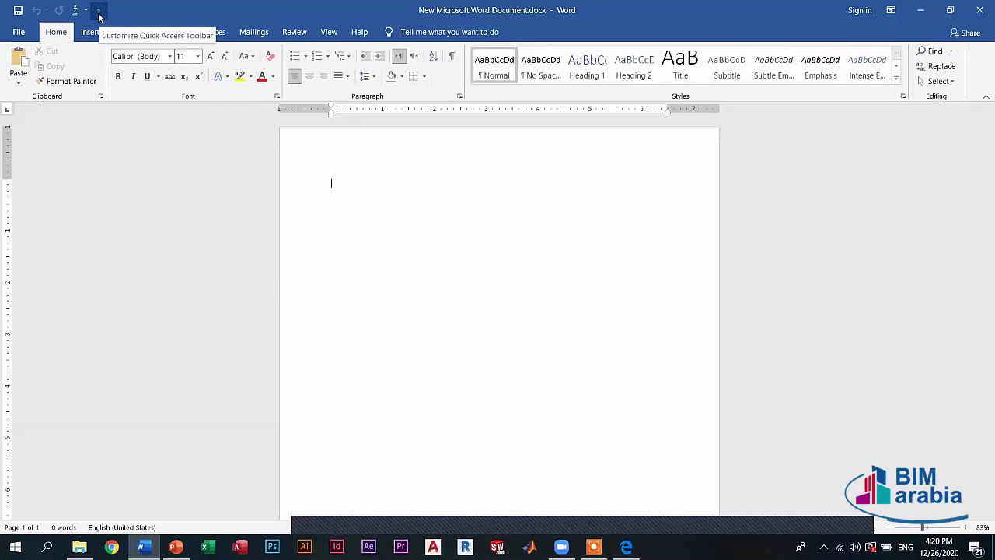
- Add New and Open shortcuts to the Quick Access Toolbar, removing the equation shortcut
left_click(98, 11)
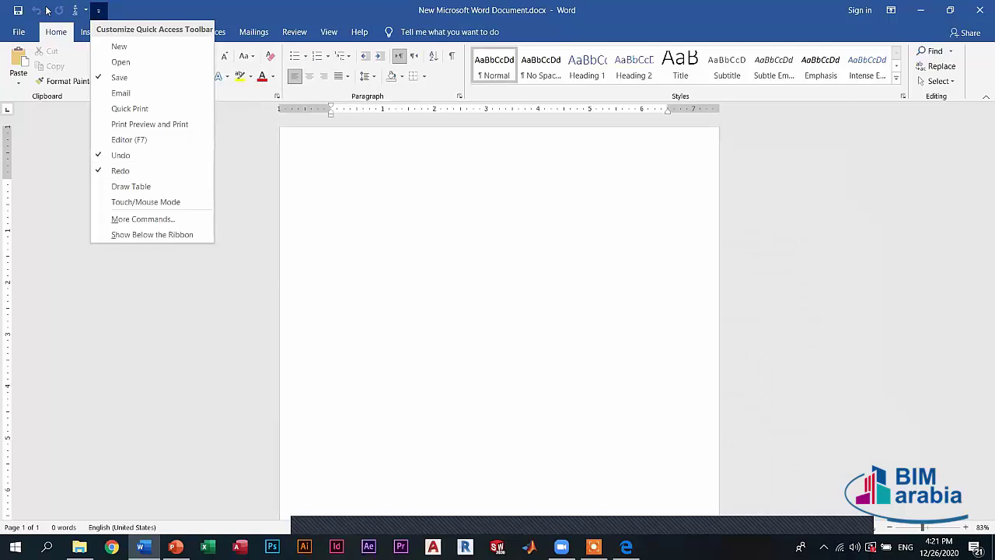
left_click(119, 48)
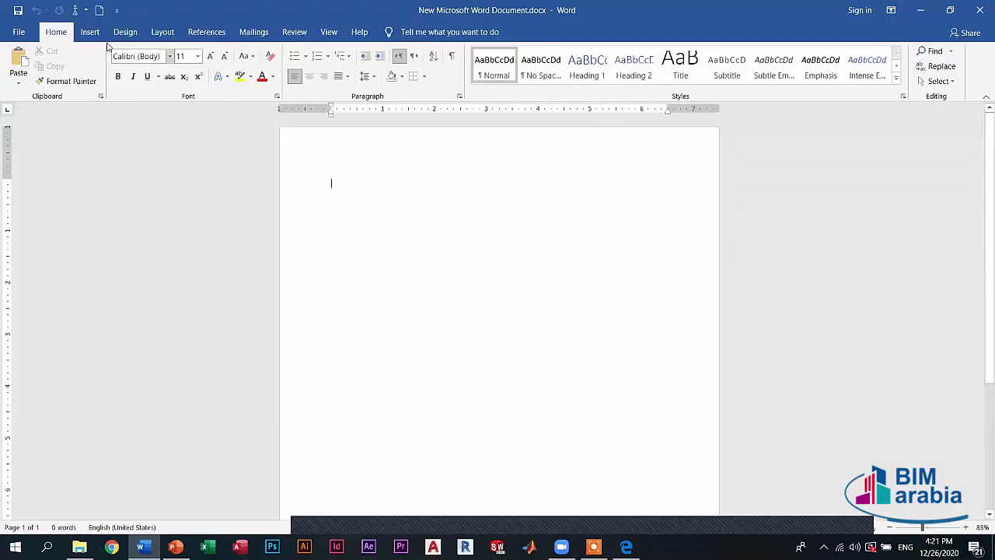
right_click(78, 11)
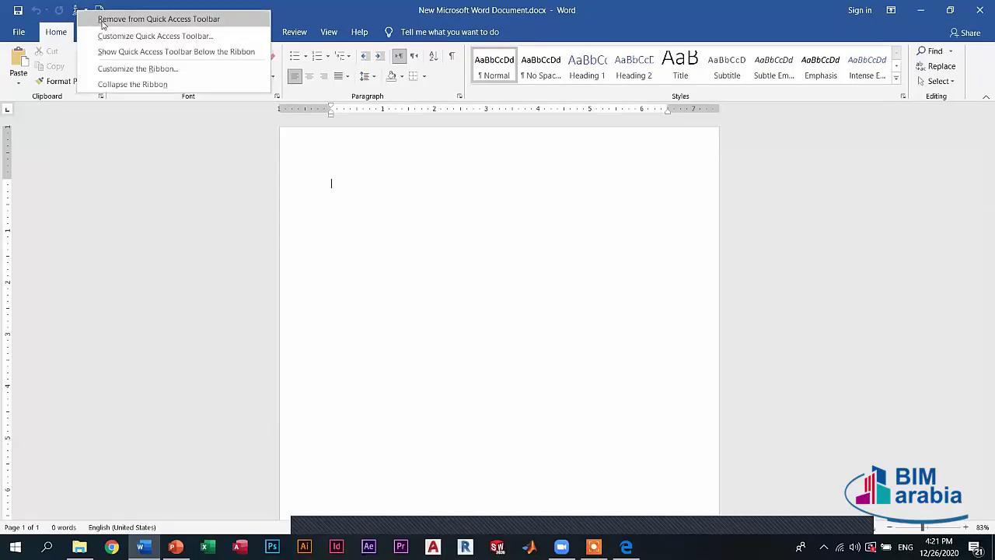
left_click(103, 22)
left_click(95, 10)
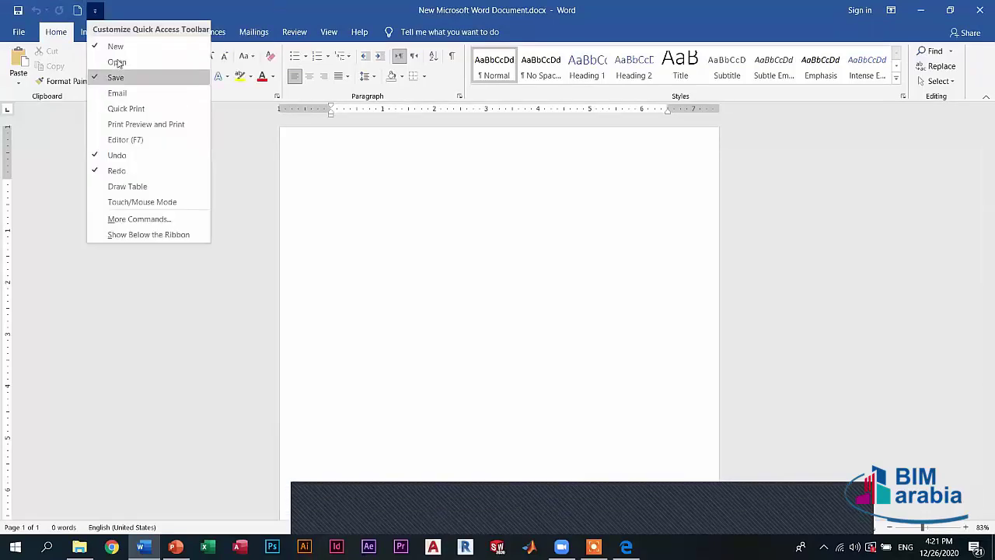
left_click(113, 52)
- Add Print Preview and Print to the Quick Access Toolbar, then remove it
left_click(113, 10)
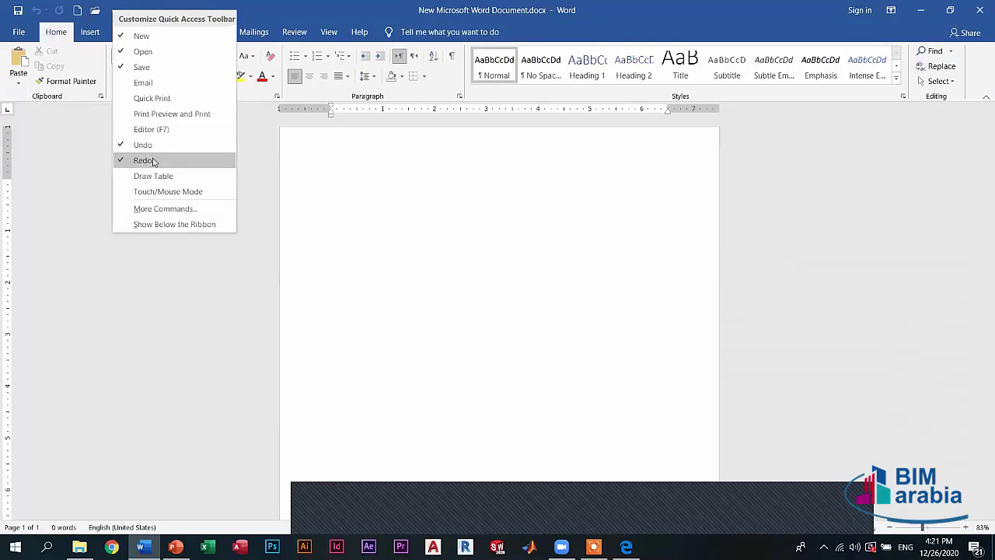
left_click(155, 113)
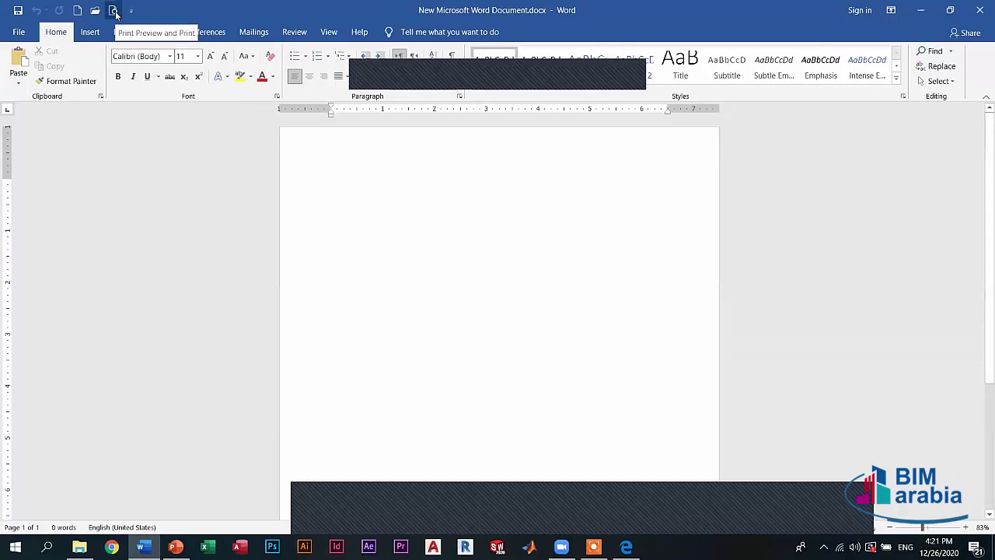
right_click(113, 13)
left_click(153, 22)
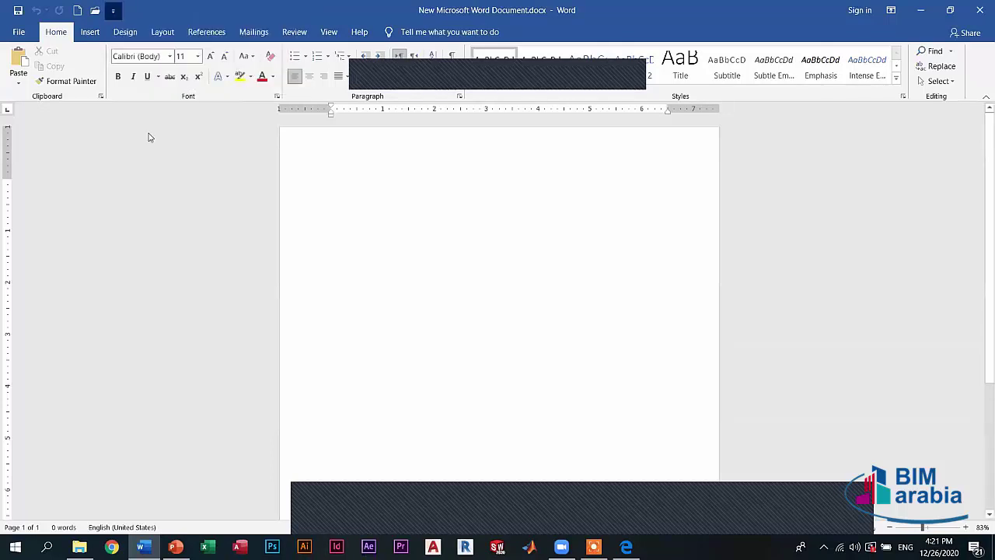
- Add Quick Print to the Quick Access Toolbar, then remove it, leaving New untouched
key("Return")
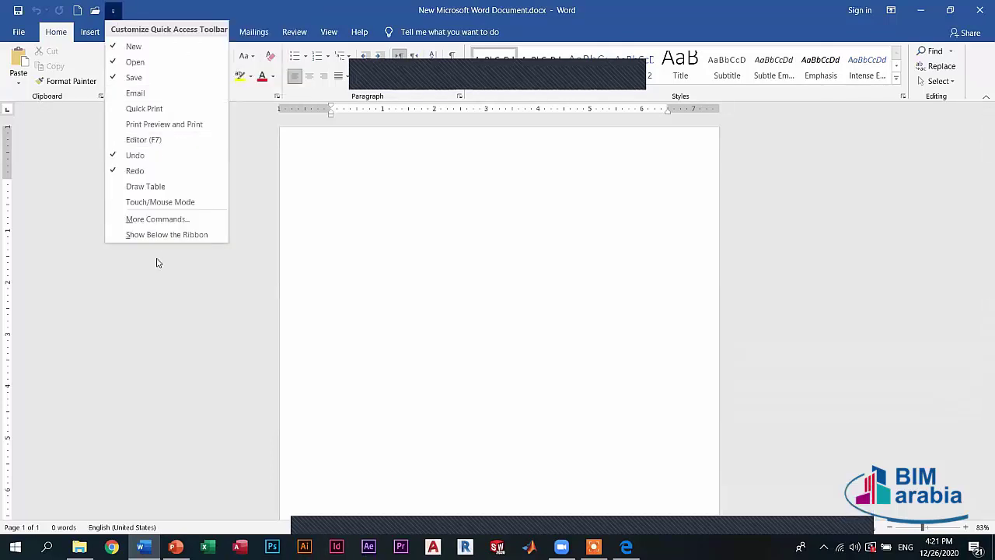
left_click(144, 109)
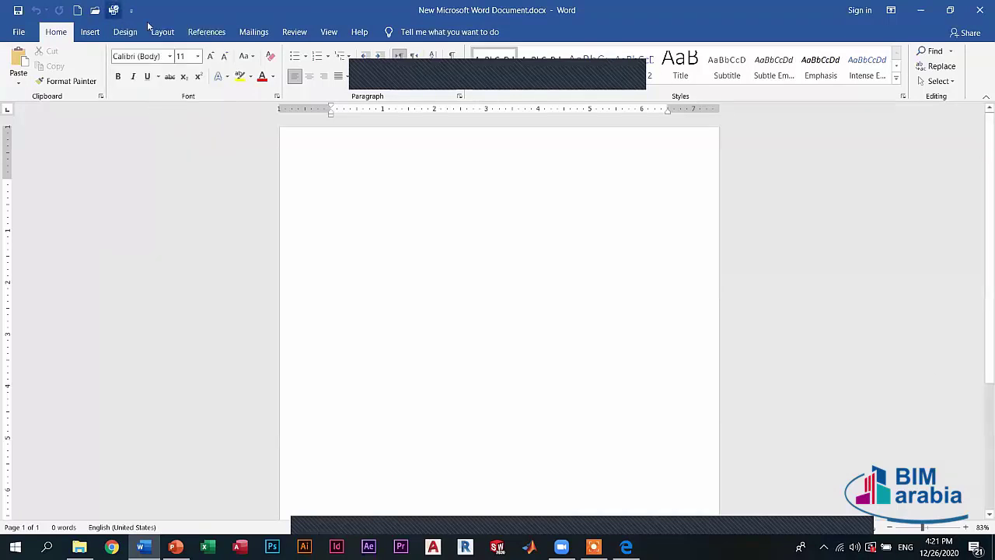
key("shift+F10")
key("Return")
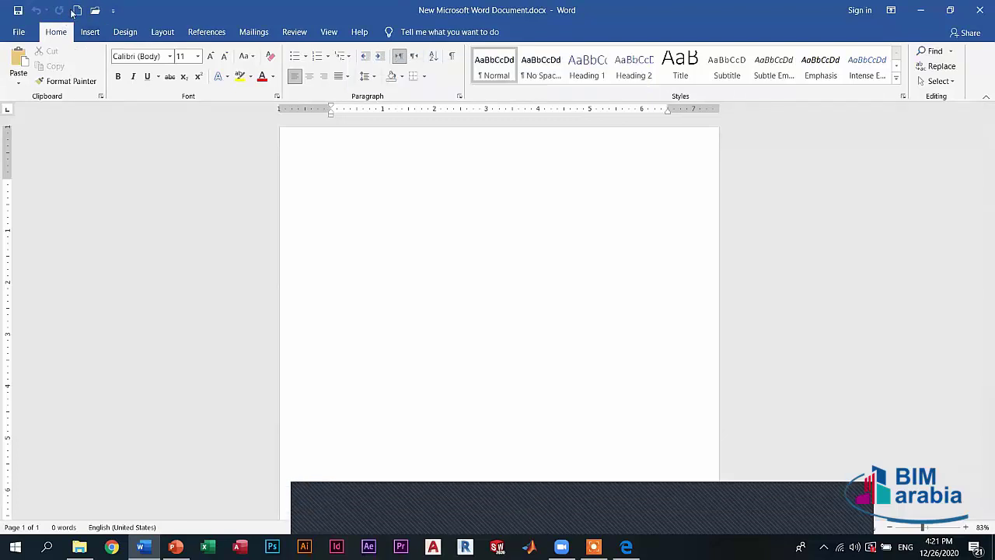
right_click(79, 10)
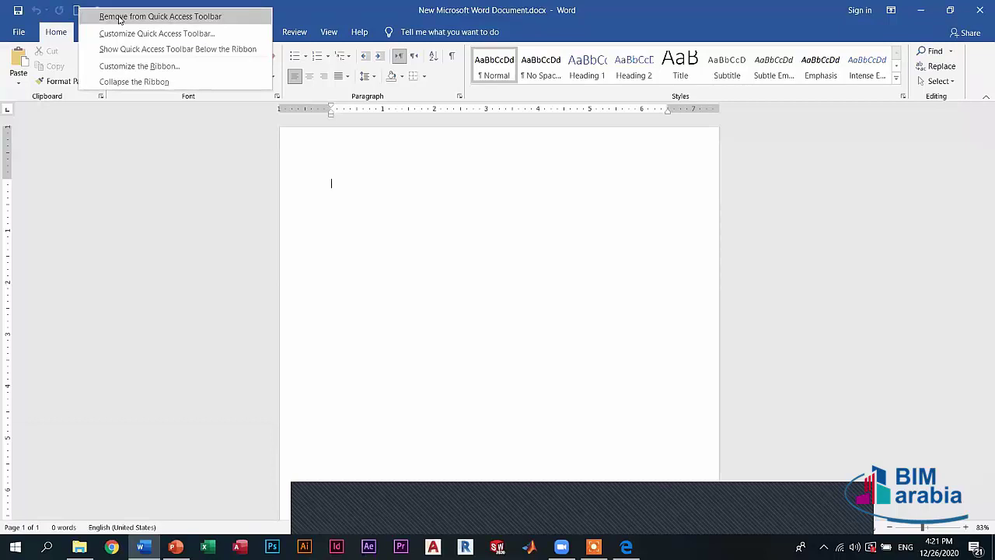
left_click(373, 213)
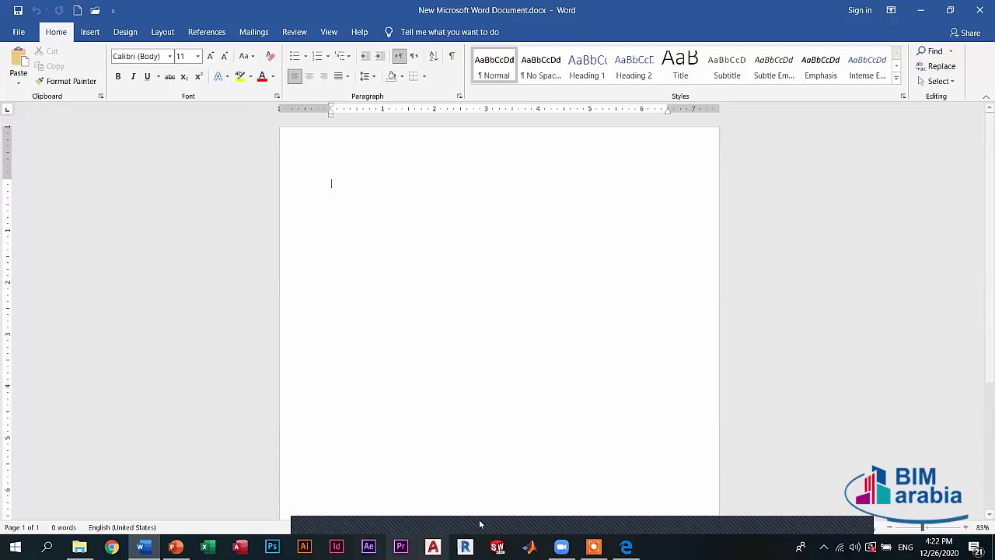
left_click(19, 33)
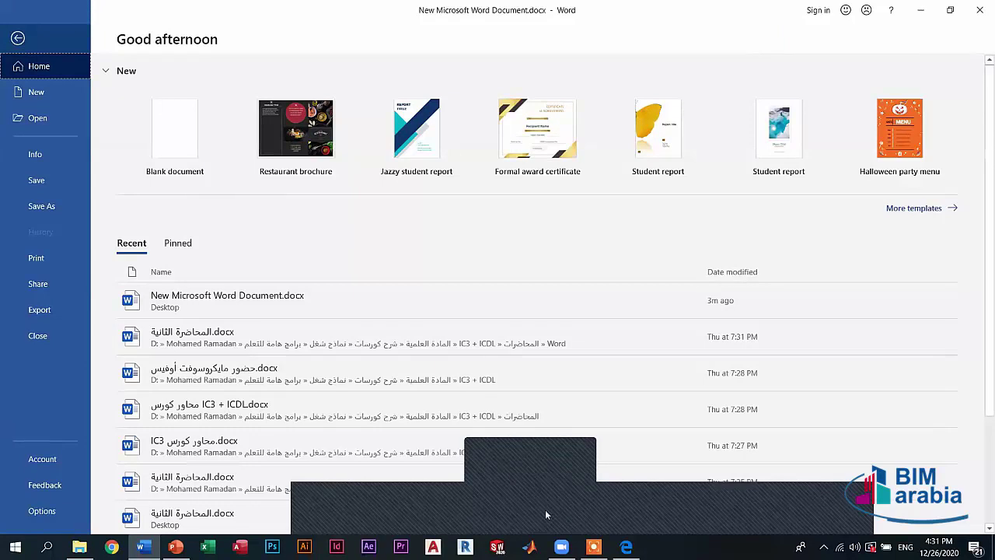
key("Escape")
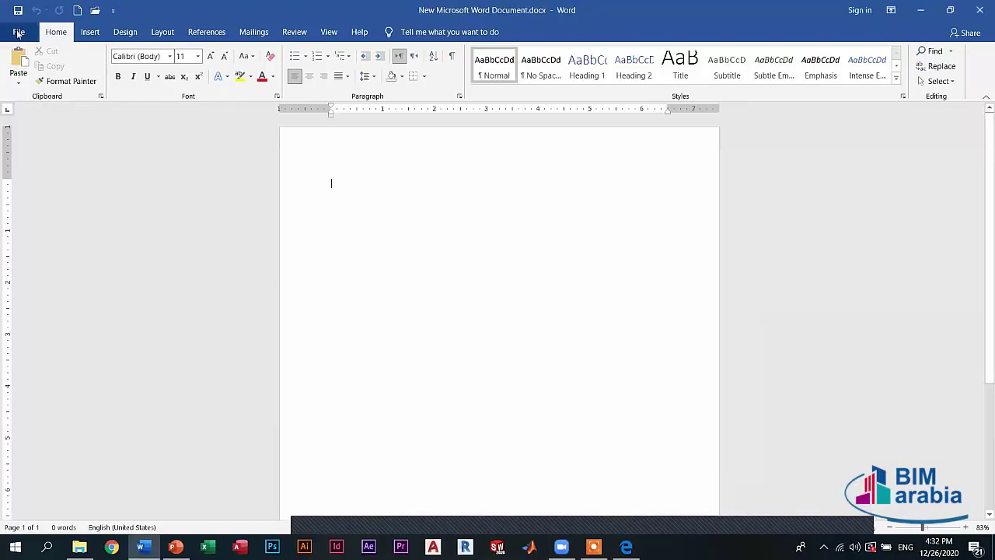
- From the File Home page, create Document1 from the Restaurant brochure template
left_click(17, 32)
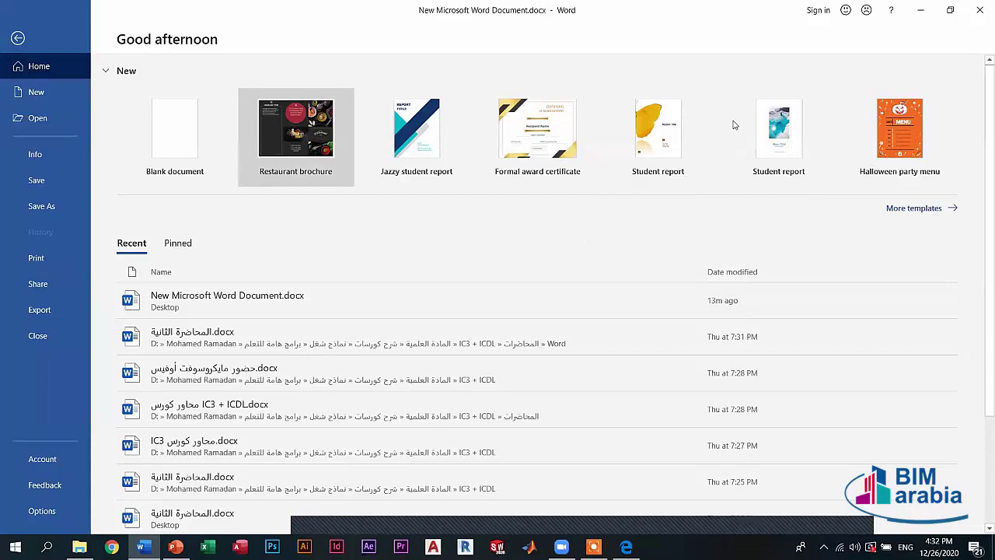
key("Escape")
left_click(307, 135)
left_click(572, 315)
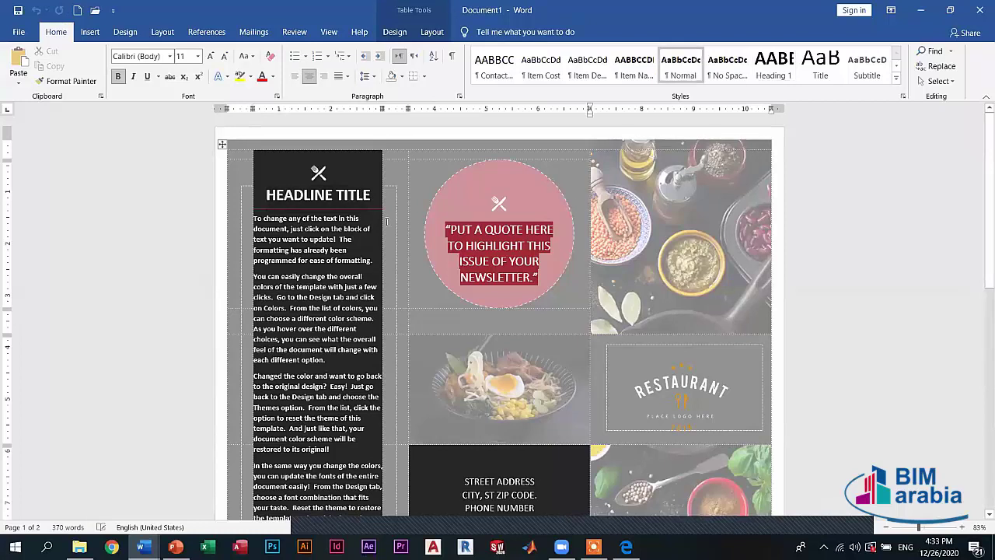
- Select the quote text, look over the Table Design and Layout tabs, then go to the File home page
left_click_drag(446, 229, 537, 283)
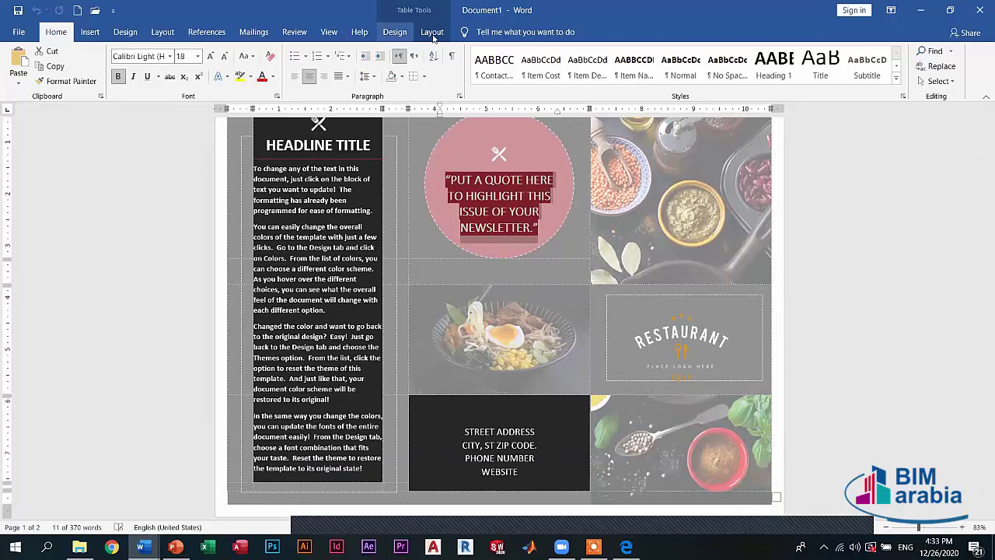
left_click(396, 34)
left_click(434, 32)
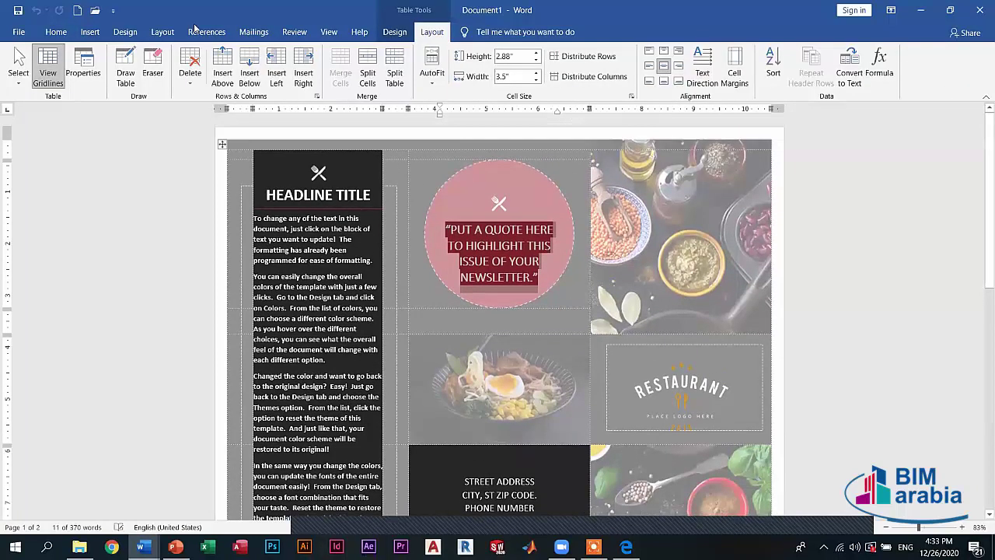
left_click(15, 32)
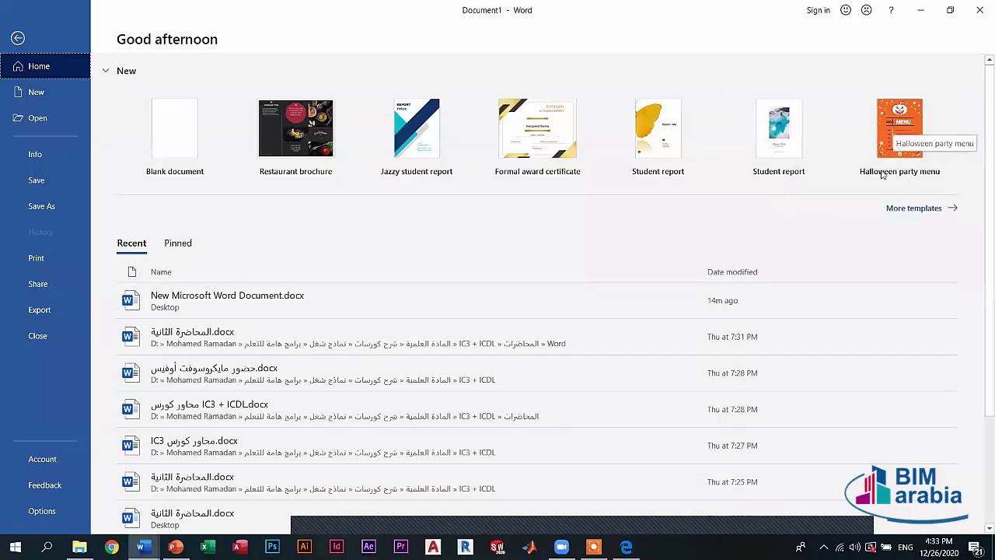
- Open More templates and scroll through the full New template gallery and its suggested searches
left_click(912, 214)
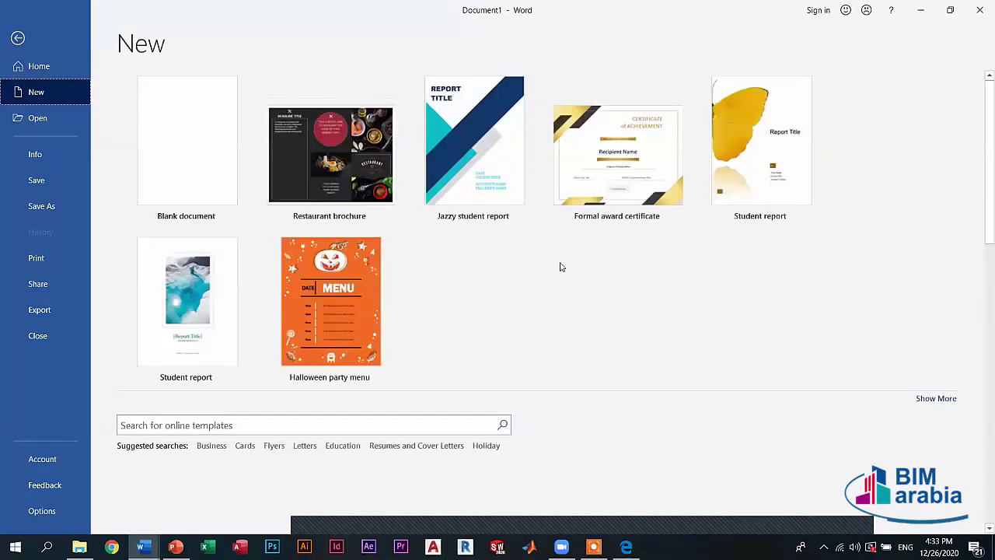
scroll(513, 315, "down", 2)
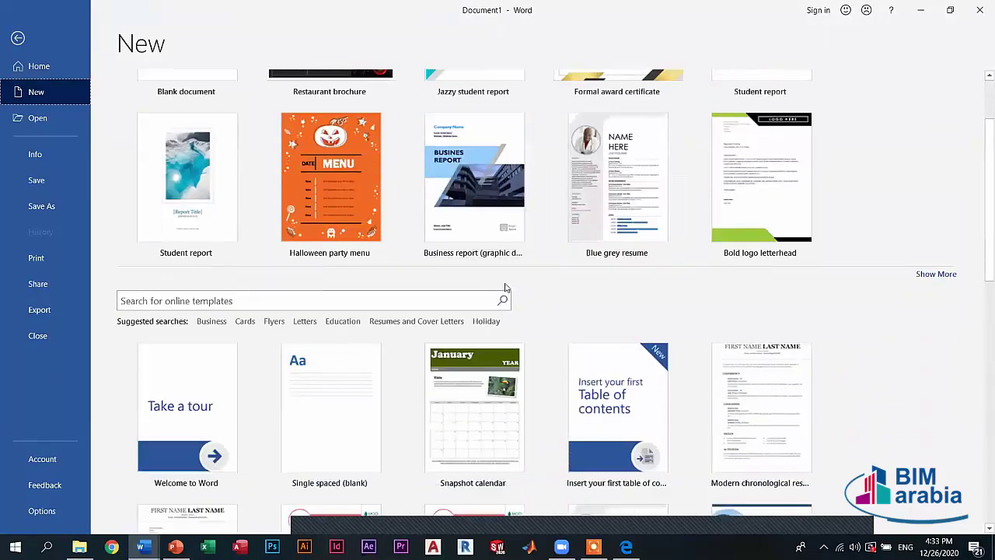
scroll(502, 287, "down", 3)
scroll(501, 287, "up", 5)
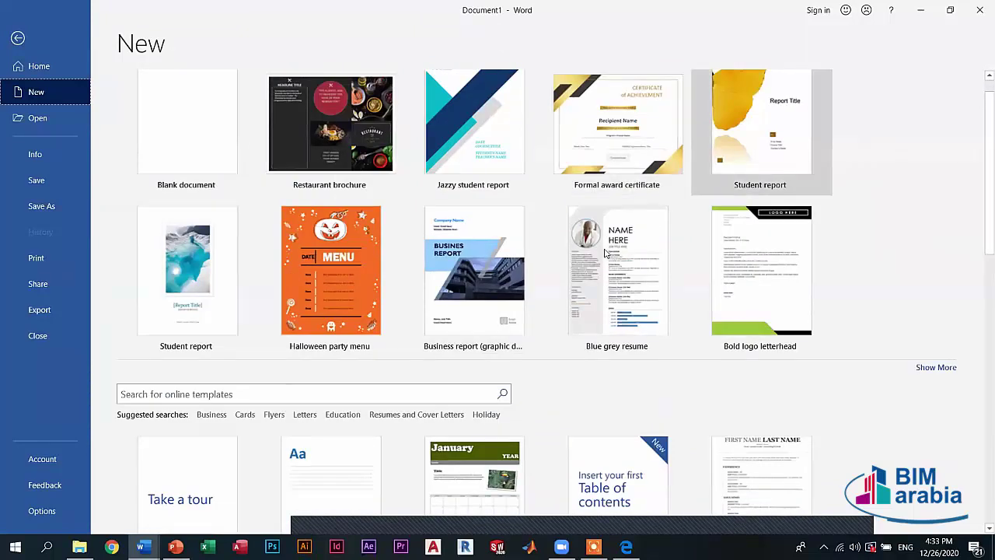
scroll(575, 326, "down", 2)
scroll(436, 299, "down", 1)
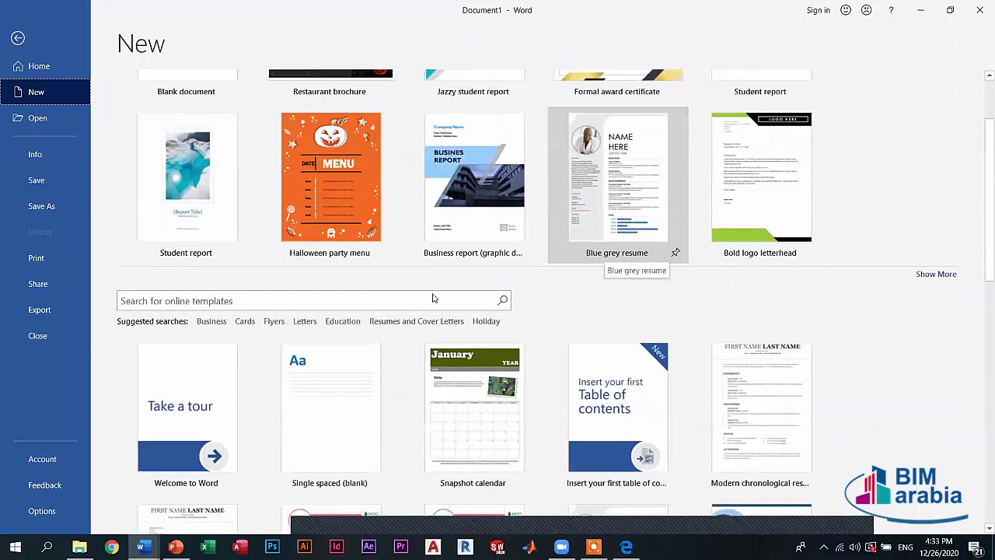
scroll(467, 350, "down", 2)
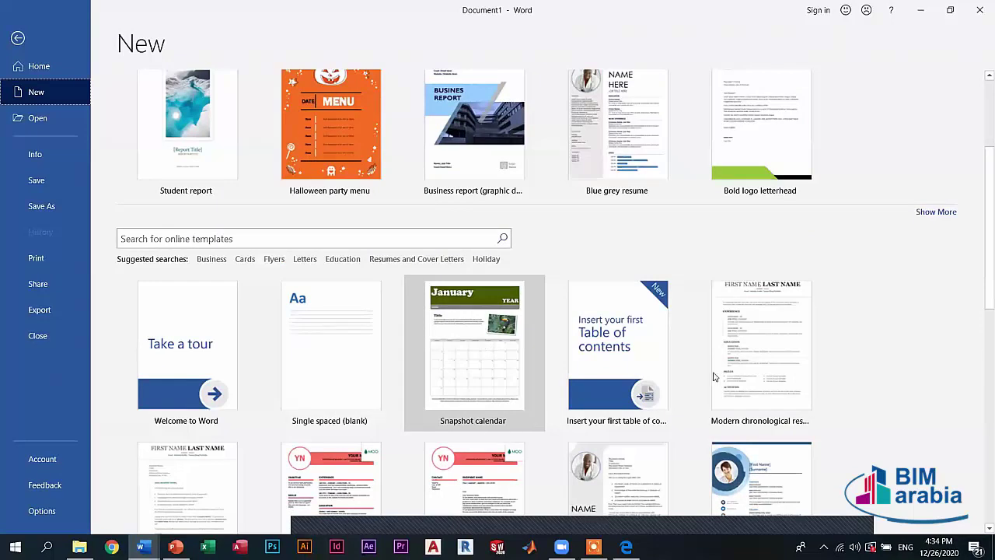
scroll(458, 335, "down", 4)
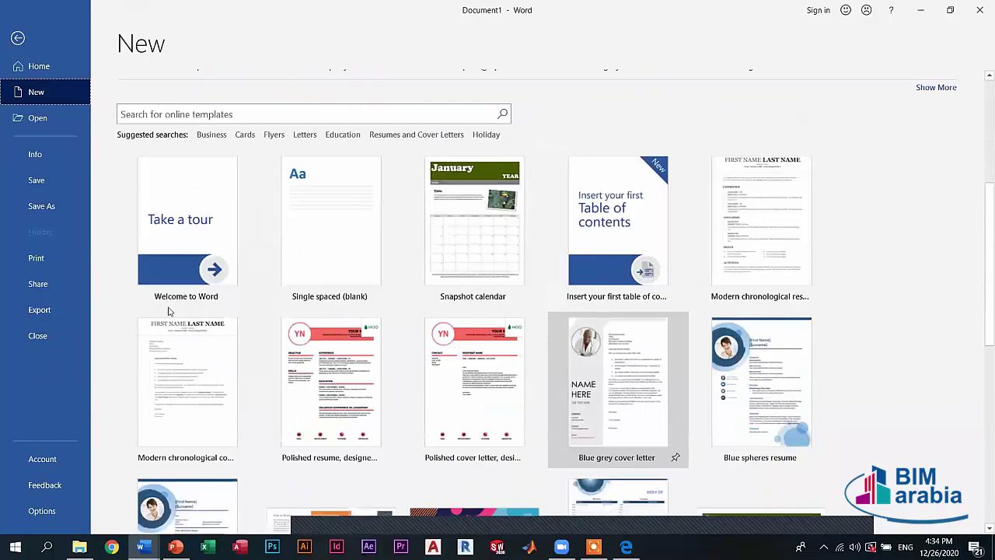
scroll(196, 304, "down", 12)
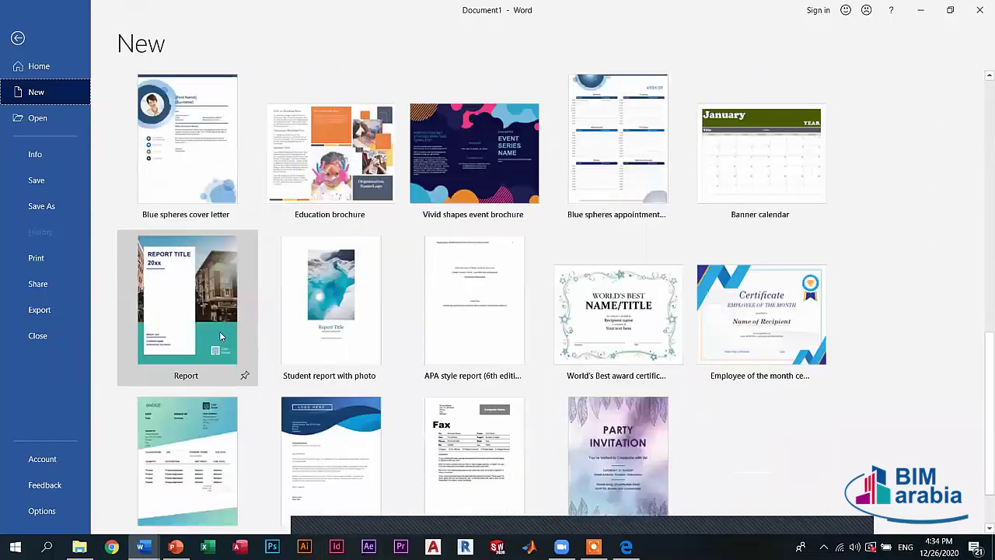
scroll(782, 328, "down", 3)
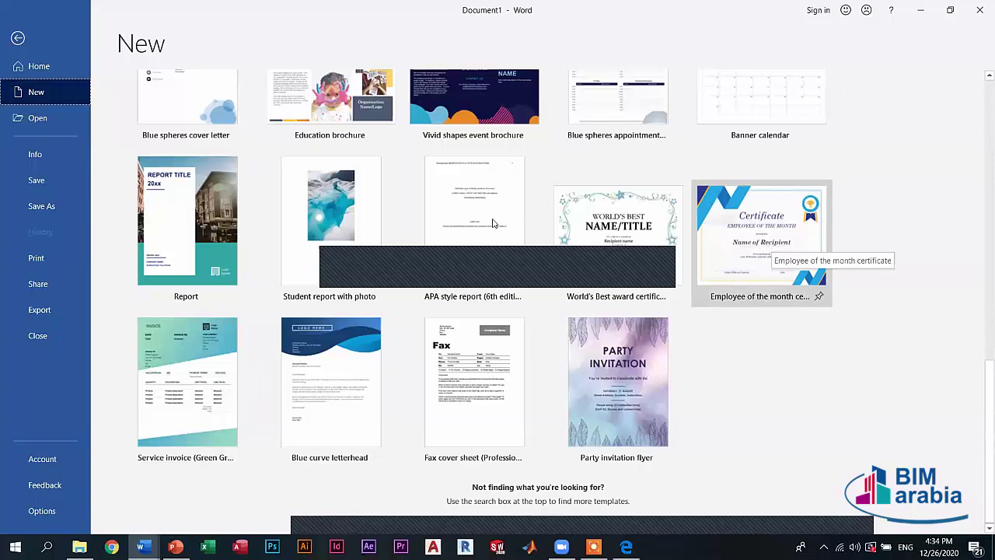
scroll(426, 196, "up", 3)
scroll(438, 190, "up", 3)
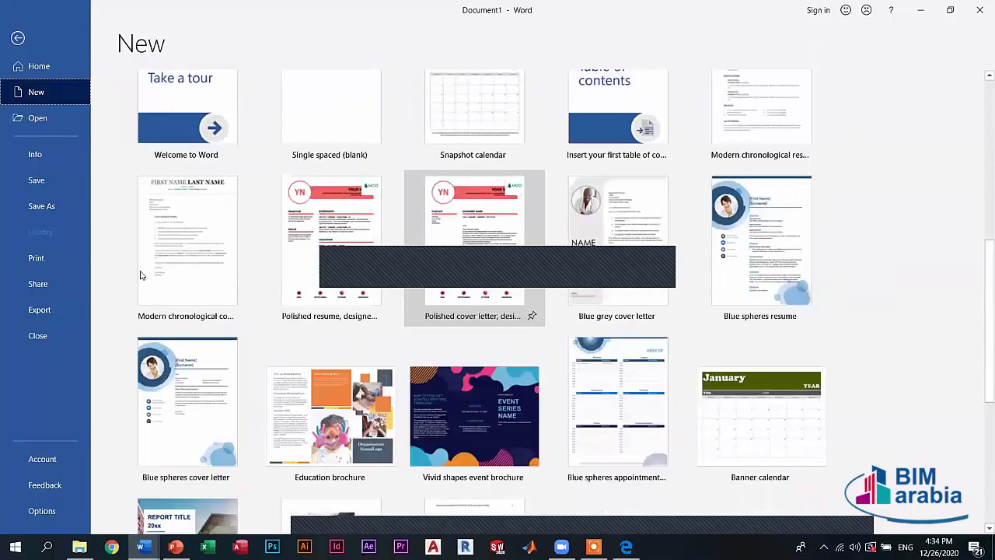
scroll(140, 277, "up", 3)
scroll(285, 282, "up", 2)
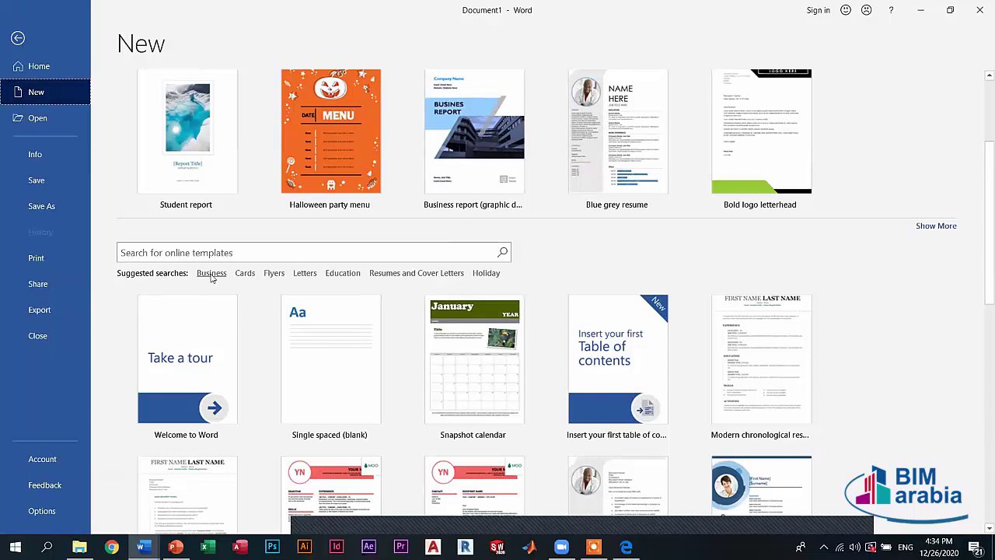
left_click(211, 277)
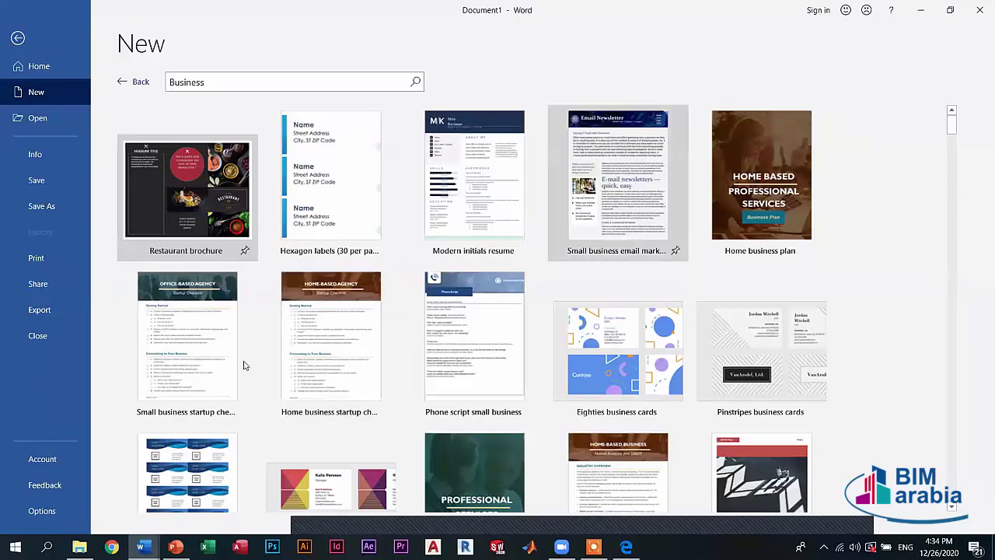
scroll(766, 373, "down", 2)
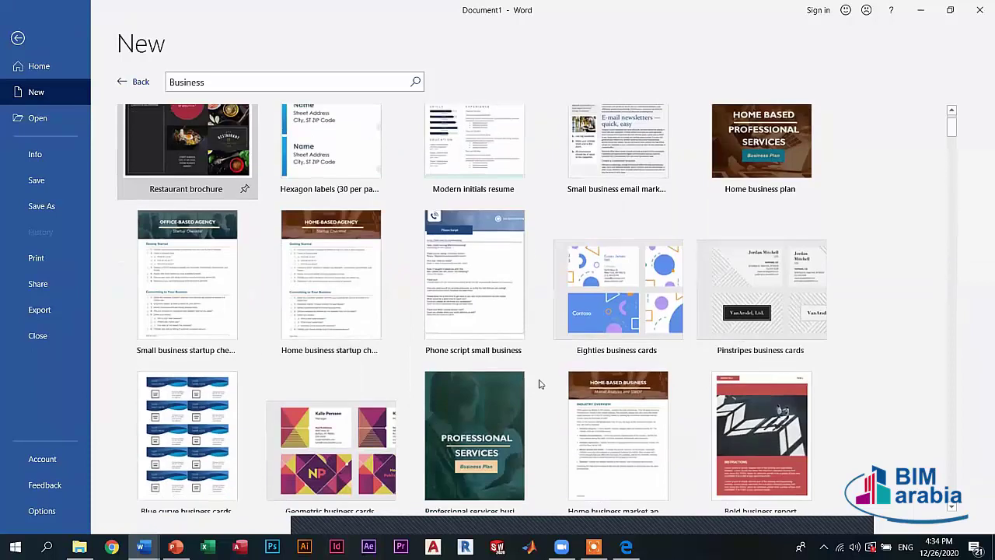
scroll(272, 361, "down", 6)
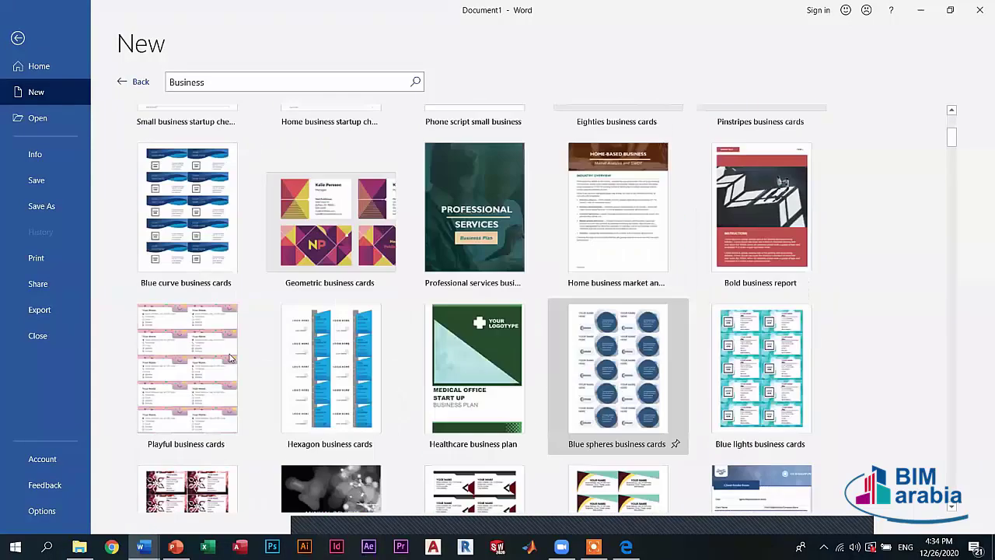
scroll(622, 419, "down", 5)
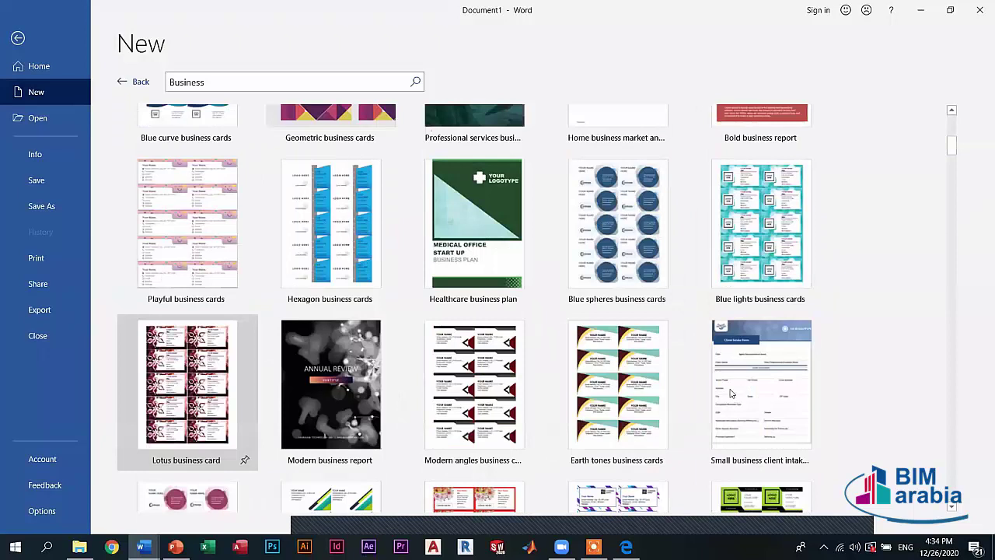
scroll(954, 179, "down", 8)
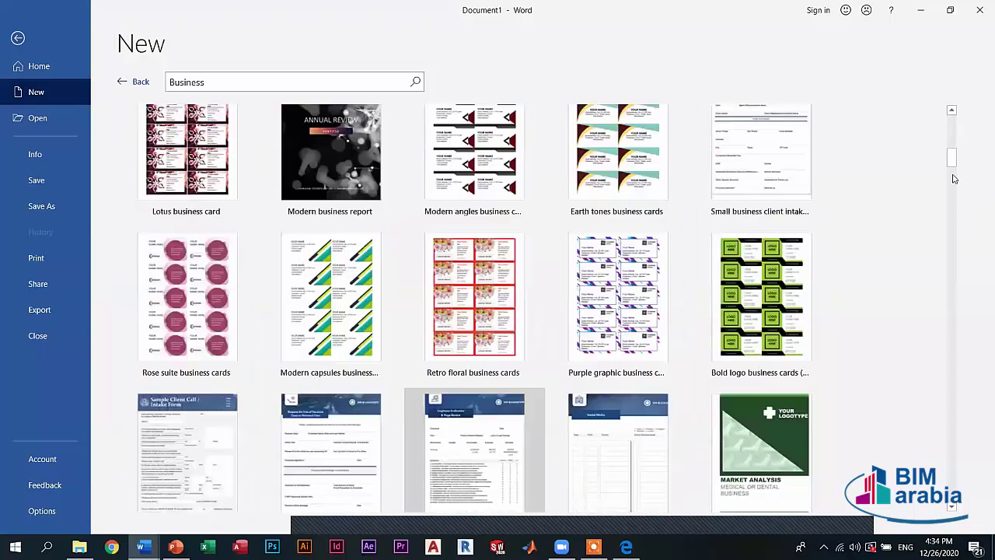
scroll(944, 220, "down", 5)
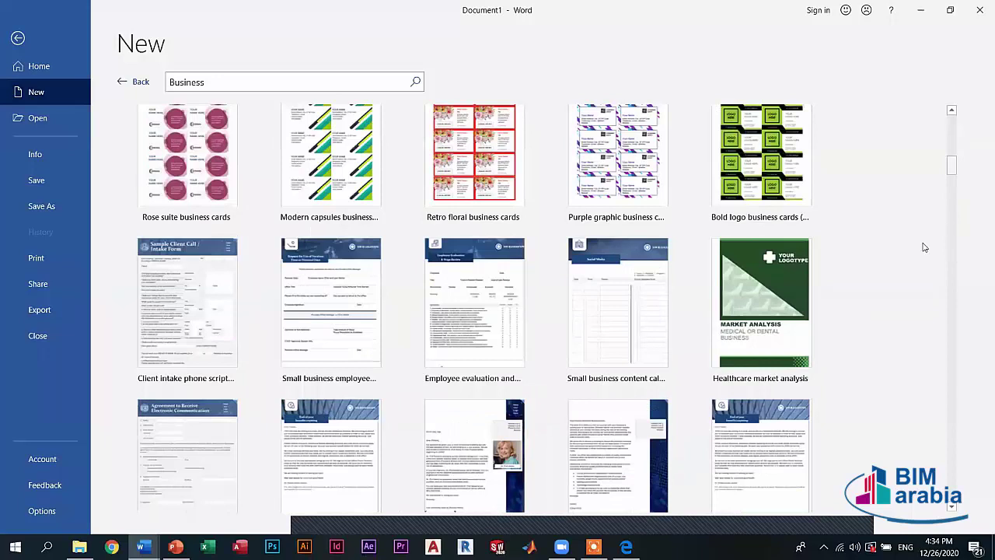
scroll(922, 249, "down", 10)
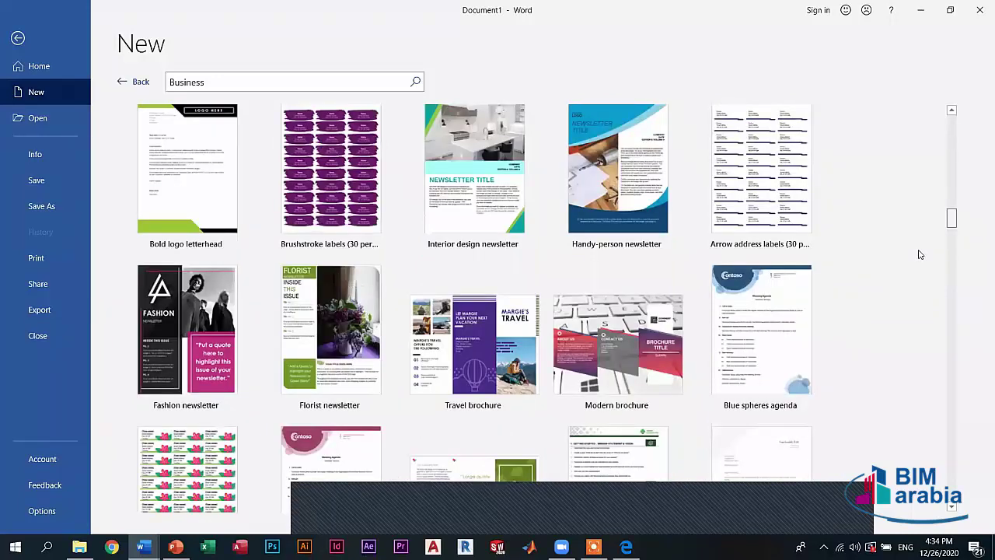
scroll(919, 254, "down", 5)
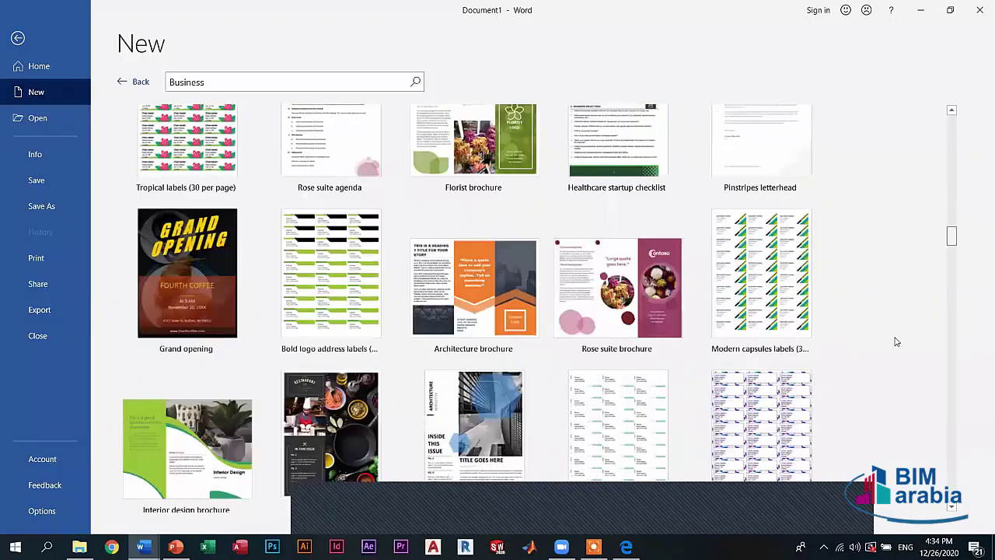
scroll(896, 345, "down", 3)
scroll(898, 365, "down", 10)
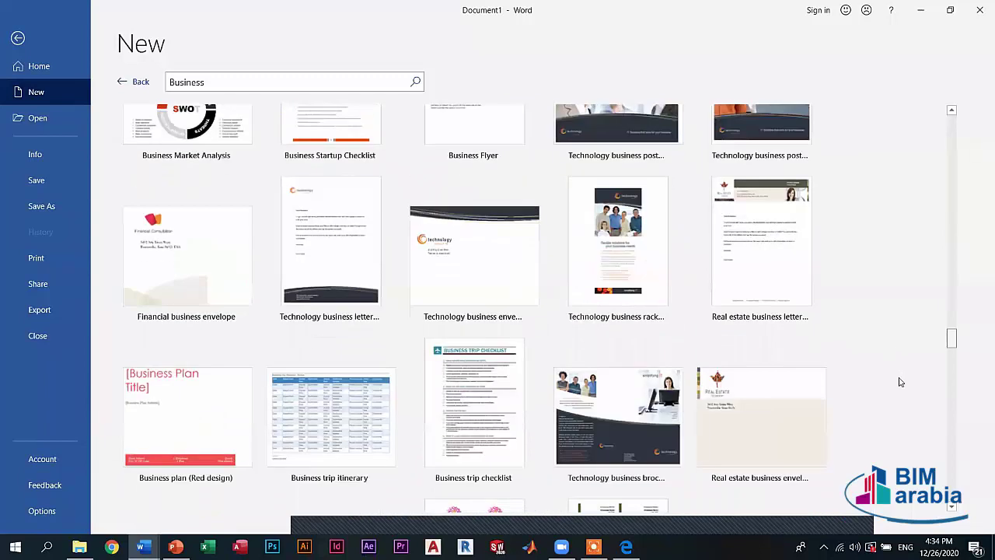
scroll(894, 393, "down", 5)
scroll(891, 398, "down", 7)
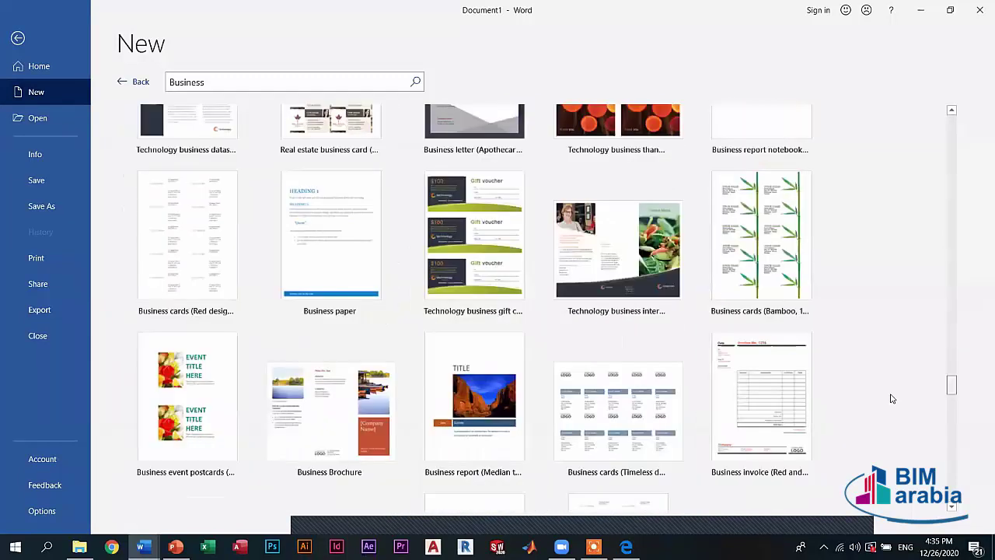
scroll(891, 398, "down", 4)
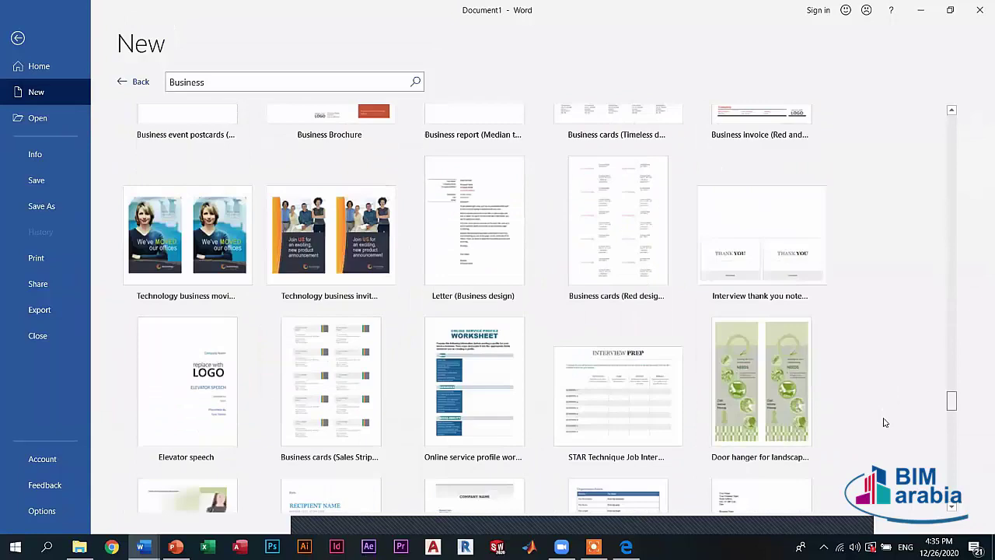
scroll(883, 424, "down", 2)
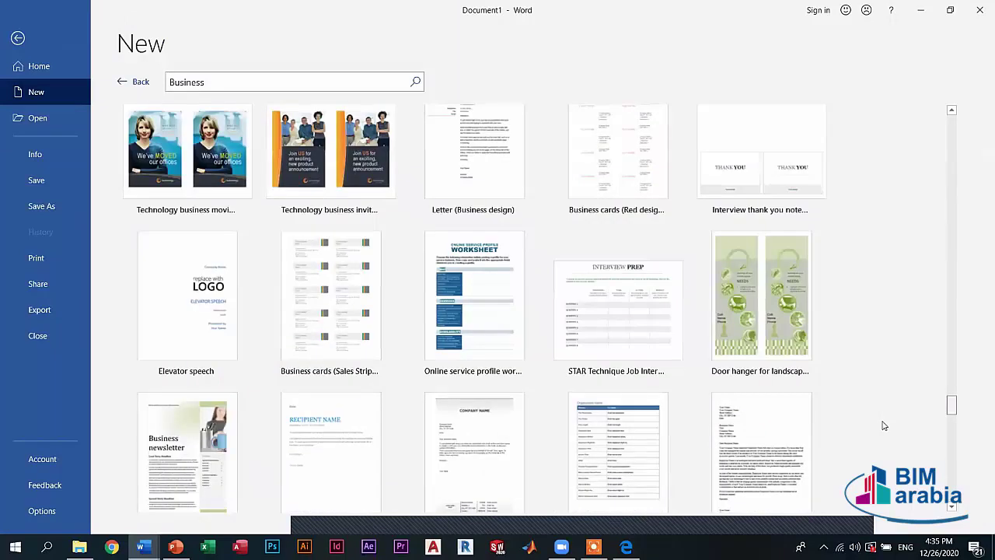
scroll(884, 427, "down", 3)
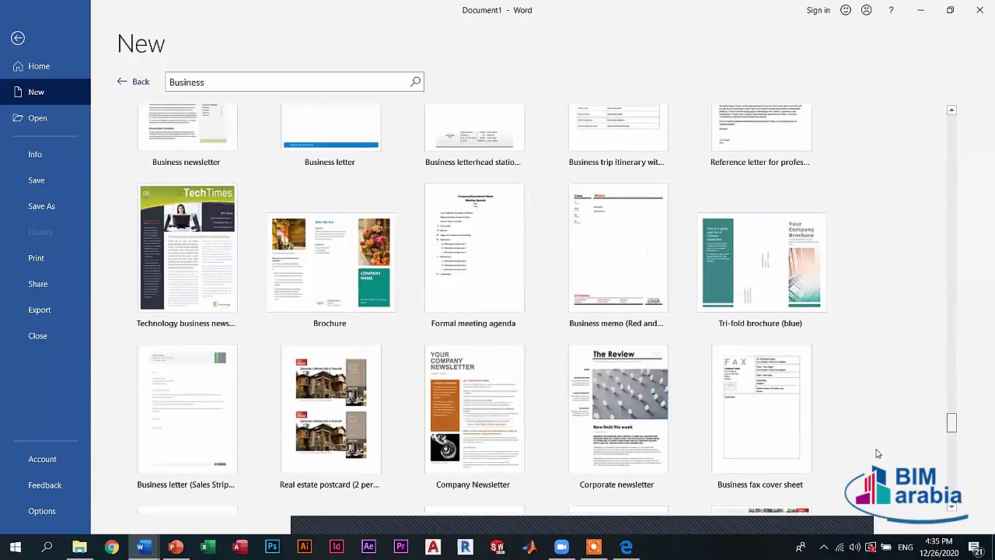
scroll(877, 453, "down", 4)
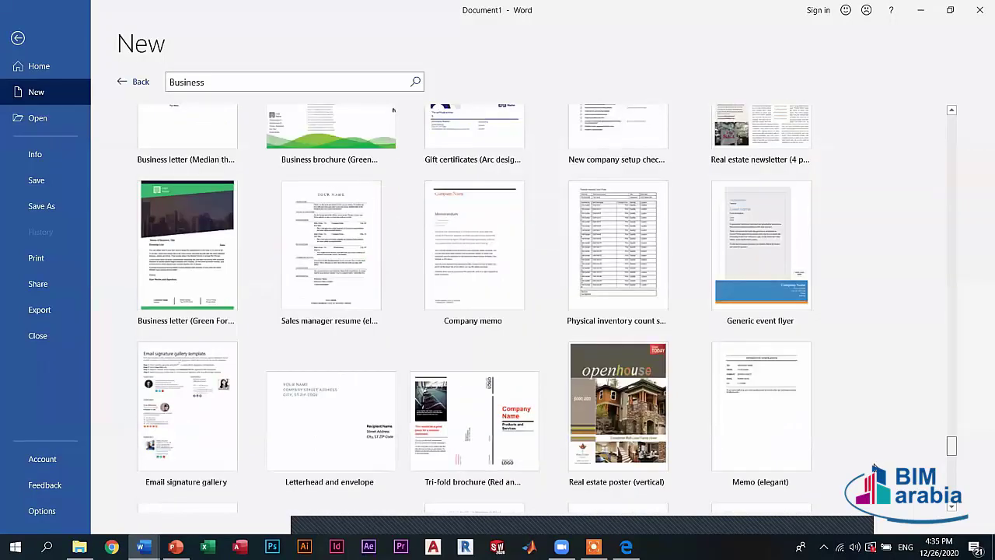
scroll(874, 492, "down", 4)
scroll(871, 509, "down", 3)
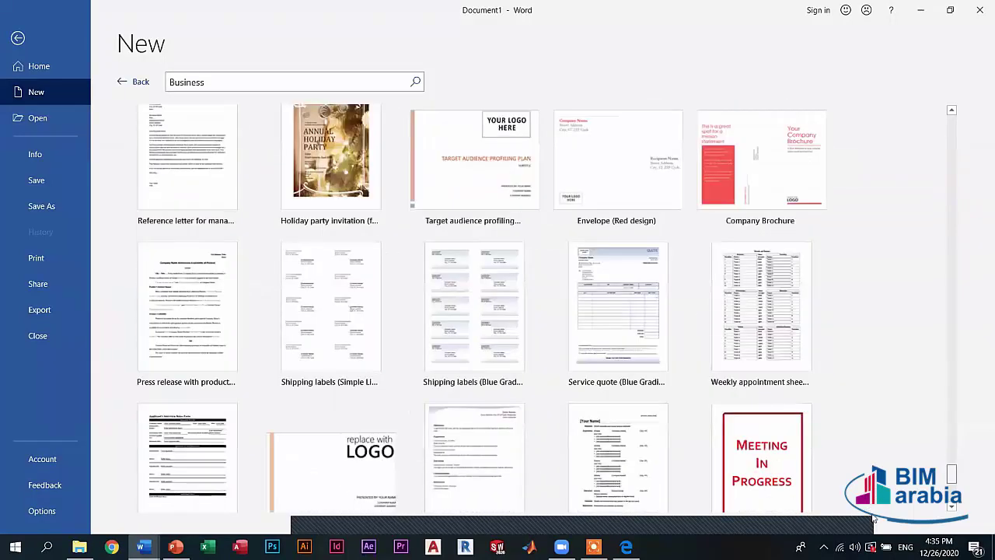
scroll(980, 88, "down", 3)
scroll(966, 102, "up", 3)
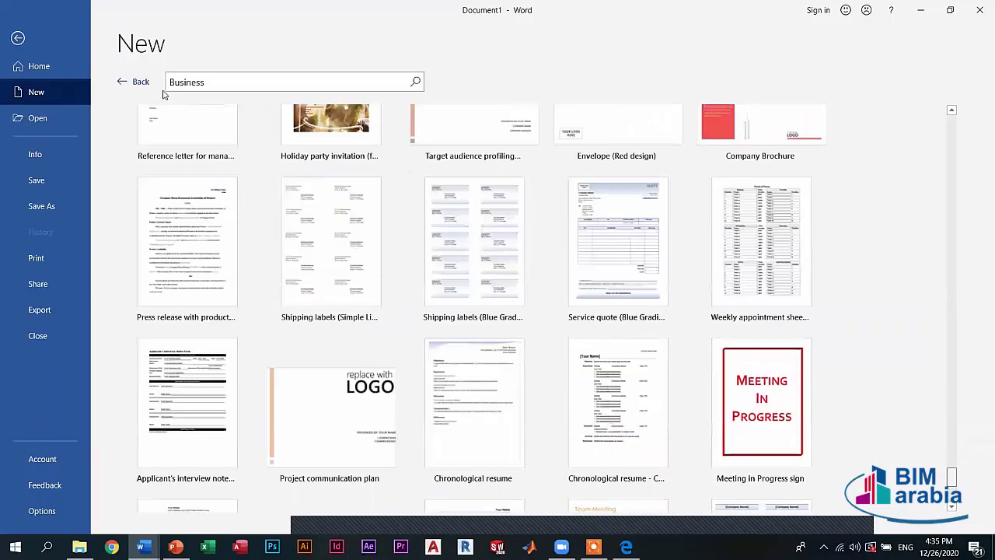
scroll(131, 84, "up", 5)
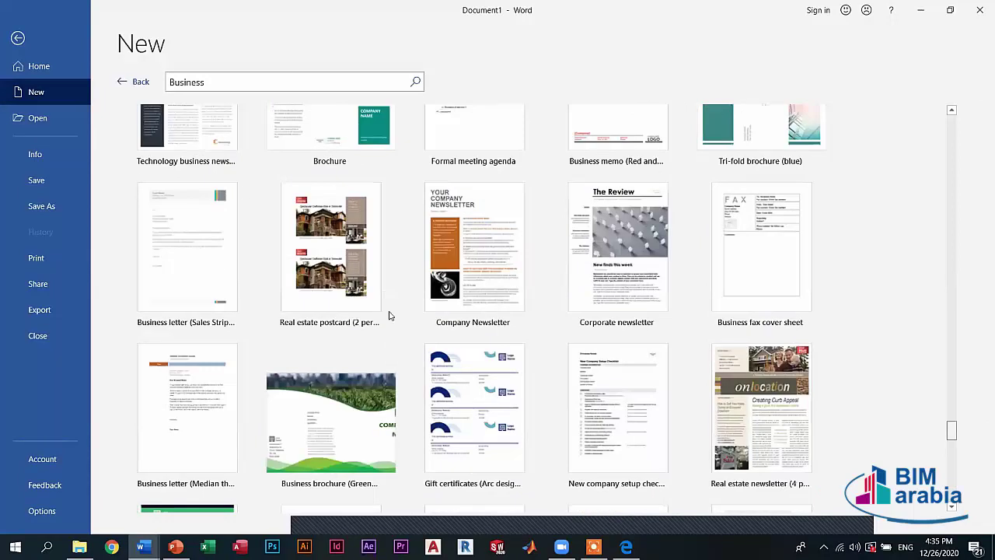
scroll(393, 305, "up", 5)
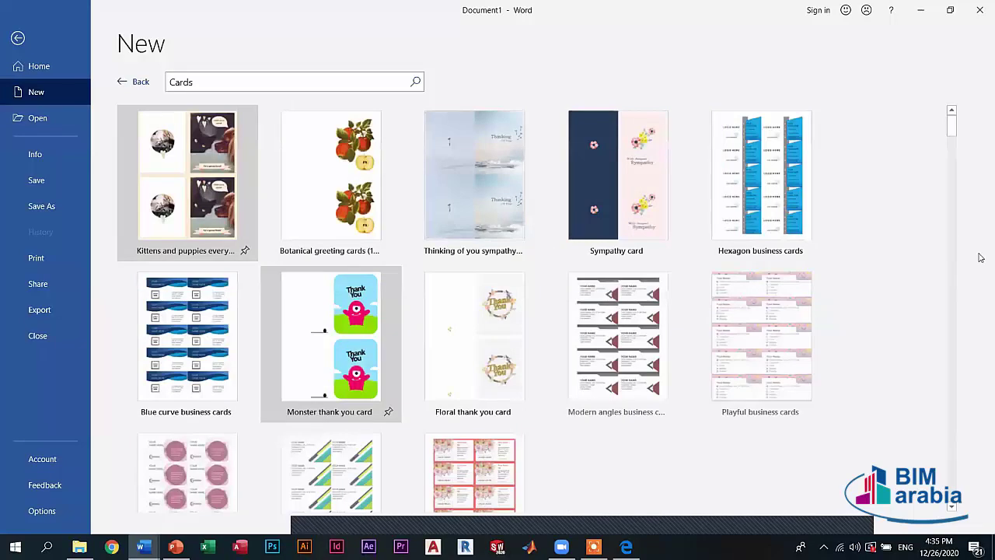
- Scroll through the Cards template results, then go back to the New page
scroll(947, 154, "down", 3)
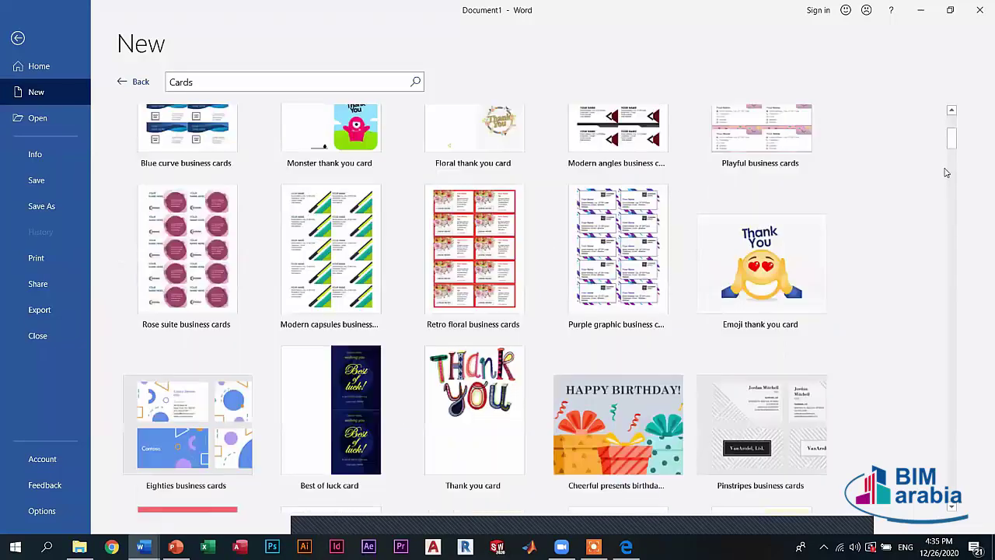
scroll(943, 186, "down", 3)
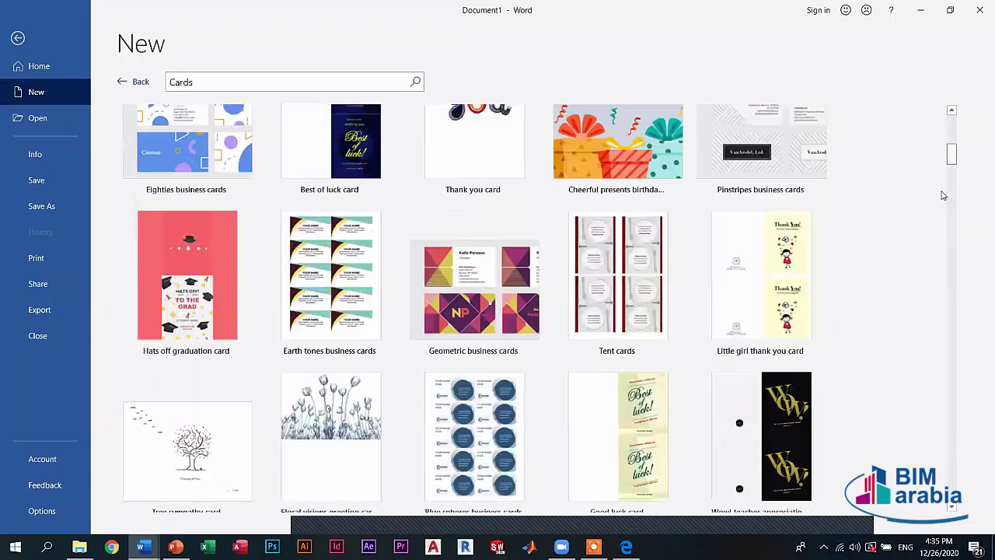
left_click(121, 80)
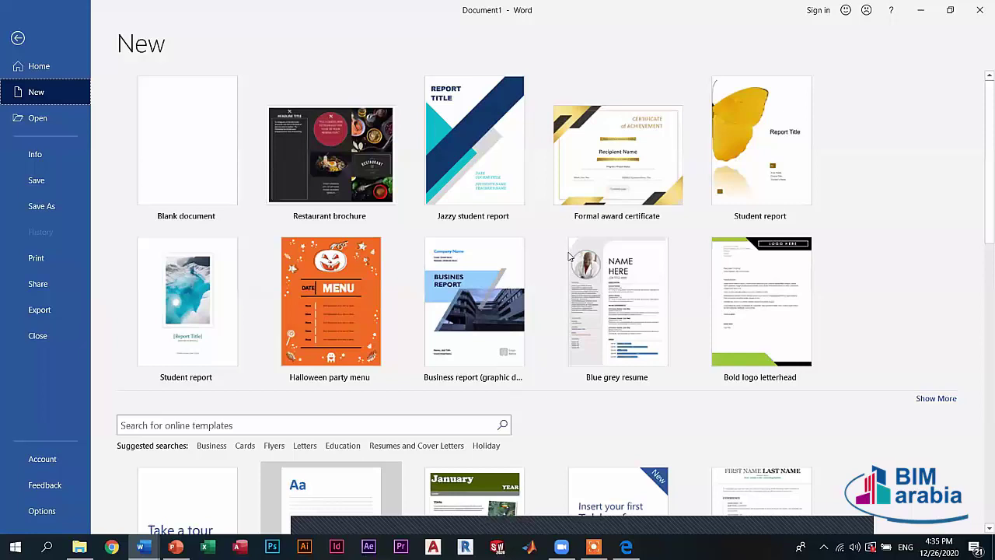
- Browse the Flyers suggested-search template results
left_click(272, 445)
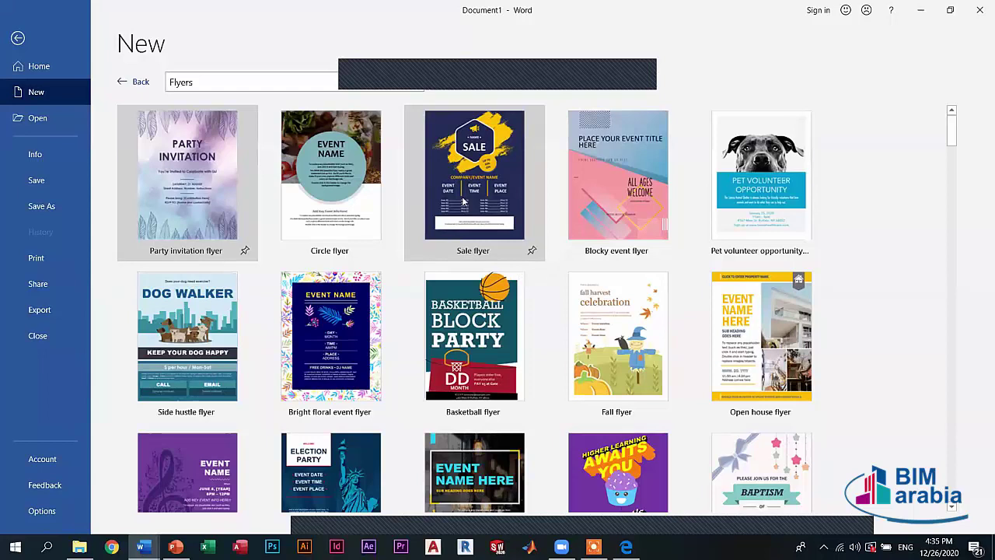
scroll(557, 257, "down", 1)
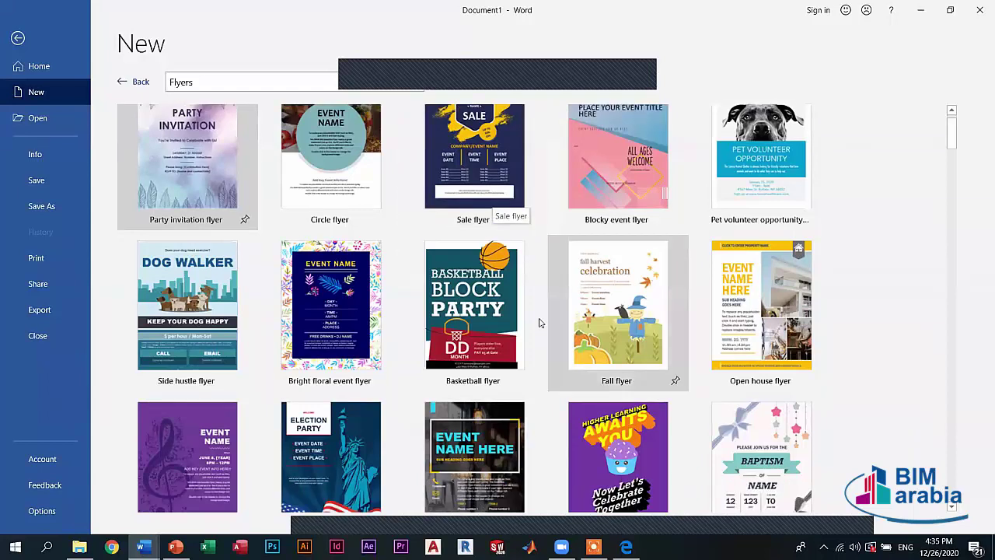
scroll(138, 84, "down", 3)
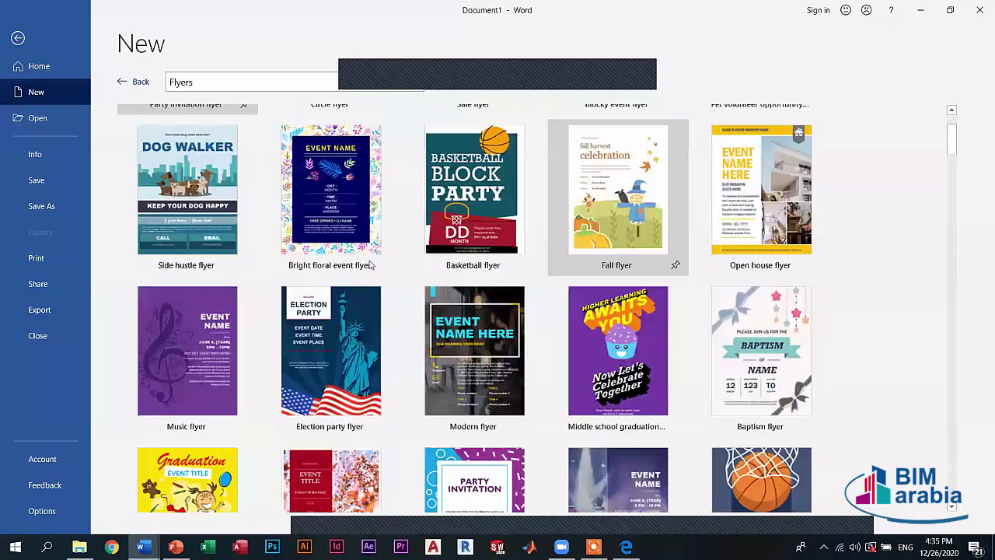
scroll(312, 449, "down", 5)
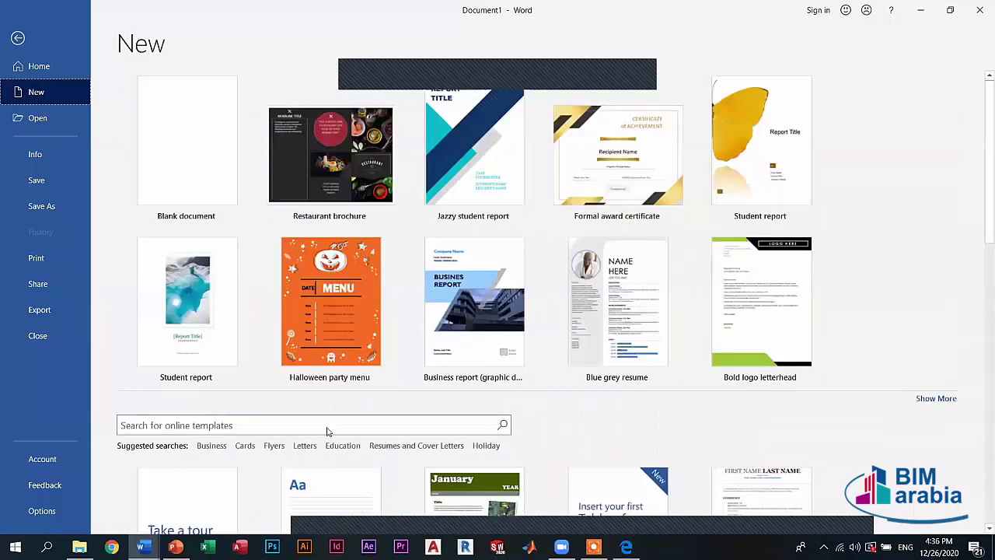
left_click(303, 445)
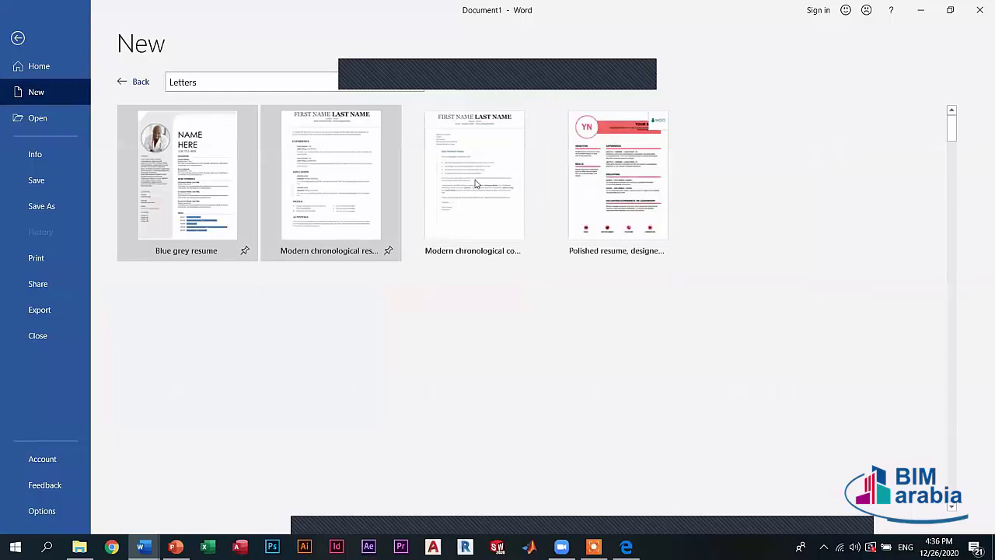
scroll(461, 272, "down", 8)
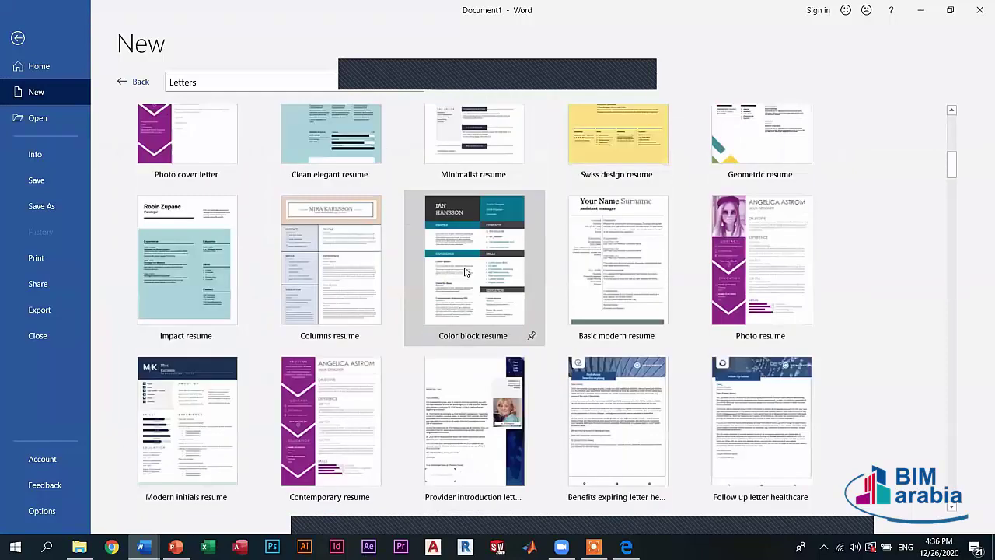
scroll(467, 268, "down", 6)
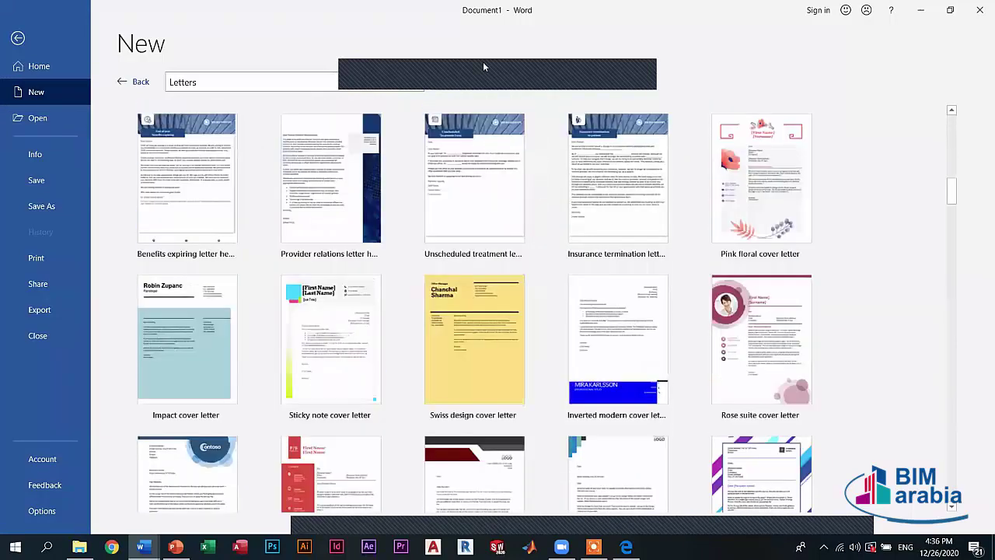
scroll(513, 98, "up", 4)
scroll(557, 76, "up", 2)
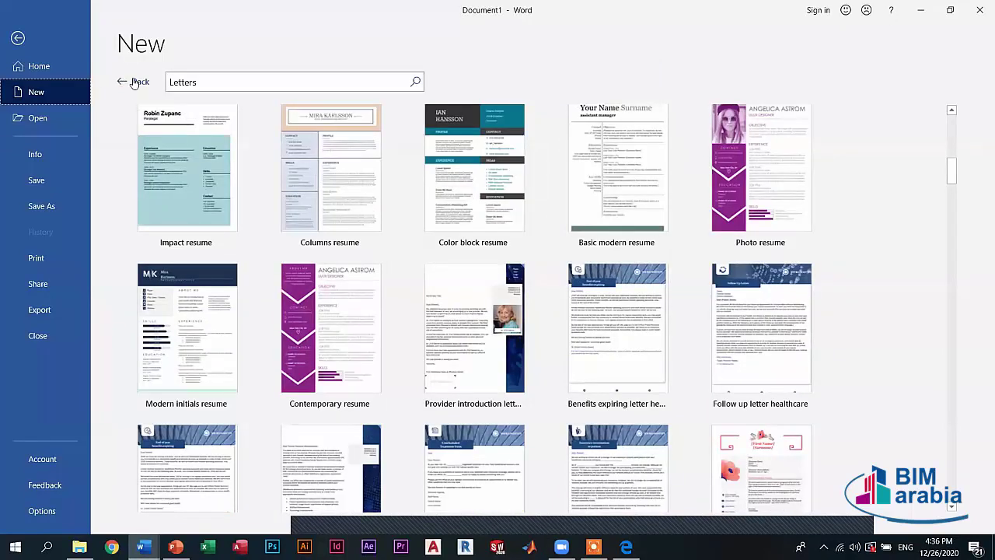
left_click(135, 82)
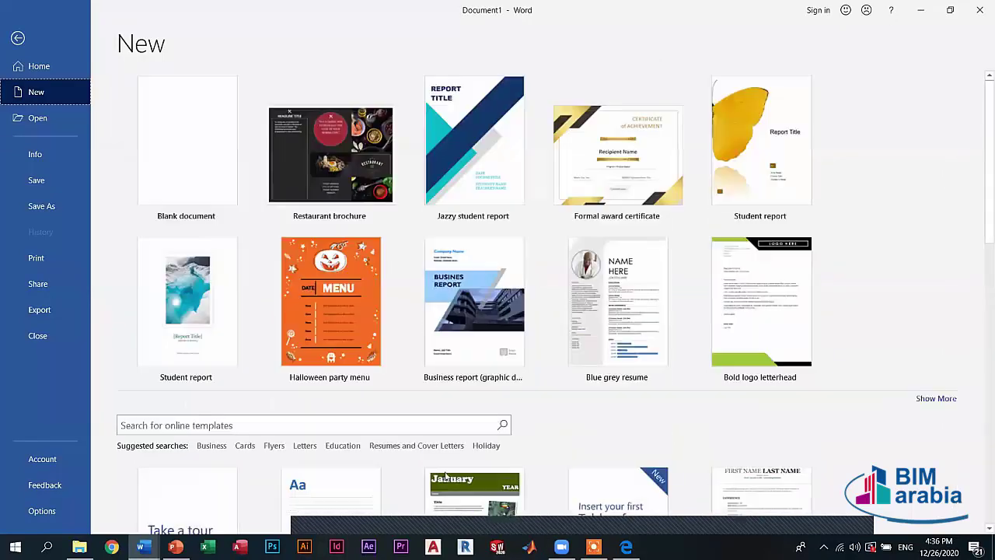
left_click(342, 445)
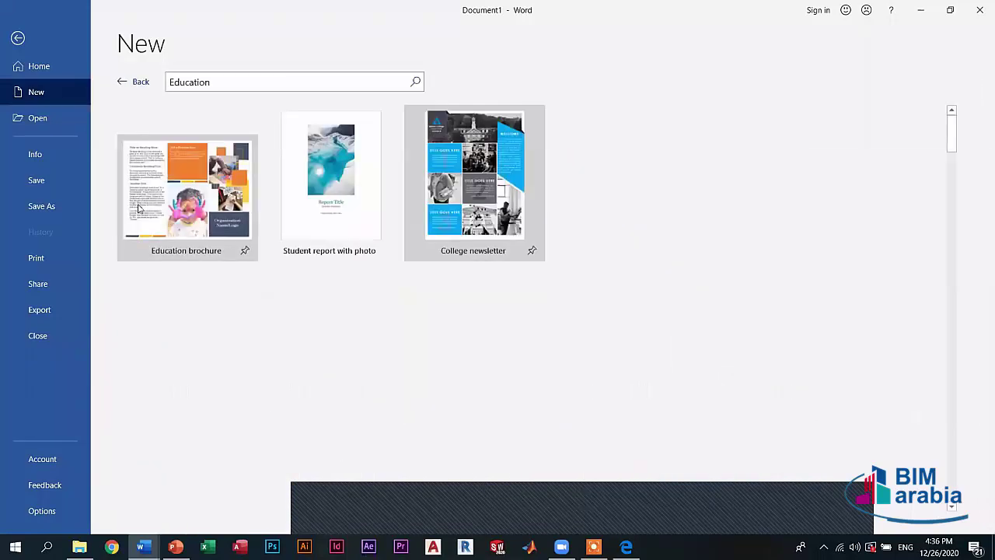
scroll(676, 277, "down", 2)
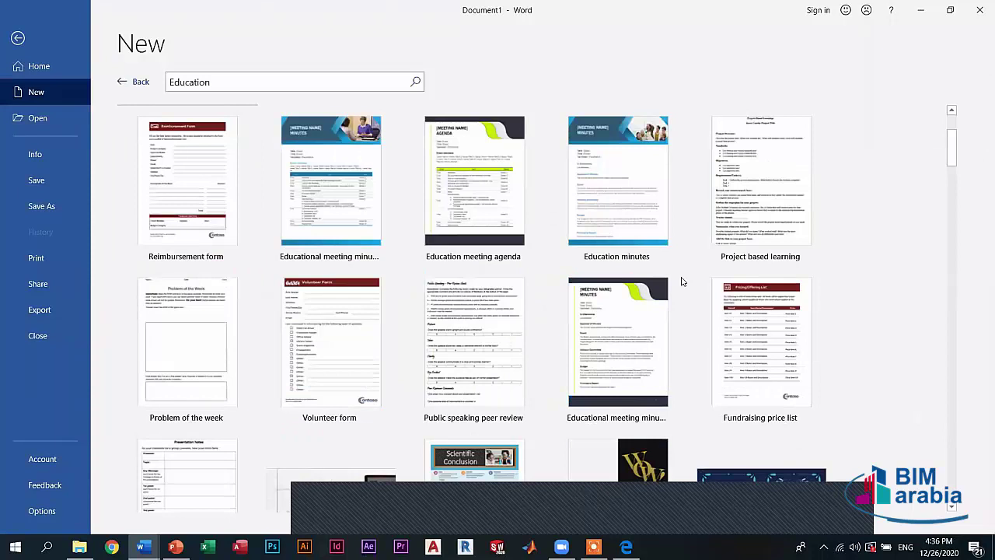
scroll(684, 276, "down", 2)
scroll(571, 280, "down", 2)
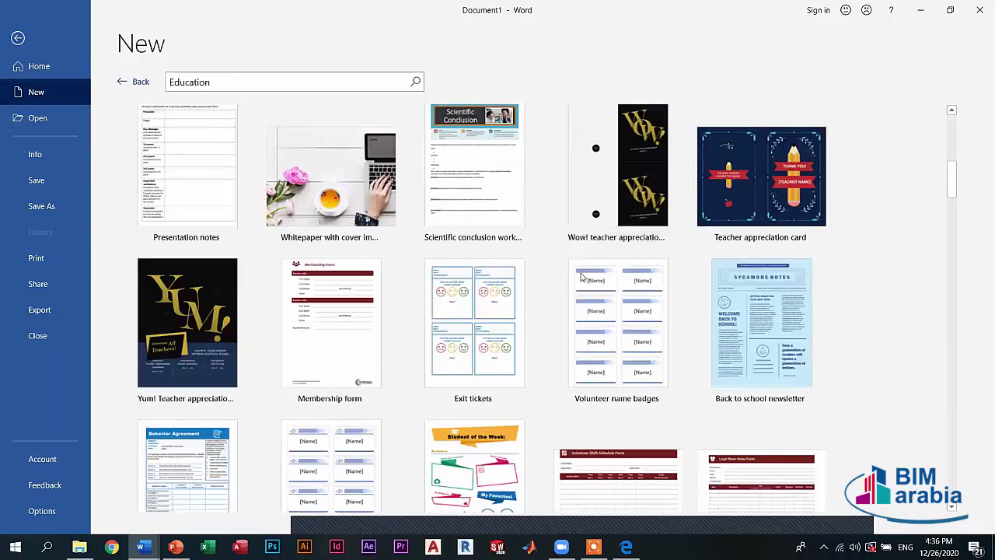
scroll(582, 276, "up", 2)
scroll(583, 280, "down", 1)
scroll(437, 323, "down", 2)
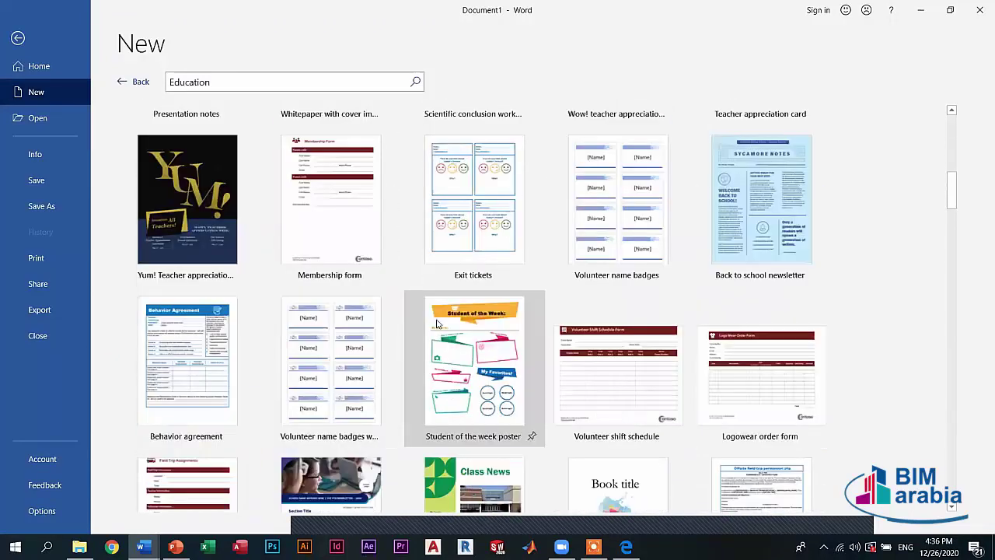
scroll(415, 283, "up", 4)
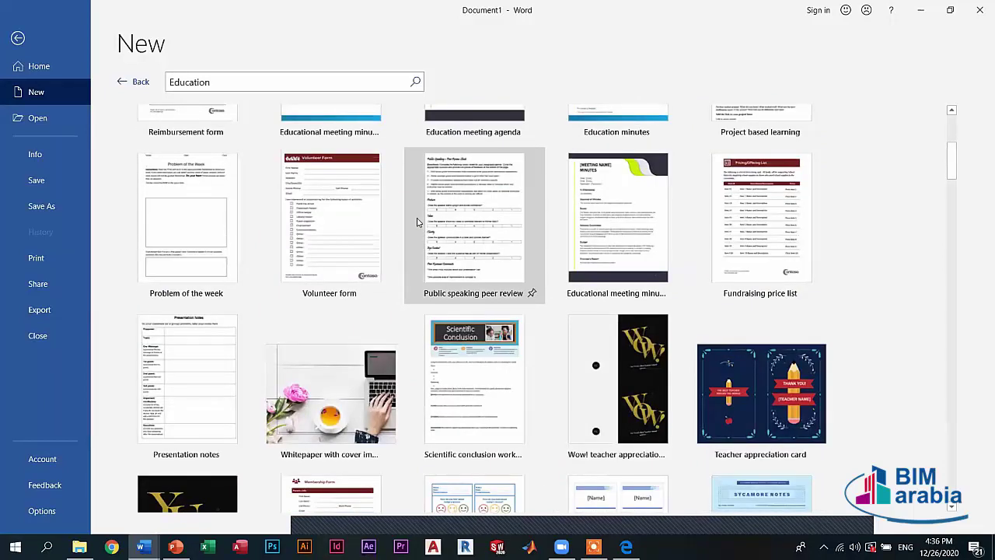
scroll(409, 211, "up", 4)
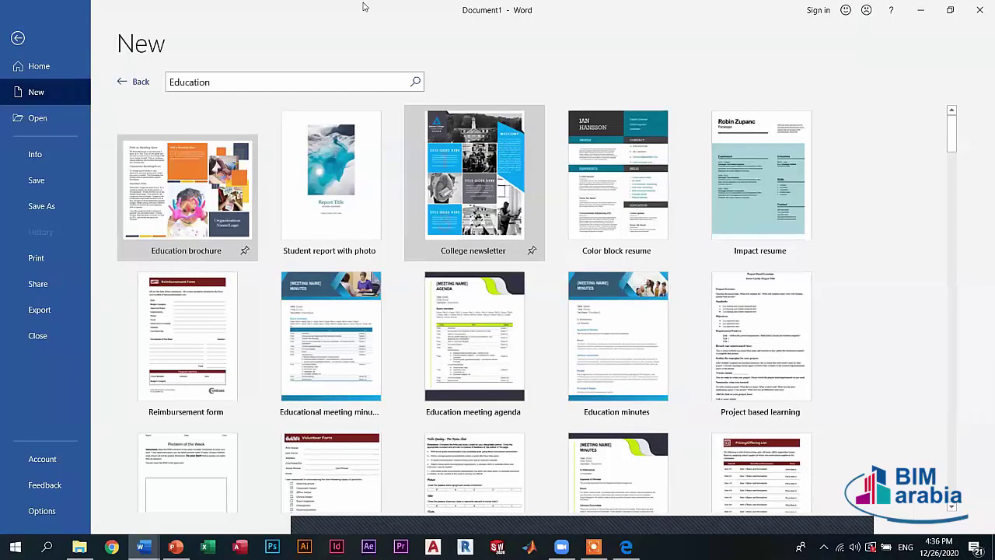
left_click(129, 82)
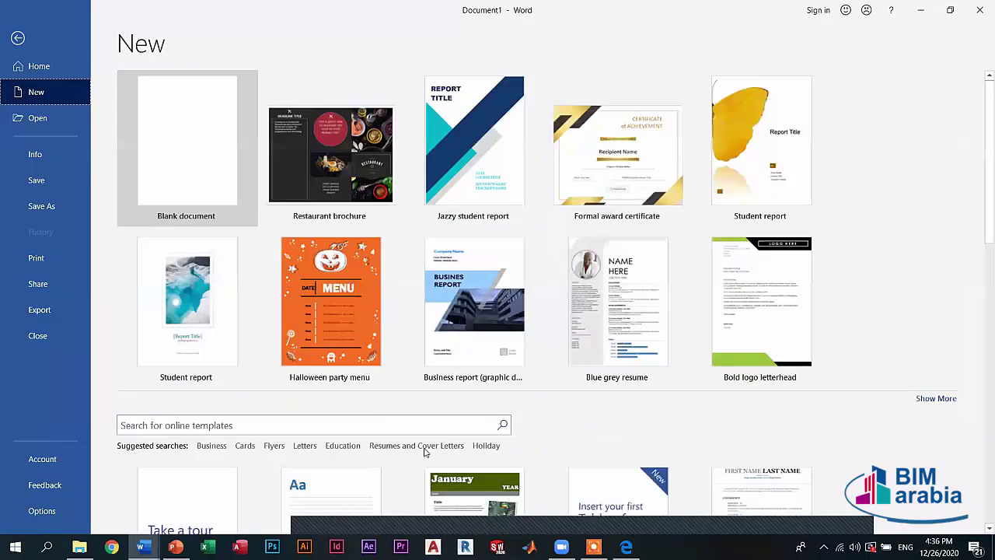
- Browse the Resumes and Cover Letters template results, then leave them
left_click(413, 446)
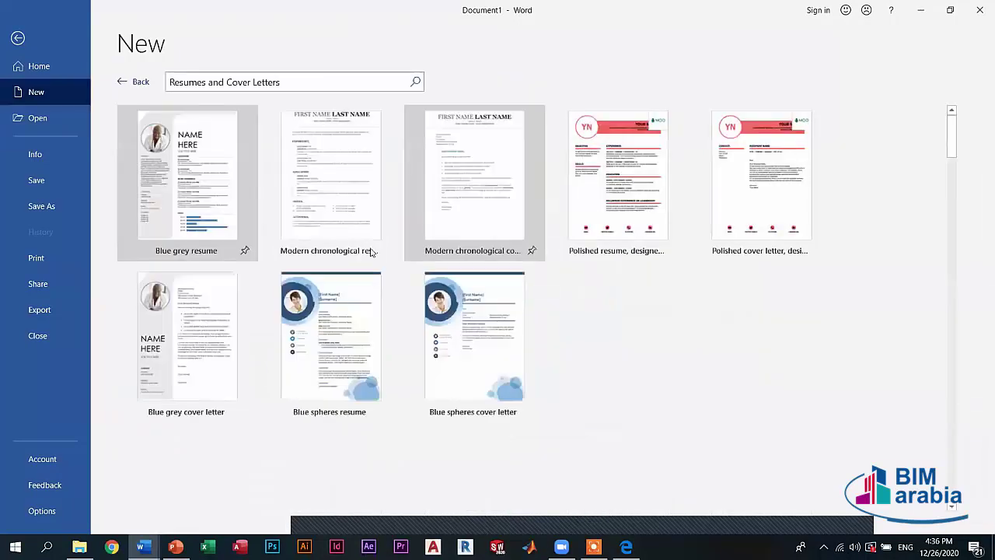
scroll(379, 251, "down", 1)
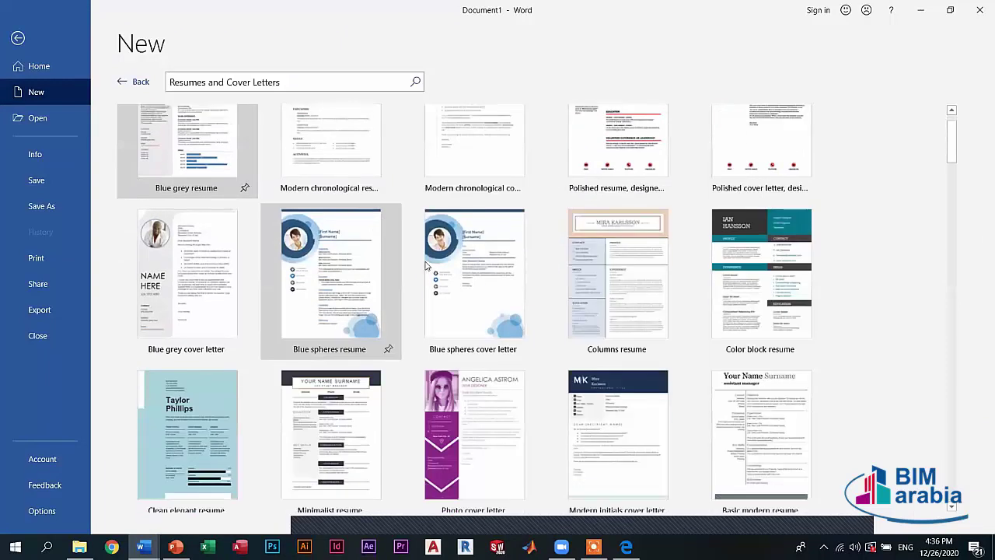
scroll(428, 267, "down", 6)
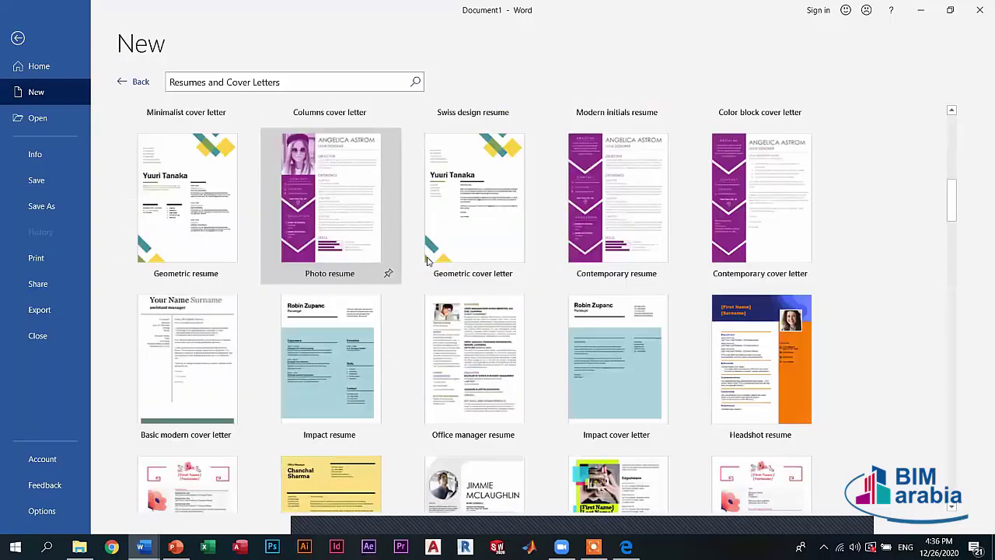
scroll(426, 262, "down", 5)
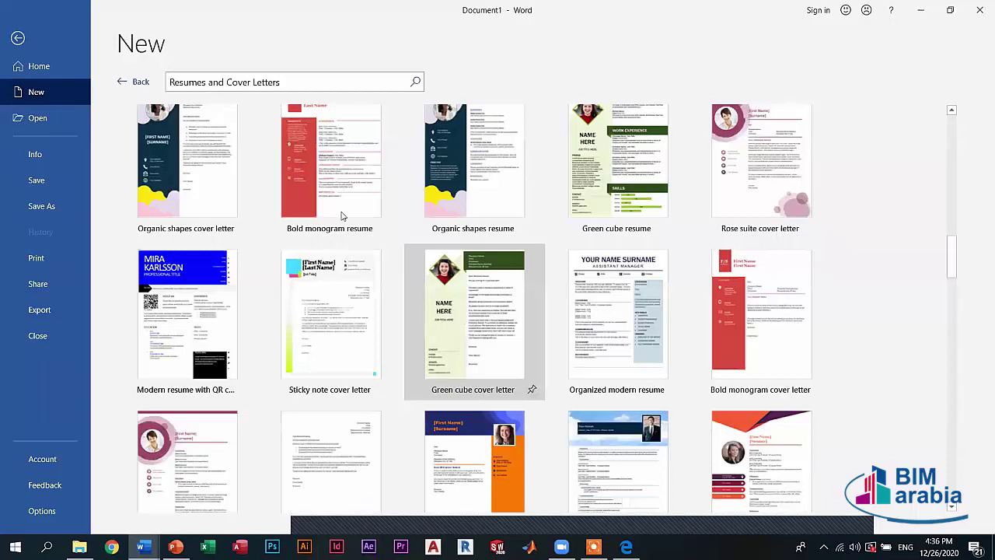
scroll(342, 216, "up", 5)
scroll(342, 216, "up", 3)
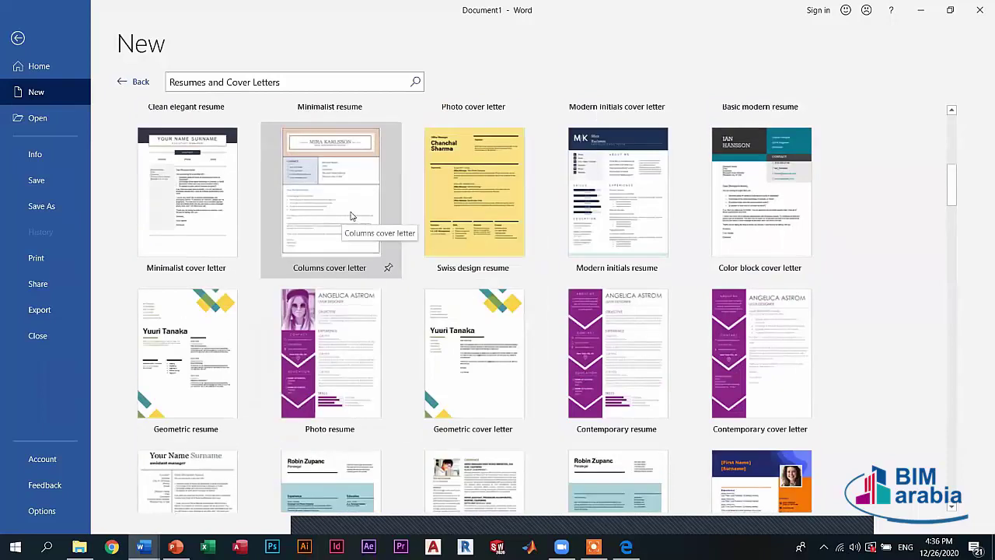
left_click(134, 83)
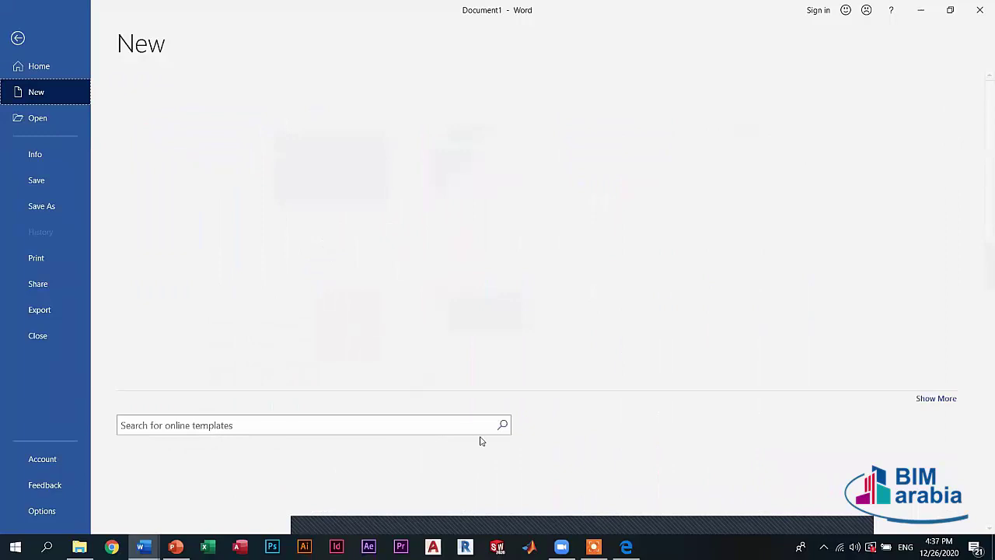
- Scroll through the Holiday suggested-search template results
left_click(486, 446)
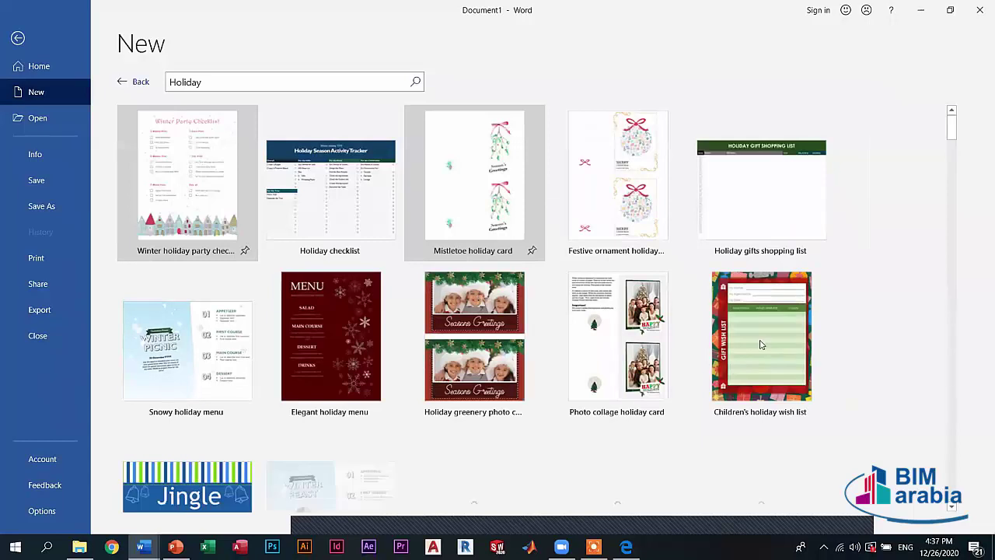
scroll(770, 349, "down", 2)
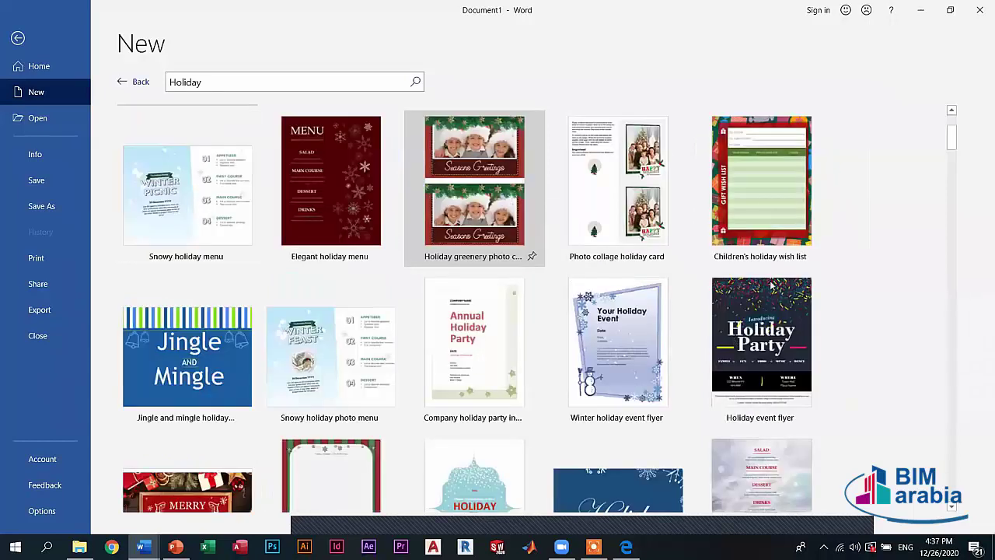
scroll(423, 359, "down", 1)
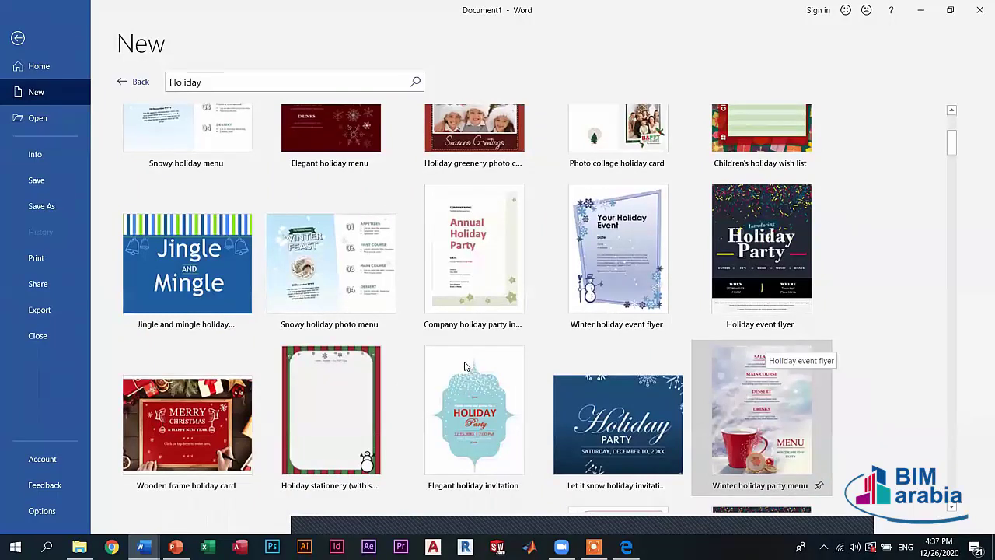
scroll(464, 364, "down", 4)
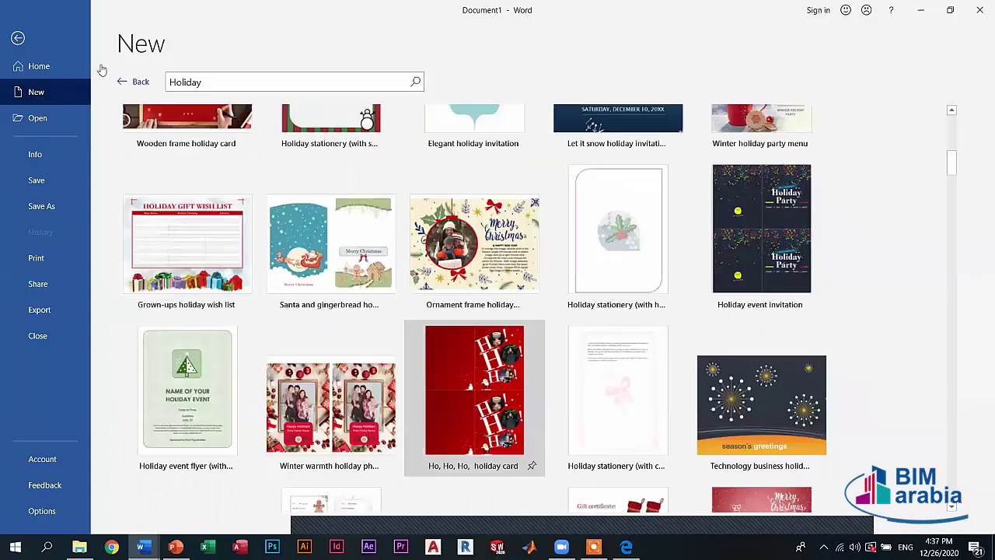
scroll(467, 451, "up", 2)
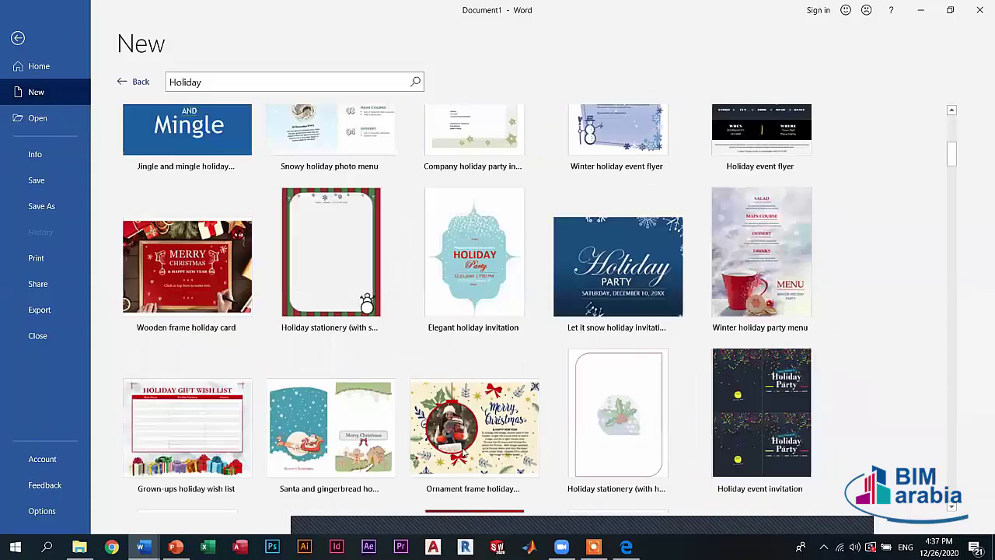
scroll(148, 435, "up", 1)
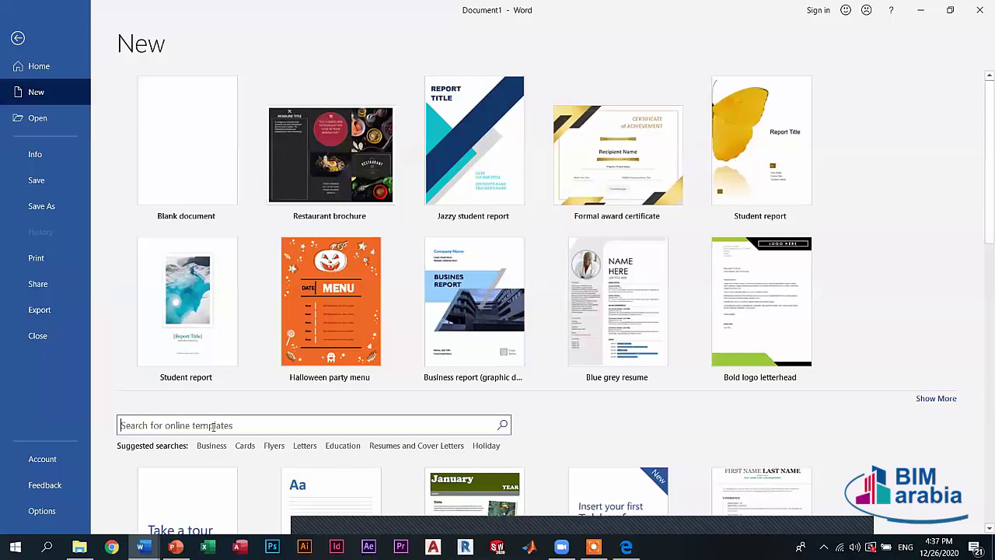
left_click(213, 427)
type("HVAC")
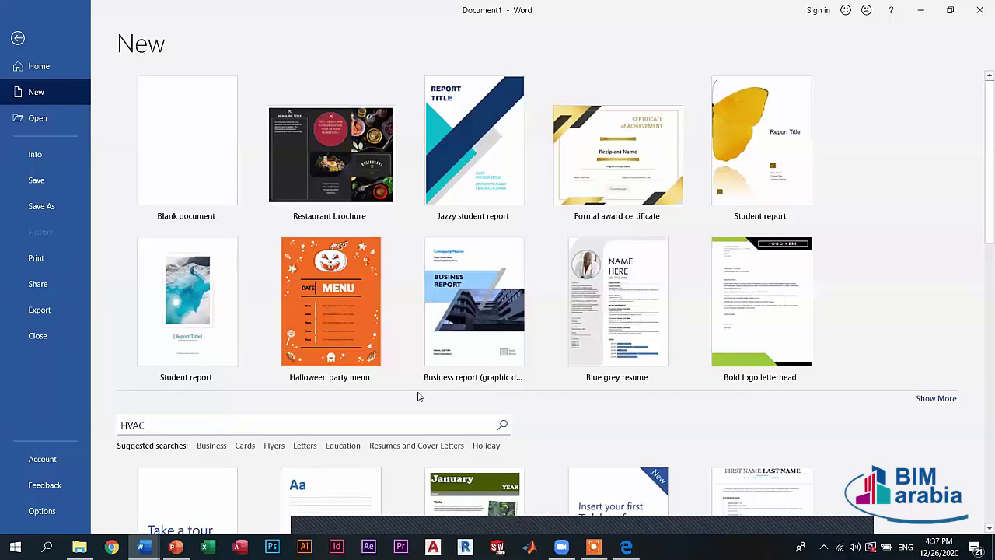
left_click(504, 426)
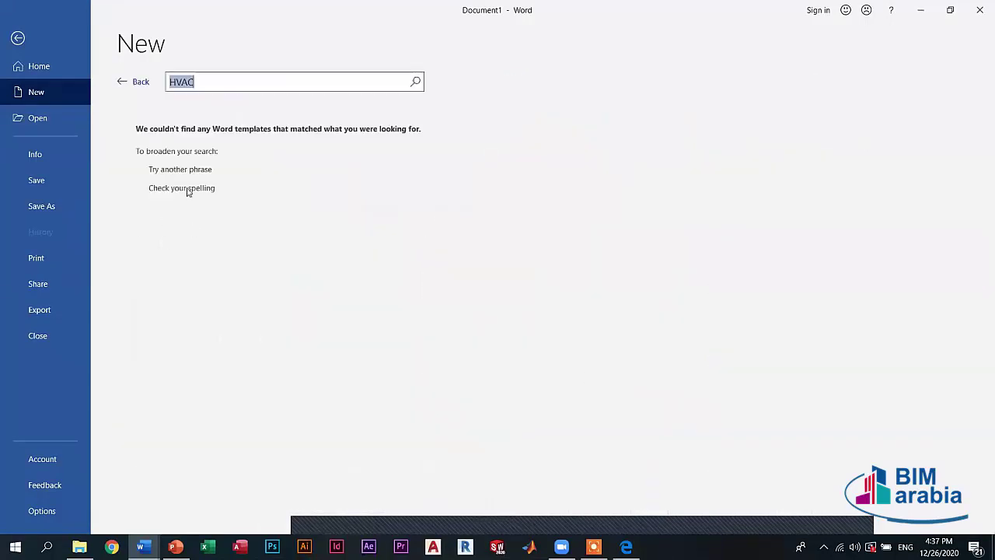
left_click(128, 82)
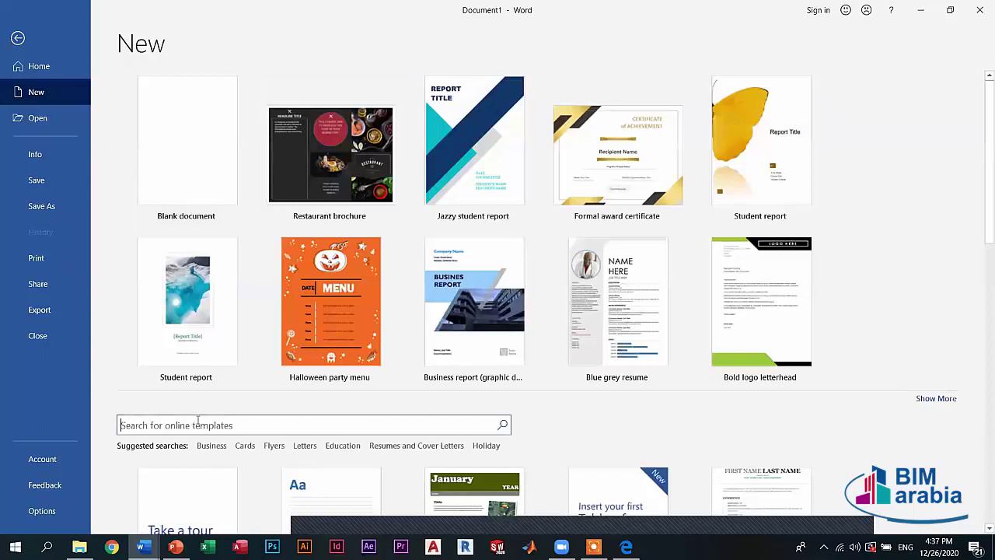
type("g")
key("BackSpace")
type("flowers")
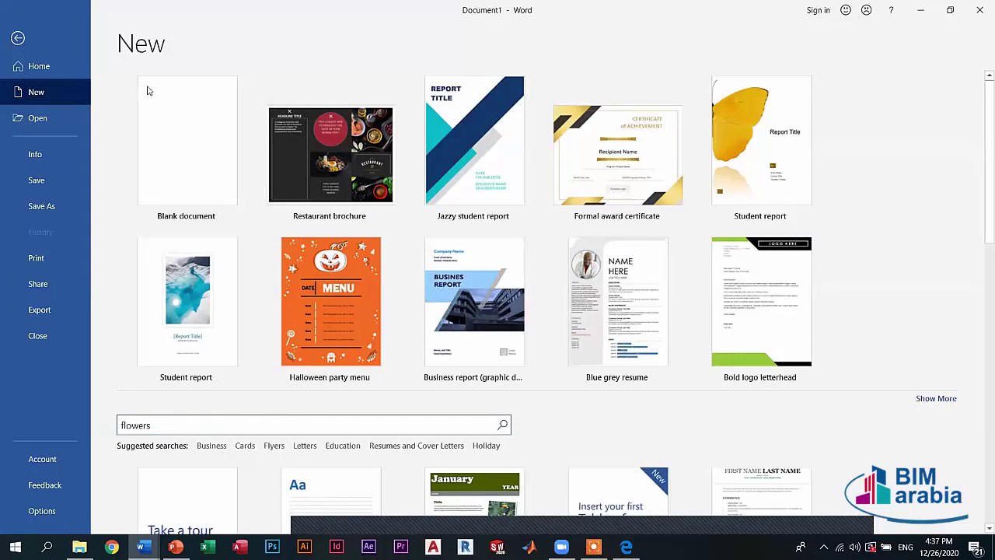
key("Return")
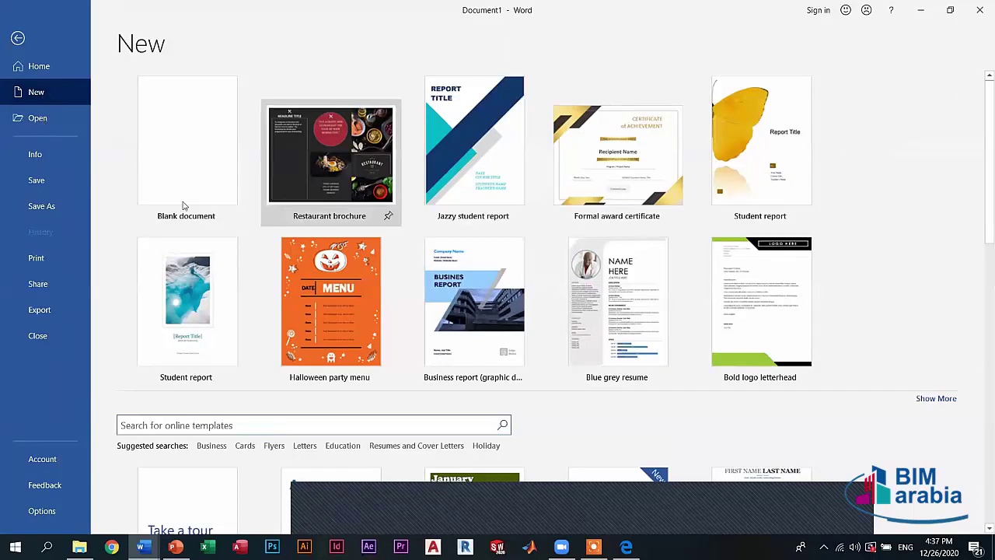
left_click(43, 93)
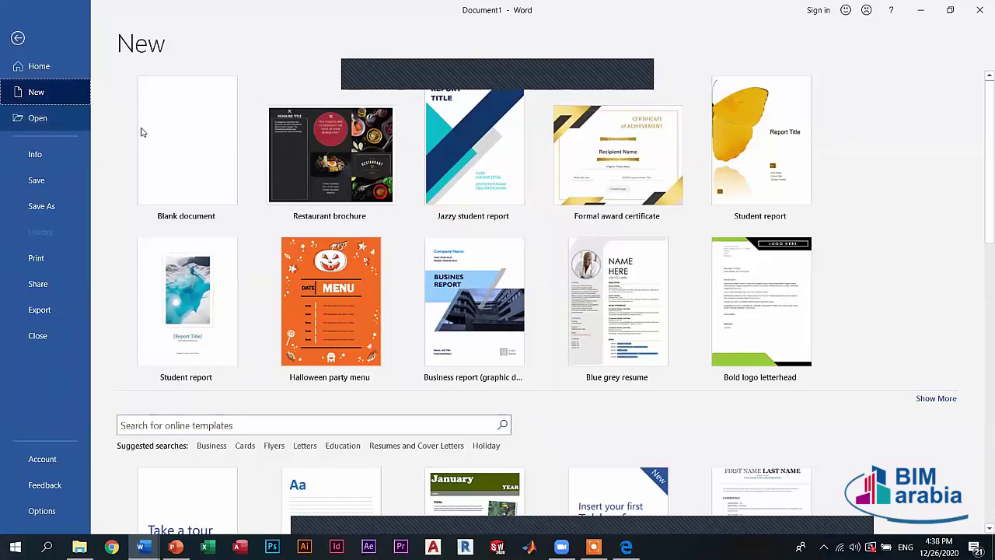
- Create a blank document, then open Techanical Reports.docx from the Desktop via Browse
left_click(191, 129)
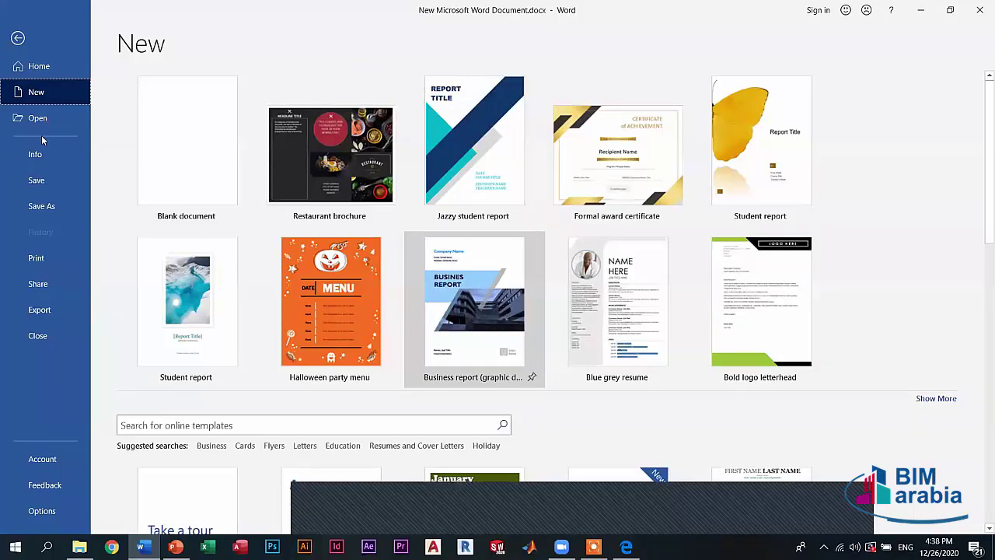
left_click(66, 125)
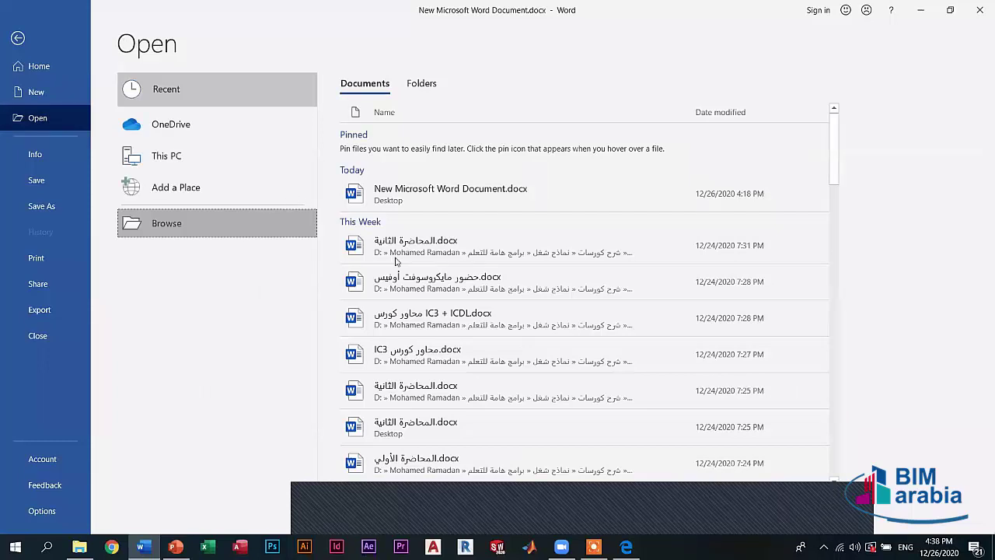
left_click(313, 222)
left_click(383, 289)
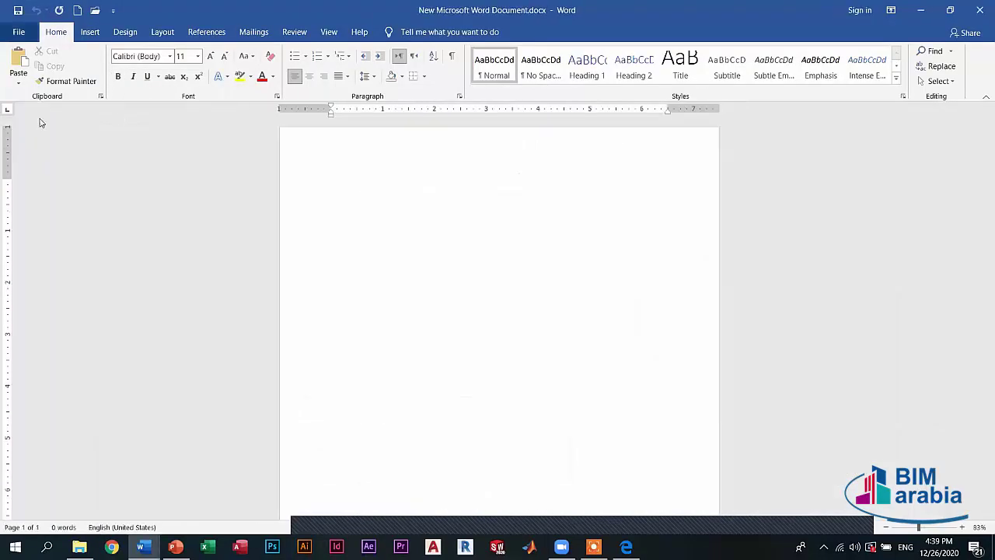
- On the Open page, choose Add a Place > OneDrive and cancel the sign-in window
left_click(18, 32)
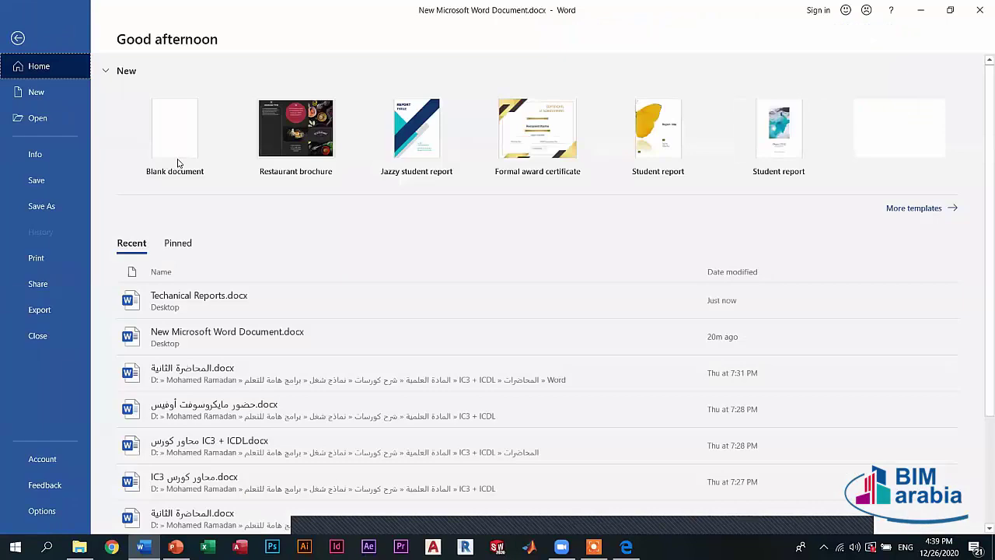
key("ctrl+o")
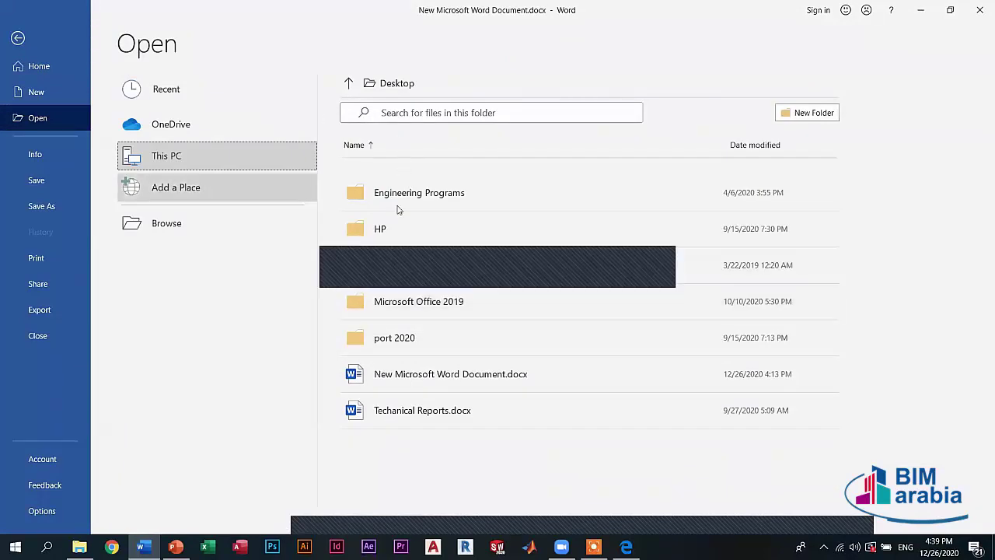
left_click(192, 199)
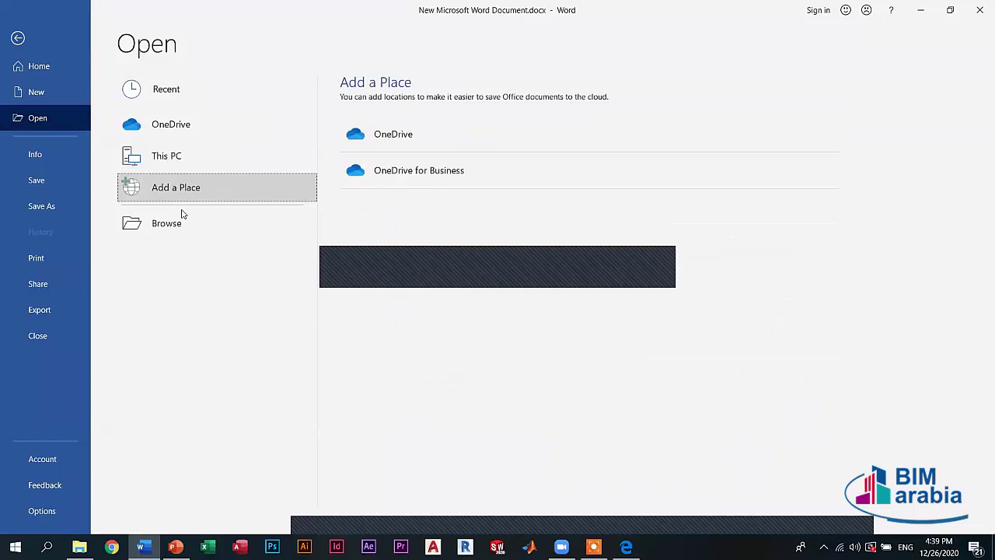
left_click(408, 158)
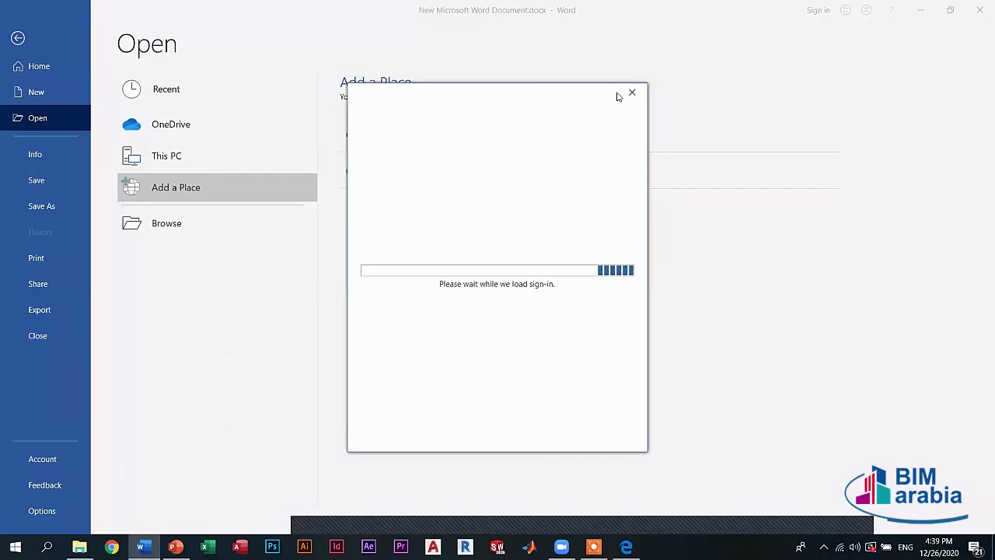
left_click(632, 93)
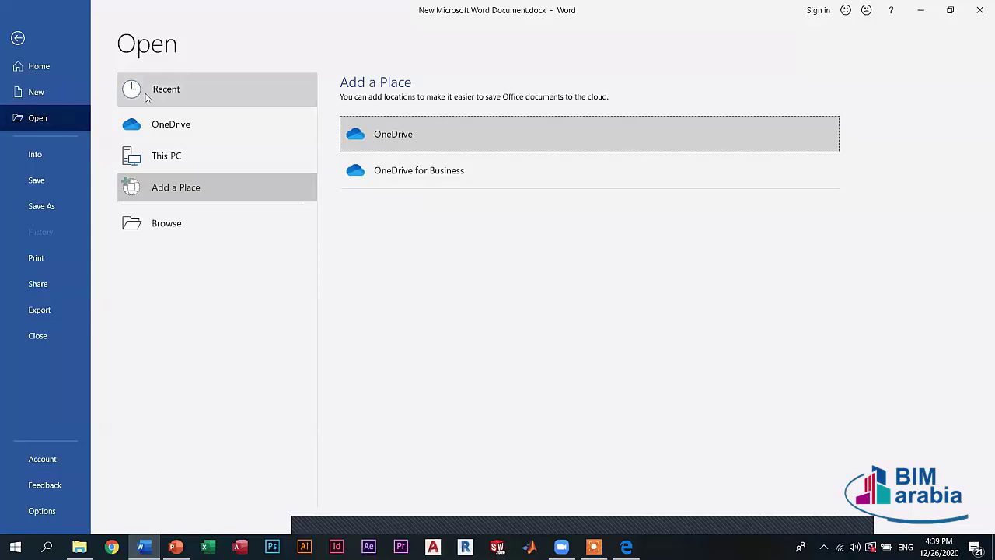
- Show the recent documents on the Open page and scroll through them
left_click(183, 99)
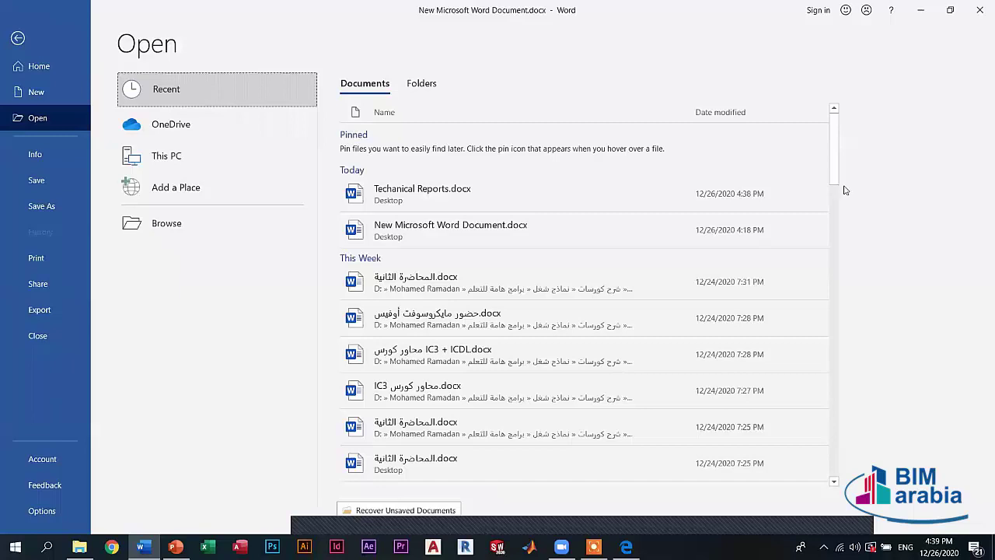
scroll(835, 389, "down", 3)
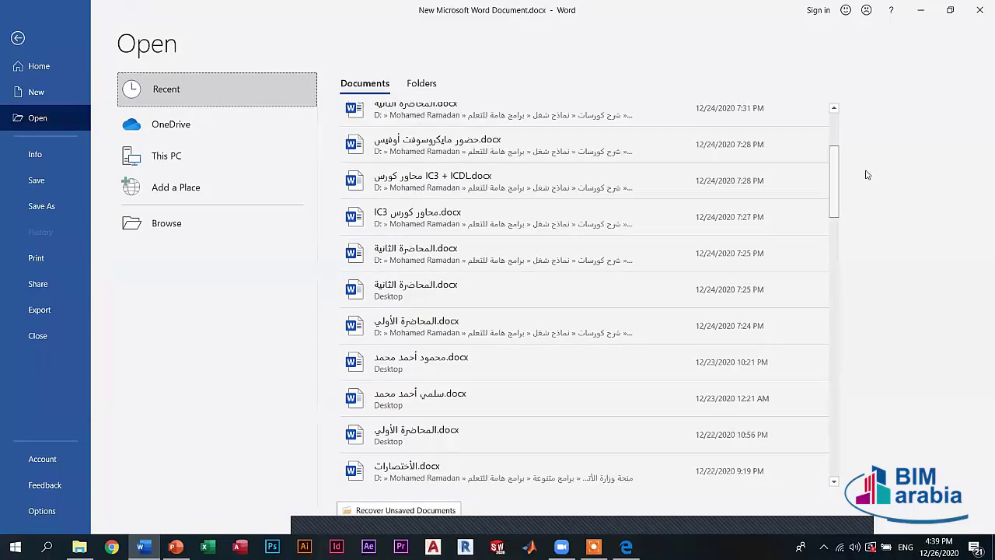
scroll(778, 174, "down", 10)
scroll(573, 243, "up", 5)
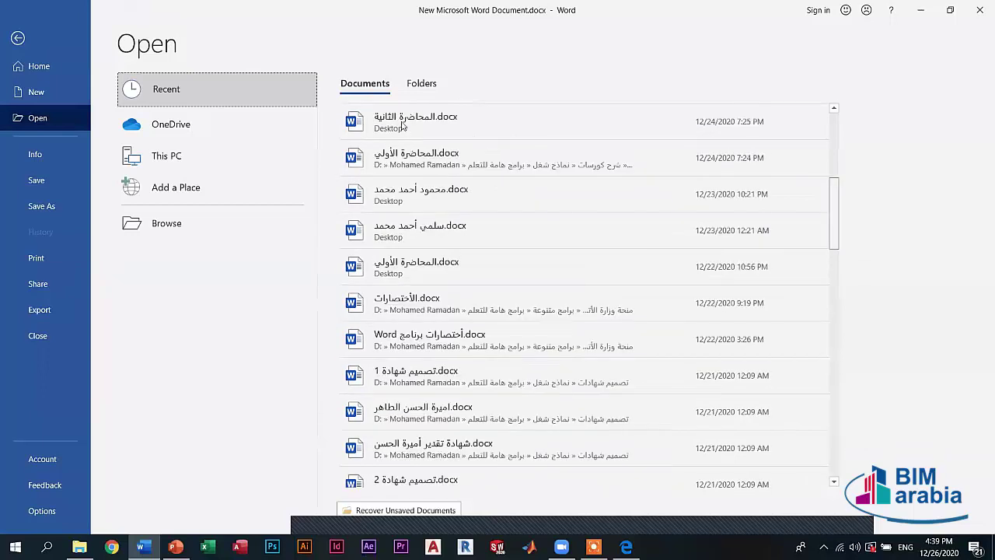
scroll(414, 148, "up", 5)
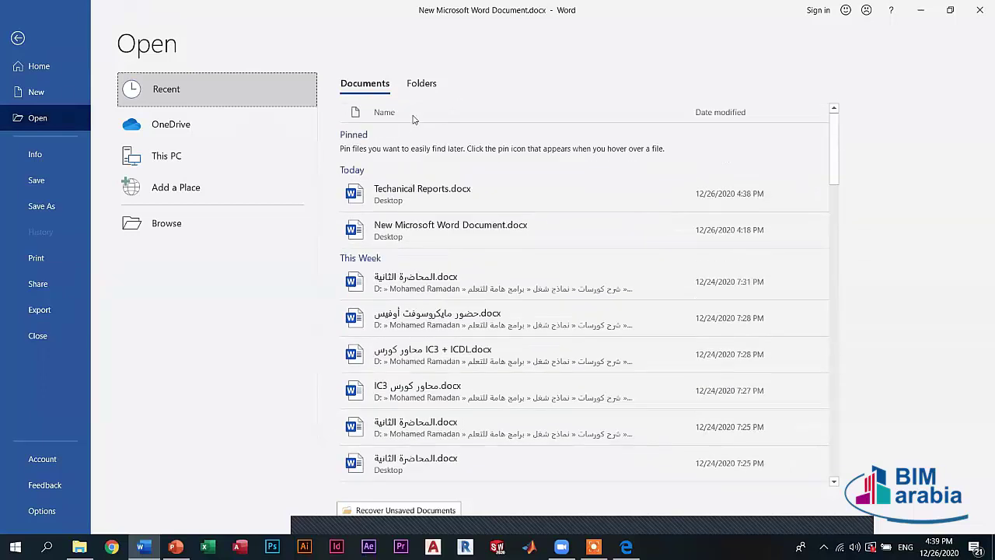
- Switch the Recent list to Folders and scroll back up to the top
left_click(422, 83)
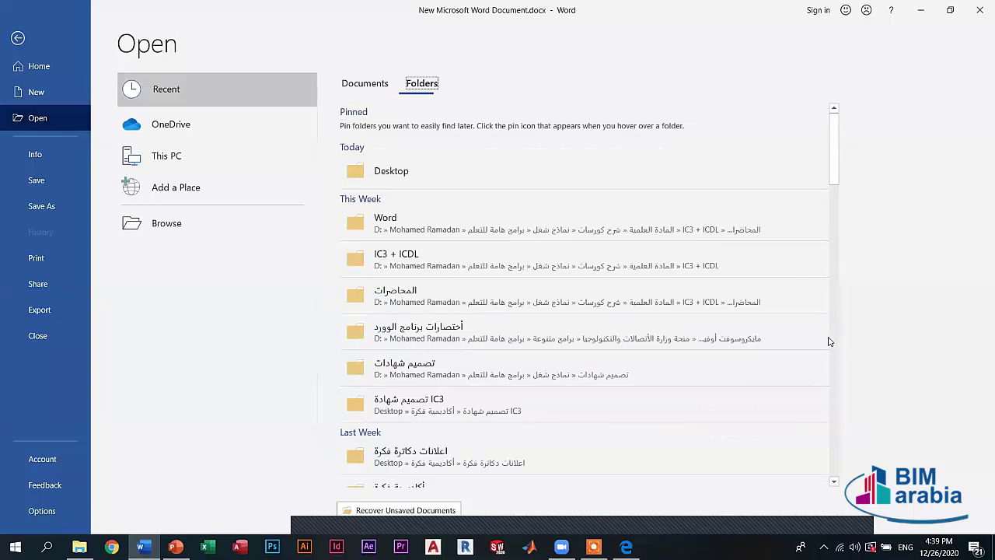
scroll(838, 179, "down", 10)
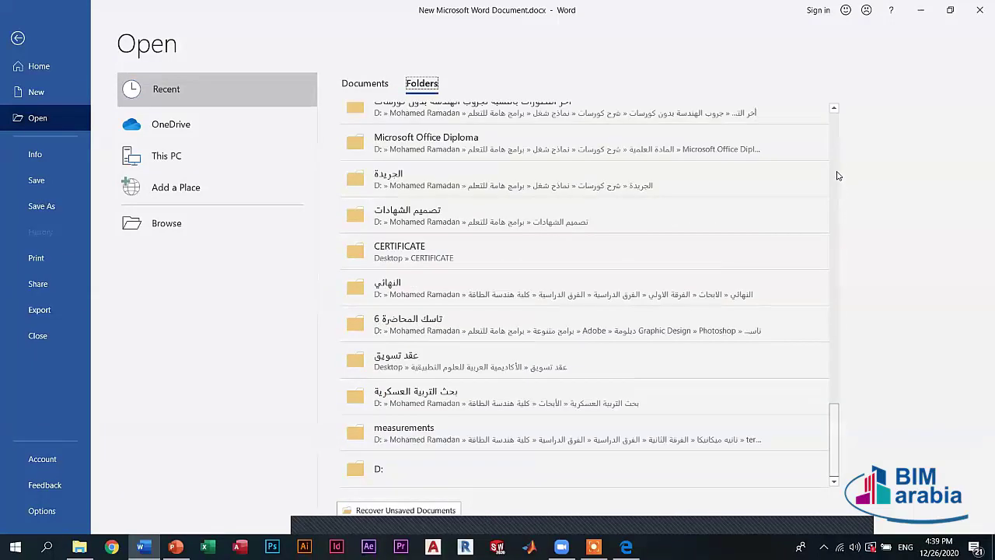
scroll(838, 165, "up", 5)
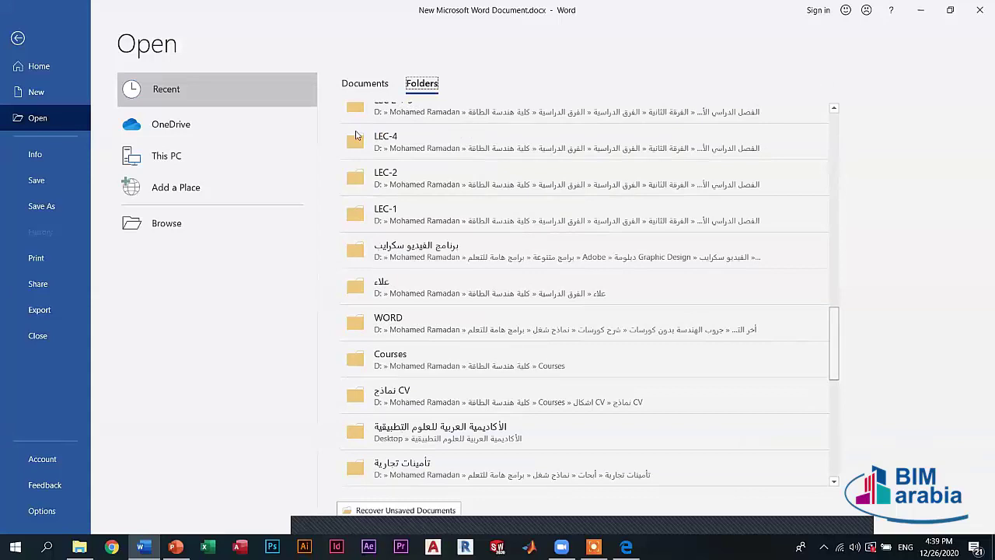
scroll(75, 174, "up", 2)
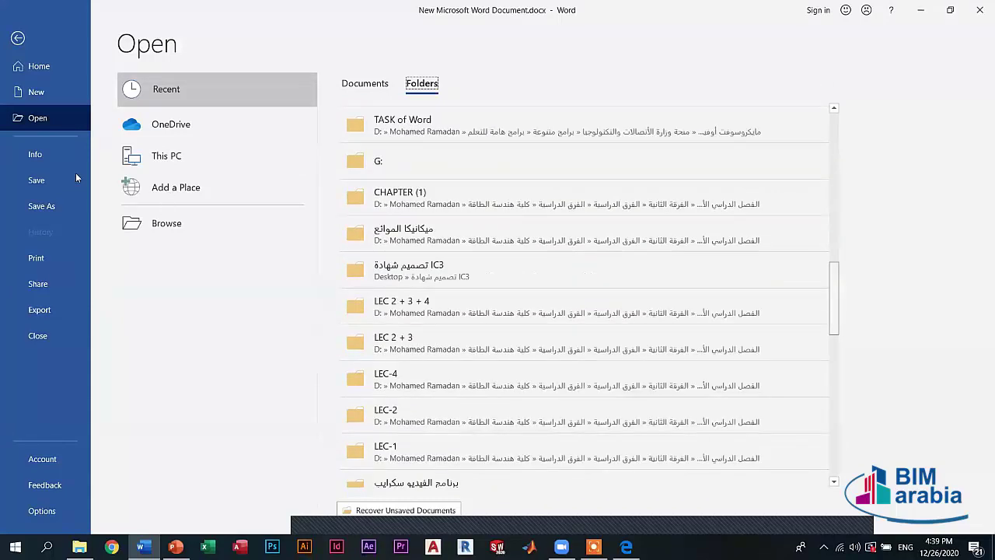
scroll(60, 158, "up", 3)
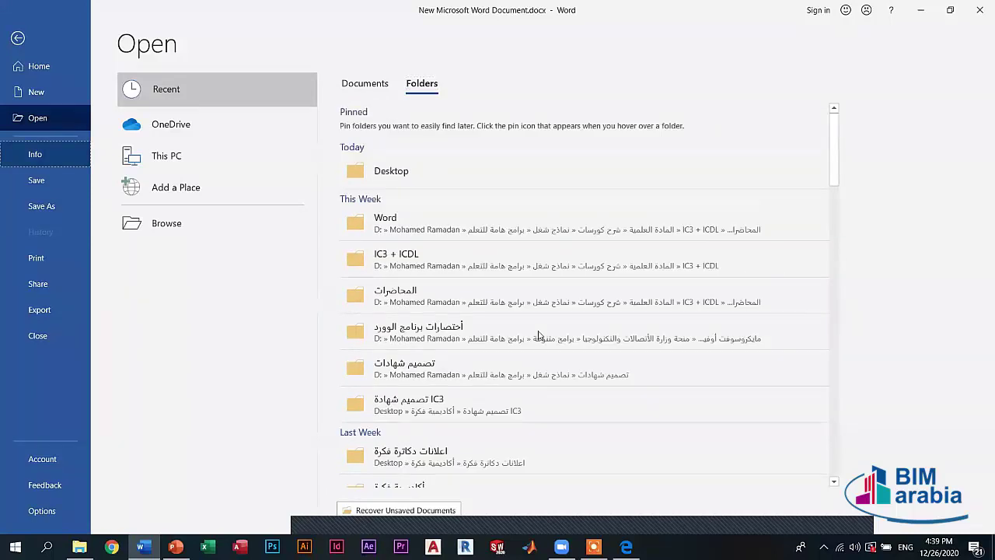
- Bring up the Info page and click into the Comments property, leaving it empty
key("Return")
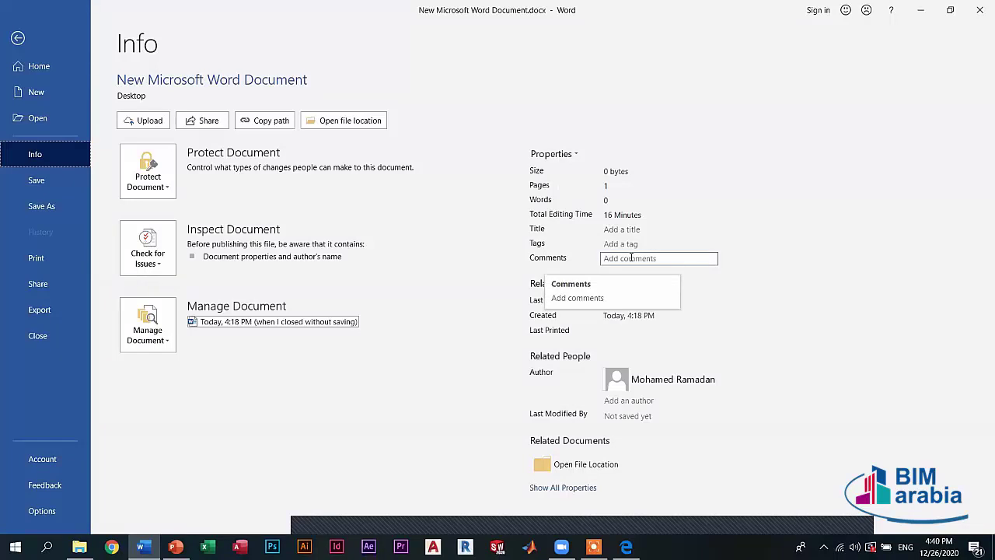
left_click(635, 261)
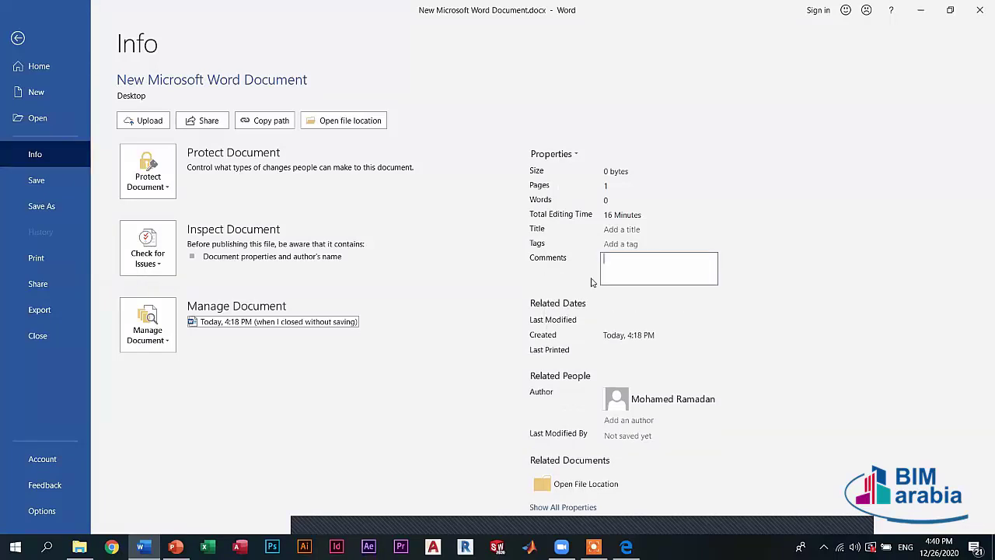
left_click(536, 280)
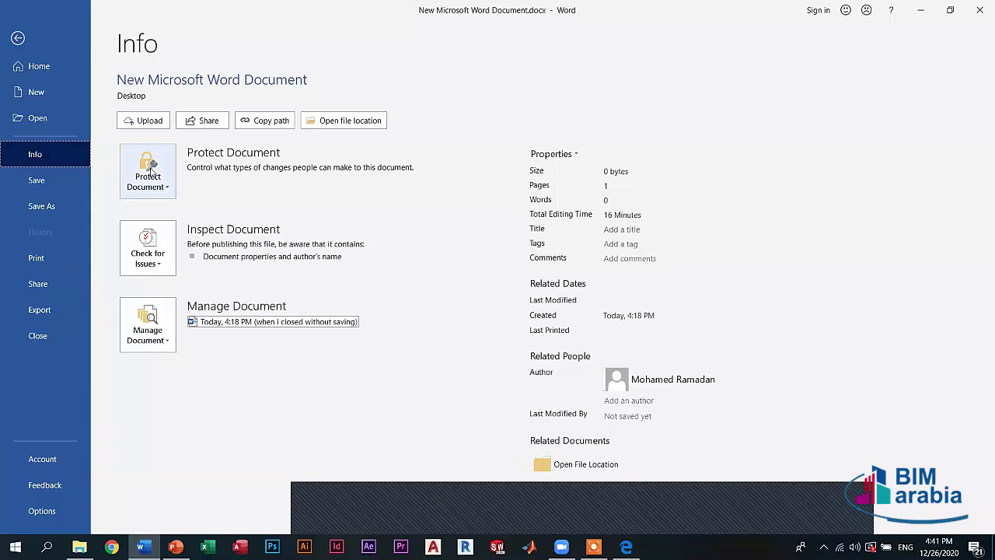
- Encrypt the document with a password, confirm it, and return to the document
left_click(150, 171)
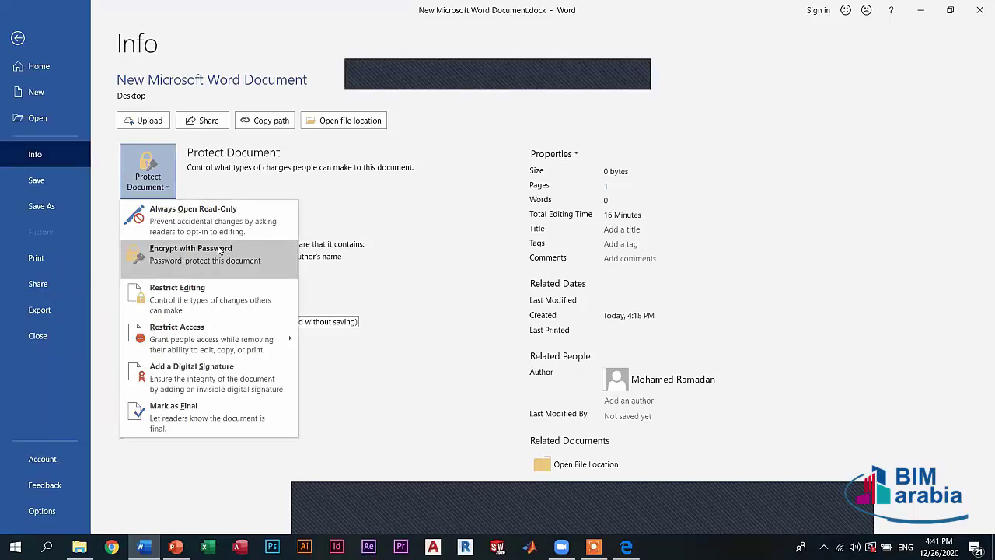
left_click(179, 251)
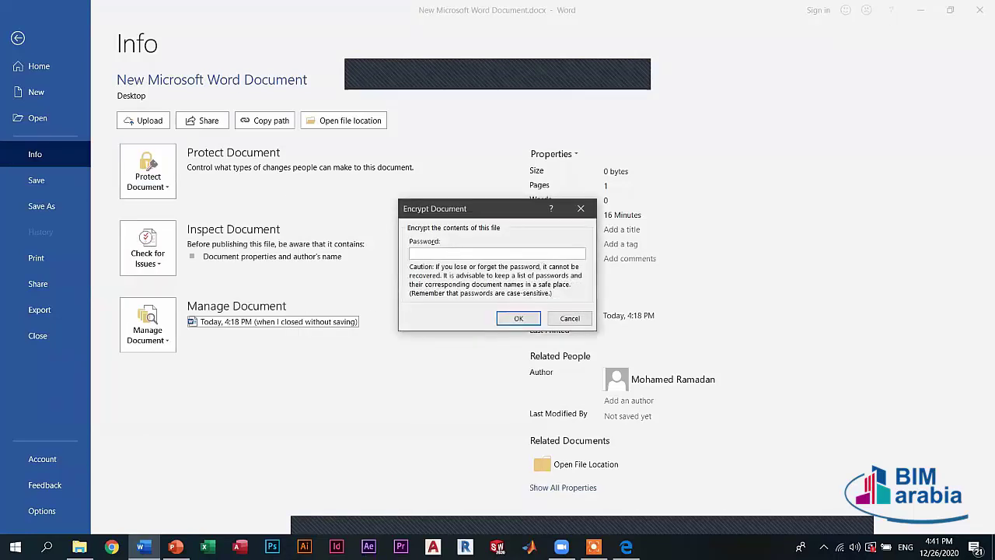
type("123456")
key("Return")
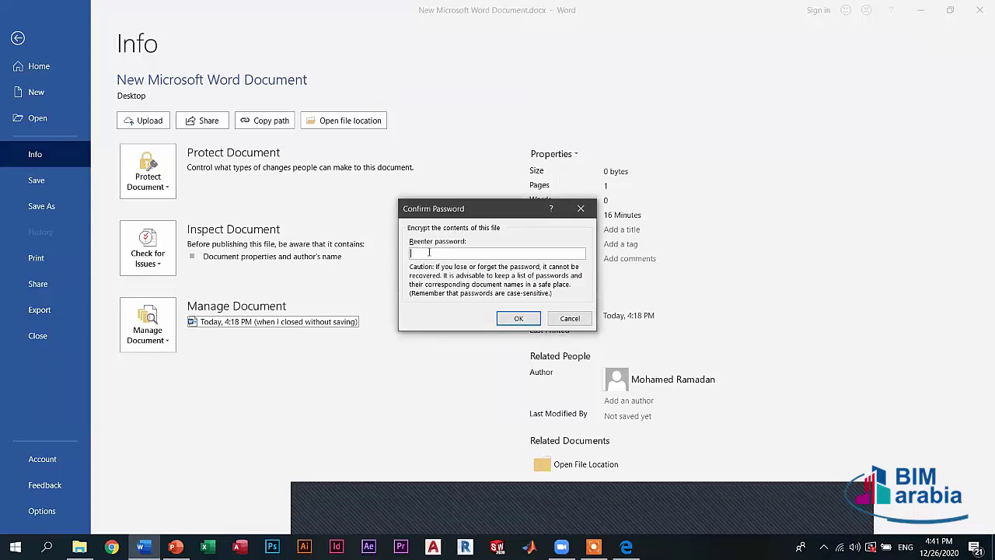
type("•••••")
left_click(517, 317)
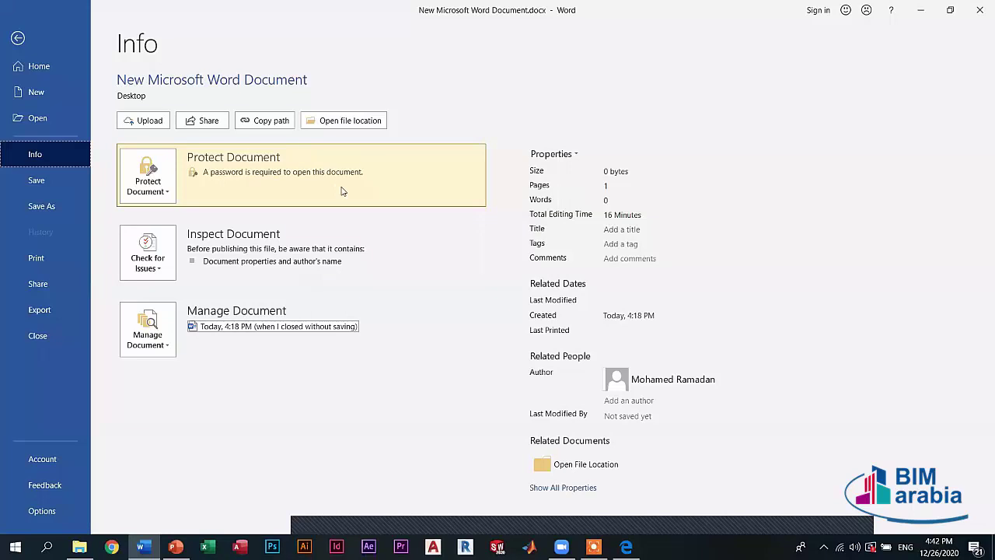
key("Escape")
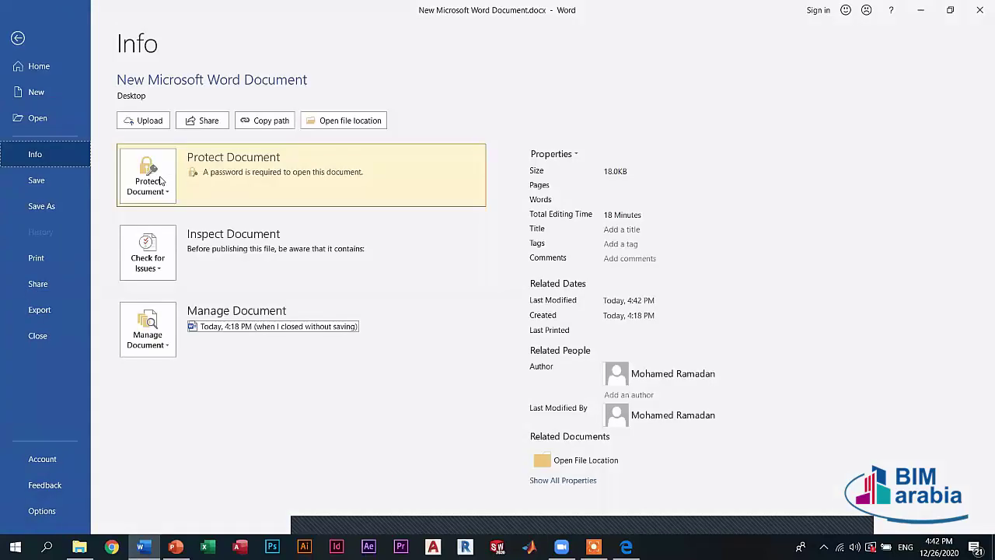
- Re-enter and confirm the document's opening password through Encrypt with Password
left_click(157, 187)
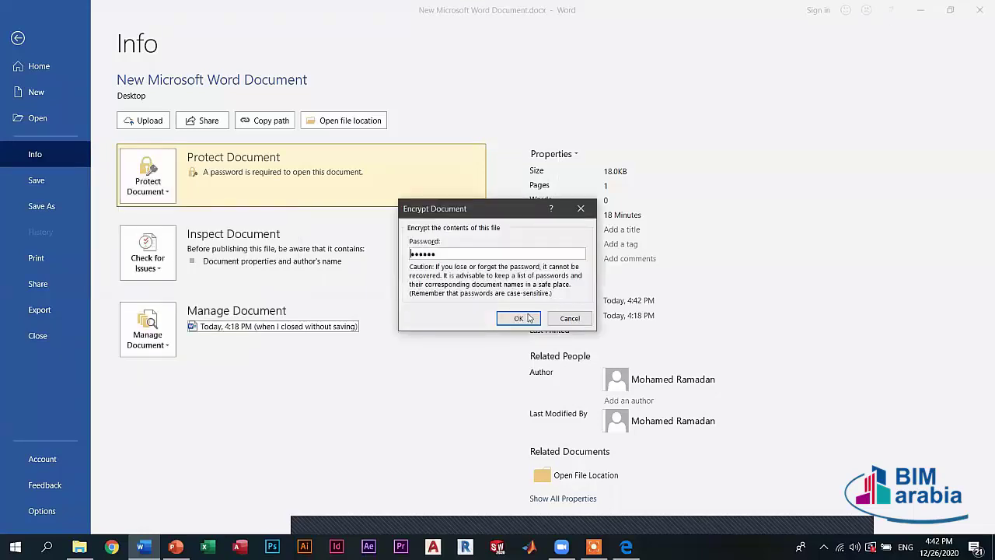
left_click(518, 318)
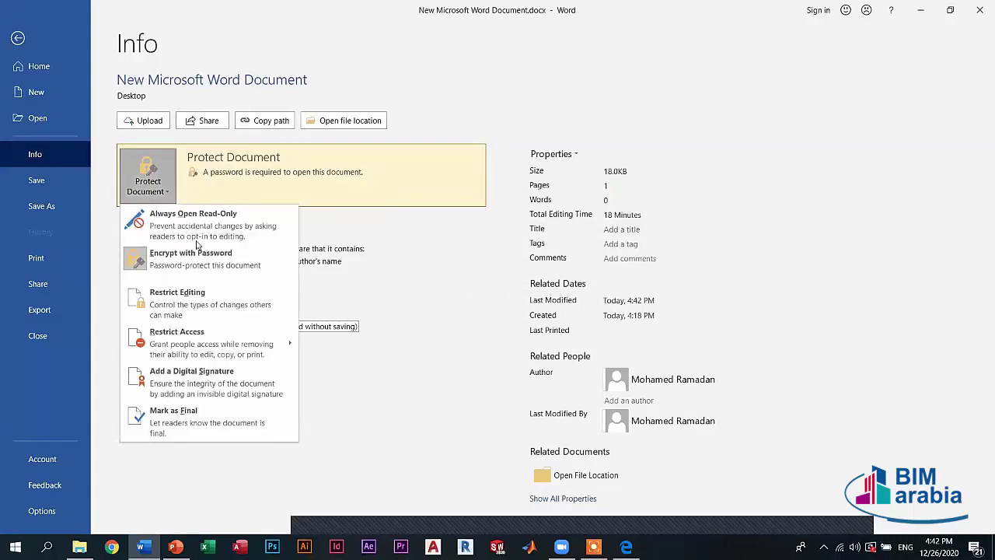
left_click(194, 255)
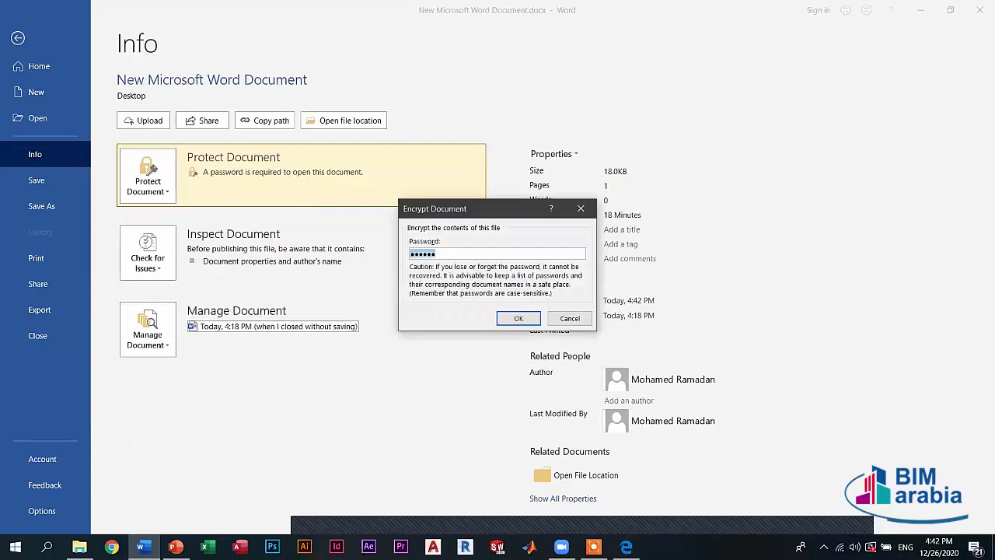
key("Return")
type("123456")
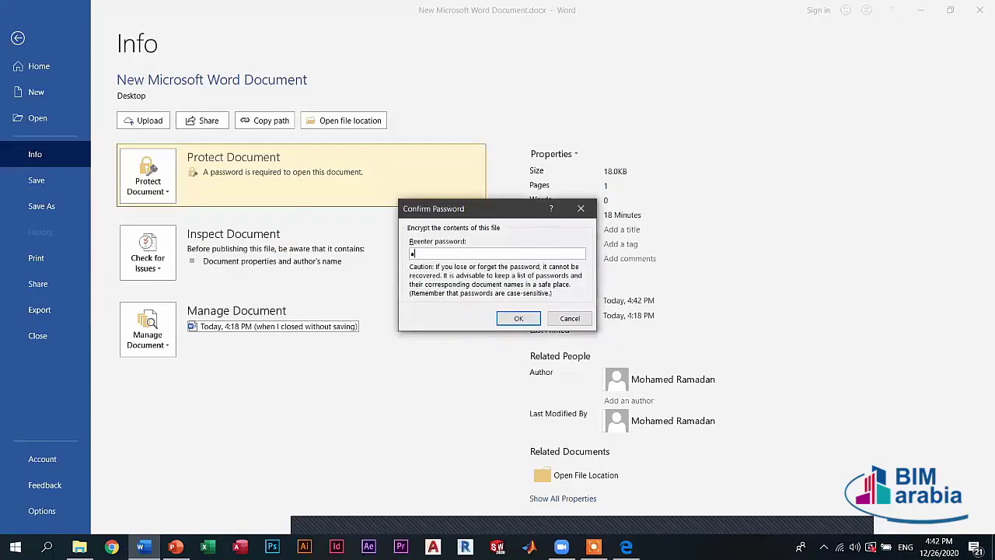
left_click(521, 315)
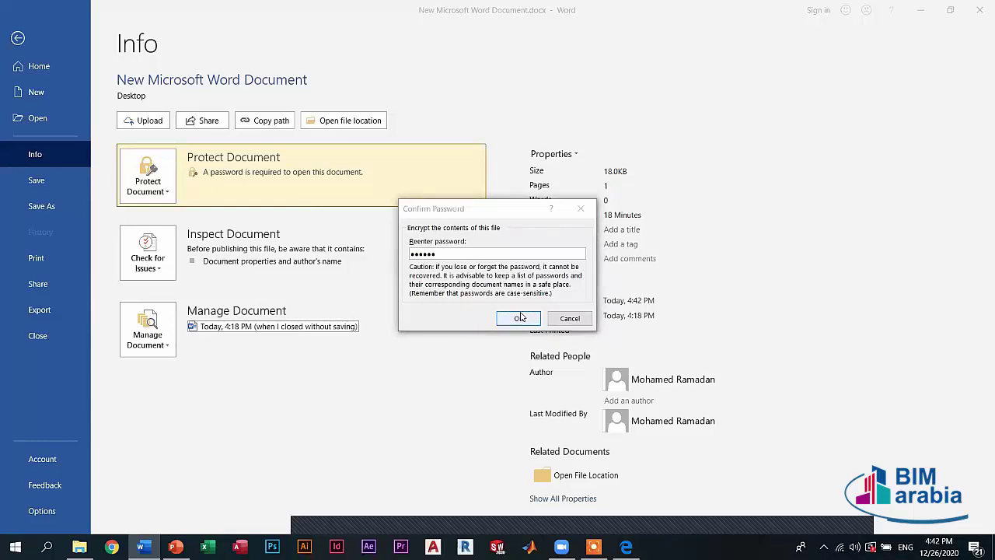
left_click(500, 303)
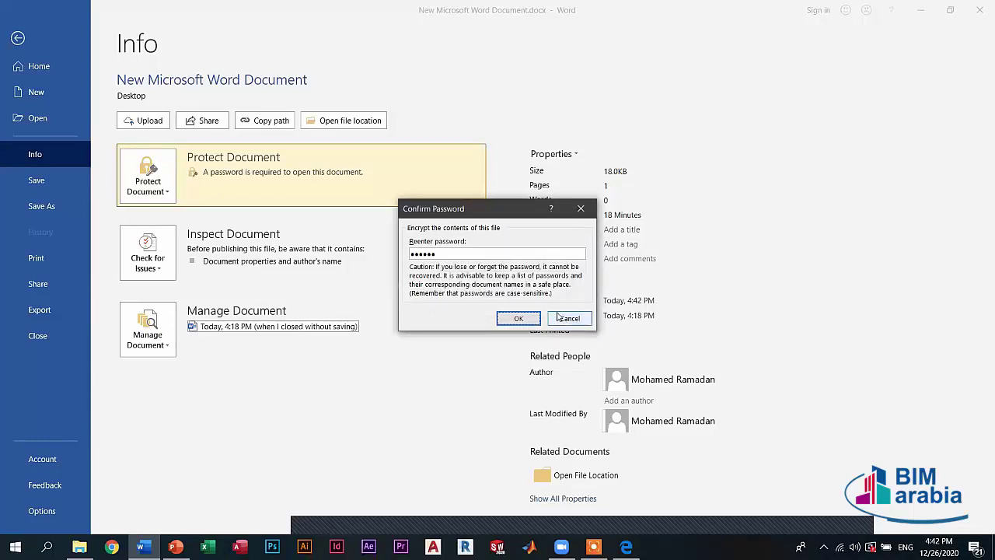
left_click(566, 319)
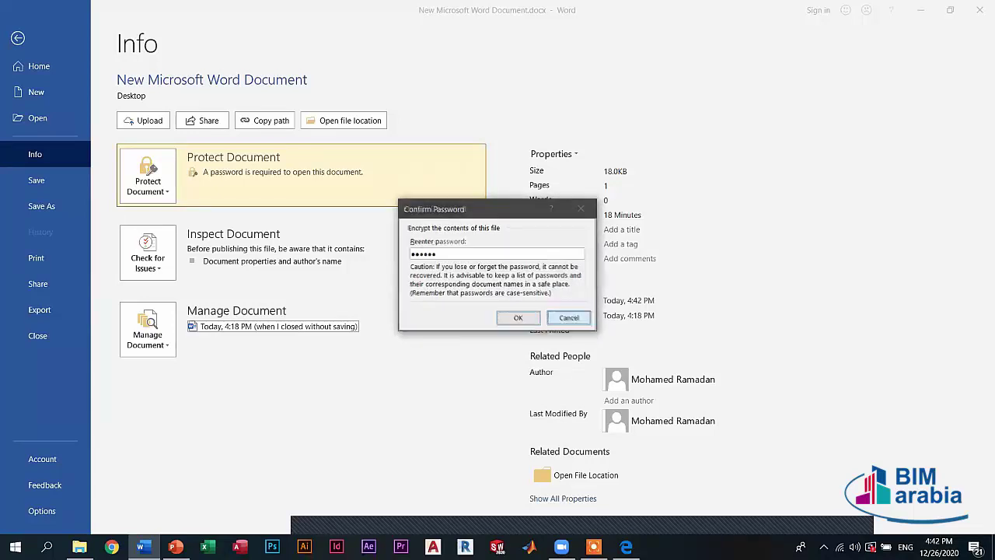
type("1234")
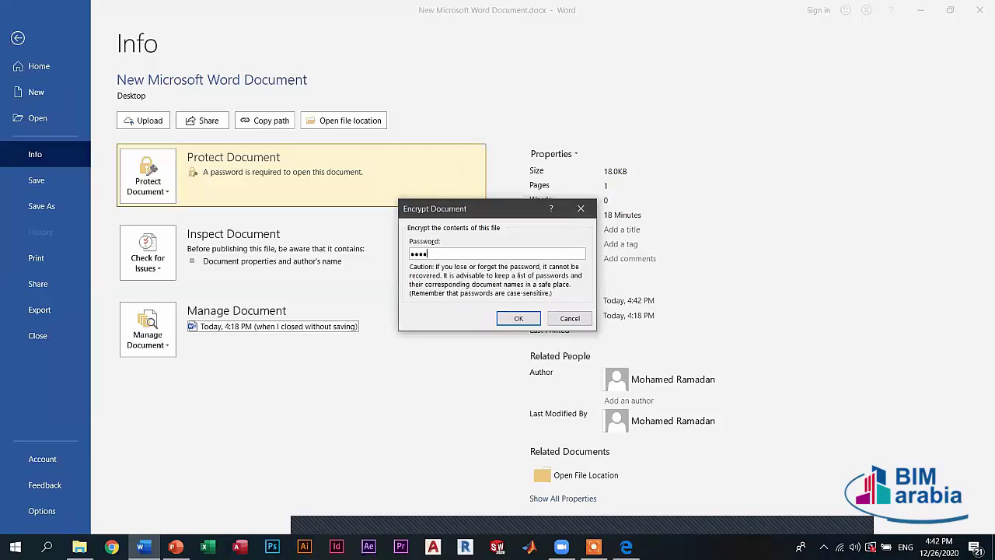
type("56")
left_click(518, 319)
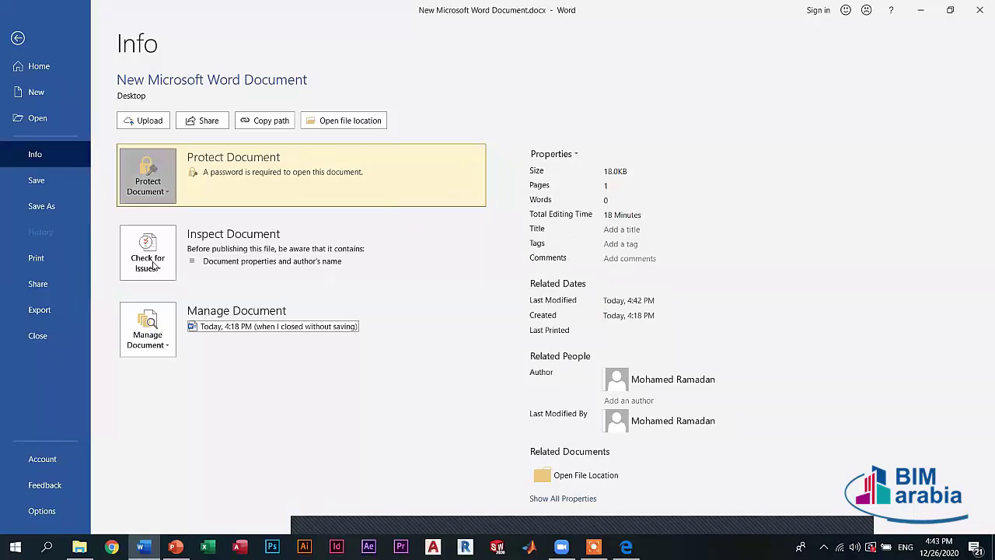
- Start another Encrypt with Password and cancel it without changes
left_click(147, 177)
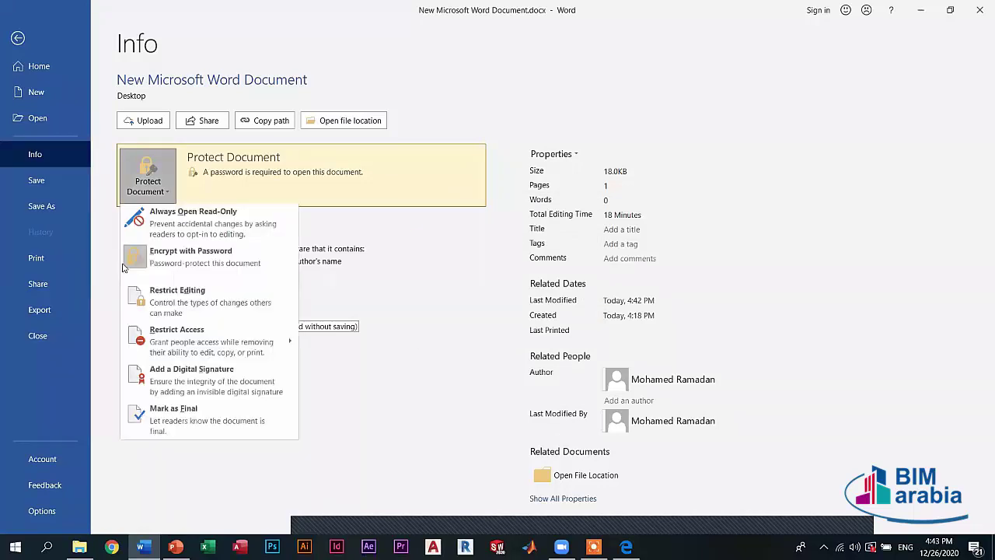
left_click(243, 259)
type("12")
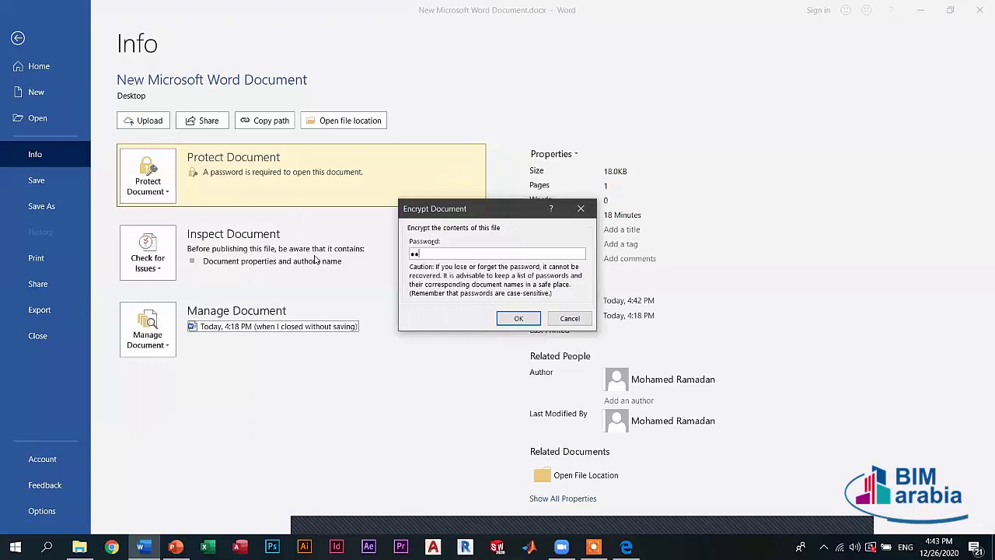
type("3")
key("Escape")
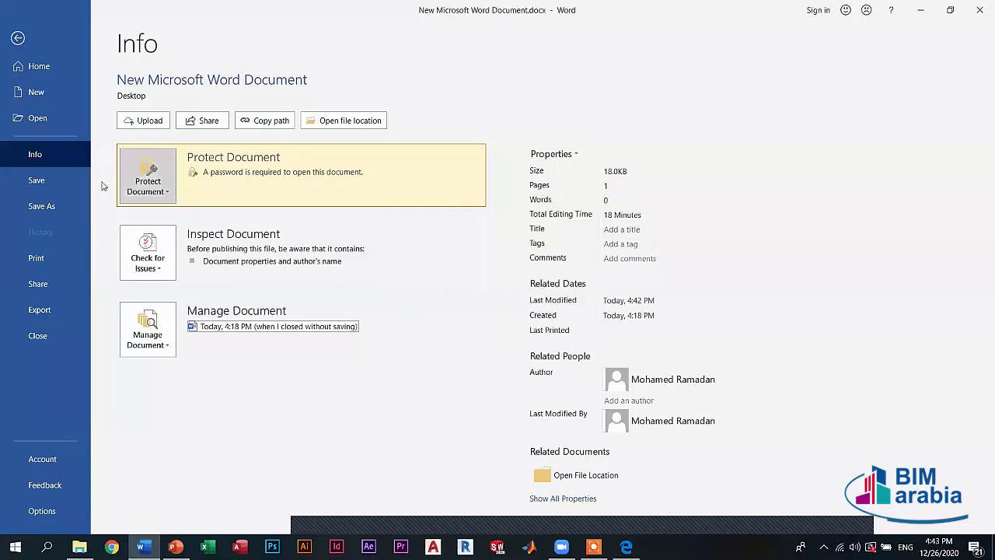
- Set the opening password once more and return to the blank document
left_click(166, 195)
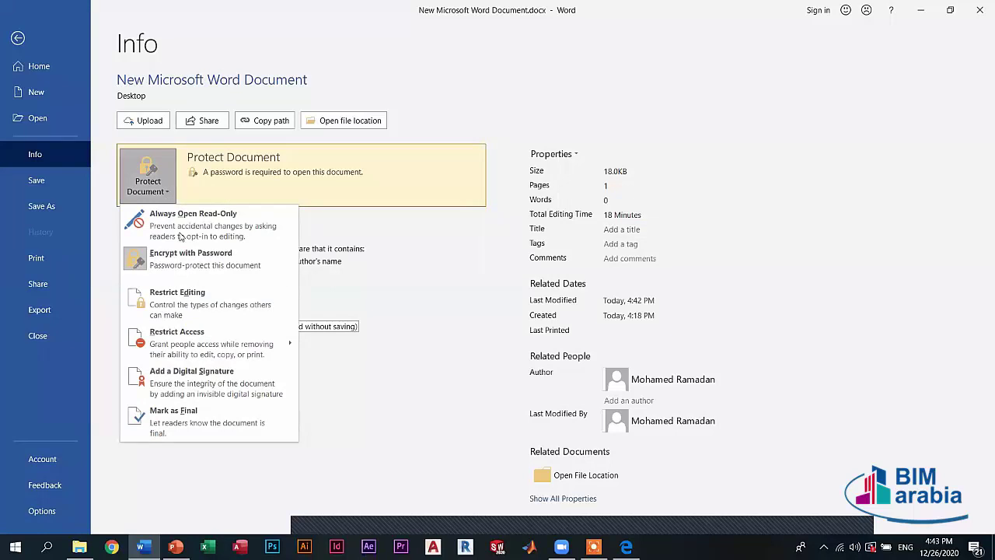
left_click(184, 259)
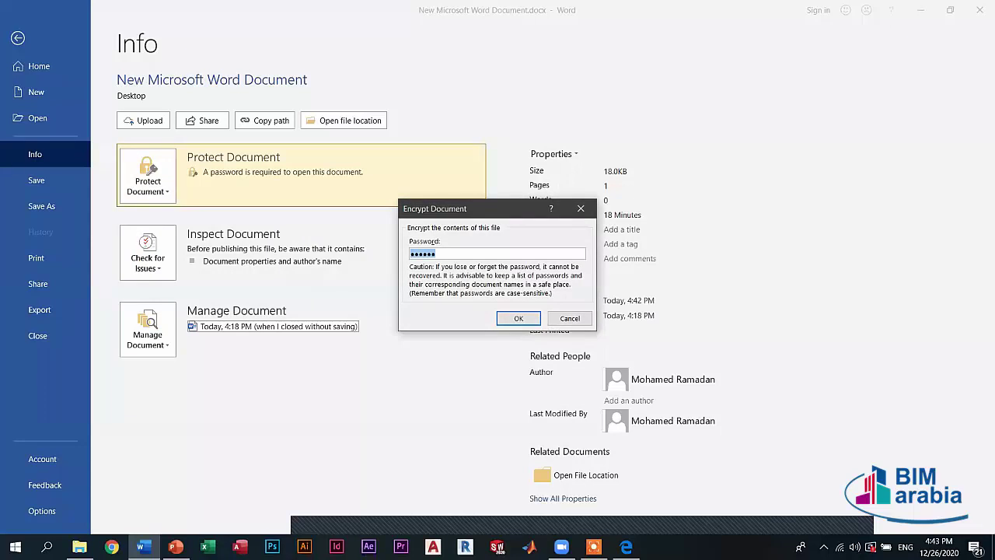
type("123456")
key("Return")
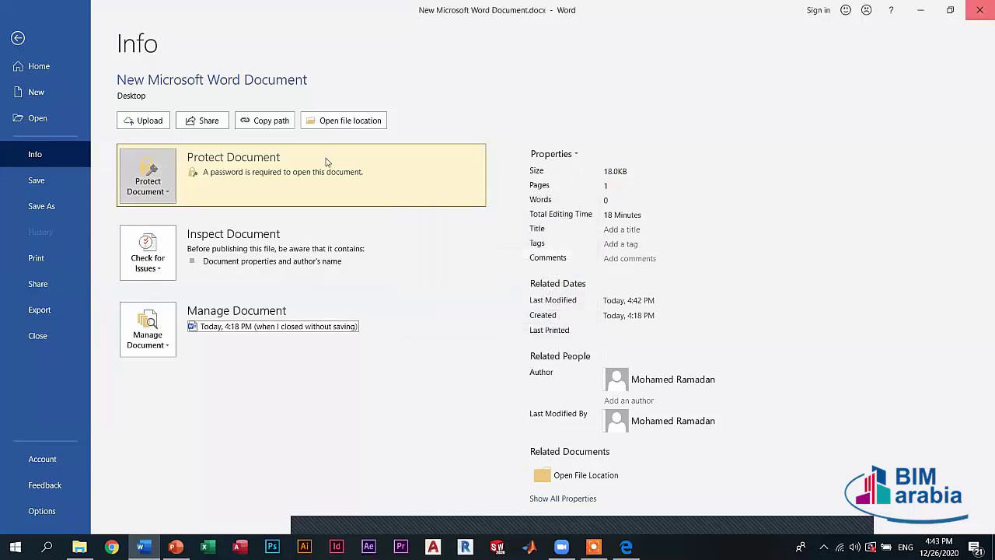
key("Escape")
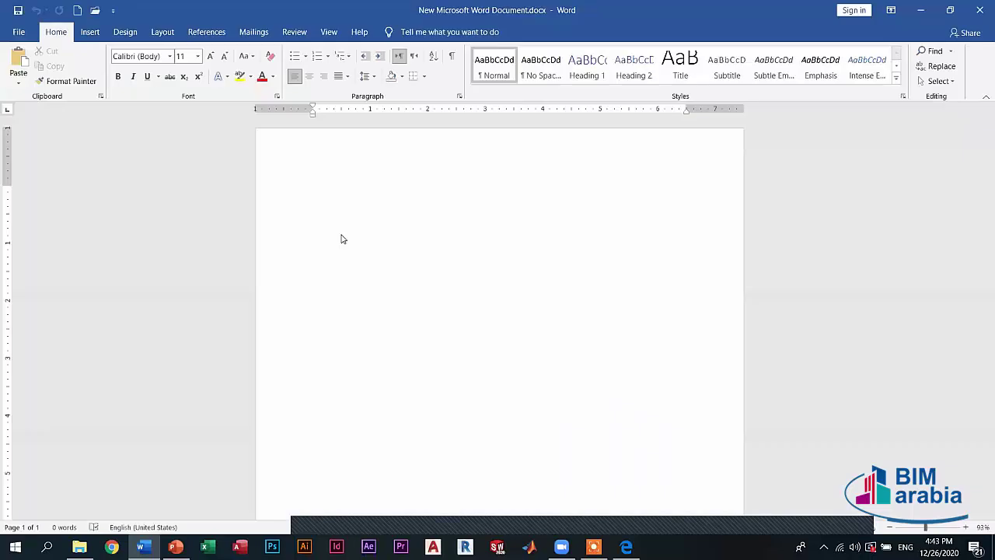
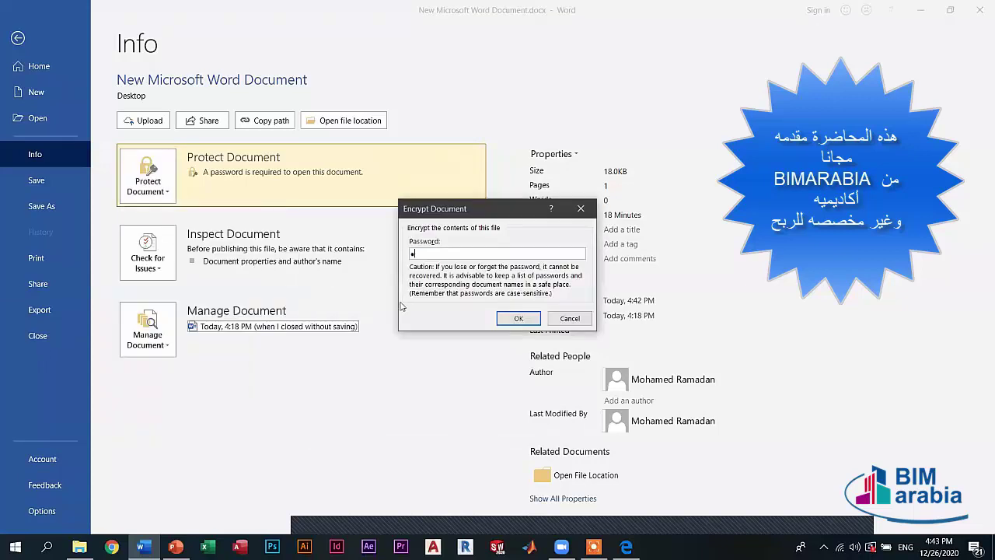
- Enter a document password, then reopen Encrypt with Password and dismiss the dialog
type("23456")
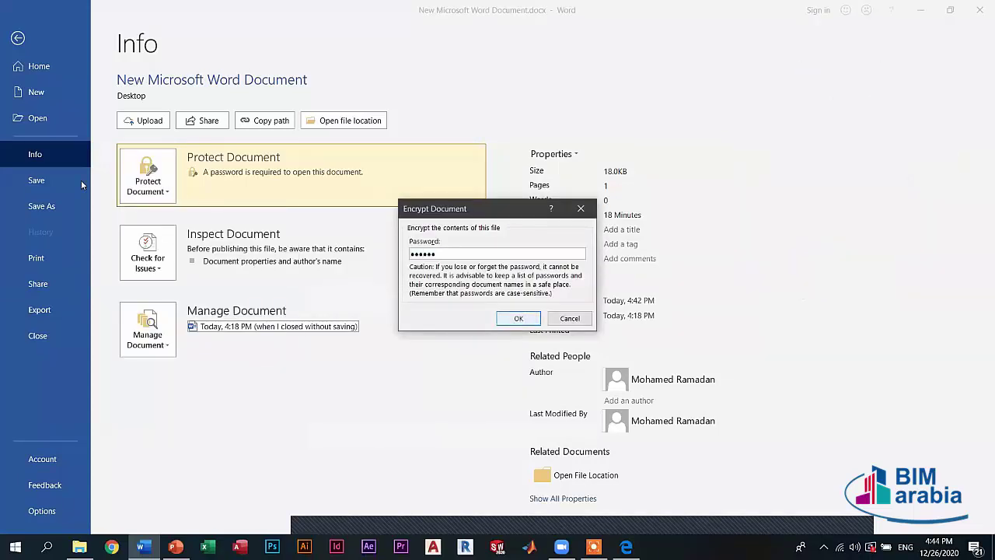
key("Escape")
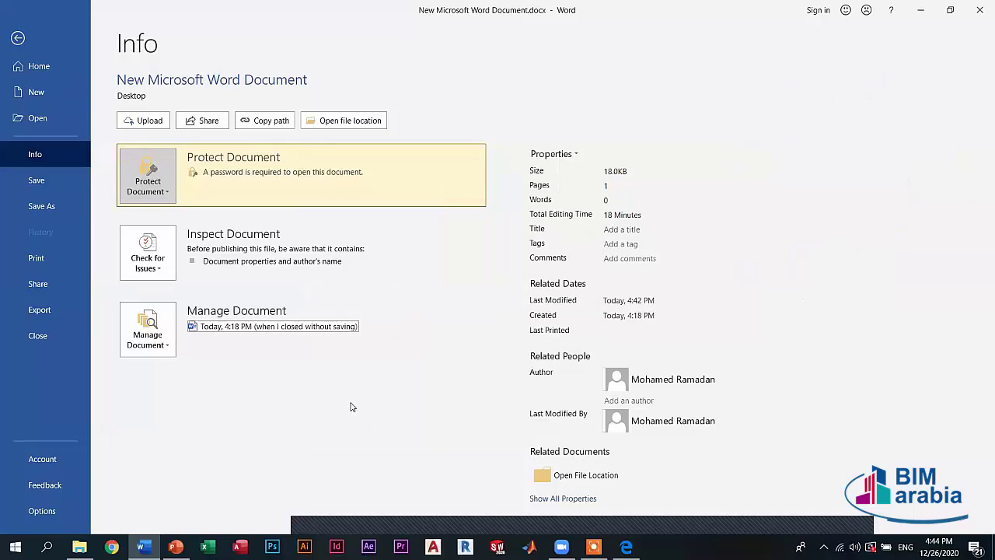
left_click(153, 192)
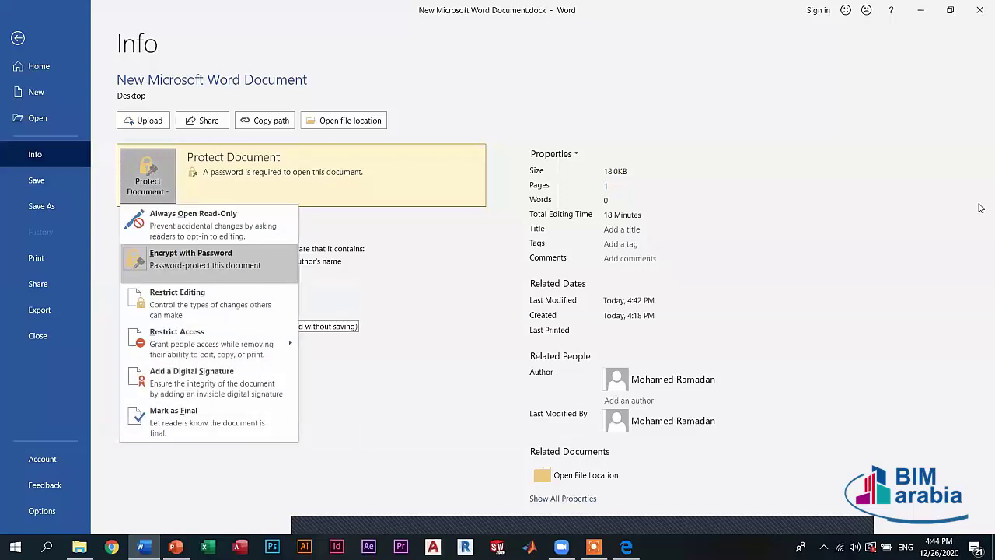
left_click(349, 207)
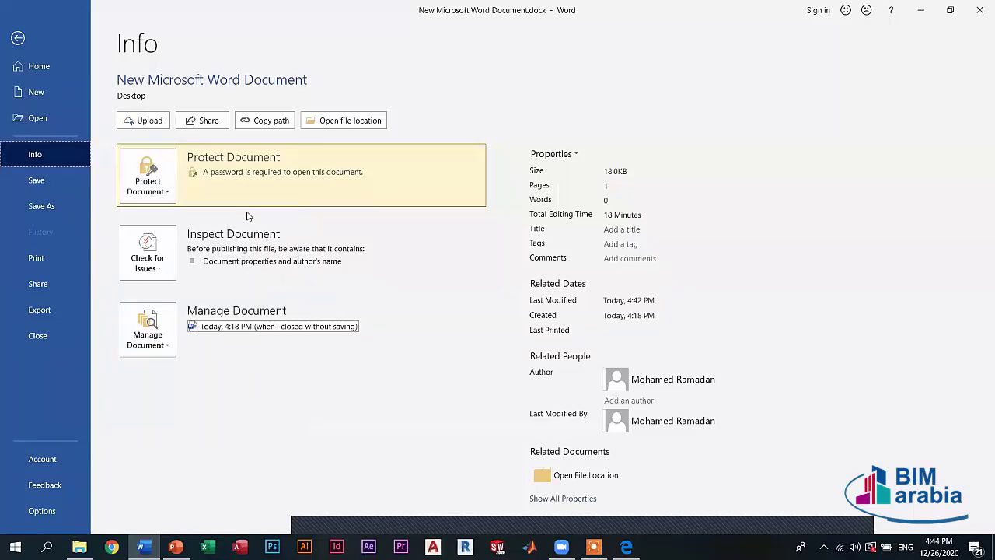
left_click(154, 180)
left_click(204, 258)
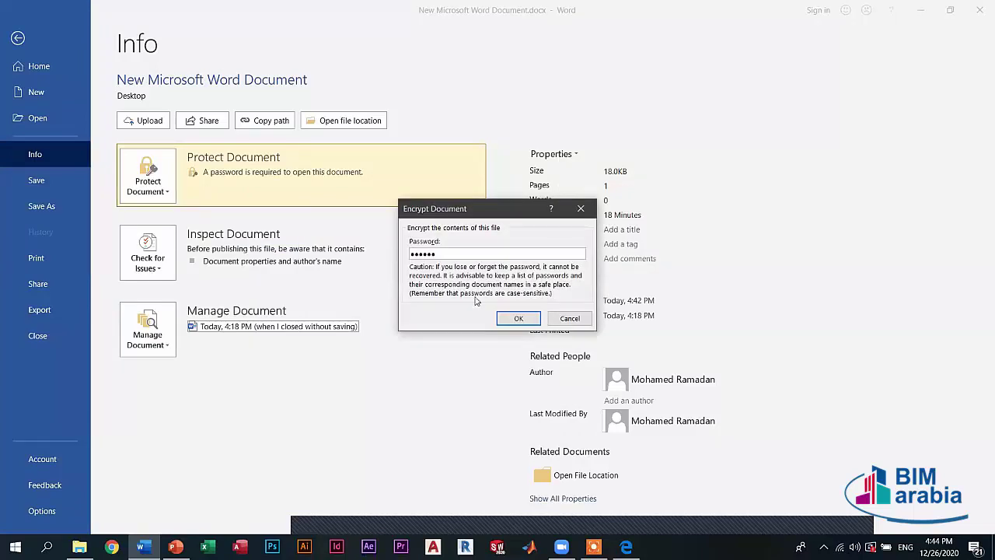
key("ctrl+a")
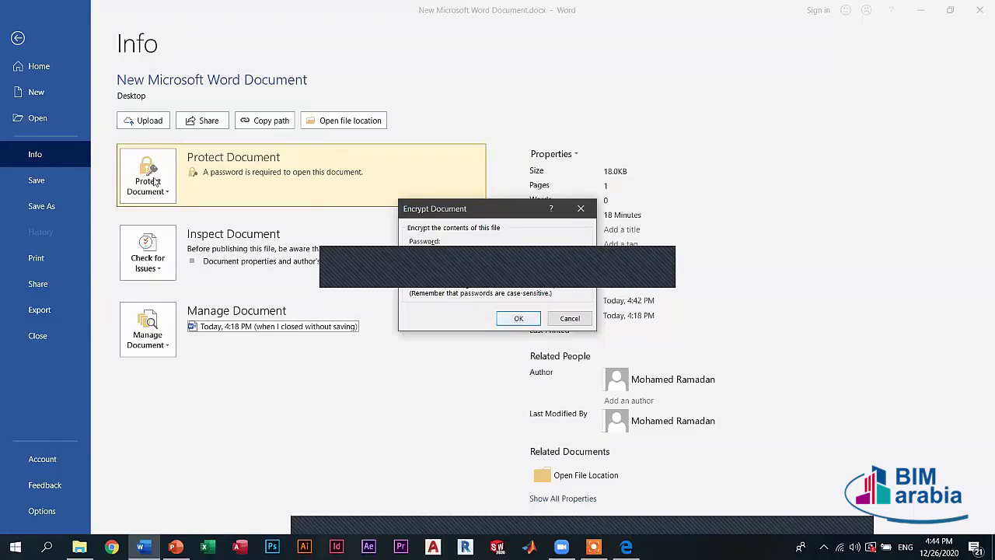
key("Return")
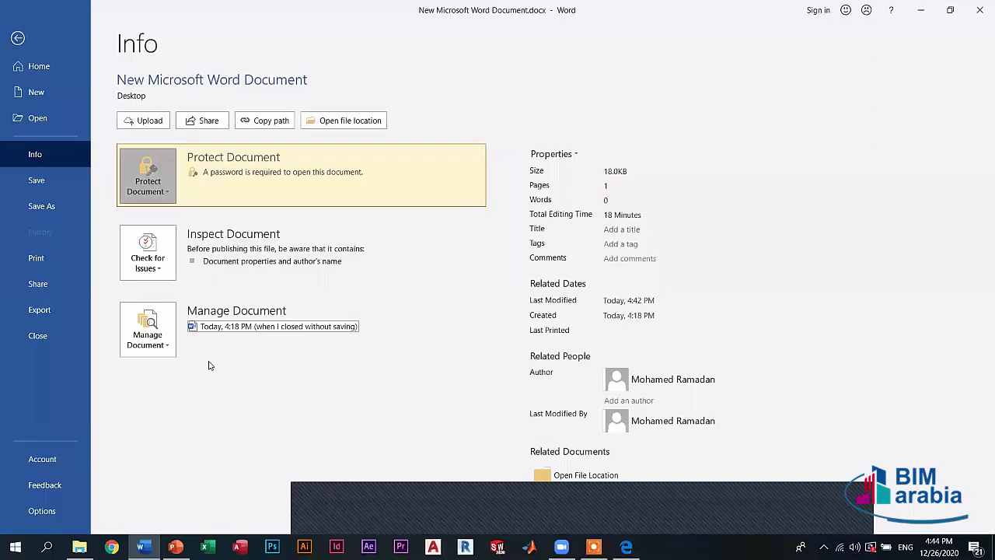
- Open the Restrict Editing pane, then go to the File home page
left_click(148, 177)
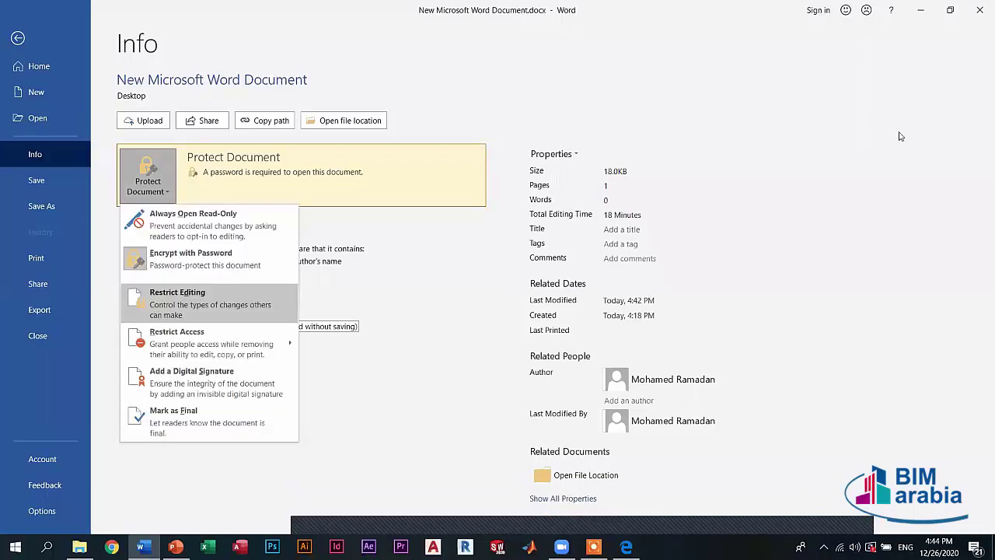
key("Return")
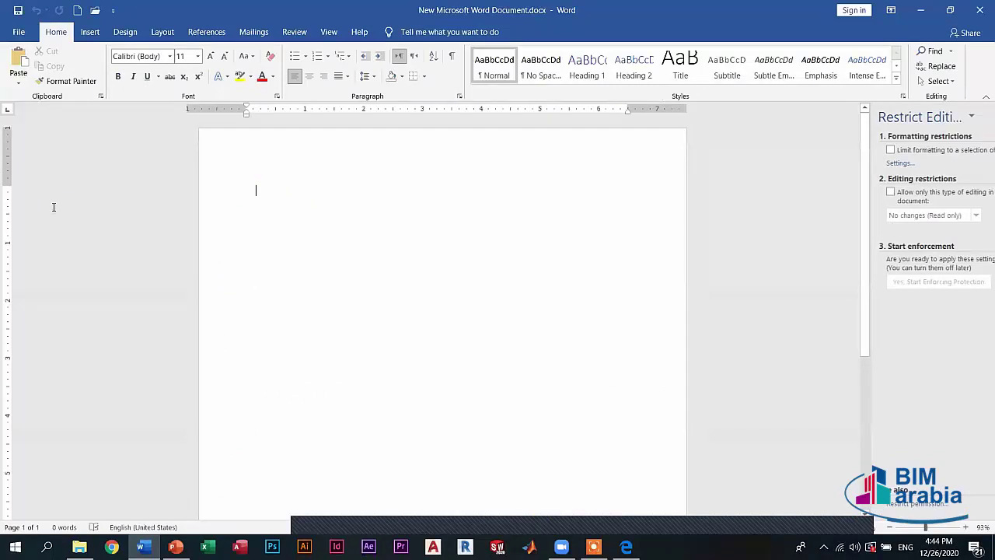
key("alt+f")
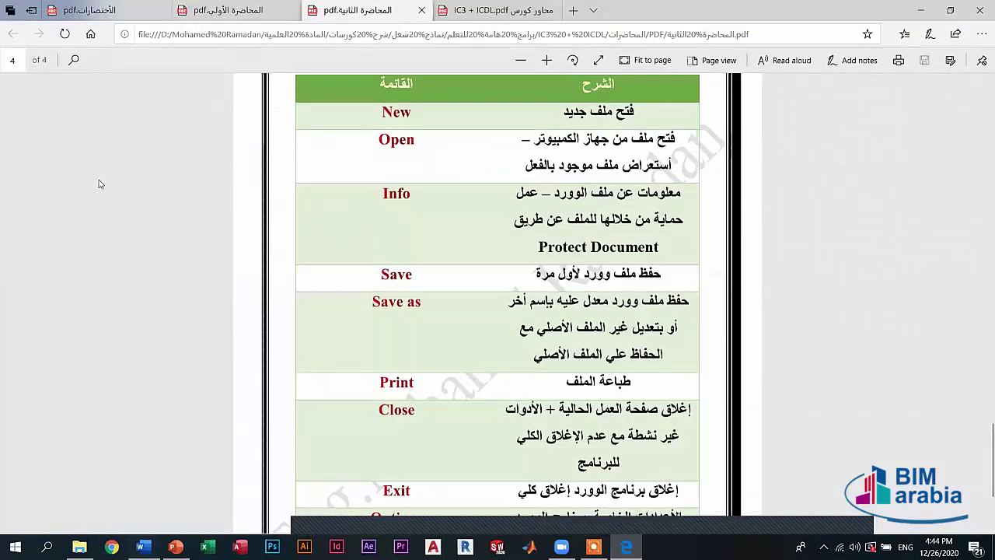
key("alt+Tab")
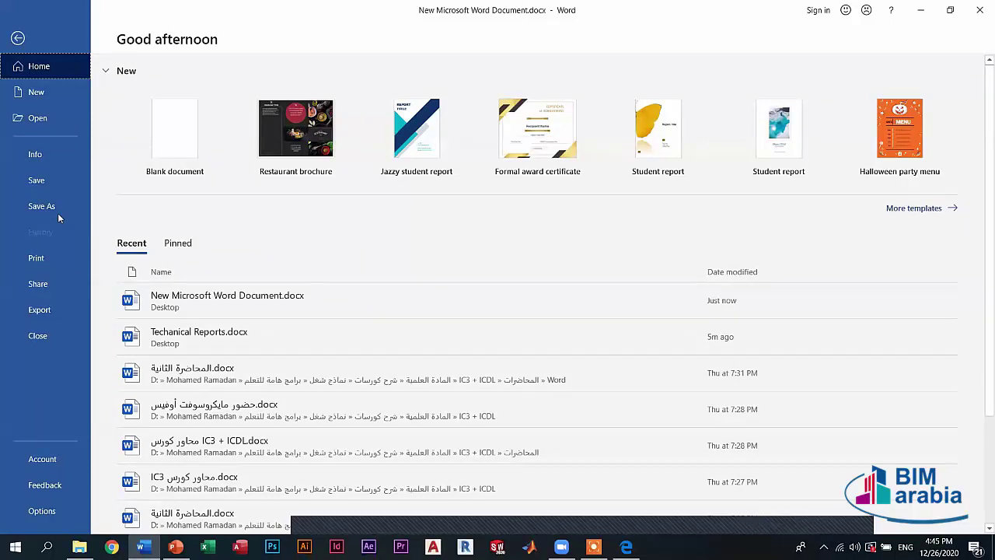
- Save the document to the Desktop as word.docx and minimize Word to reveal the PDF
left_click(60, 208)
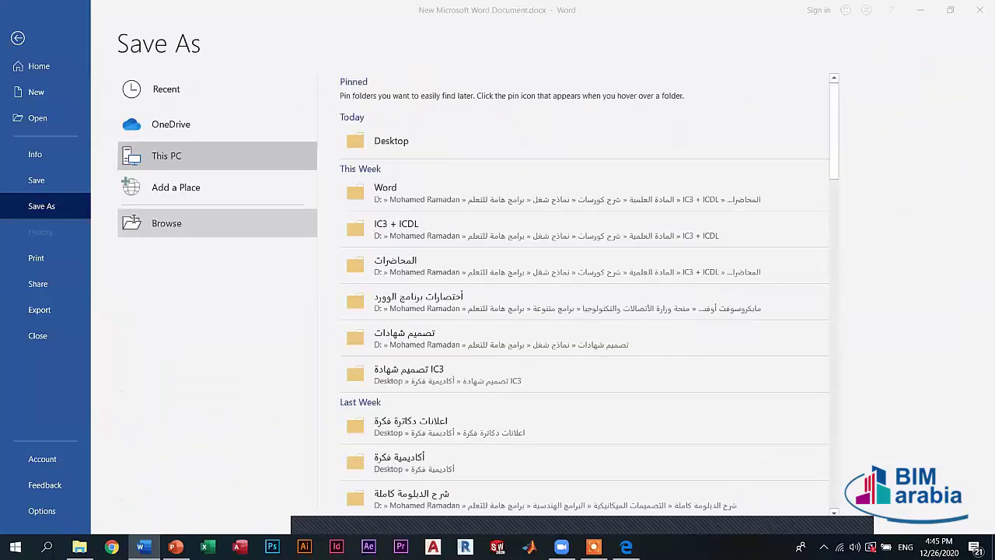
left_click(128, 227)
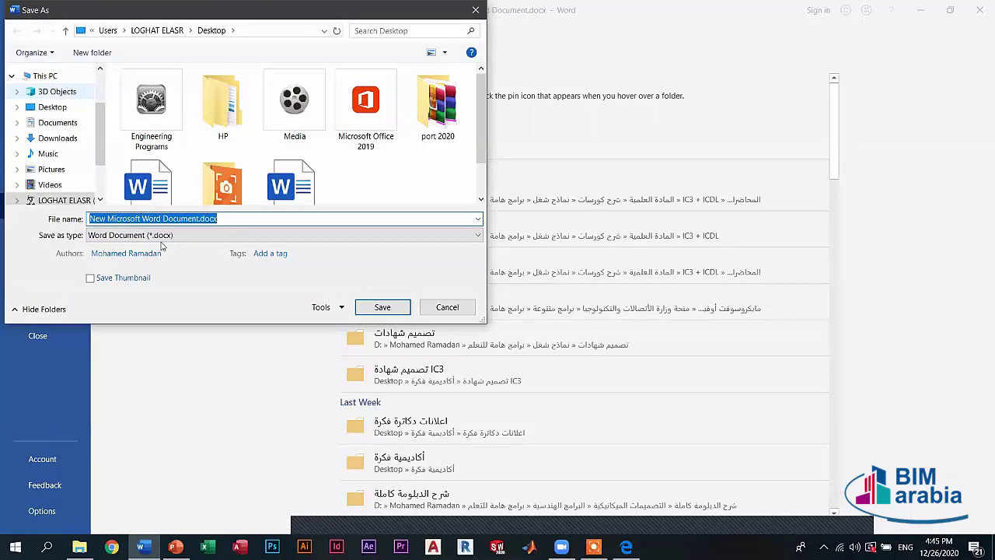
left_click(152, 219)
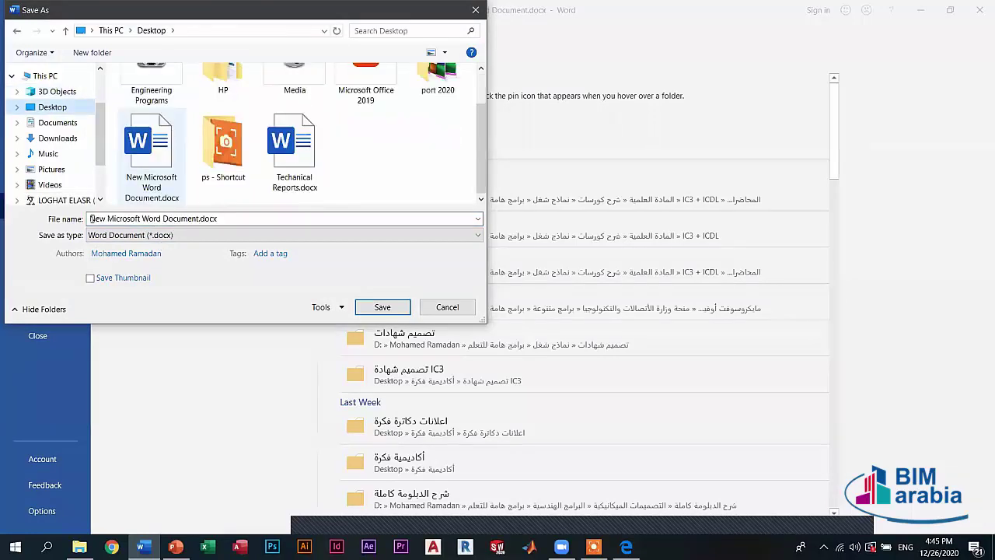
key("ctrl+a")
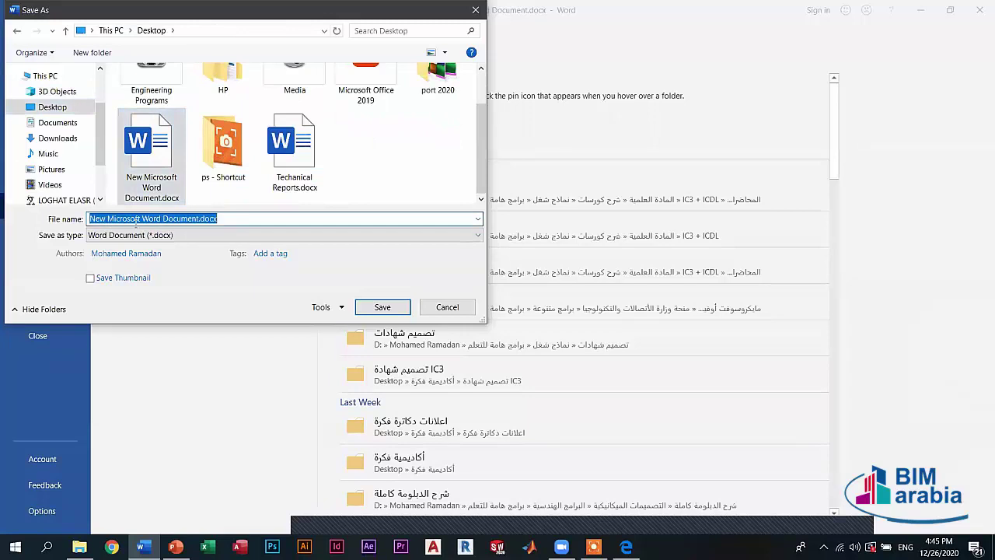
left_click(196, 224)
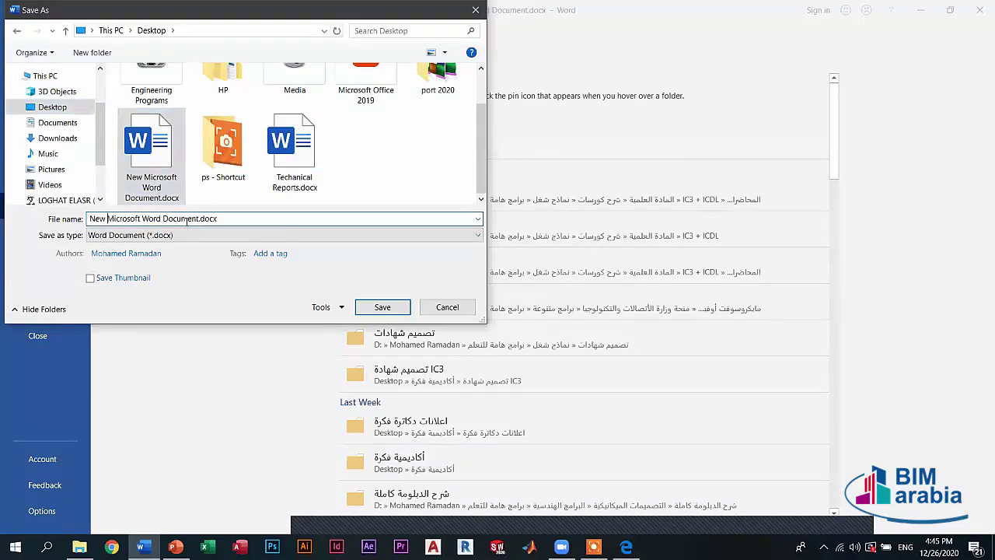
key("shift+Home")
type("word")
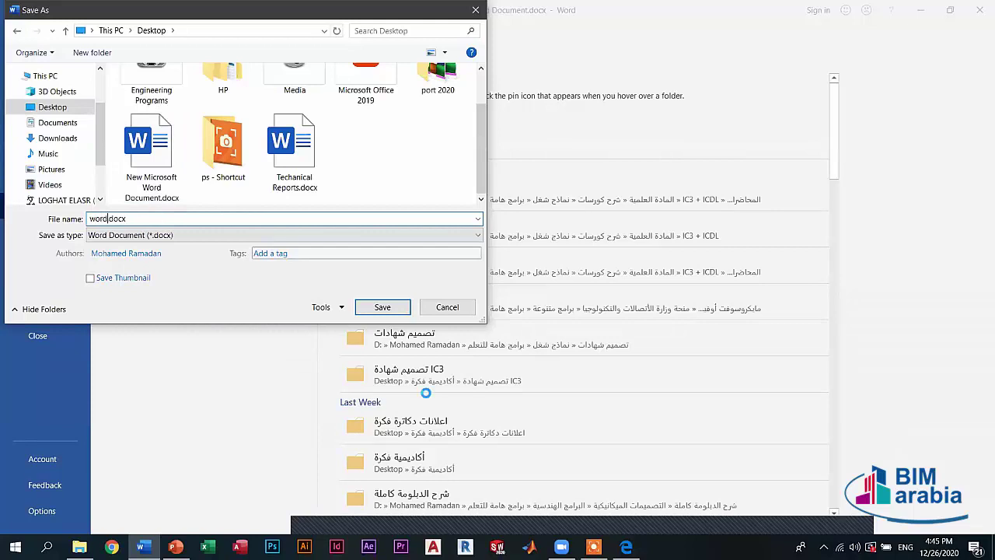
left_click(393, 309)
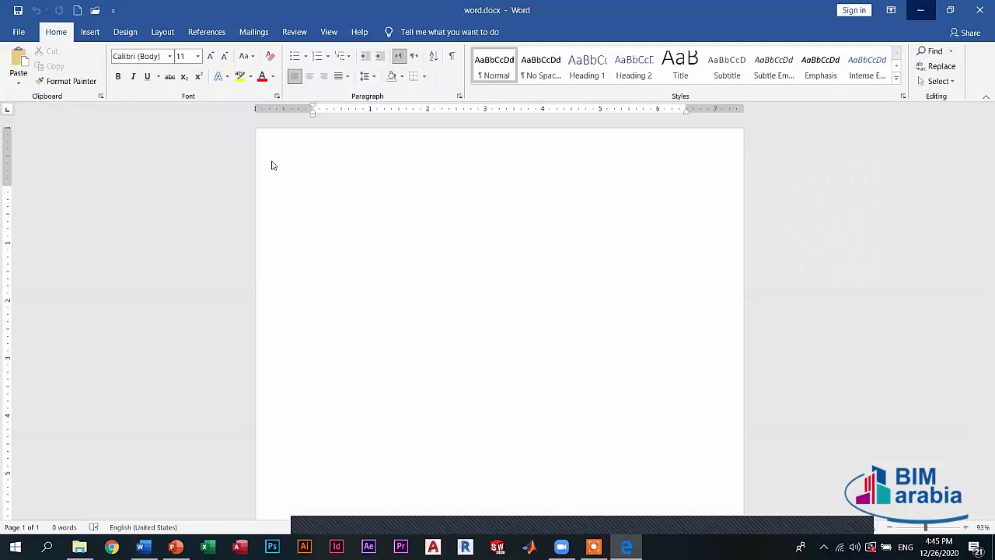
key("super+Down")
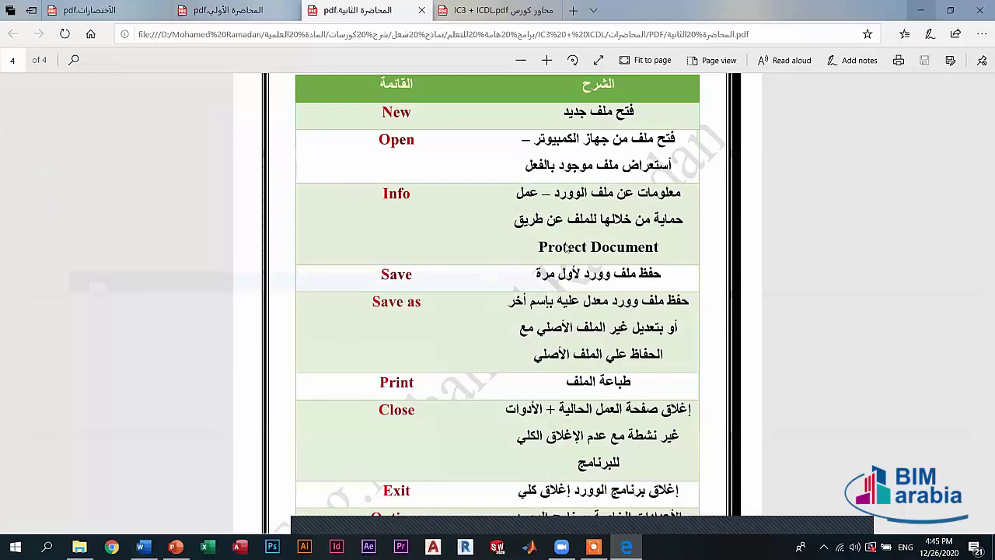
- Show the desktop, putting the lecture PDF viewer away
key("super+d")
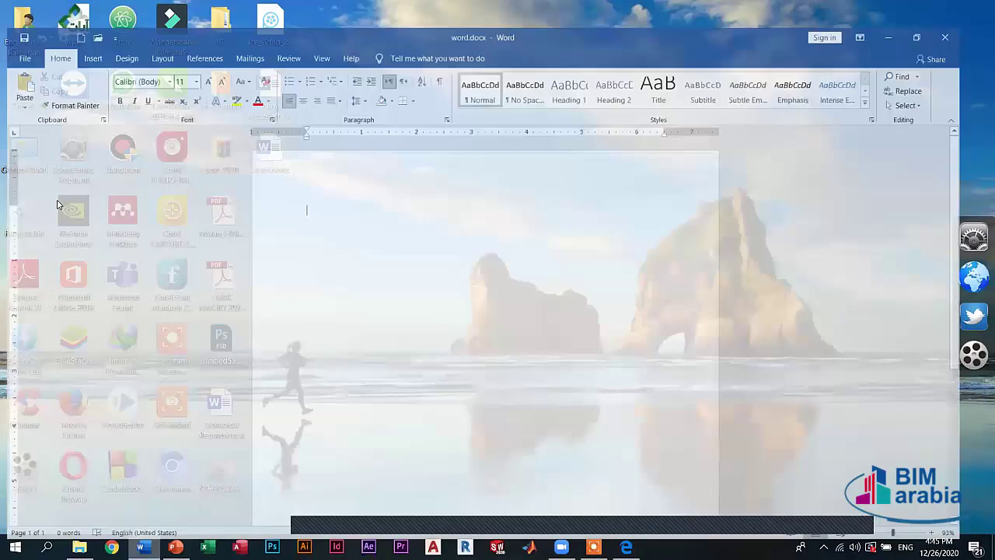
- Review the Save as type formats, cancel without saving, and bring up the Print page
key("alt+f")
key("a")
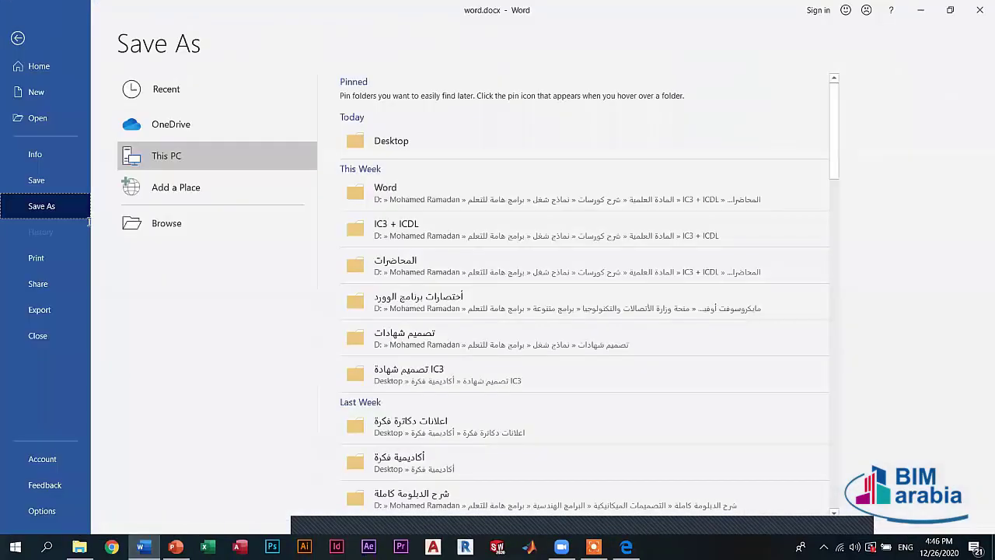
key("F12")
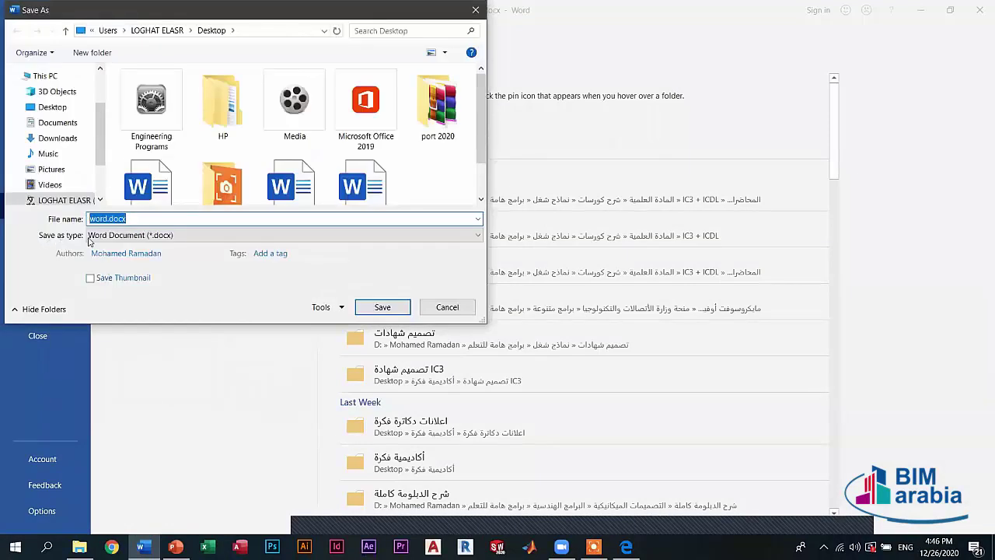
left_click(133, 235)
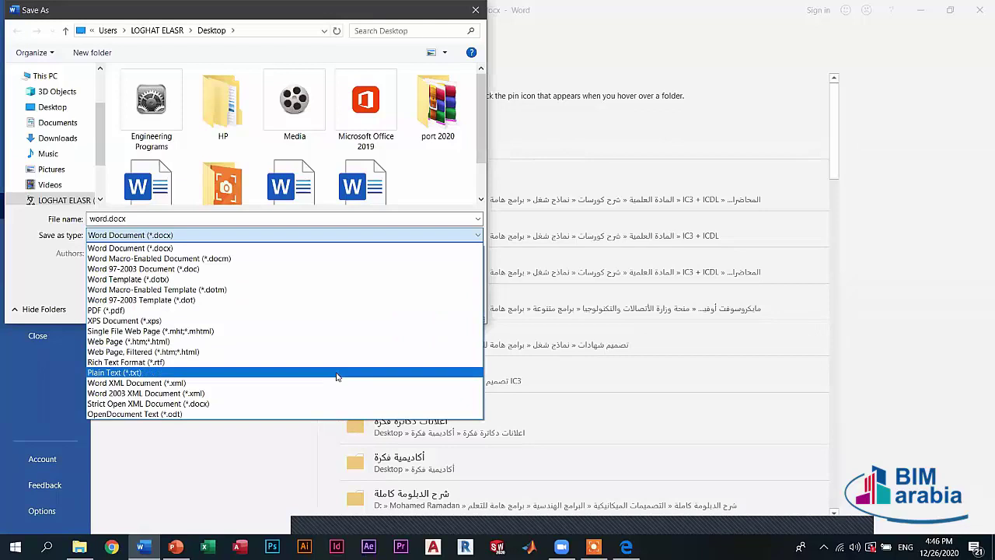
left_click(191, 482)
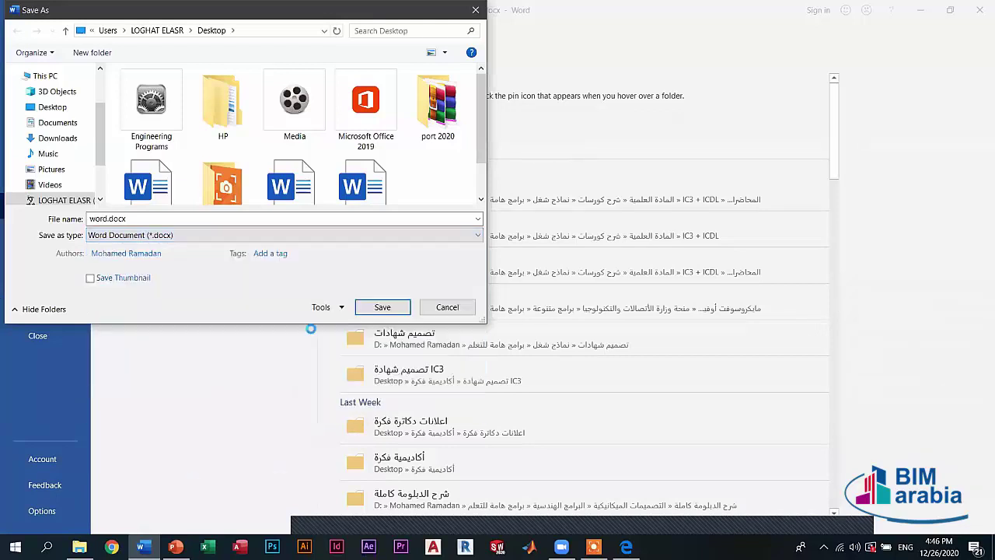
left_click(448, 307)
left_click(34, 257)
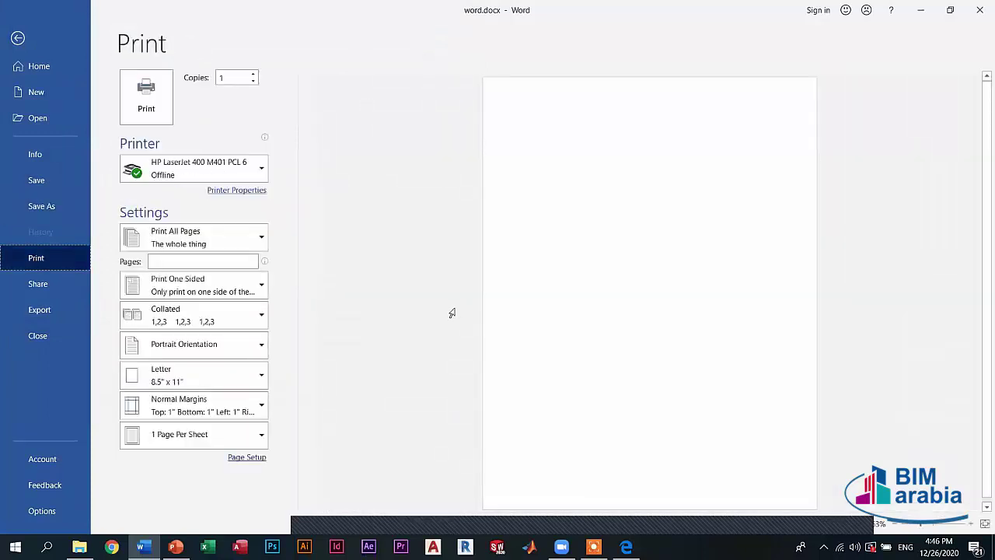
- Focus the Copies box, then exit the Print page back to the blank document unprinted
left_click(146, 97)
left_click(239, 78)
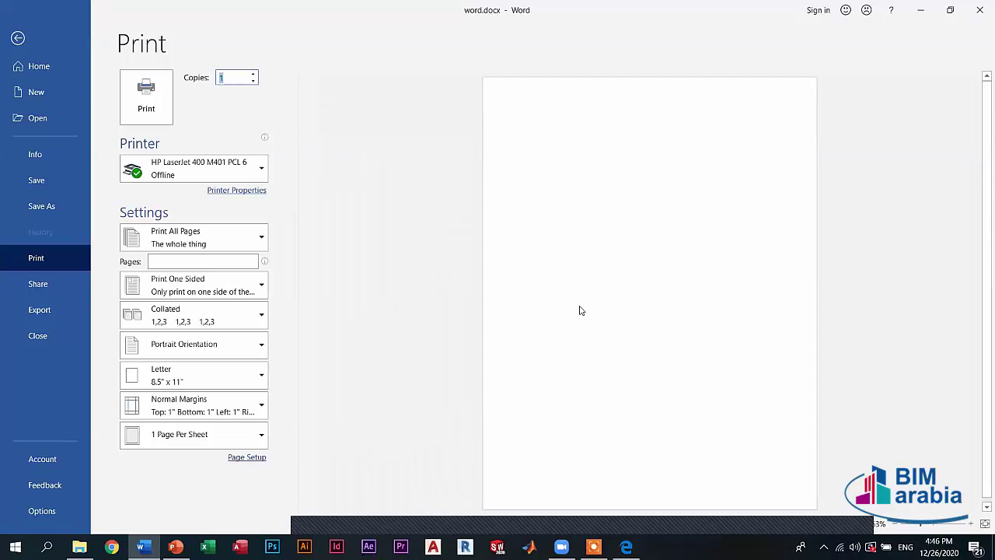
key("Escape")
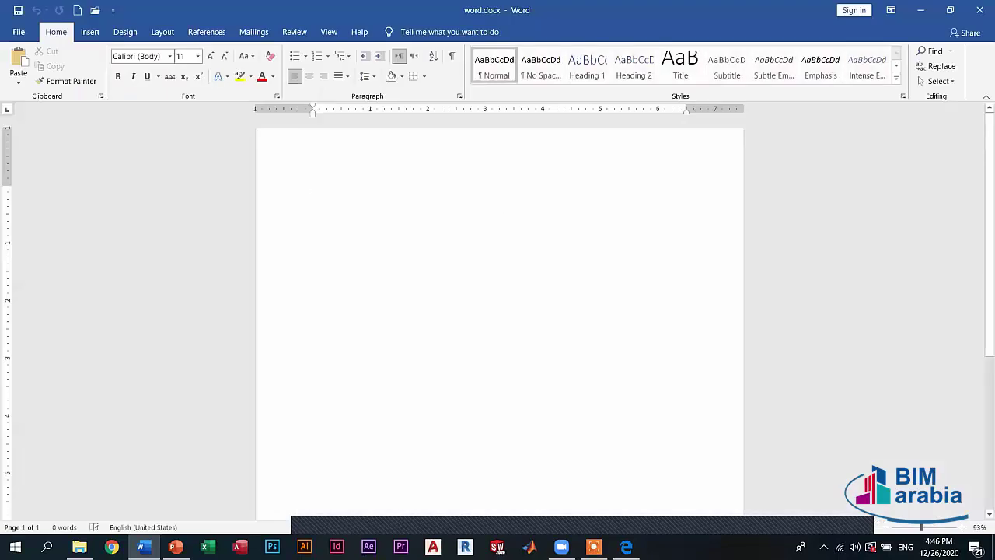
- Generate sample text with =rand(), make all of it bold, and open the File backstage
type("=rand(")
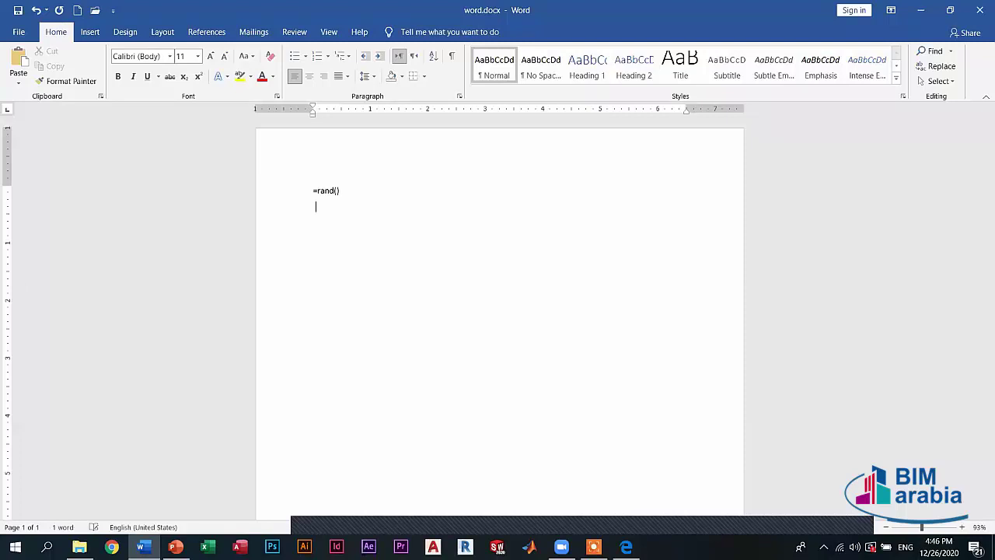
key("ctrl+a")
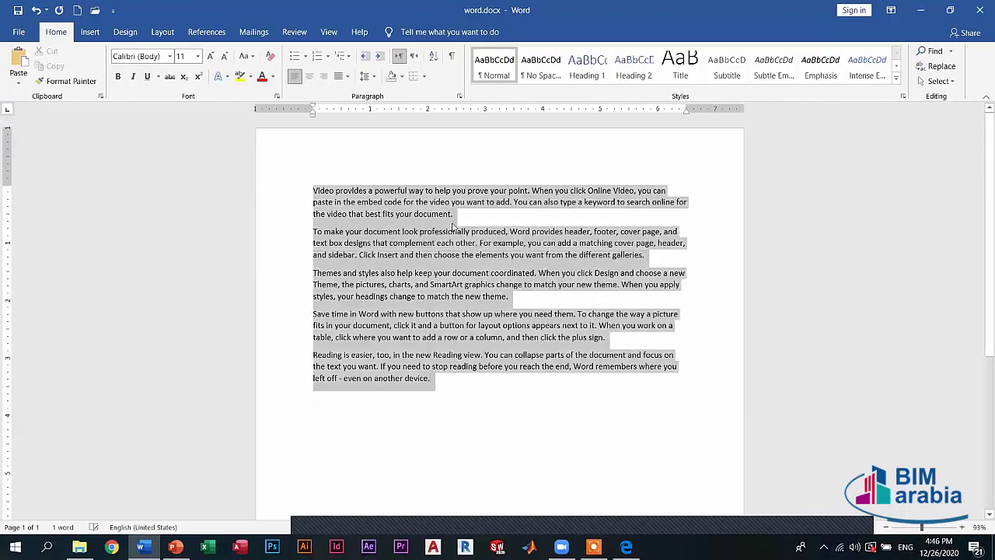
left_click(118, 77)
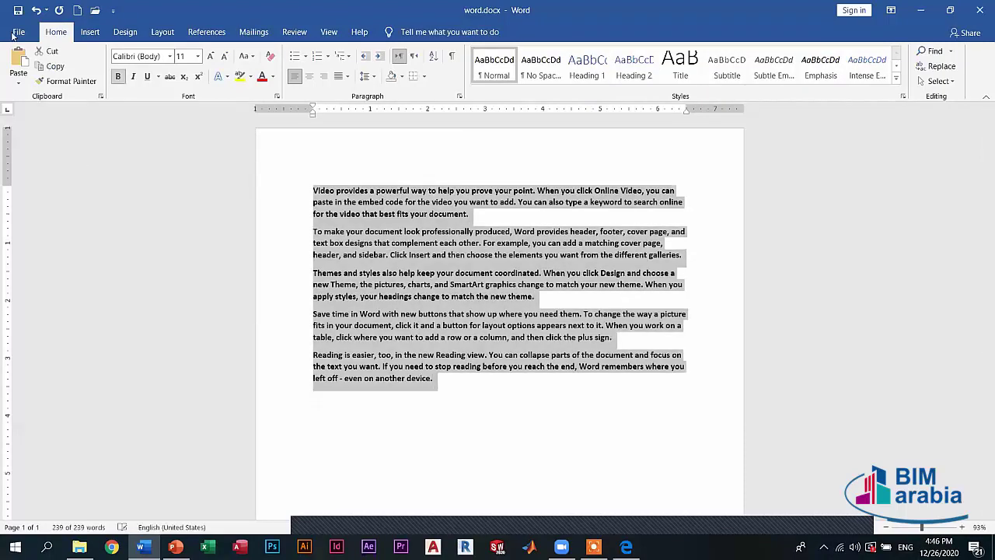
left_click(13, 34)
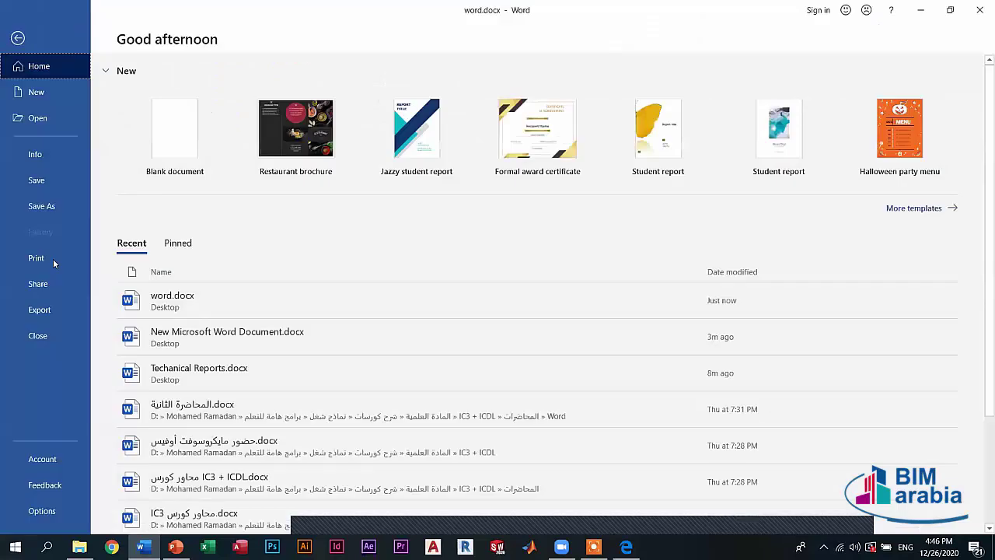
- On the Print page, return copies to 1 and keep the HP LaserJet 400 M401 printer
left_click(37, 258)
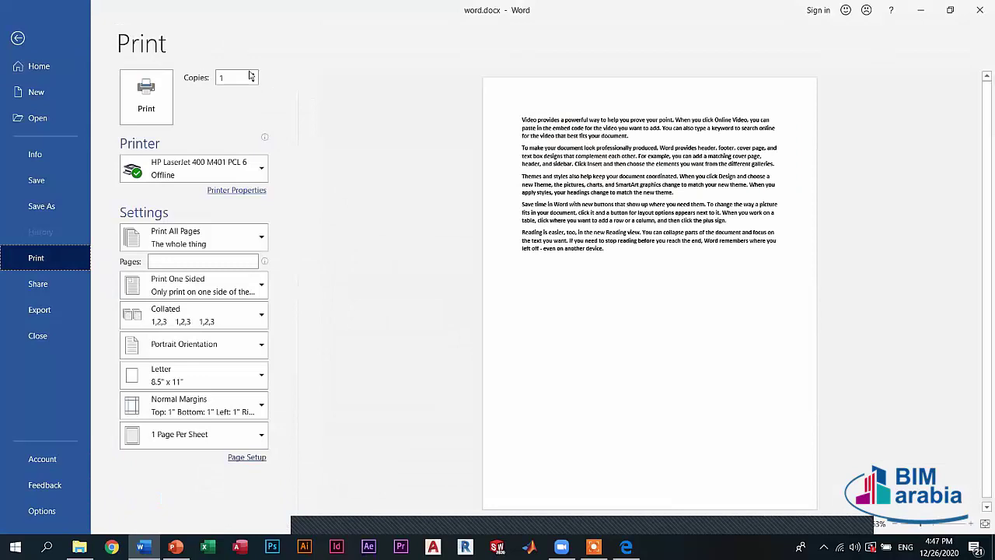
mouse_move(259, 76)
left_click(254, 75)
left_click(253, 74)
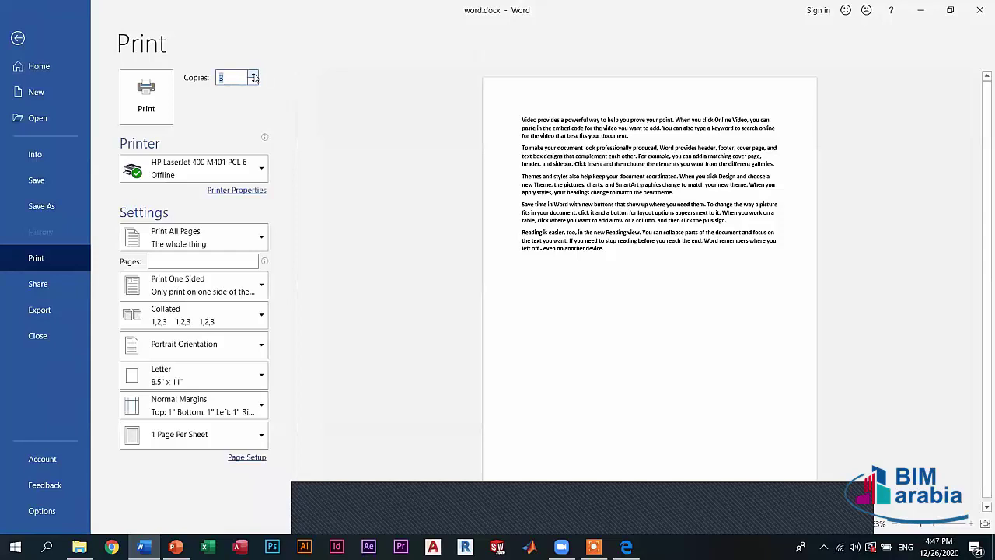
left_click(253, 81)
mouse_move(194, 177)
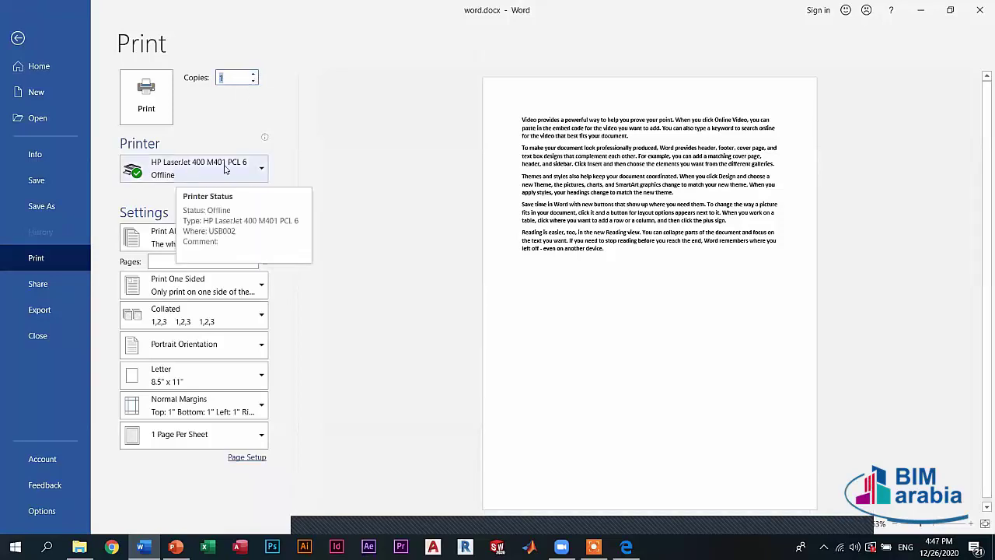
left_click(222, 171)
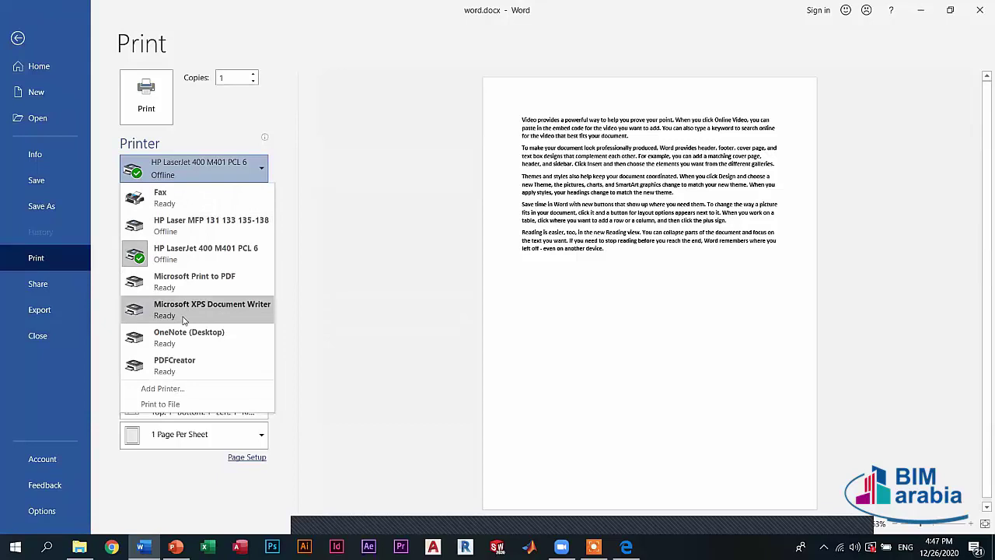
mouse_move(185, 319)
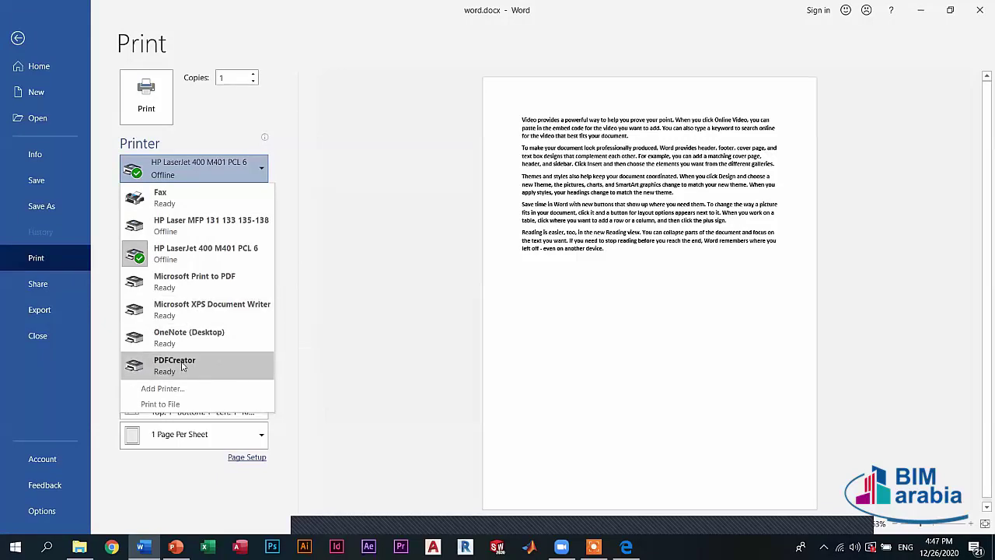
mouse_move(185, 373)
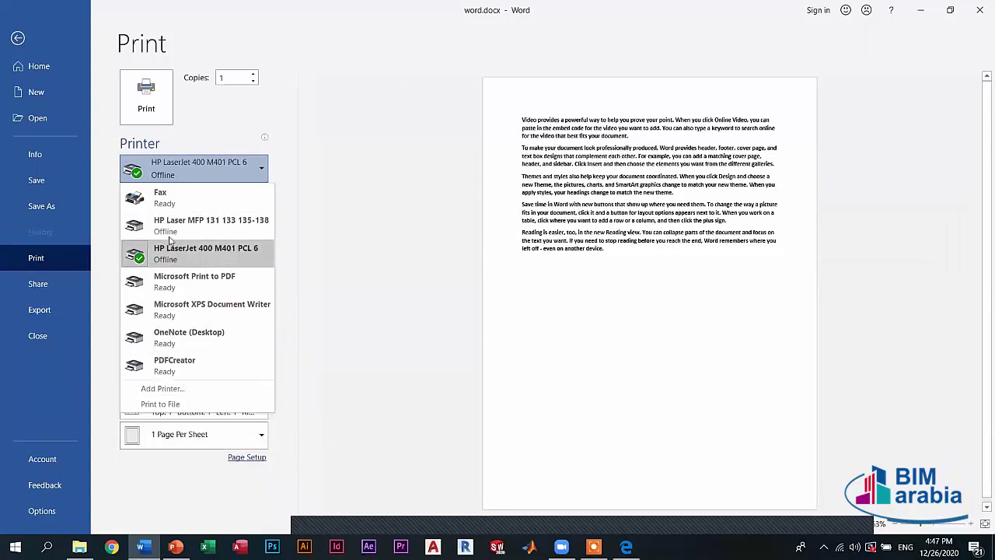
mouse_move(159, 263)
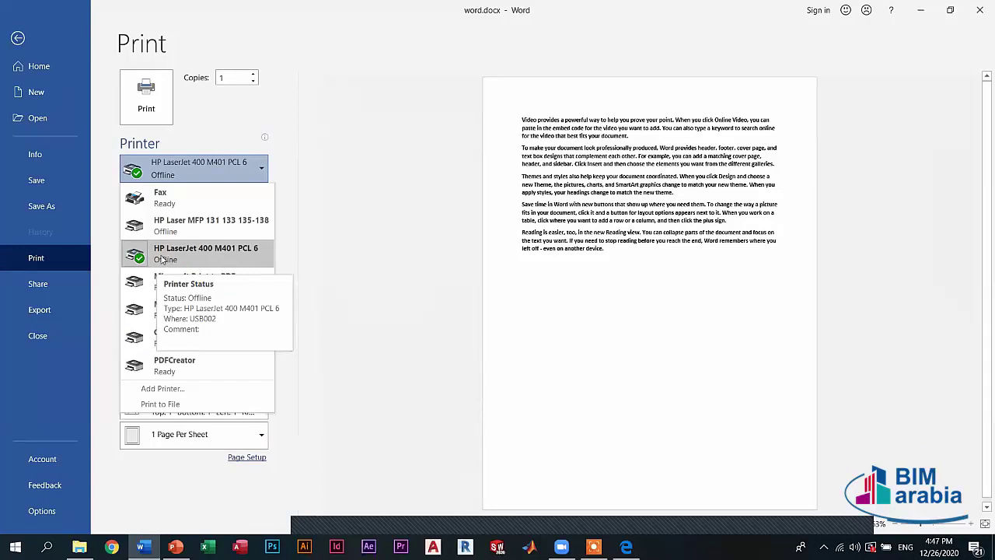
left_click(266, 256)
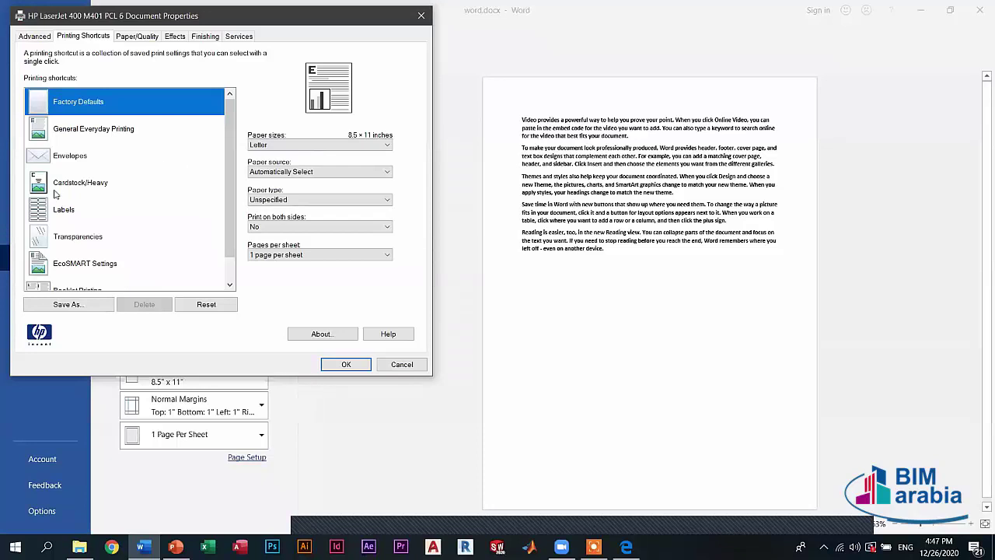
- Check HP shortcuts and keep Letter, Automatically Select and Unspecified paper, then cancel the dialog
left_click(93, 130)
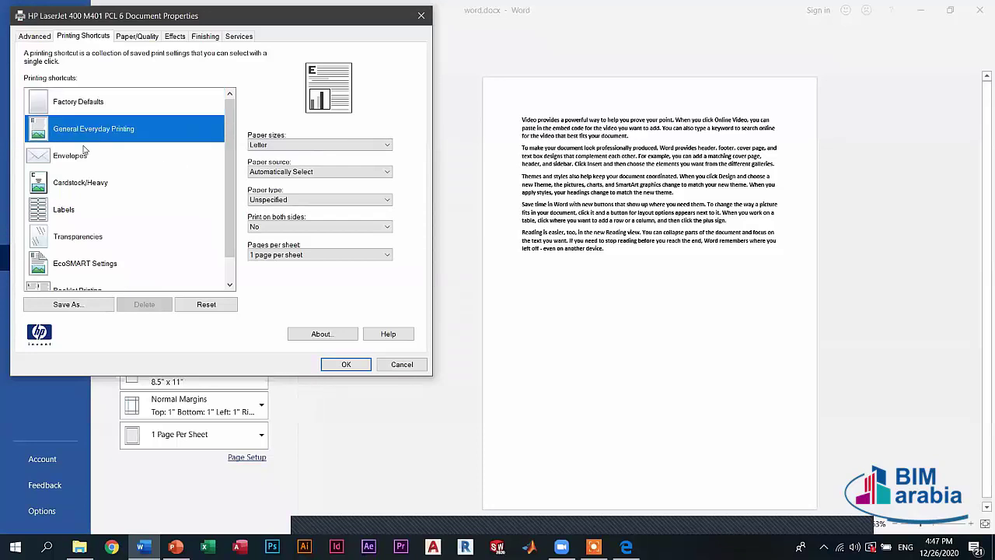
left_click(77, 156)
left_click(82, 103)
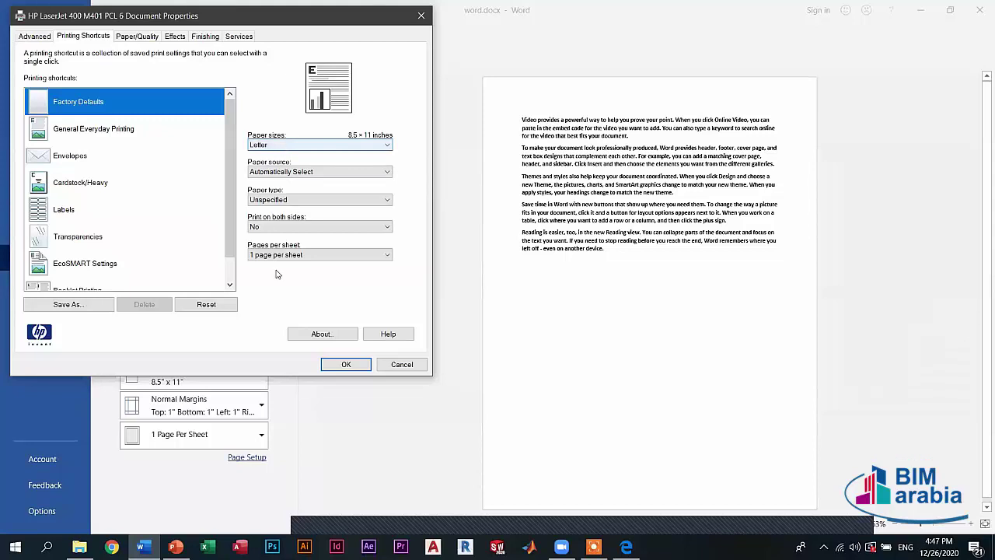
left_click(280, 146)
left_click(260, 152)
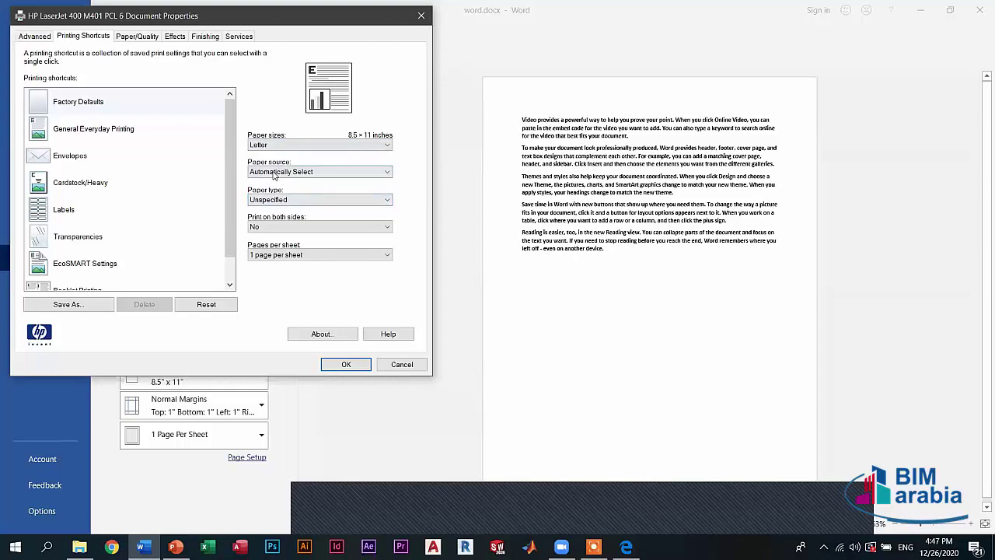
left_click(273, 172)
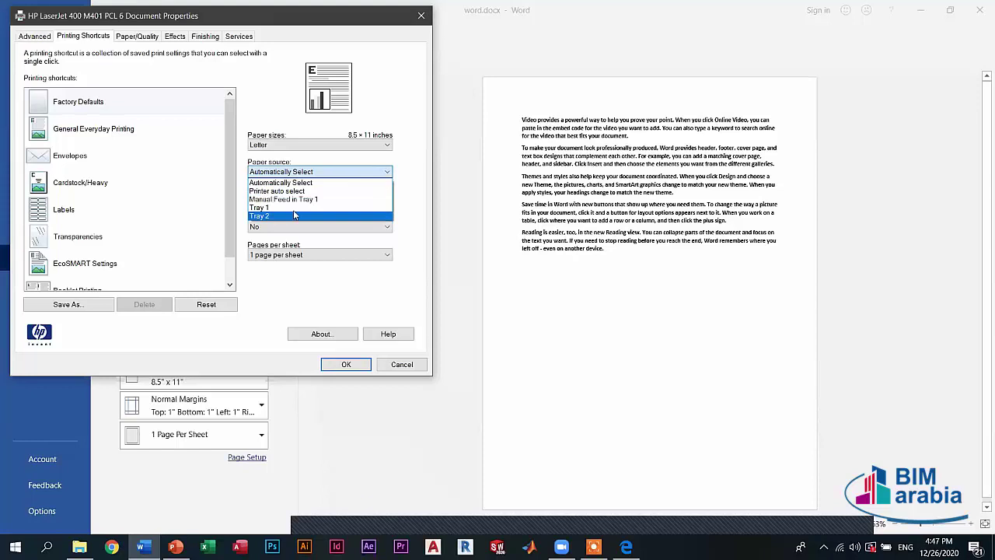
left_click(292, 174)
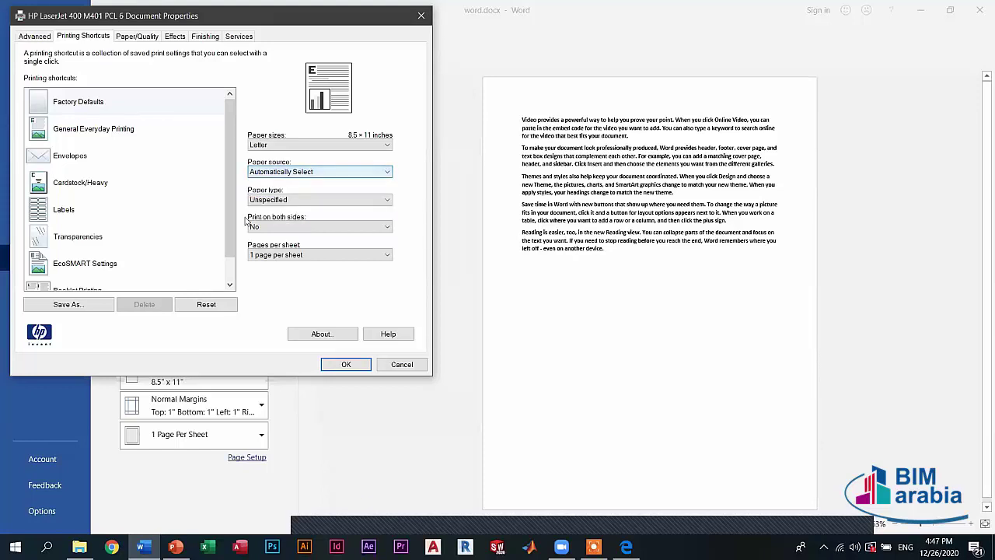
left_click(291, 200)
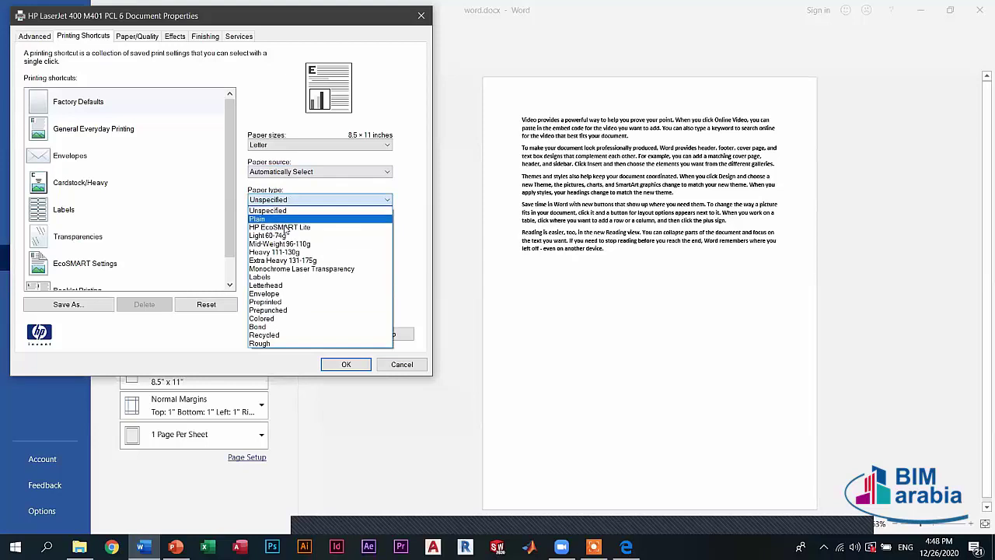
left_click(268, 209)
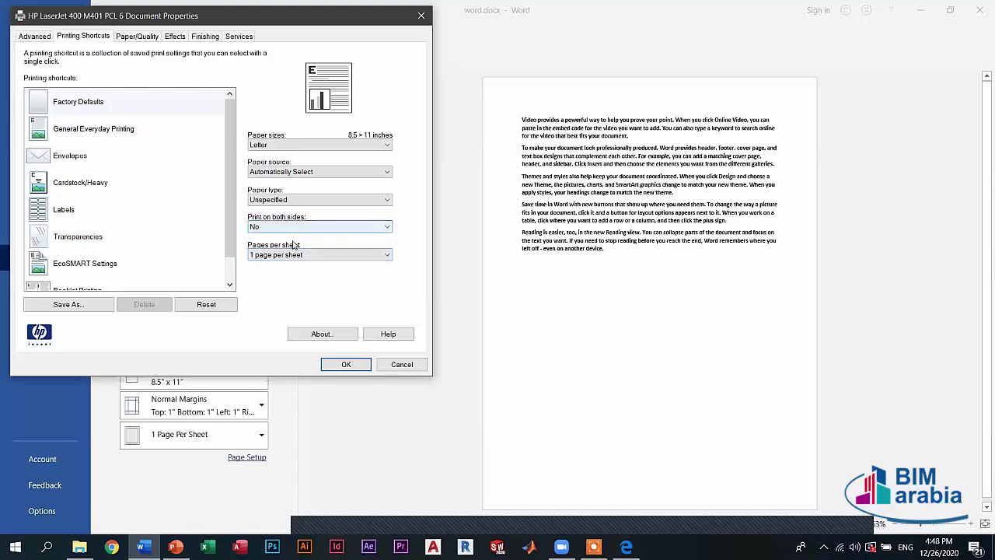
left_click(383, 368)
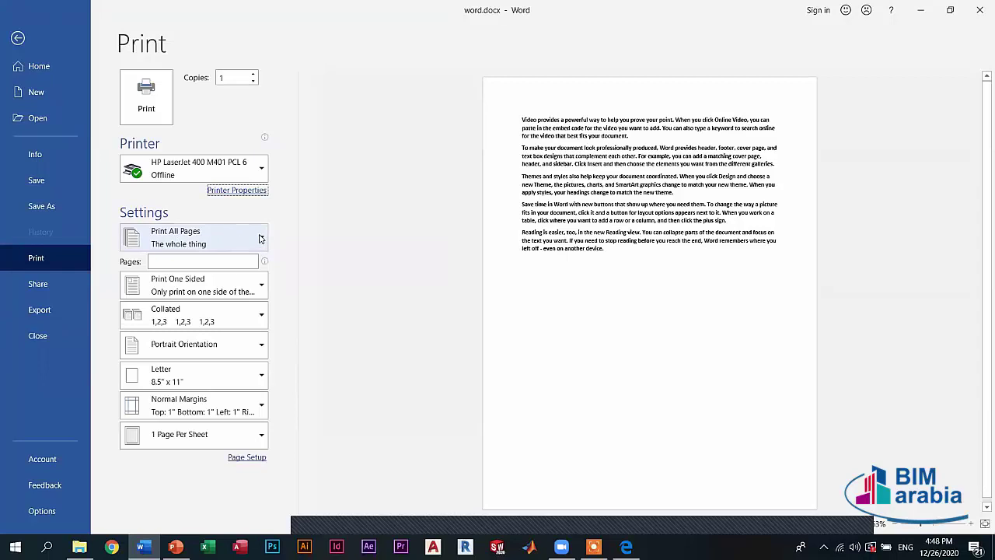
- Keep Print All Pages as the print range and exit the Print page
left_click(260, 238)
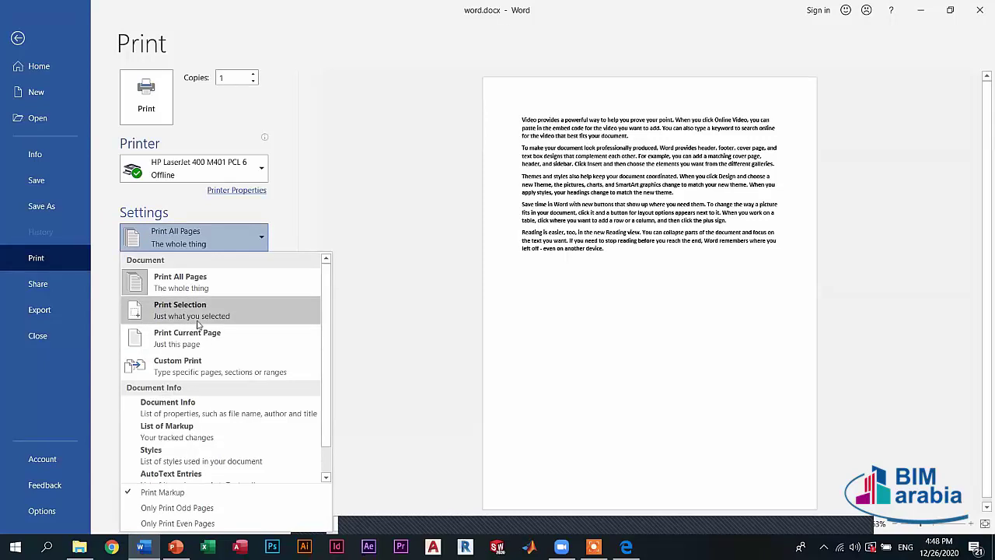
left_click(502, 320)
key("Escape")
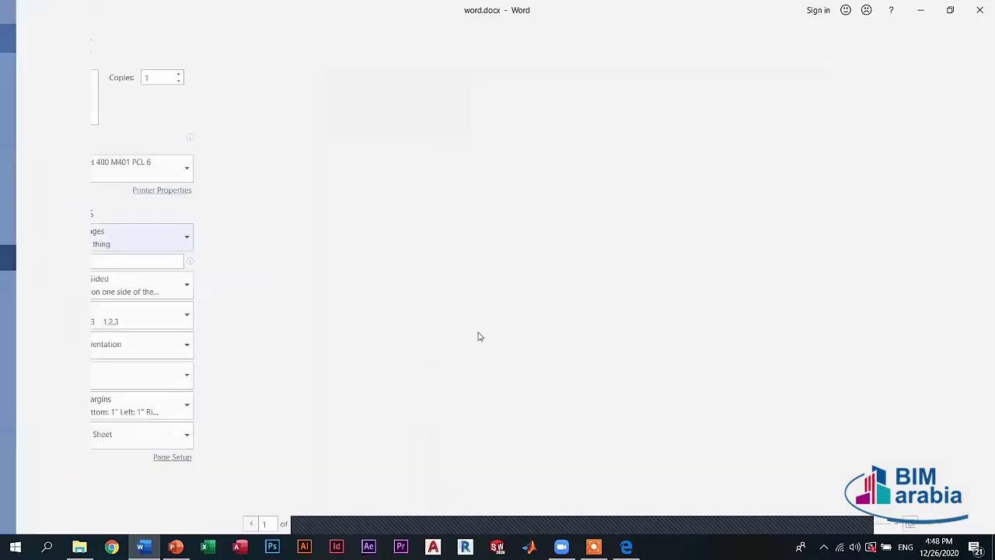
- Select the first paragraph, set the print range to Print Selection, then return to the document
key("ctrl+a")
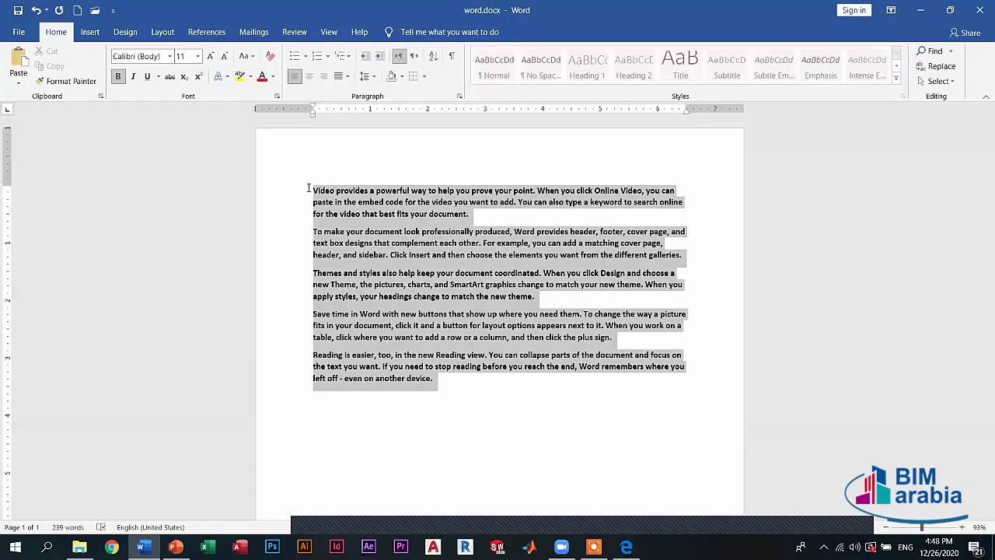
double_click(301, 189)
key("alt+f")
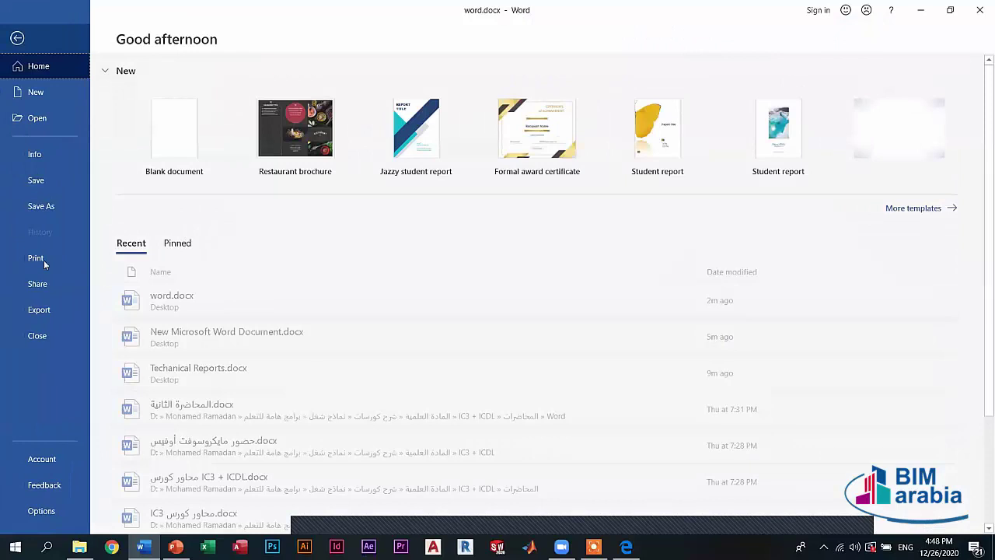
left_click(43, 260)
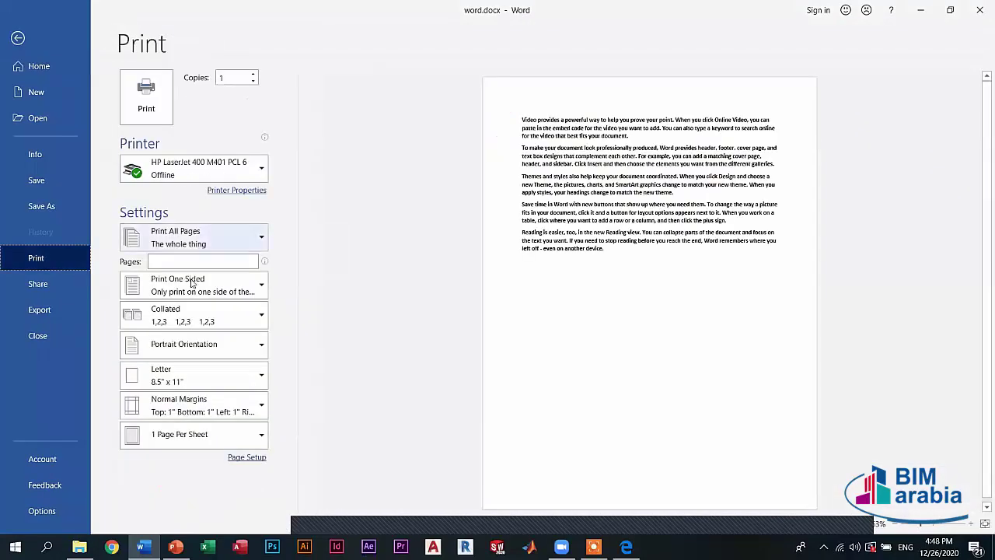
left_click(200, 241)
left_click(186, 305)
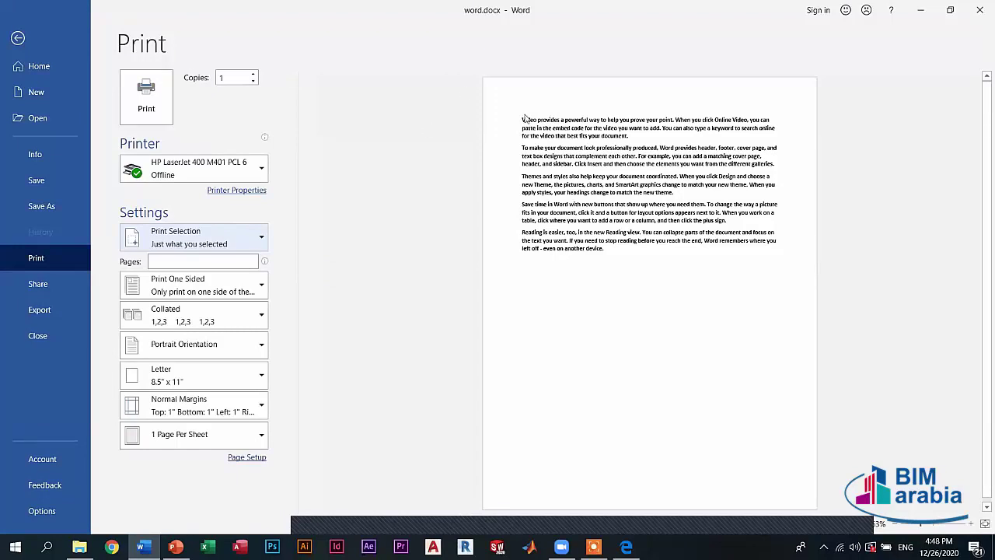
left_click(208, 241)
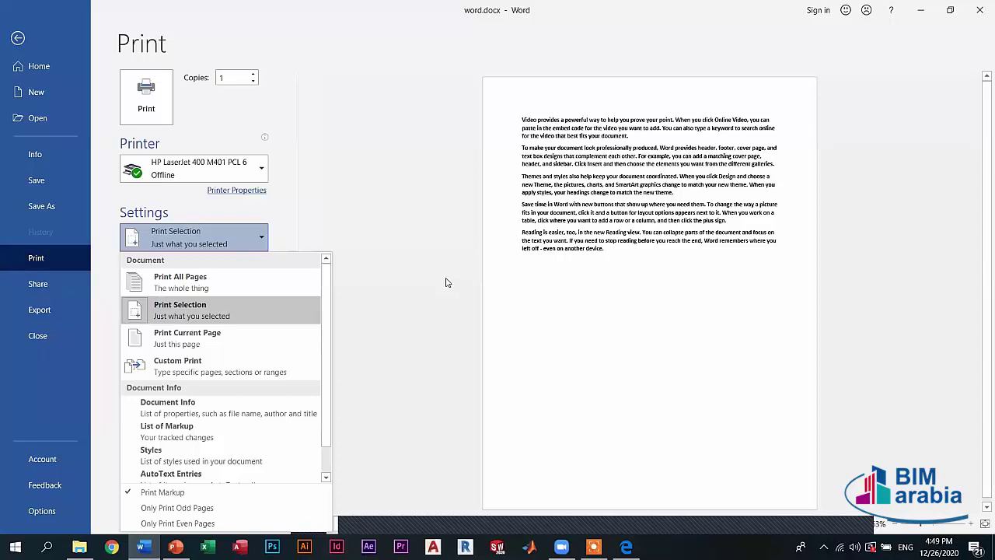
left_click(352, 374)
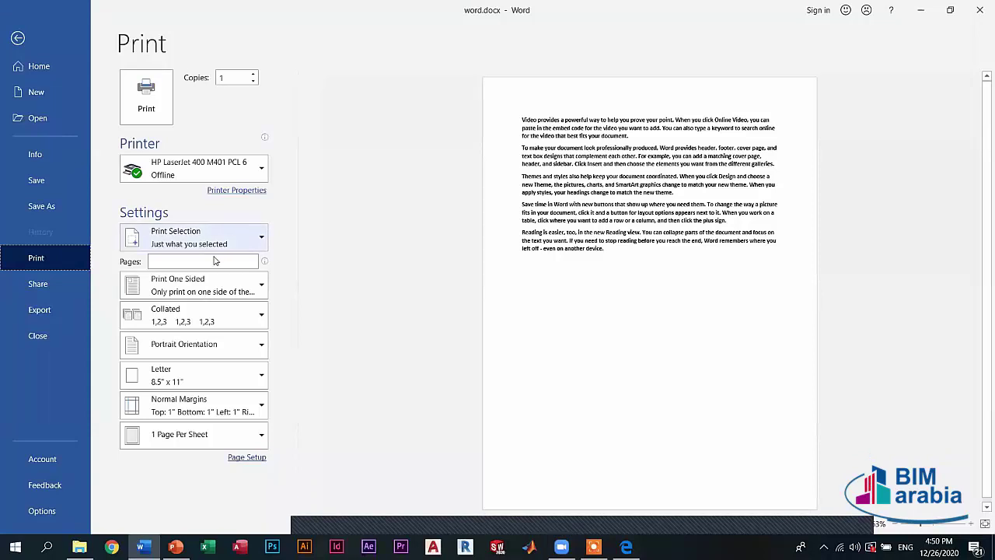
left_click(214, 247)
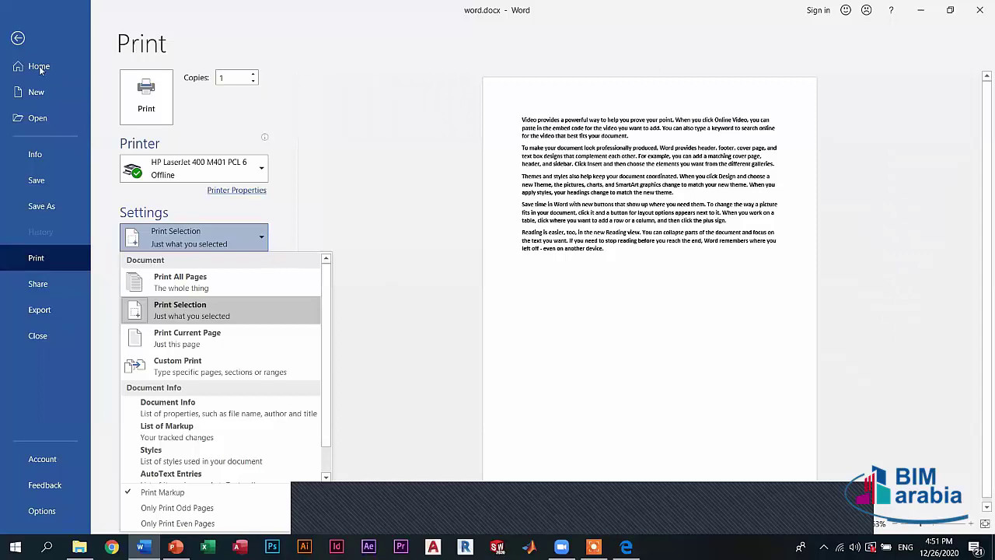
key("Escape")
key("Escape")
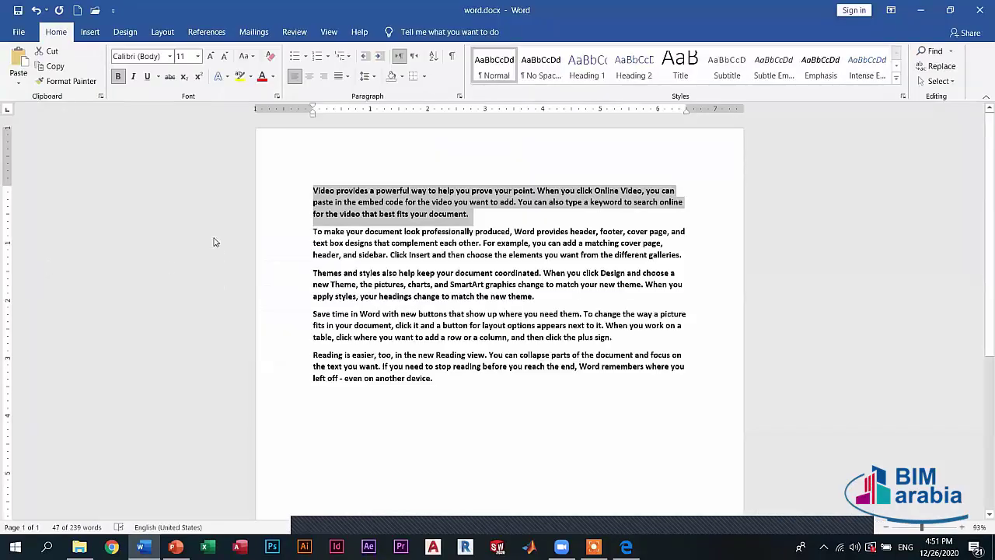
- Change the print range from Print Current Page to Custom Print, leaving the pages box empty
key("alt+f")
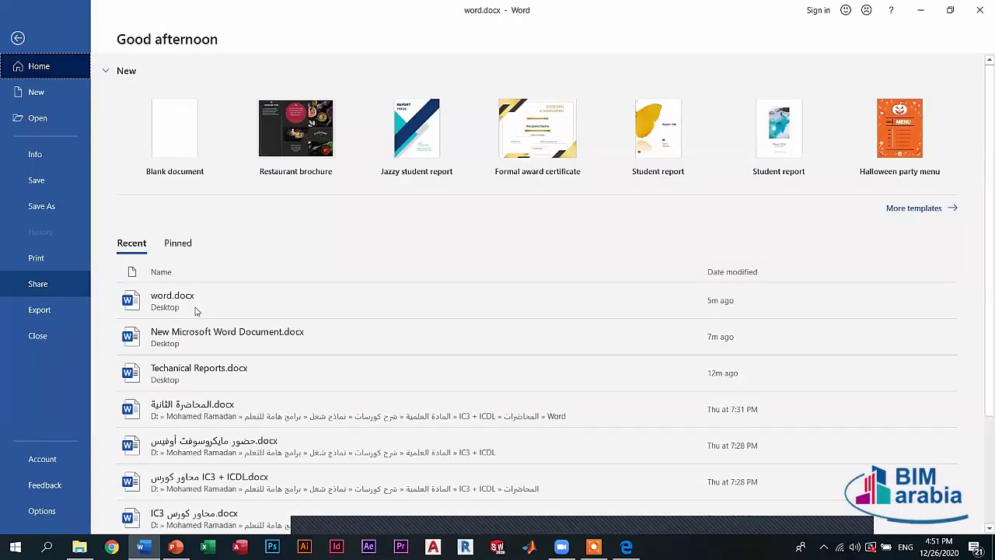
key("p")
key("alt+Down")
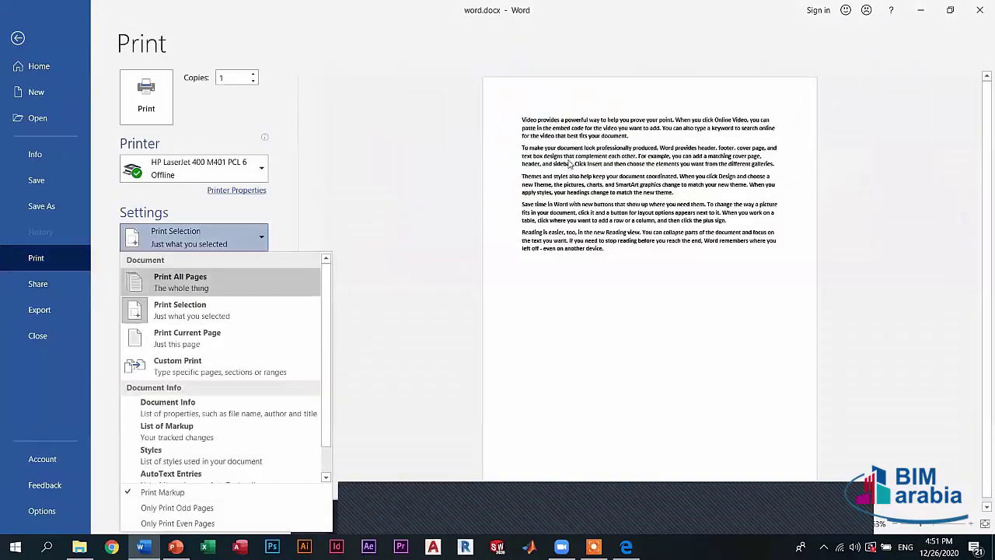
key("Up")
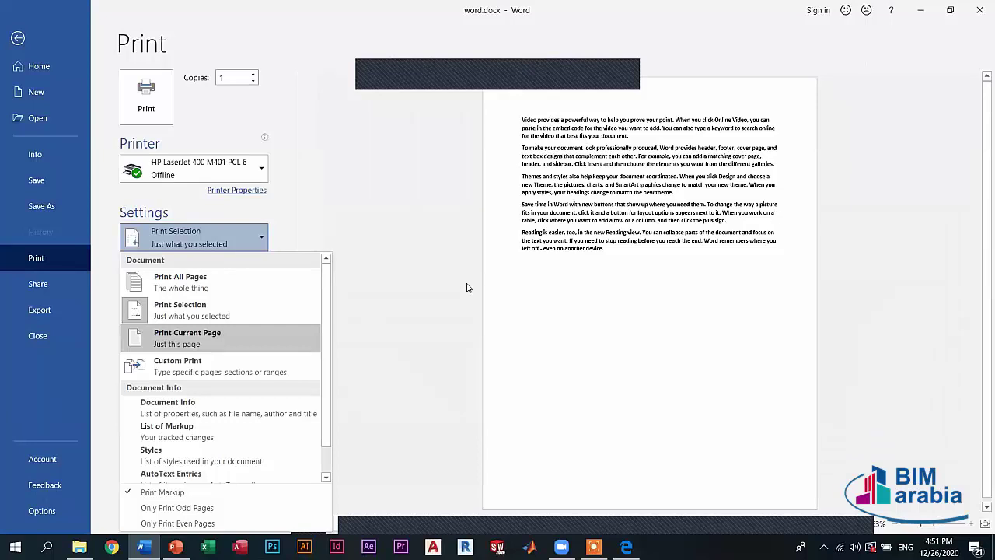
left_click(182, 340)
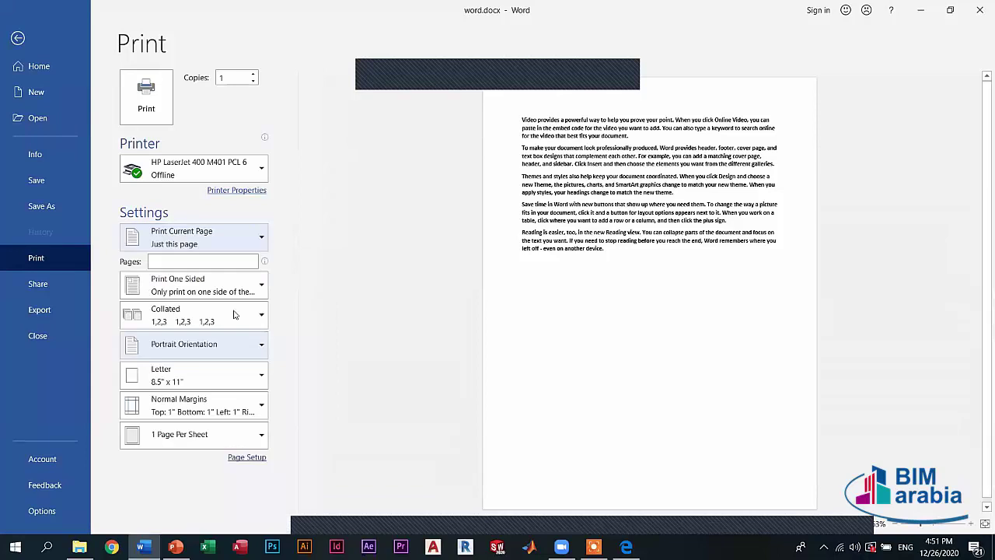
left_click(219, 243)
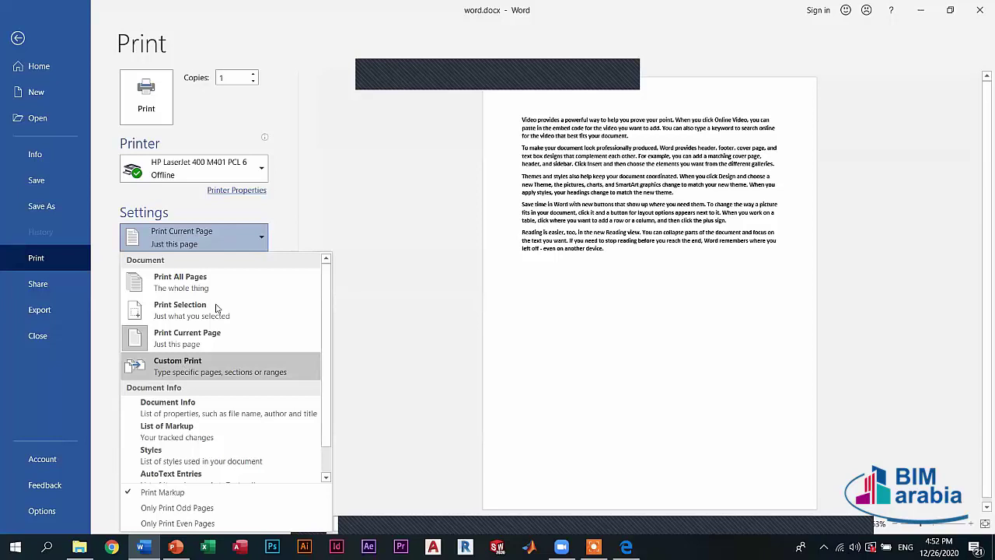
left_click(184, 367)
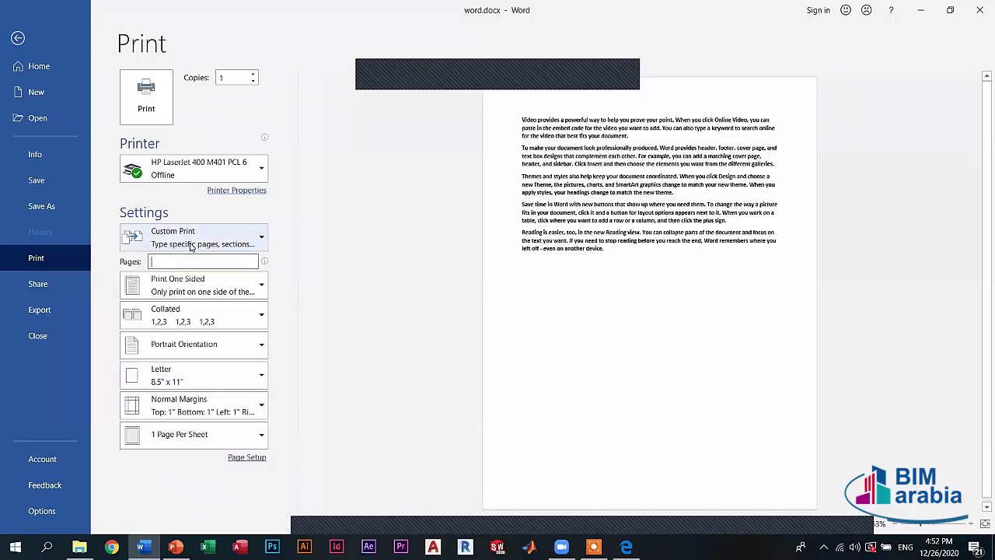
- Clear the '3-7' entry from the Pages box so printing reverts to Print All Pages
type("3-7")
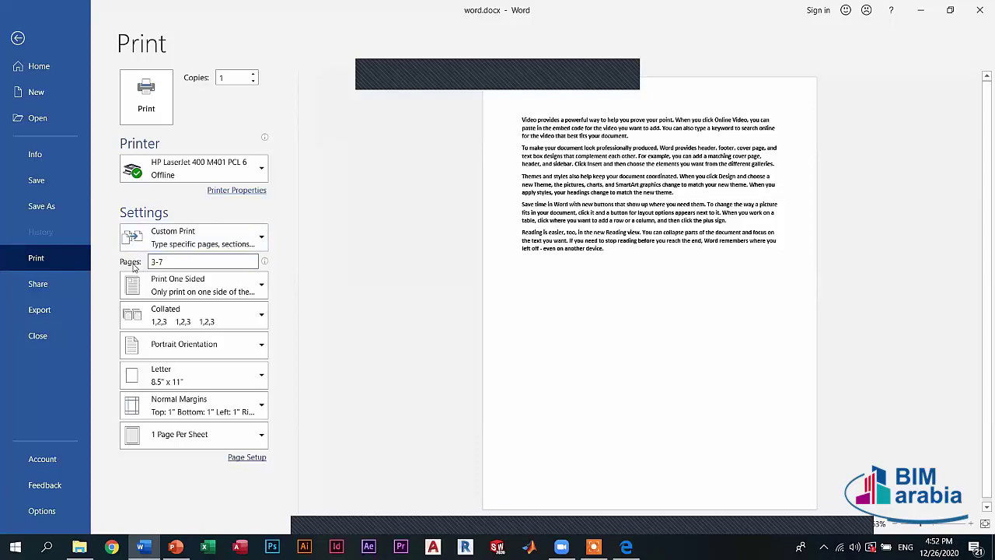
key("BackSpace")
key("BackSpace")
type("-7")
key("BackSpace")
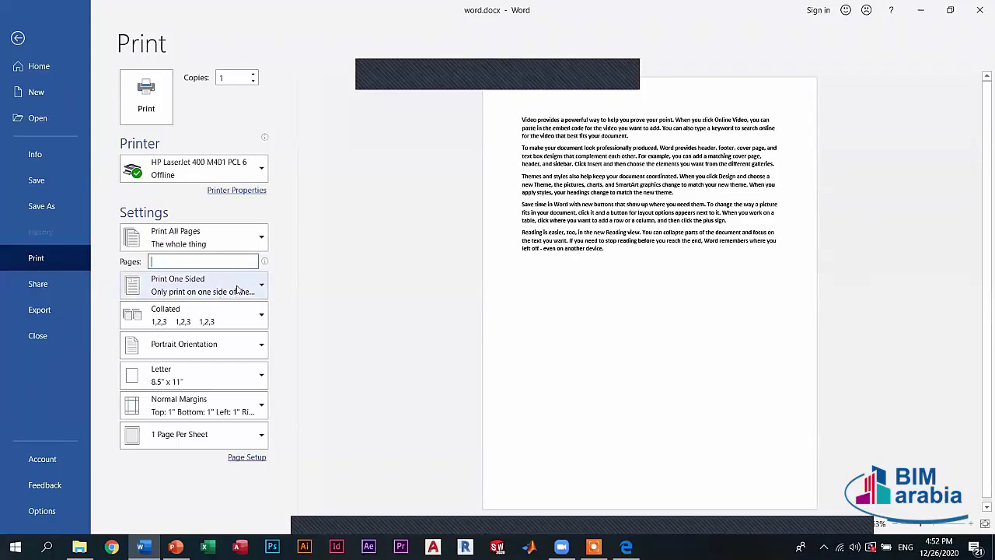
left_click(238, 287)
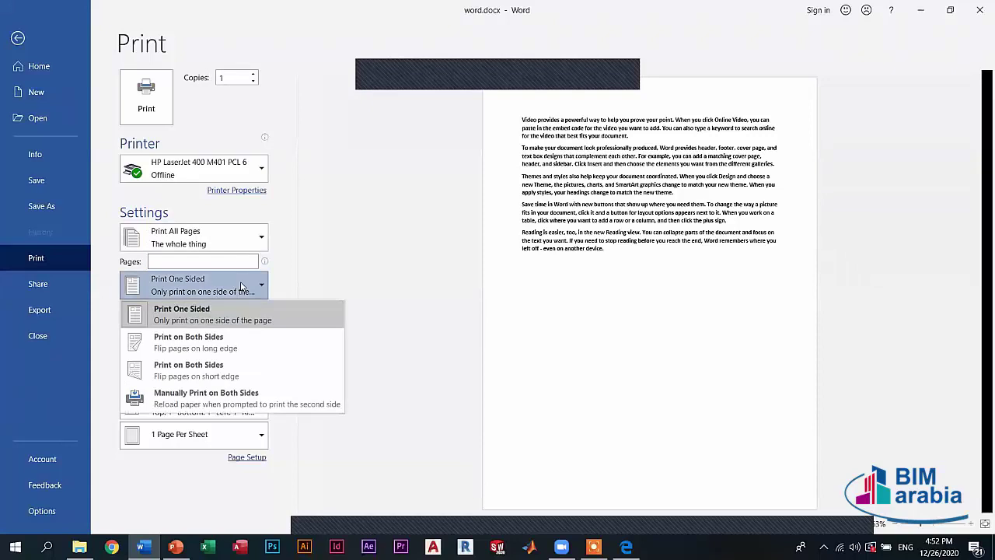
left_click(241, 287)
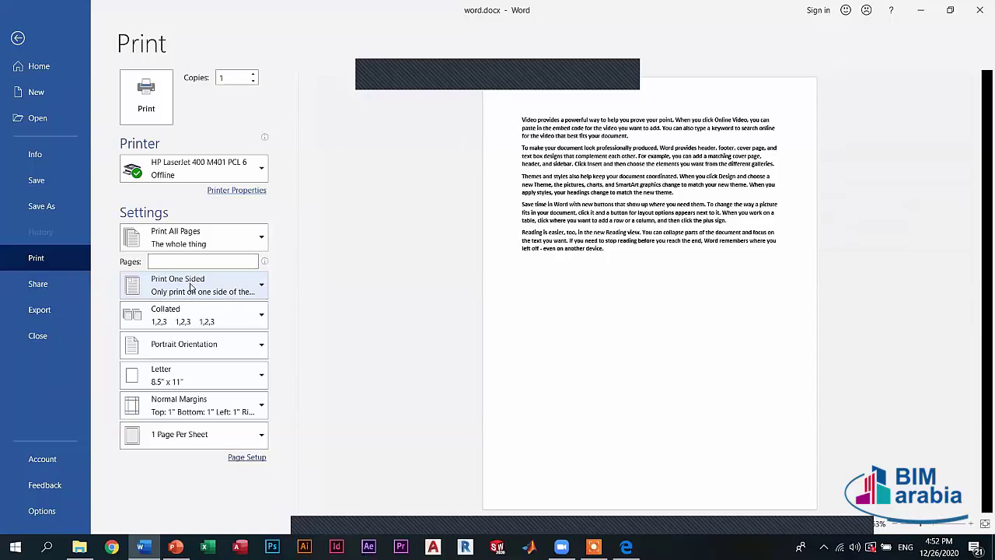
left_click(192, 287)
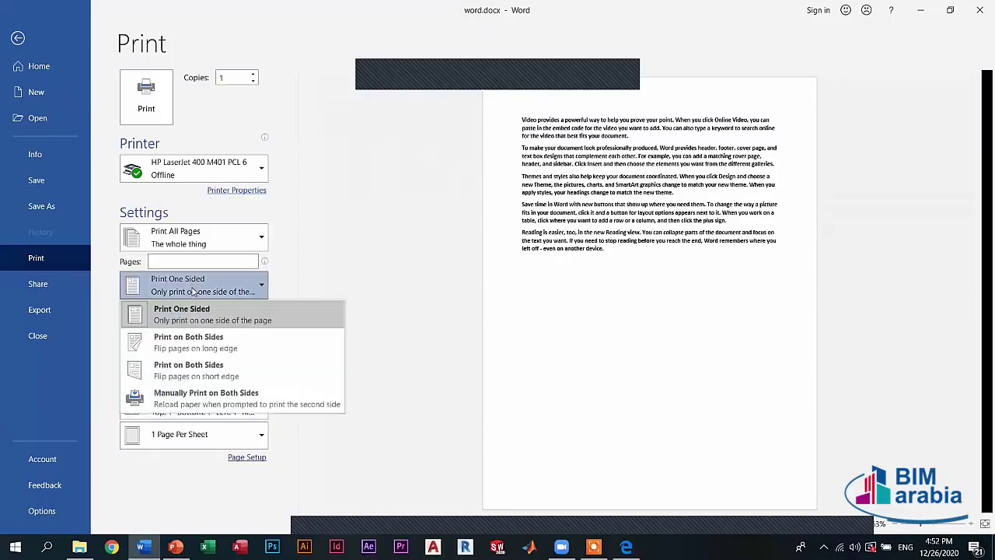
left_click(188, 342)
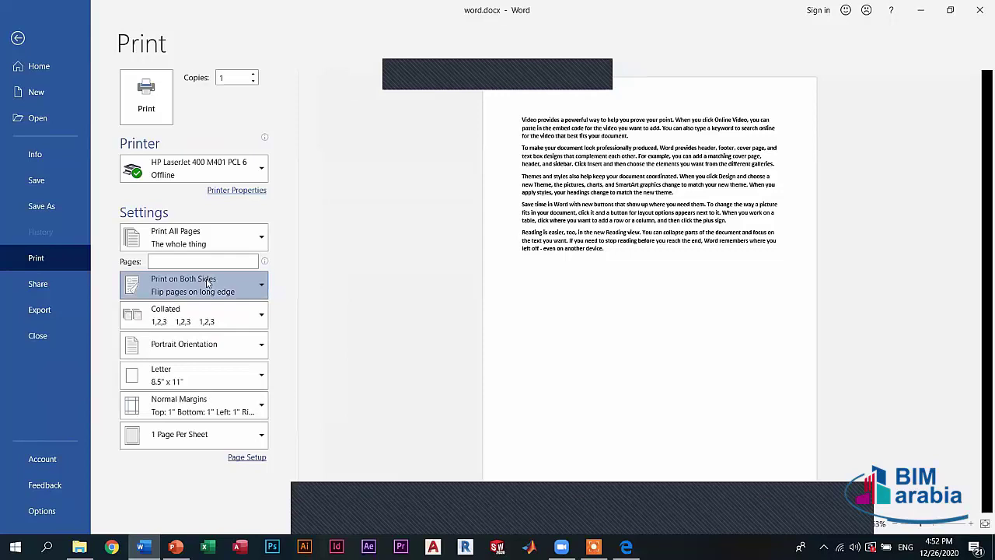
left_click(207, 283)
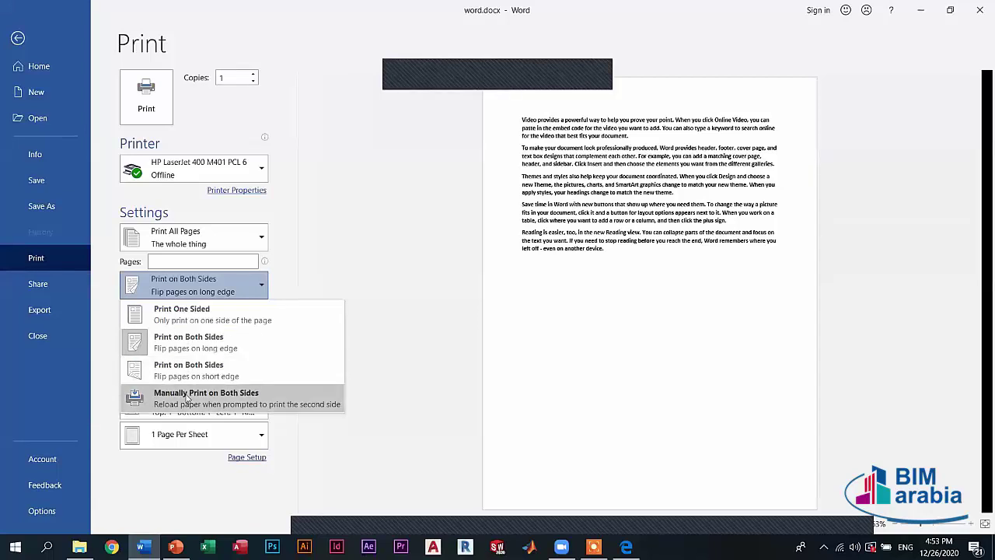
left_click(184, 315)
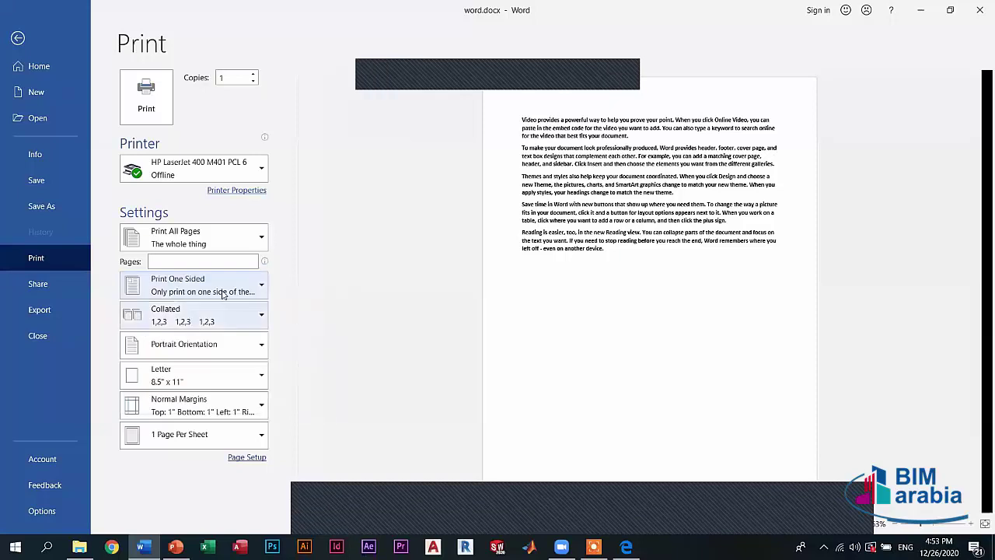
- Keep Print One Sided and bring up the Collated and Uncollated choices
left_click(183, 289)
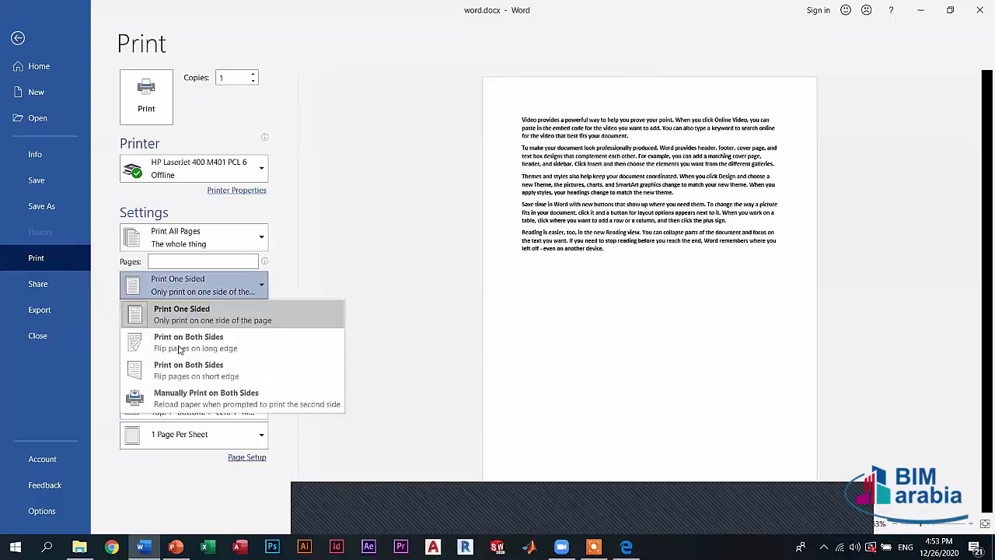
left_click(208, 288)
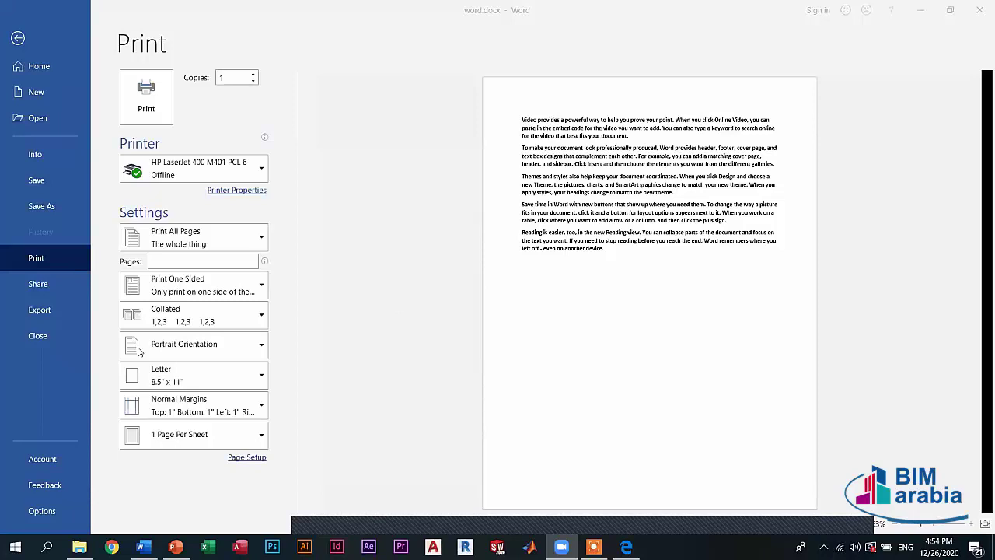
left_click(154, 322)
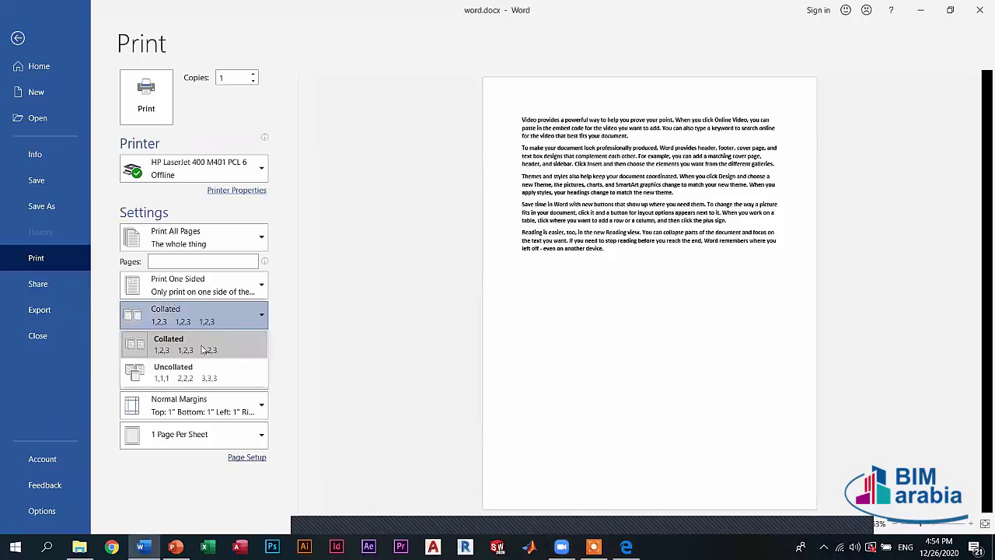
- Set collation to Uncollated (1,1,1 2,2,2 3,3,3), briefly switching back to Collated in between
left_click(174, 379)
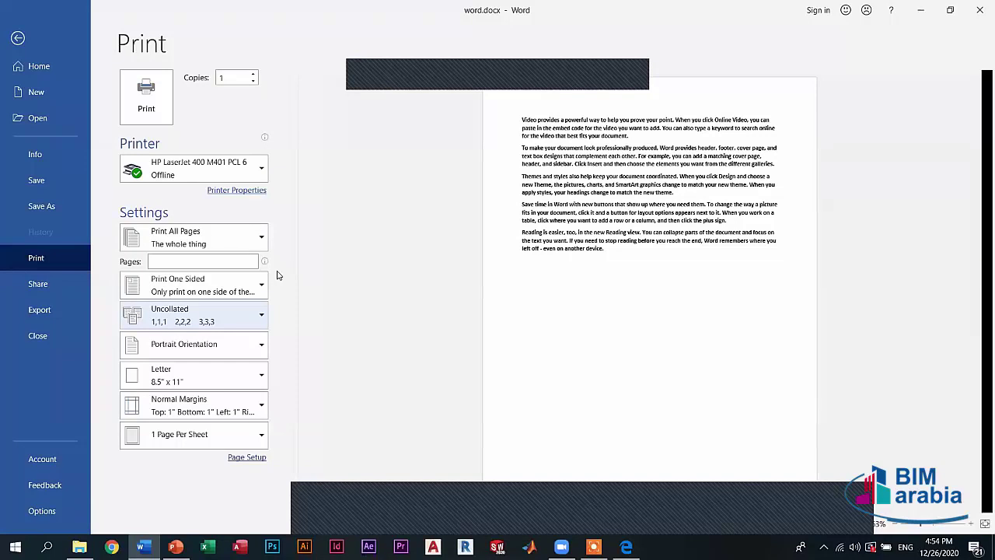
left_click(194, 314)
left_click(183, 339)
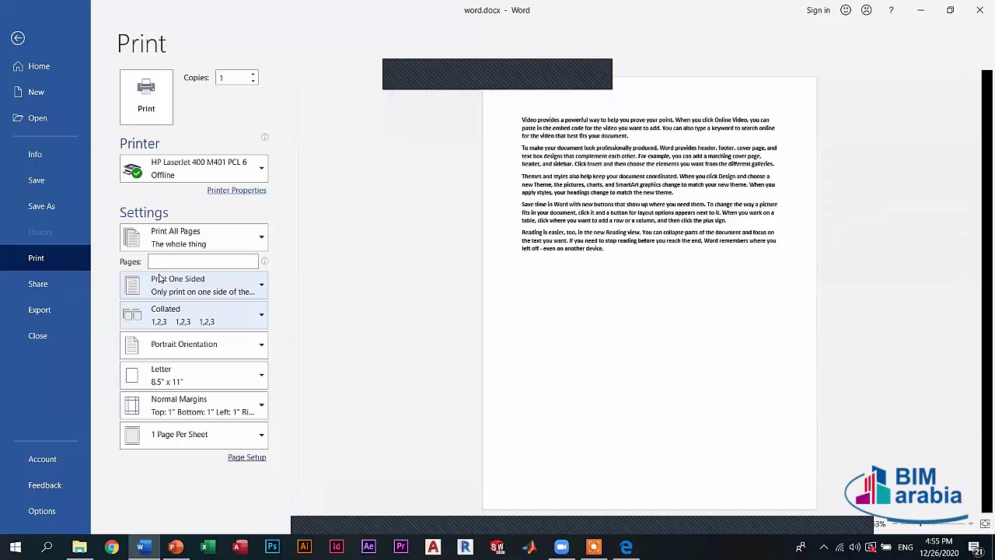
left_click(179, 327)
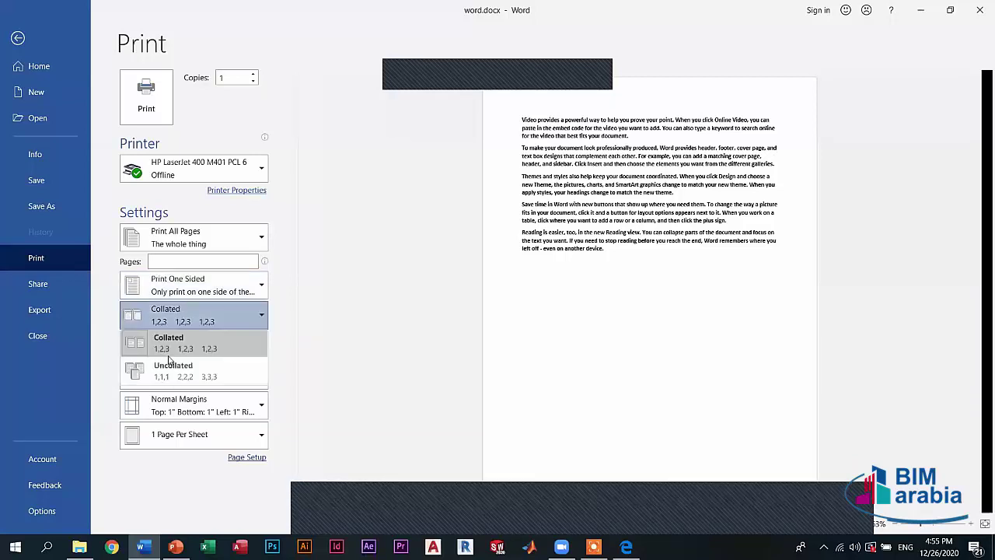
left_click(168, 372)
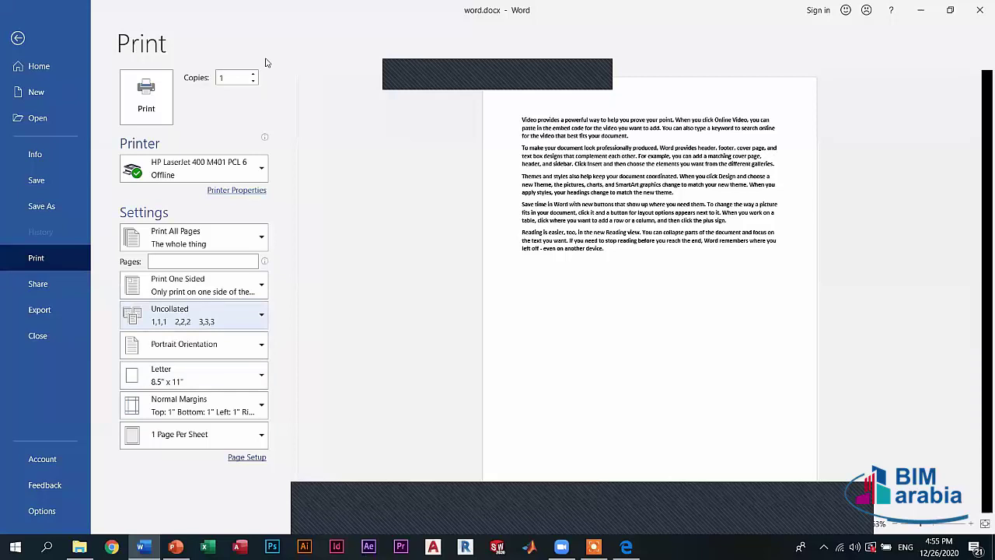
- Set the copies to 5 while keeping the printout uncollated
double_click(233, 78)
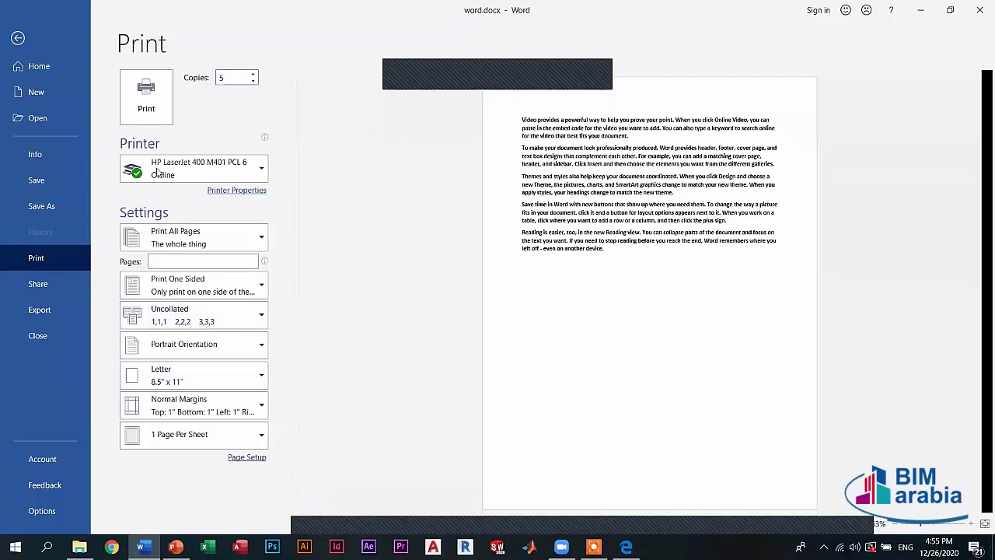
type("5")
left_click(167, 320)
left_click(166, 379)
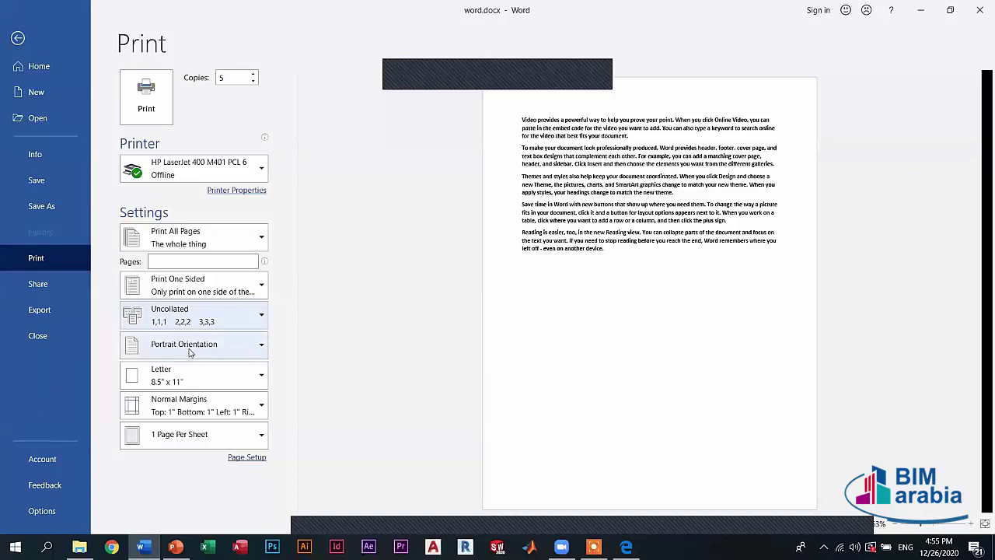
left_click(194, 350)
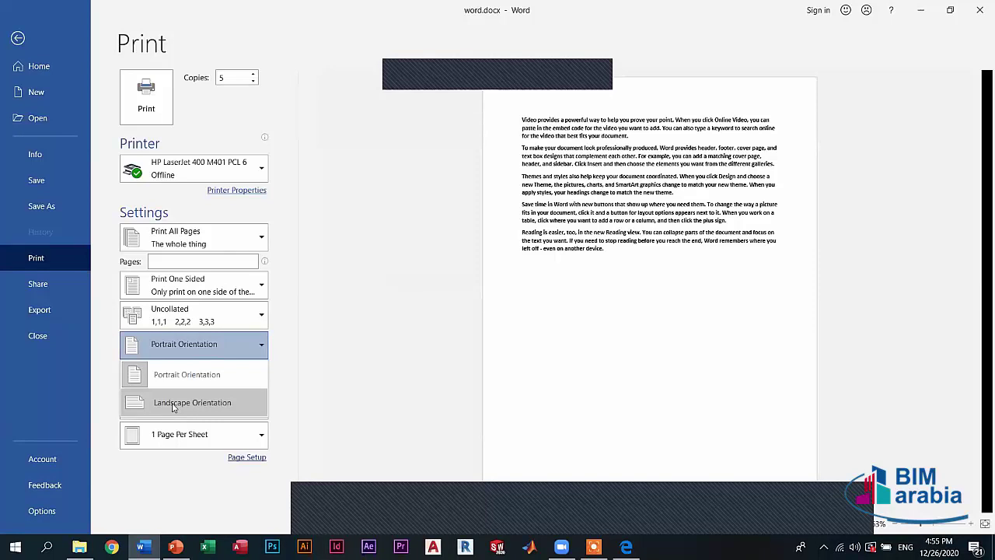
left_click(172, 405)
left_click(173, 346)
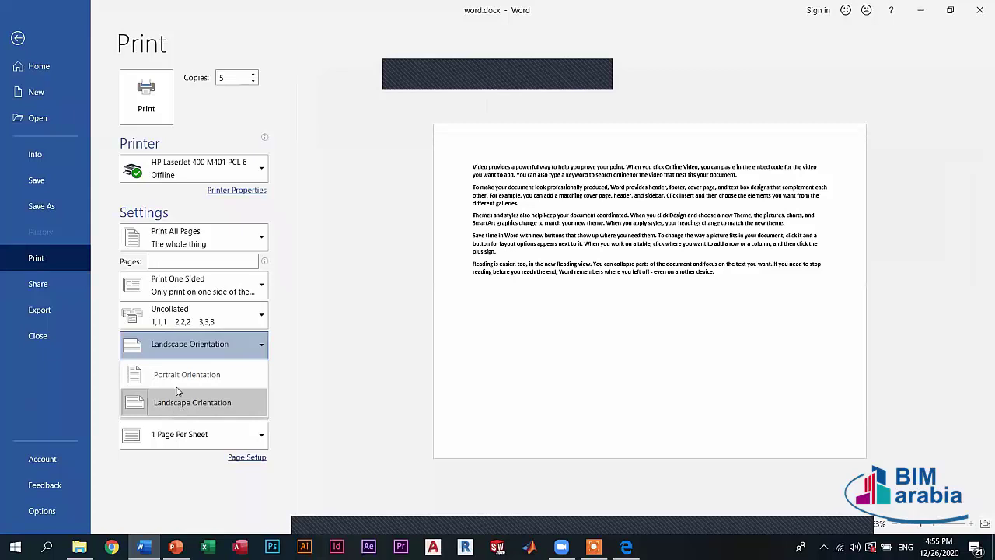
key("Up")
key("Return")
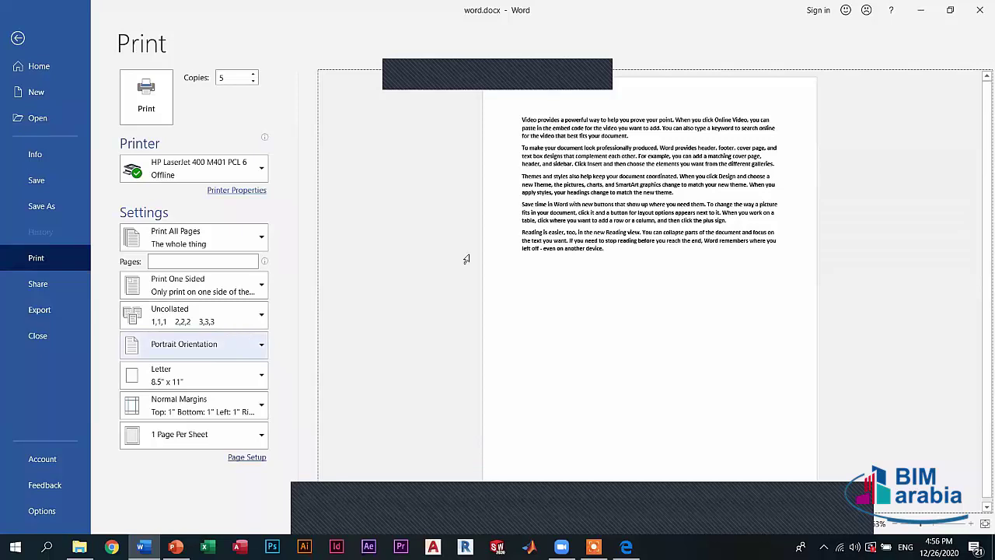
left_click(195, 345)
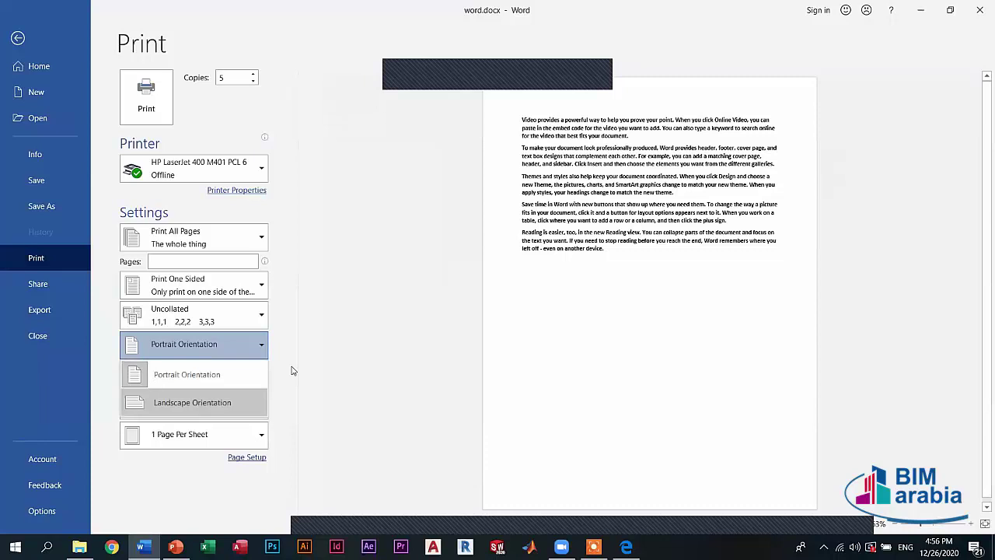
key("Return")
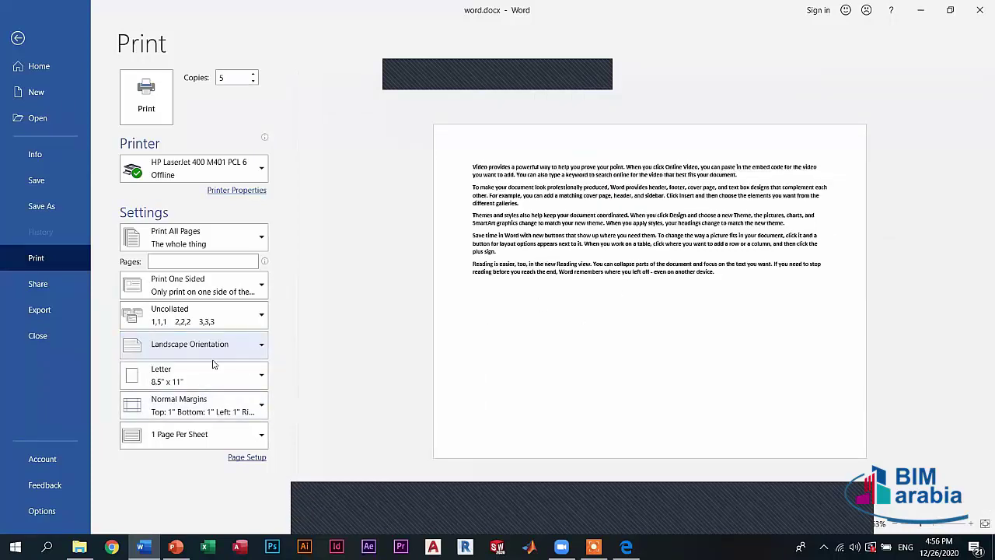
key("Return")
key("Up")
key("Return")
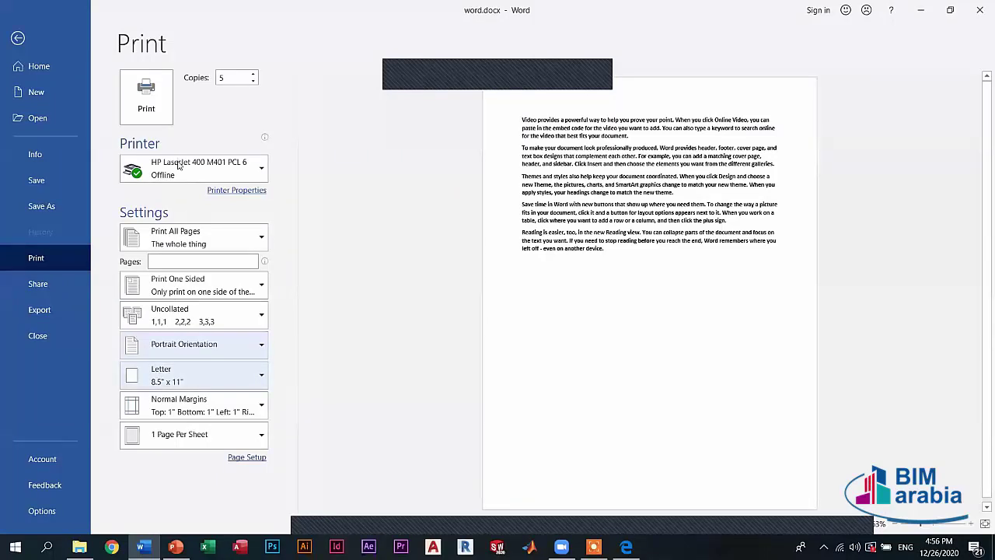
- Try the A4, A3 and A5 paper sizes in turn, ending on A3
key("Down")
key("Down")
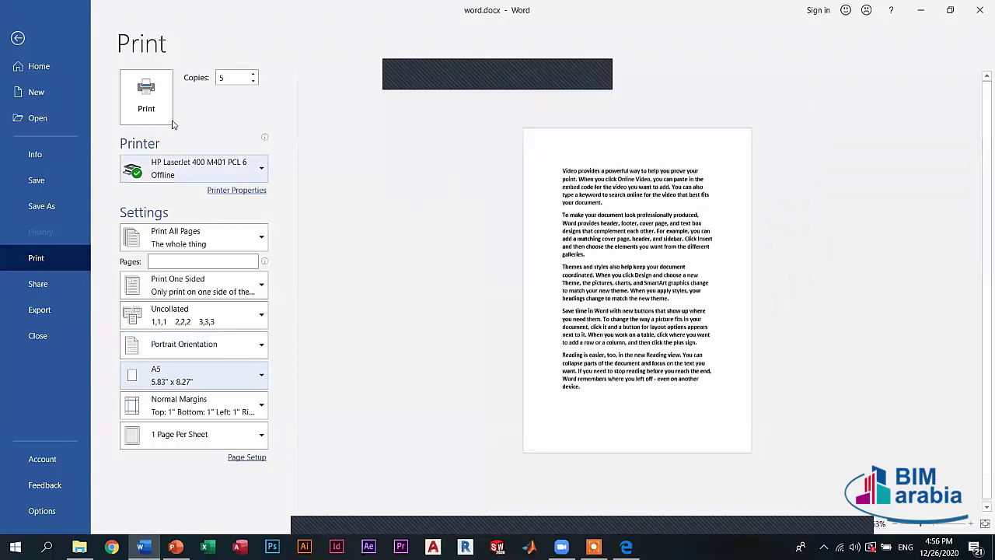
key("alt+Down")
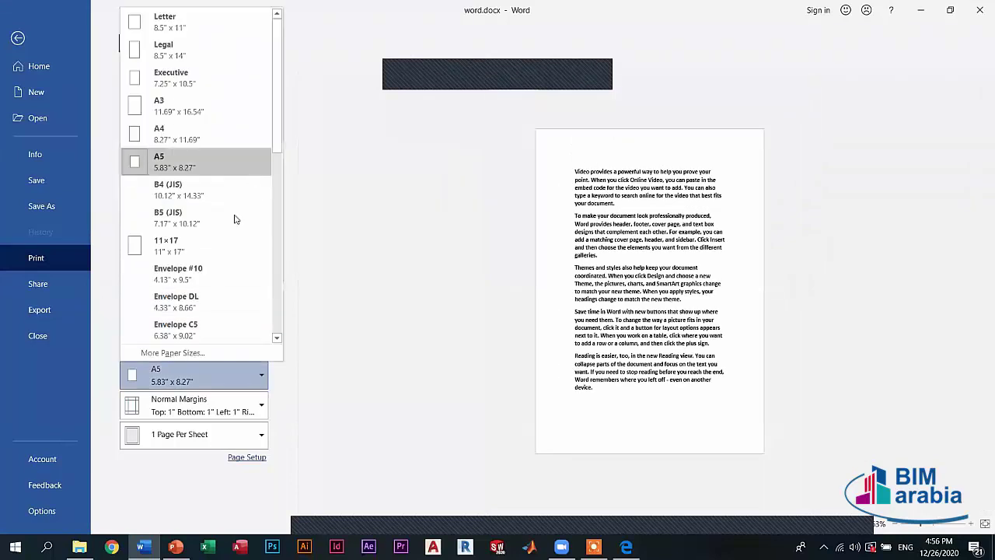
key("Return")
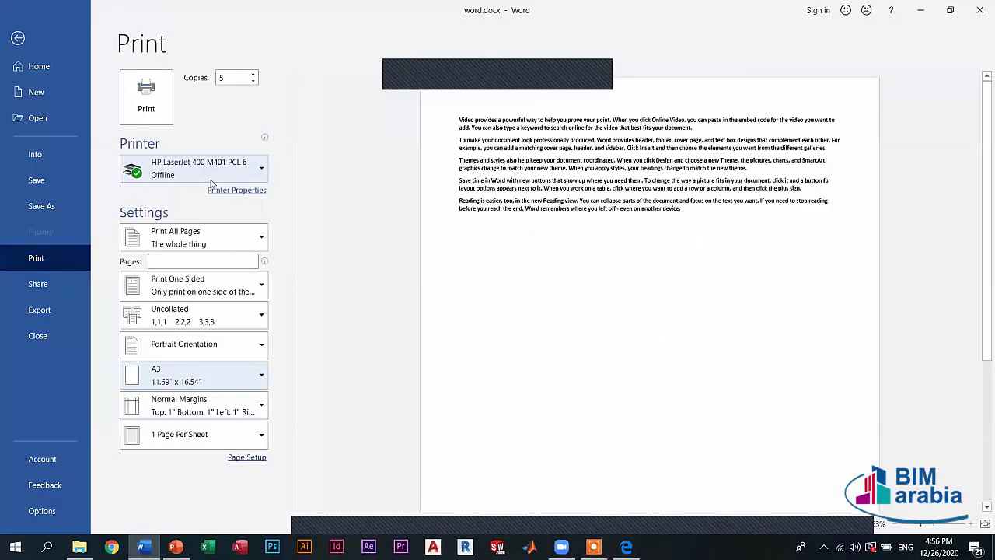
key("alt+Down")
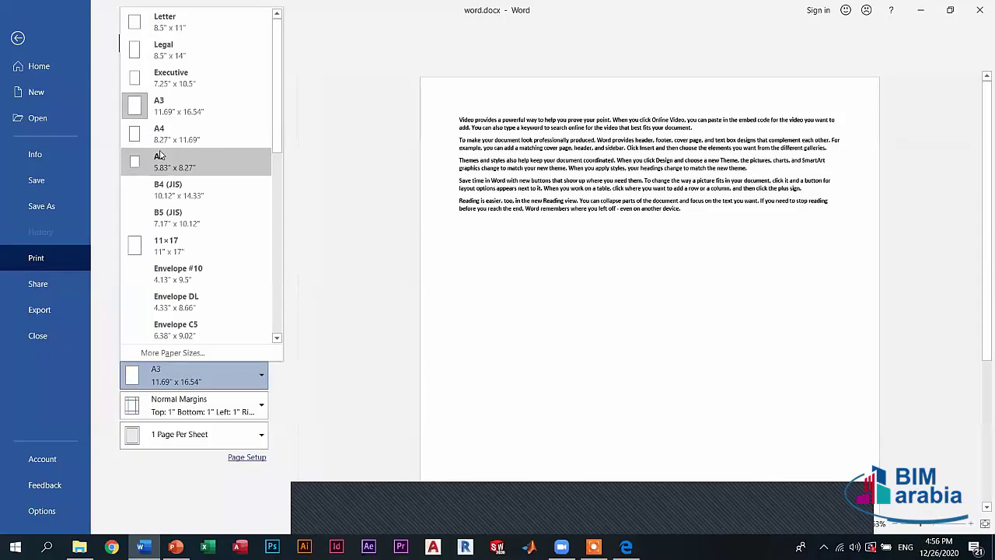
left_click(168, 164)
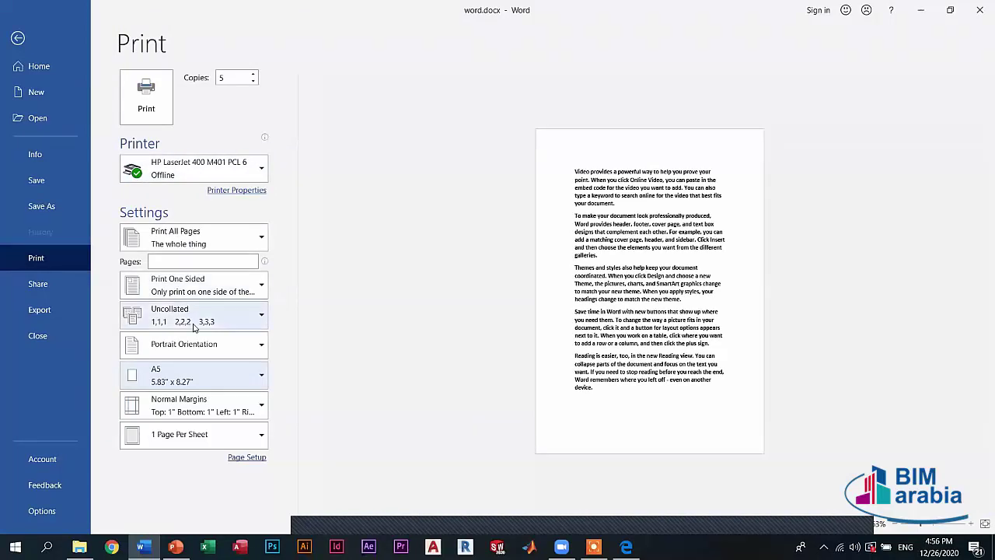
left_click(187, 369)
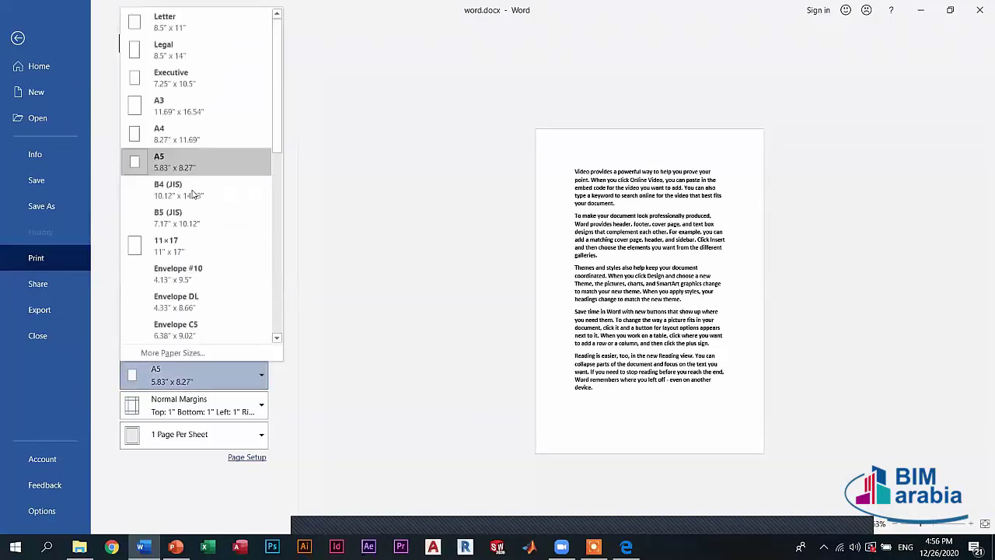
left_click(171, 128)
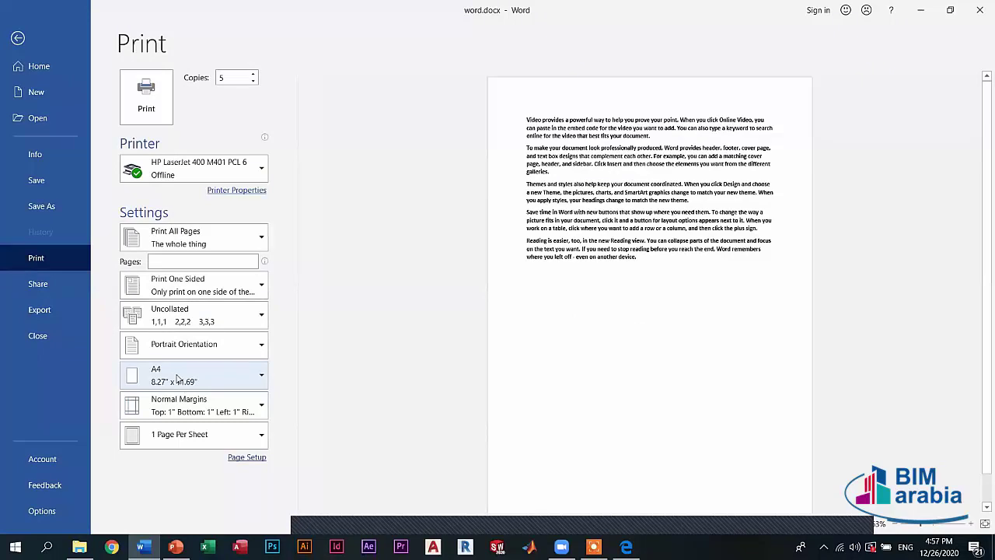
left_click(177, 379)
left_click(171, 102)
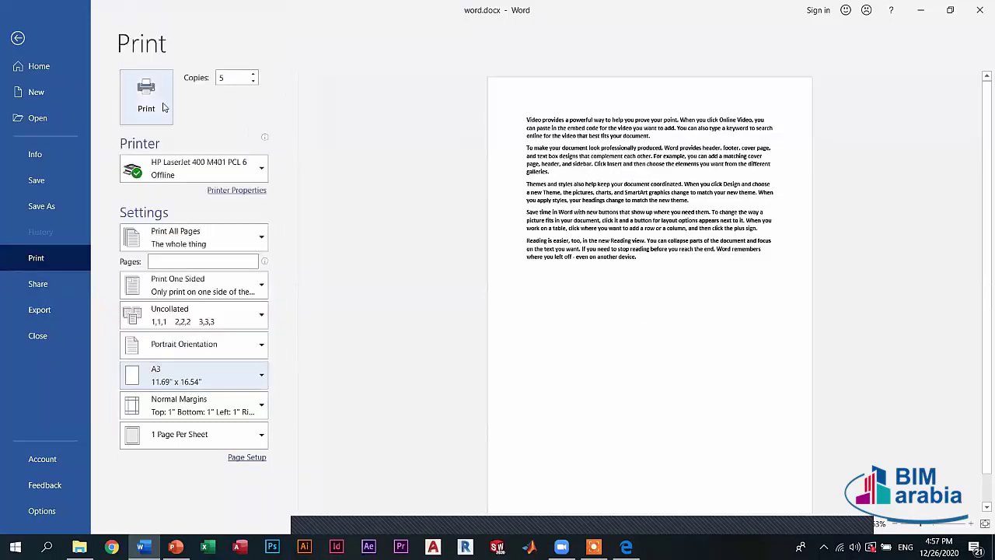
- Pick 5 x 8 inch paper from the size list, spreading the text over two pages
left_click(177, 378)
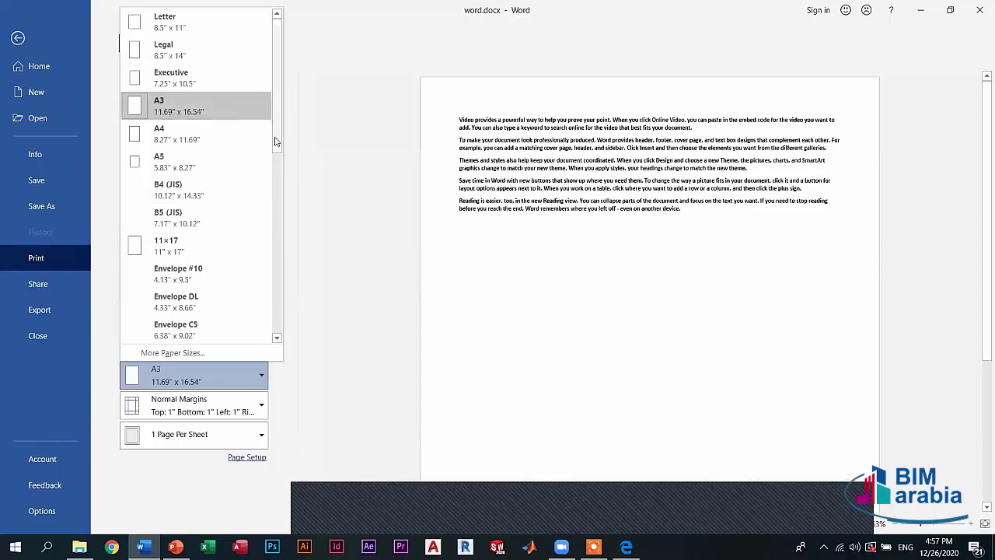
left_click_drag(276, 139, 274, 237)
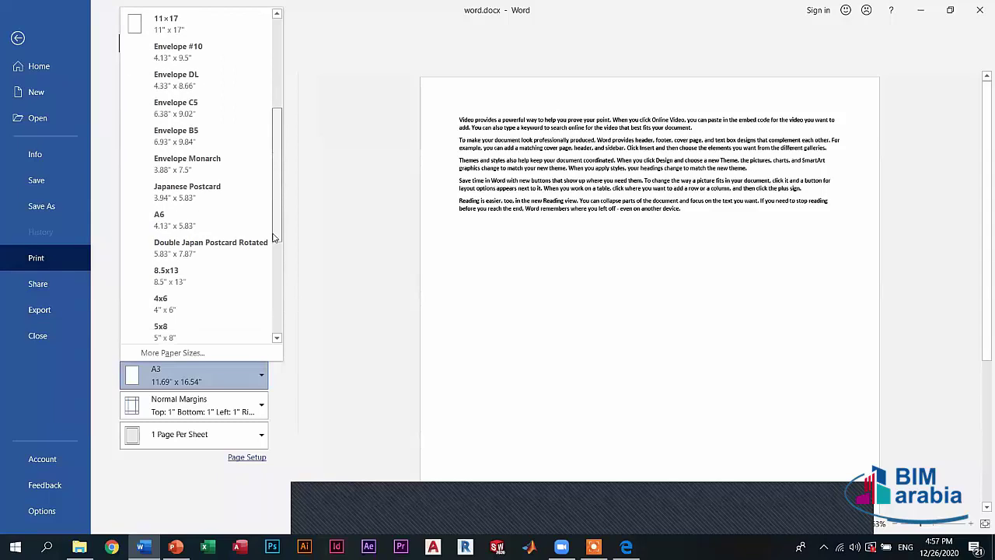
scroll(274, 237, "down", 2)
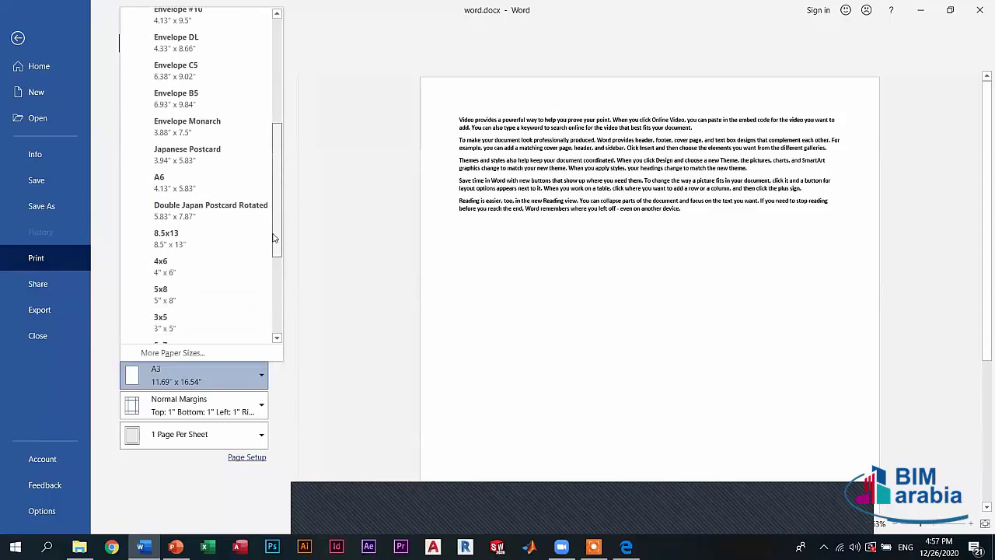
left_click(171, 288)
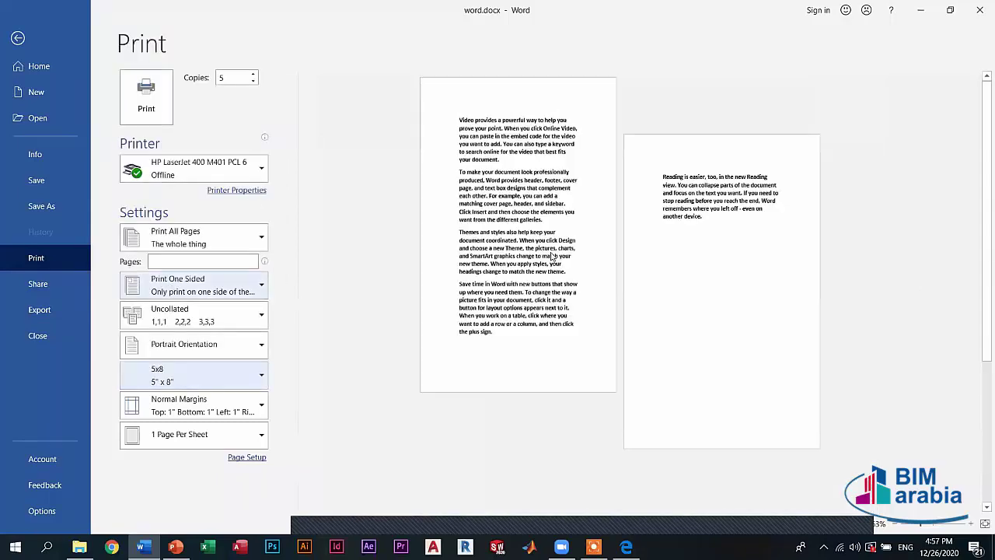
- Switch the print orientation to Landscape, leaving the margins unchanged
left_click(194, 405)
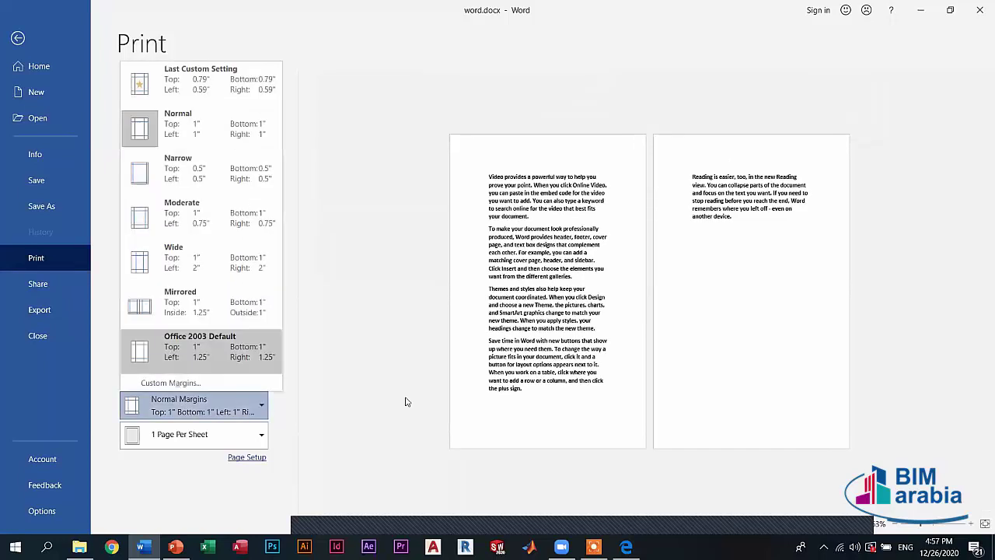
left_click(286, 373)
left_click(198, 345)
left_click(189, 401)
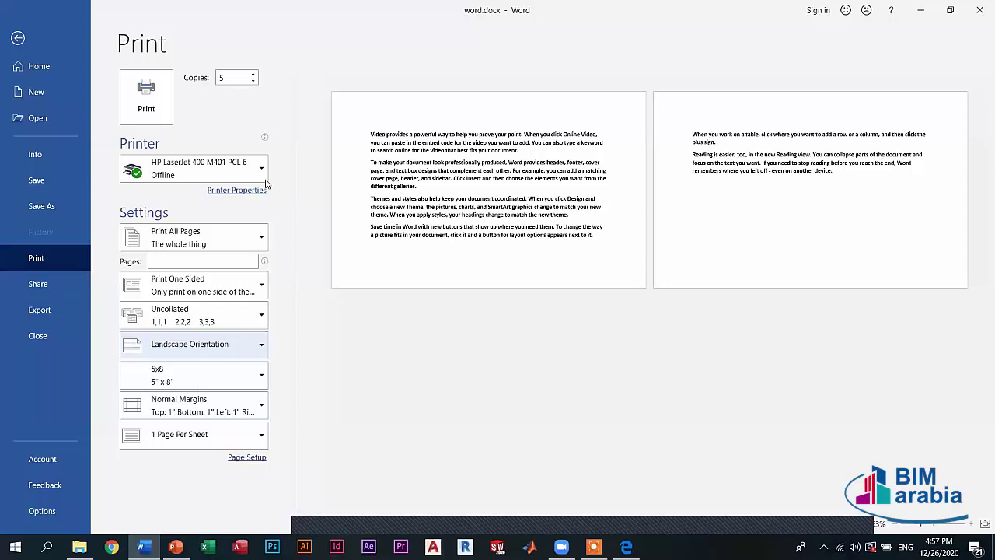
- Return to A4 paper in Portrait orientation so the text fits one page
left_click(194, 375)
scroll(269, 97, "up", 5)
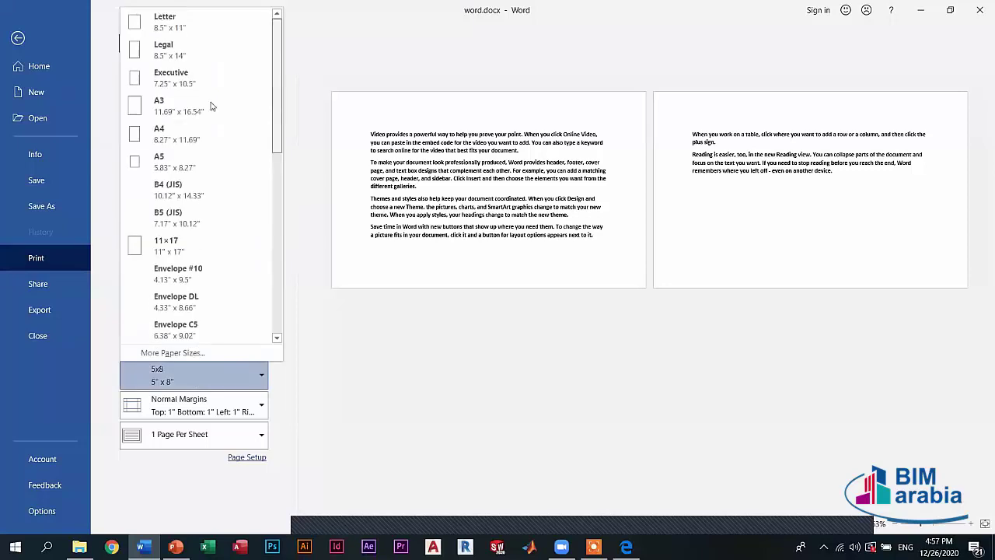
left_click(173, 129)
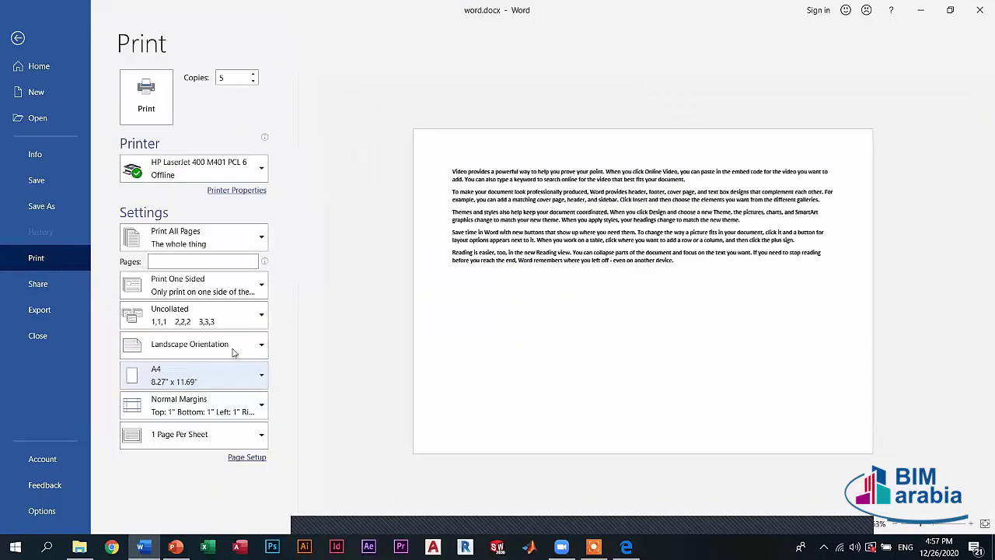
left_click(194, 344)
left_click(186, 371)
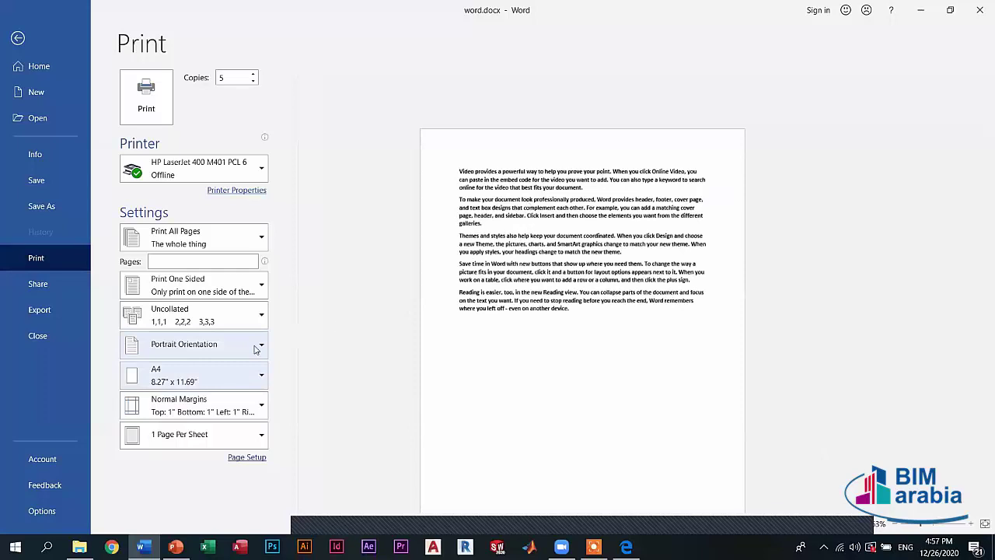
left_click(222, 411)
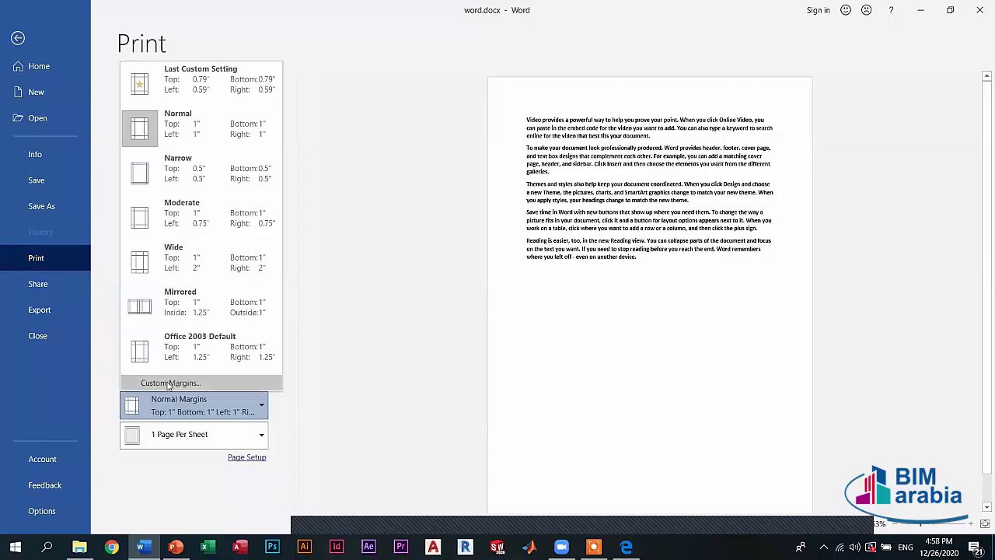
- In Custom Margins, set Top 4, Left 4, Bottom 2 and Right 2
left_click(193, 379)
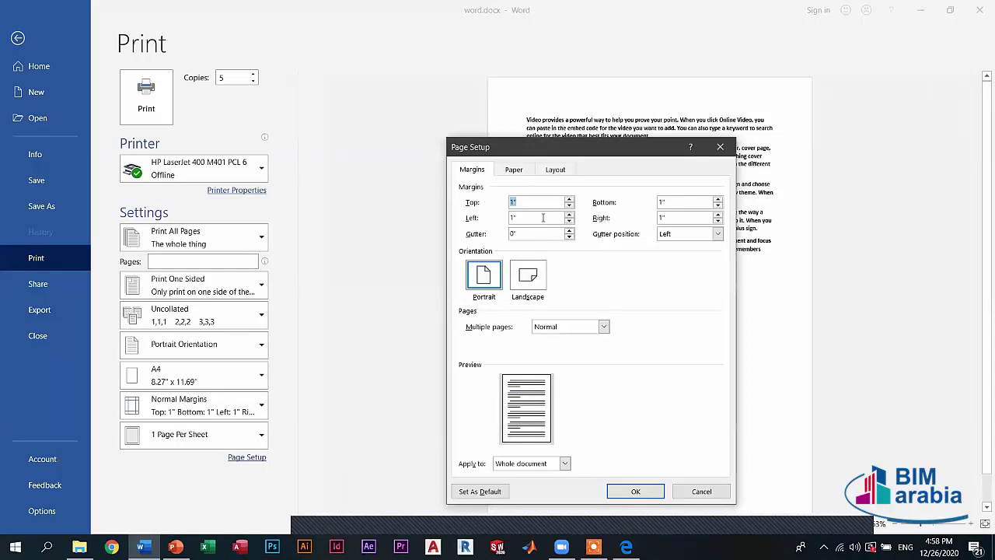
type("4")
key("Tab")
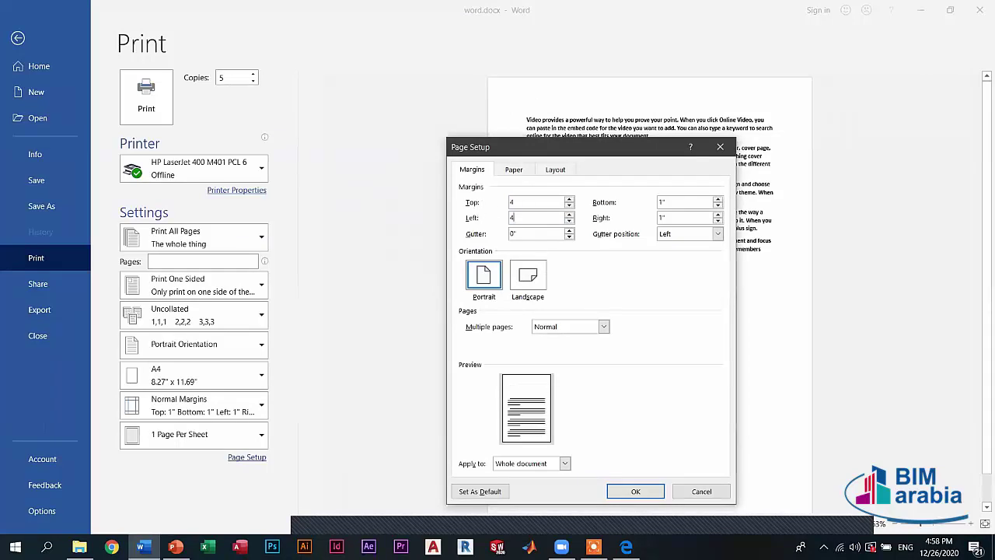
type("4")
left_click(686, 204)
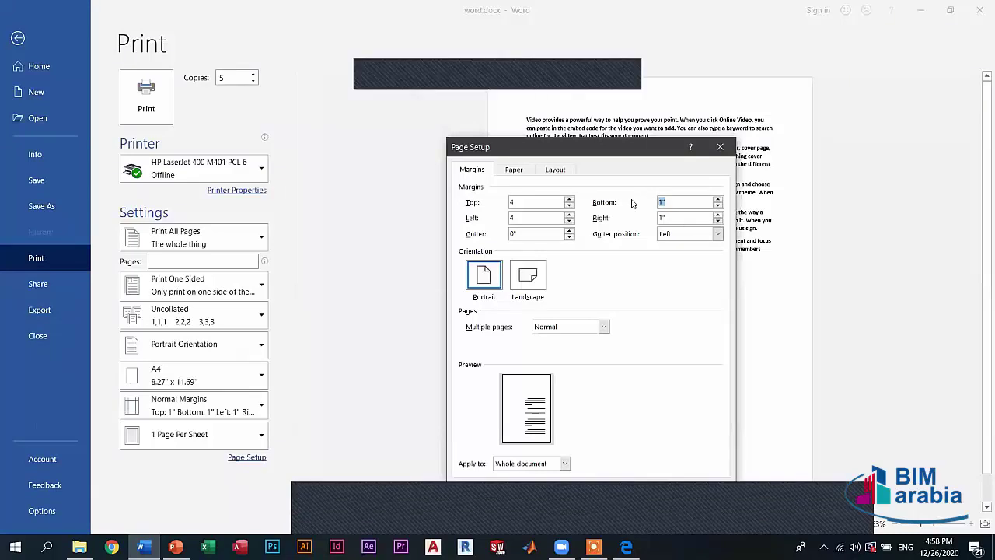
type("2")
key("Tab")
type("2")
key("Tab")
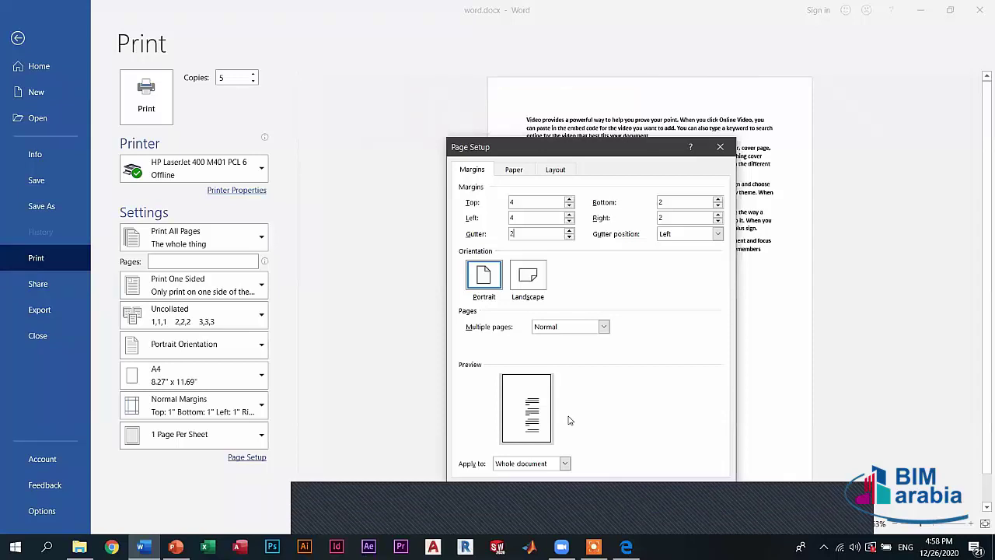
- Set the gutter to 2 with the gutter position on the Right
left_click_drag(516, 232, 487, 234)
type("4")
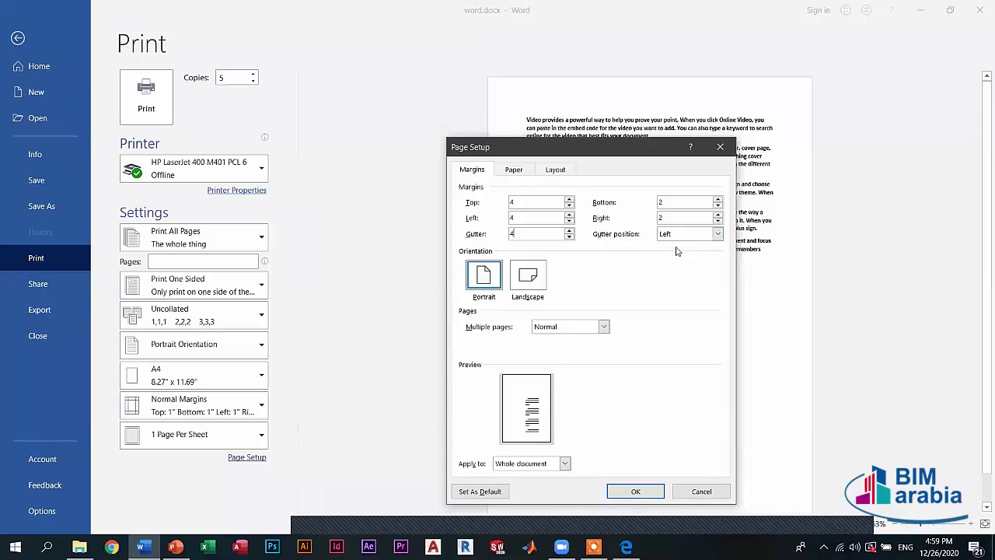
left_click(718, 233)
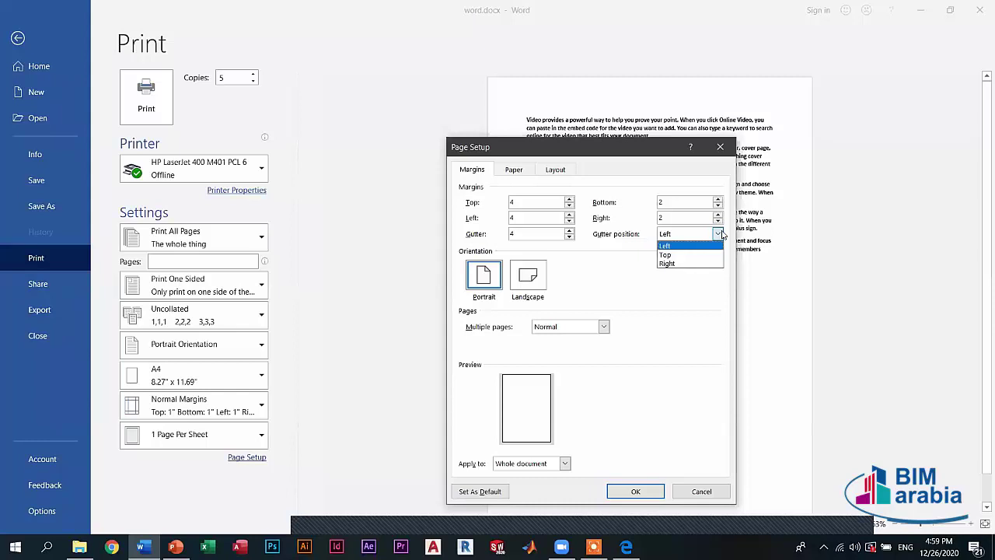
left_click(673, 257)
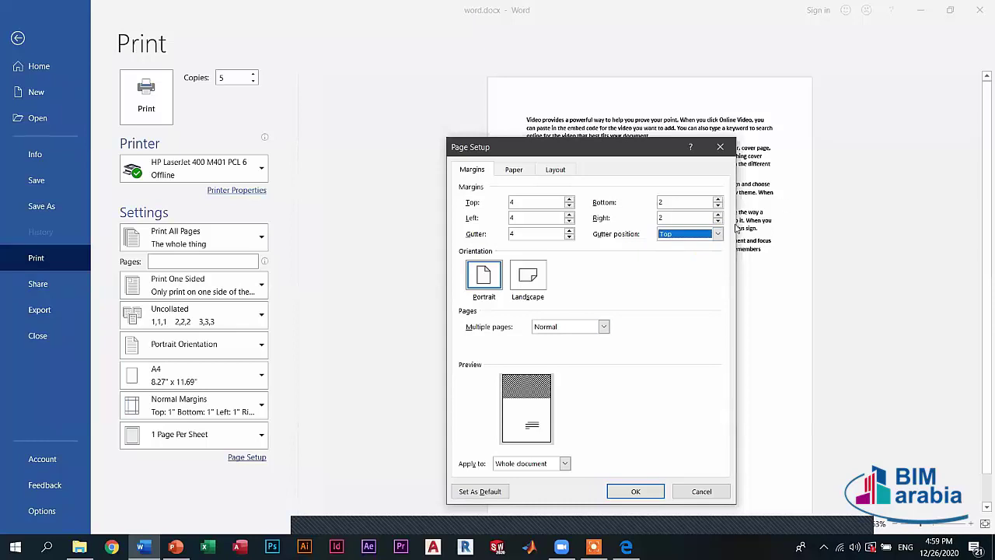
left_click(513, 234)
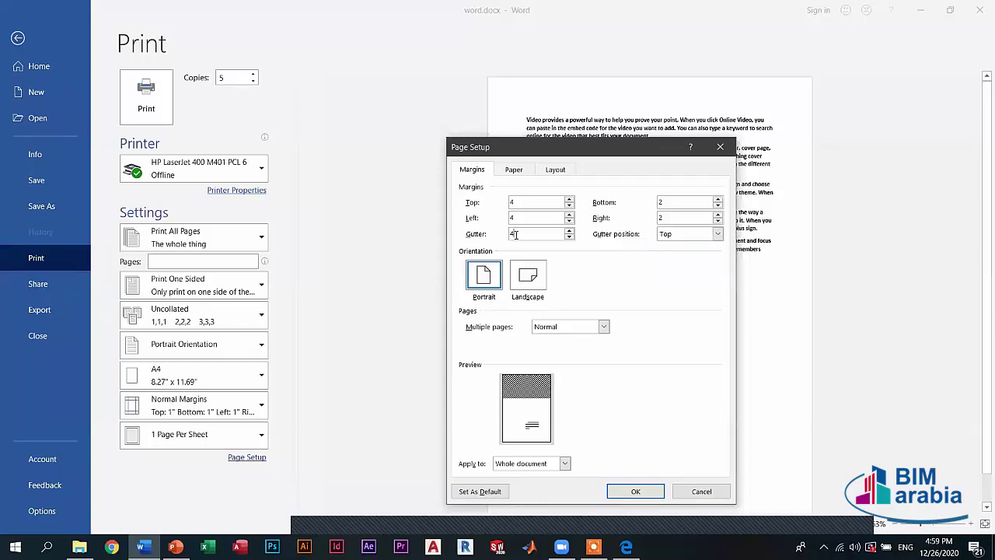
key("BackSpace")
type("2")
left_click(692, 234)
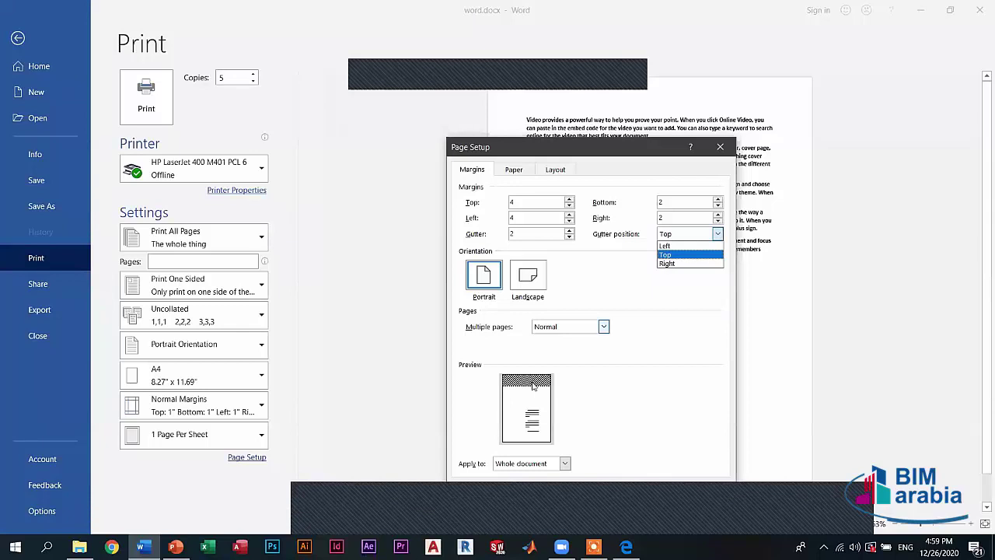
left_click(680, 264)
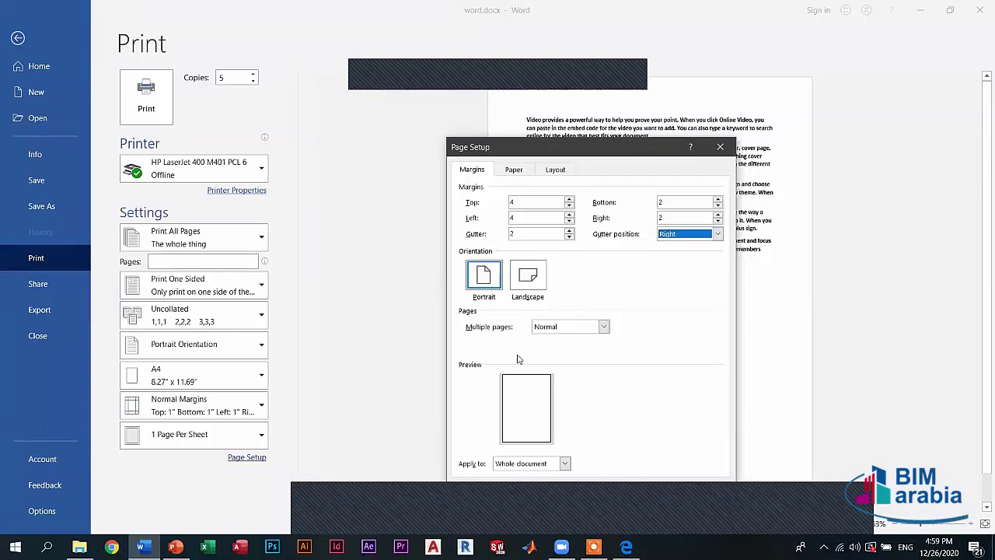
- Keep the Normal multiple-pages layout and apply the settings to the whole document
left_click(577, 327)
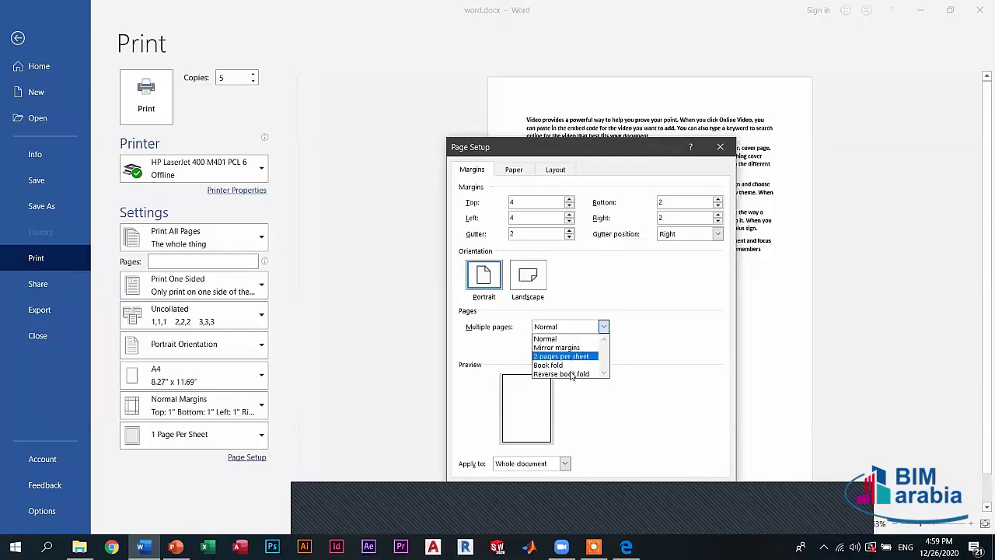
left_click(646, 344)
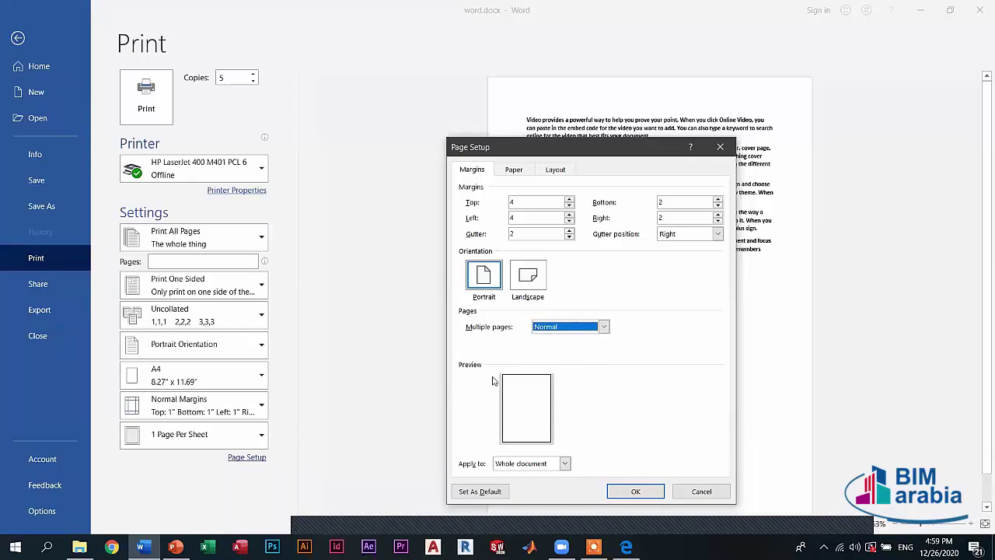
key("alt+t")
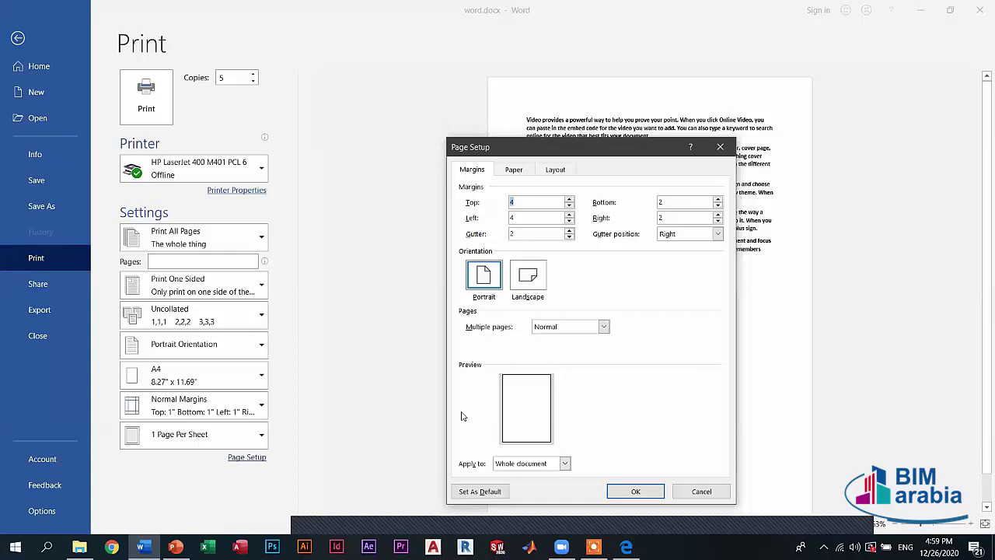
left_click(564, 463)
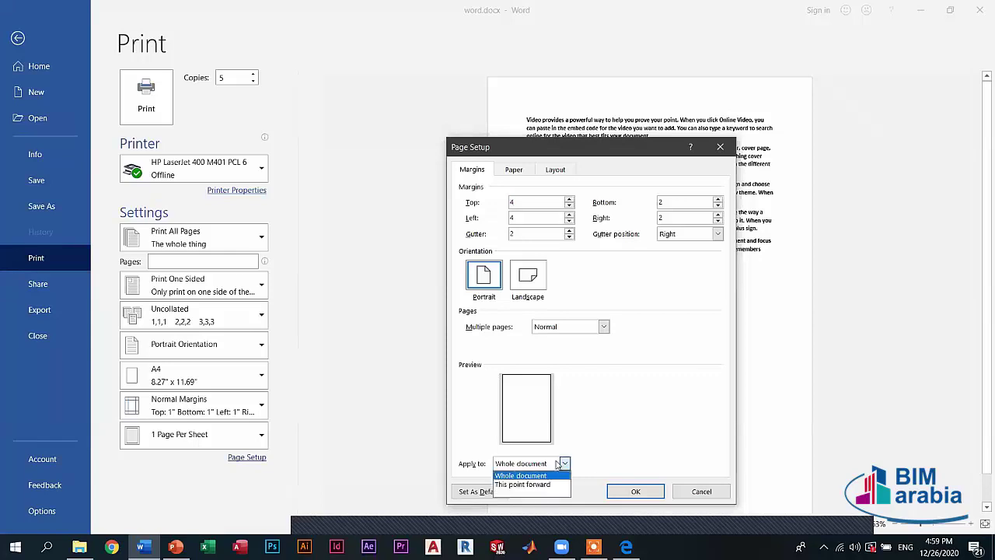
left_click(551, 468)
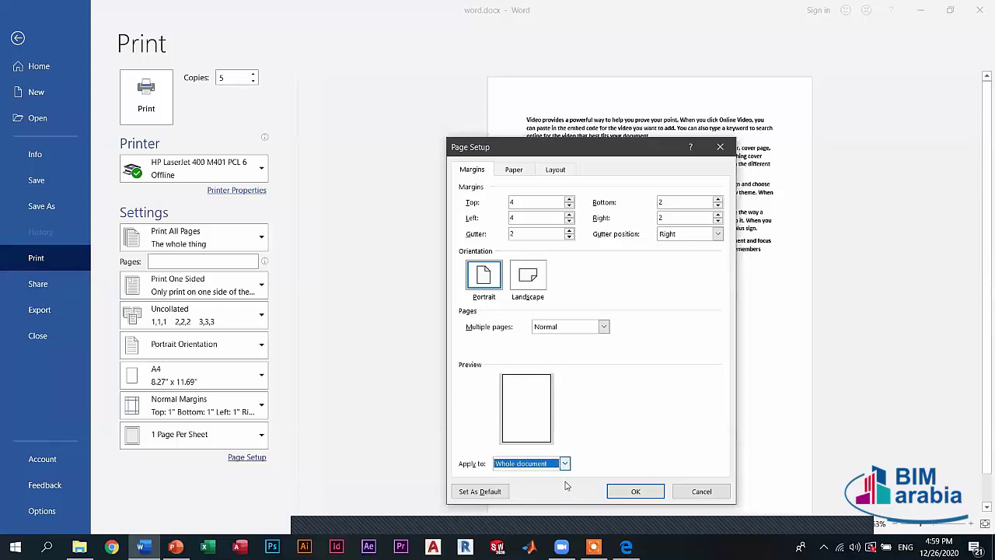
key("alt+Down")
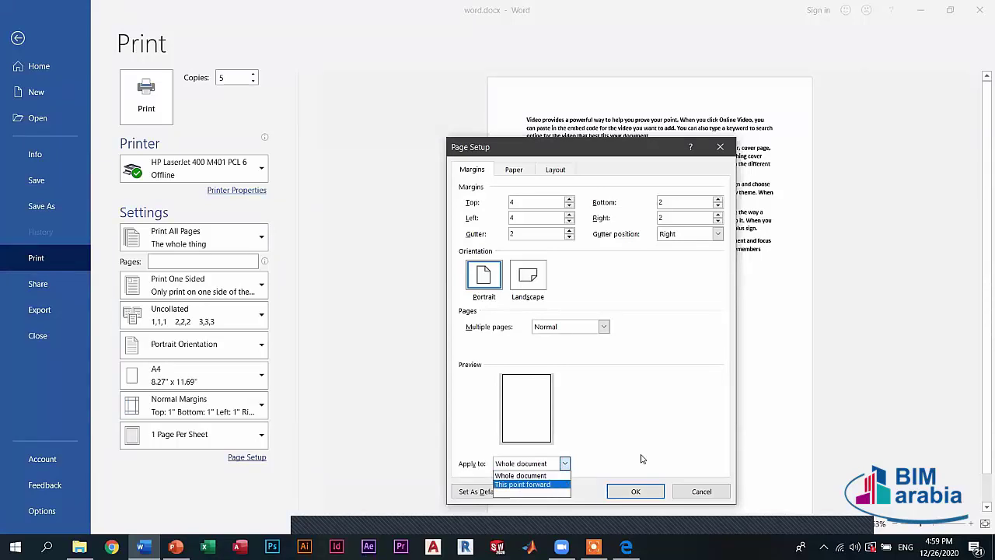
left_click(715, 492)
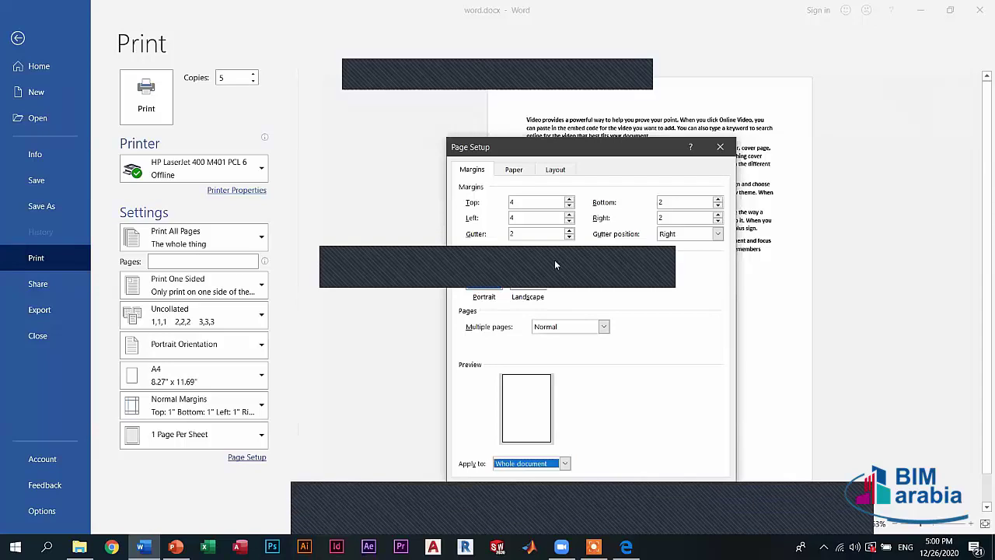
left_click(514, 173)
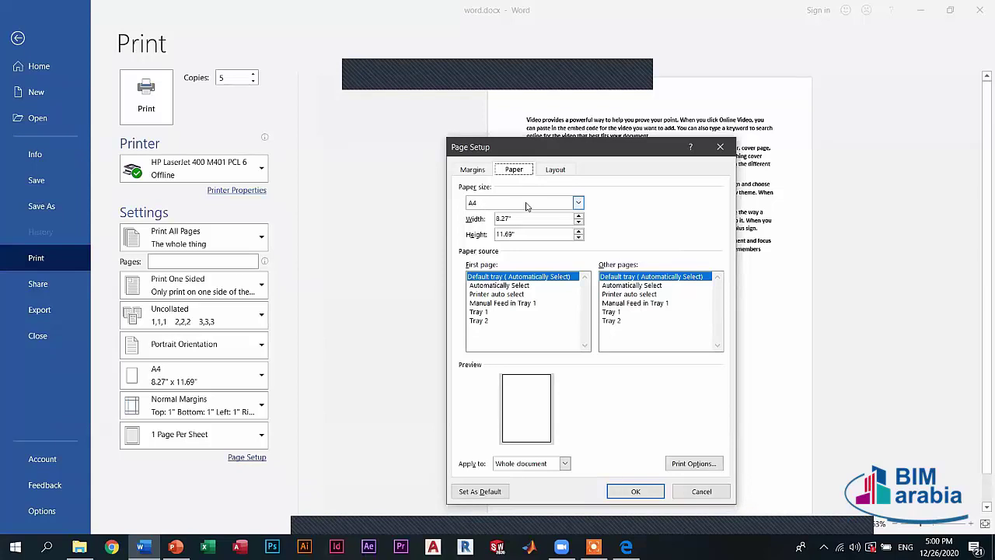
- Browse the paper size list and keep A4 selected
left_click(527, 204)
left_click(531, 206)
left_click(531, 206)
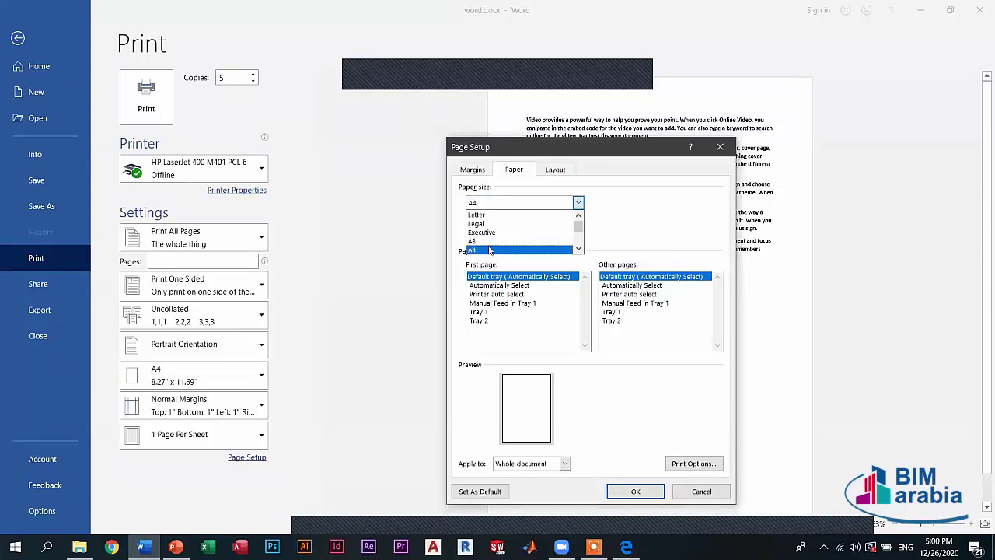
scroll(527, 236, "down", 1)
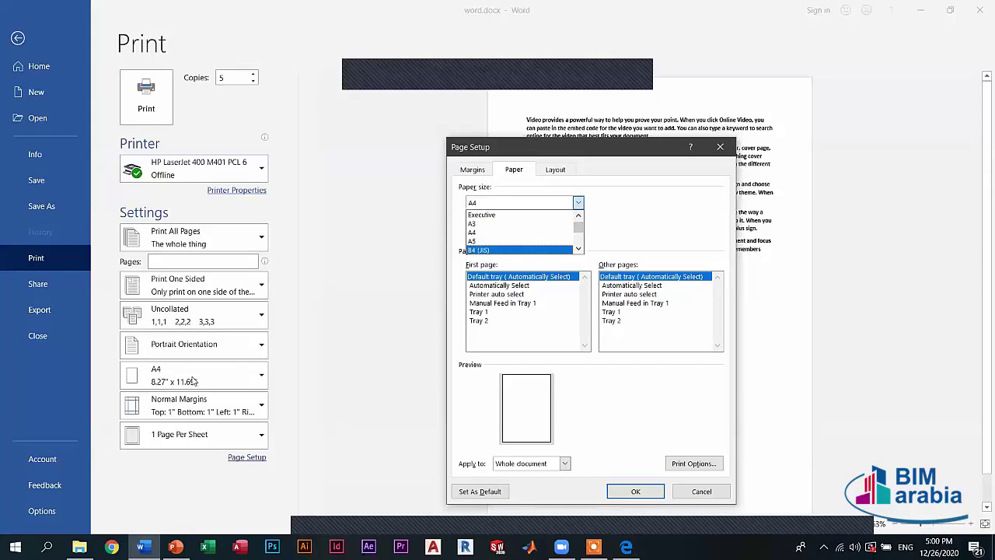
left_click_drag(578, 227, 579, 246)
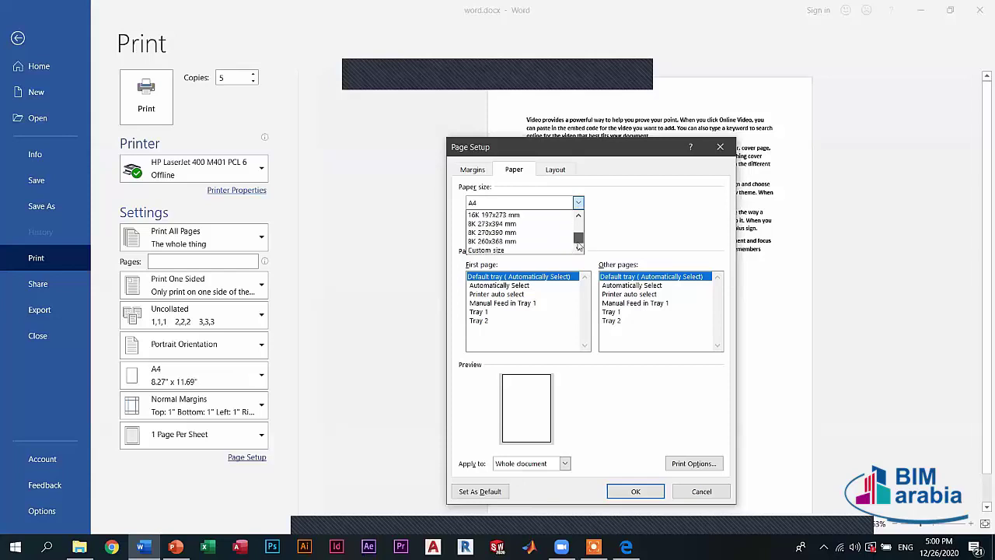
left_click(626, 233)
- Set the paper width to 8.1 inches and keep the first page on the default tray
key("Tab")
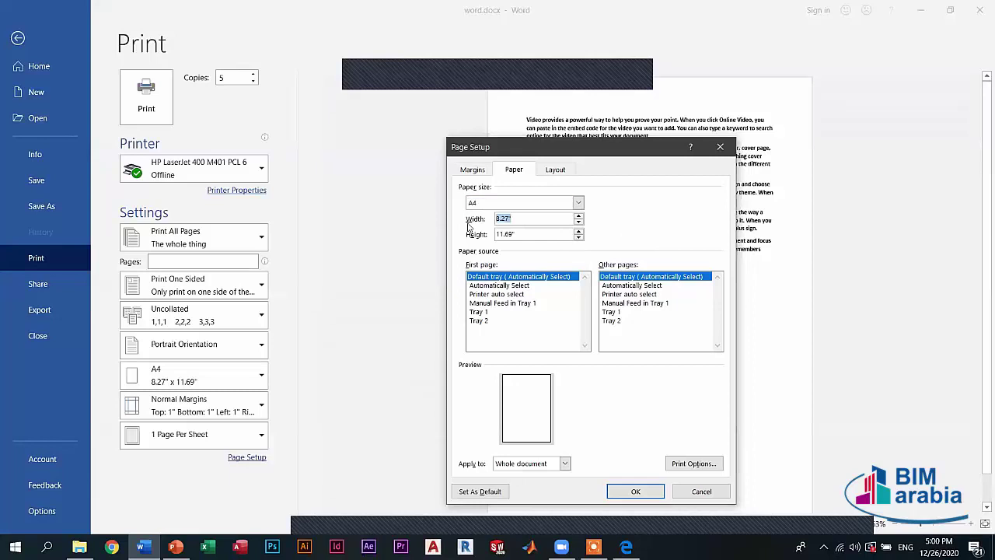
key("Tab")
left_click(578, 218)
left_click(578, 217)
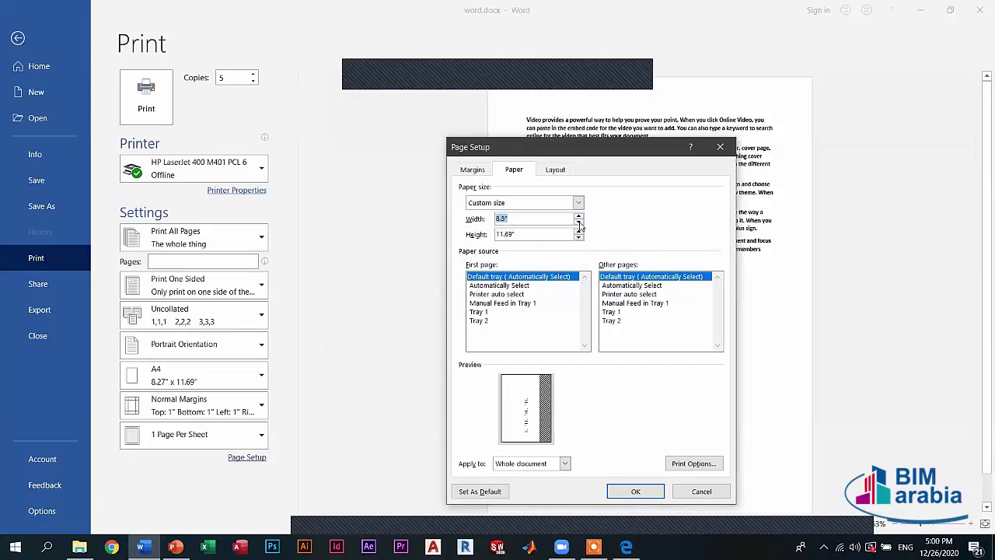
left_click(579, 224)
left_click(578, 223)
left_click(579, 223)
left_click(579, 223)
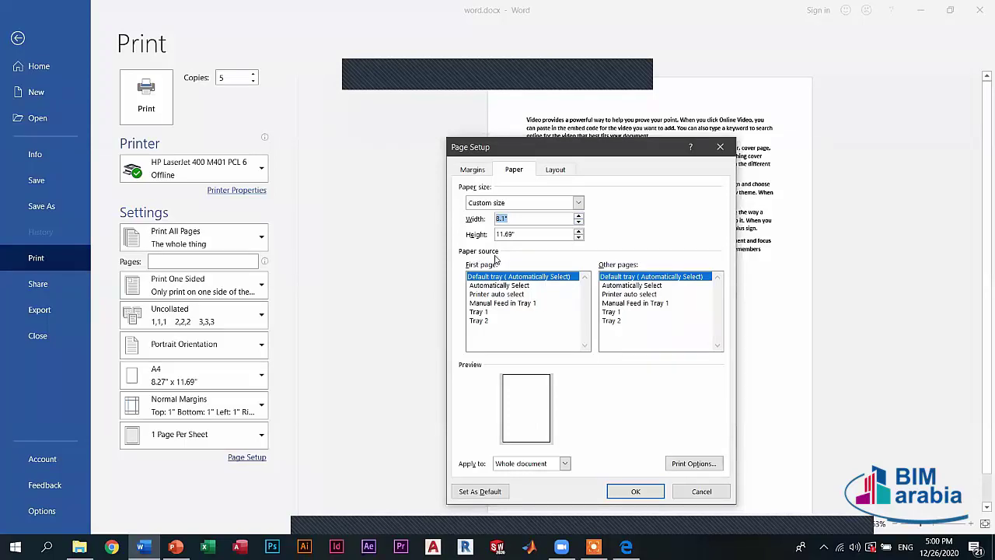
left_click(505, 295)
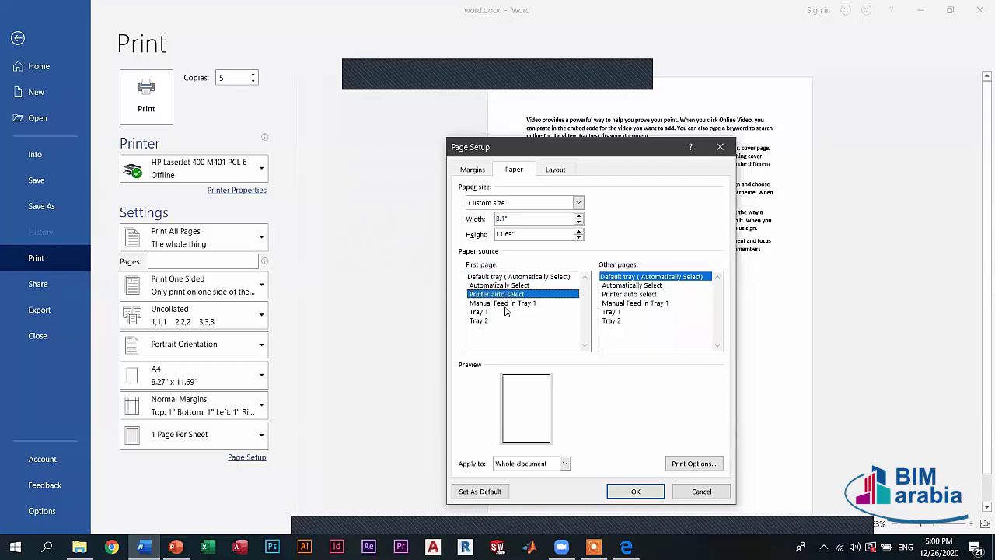
left_click(506, 312)
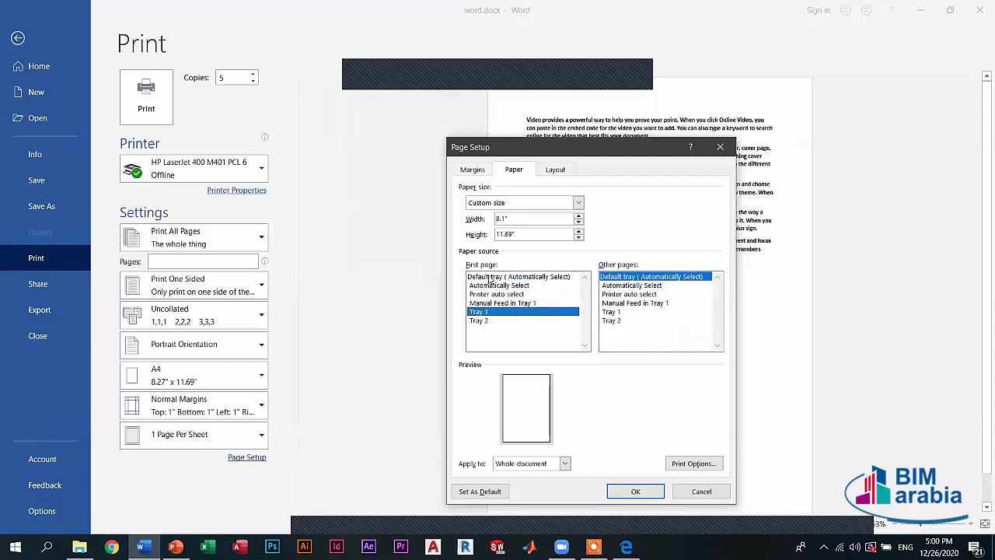
left_click(490, 278)
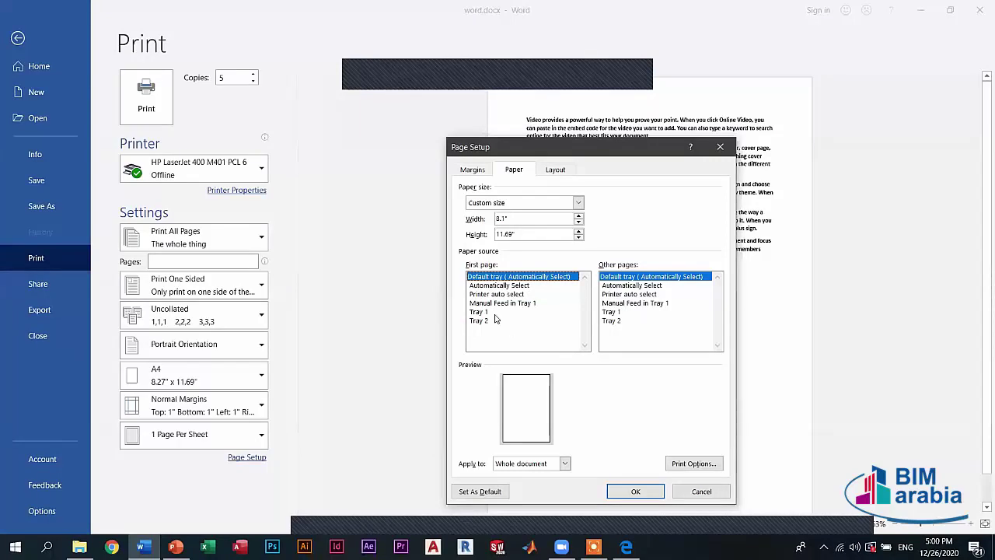
- Review the Layout tab's Section start and Apply to options, then cancel Page Setup unapplied
left_click(555, 170)
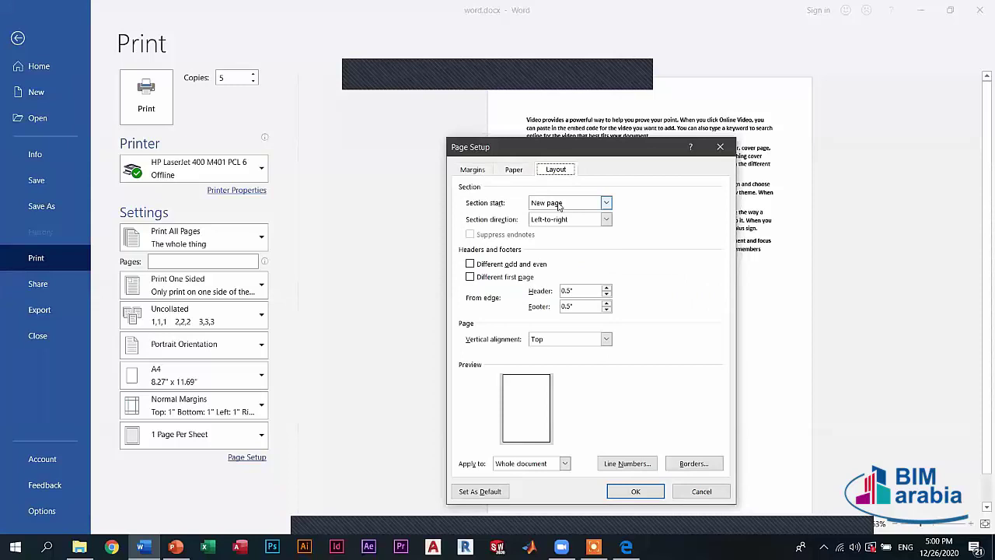
left_click(551, 203)
left_click(552, 203)
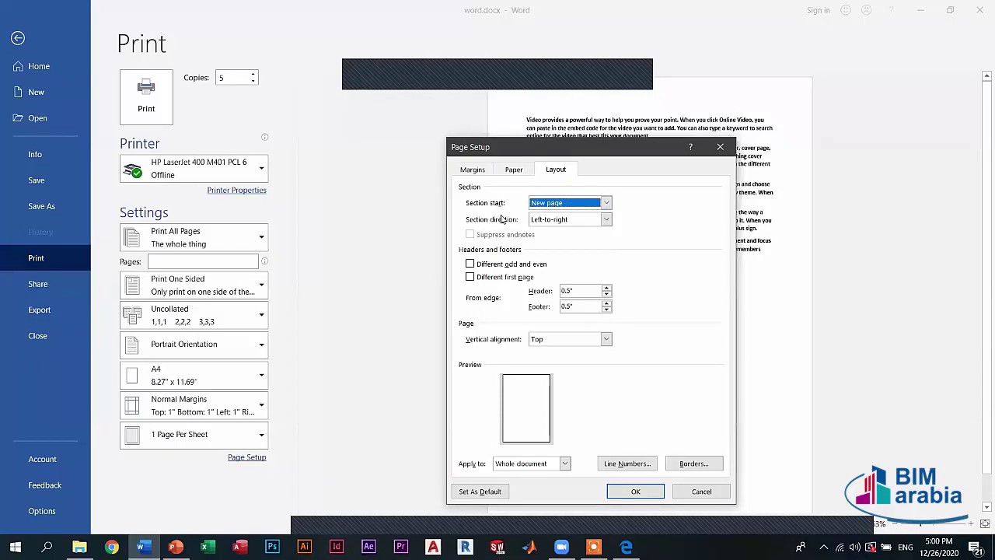
left_click(561, 203)
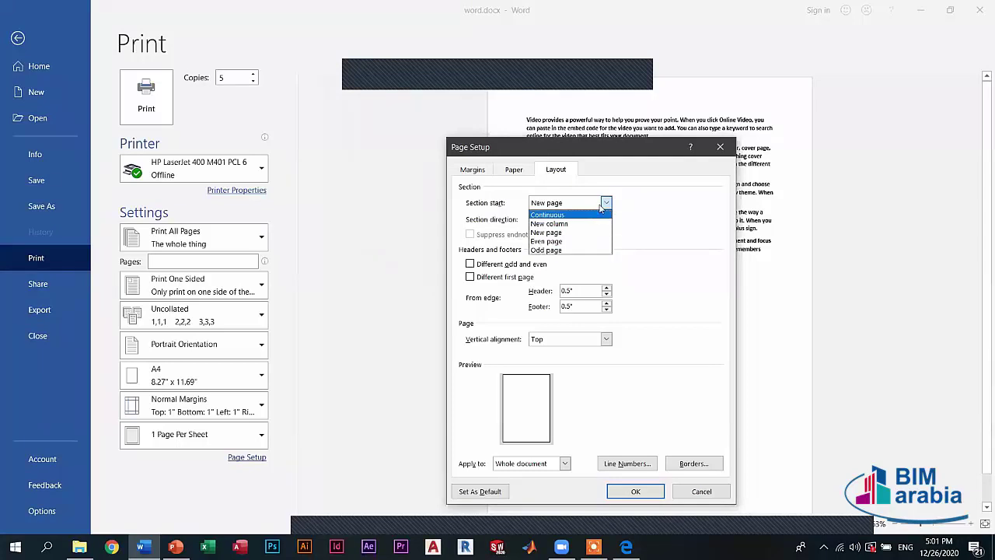
left_click(505, 263)
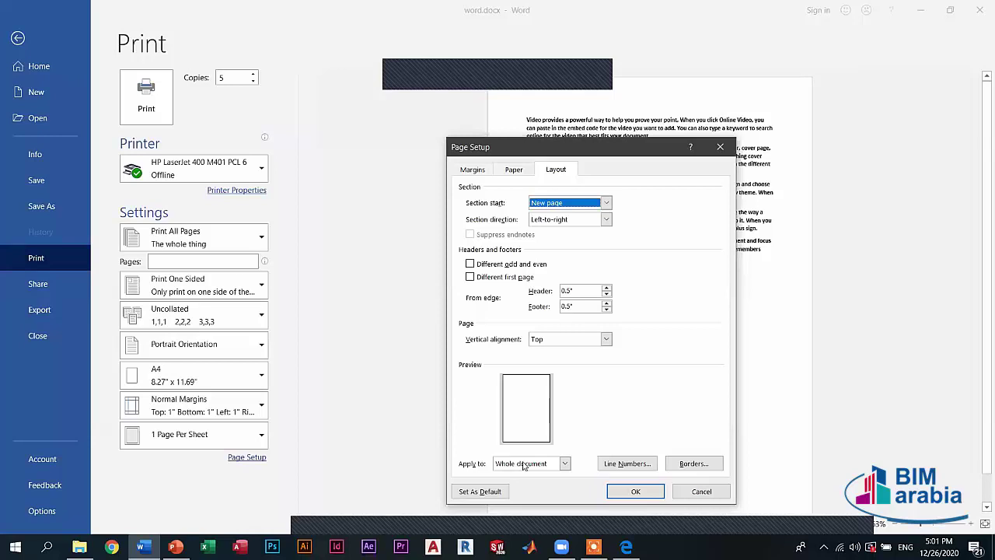
left_click(526, 464)
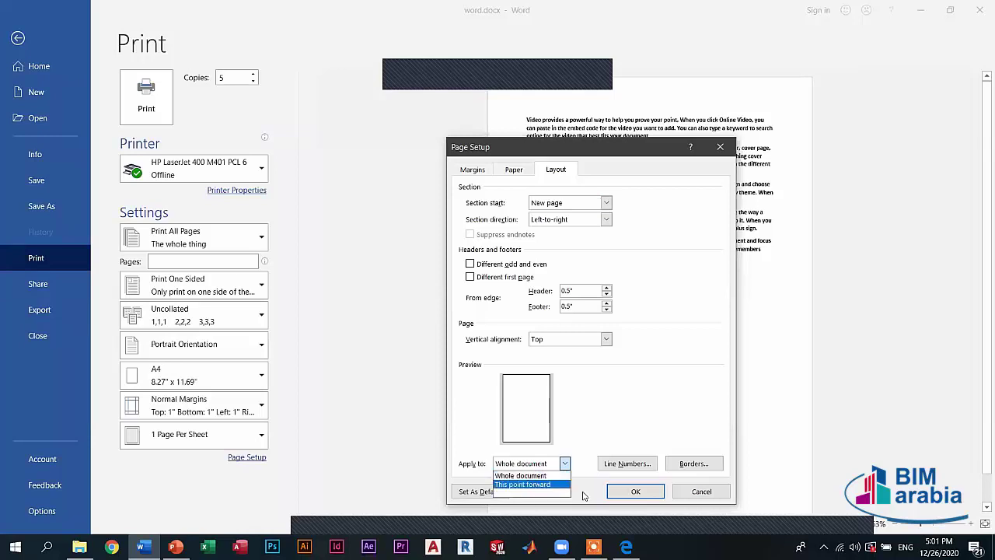
left_click(699, 492)
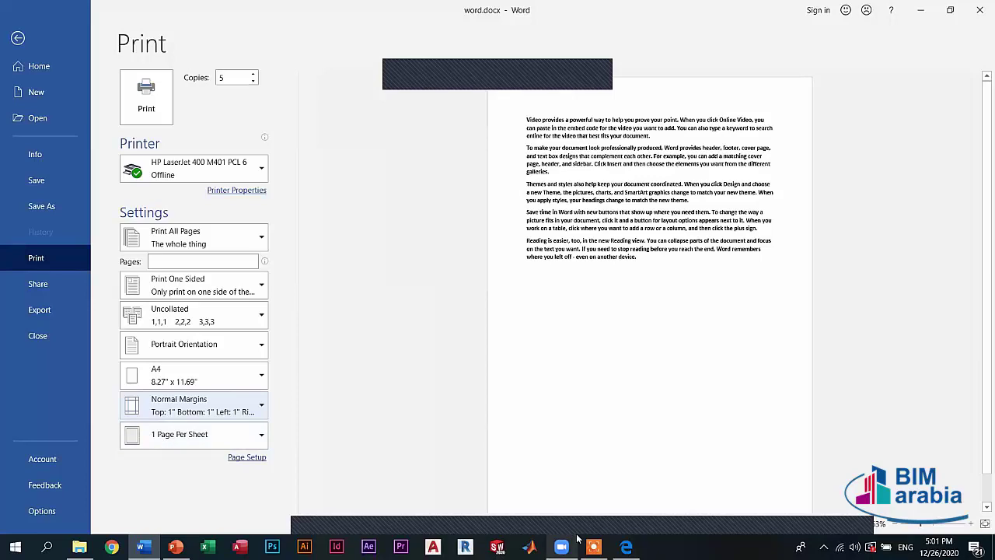
left_click(218, 435)
left_click(155, 276)
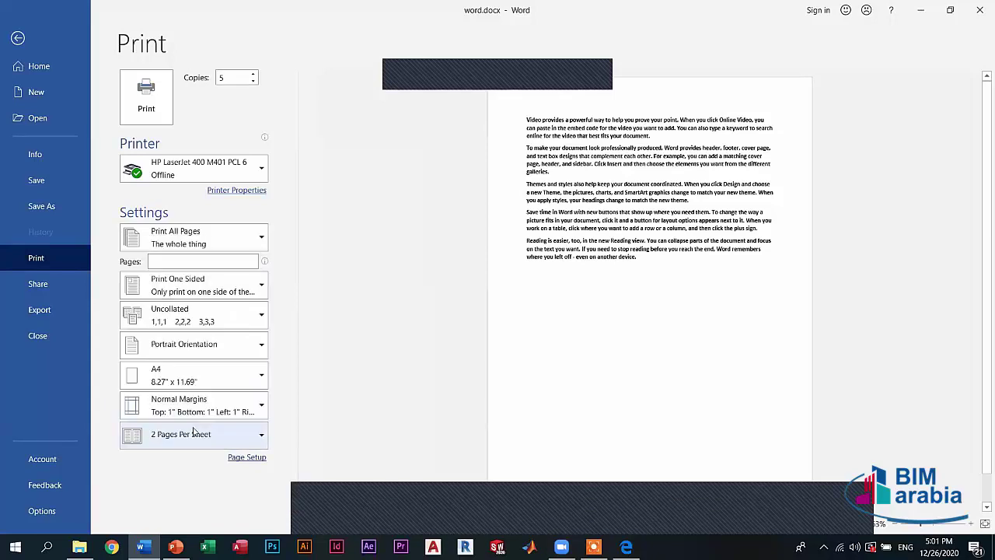
left_click(195, 434)
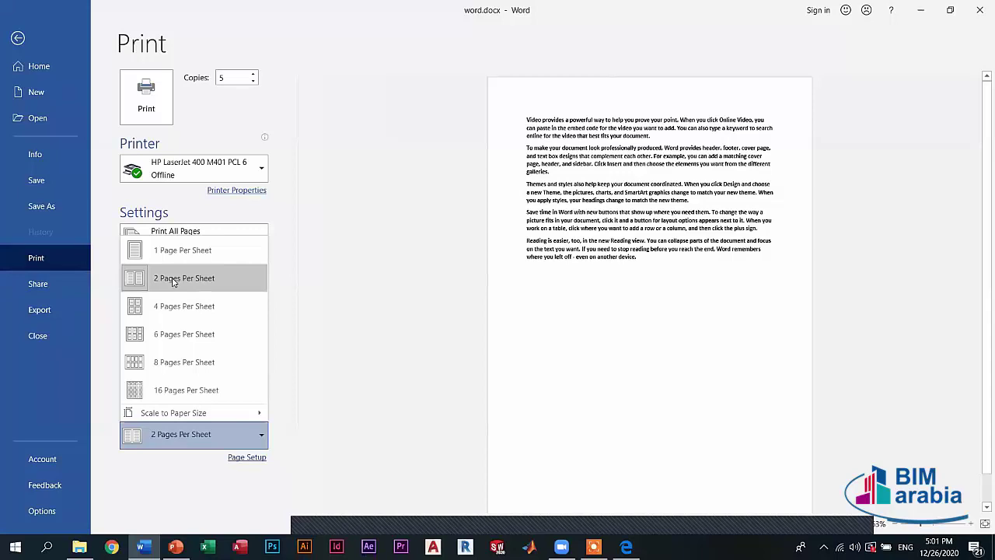
left_click(176, 306)
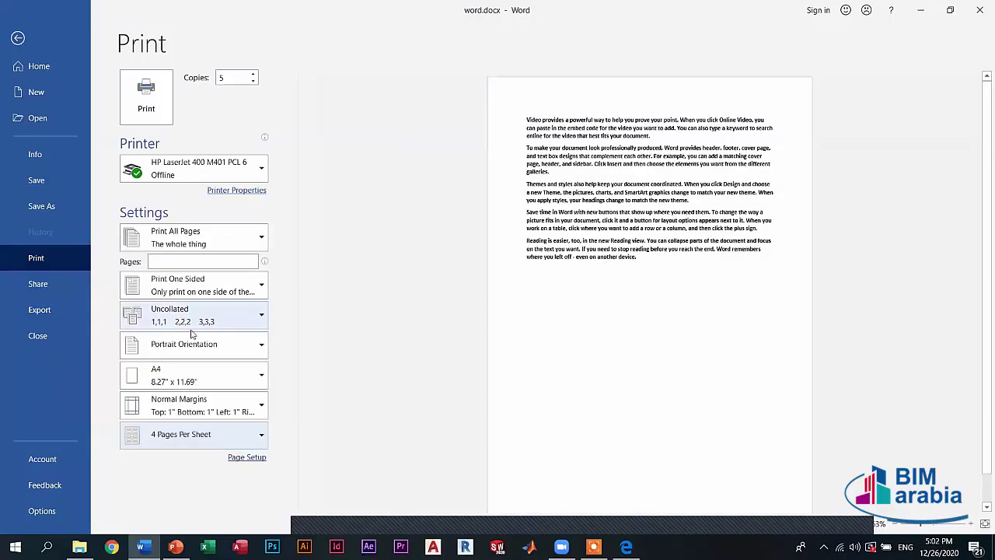
left_click(187, 433)
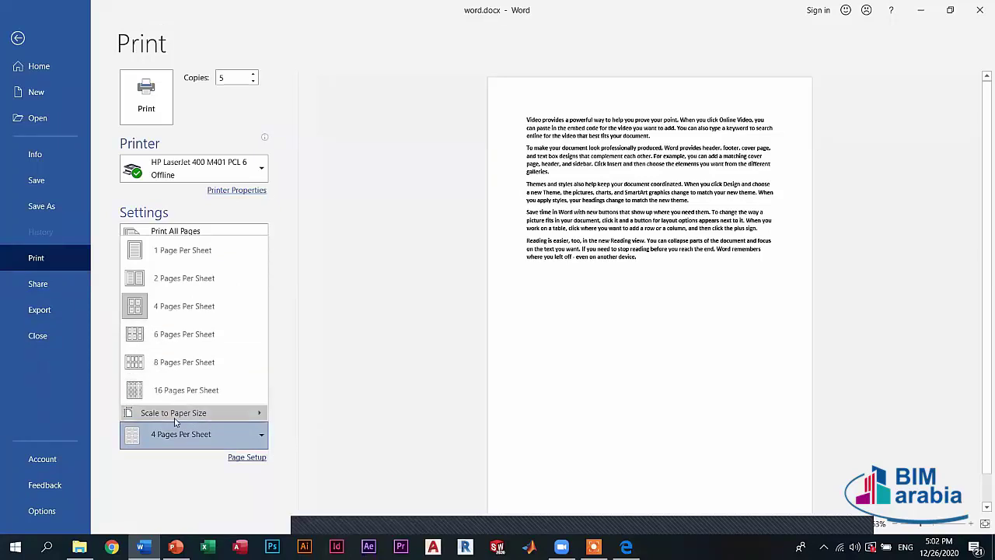
mouse_move(175, 422)
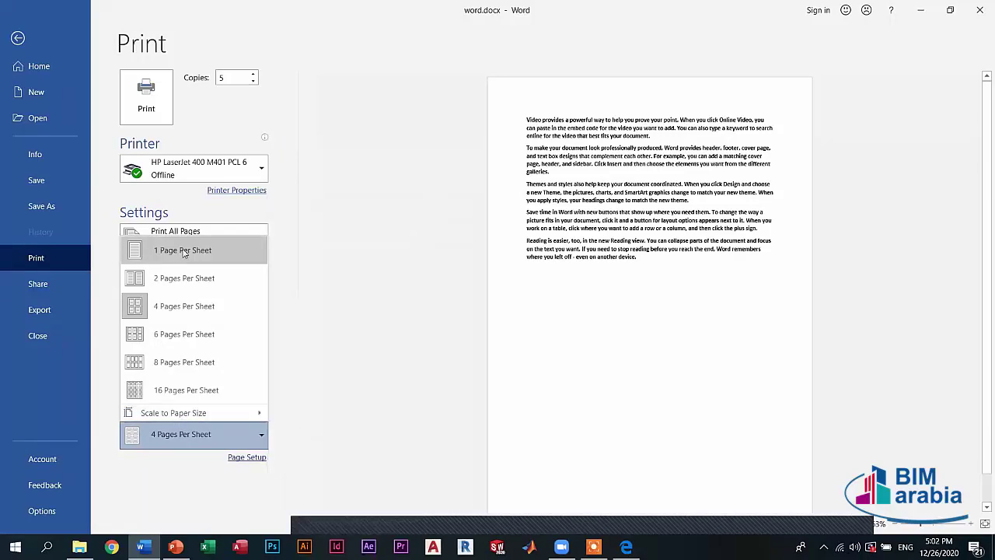
key("Return")
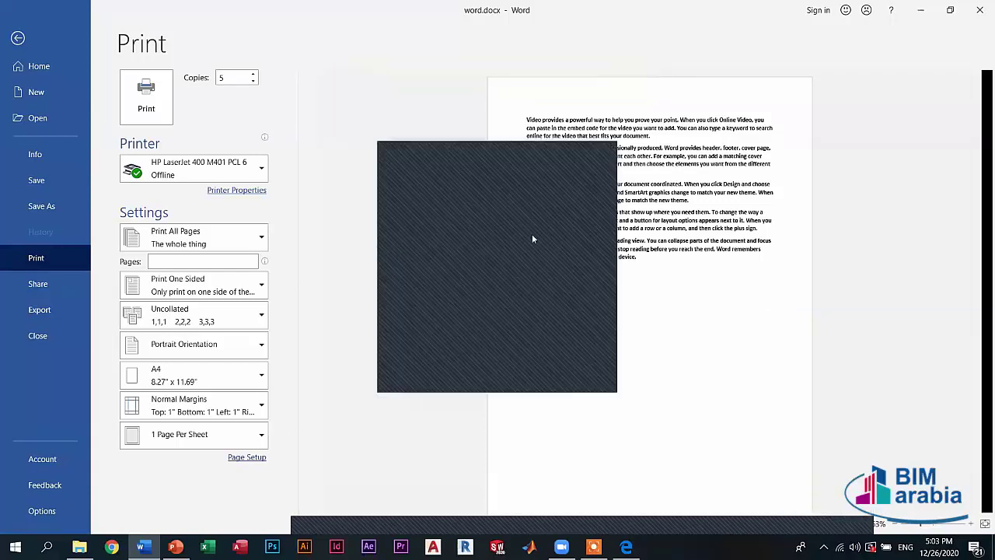
left_click(595, 148)
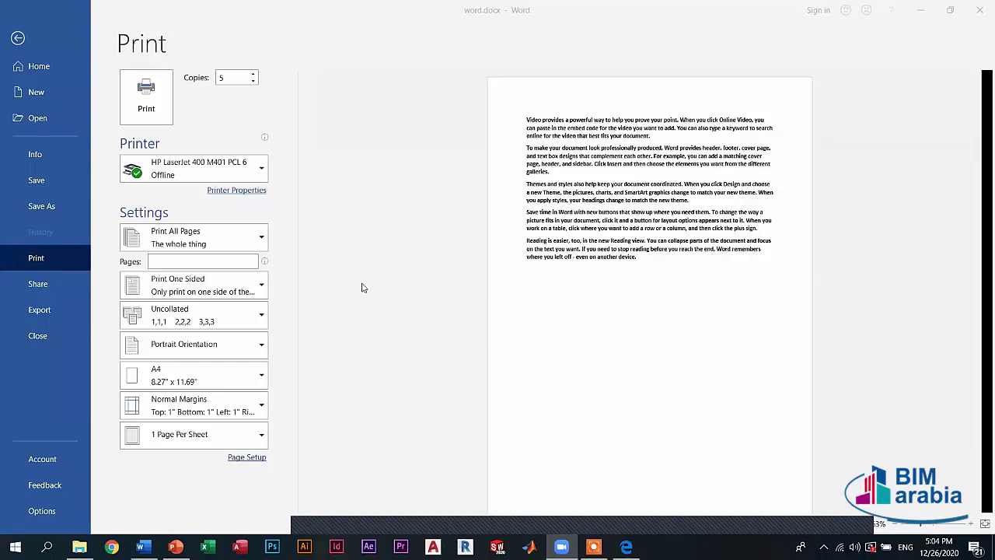
- Keep the print copies set to Uncollated, then switch to the Info page
left_click(231, 322)
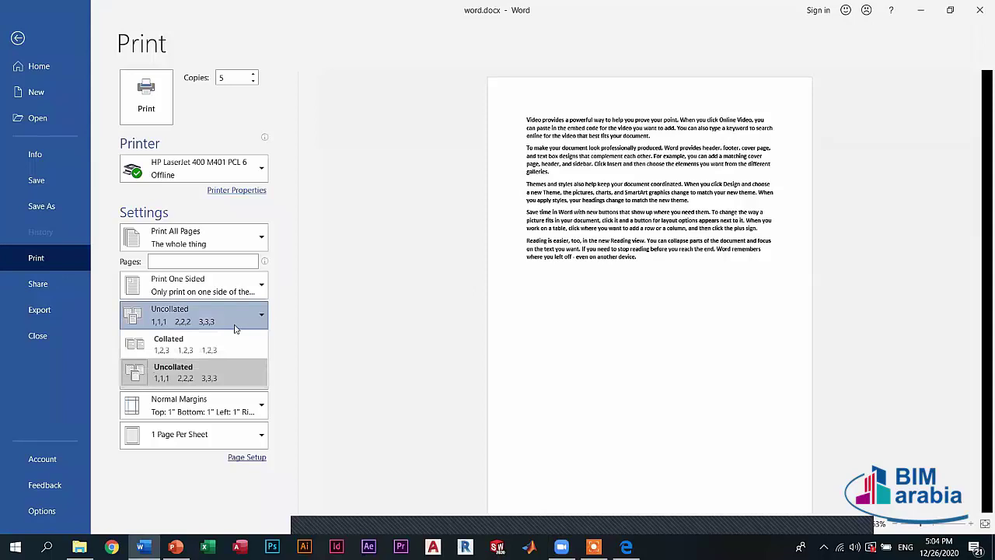
left_click(239, 324)
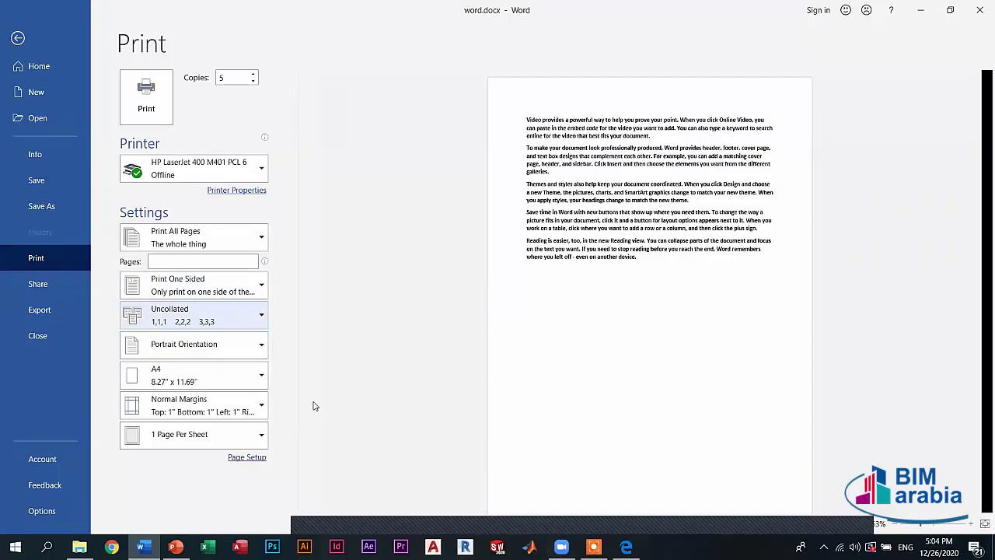
left_click(37, 154)
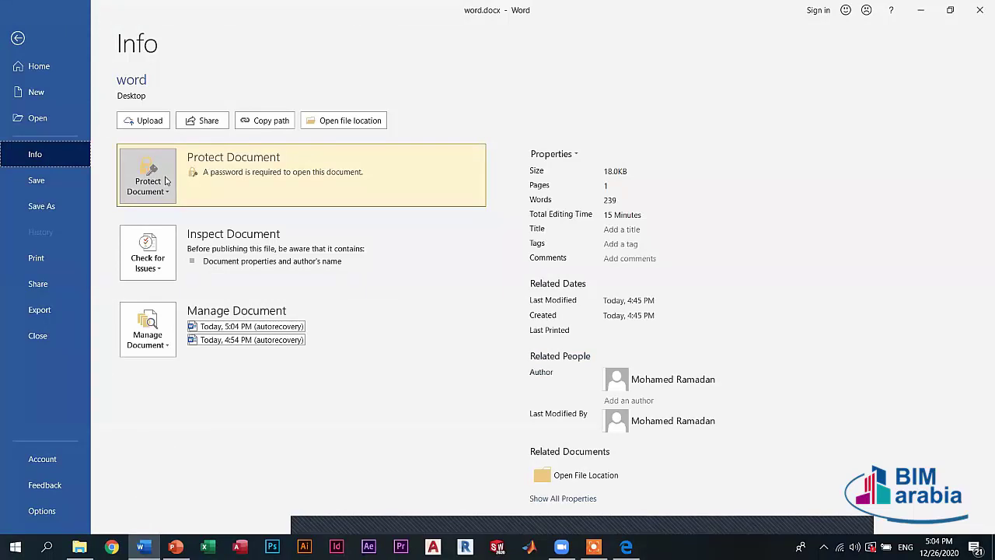
- Delete the Encrypt with Password password for word.docx and confirm with OK
left_click(165, 181)
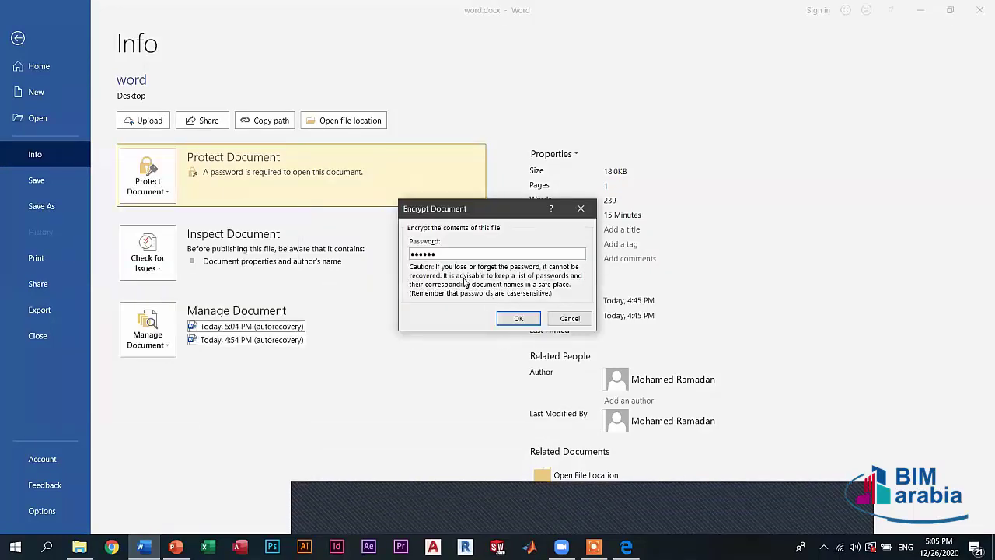
double_click(430, 257)
key("BackSpace")
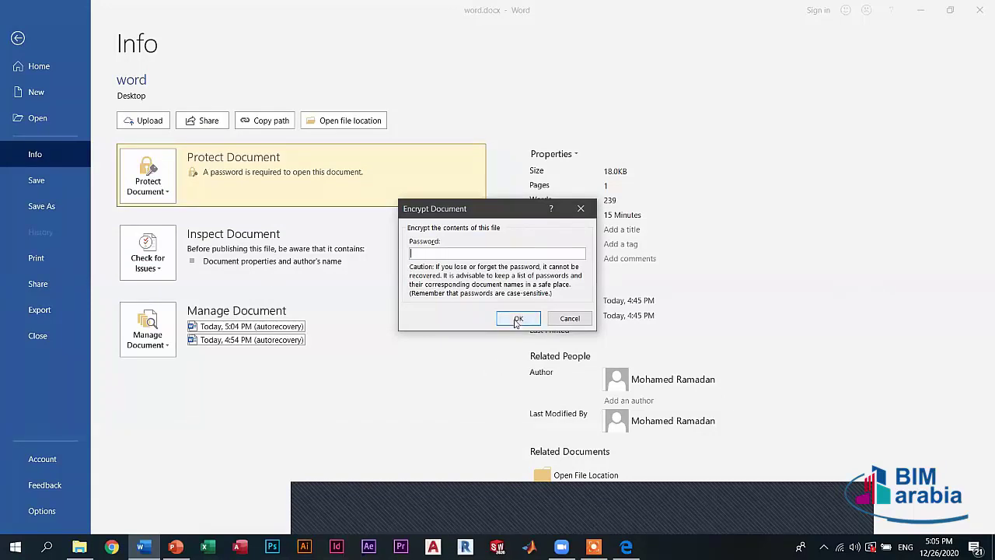
left_click(517, 319)
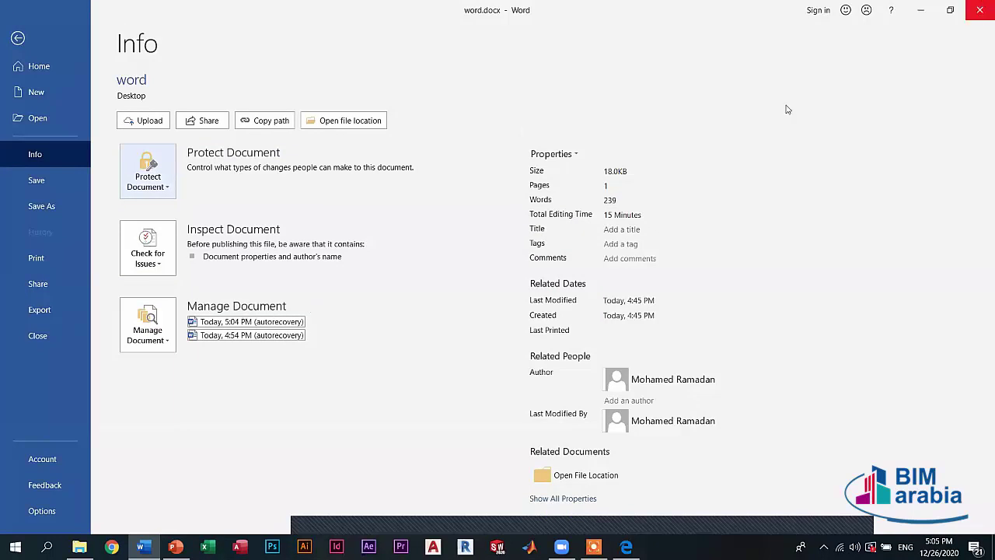
- Leave Backstage and close word.docx with Alt+F4
key("Escape")
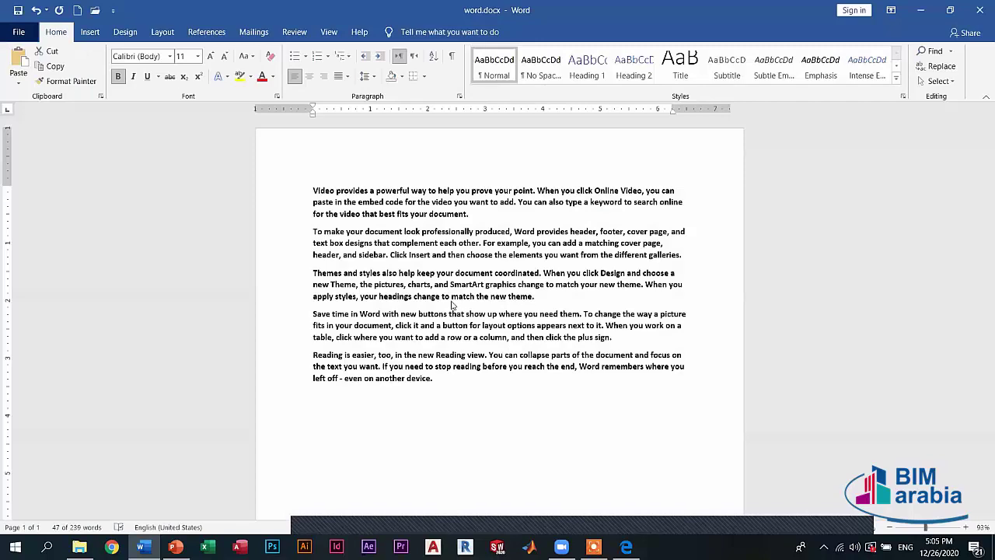
triple_click(451, 303)
key("alt+F4")
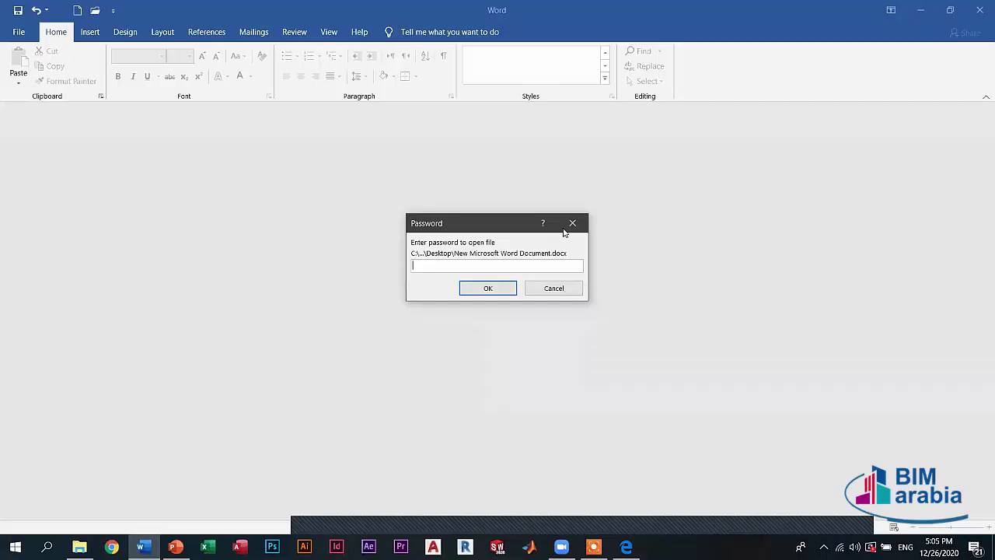
- Open New Microsoft Word Document.docx by entering its password
left_click(572, 223)
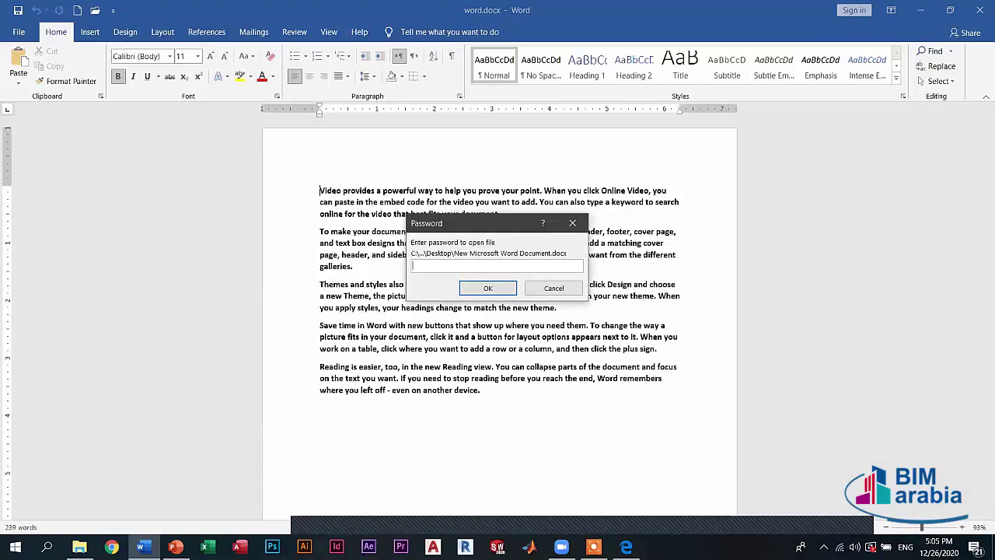
type("123456")
left_click(495, 288)
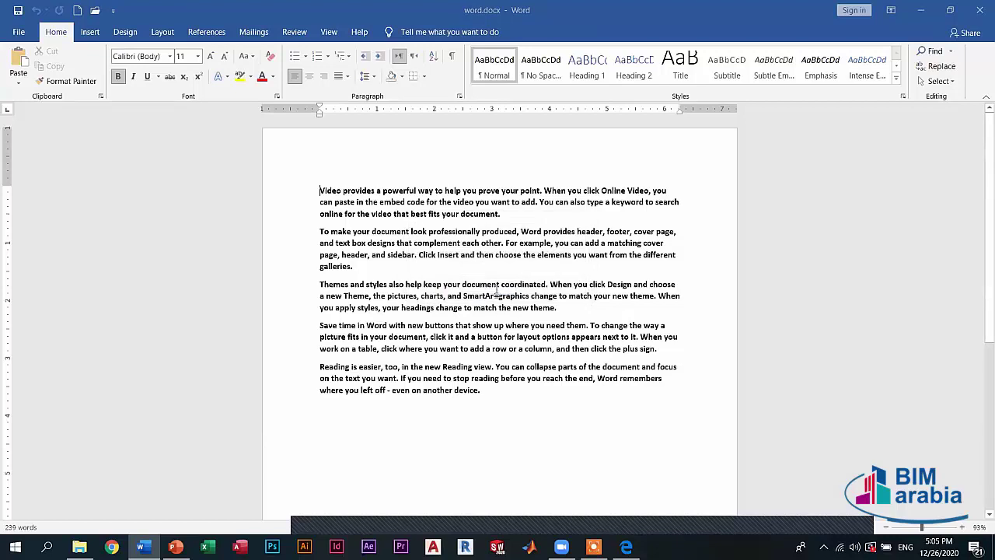
- Clear the password on New Microsoft Word Document.docx, then close it without saving changes
left_click(17, 32)
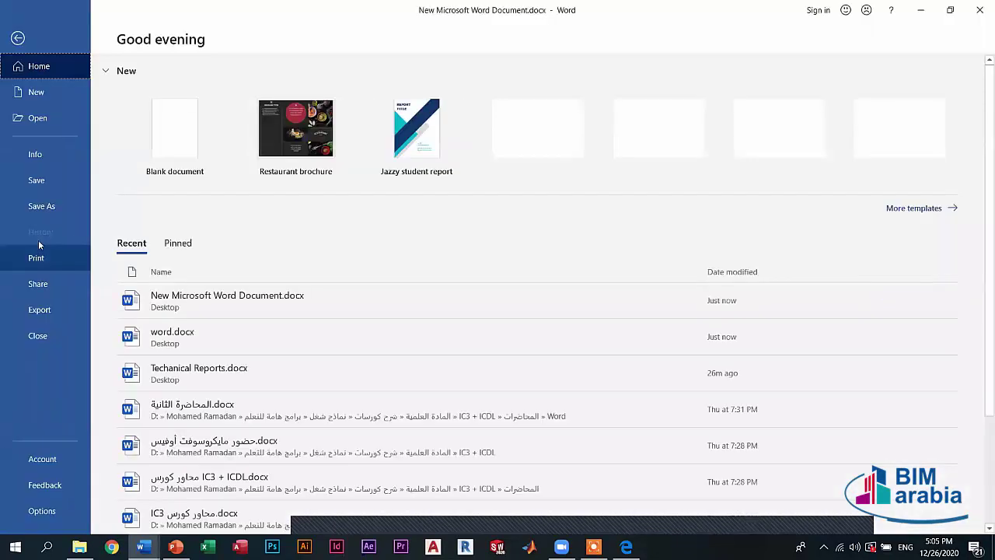
left_click(68, 157)
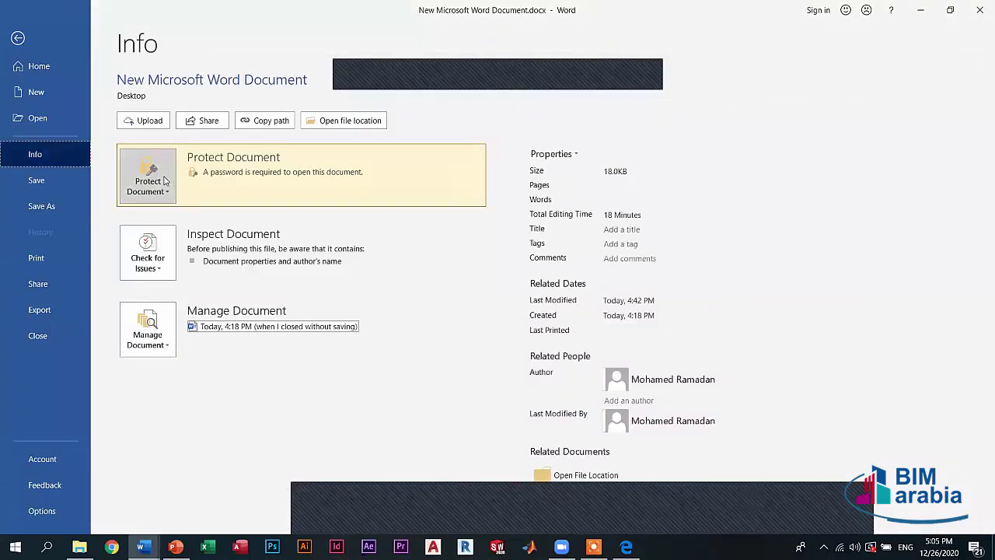
left_click(164, 180)
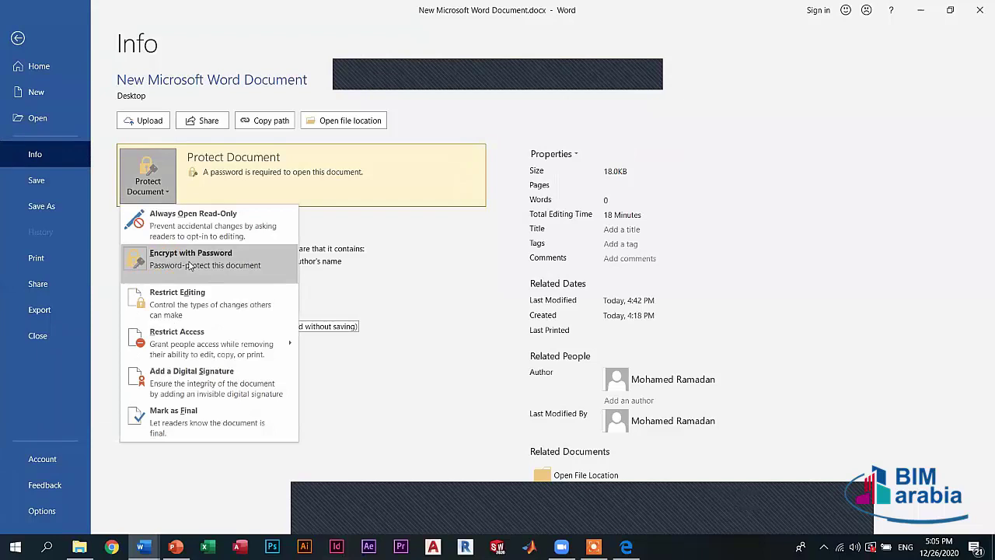
left_click(190, 264)
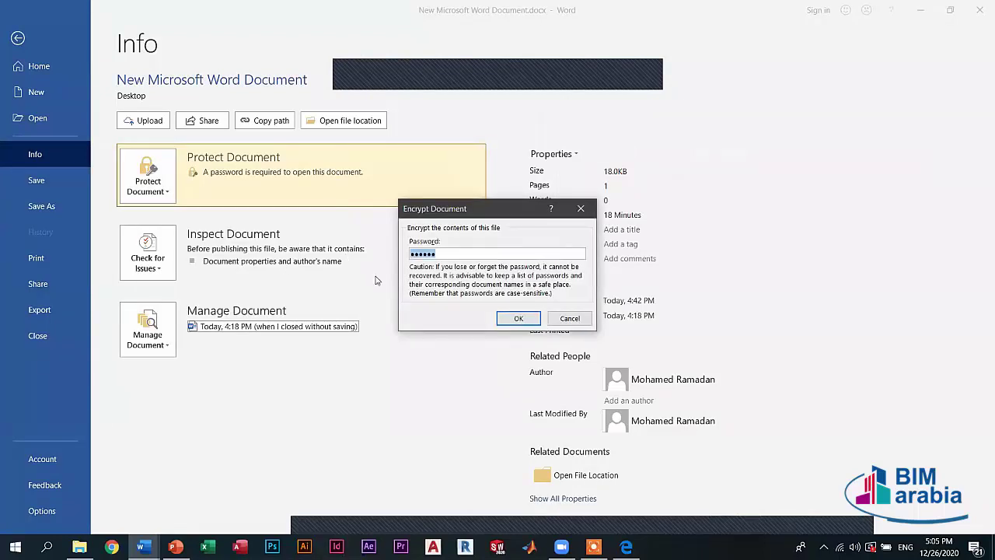
key("BackSpace")
left_click(519, 318)
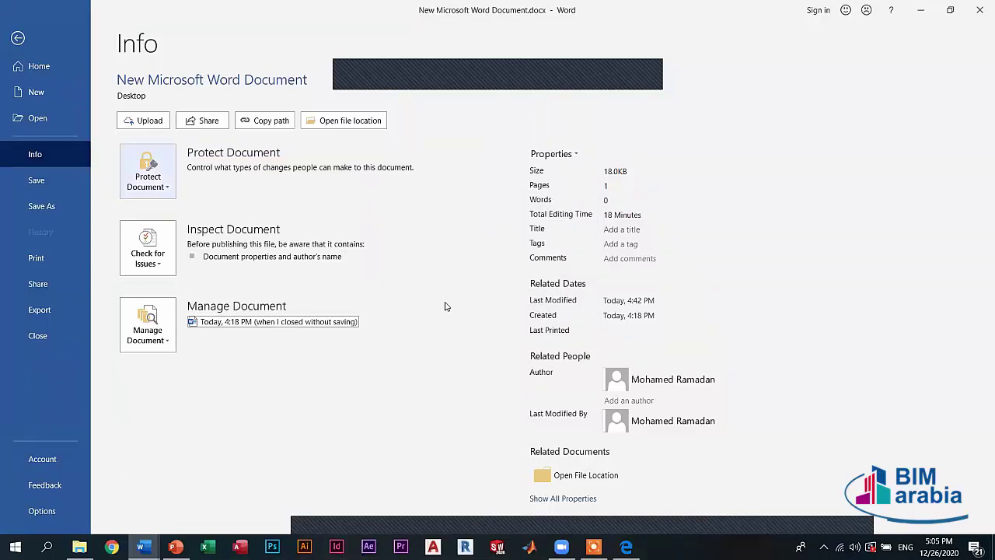
left_click(979, 9)
key("n")
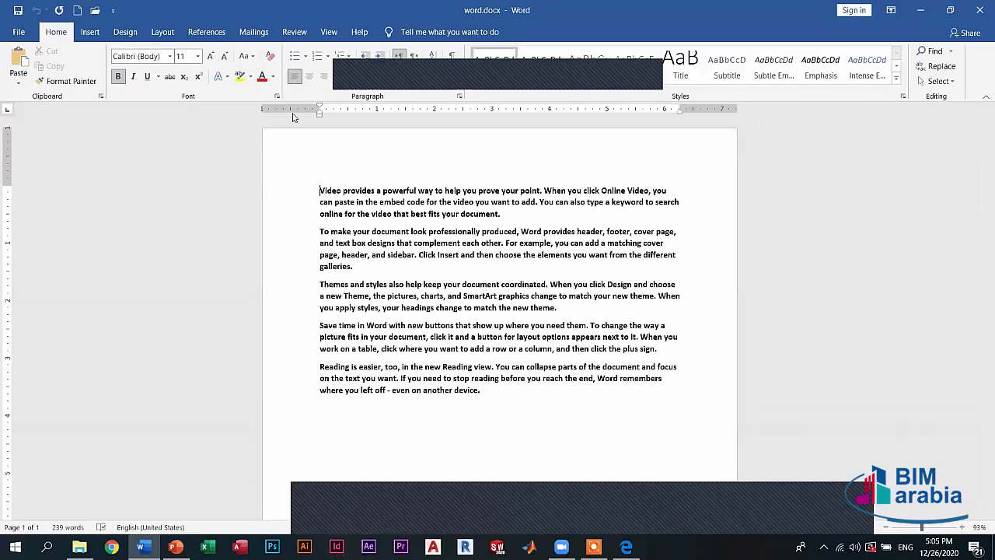
- Minimize Word to the desktop, then bring it back into the File backstage
key("super+d")
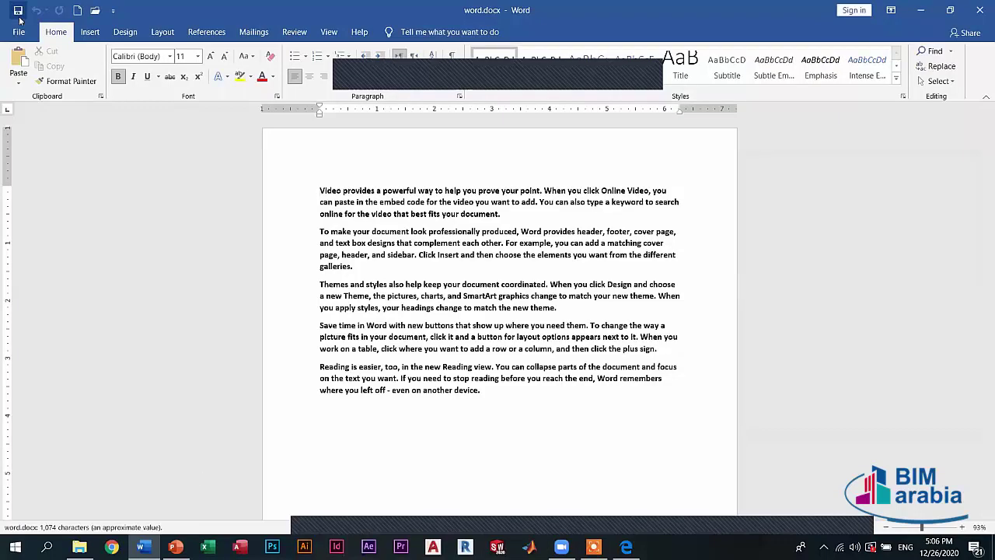
left_click(19, 31)
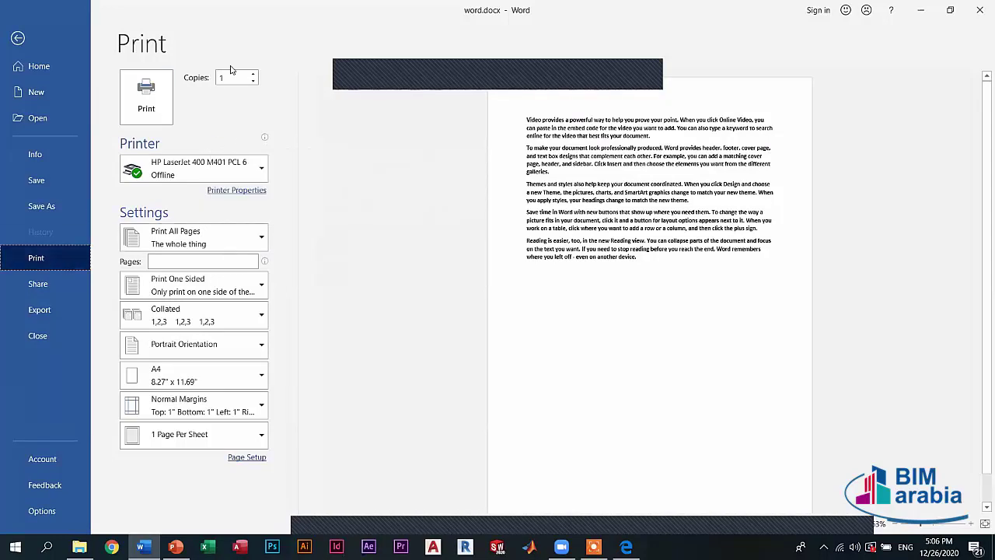
- Try a custom page range 4-8, revert to all pages, and keep Print One Sided
left_click(253, 83)
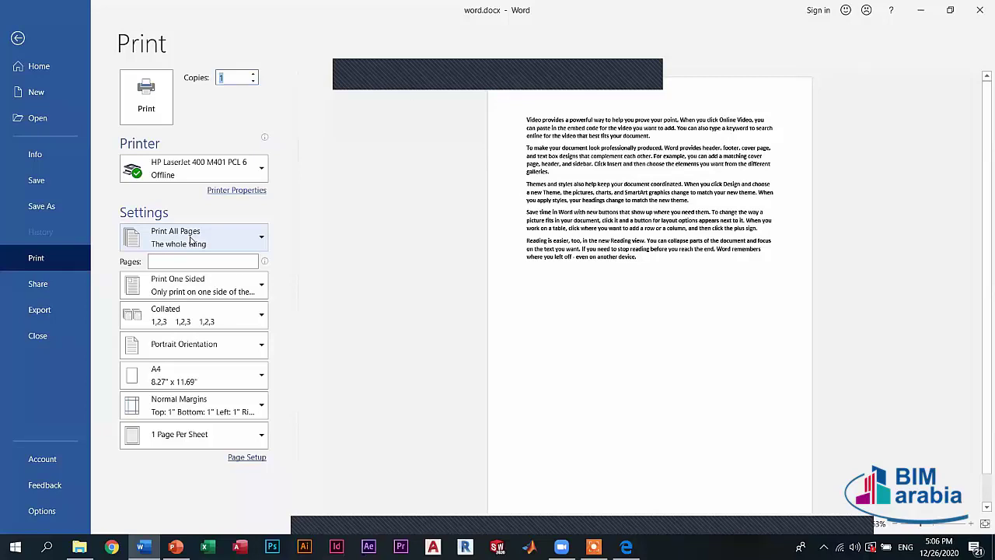
left_click(191, 241)
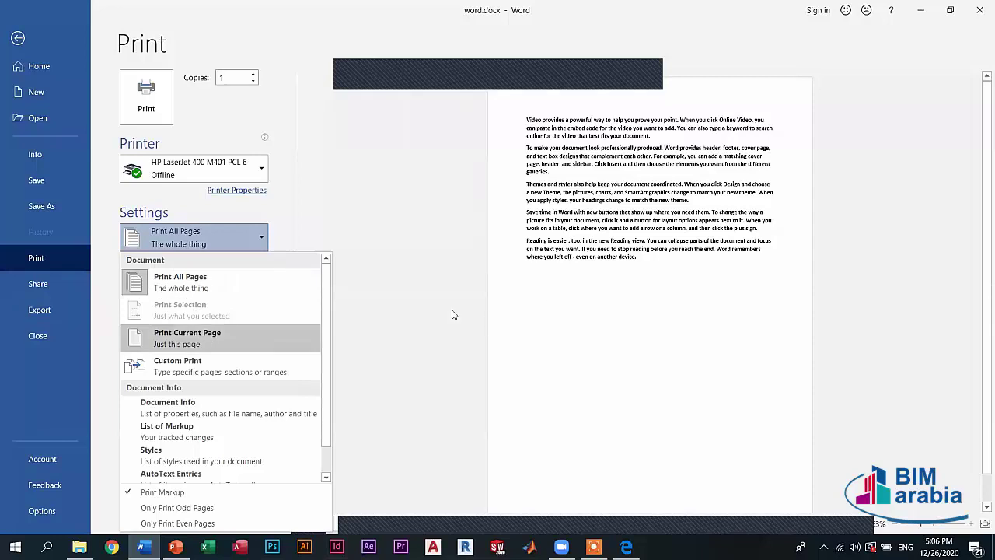
left_click(203, 363)
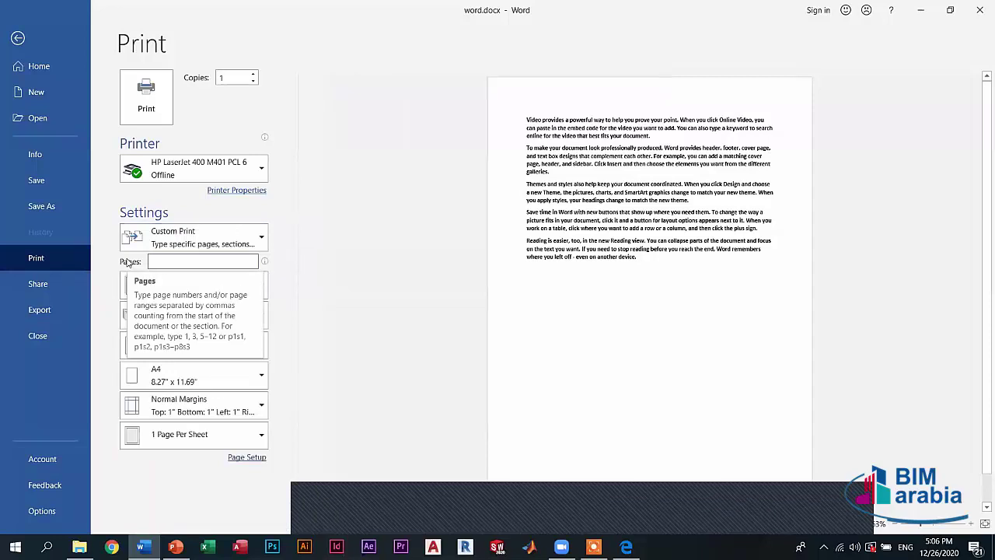
left_click(199, 261)
type("4-8")
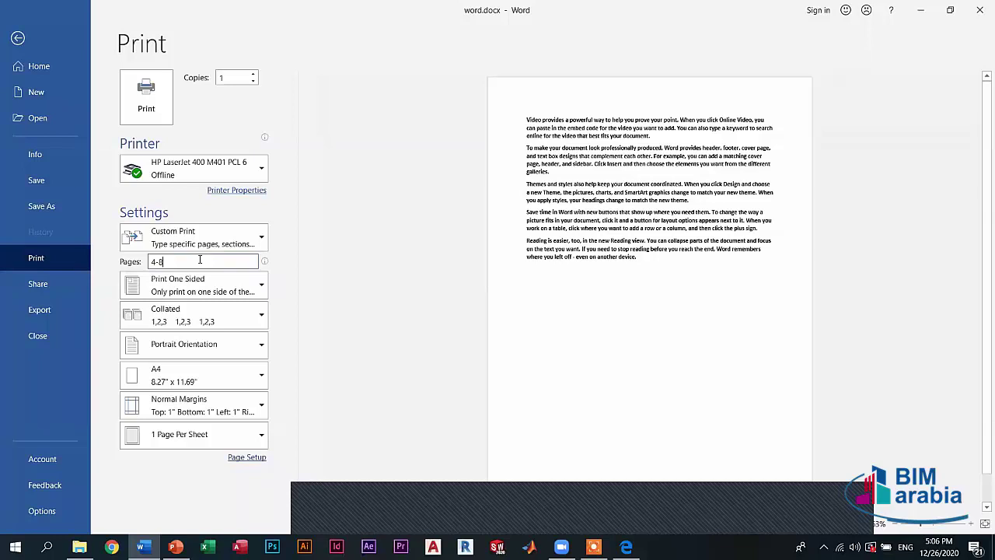
key("BackSpace")
key("BackSpace")
key("BackSpace")
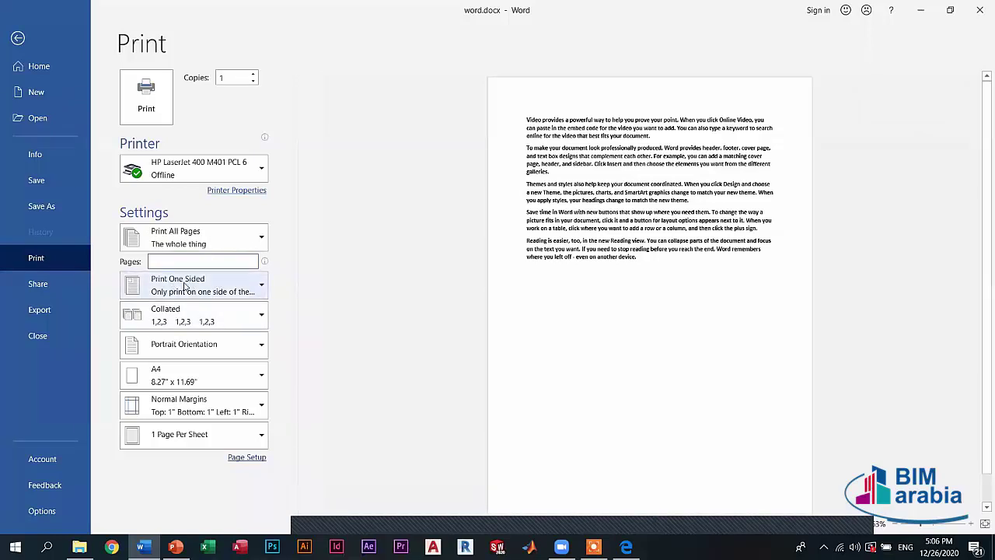
left_click(185, 286)
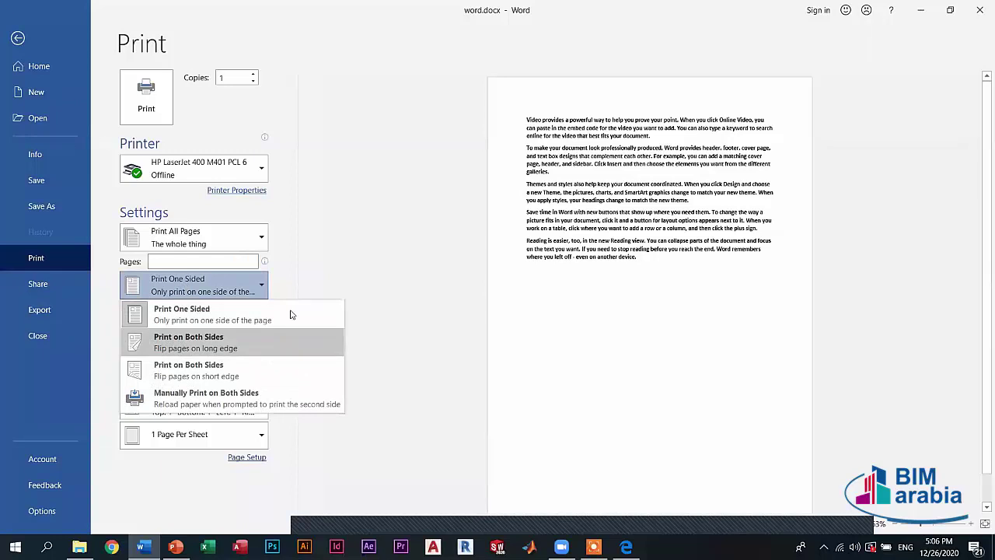
left_click(356, 295)
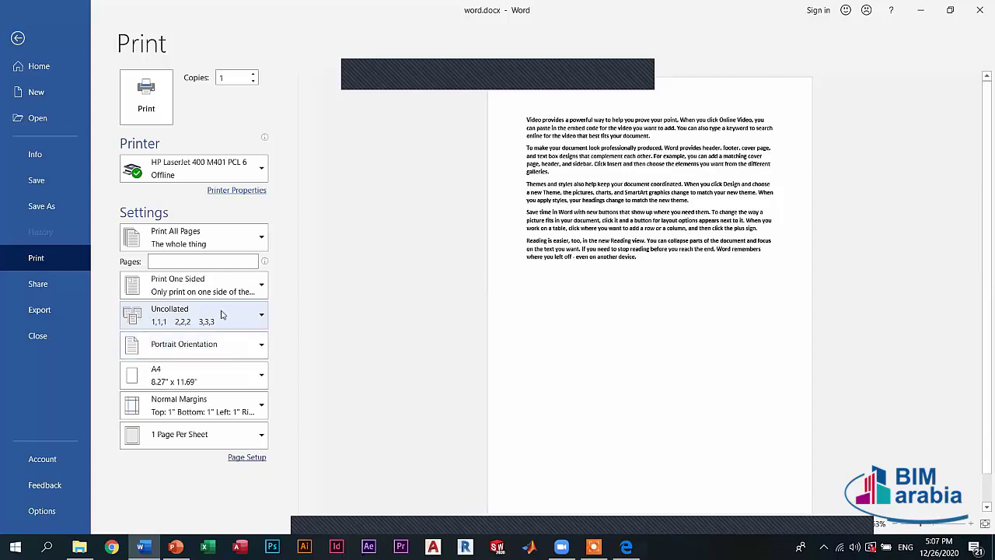
- Switch back to Collated copies and try Landscape before returning to Portrait
left_click(222, 314)
left_click(198, 354)
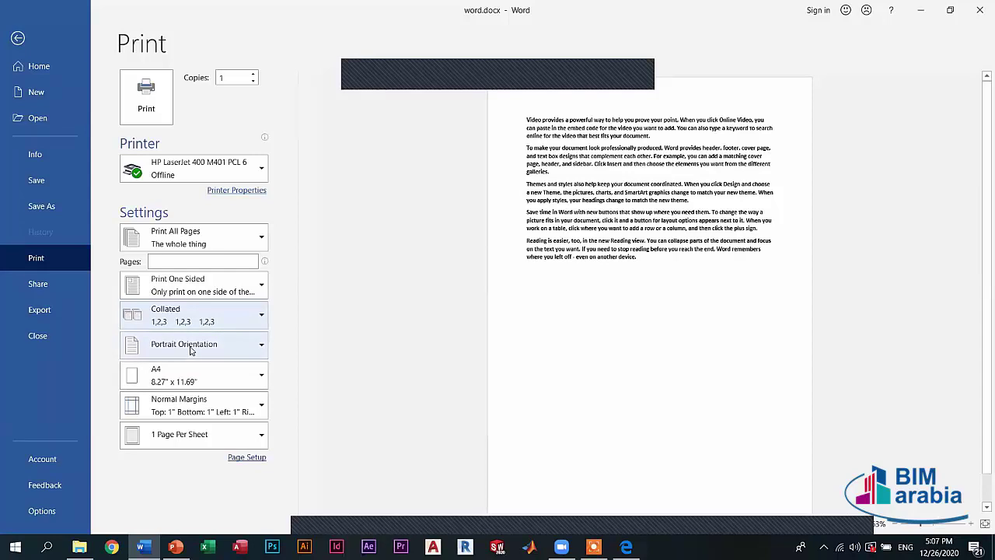
left_click(190, 349)
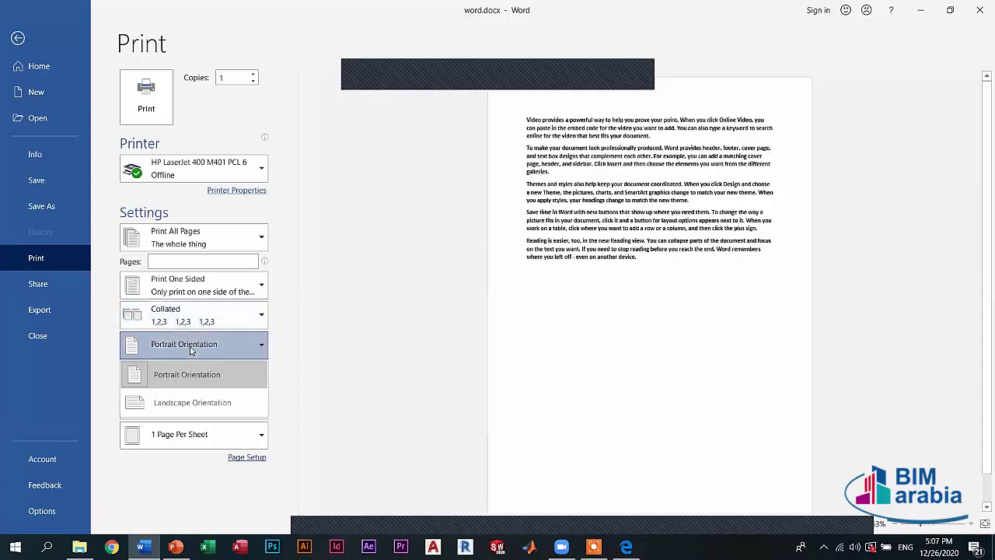
left_click(190, 350)
left_click(192, 349)
left_click(187, 404)
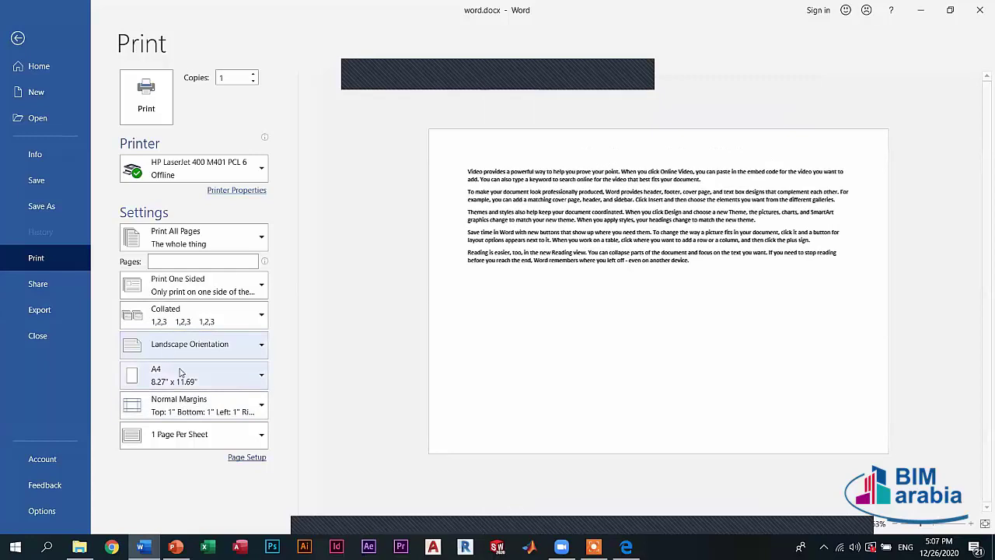
left_click(183, 349)
left_click(173, 376)
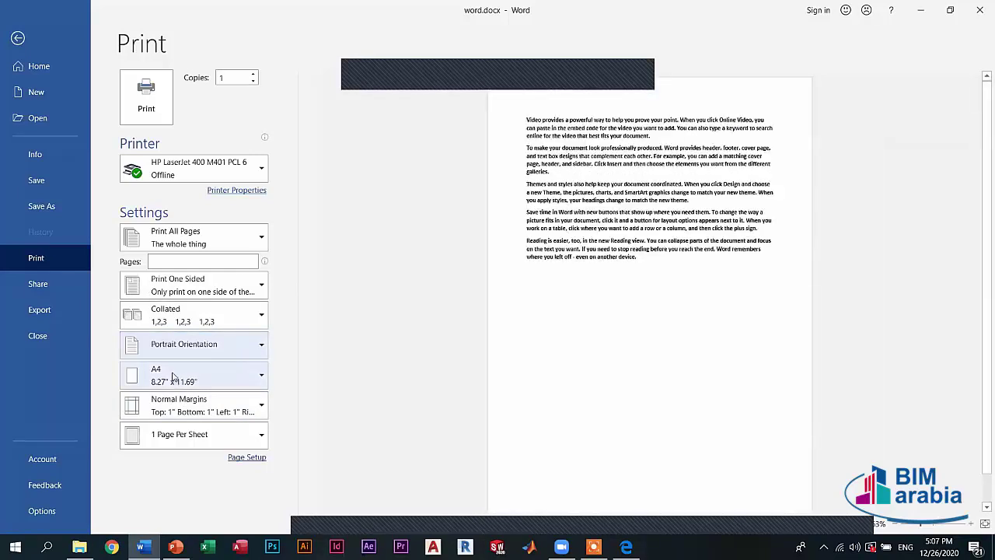
- Keep the A4 paper size and look over the margin presets unchanged
left_click(173, 377)
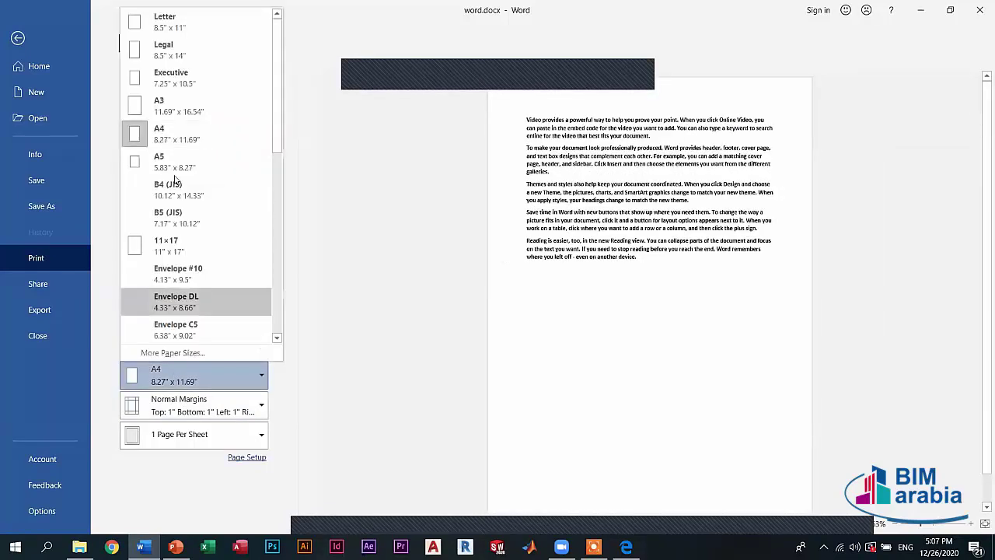
left_click(372, 271)
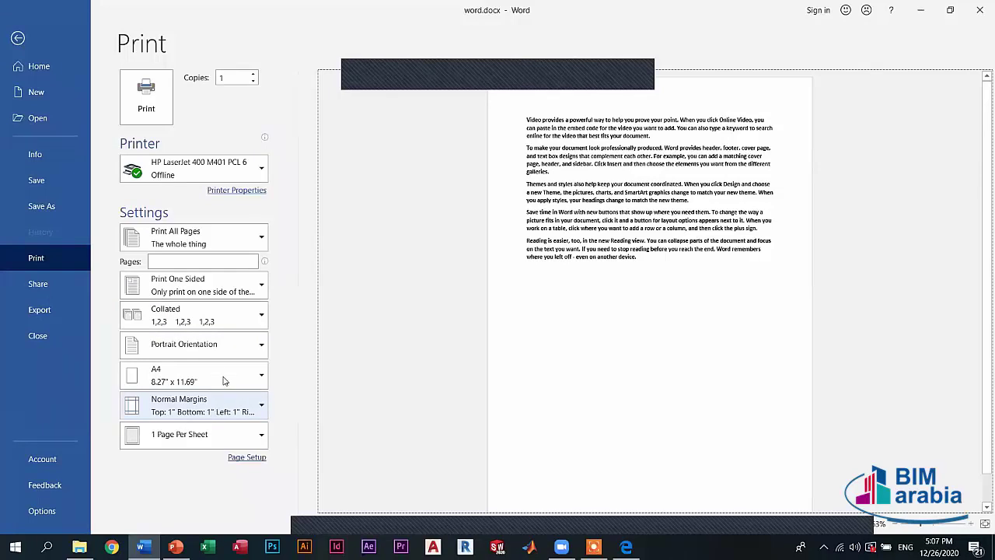
left_click(360, 348)
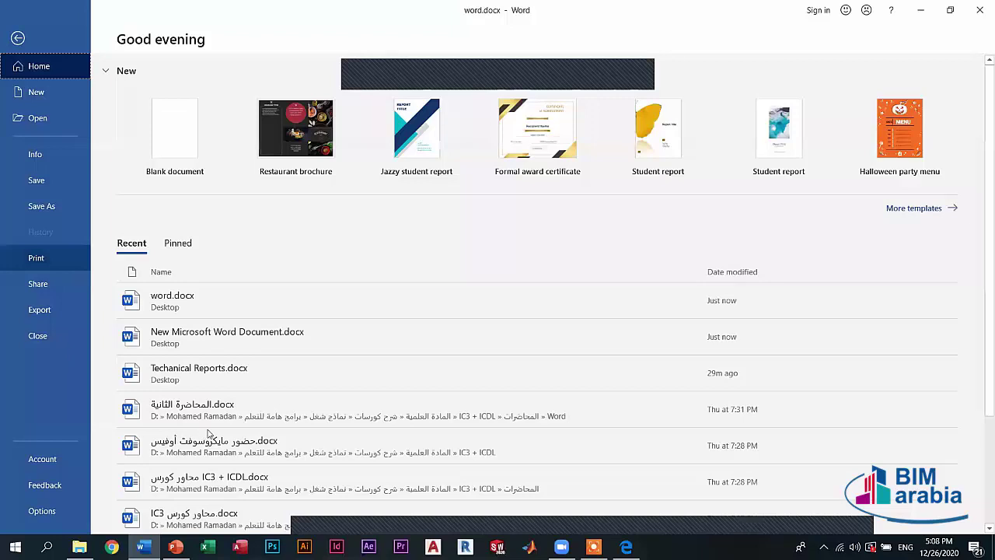
- Return to Print with Ctrl+P, keep 1 Page Per Sheet, then go to Share
key("ctrl+p")
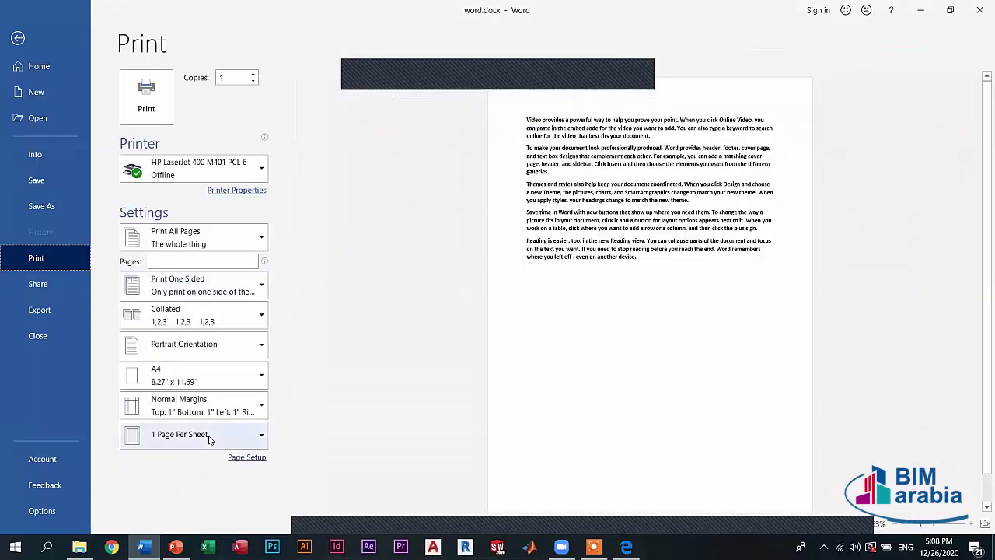
left_click(208, 437)
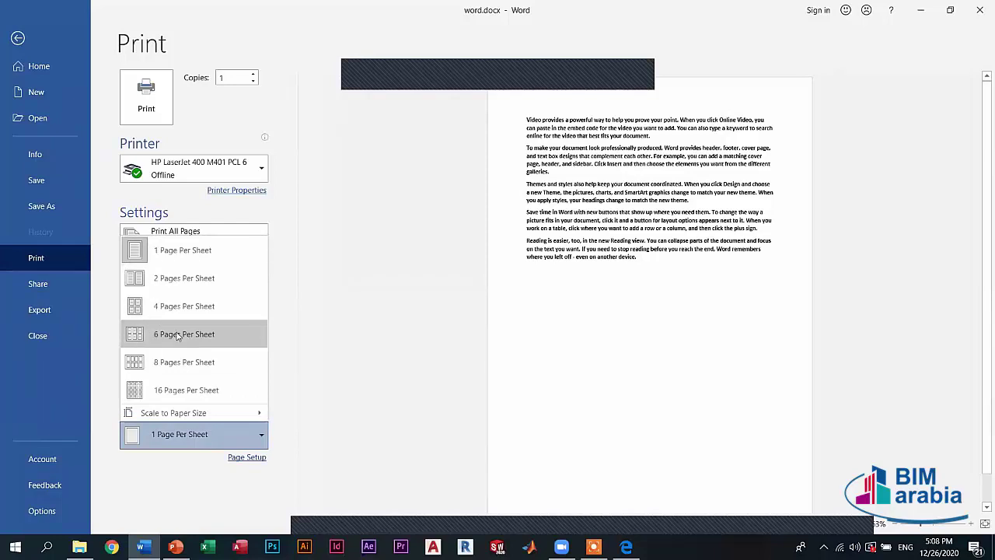
left_click(369, 420)
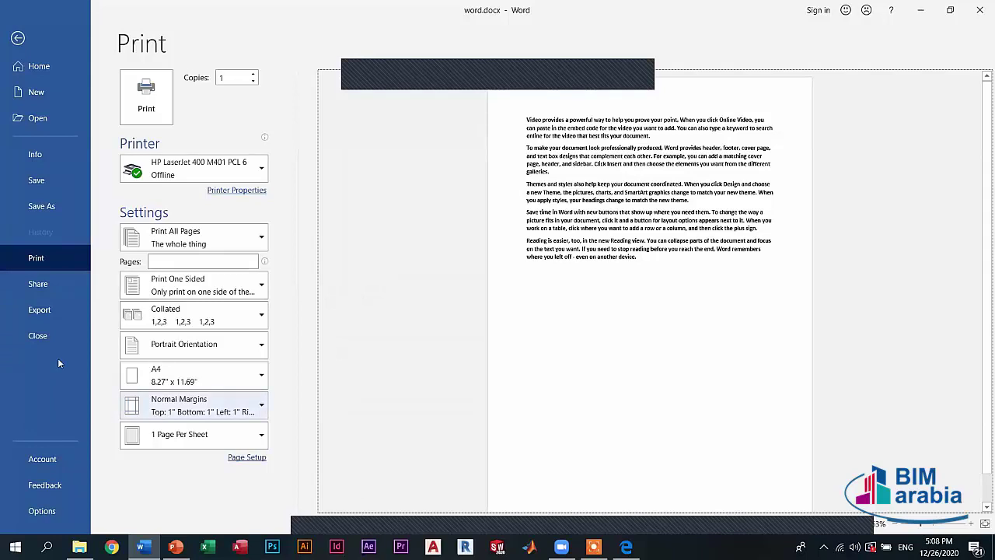
left_click(36, 284)
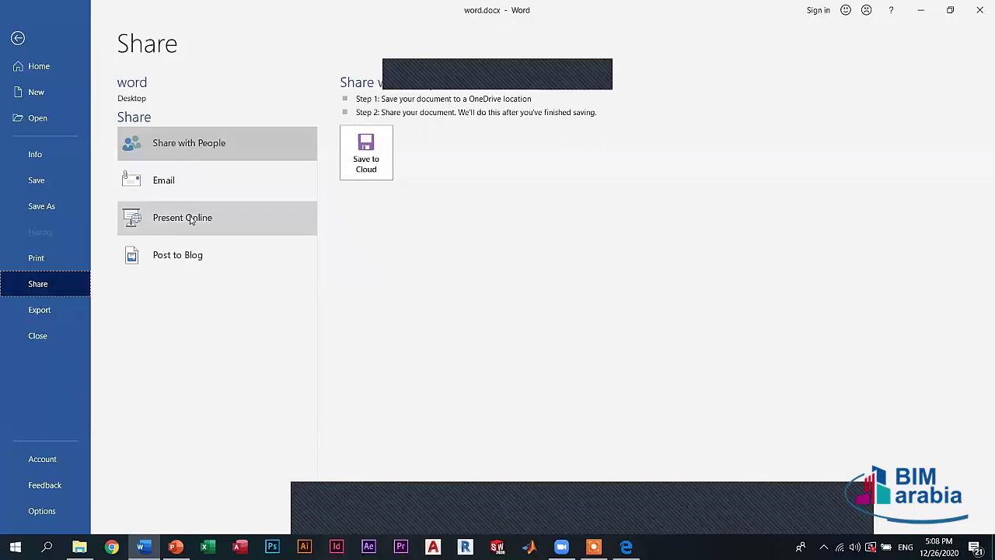
left_click(190, 221)
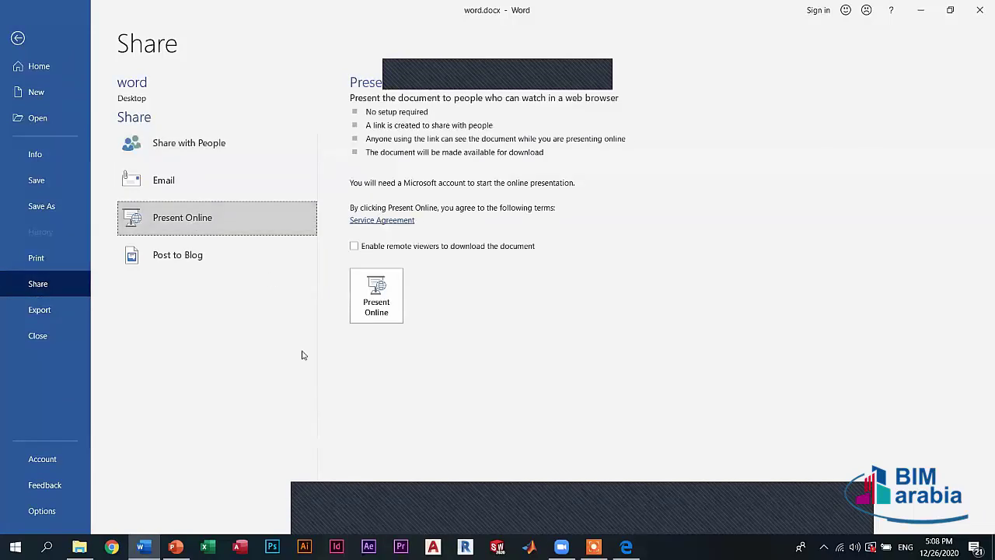
left_click(368, 304)
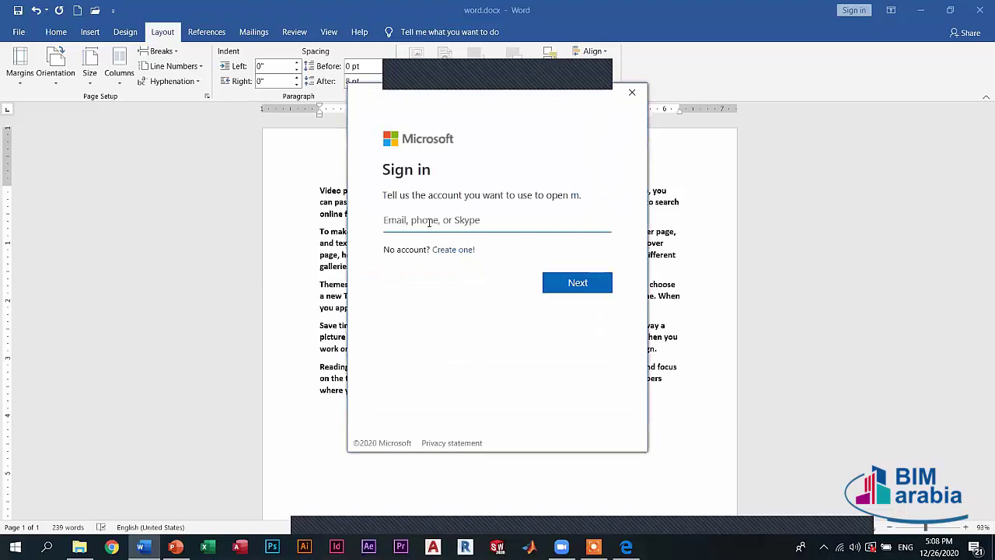
left_click(632, 94)
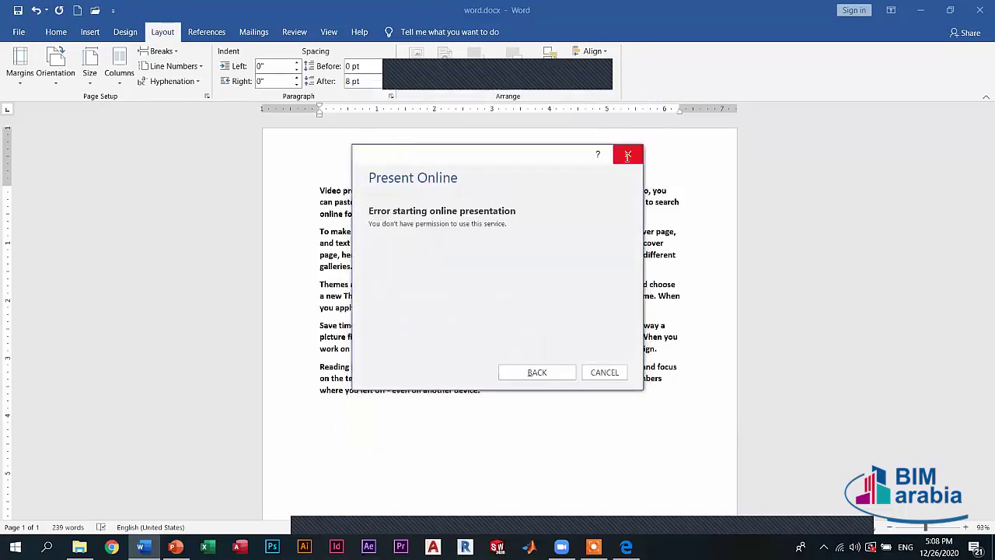
left_click(625, 156)
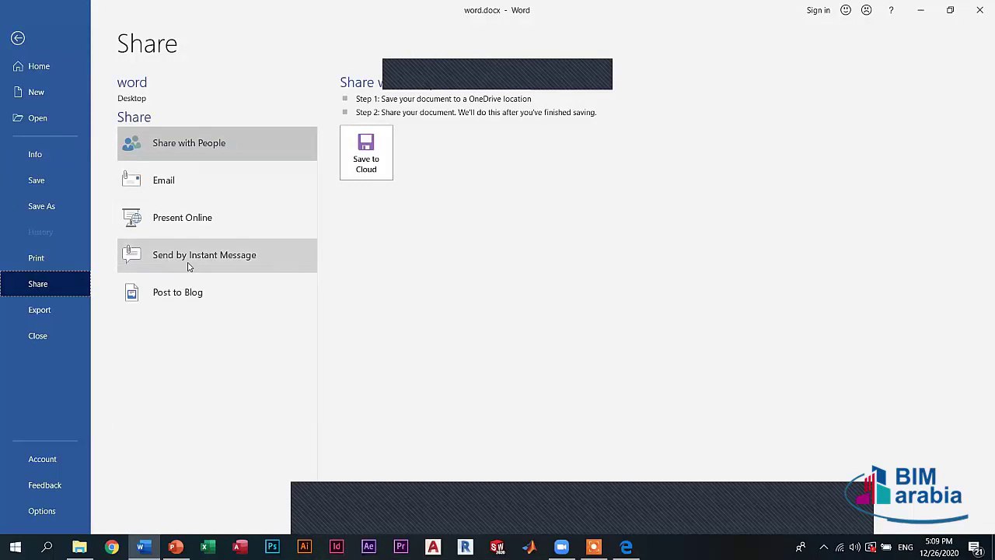
- Start a cloud save, then move through the Share and Export pages
left_click(367, 154)
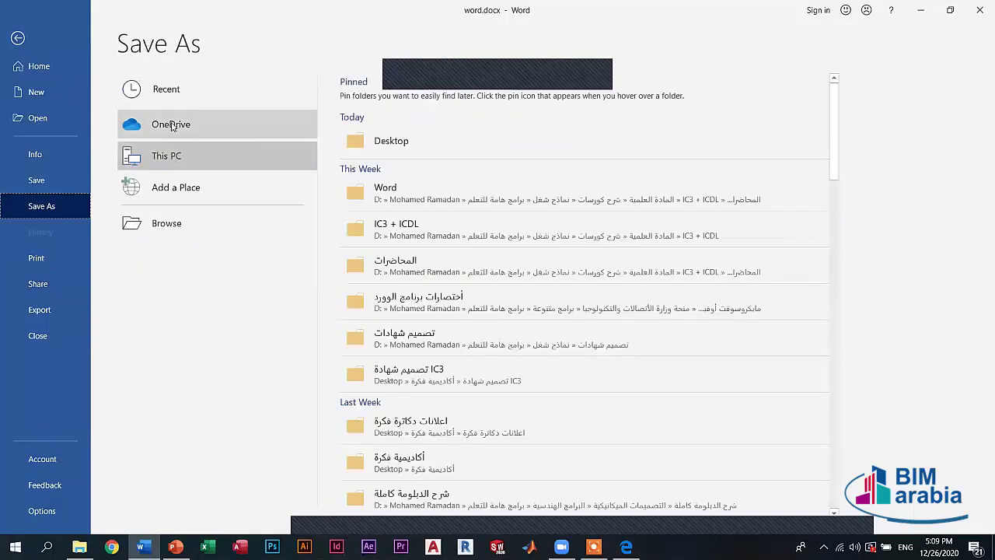
left_click(50, 284)
left_click(69, 305)
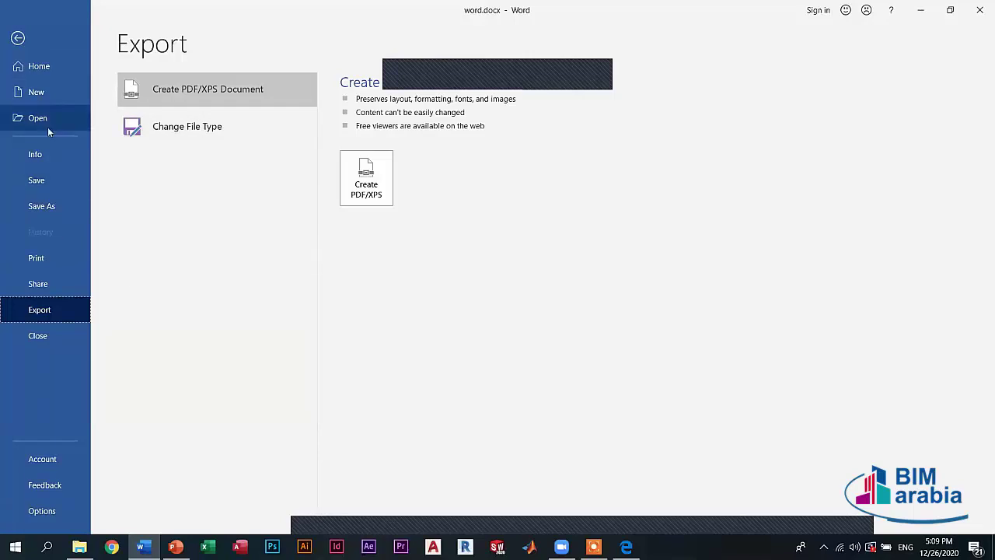
- Browse in Save As, keep Word Document format, cancel, and go to Export
left_click(47, 207)
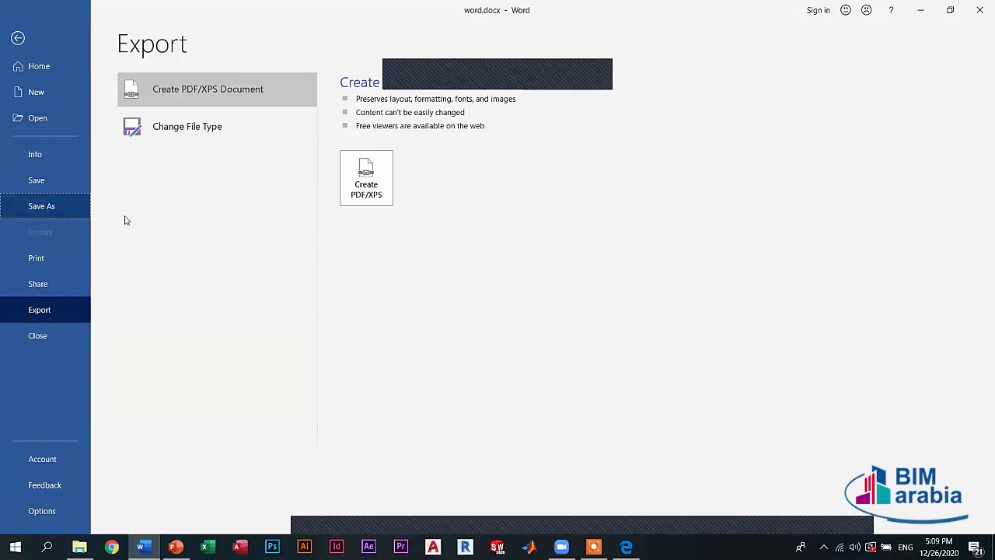
left_click(201, 222)
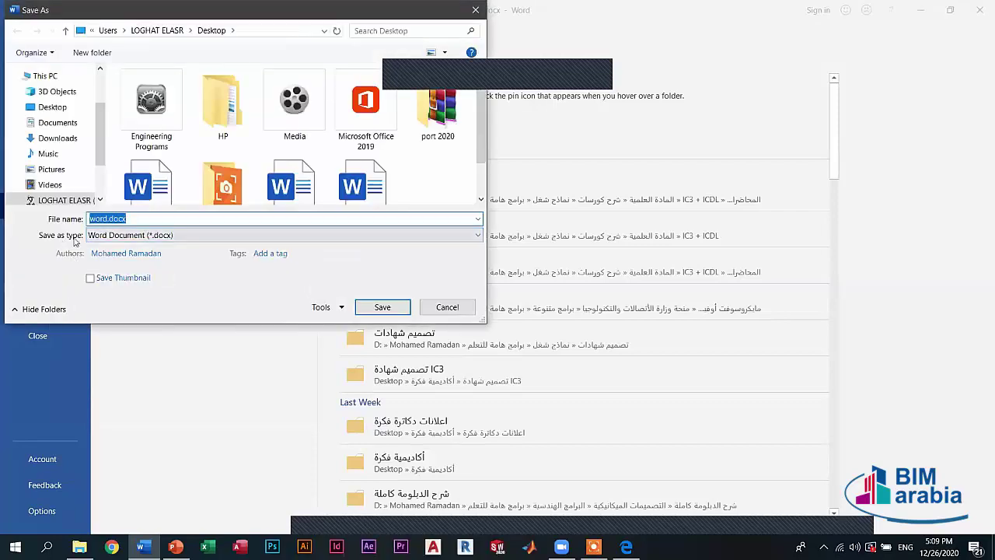
left_click(114, 236)
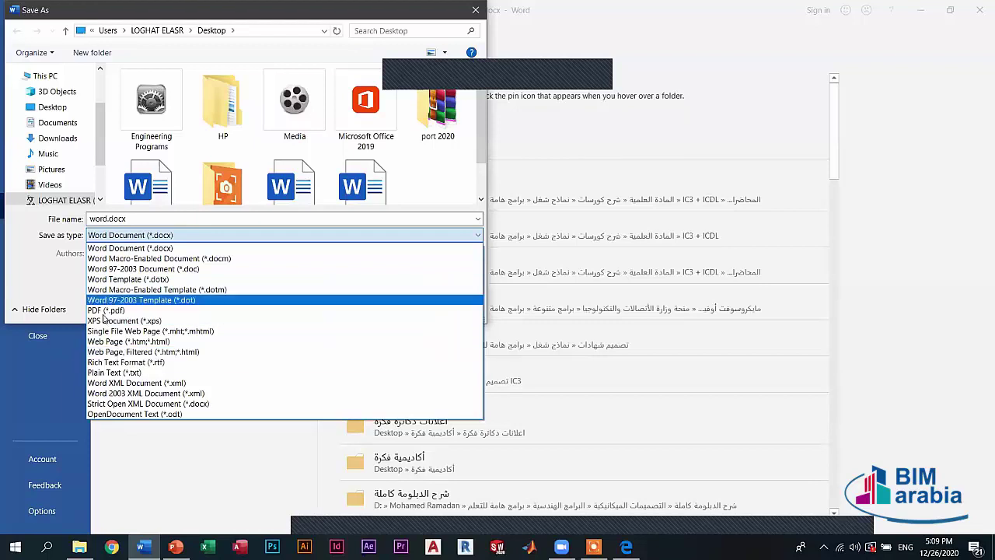
left_click(490, 288)
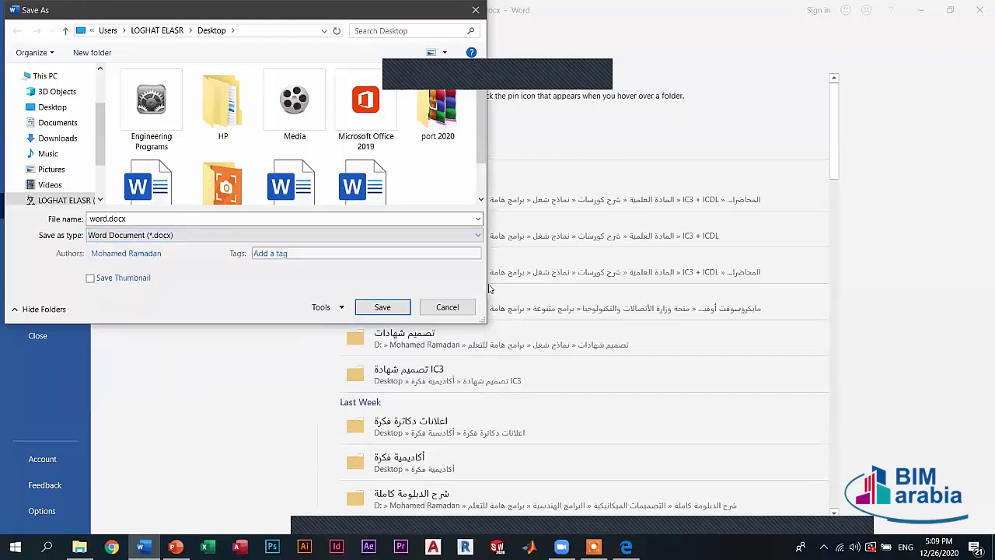
left_click(449, 307)
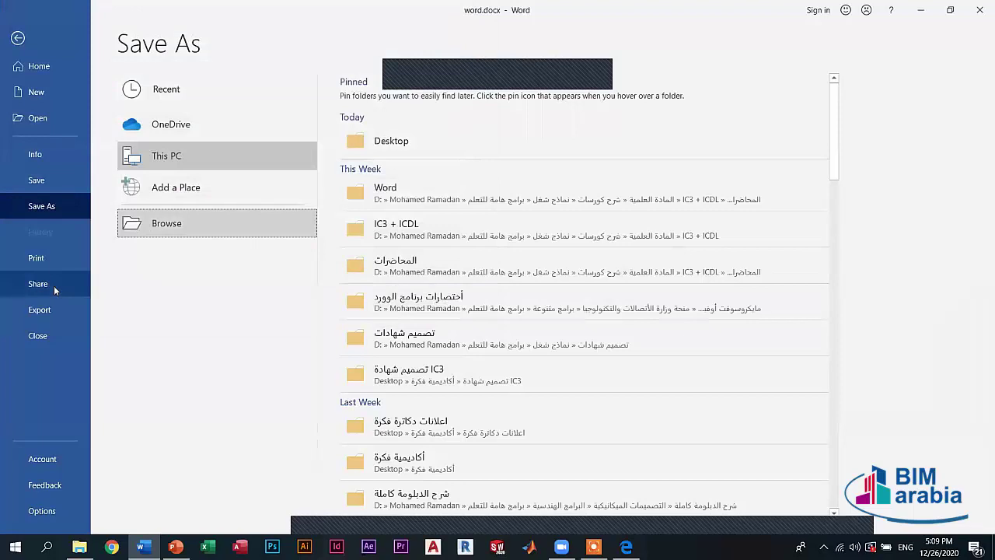
left_click(39, 309)
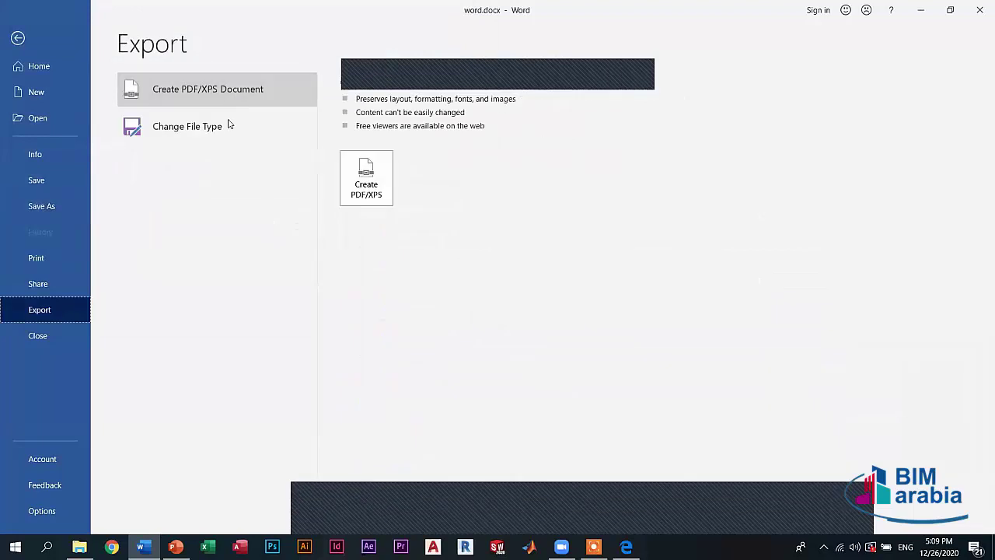
- Choose Plain Text under Change File Type and dismiss the save dialog unsaved
left_click(191, 132)
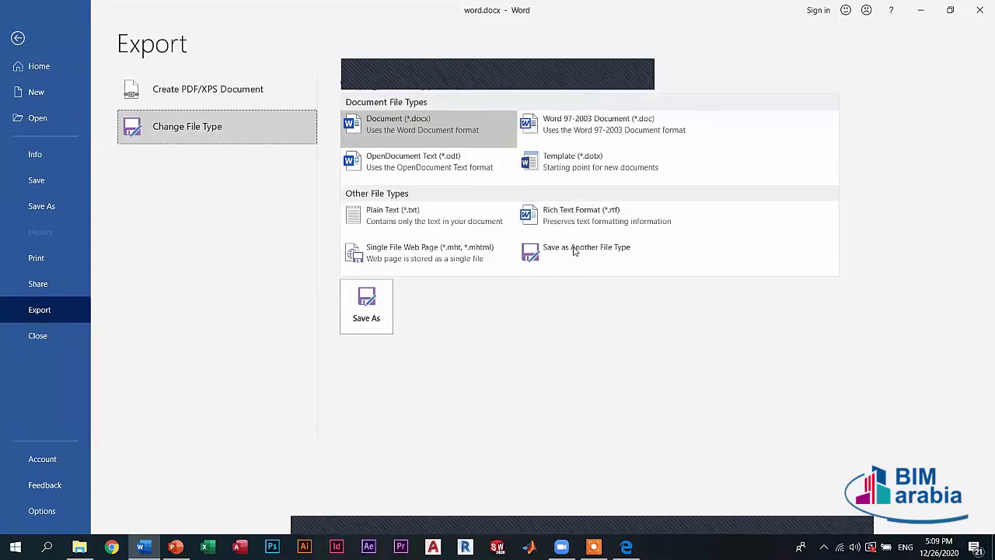
left_click(436, 217)
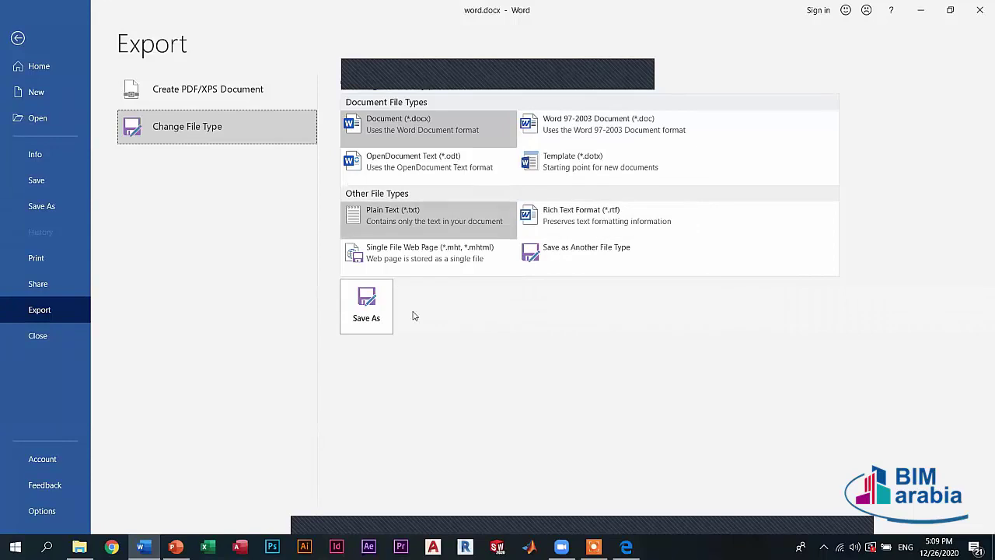
left_click(380, 302)
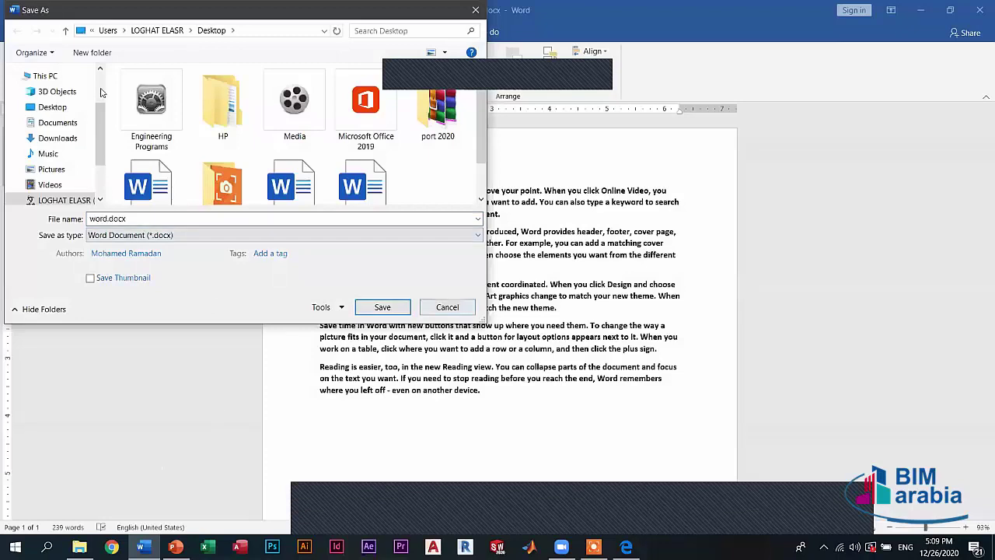
key("Return")
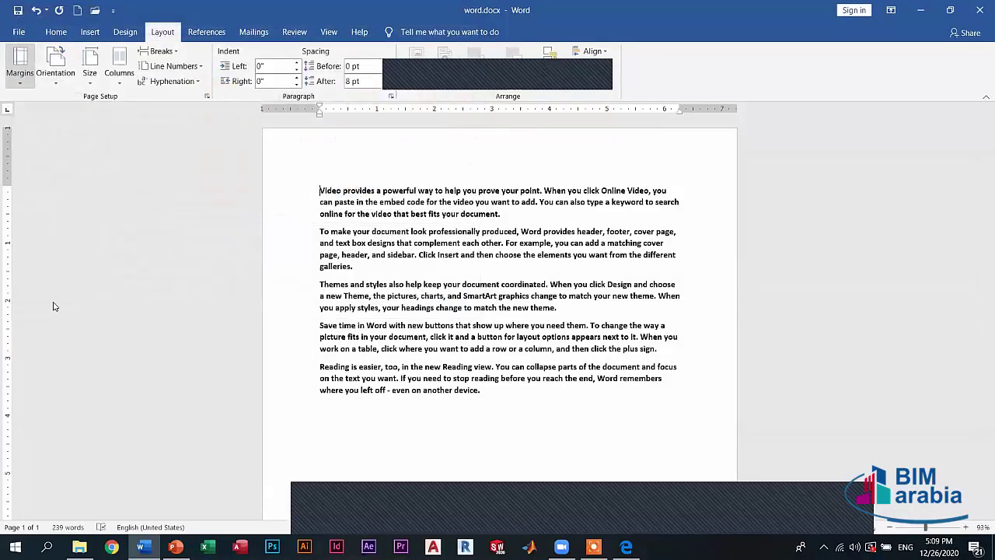
- Return to Export, start Create PDF/XPS, and close the publishing dialog without publishing
key("alt+f")
key("e")
left_click(205, 128)
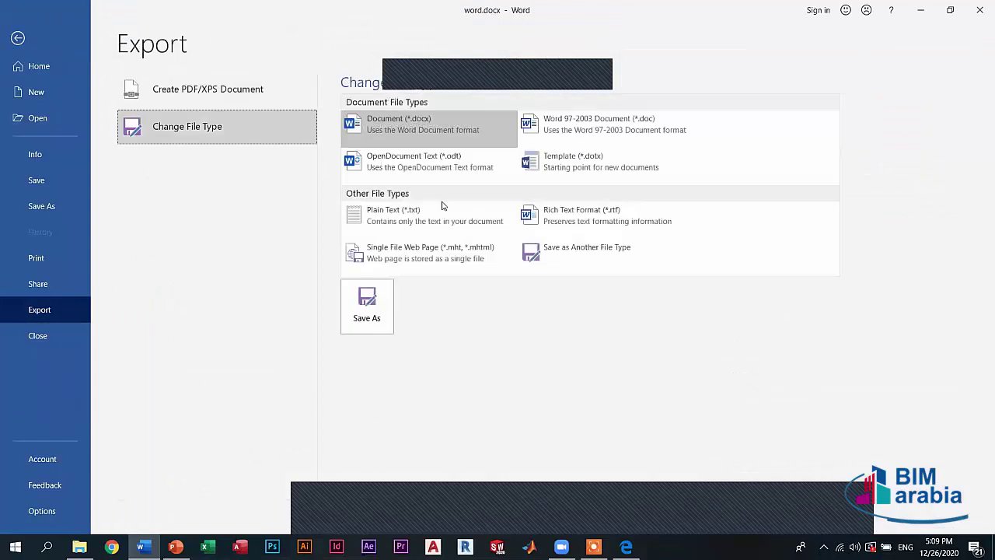
left_click(178, 93)
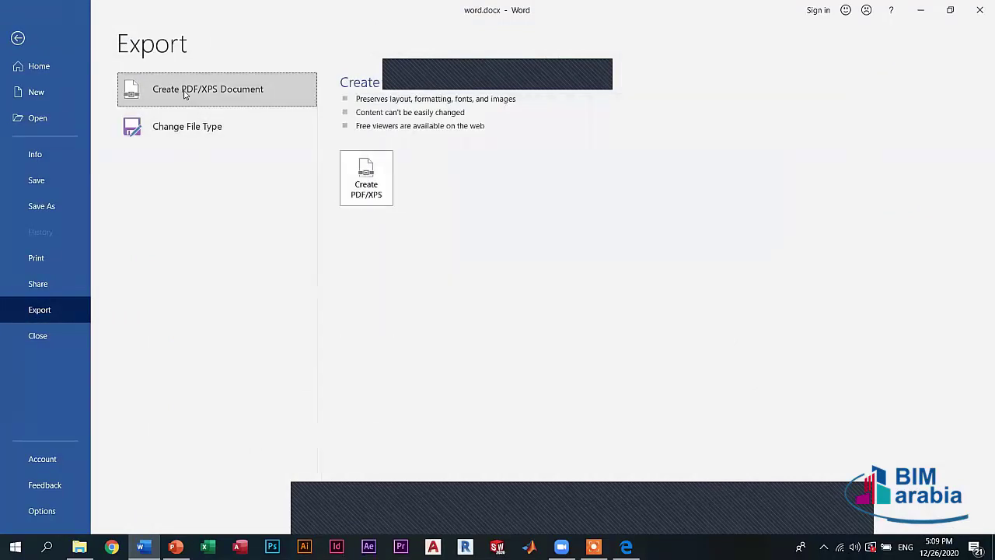
left_click(359, 173)
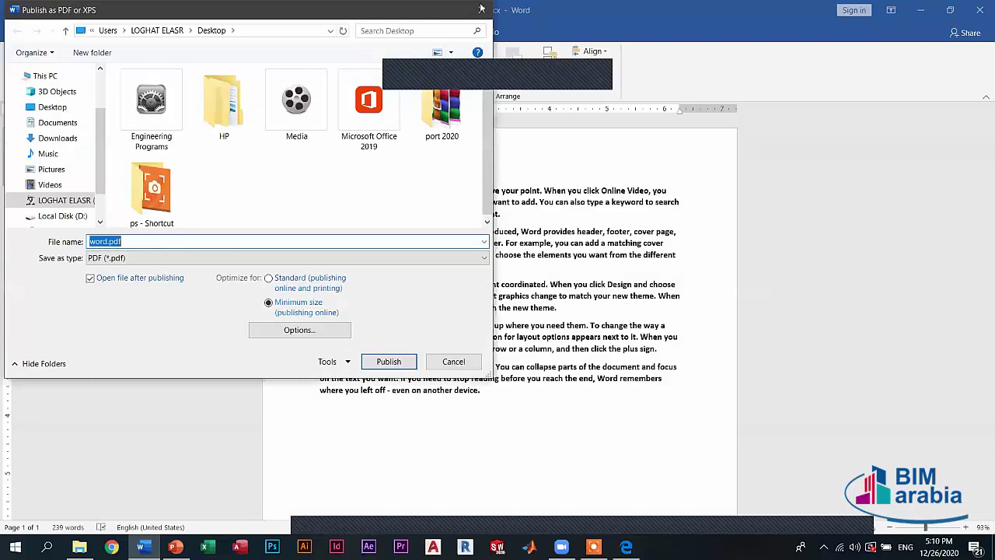
left_click(24, 39)
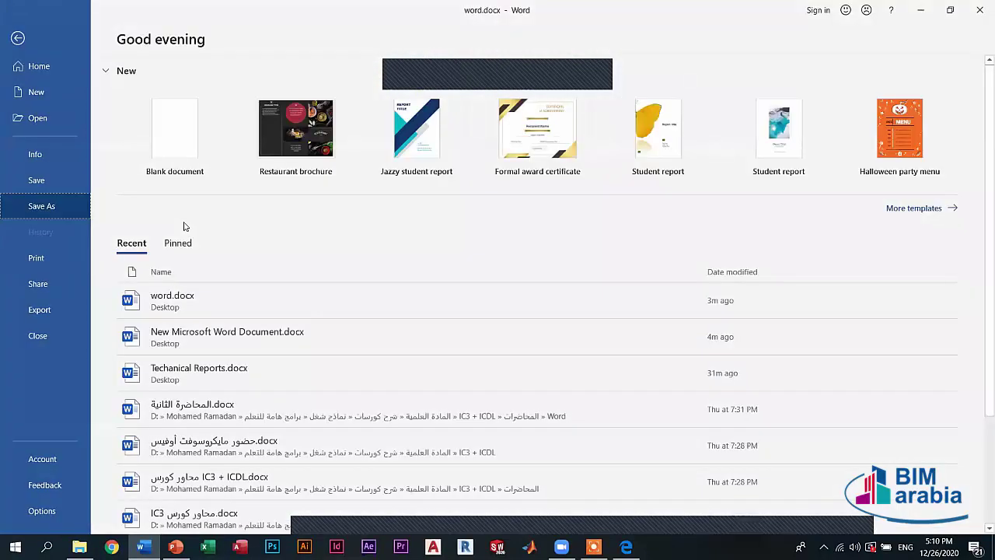
- Check the Save As file type list, cancel, and reopen the PDF publishing dialog
left_click(41, 206)
left_click(124, 233)
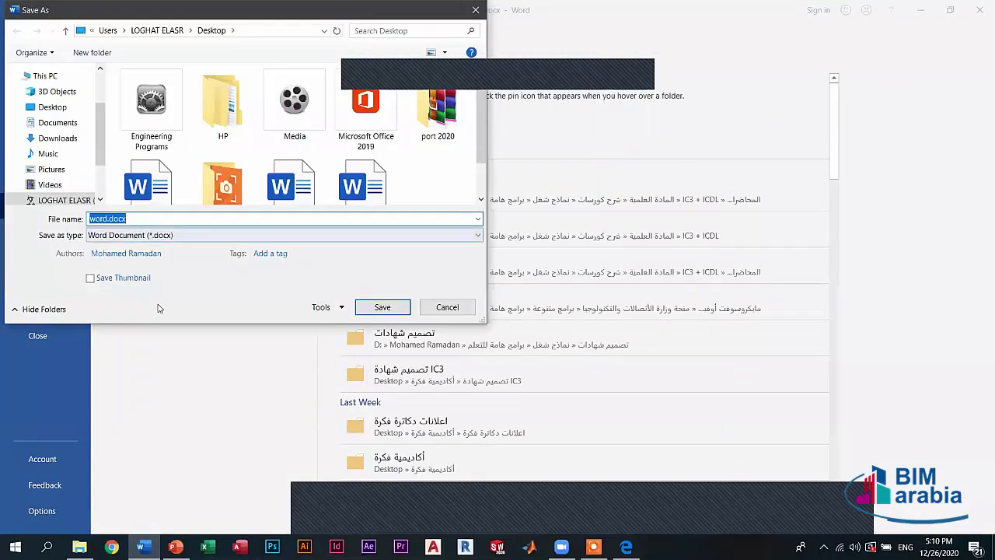
left_click(129, 235)
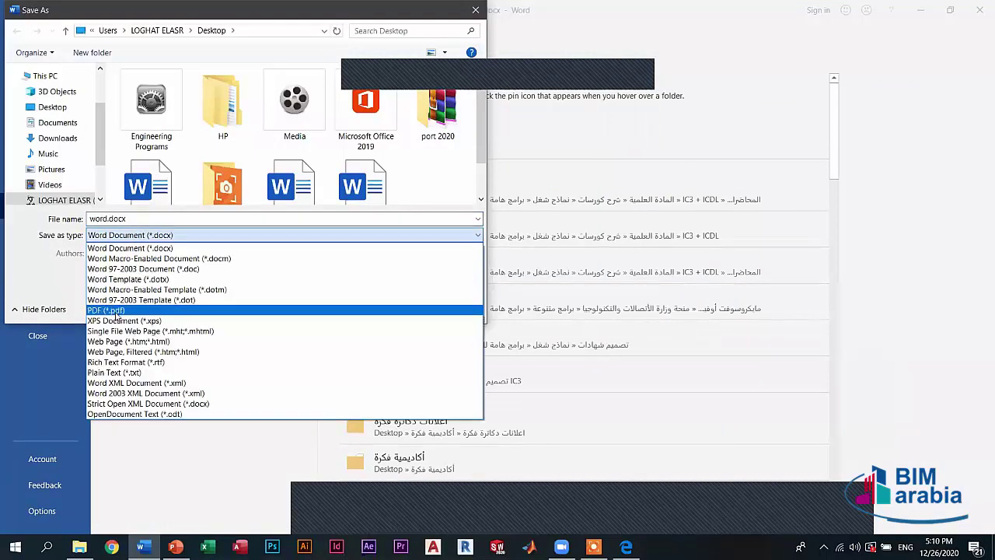
key("Escape")
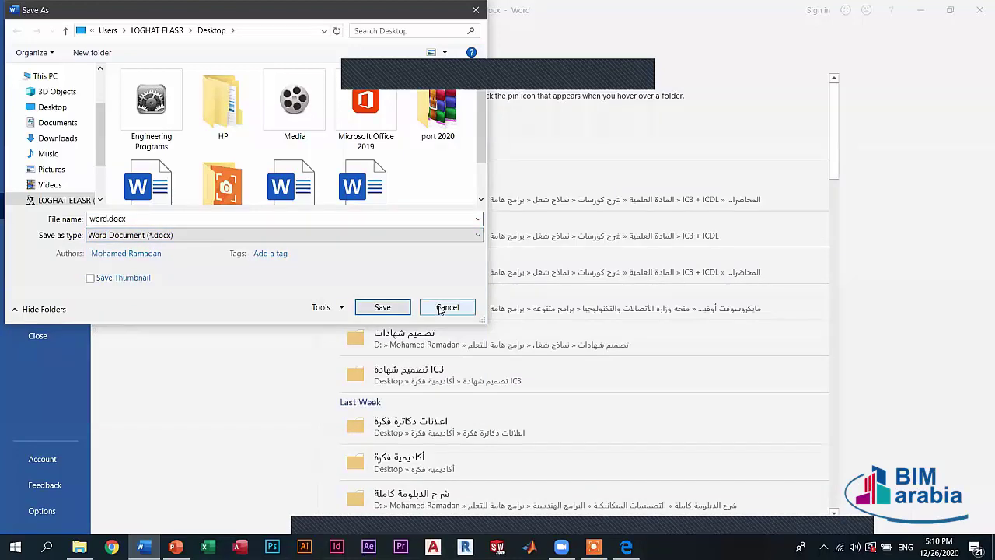
left_click(447, 307)
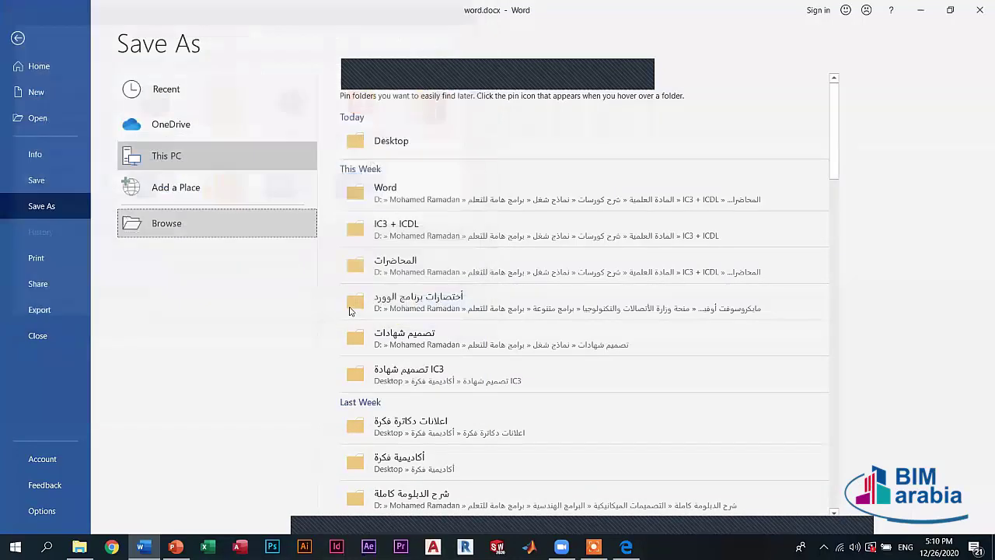
left_click(39, 309)
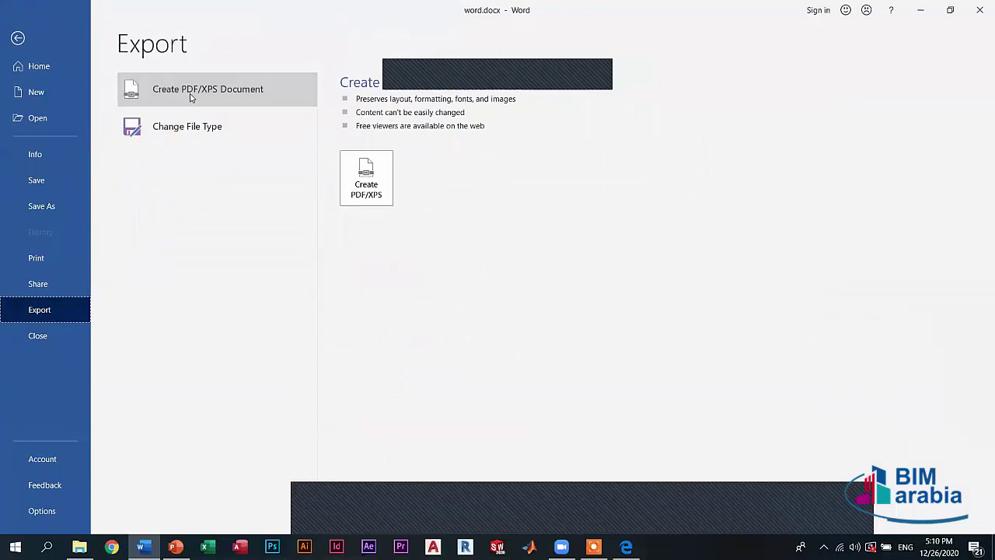
left_click(361, 178)
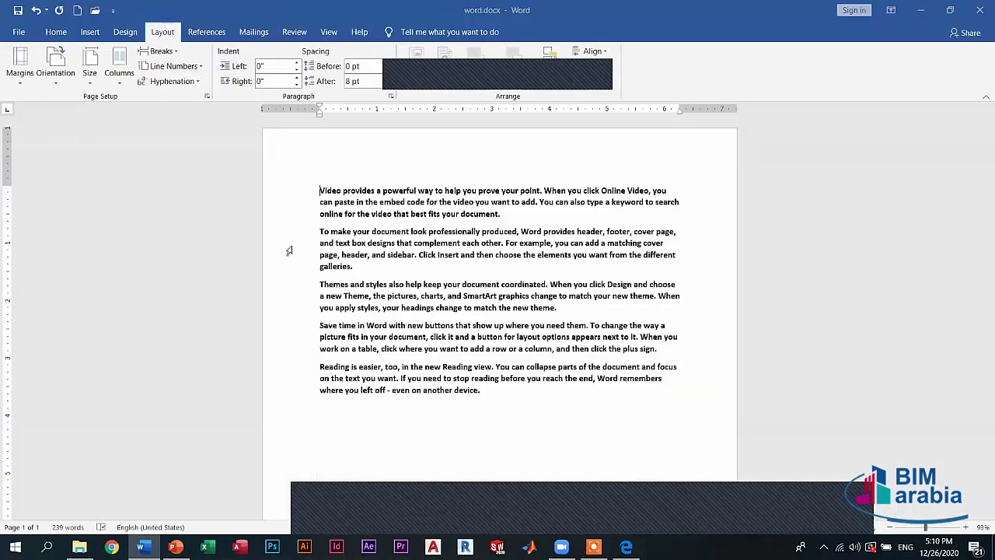
- Dismiss the PDF dialog and close word.docx without saving changes
key("Escape")
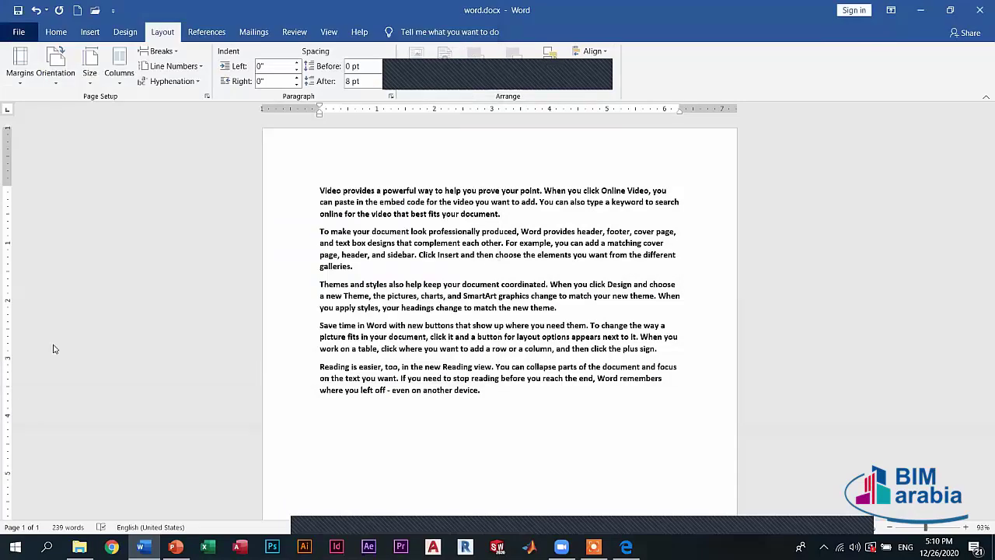
key("alt+f")
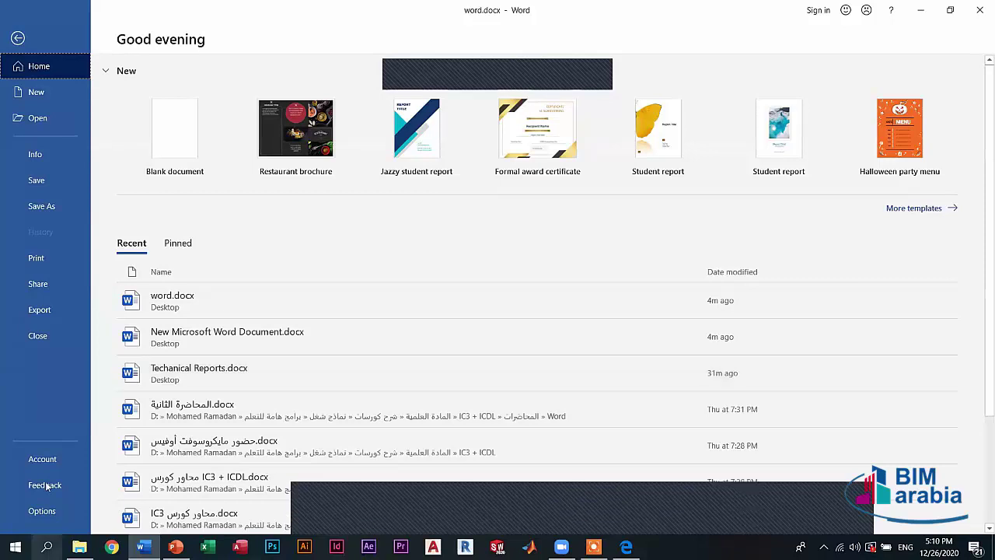
left_click(59, 333)
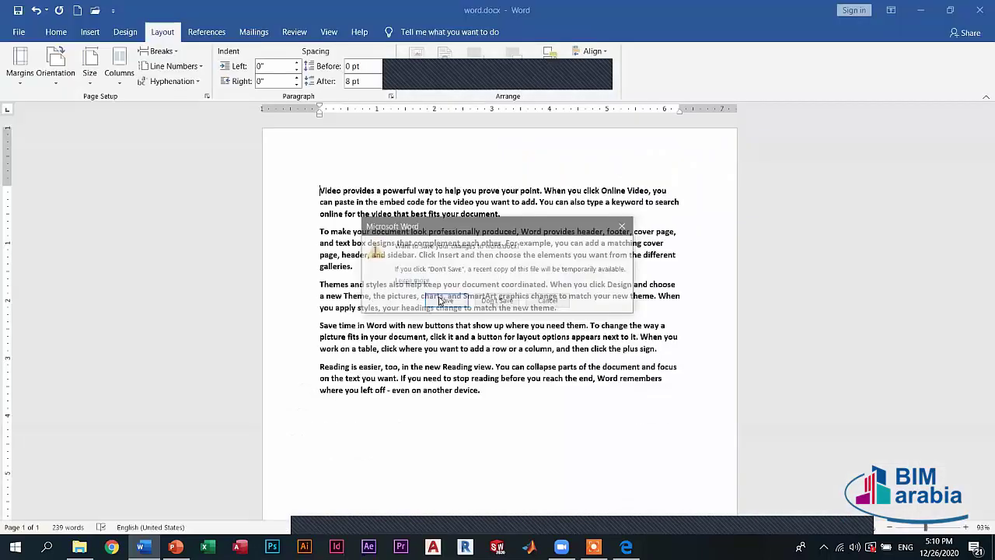
key("n")
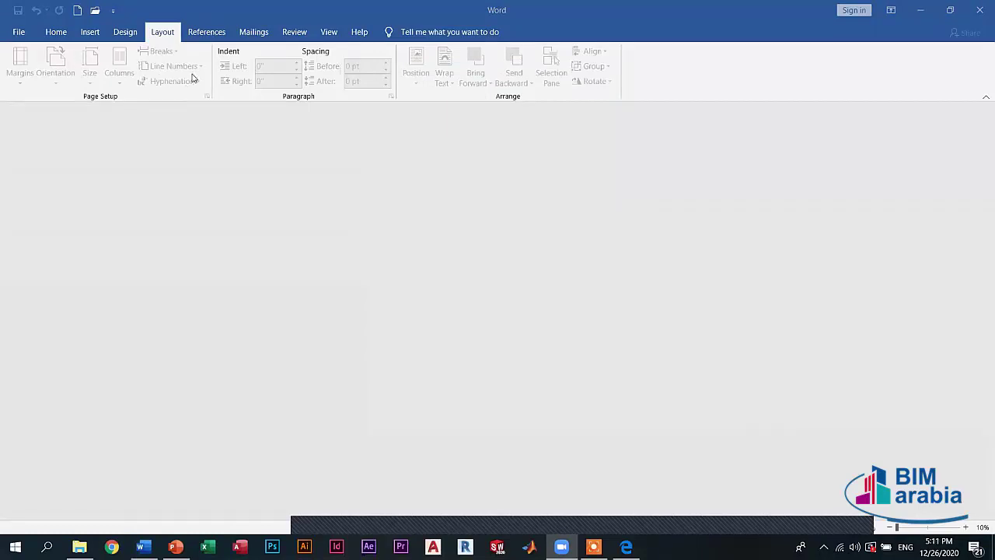
- Browse the Design, Insert, Home, Layout, References, Mailings, View and Review ribbon tabs with no document open
left_click(123, 34)
left_click(82, 34)
left_click(63, 34)
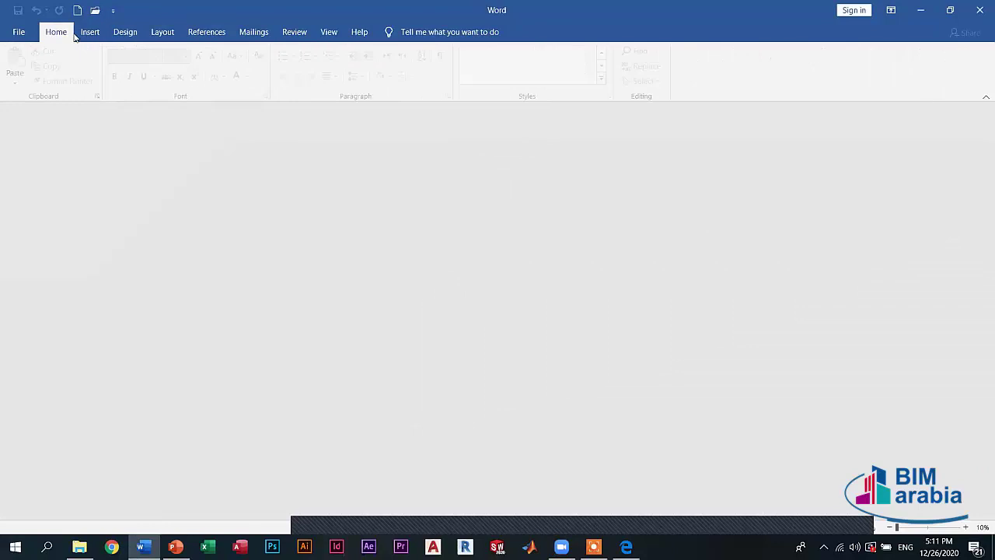
left_click(91, 32)
left_click(125, 33)
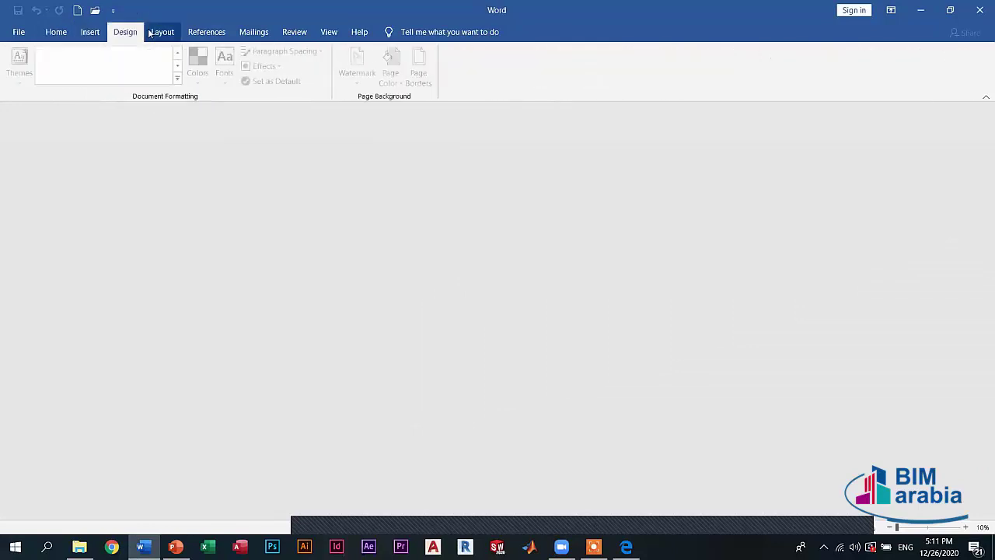
left_click(153, 32)
left_click(207, 33)
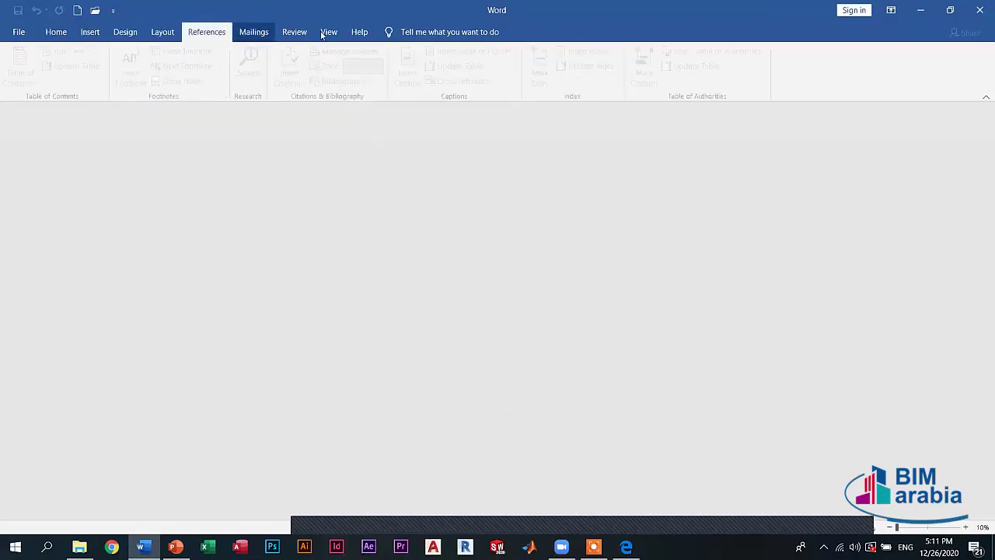
left_click(254, 32)
left_click(327, 32)
left_click(294, 32)
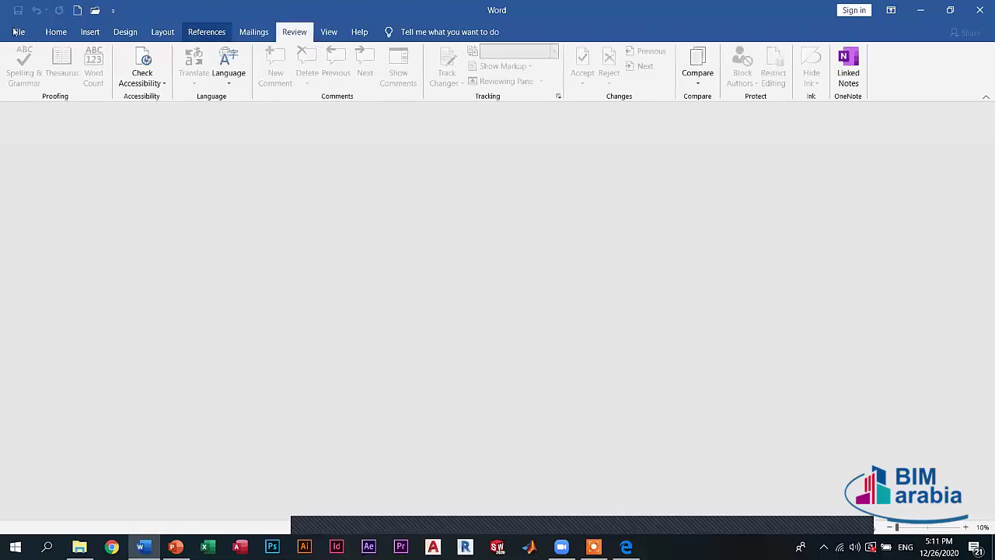
- Quit Word, reopen word.docx, and show the File Home page listing recent documents
left_click(17, 32)
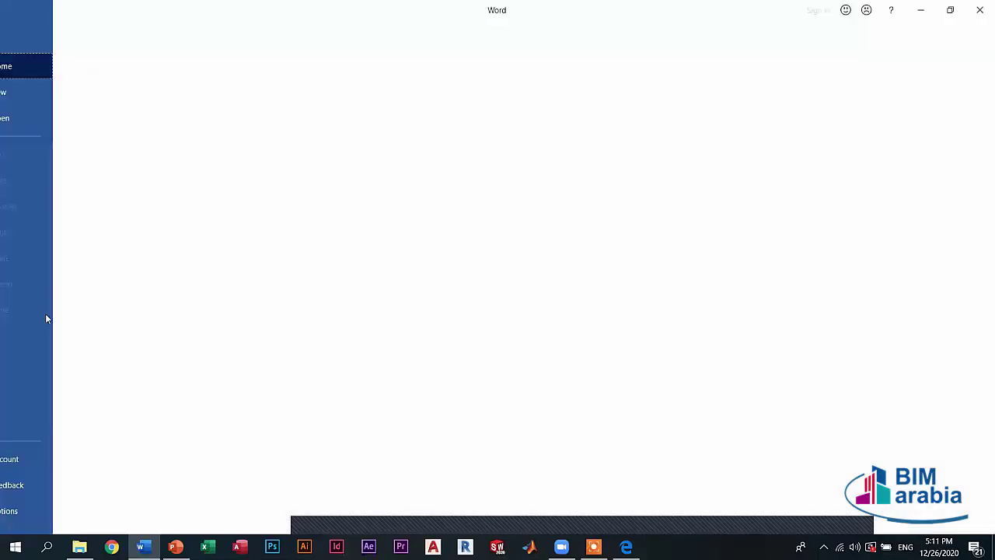
key("Escape")
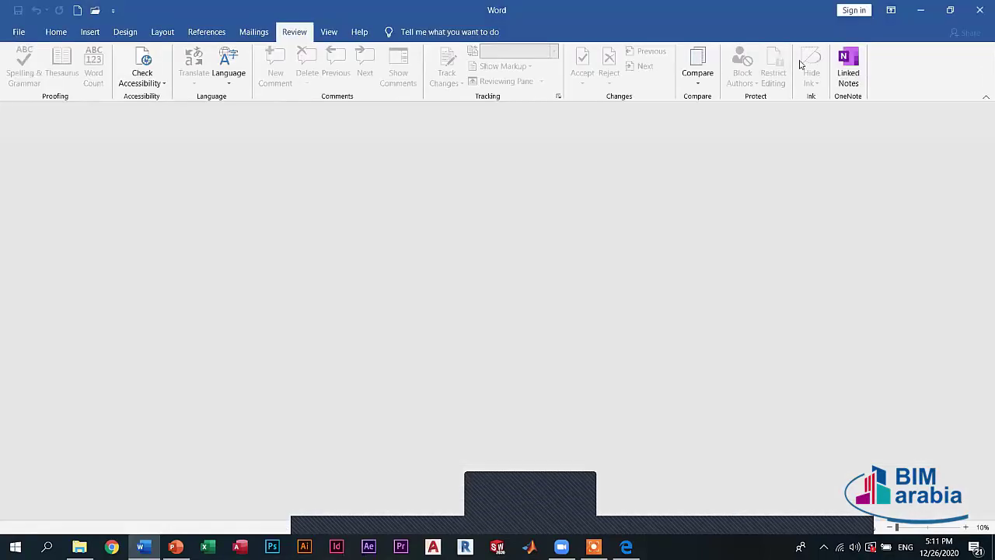
left_click(55, 31)
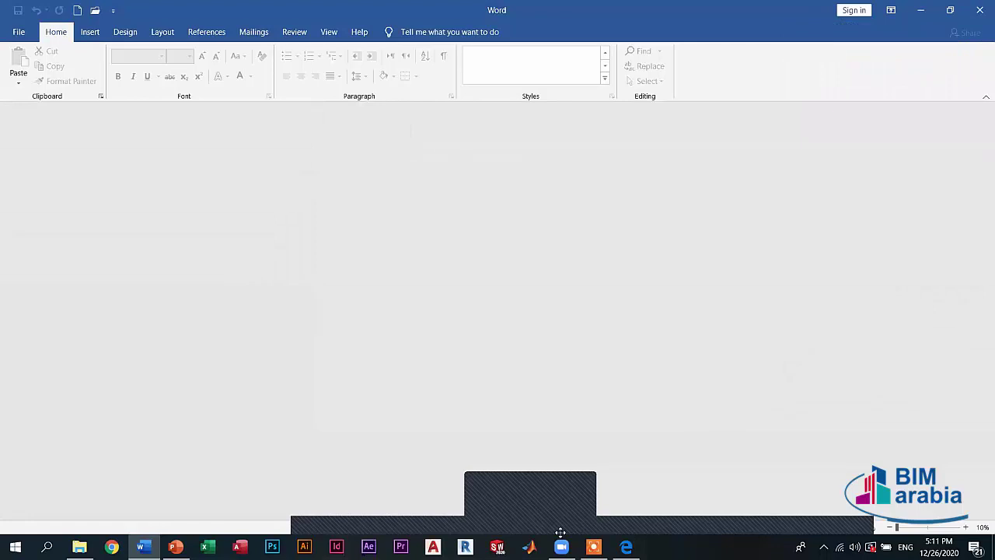
left_click(980, 10)
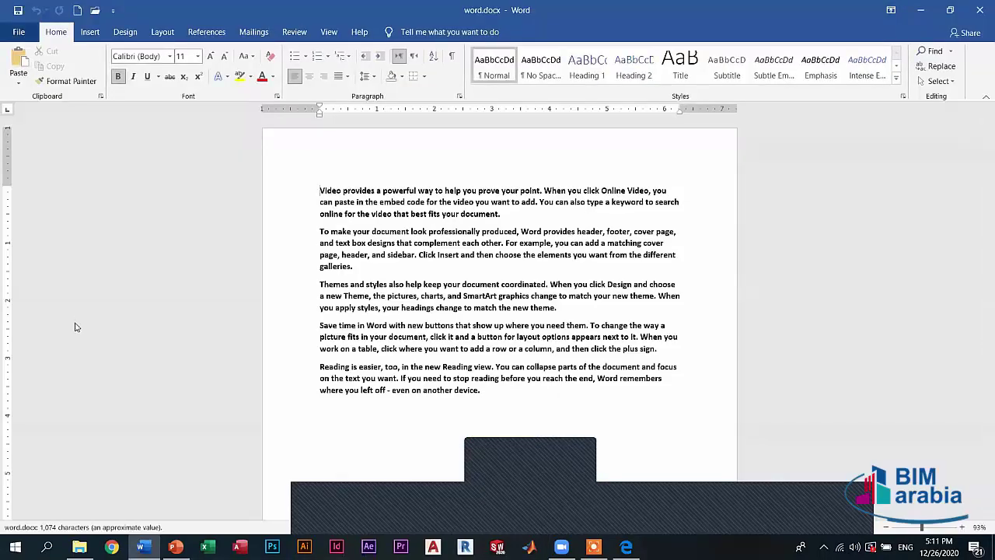
key("alt+f")
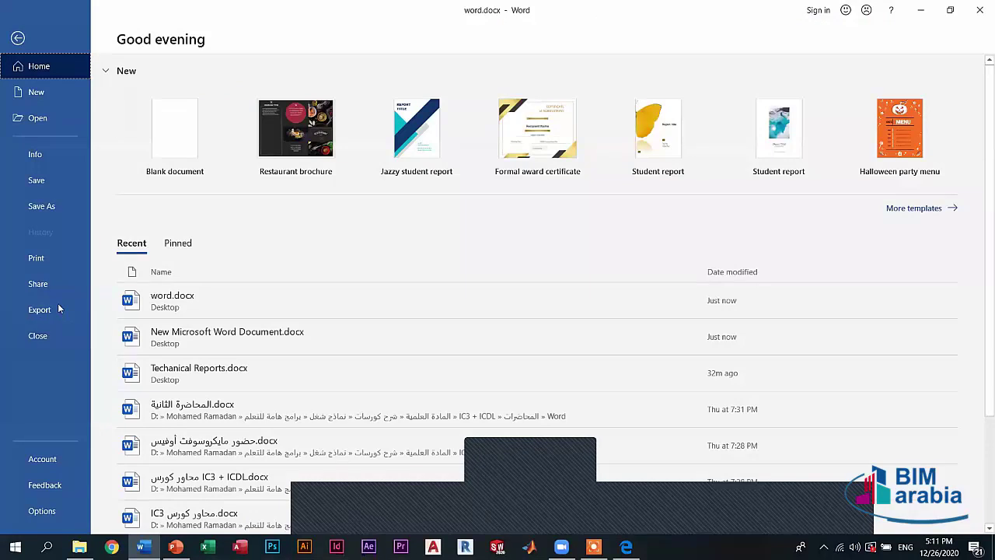
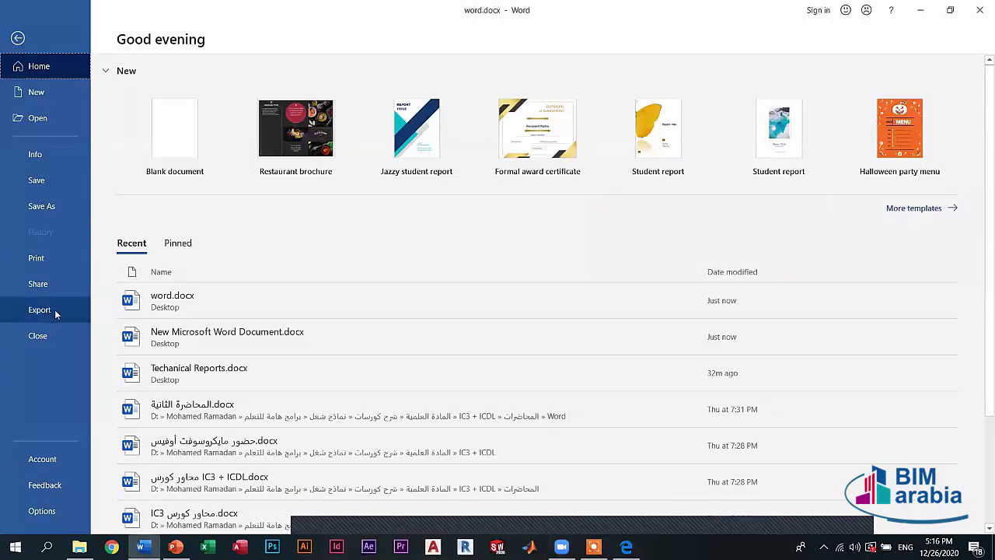
- From Export, go to Save As and open the Browse dialog to pick a folder
left_click(57, 308)
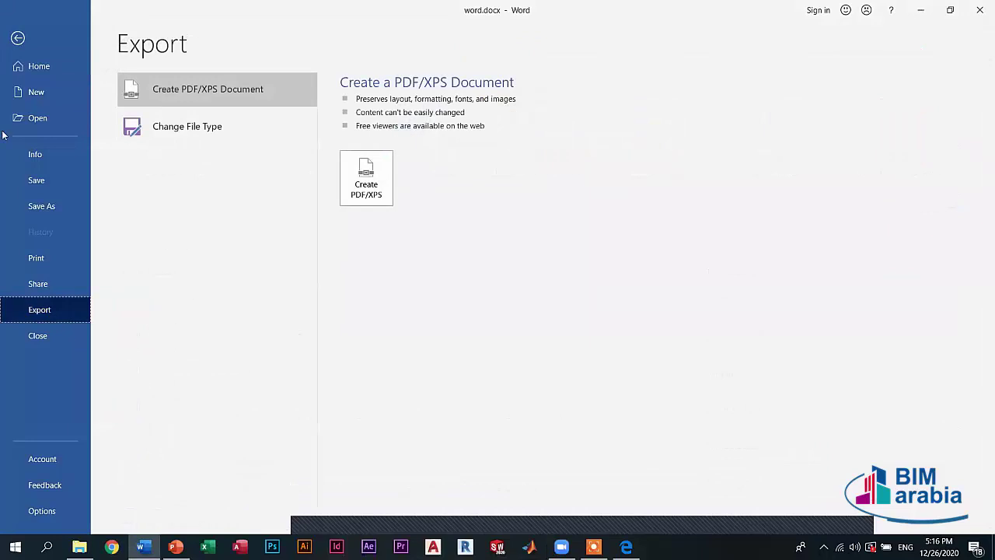
left_click(44, 208)
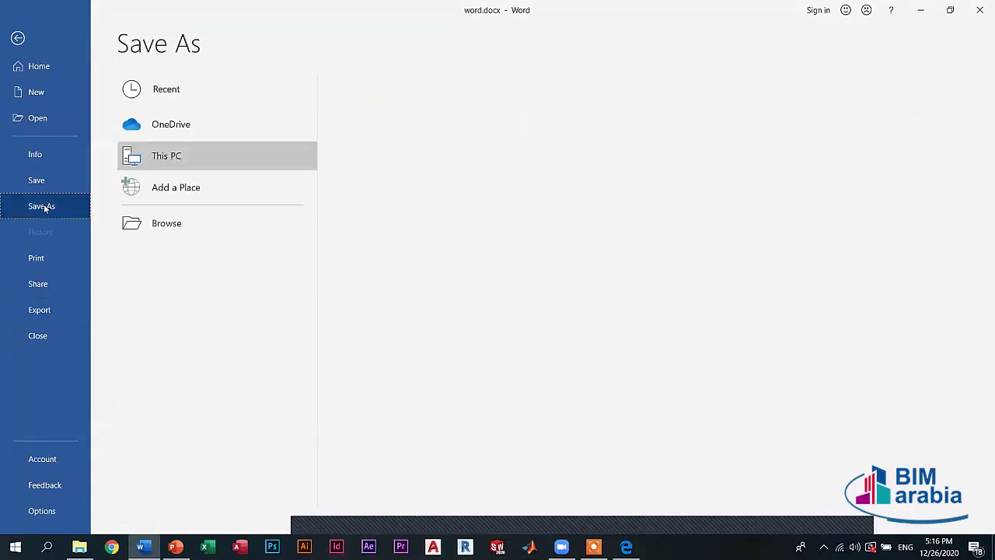
left_click(167, 224)
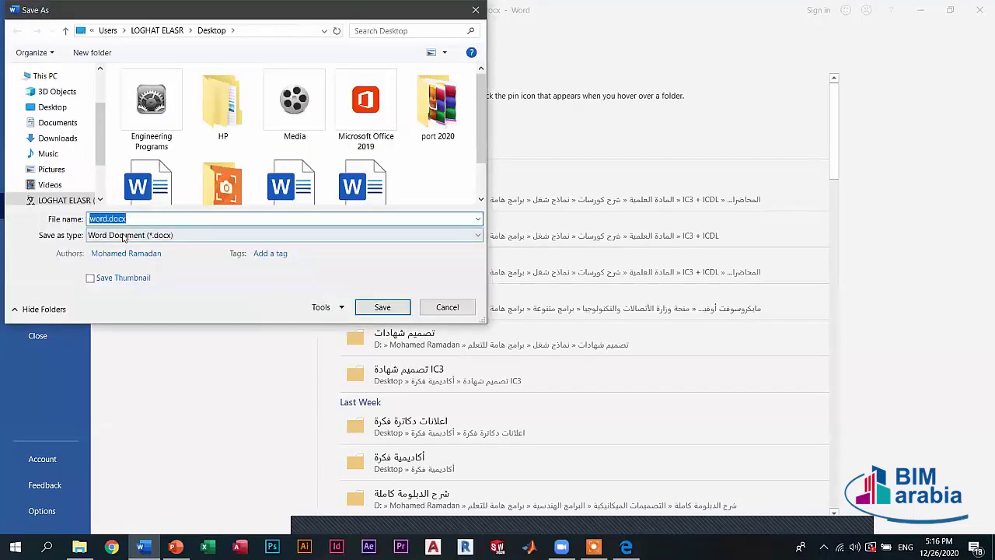
- Check the Save as type list, keep Word Document, cancel the dialog, and return to Export
left_click(124, 235)
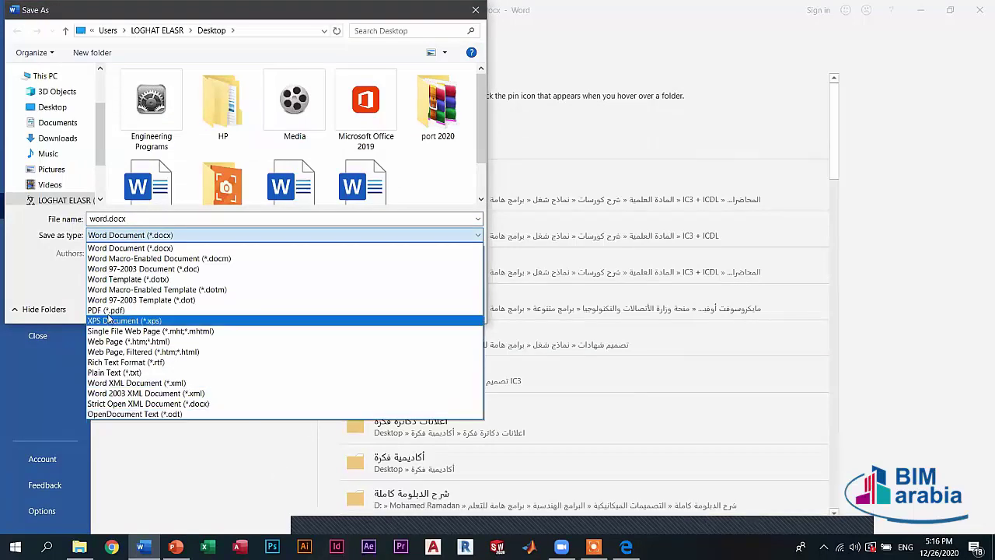
left_click(206, 499)
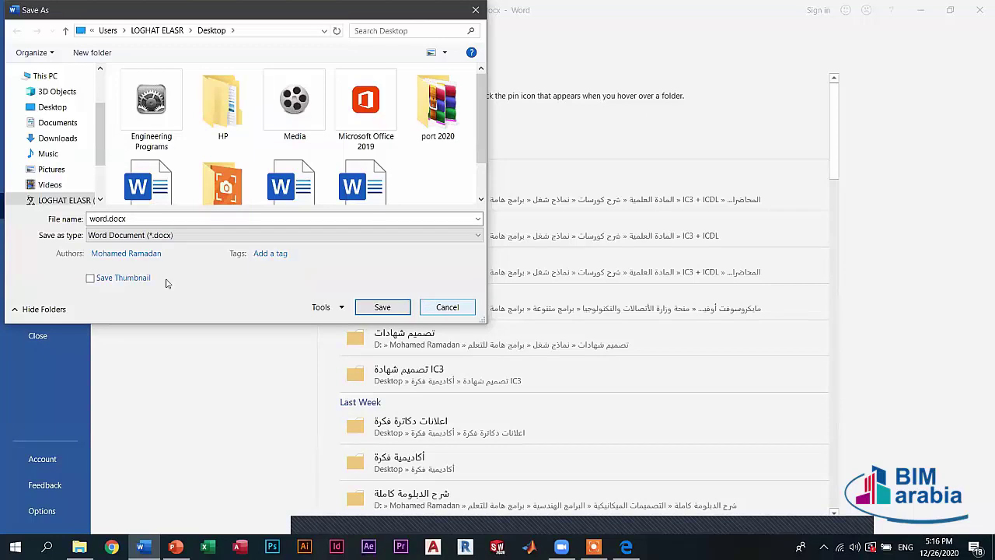
key("Escape")
left_click(46, 311)
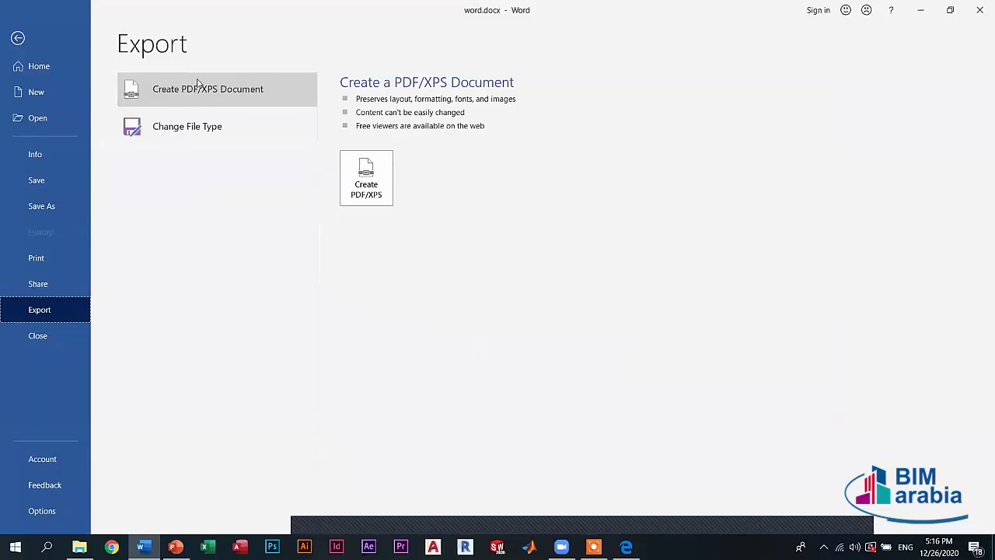
- Start a PDF/XPS copy, open and dismiss the Save As dialog, then go back to Export
left_click(362, 176)
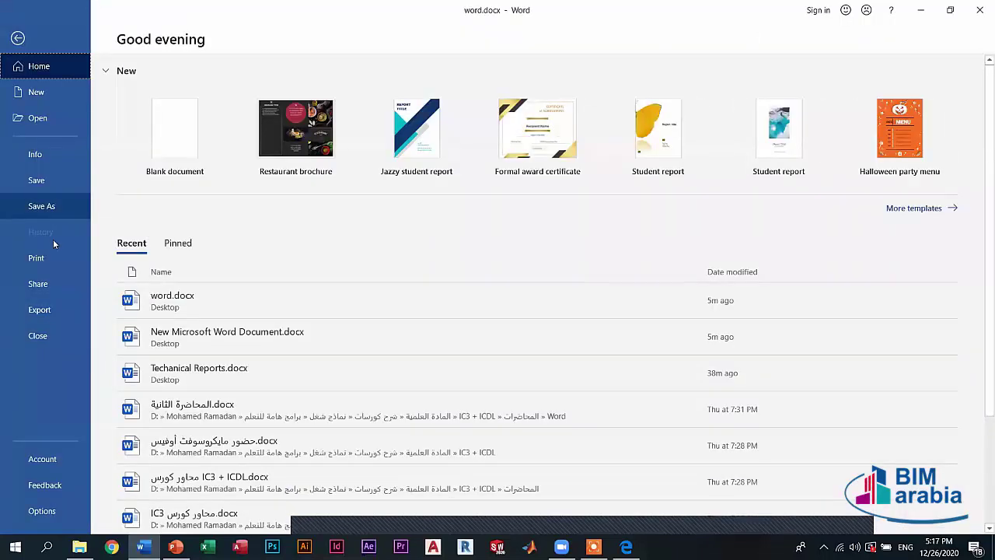
key("F12")
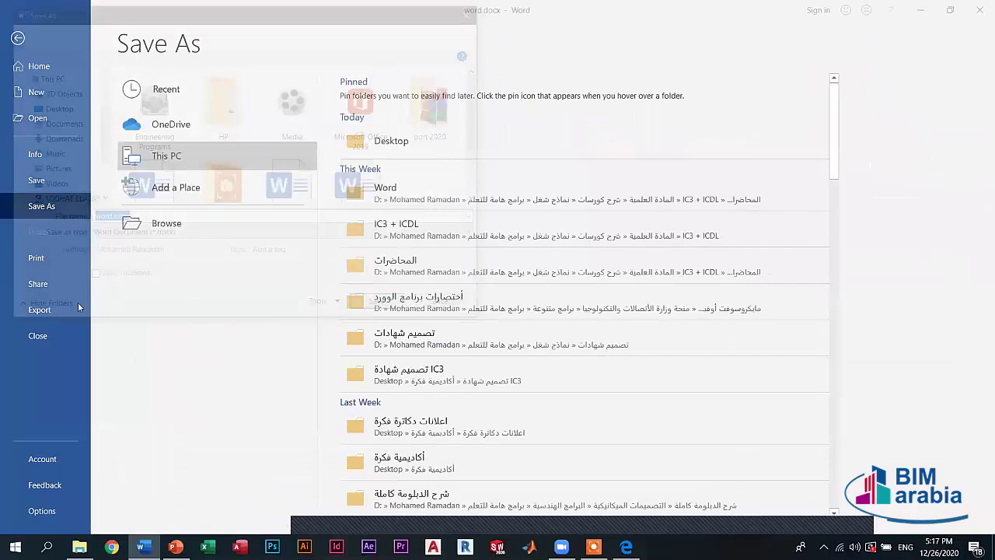
key("Escape")
key("alt+f")
key("e")
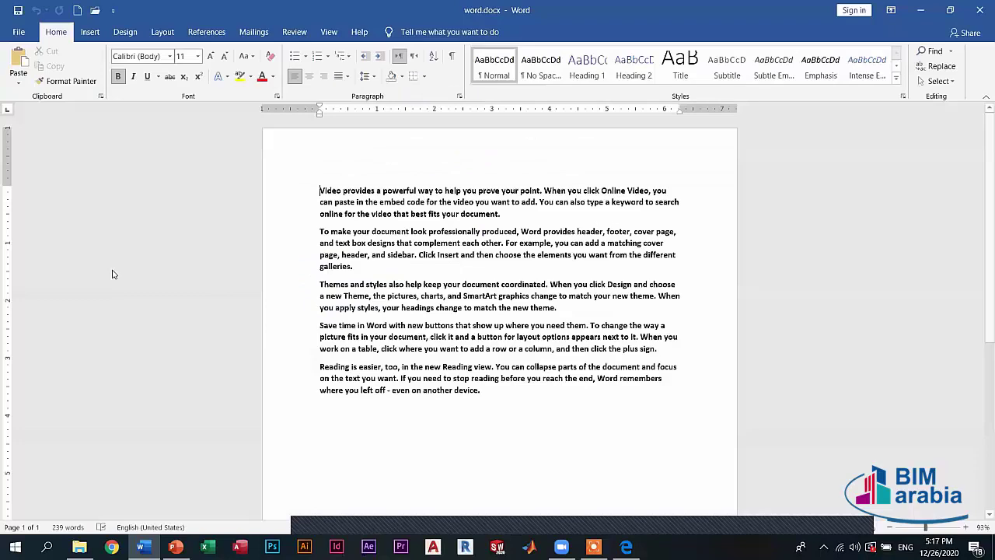
- In Save As, keep the Word Document type and trim the file name to 'word'
left_click(130, 235)
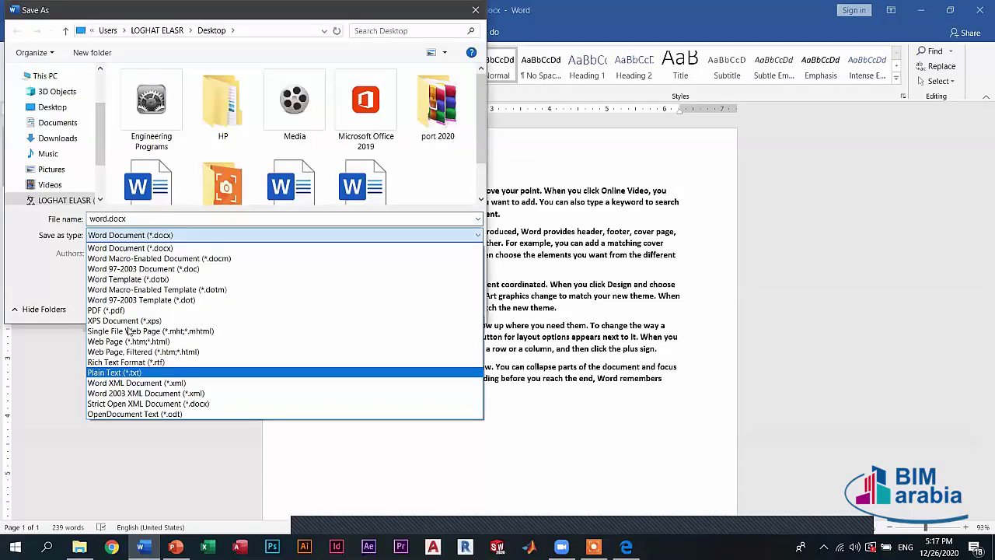
left_click(115, 218)
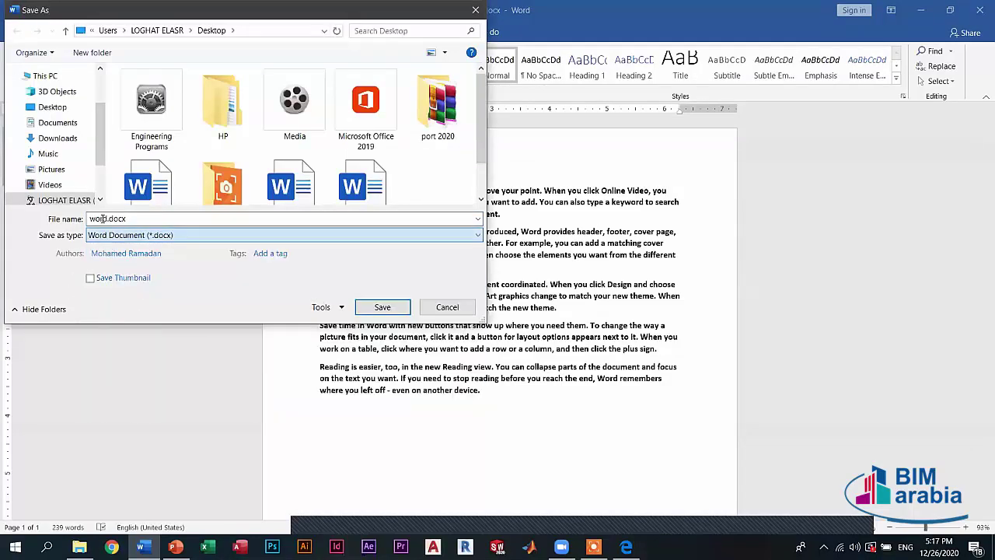
left_click(101, 218)
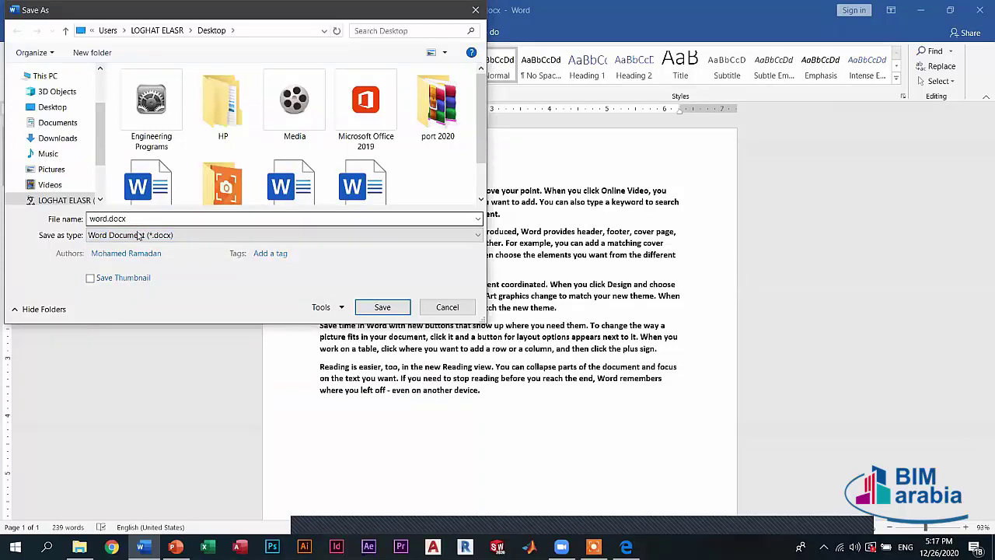
double_click(130, 218)
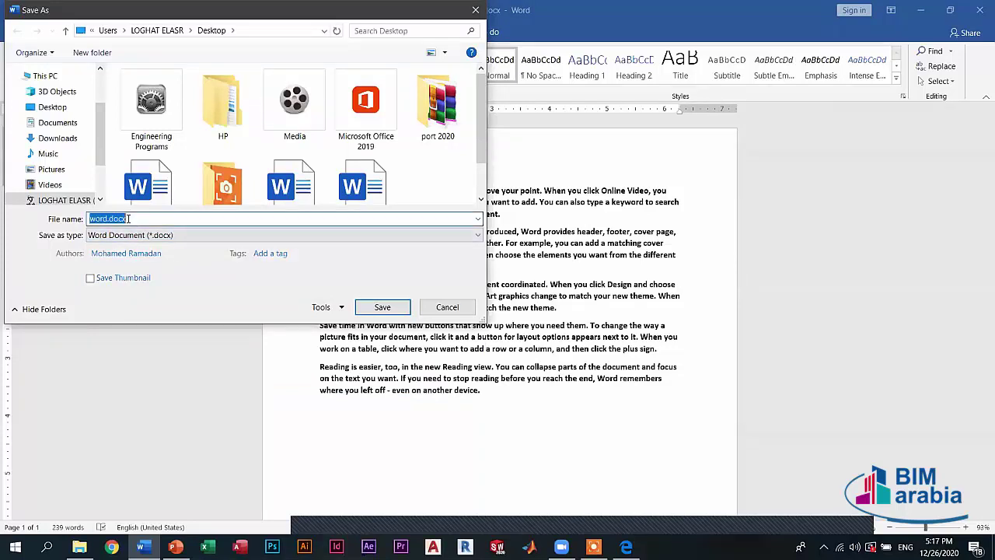
left_click_drag(109, 219, 128, 219)
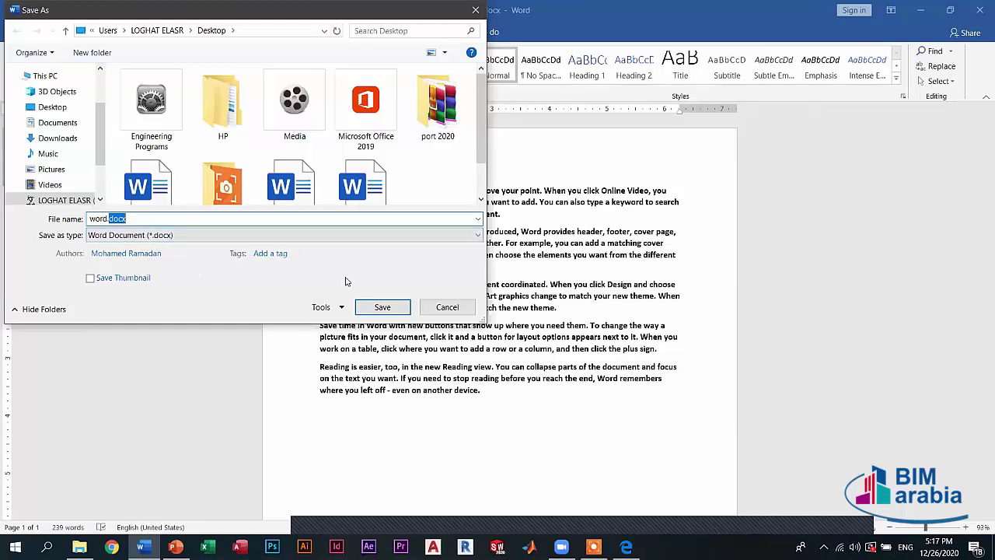
left_click(134, 219)
double_click(111, 222)
key("BackSpace")
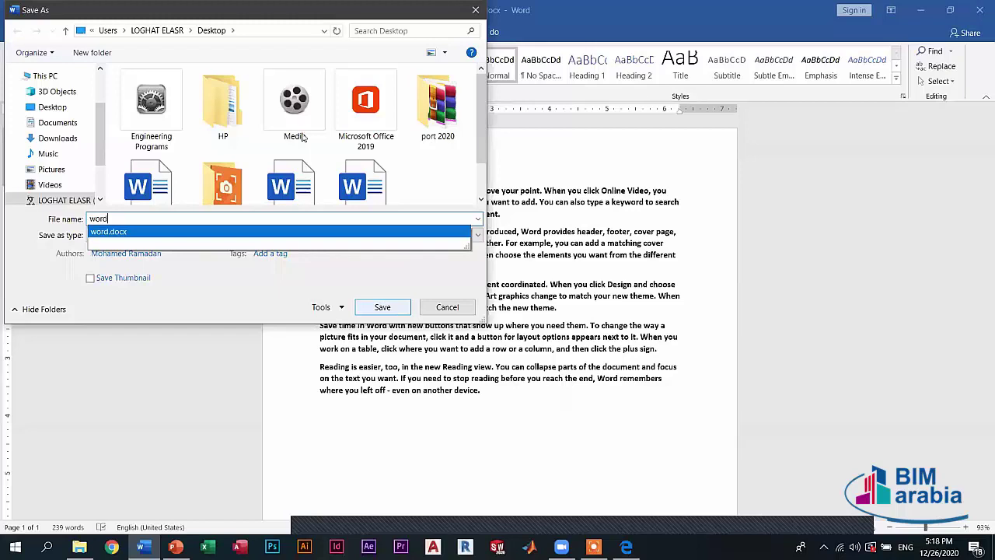
- Save the document as word.docx, then close Word and start it again
key("Return")
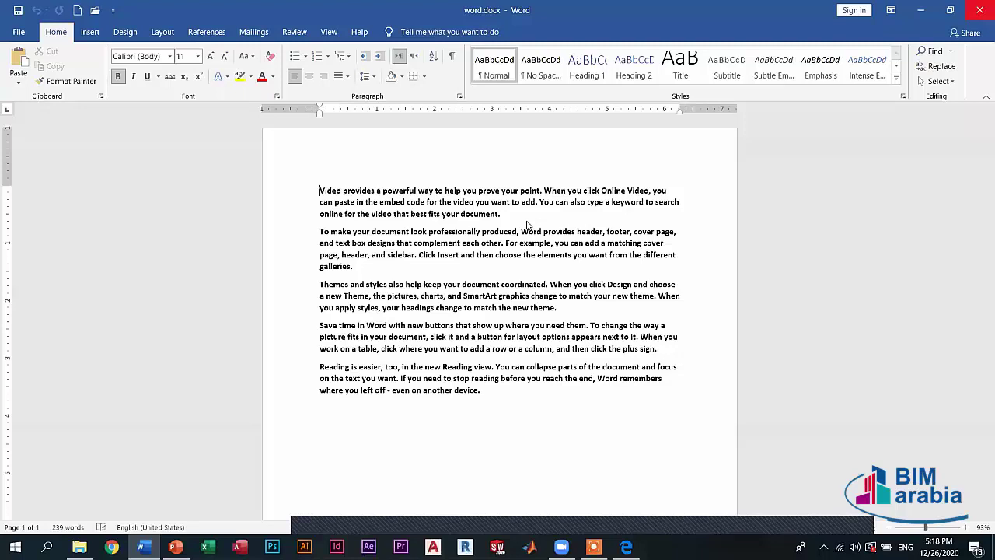
key("alt+F4")
key("Return")
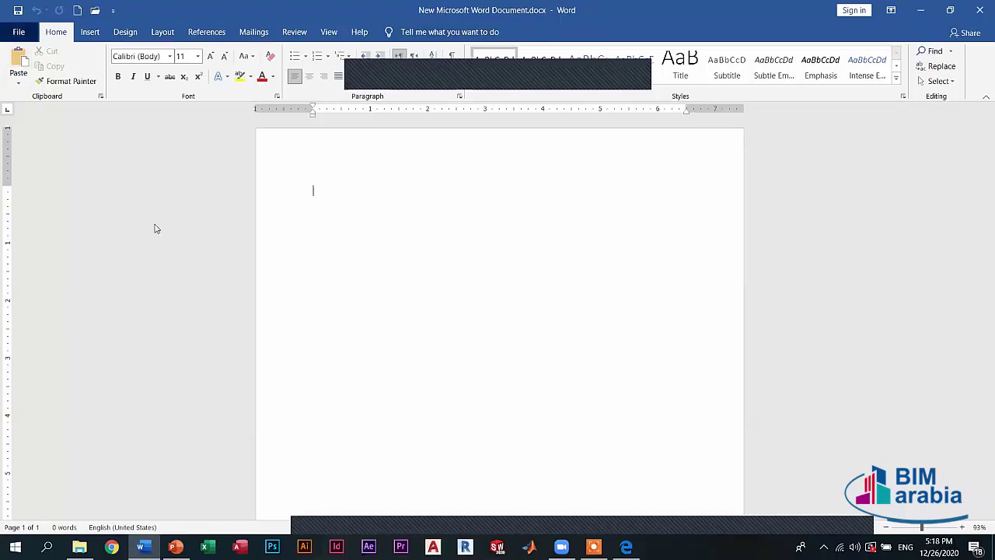
- Show the Change File Type choices on the Export page
key("alt+f")
key("e")
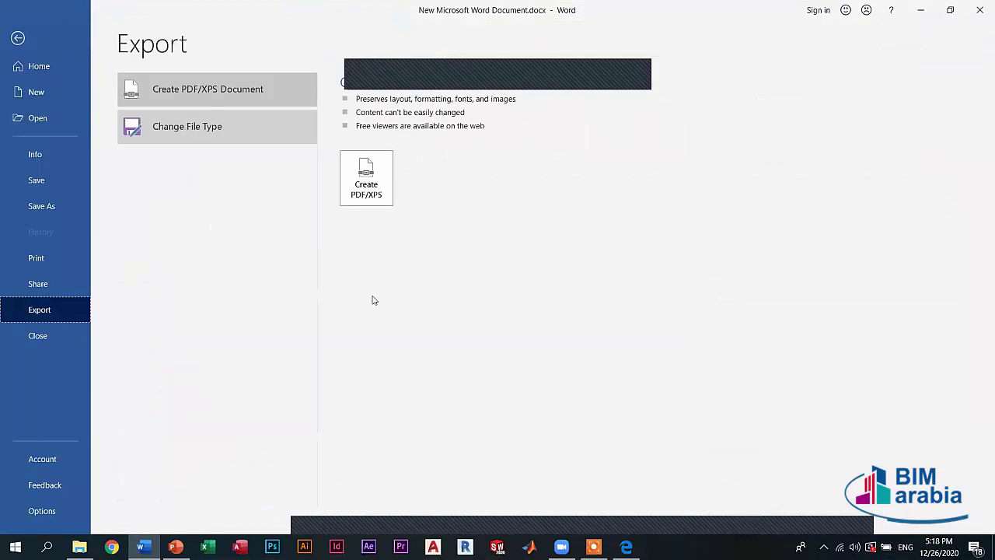
key("c")
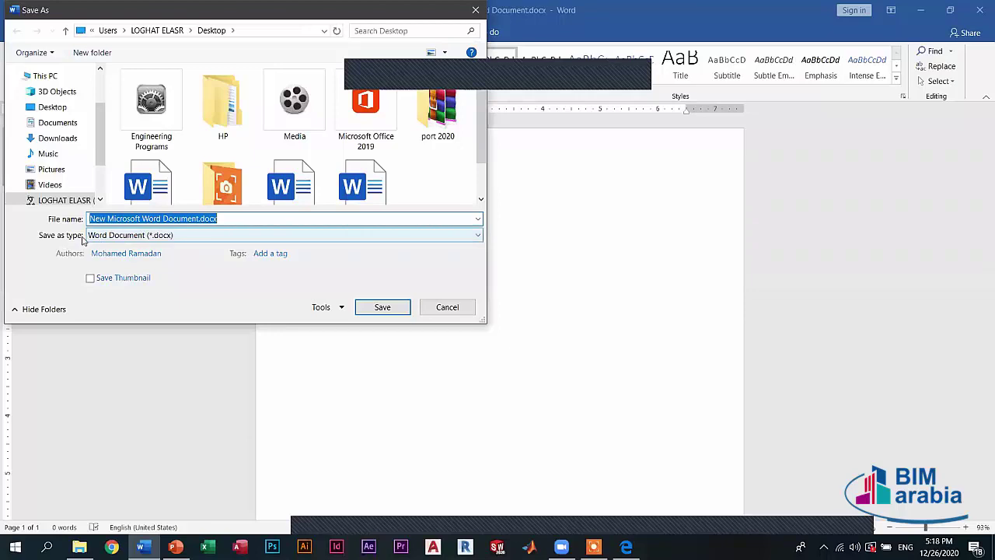
- Check the Save as type list, keep Word Document, cancel, and open the File Home page
left_click(140, 235)
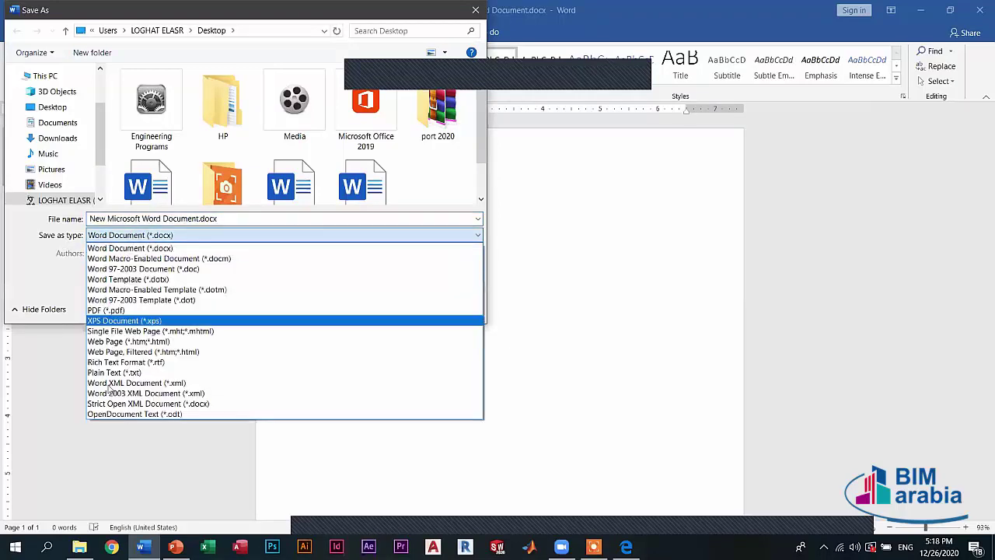
left_click(443, 239)
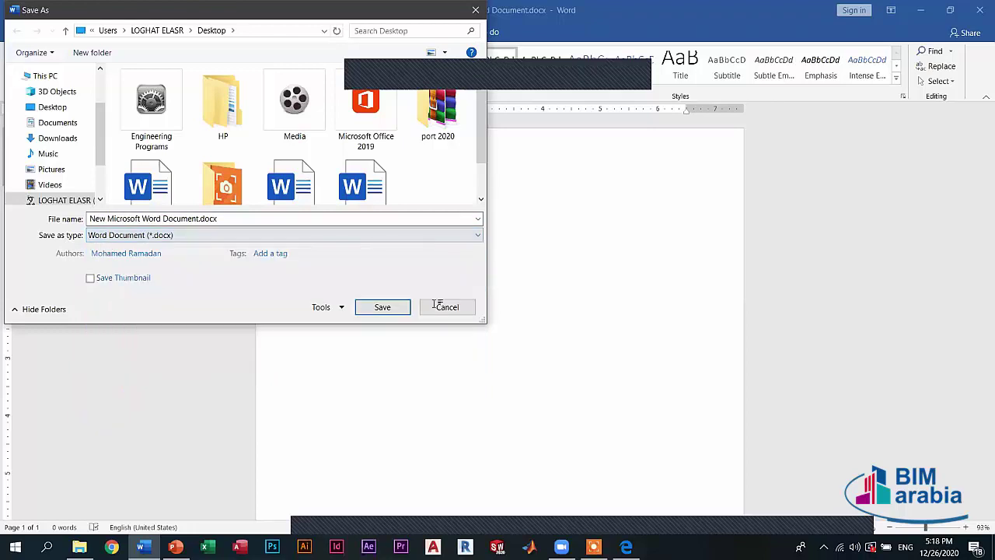
key("Escape")
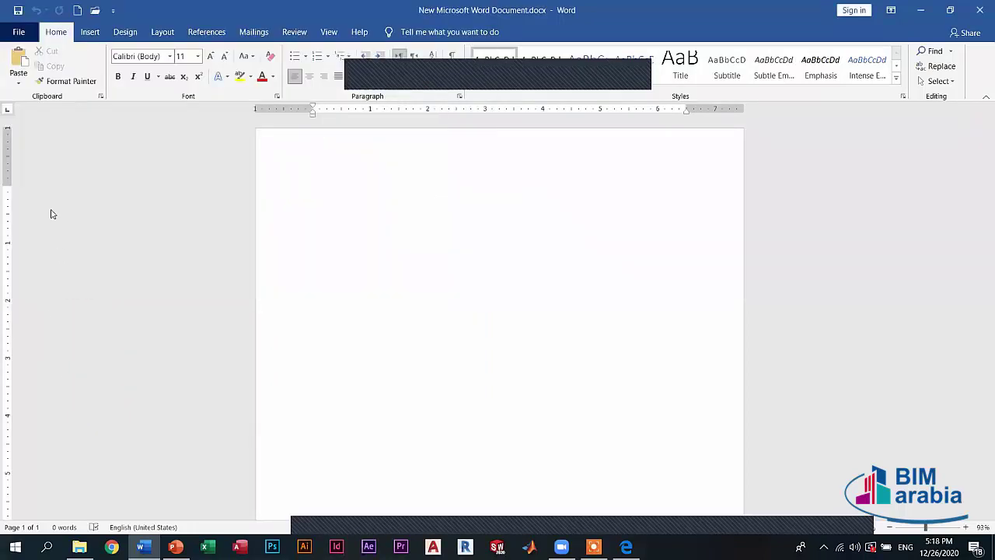
key("alt+f")
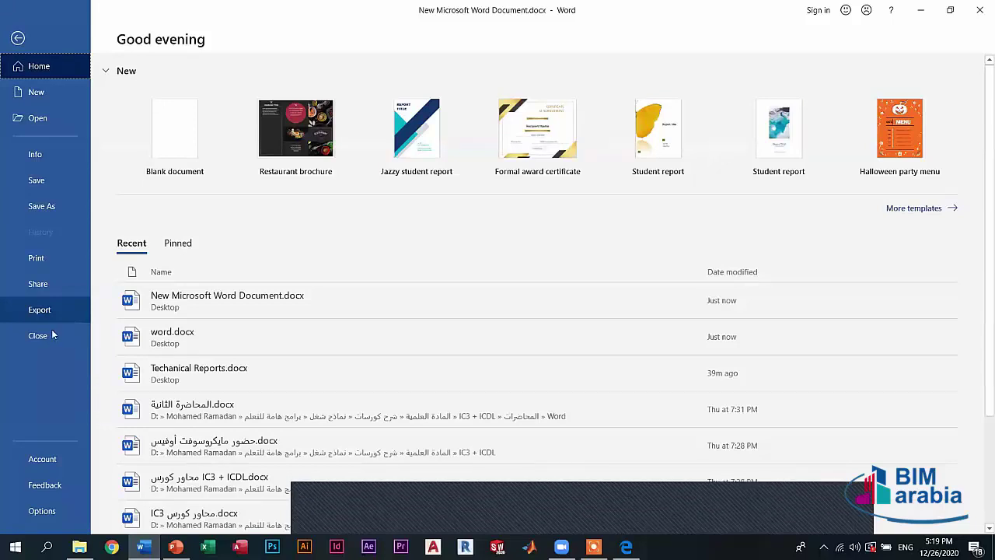
left_click(53, 335)
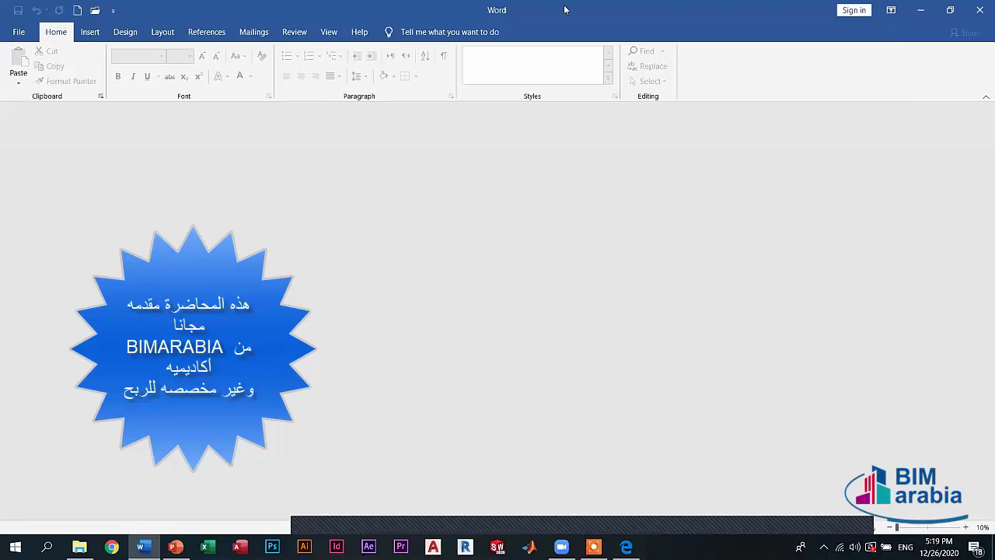
left_click(5, 32)
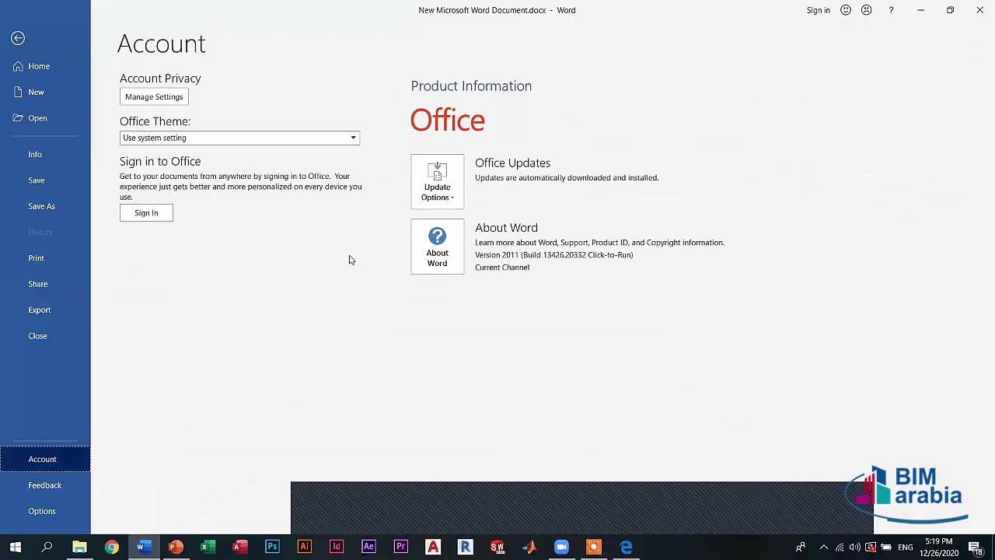
- View the Office Theme list without changing it and the Feedback page, then leave the backstage
left_click(176, 140)
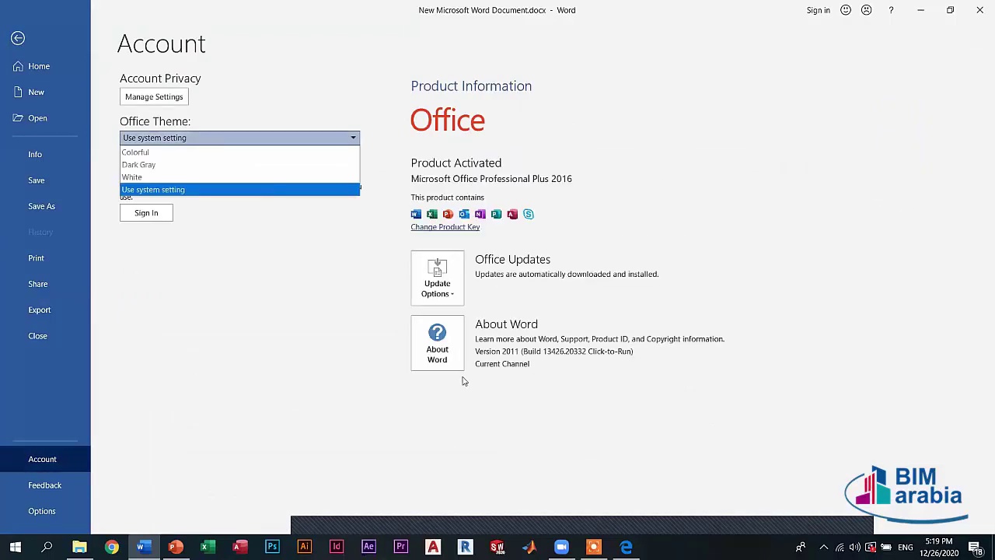
left_click(184, 291)
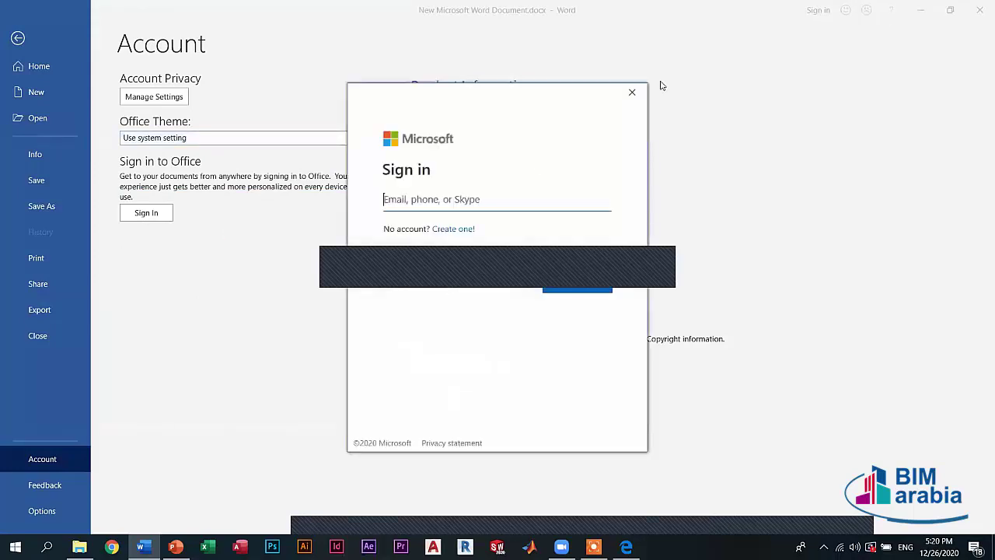
left_click(29, 485)
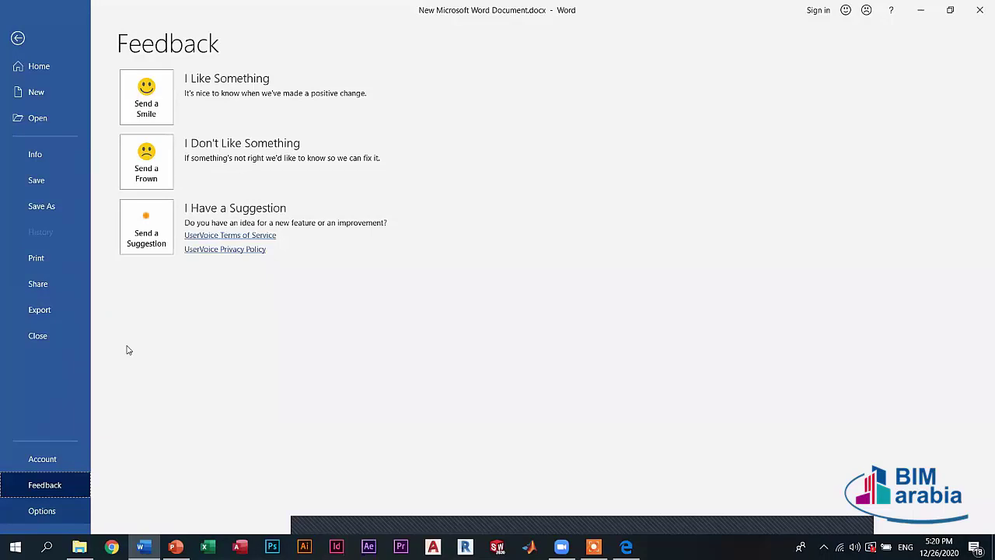
key("Escape")
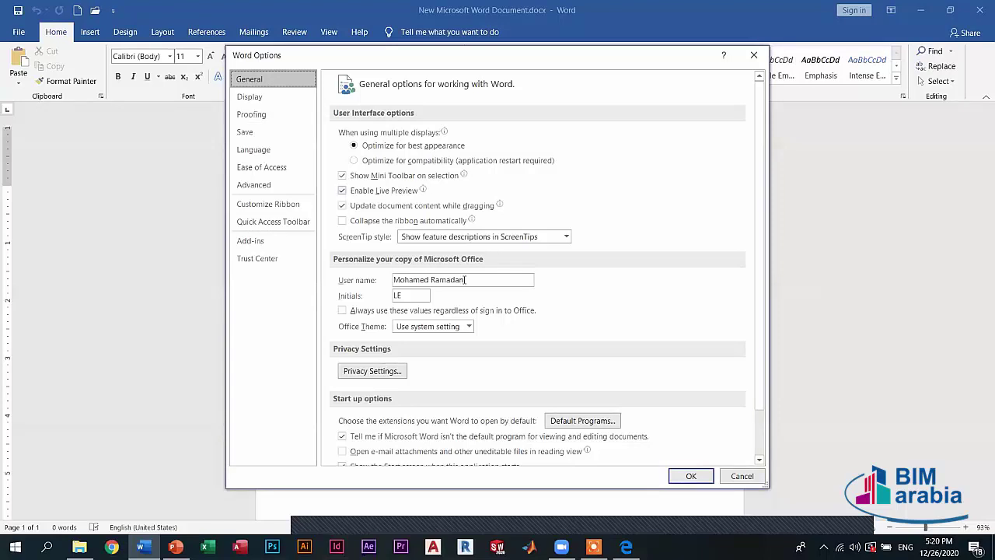
- Set the user name to 'Word', confirm with OK, and show the desktop
triple_click(449, 281)
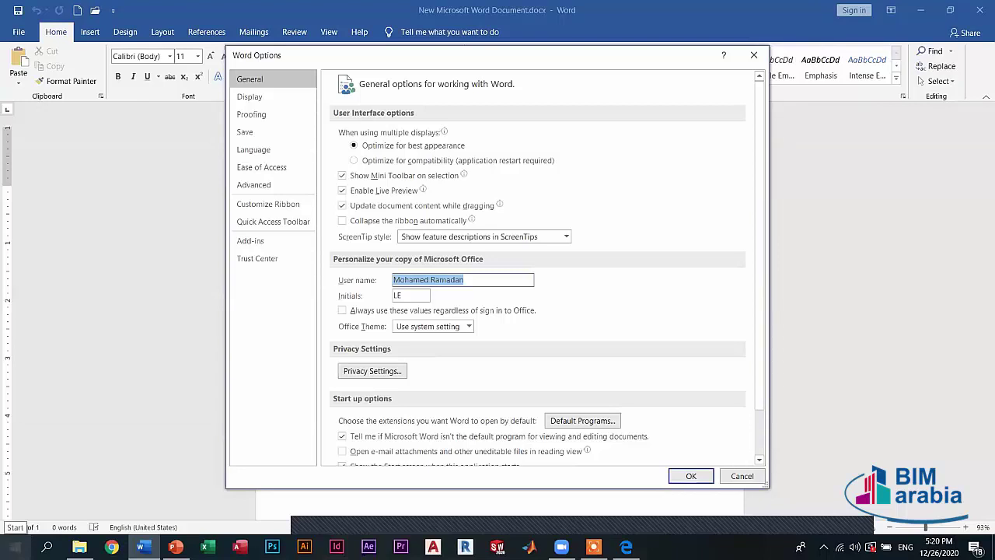
type("W")
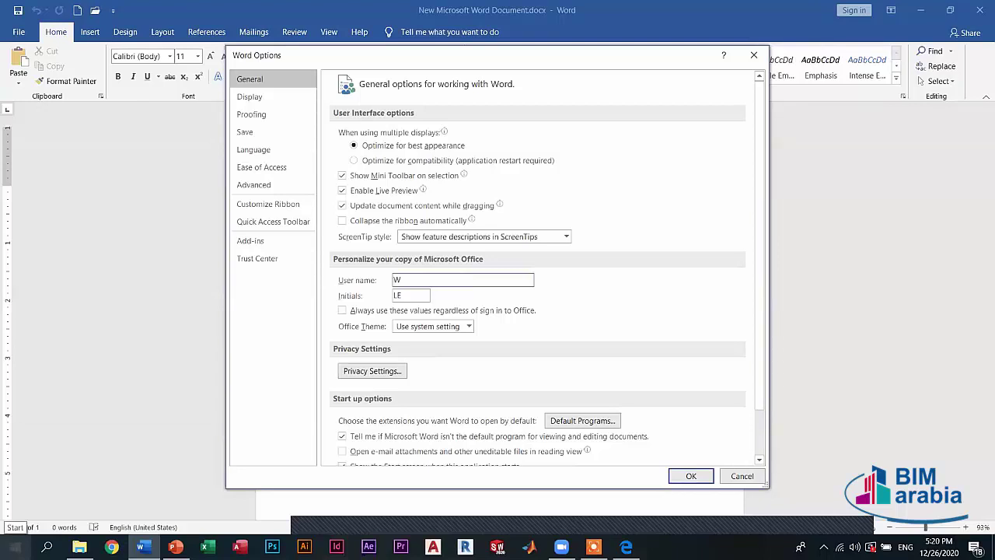
type("ord")
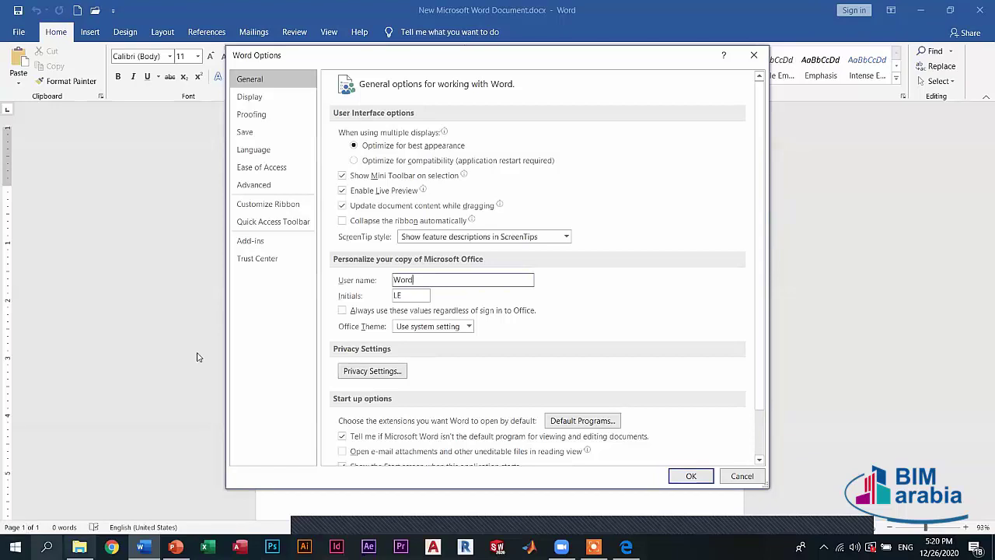
left_click(692, 477)
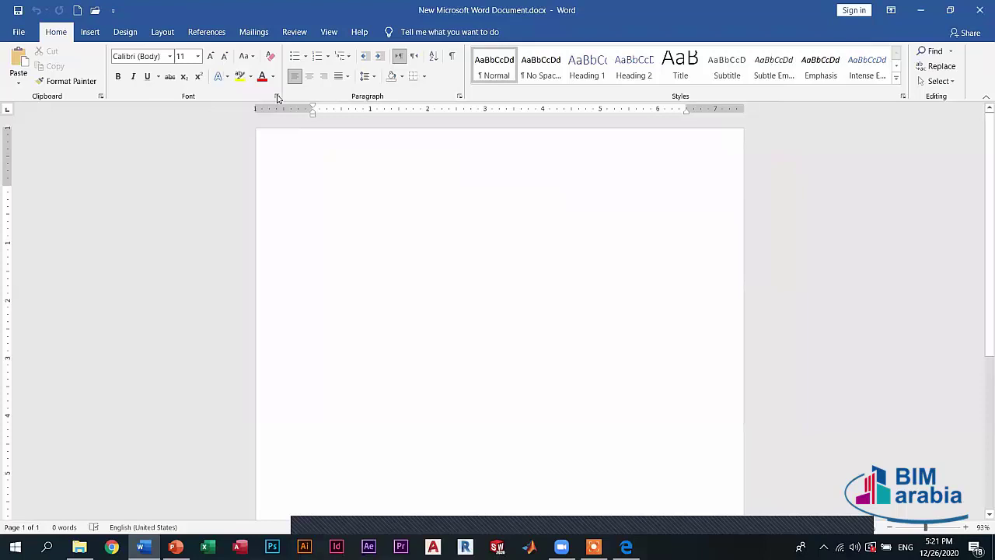
key("super+d")
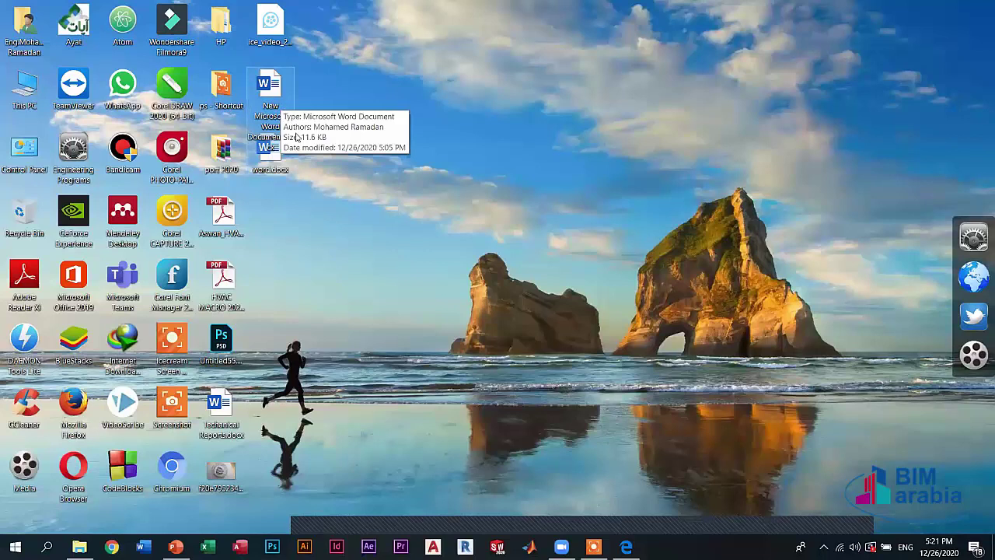
- Select New Microsoft Word Document on the desktop and bring up Word Options in Word
left_click(274, 95)
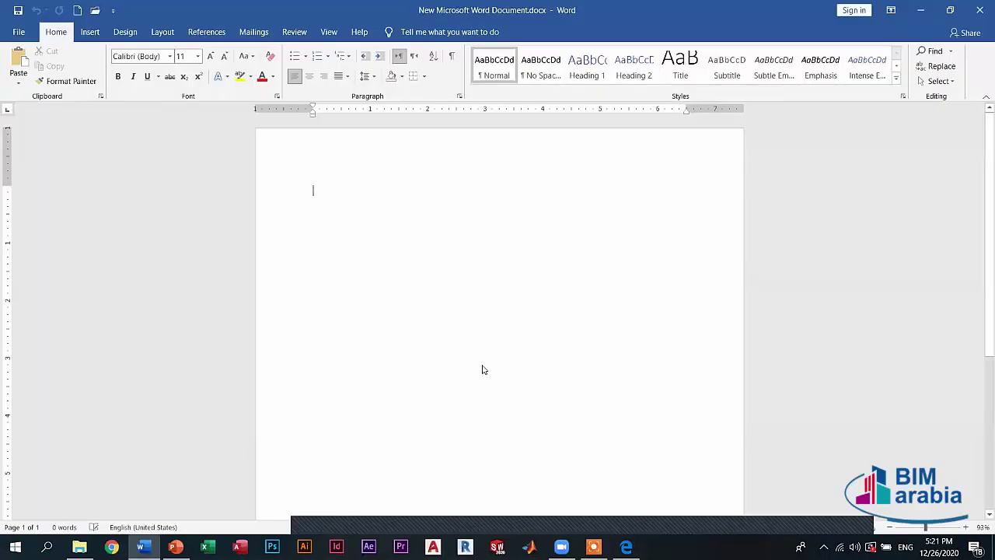
key("alt+f")
key("t")
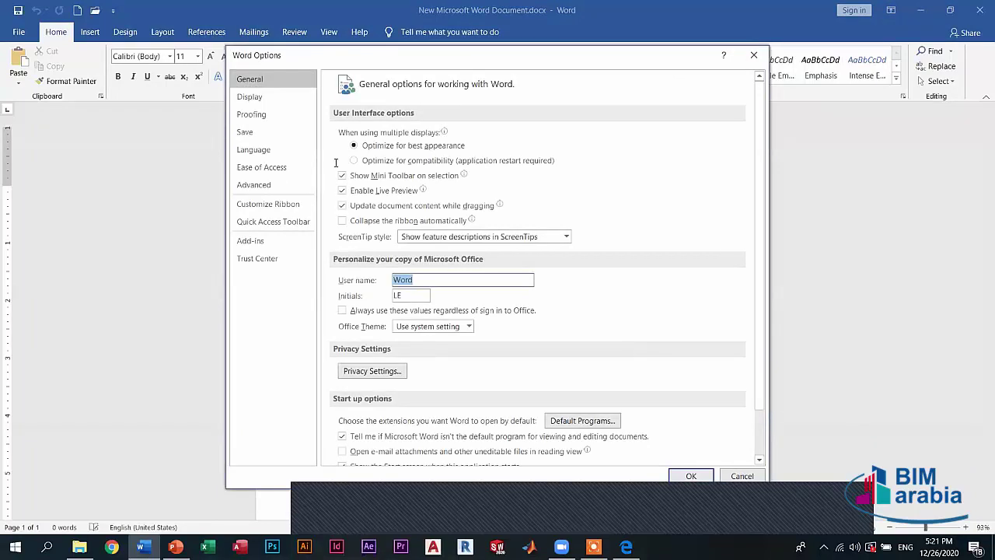
- Close Word Options unchanged and open the File backstage view
key("Escape")
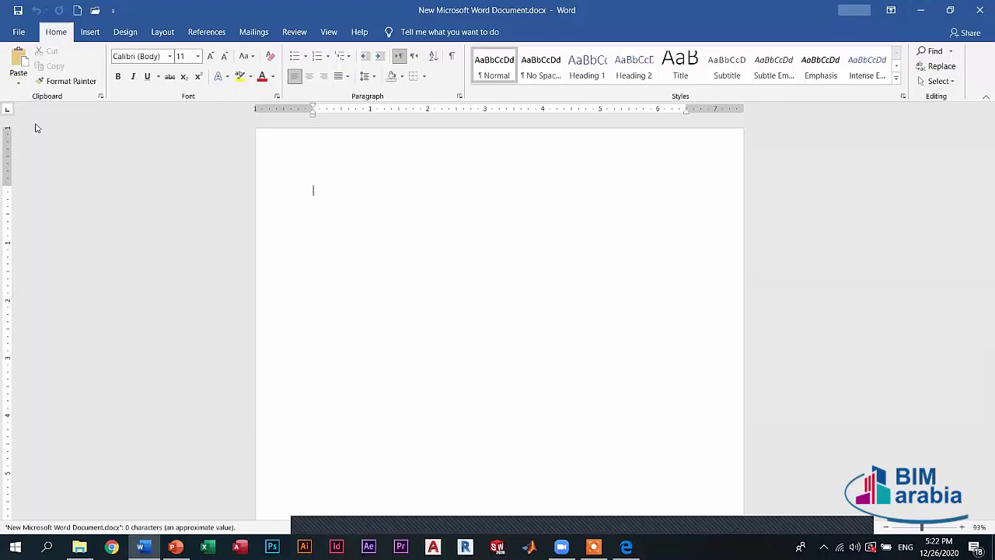
left_click(19, 32)
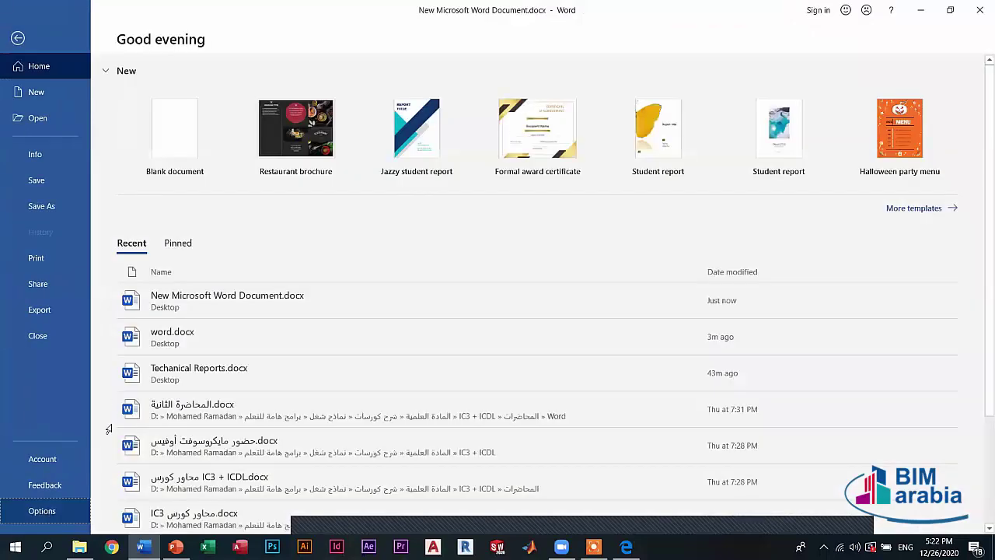
- Change the user name to 'Diploma', confirm with OK, then reopen Options and select the name
key("Escape")
key("alt+f")
key("t")
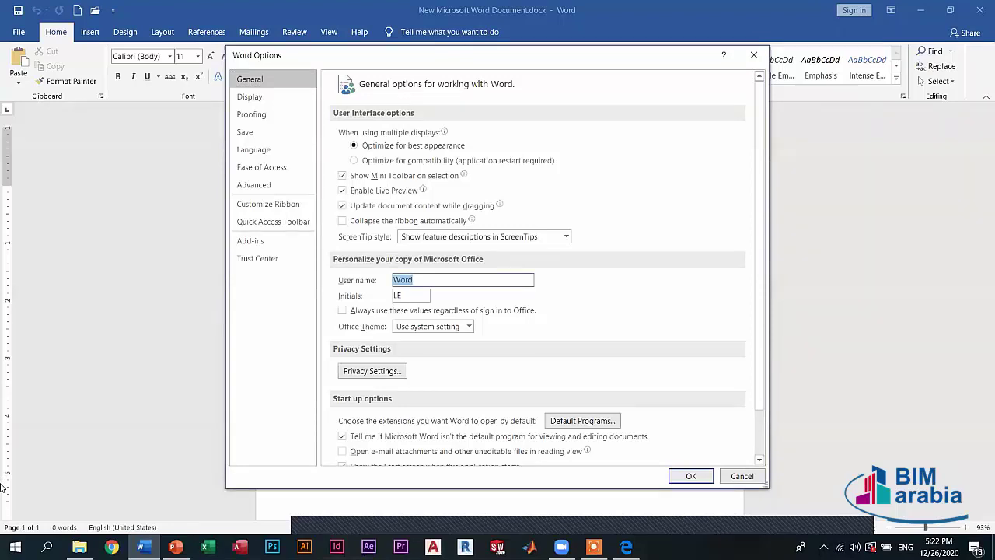
type("D")
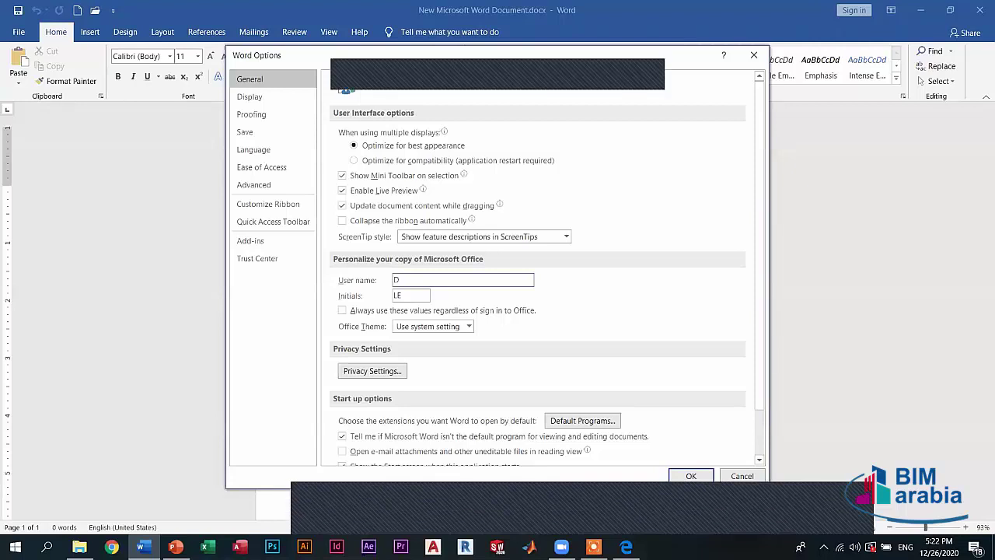
type("i0p")
type("ploma")
left_click(686, 474)
left_click(446, 280)
key("ctrl+a")
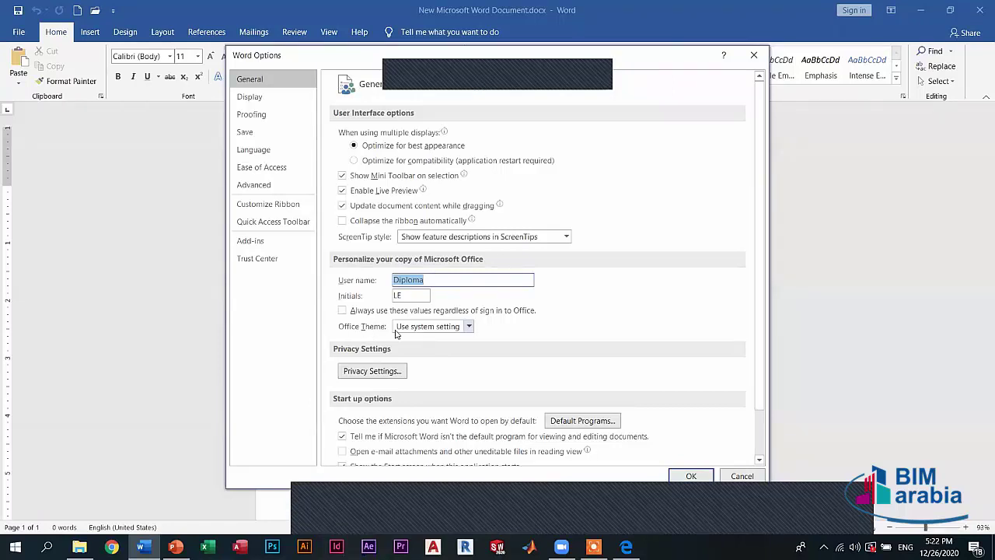
- Try the White and Dark Gray Office themes, then apply Dark Gray with OK
left_click(435, 326)
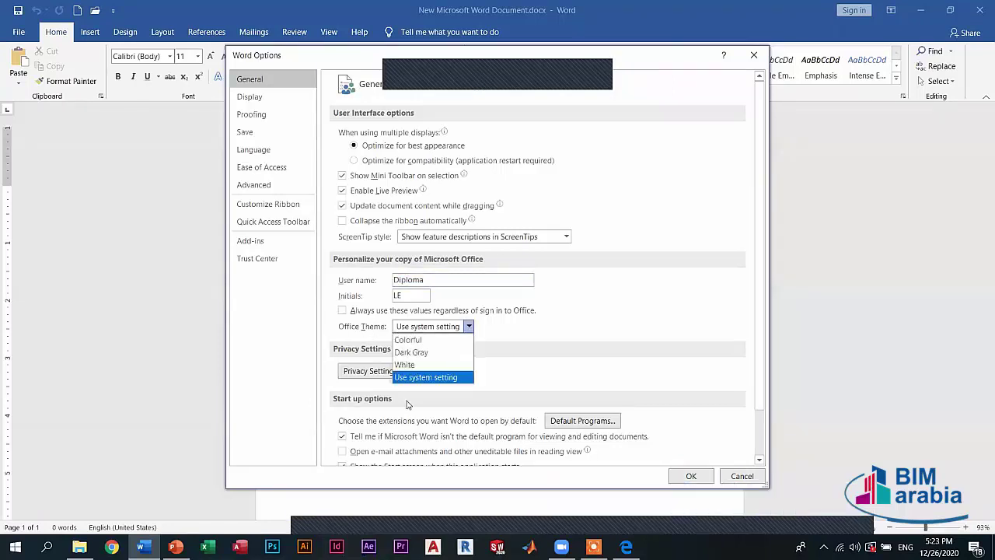
left_click(415, 365)
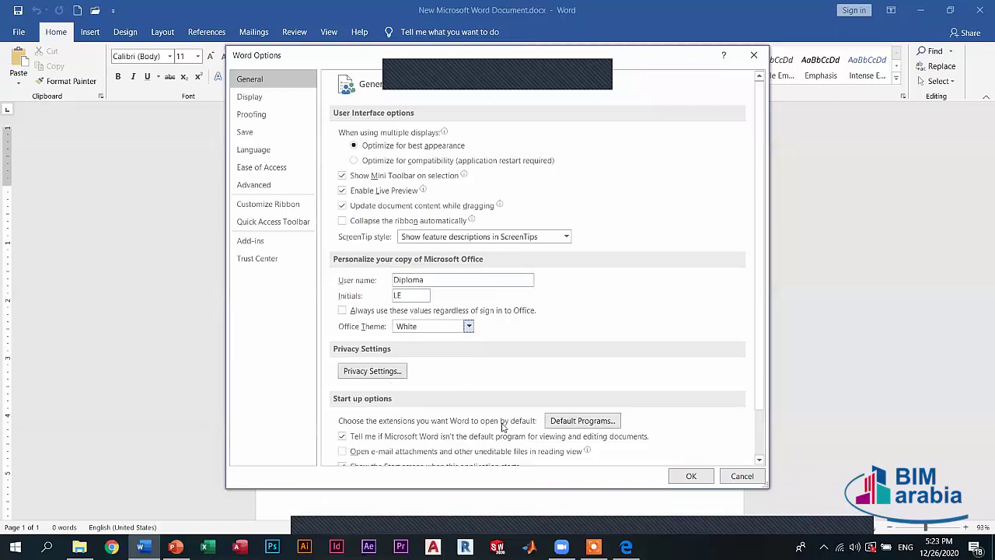
left_click(468, 327)
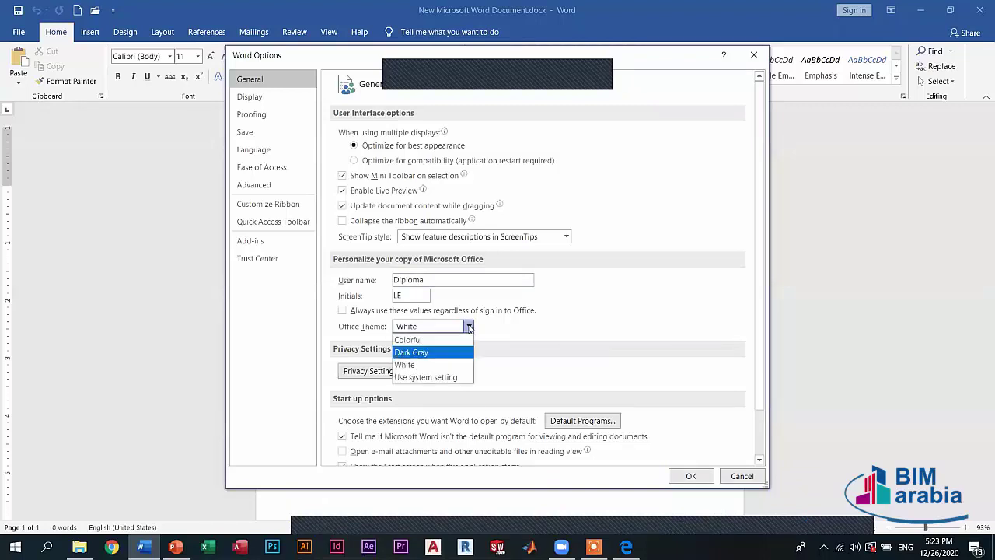
left_click(435, 351)
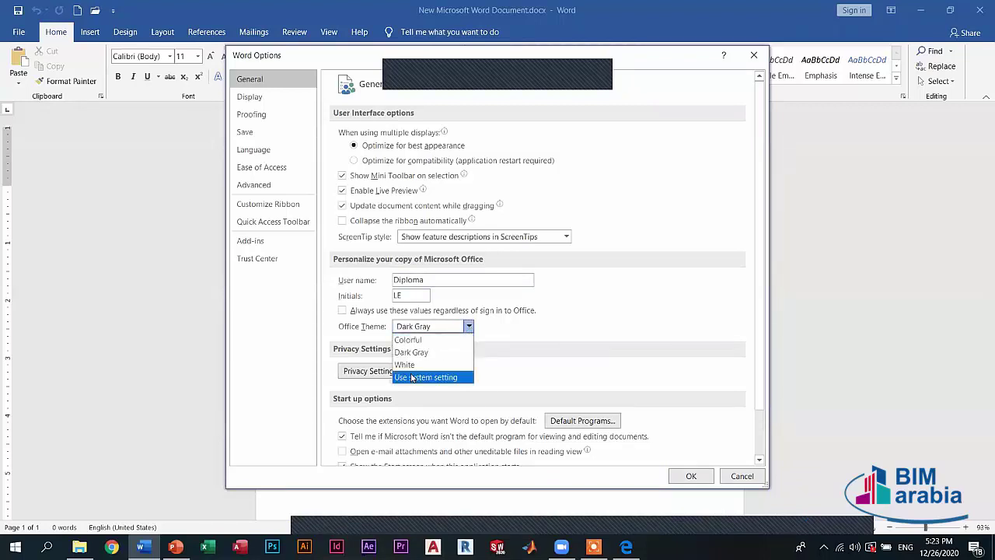
left_click(468, 332)
key("alt+Down")
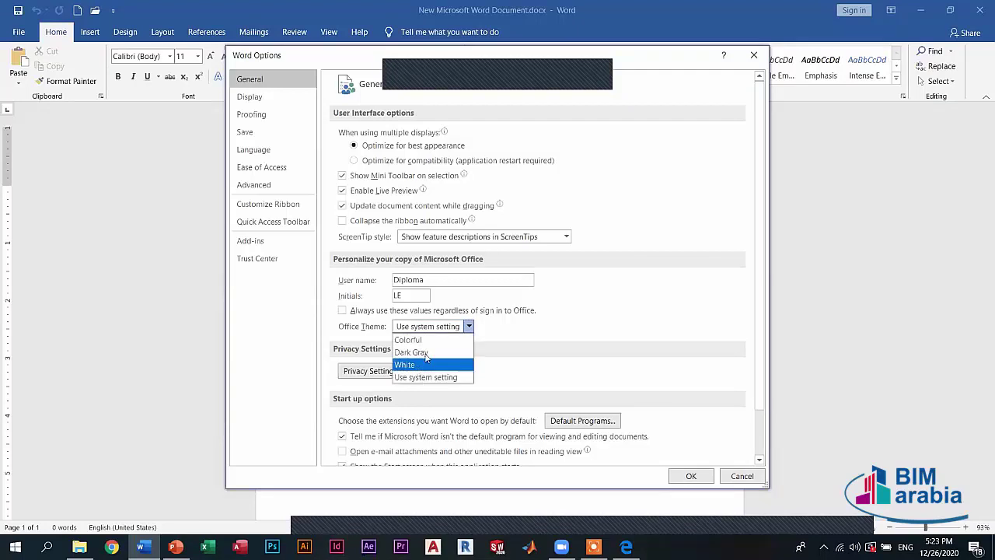
left_click(425, 352)
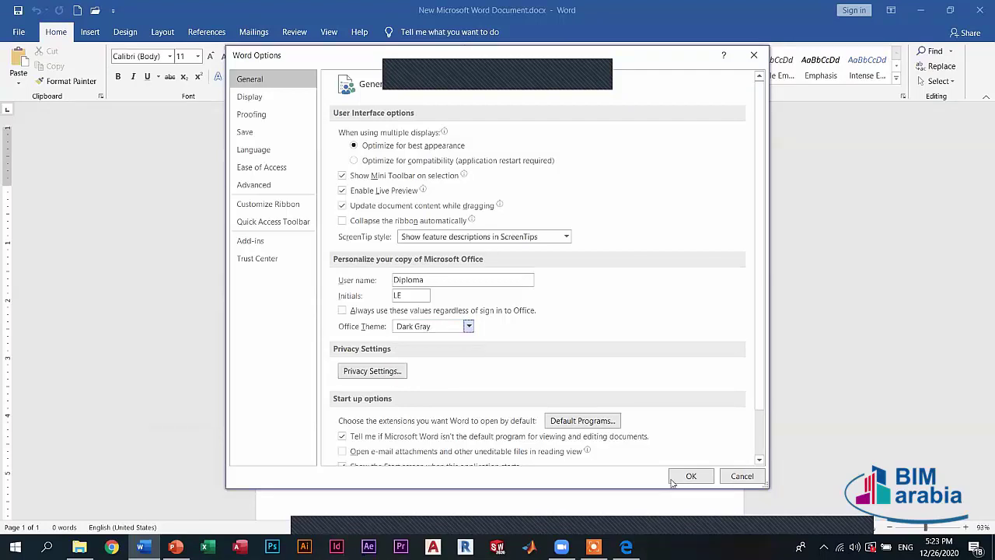
left_click(674, 480)
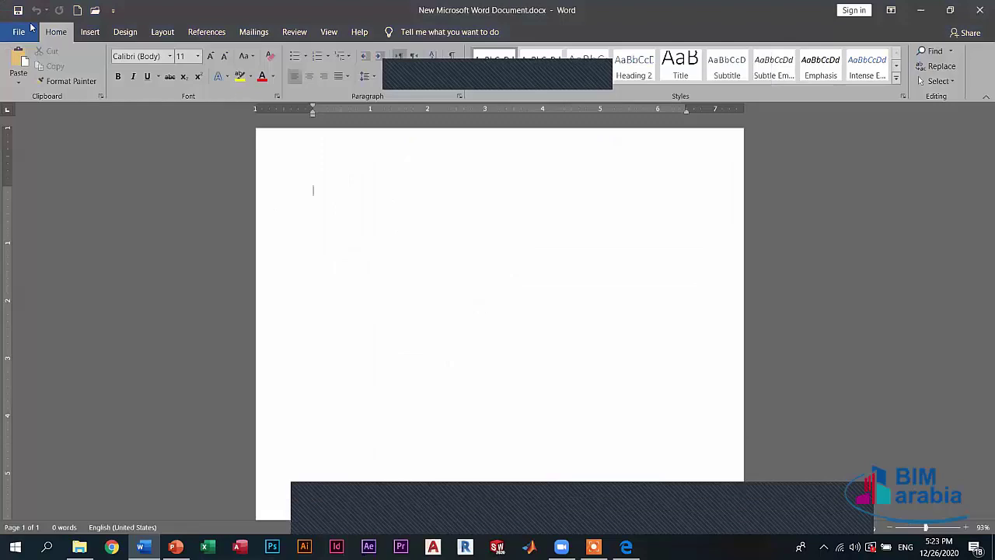
- Return to the File backstage and set the Office theme back to Use system setting
left_click(21, 32)
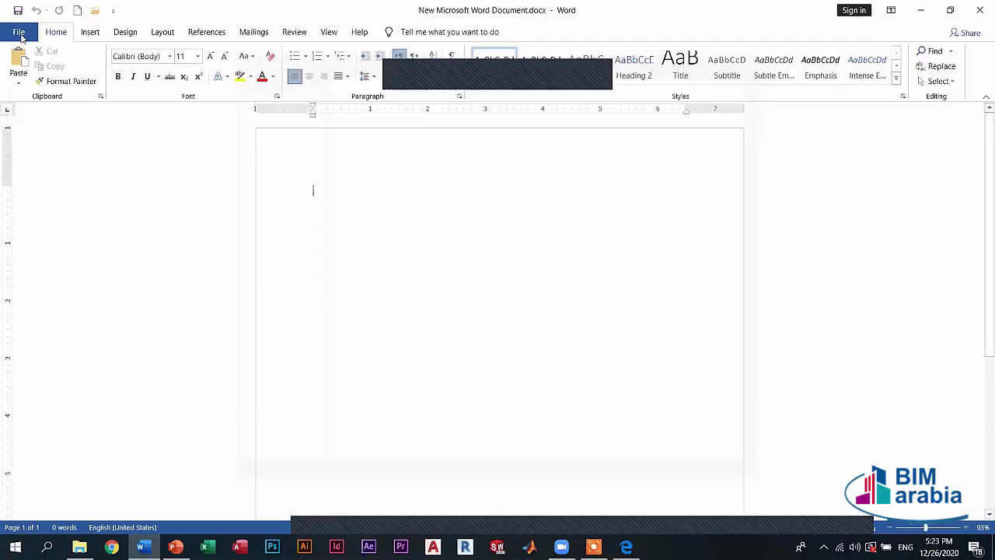
left_click(19, 33)
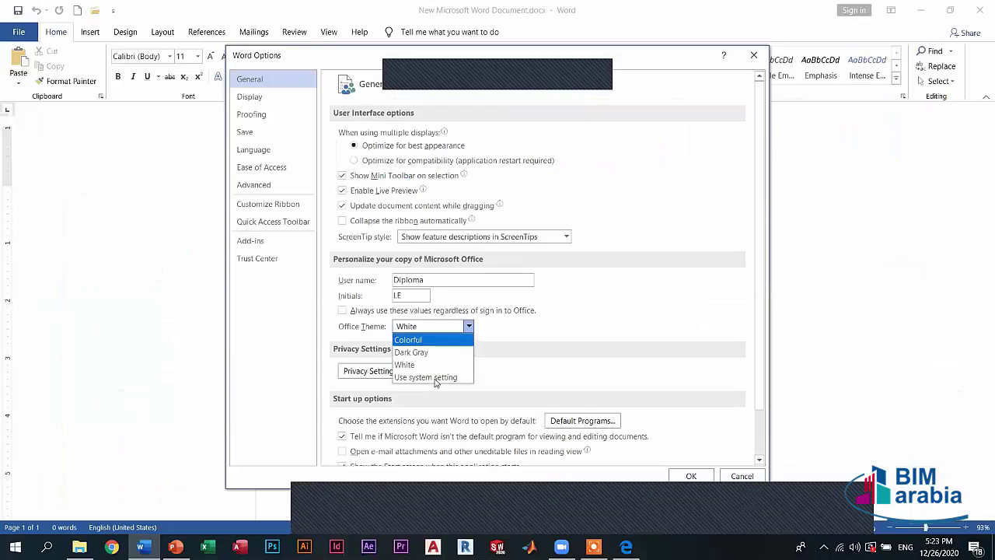
left_click(436, 379)
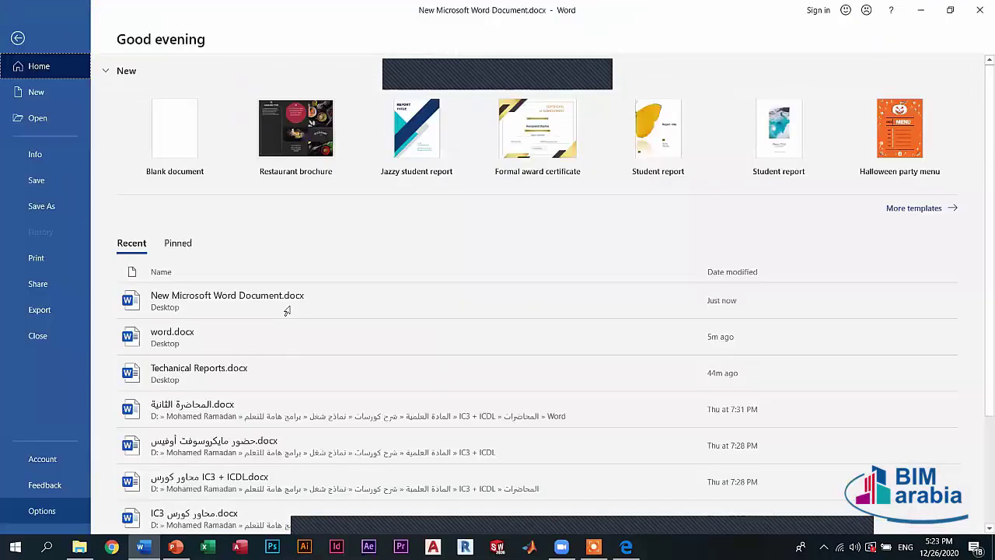
- Open Word Options and page through Display and Proofing, ending on the Save settings
left_click(342, 293)
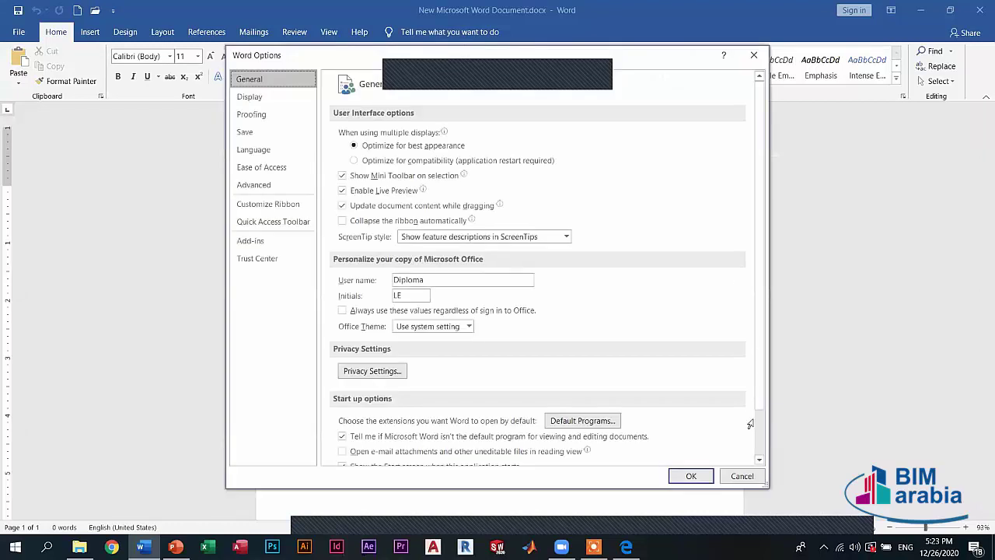
scroll(251, 97, "down", 1)
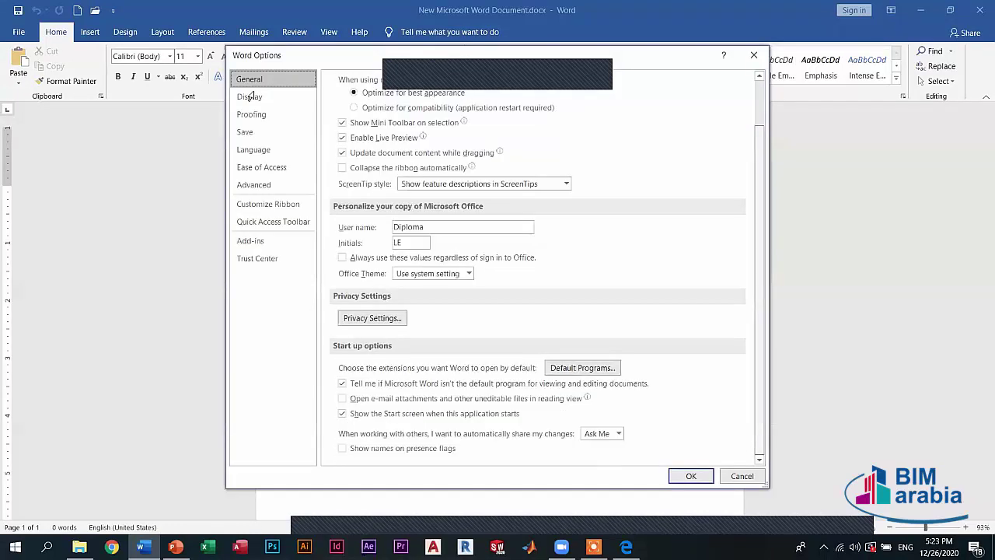
scroll(250, 95, "up", 1)
left_click(250, 96)
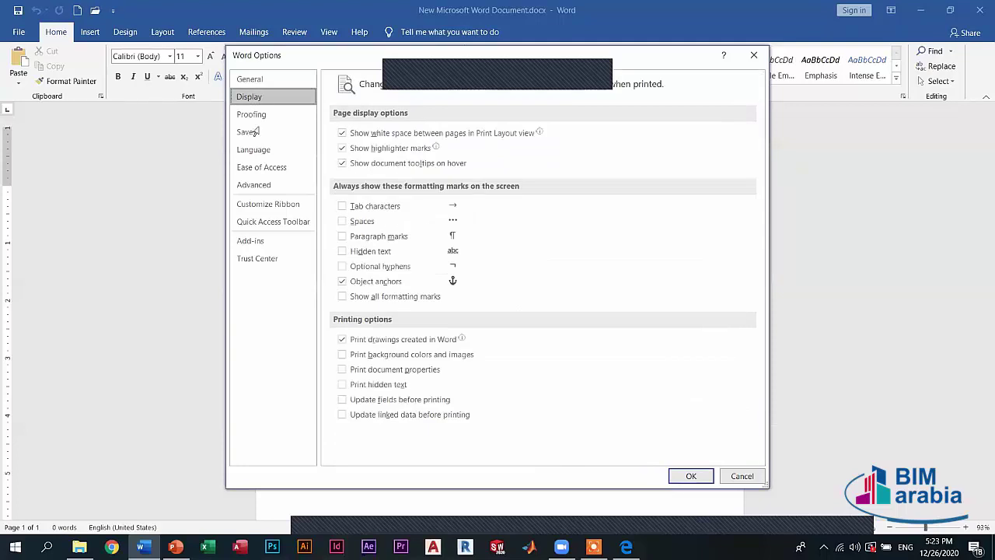
left_click(256, 116)
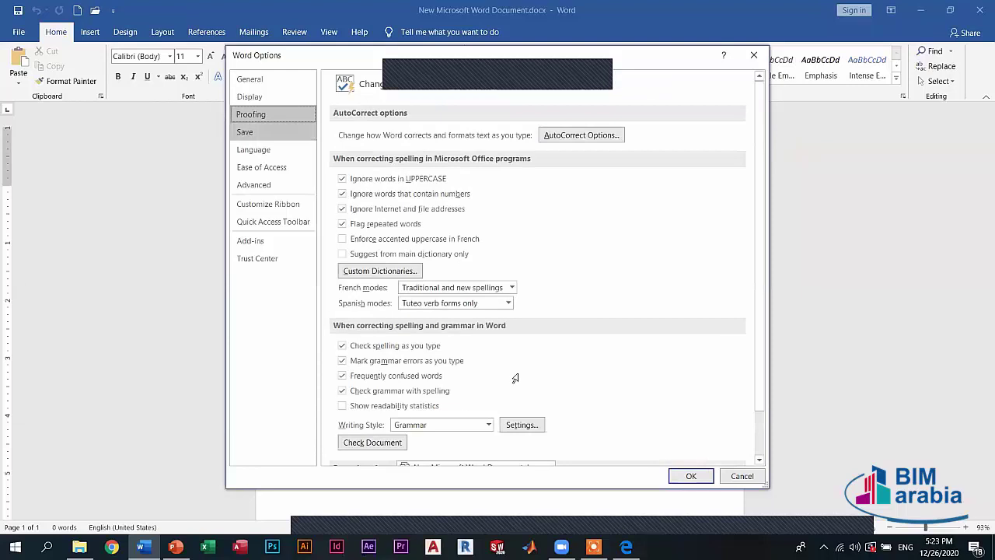
scroll(251, 131, "down", 1)
left_click(249, 133)
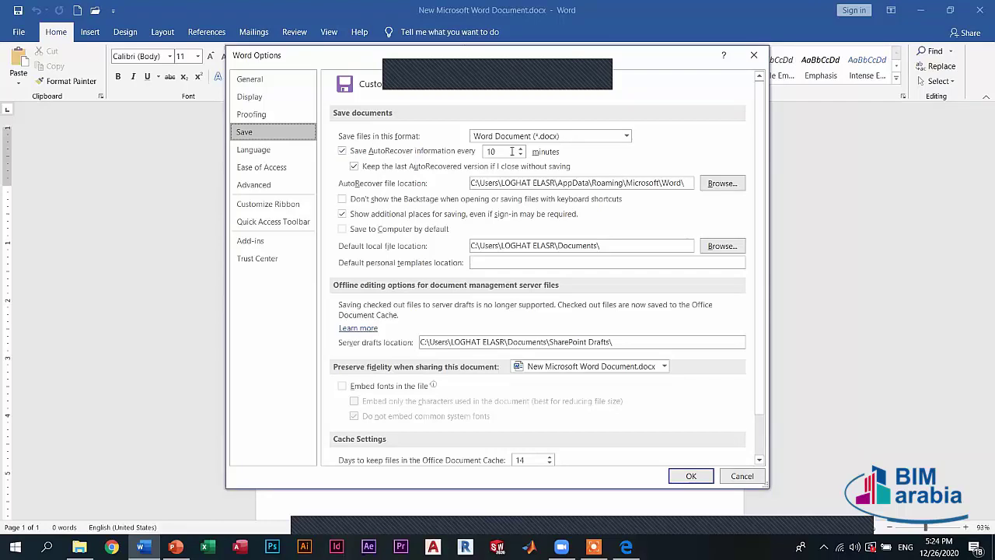
- Try AutoRecover intervals of 5 and 60, untick keeping the last AutoRecovered version, then restore 10 minutes
key("Tab")
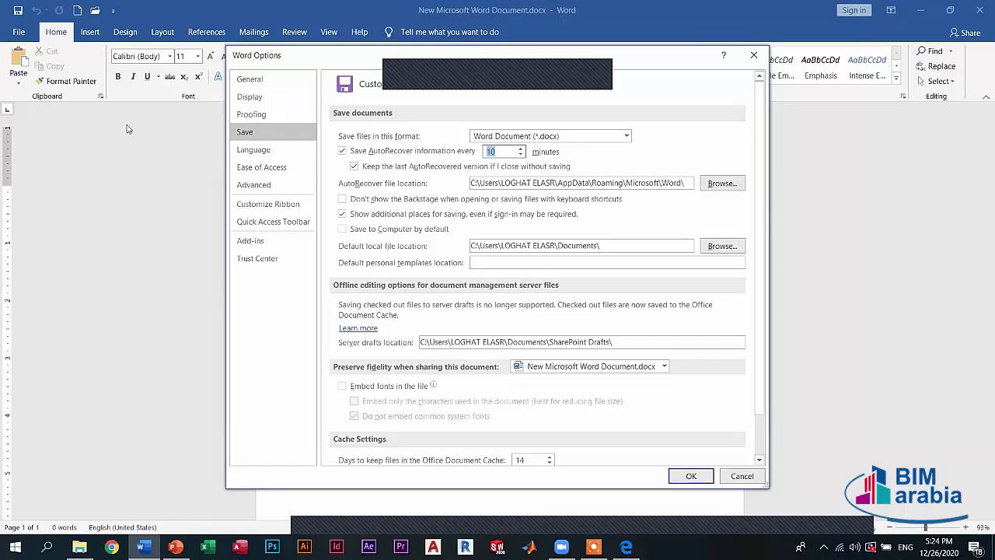
type("5")
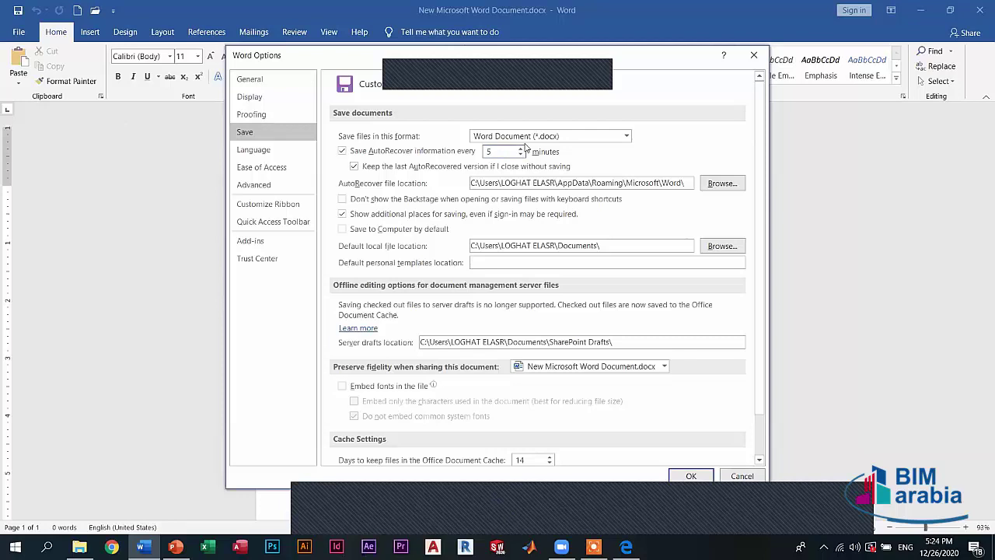
key("ctrl+z")
type("60")
left_click(561, 167)
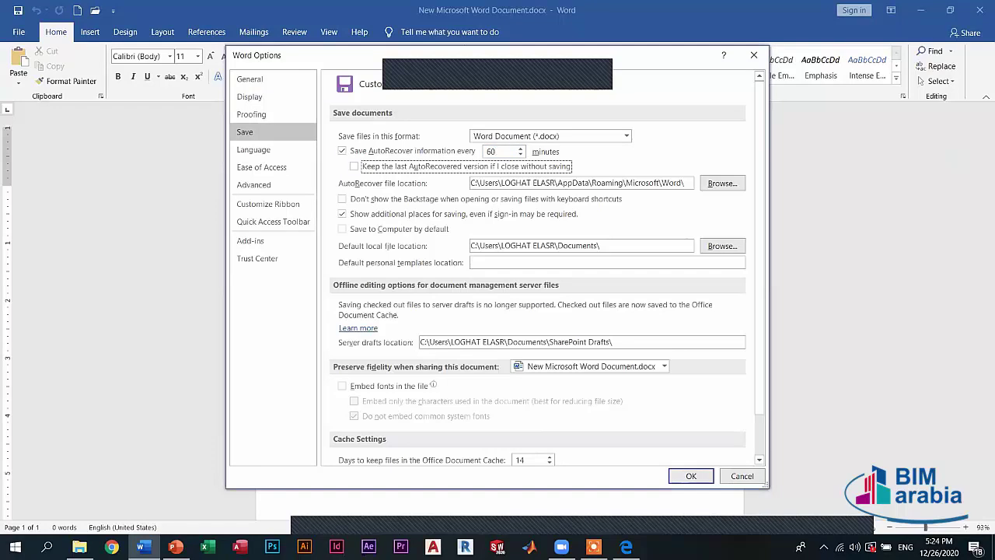
key("shift+Tab")
type("10")
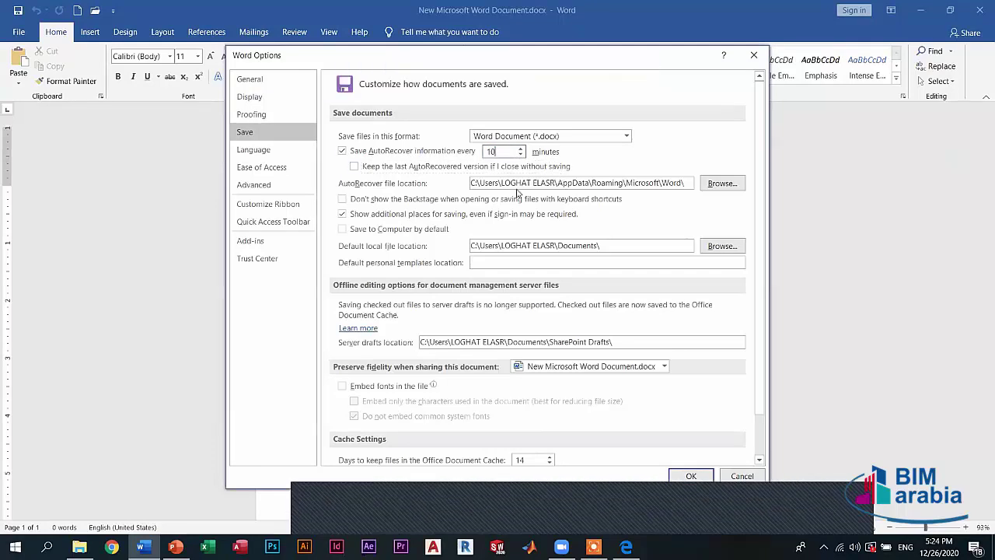
- Scroll the Save page and switch to the Language category
scroll(459, 263, "down", 1)
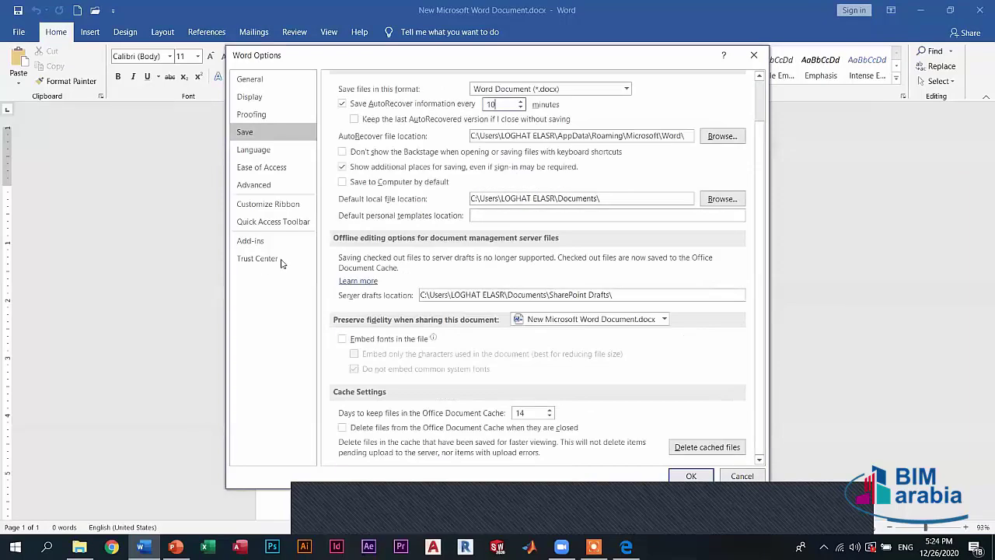
scroll(256, 179, "up", 1)
left_click(252, 149)
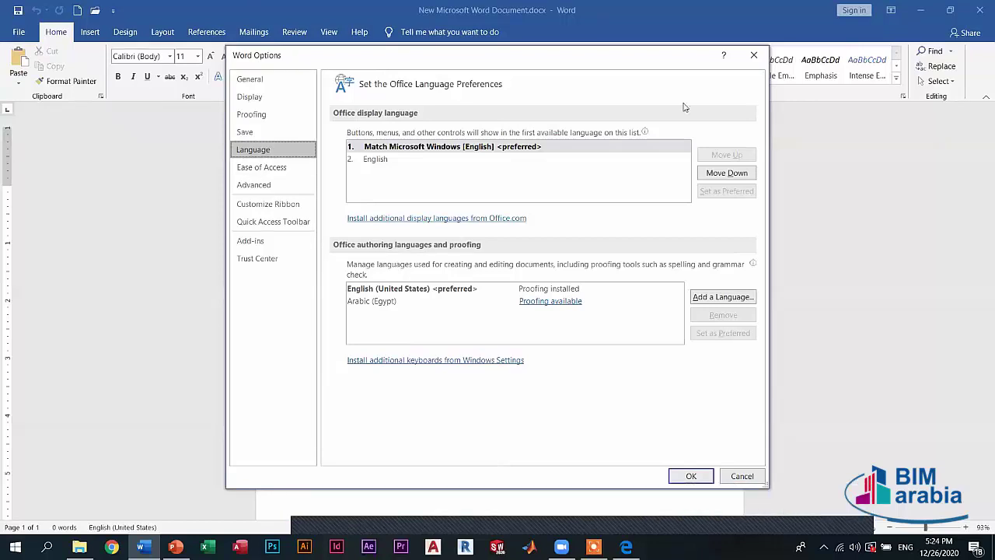
- Close Word Options, glance at the Insert, Design and Help tabs, then show the File Home page
left_click(751, 59)
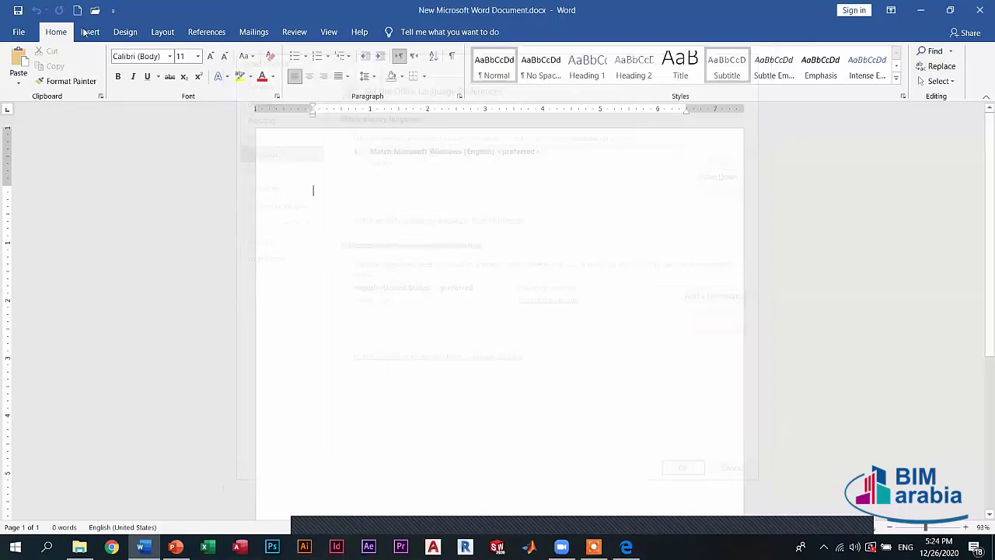
left_click(89, 32)
left_click(125, 32)
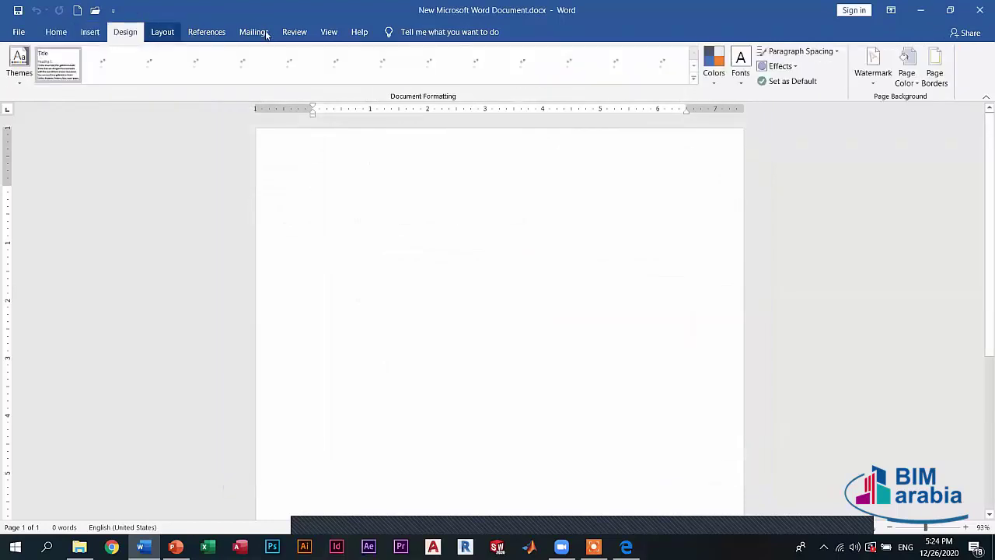
left_click(359, 32)
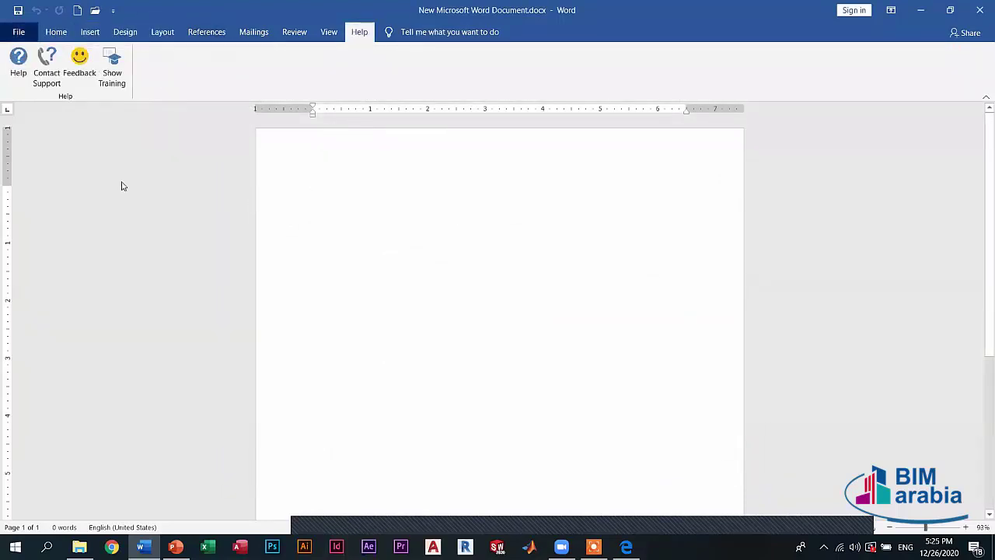
key("alt+f")
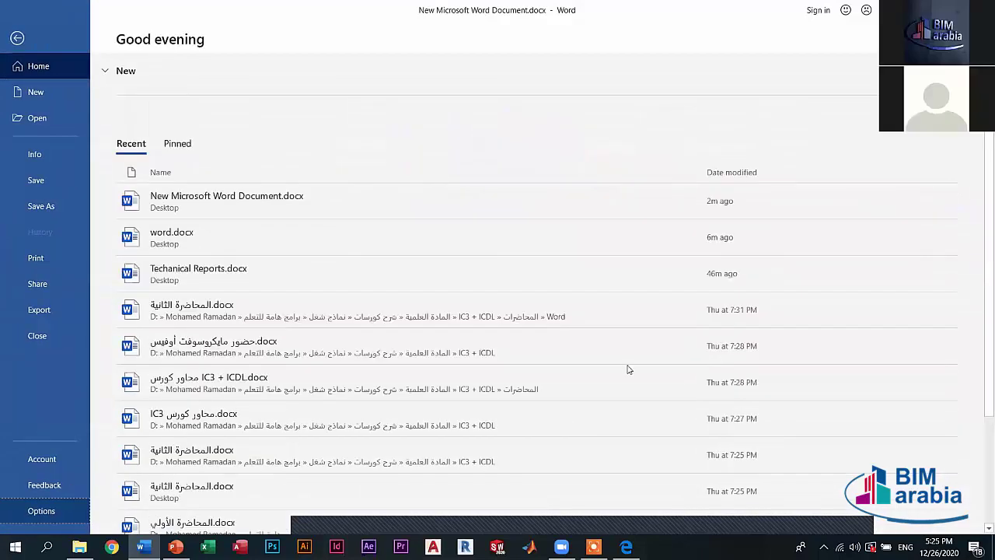
- Go back to the Language options and keep Match Microsoft Windows as the display language
key("Escape")
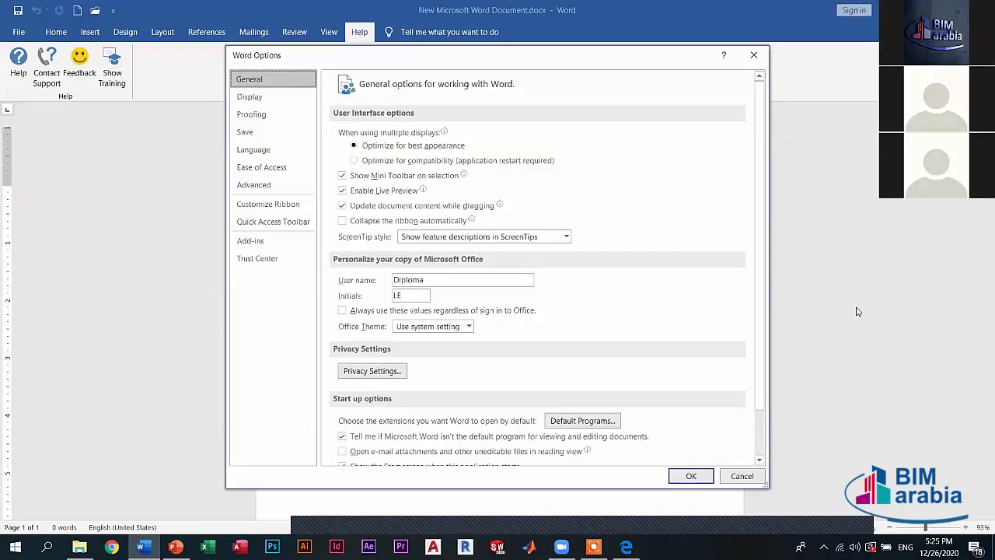
left_click(280, 152)
left_click(393, 157)
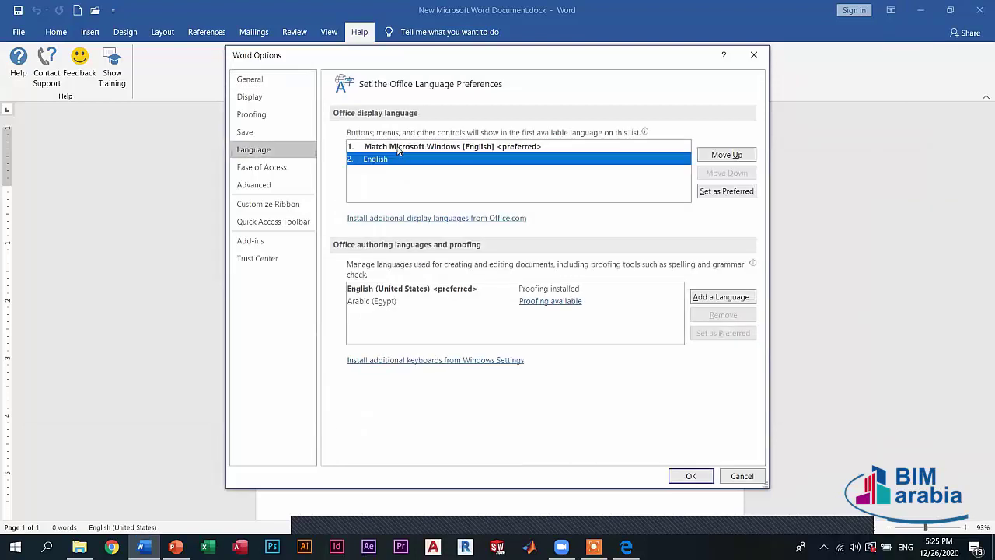
key("Up")
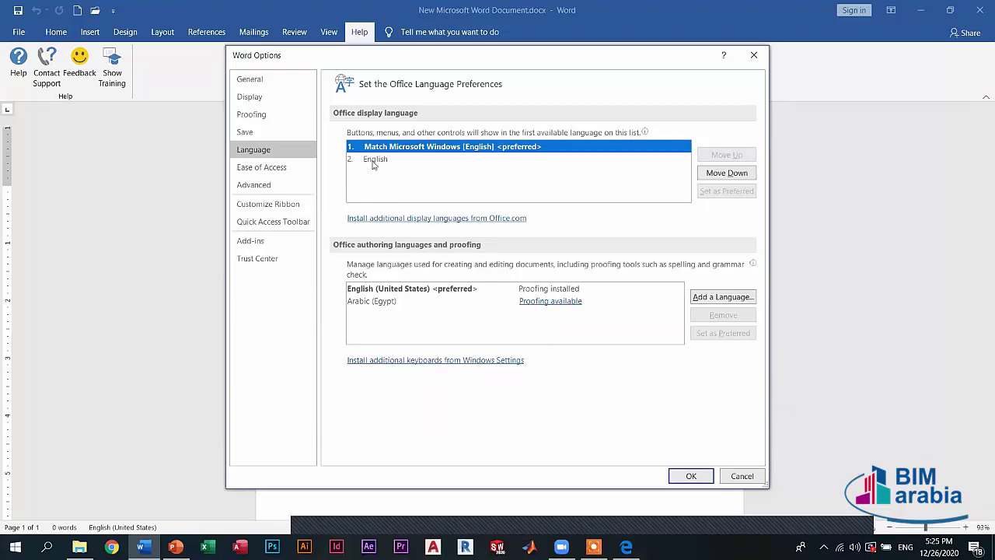
- Set Arabic (Egypt) as the preferred authoring language and confirm the change
left_click(373, 303)
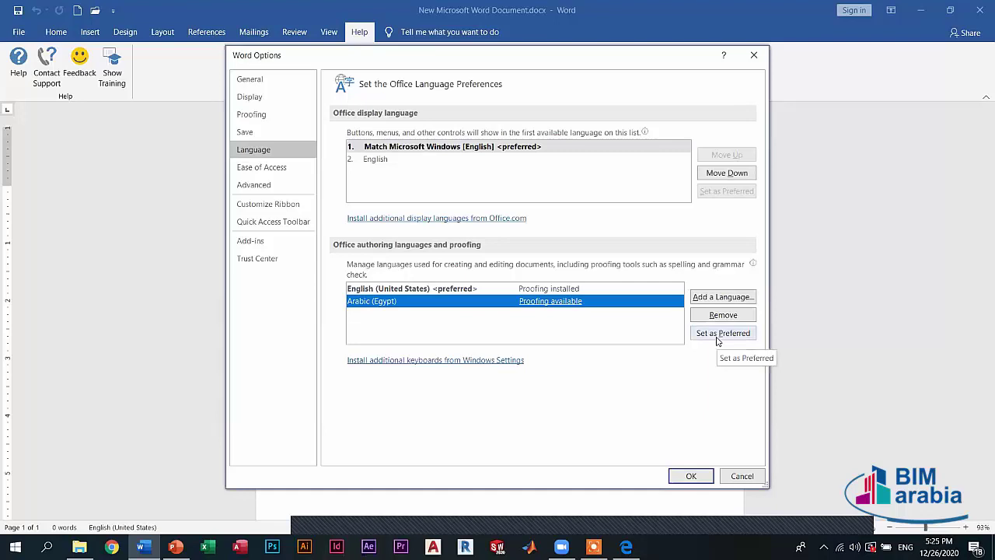
left_click(718, 335)
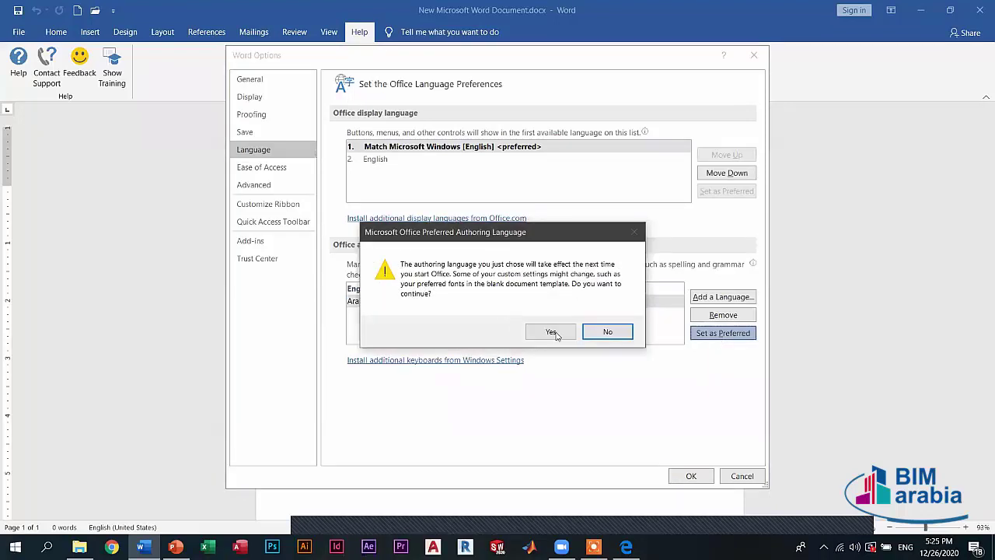
left_click(553, 332)
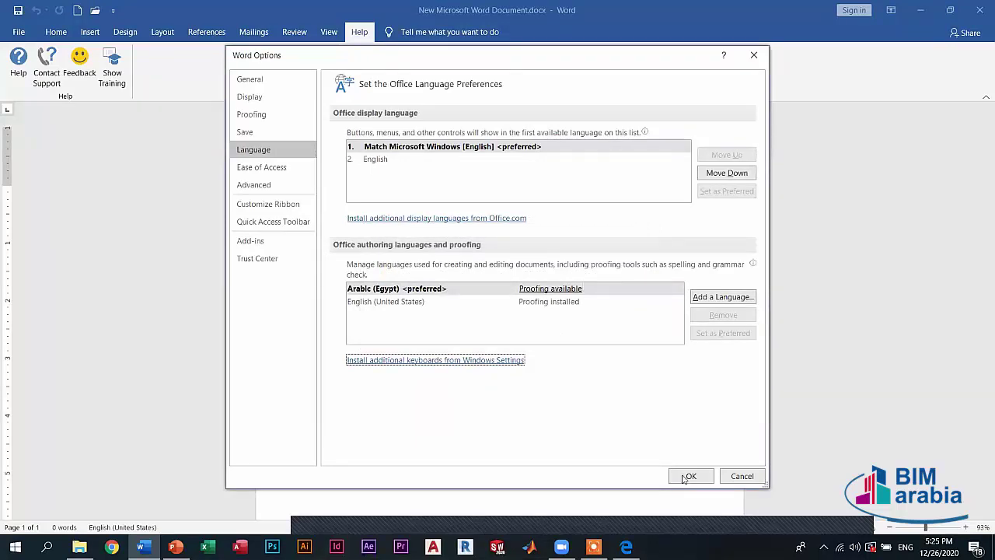
- Apply the language settings with OK and acknowledge the restart notice
left_click(687, 476)
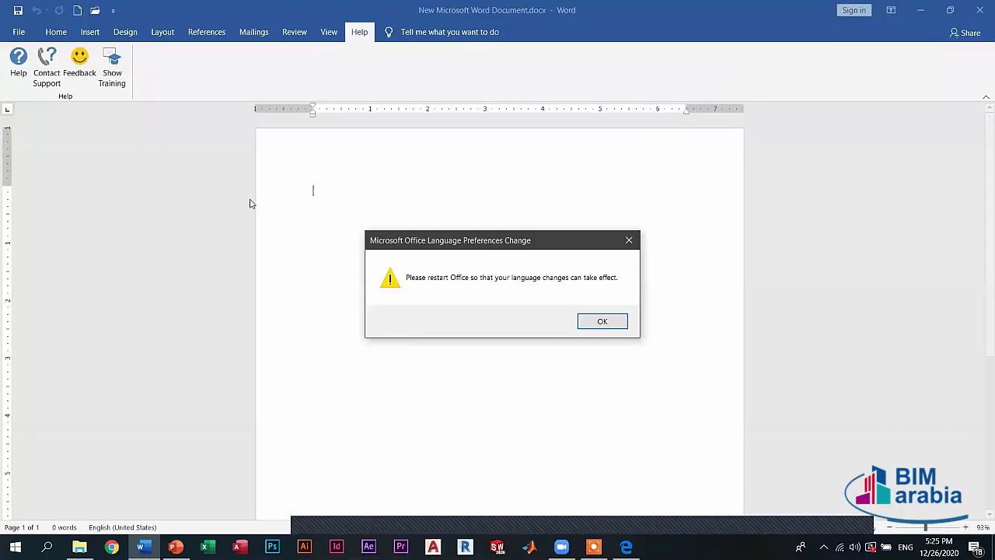
key("Return")
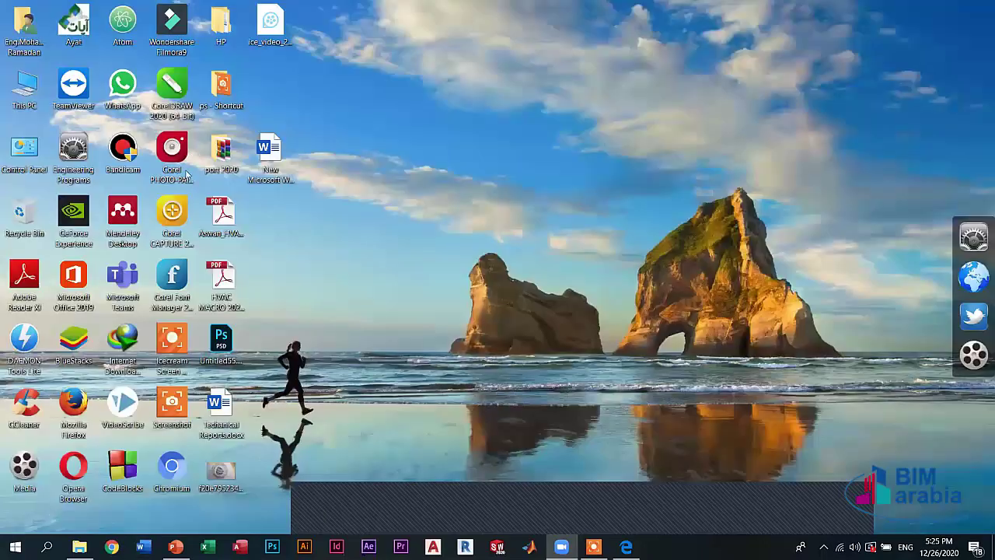
- Reopen New Microsoft Word Document.docx, restore English (United States) as preferred, and show the add-language list
double_click(259, 150)
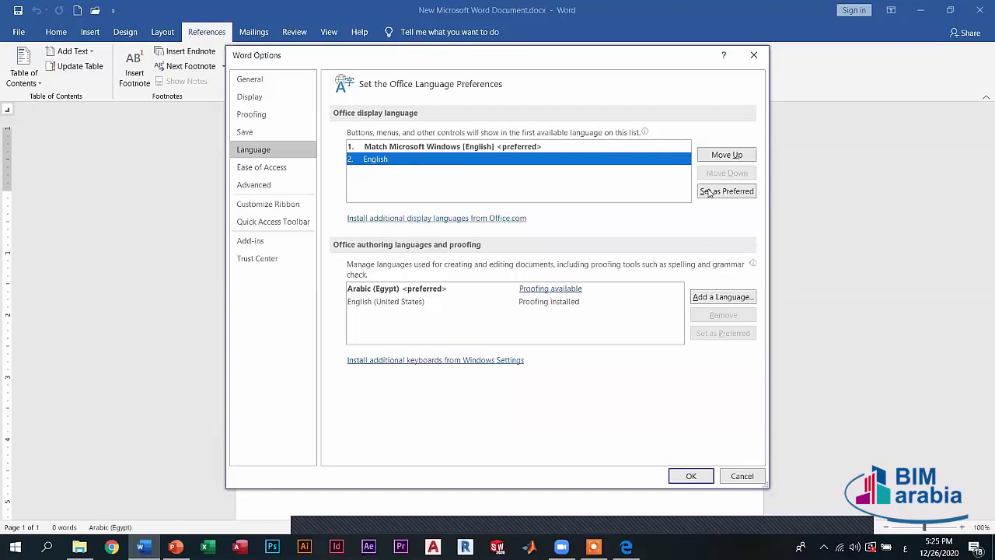
left_click(382, 301)
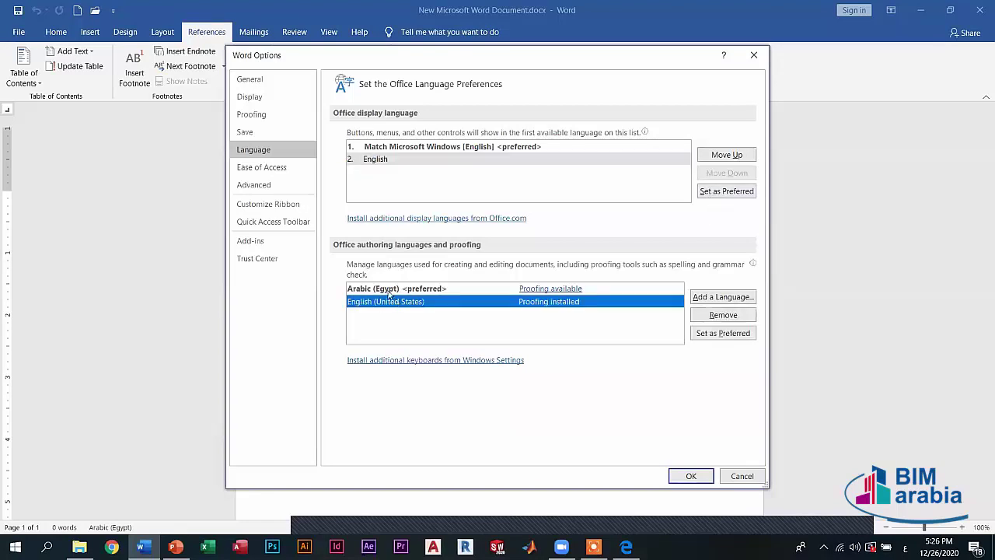
left_click(716, 333)
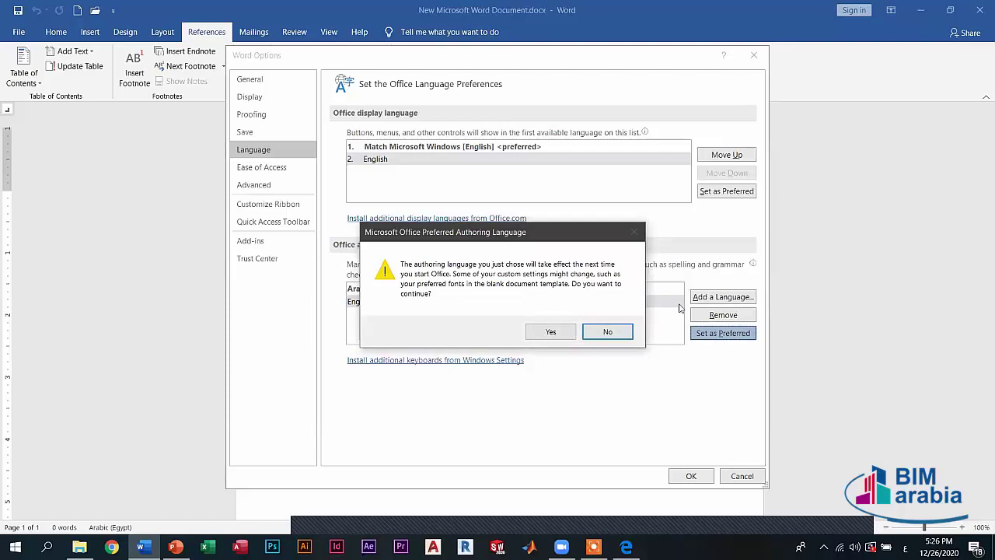
left_click(550, 331)
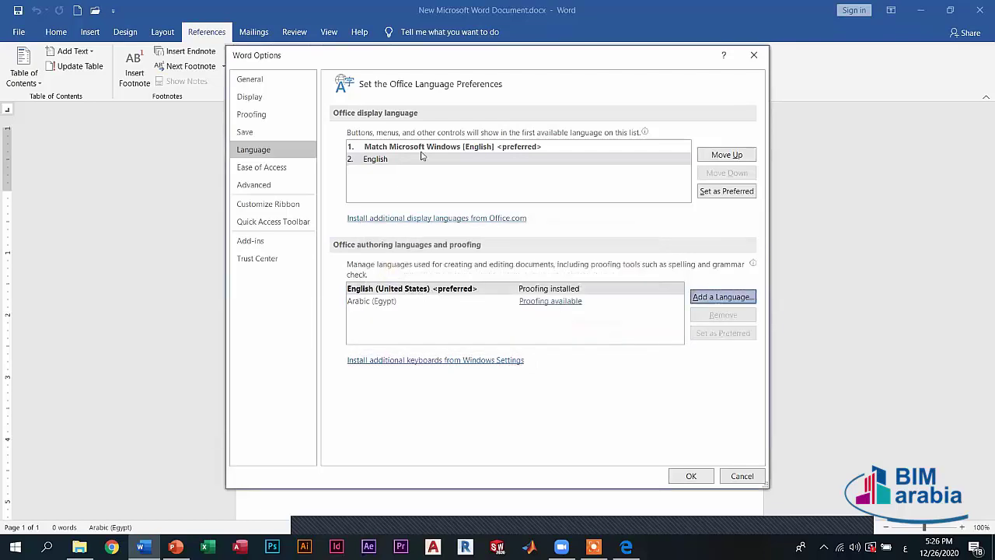
key("Return")
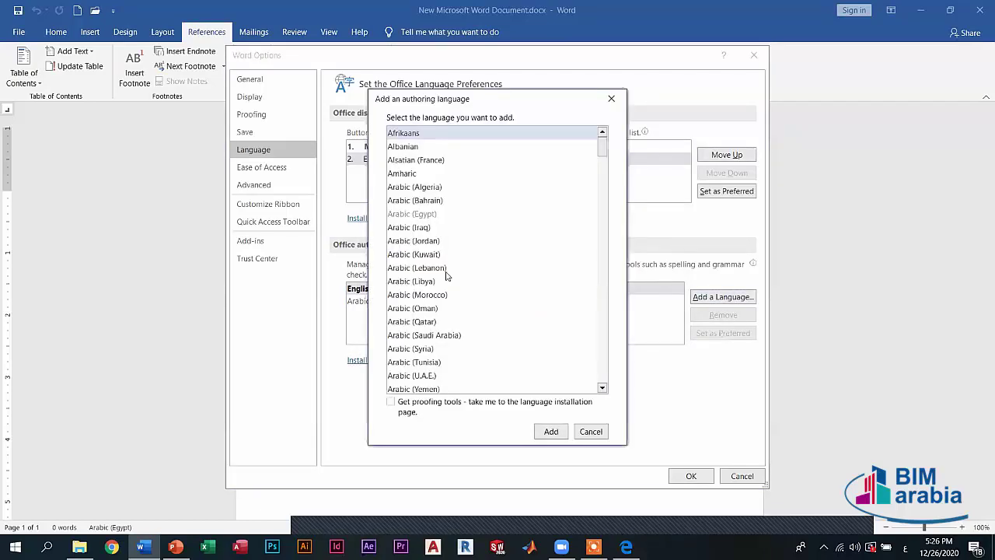
- Browse the add-language list including Arabic (U.A.E.), cancel without adding, and select Arabic (Egypt)
scroll(446, 273, "down", 2)
scroll(443, 202, "up", 2)
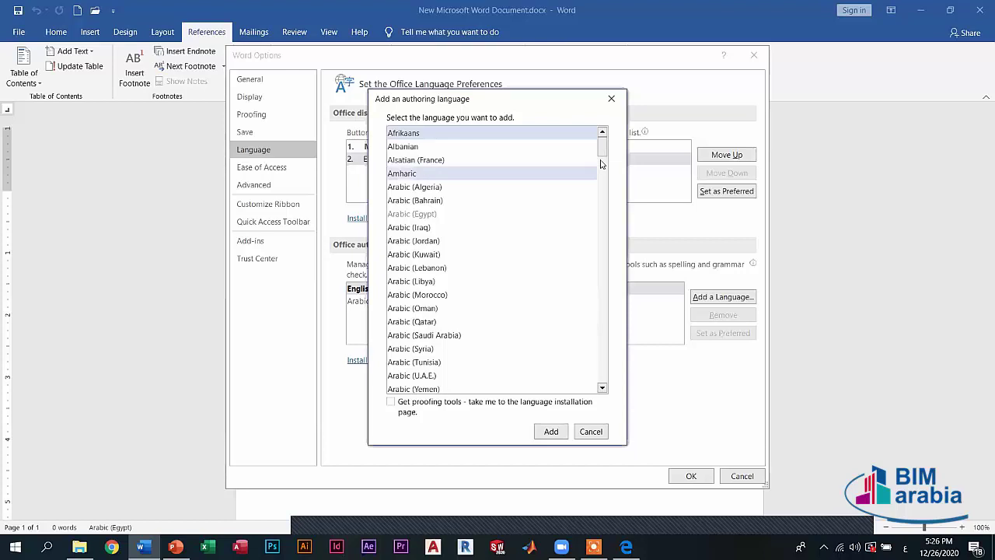
scroll(600, 163, "down", 3)
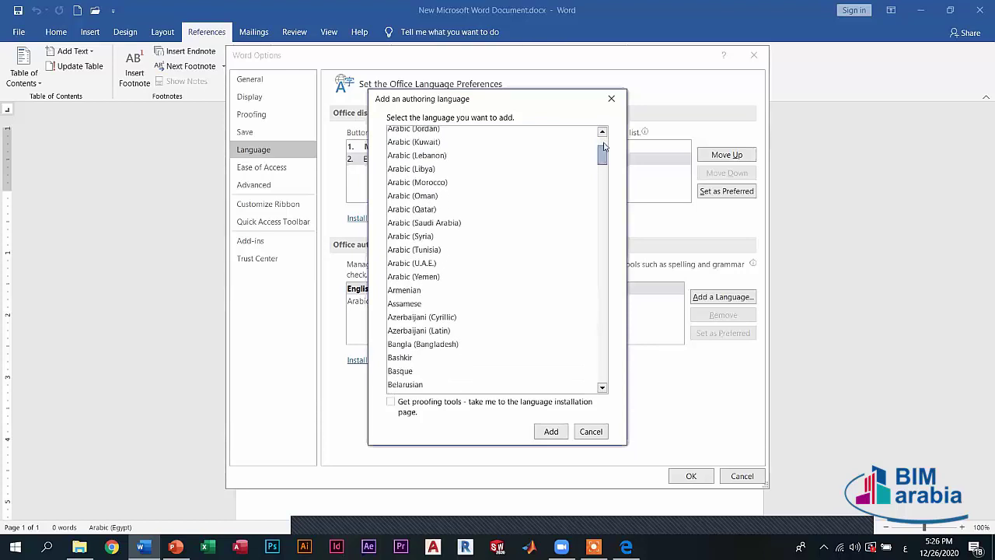
scroll(410, 229, "up", 3)
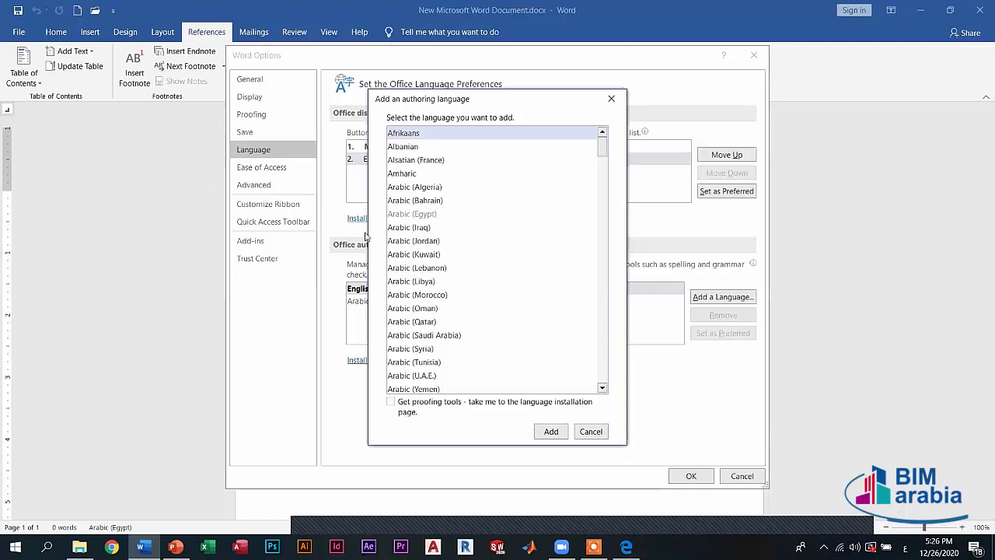
left_click(412, 376)
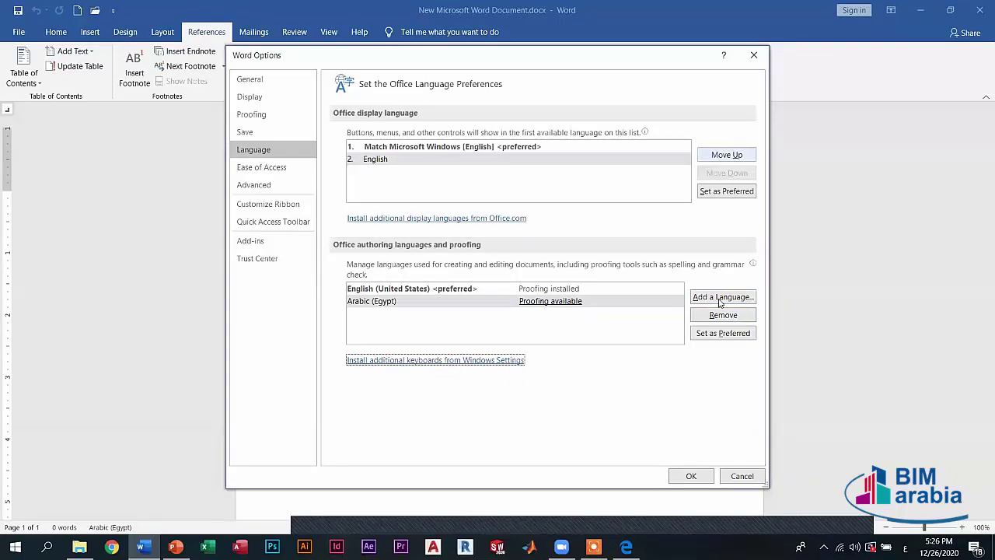
key("alt+a")
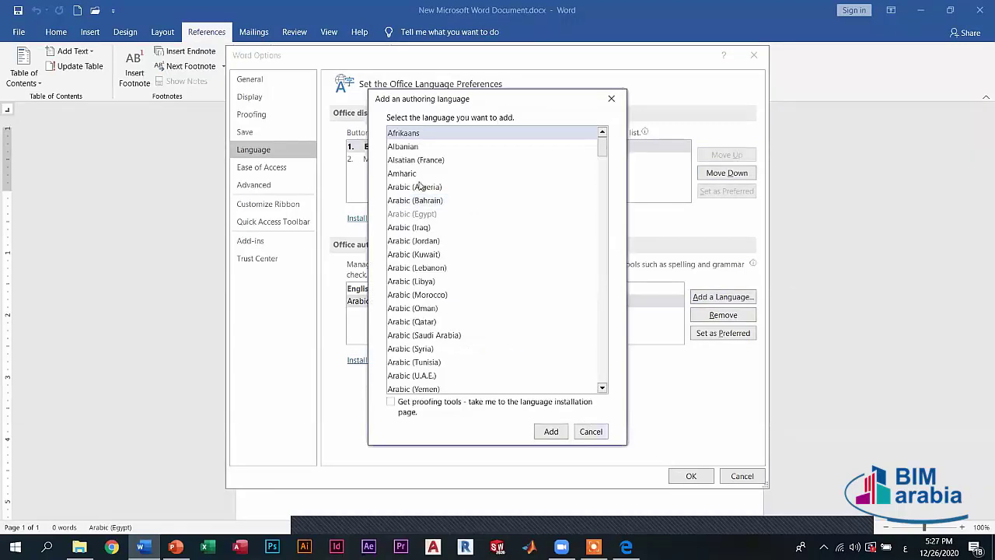
key("Escape")
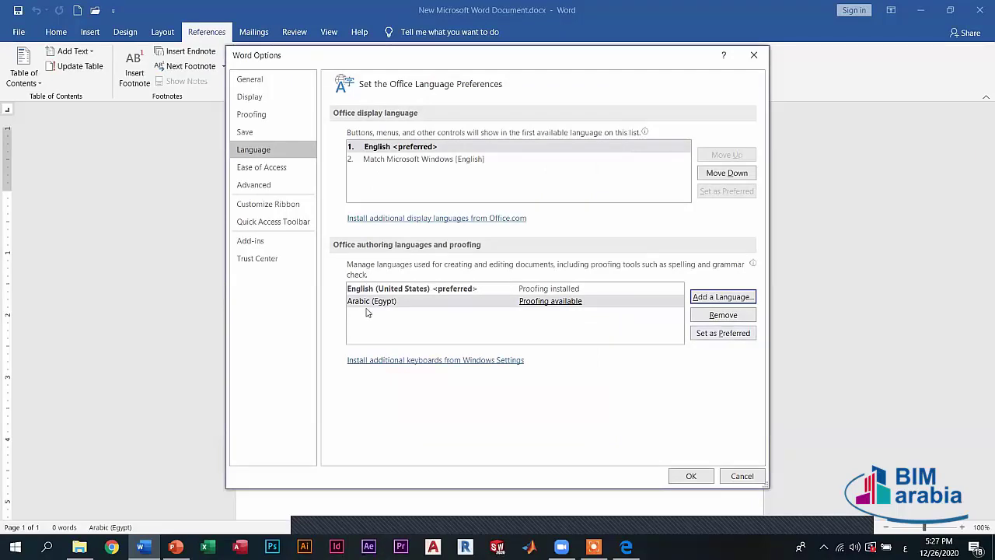
left_click(611, 301)
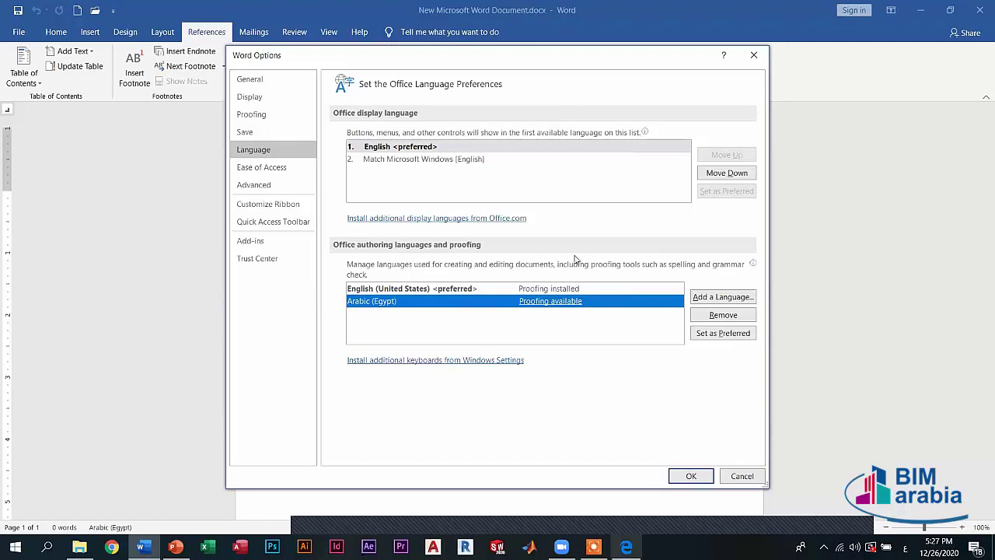
- Look through the Advanced options page, then close Word Options
left_click(303, 187)
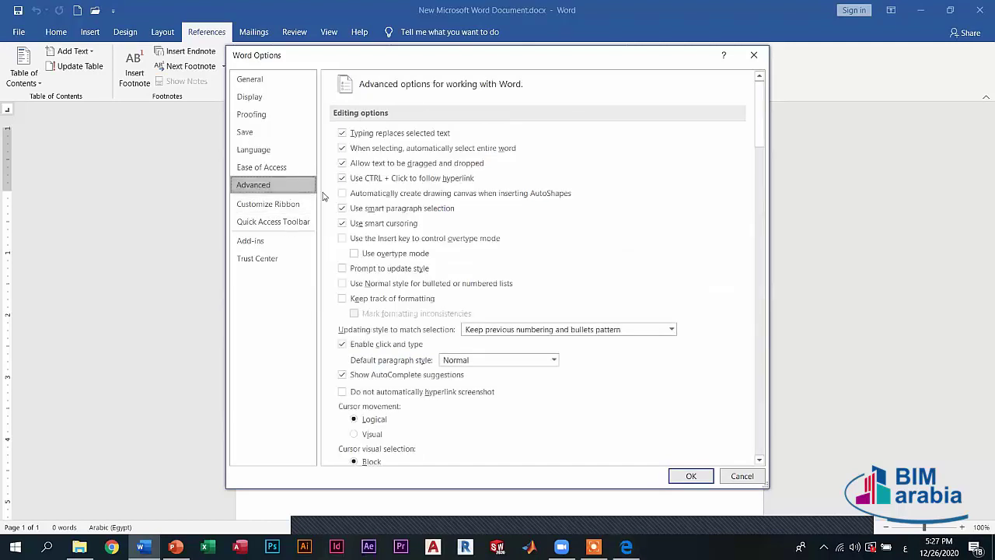
scroll(455, 295, "down", 5)
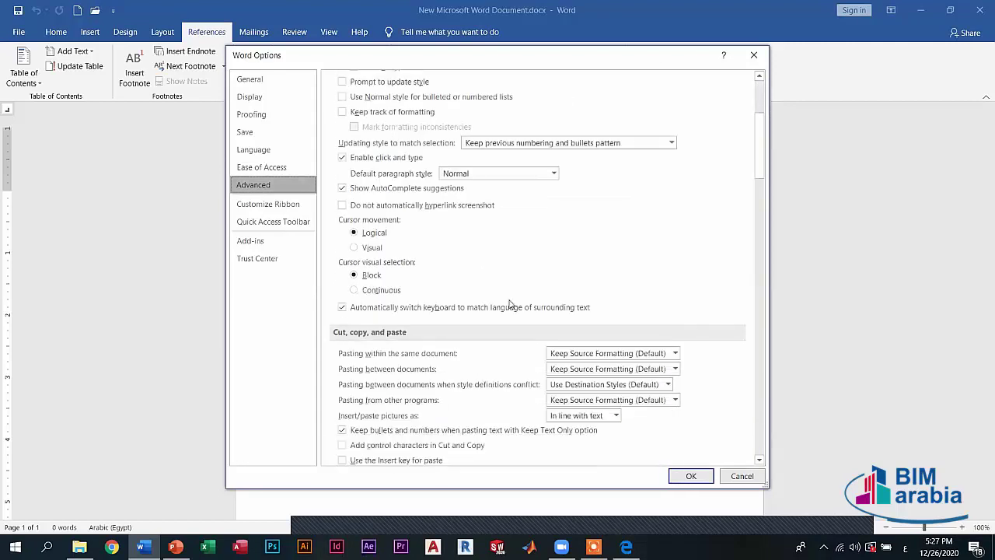
scroll(509, 303, "down", 5)
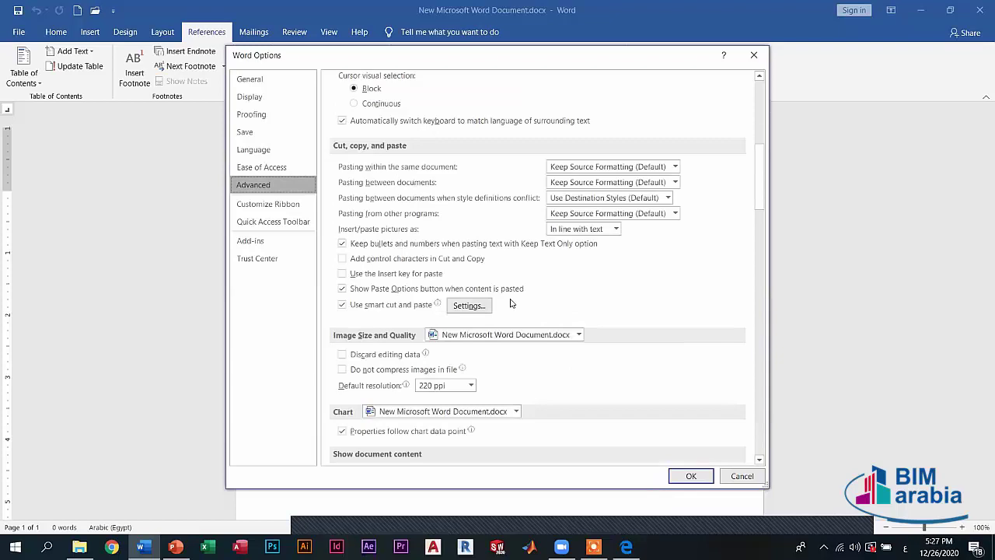
scroll(486, 295, "down", 10)
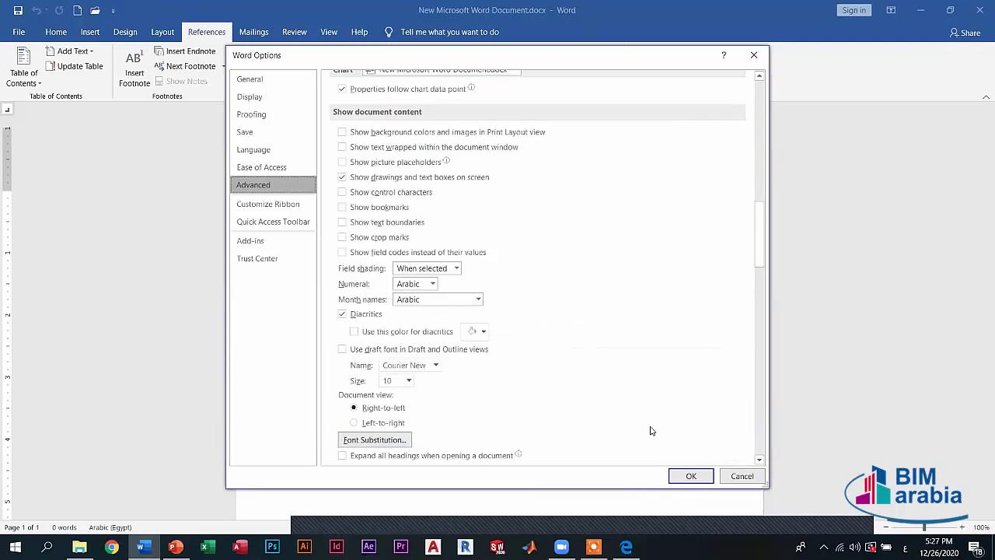
key("Return")
- Type the numbers 1 to 5 on separate lines
type("1")
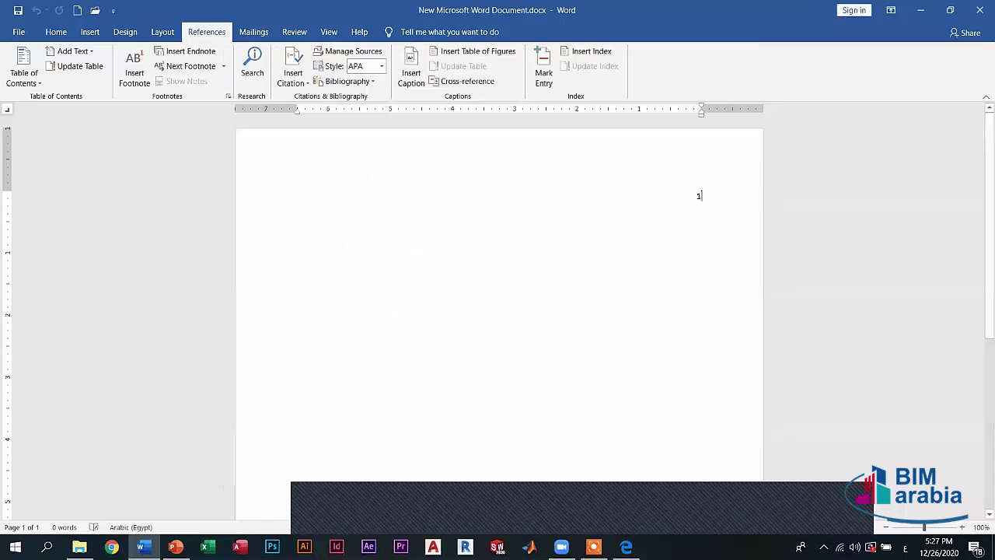
key("Return")
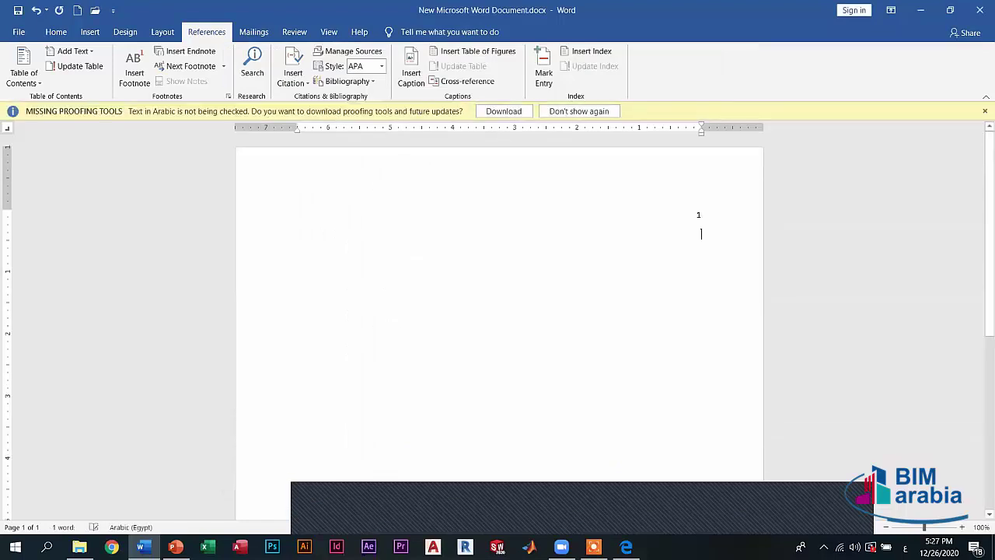
type("2")
key("Return")
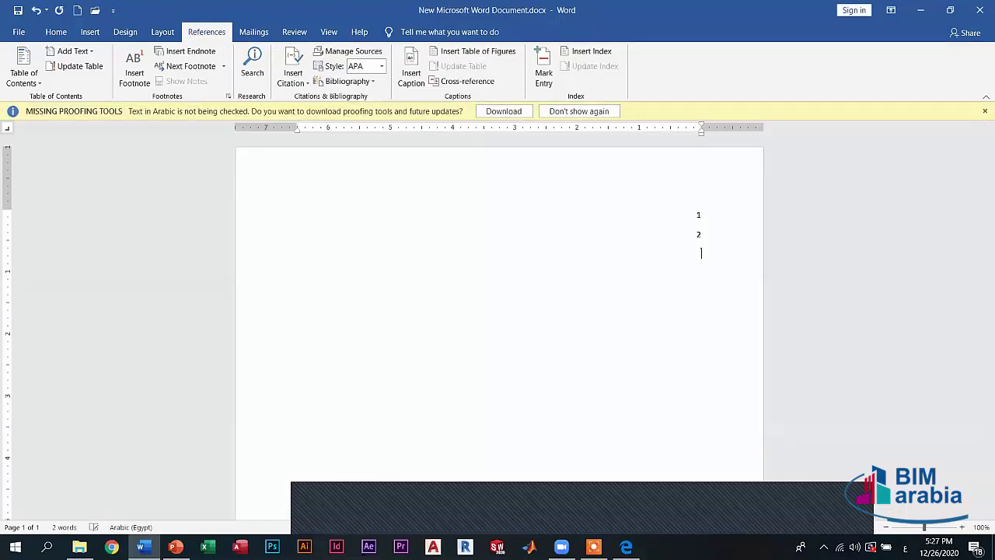
type("3")
key("Return")
type("4")
key("Return")
type("5")
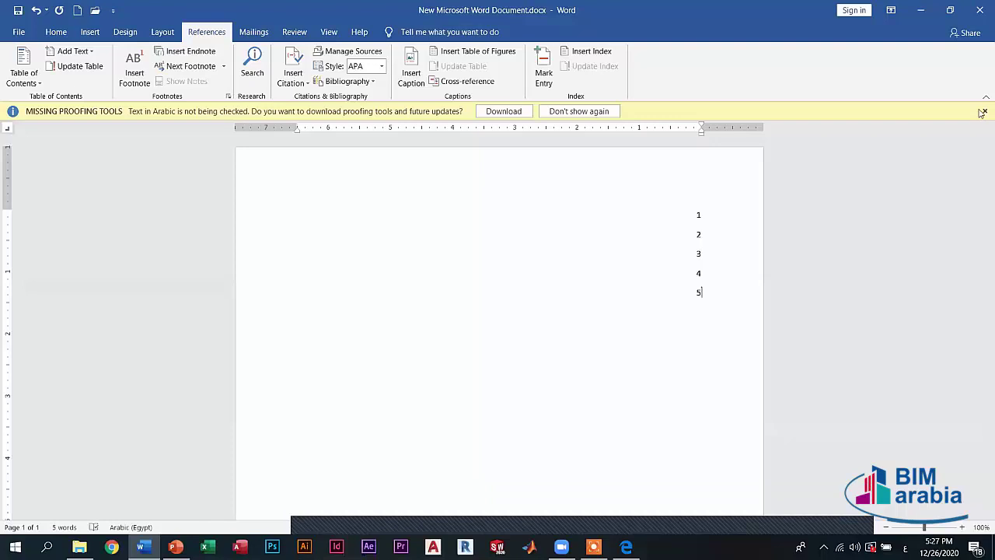
- Dismiss the Missing Proofing Tools notice, select the numbered lines, and open the File backstage
left_click(985, 111)
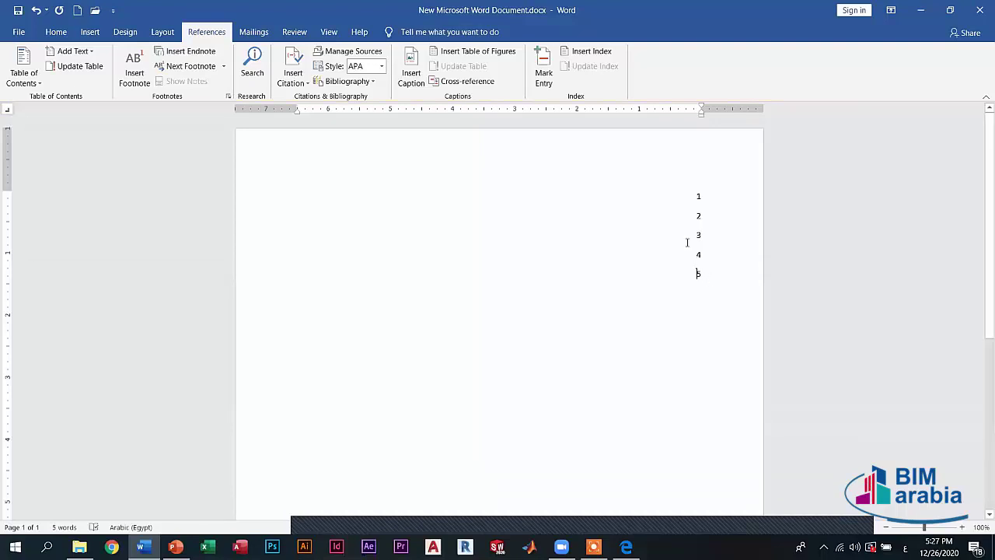
key("shift+Home")
key("shift+Up")
key("shift+Up")
key("shift+Up")
key("shift+Up")
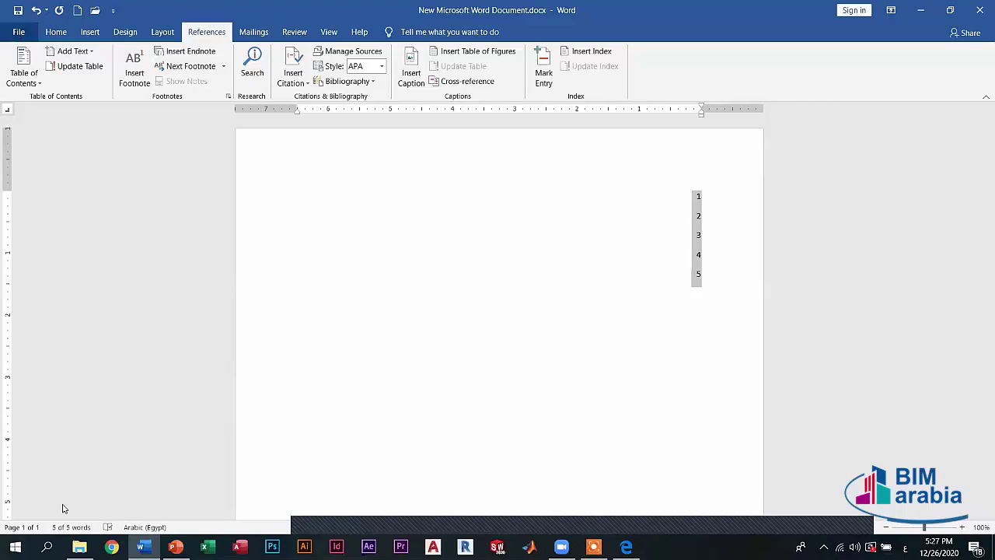
key("alt+f")
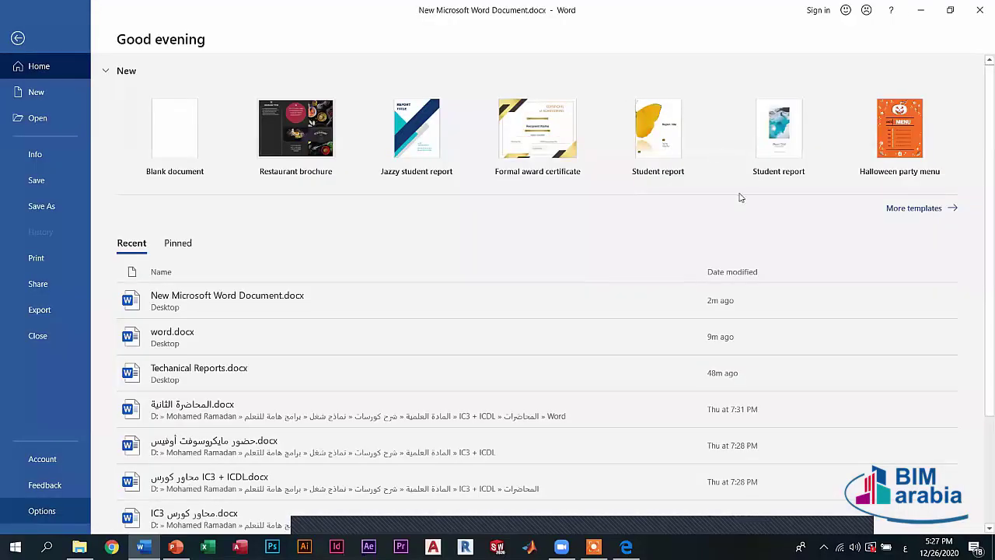
- In Advanced options, change the Numeral style from Arabic to Hindi and confirm with OK
key("t")
scroll(724, 235, "down", 15)
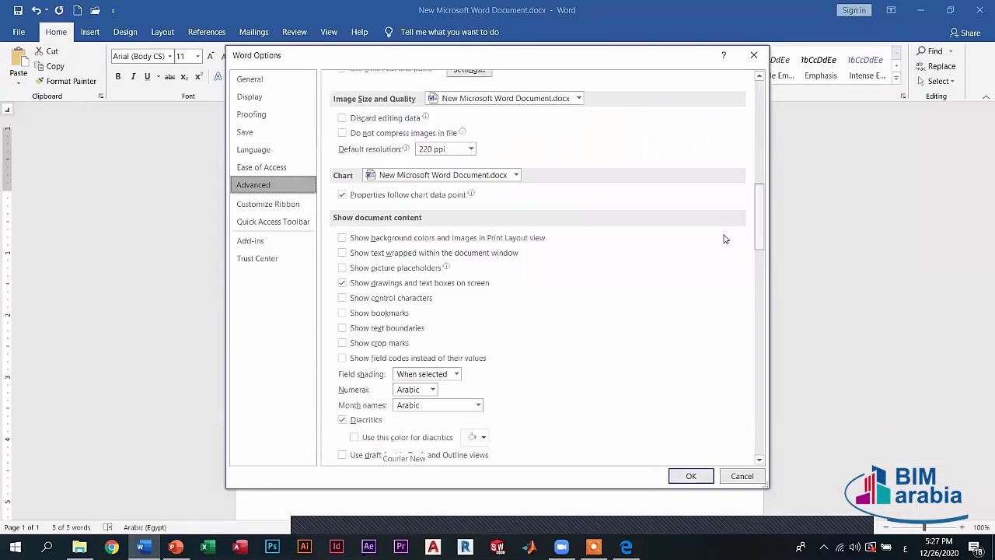
scroll(355, 305, "down", 1)
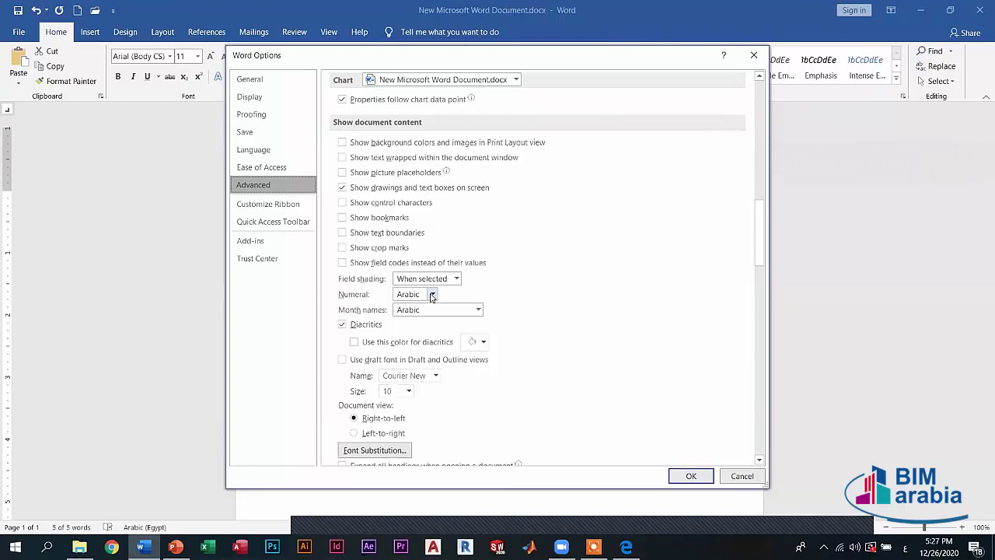
left_click(412, 294)
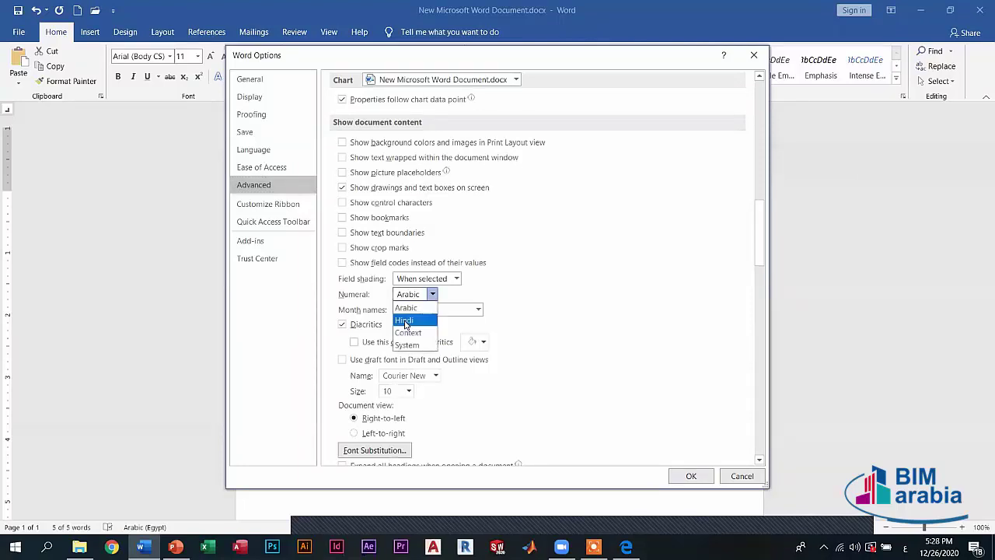
left_click(432, 293)
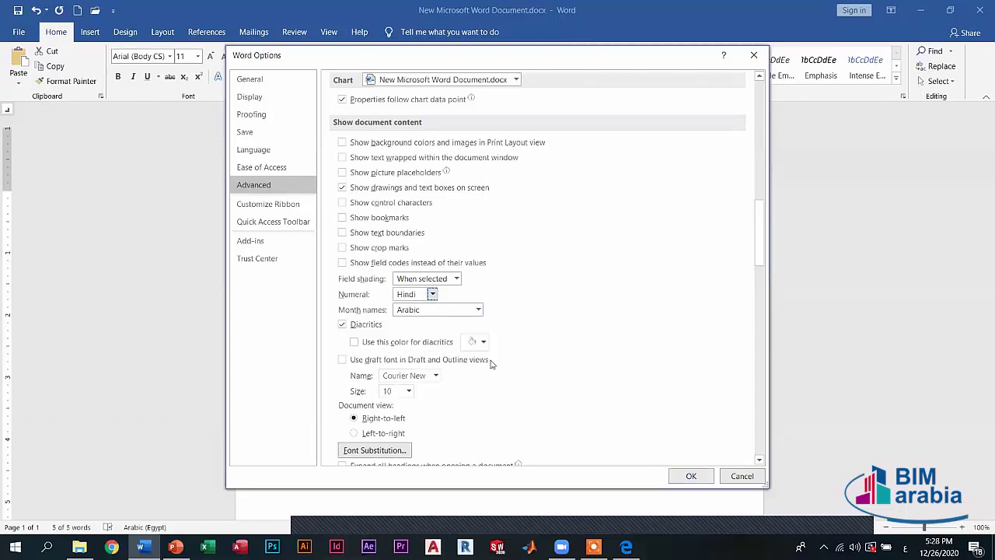
left_click(690, 475)
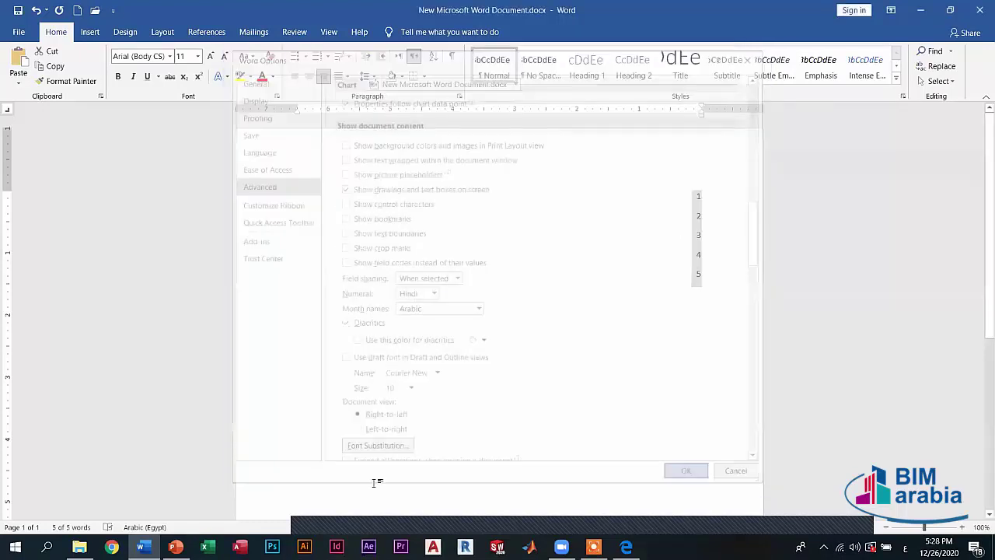
- Return to the Advanced options and check the measurement units, keeping Inches
left_click(18, 32)
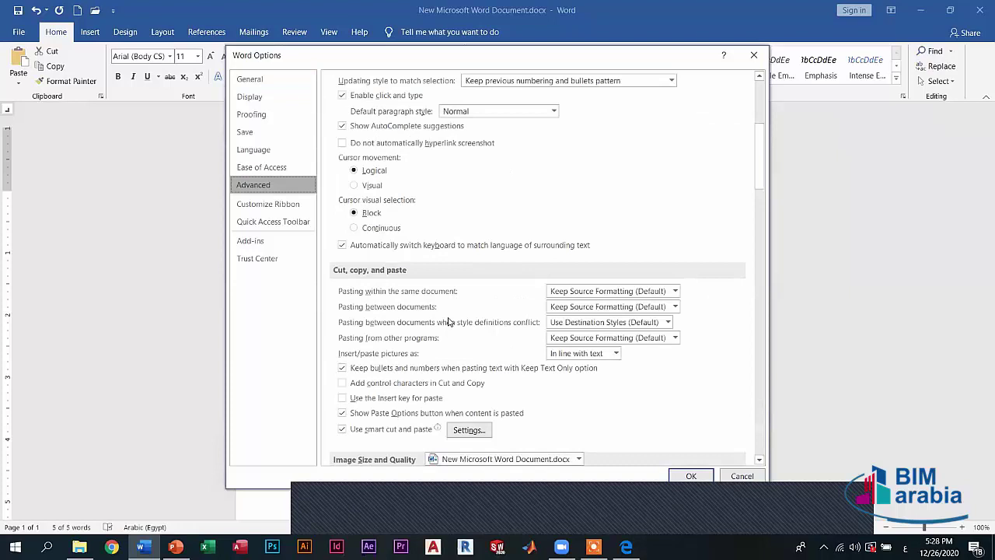
scroll(432, 317, "down", 3)
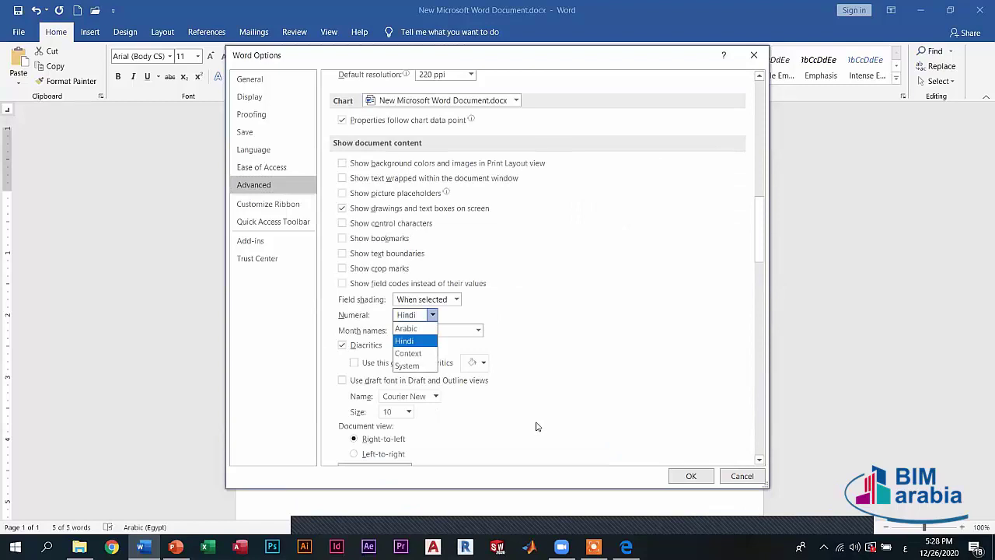
scroll(536, 426, "down", 4)
scroll(521, 354, "down", 3)
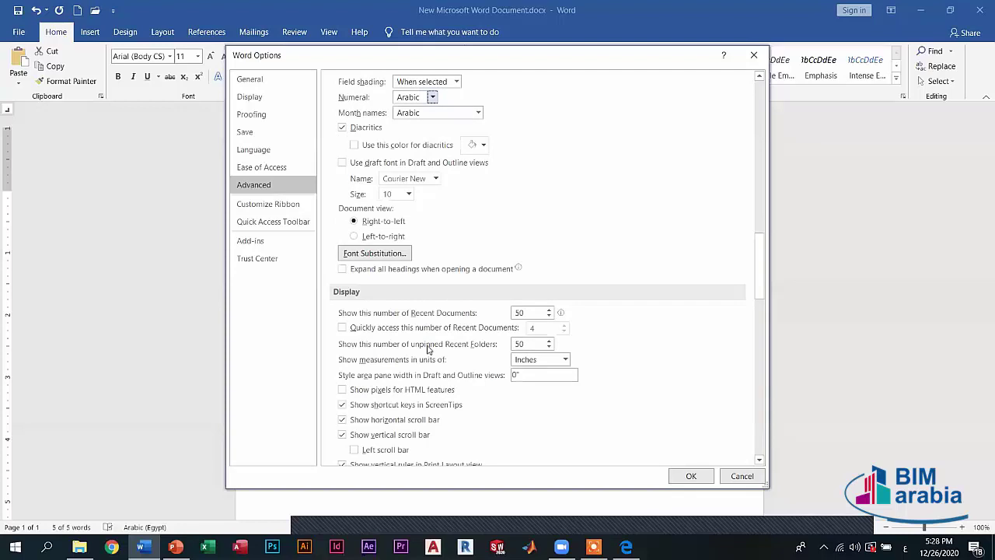
scroll(404, 336, "down", 2)
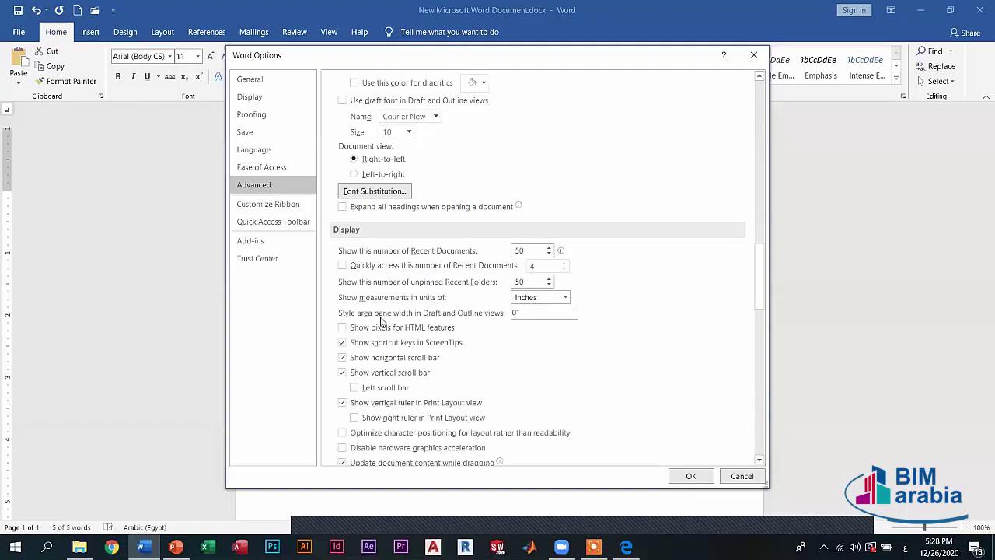
scroll(382, 321, "down", 1)
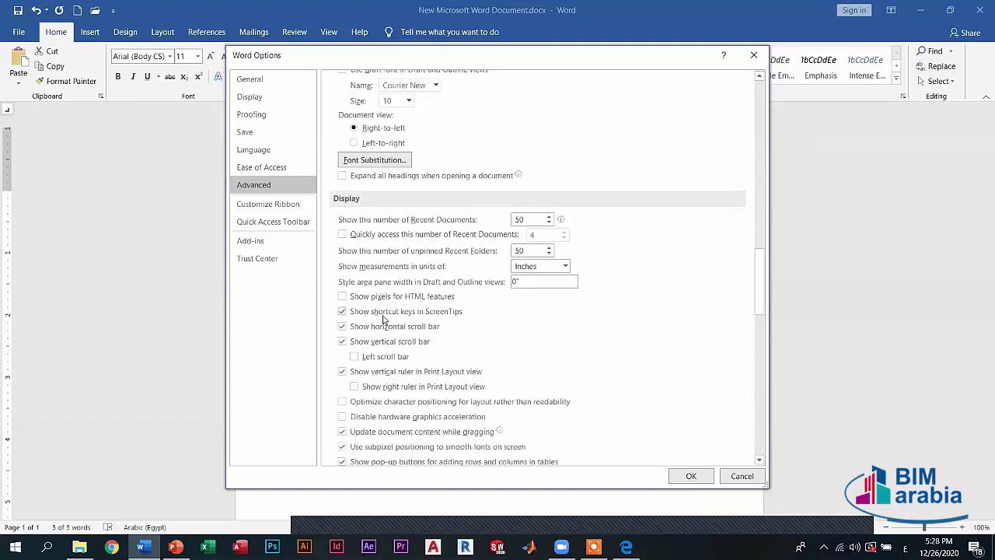
scroll(383, 319, "down", 2)
scroll(396, 297, "up", 3)
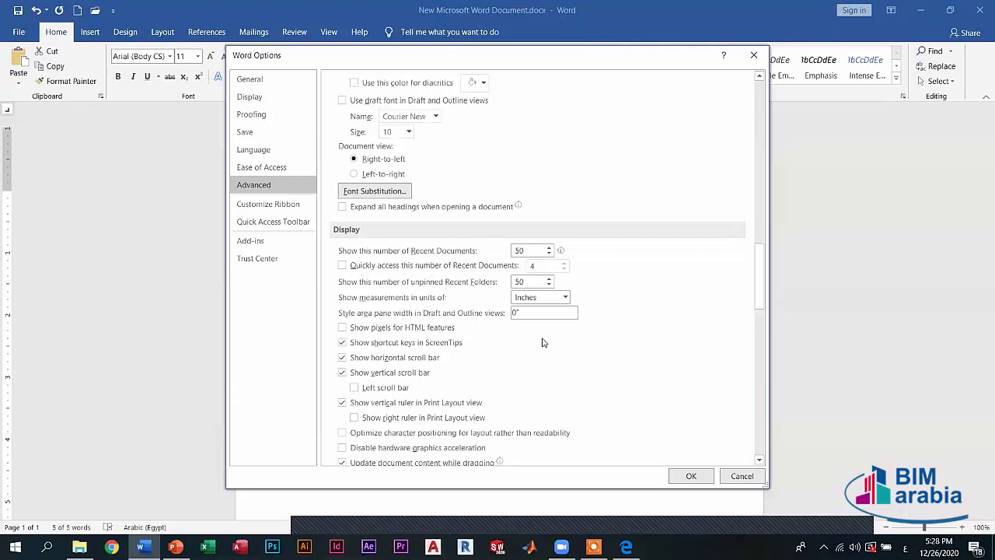
left_click(565, 297)
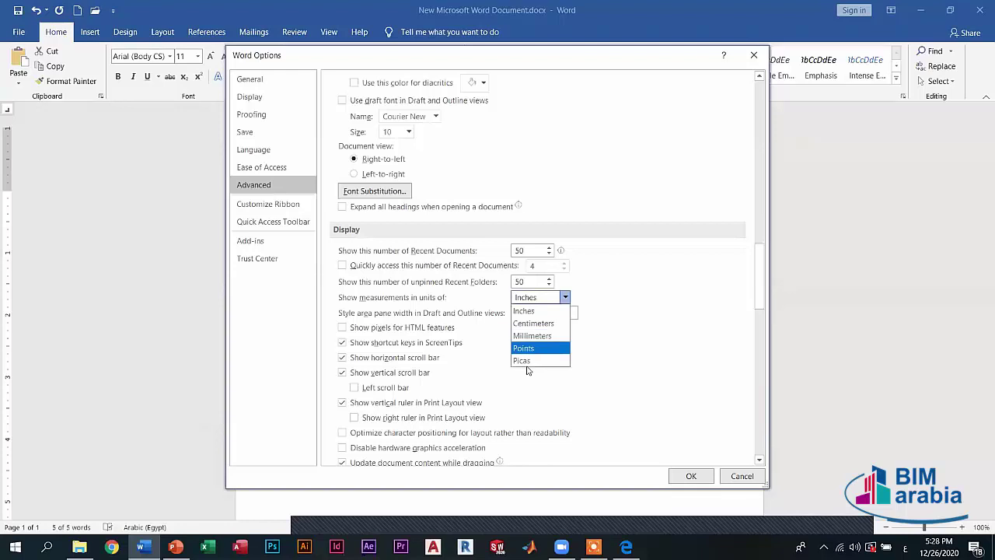
left_click(565, 297)
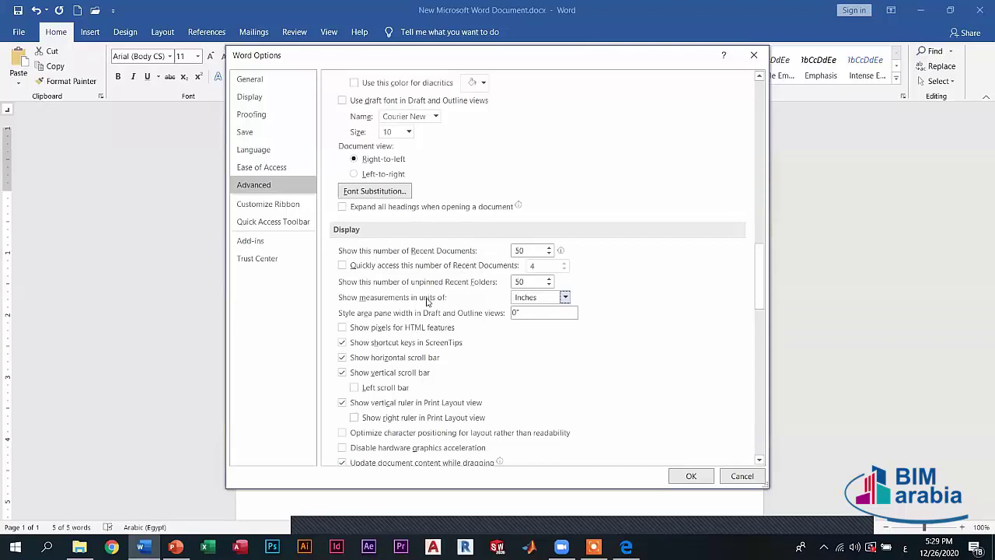
- Set Numeral to Context and apply the options
scroll(426, 298, "up", 5)
key("alt+Down")
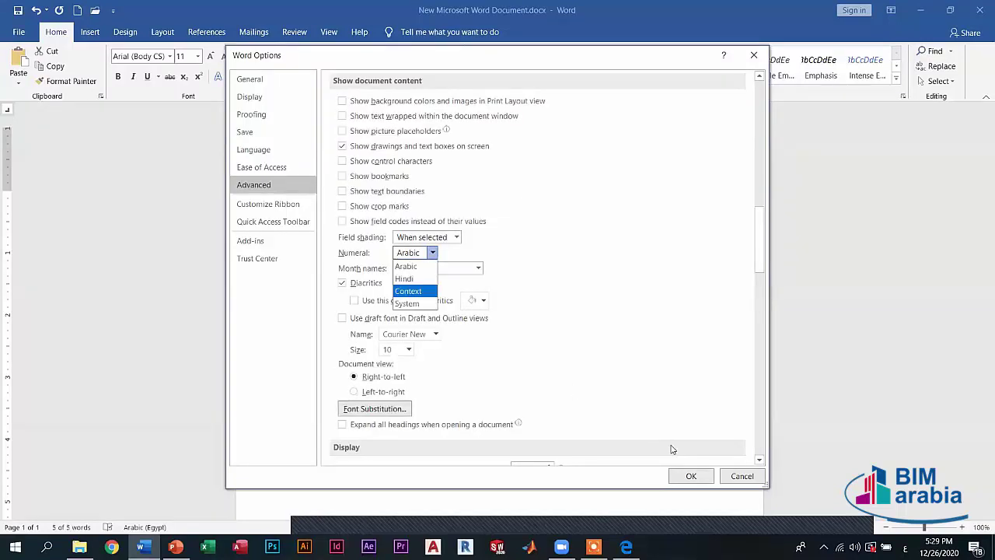
key("Return")
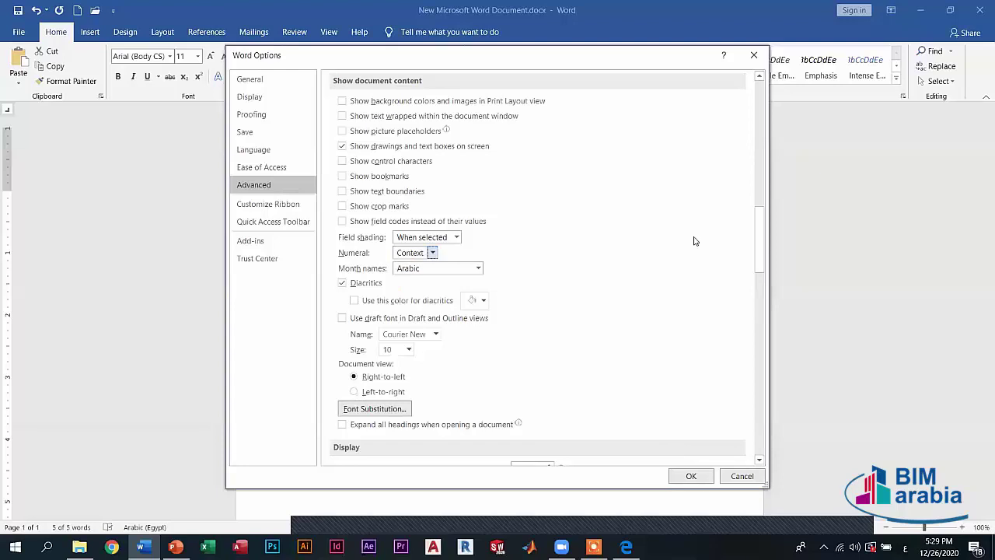
key("Return")
- Type test digits 1 and 2 on separate lines, then erase them
type("1")
key("Return")
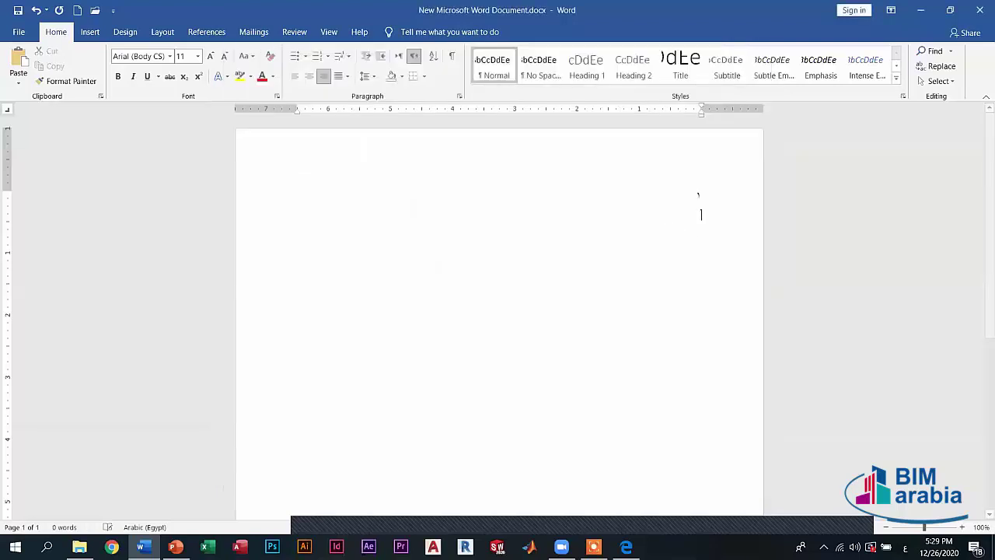
type("2")
key("Return")
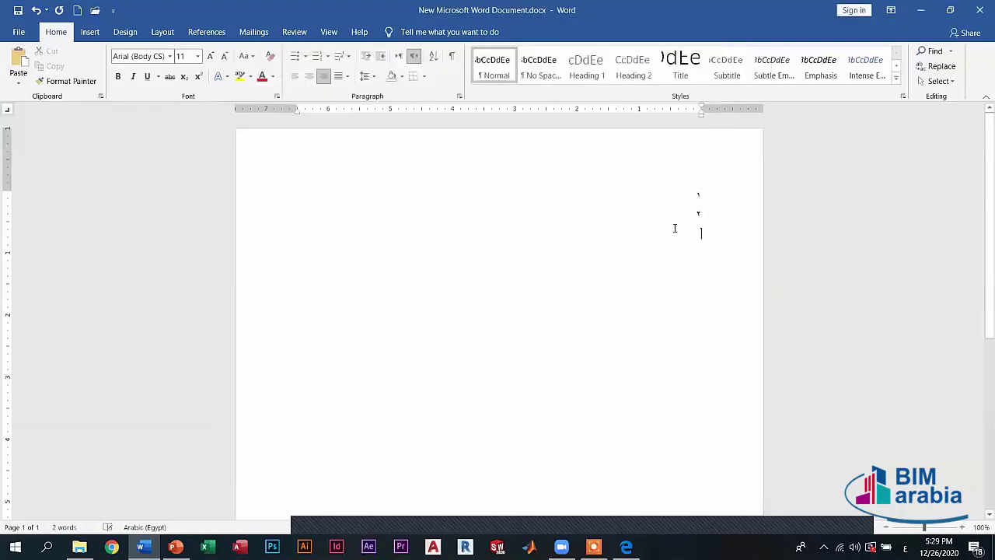
key("ctrl+a")
key("BackSpace")
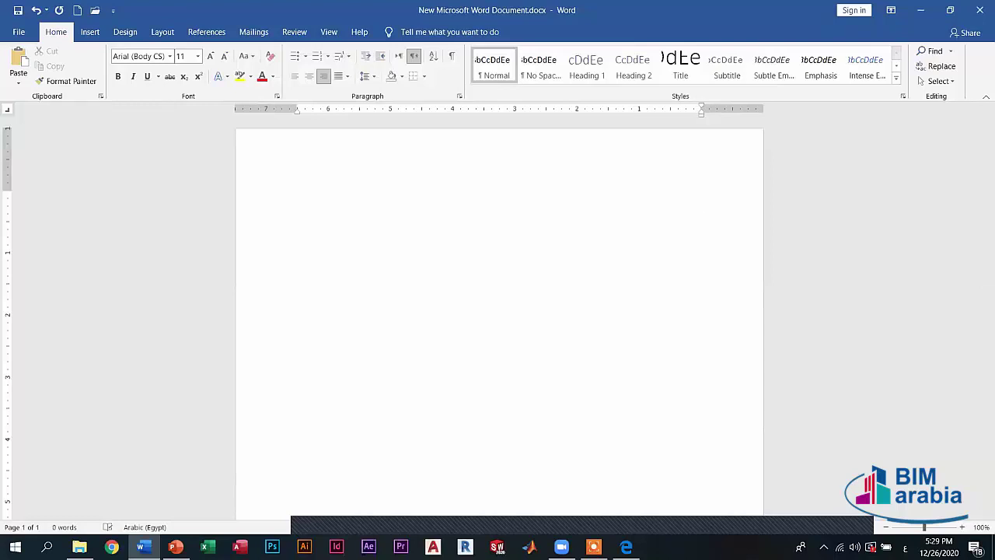
type("12")
key("BackSpace")
key("BackSpace")
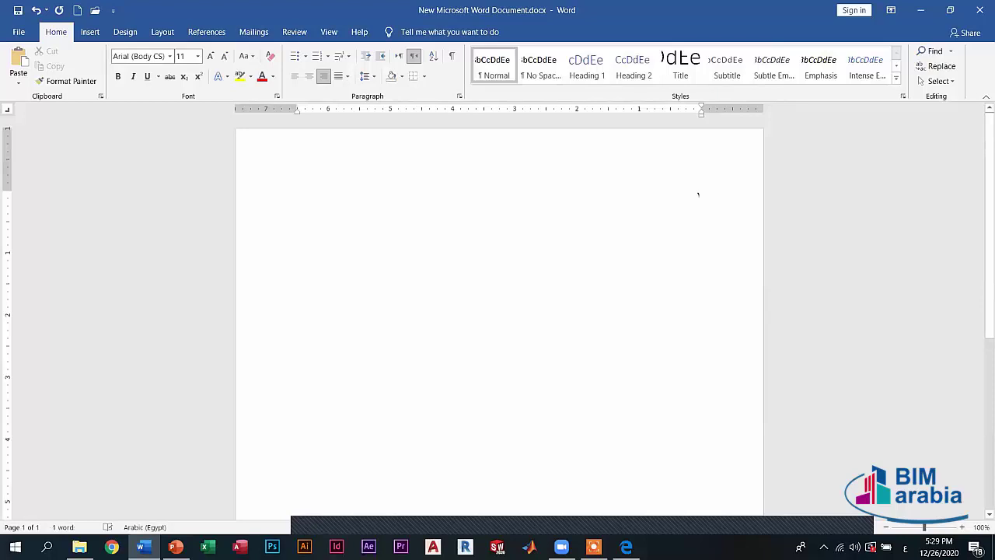
key("Return")
type("2")
key("Return")
key("BackSpace")
- Type 'اللهغة العربية', then 'rabic' in English, then digits 1, 2, 3 on separate lines
type("الله")
type("غة العربية")
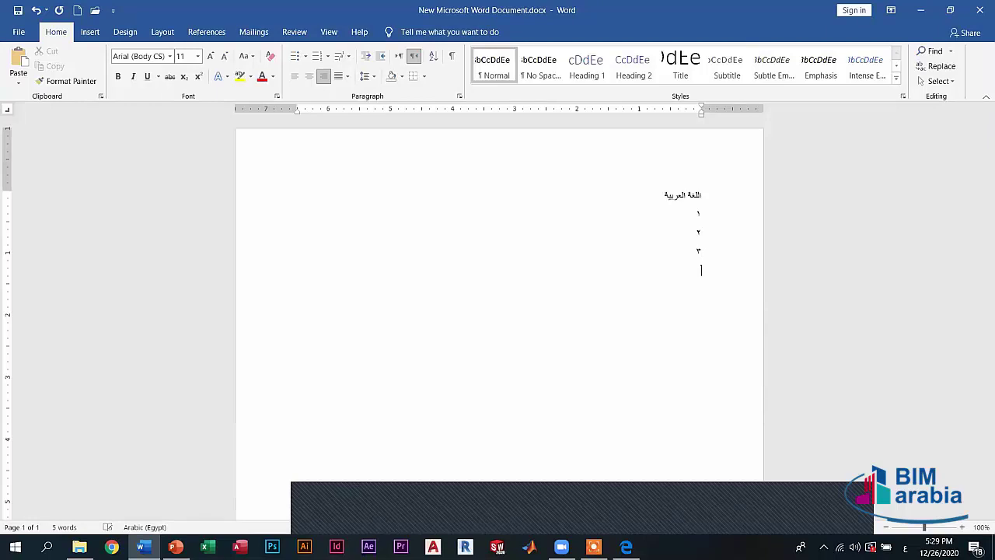
key("alt+shift")
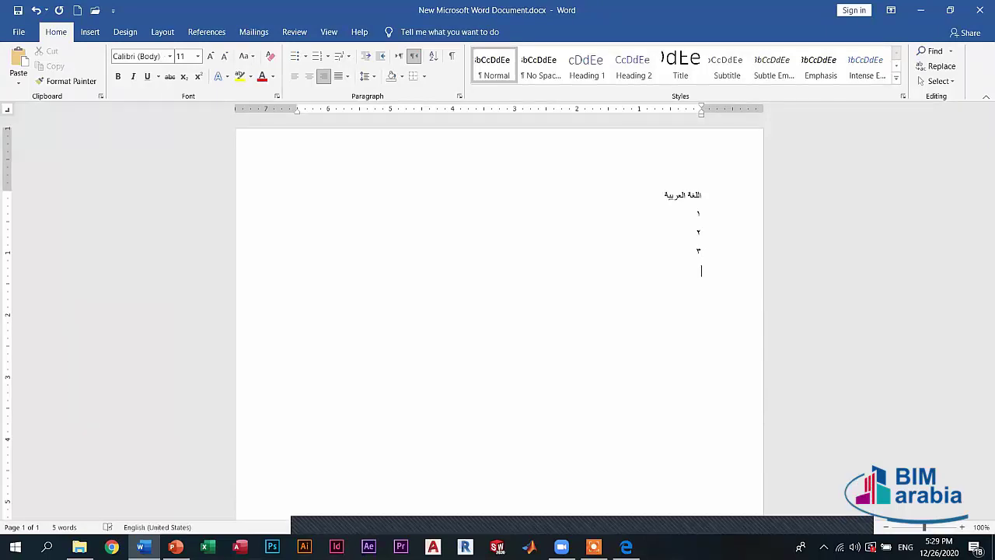
type("rabic")
key("Return")
key("alt+shift")
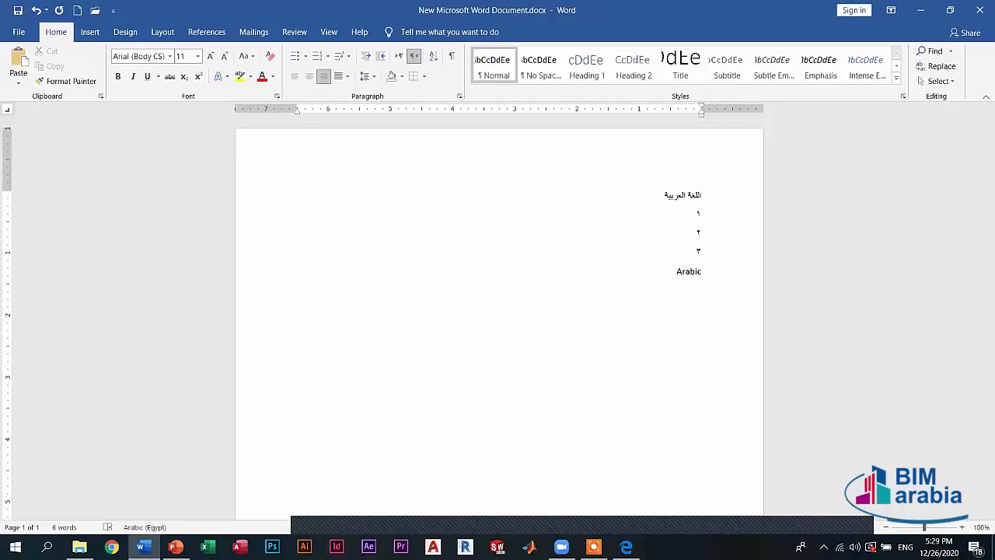
type("1")
key("Return")
type("2")
key("Return")
key("alt+shift")
type("3")
key("Return")
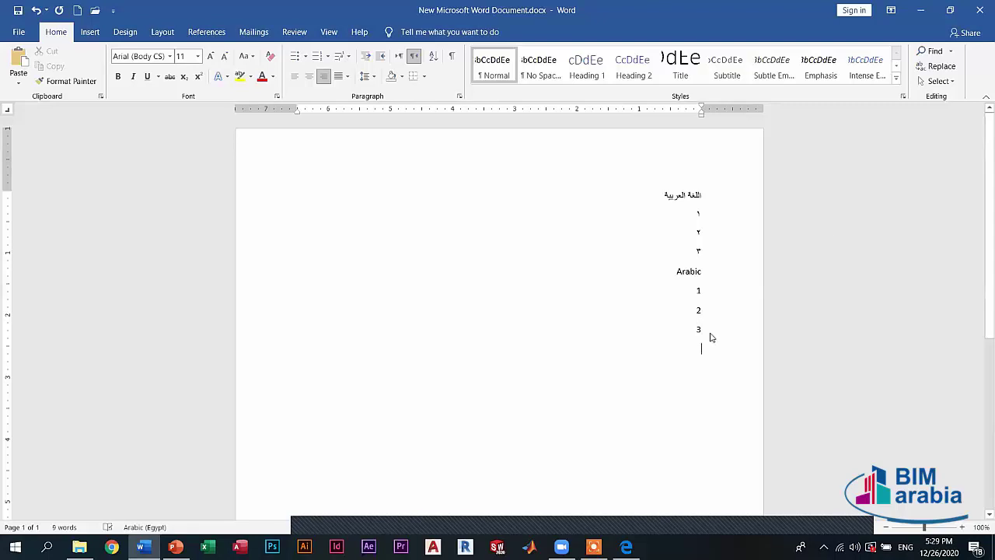
- Delete all the lines on the page, then reopen Word Options via the File backstage
key("shift+Up")
key("shift+Up")
key("shift+Up")
key("shift+Up")
key("shift+Up")
key("shift+Up")
key("shift+Up")
key("shift+Up")
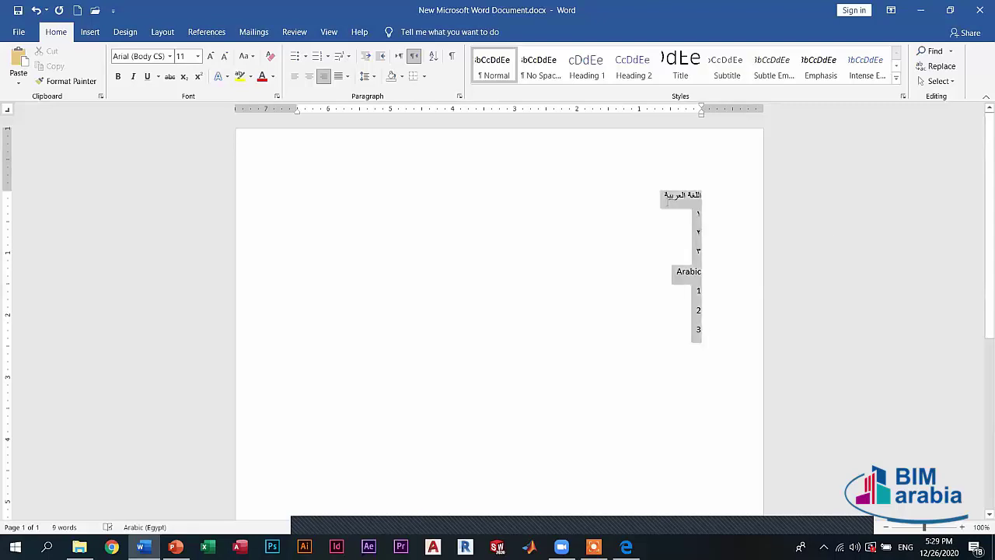
key("Delete")
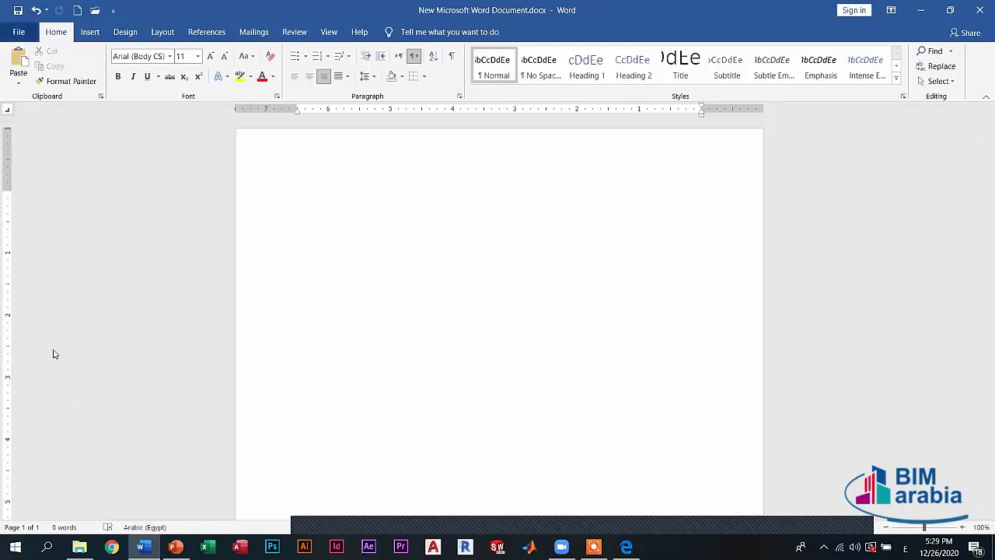
key("alt+f")
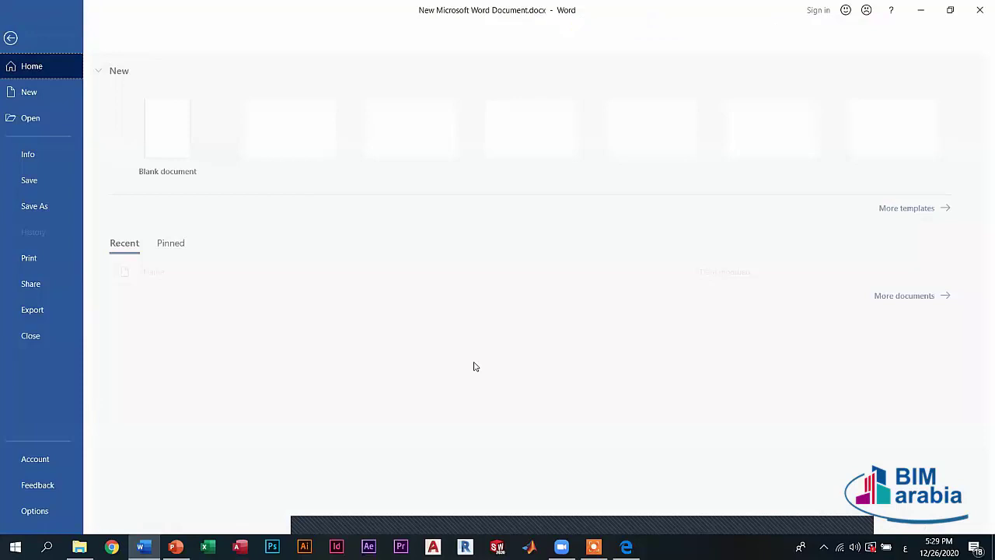
key("Escape")
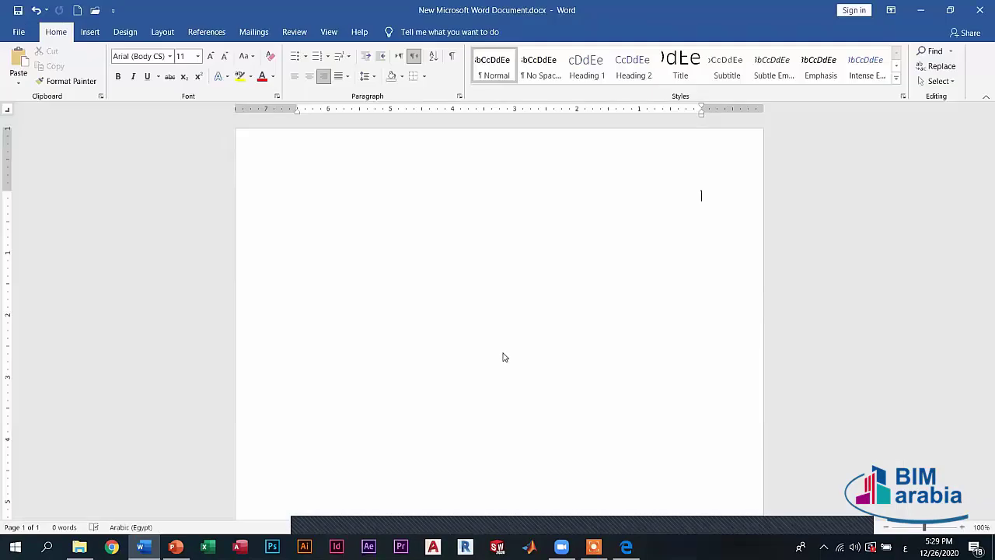
key("alt+f")
key("t")
scroll(424, 284, "down", 15)
left_click(412, 252)
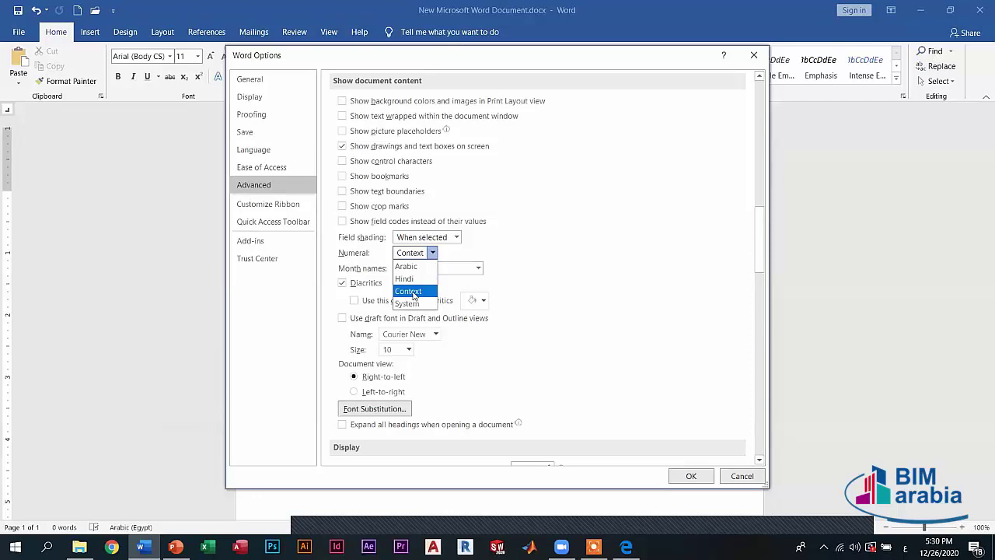
left_click(413, 293)
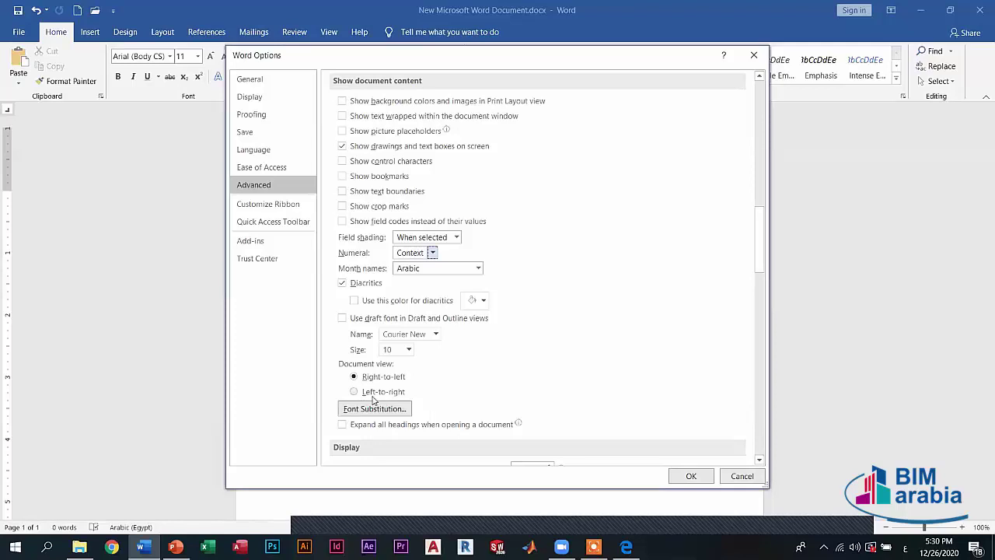
left_click(379, 379)
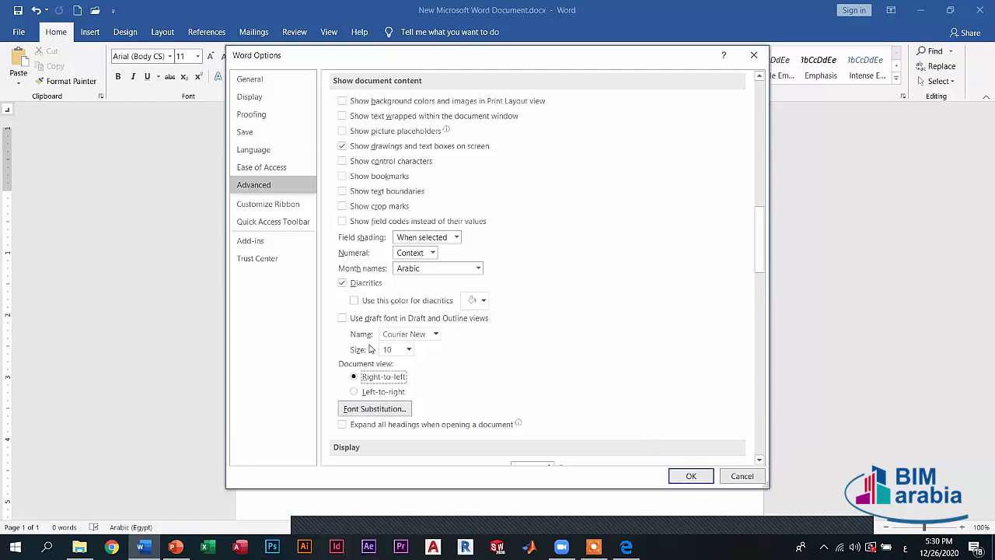
scroll(379, 347, "down", 3)
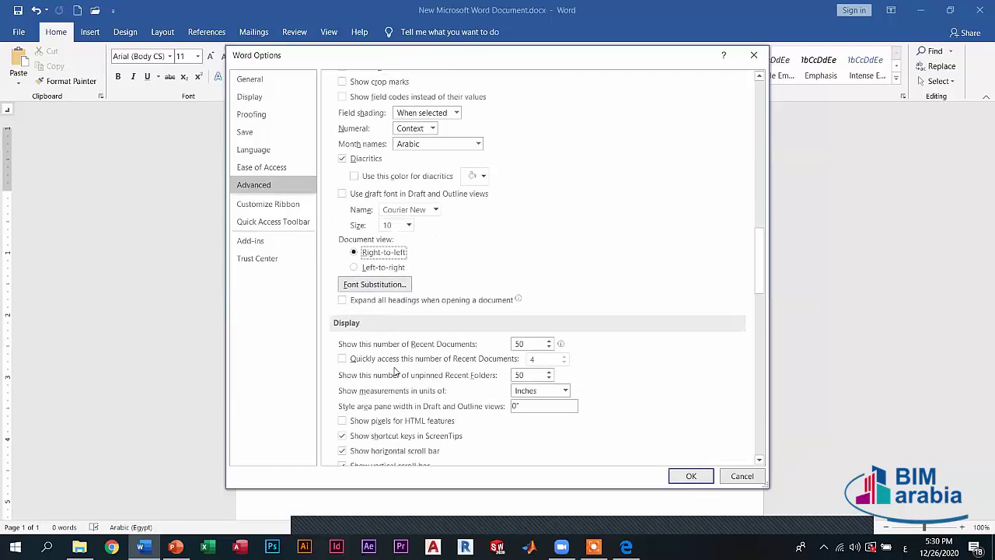
scroll(395, 371, "down", 2)
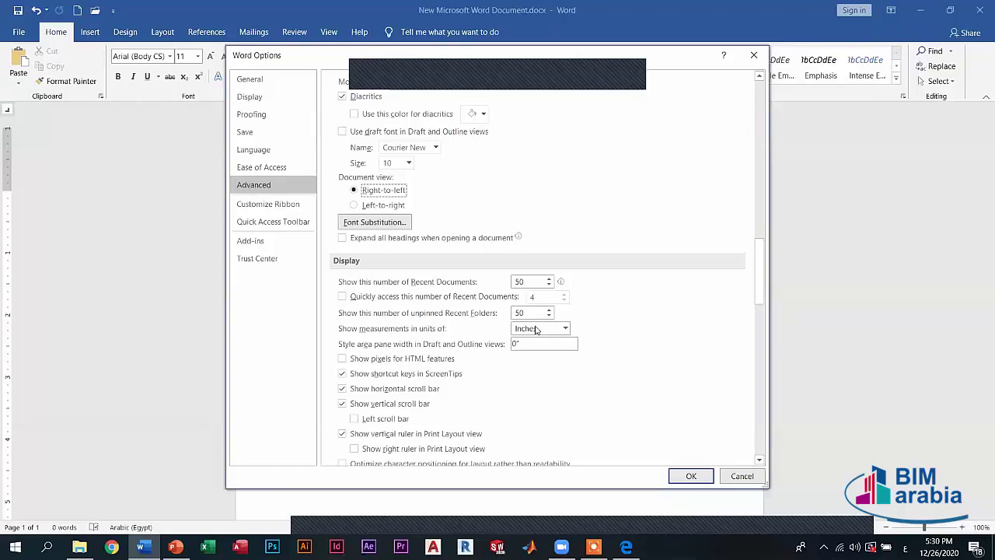
left_click(540, 328)
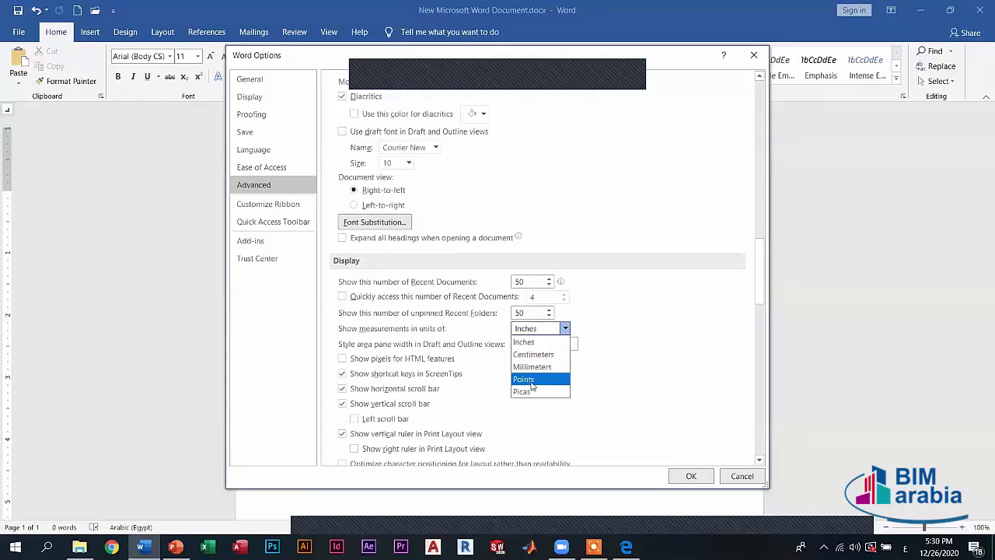
left_click(436, 393)
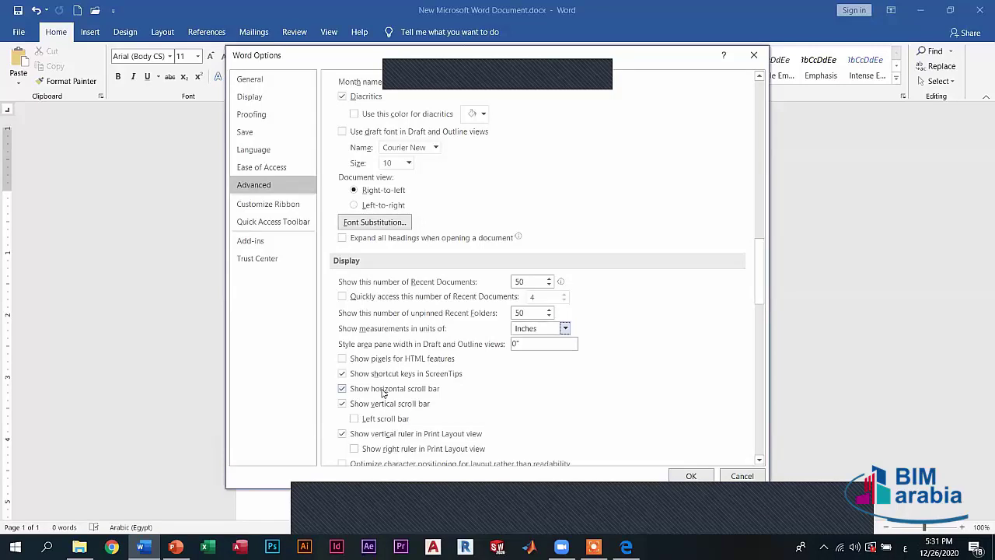
scroll(422, 391, "down", 1)
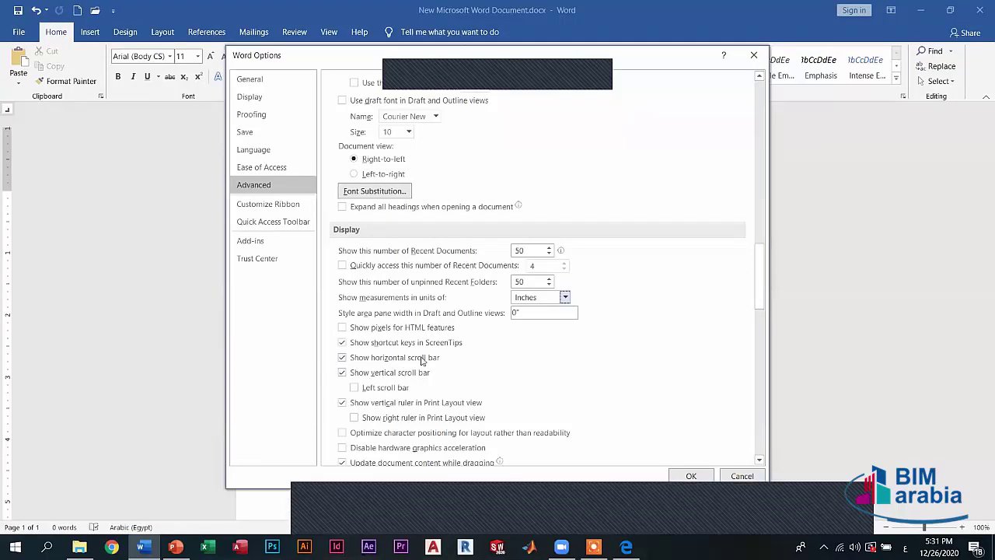
- Scroll through the Display, Print and Save sections of the Advanced options
left_click(689, 475)
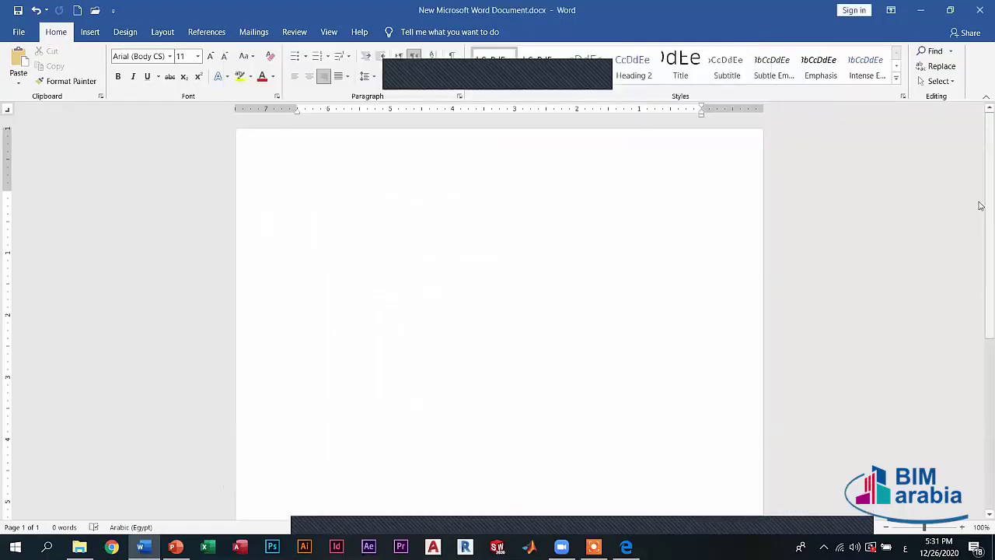
mouse_move(980, 205)
left_mouse_down()
mouse_move(980, 366)
mouse_move(980, 179)
mouse_move(980, 310)
mouse_move(981, 202)
left_mouse_up()
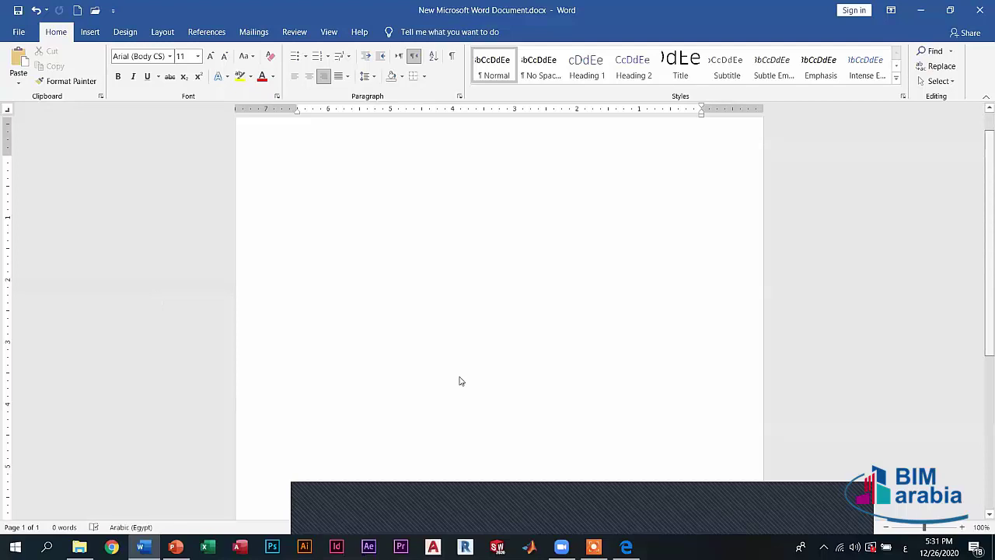
scroll(460, 381, "up", 1)
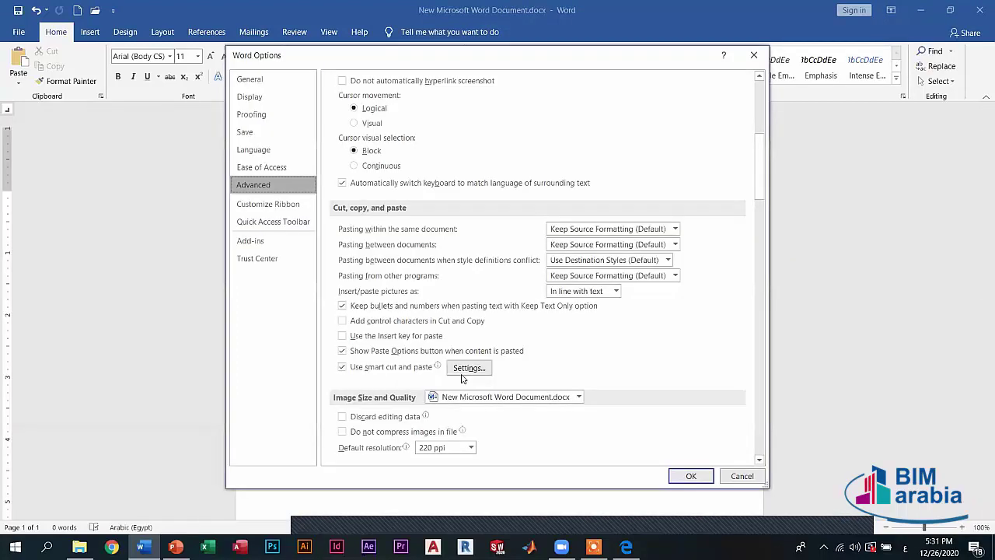
scroll(465, 377, "down", 10)
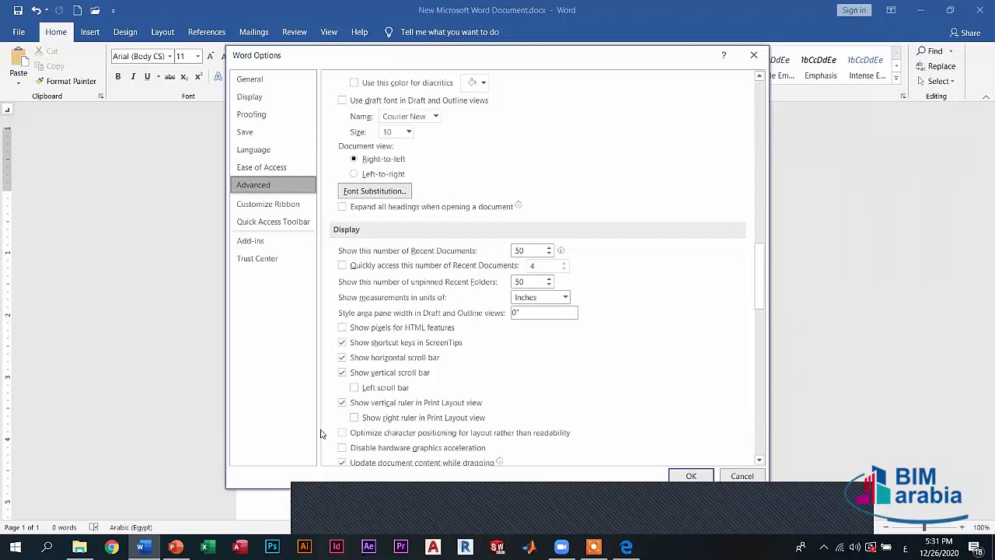
scroll(408, 358, "down", 2)
scroll(405, 355, "up", 1)
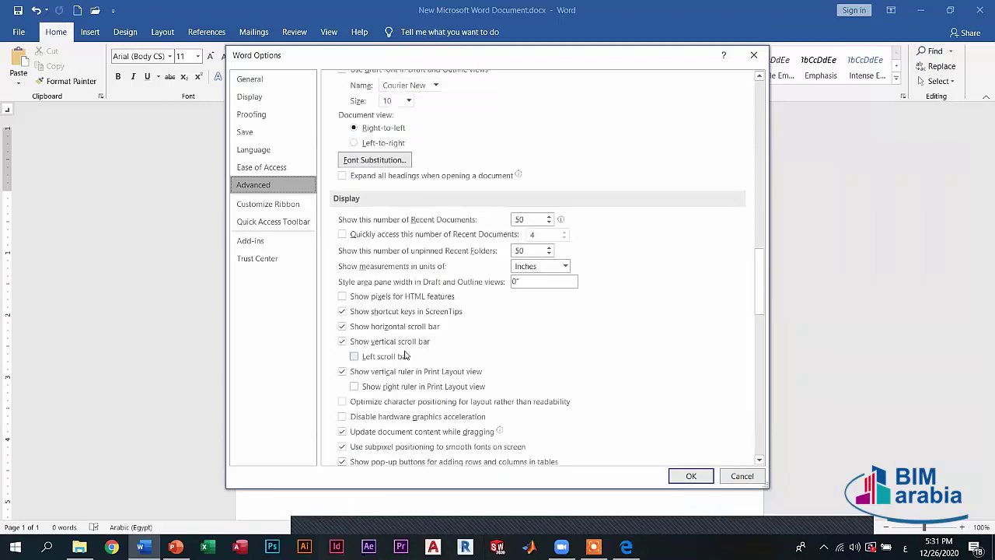
scroll(404, 355, "up", 1)
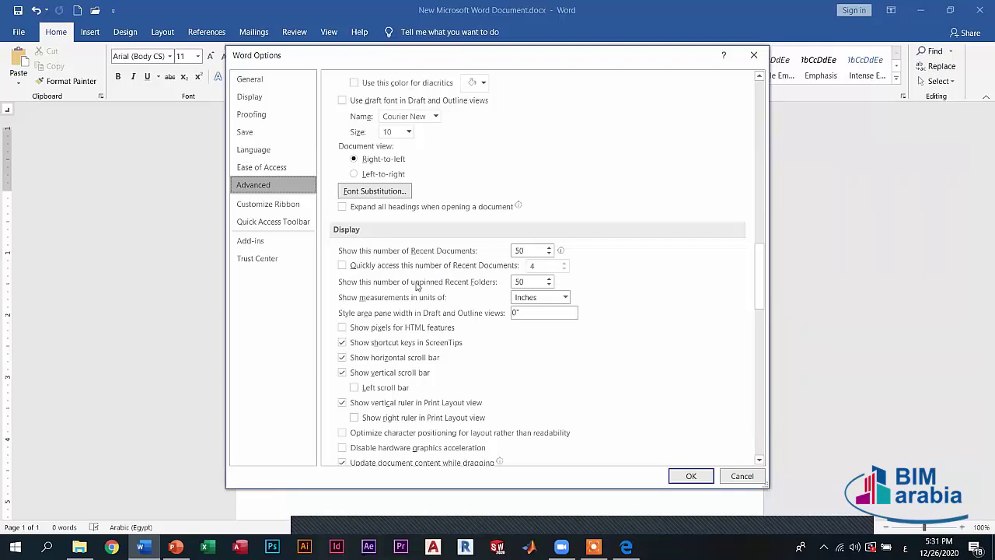
scroll(440, 338, "down", 1)
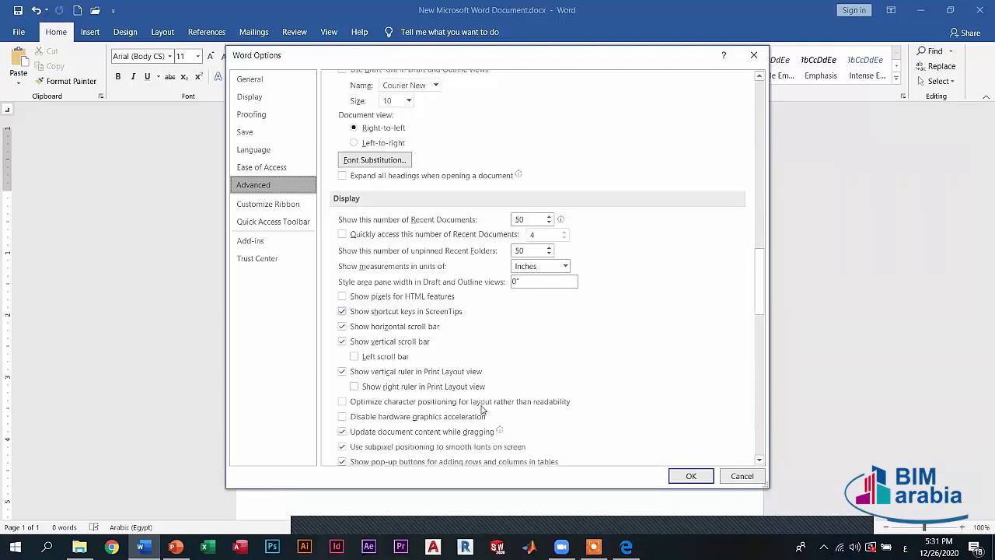
scroll(482, 409, "down", 4)
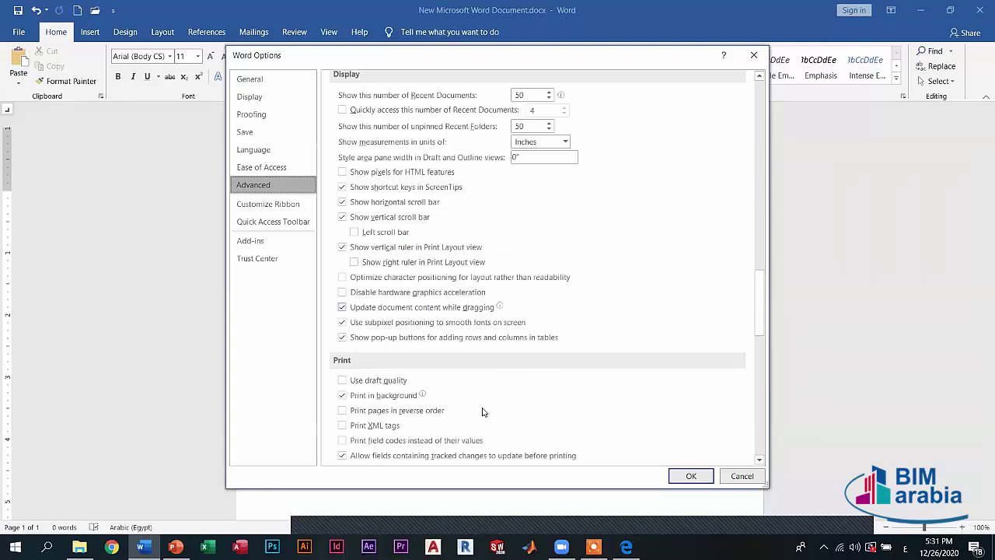
scroll(482, 411, "down", 13)
scroll(288, 214, "up", 3)
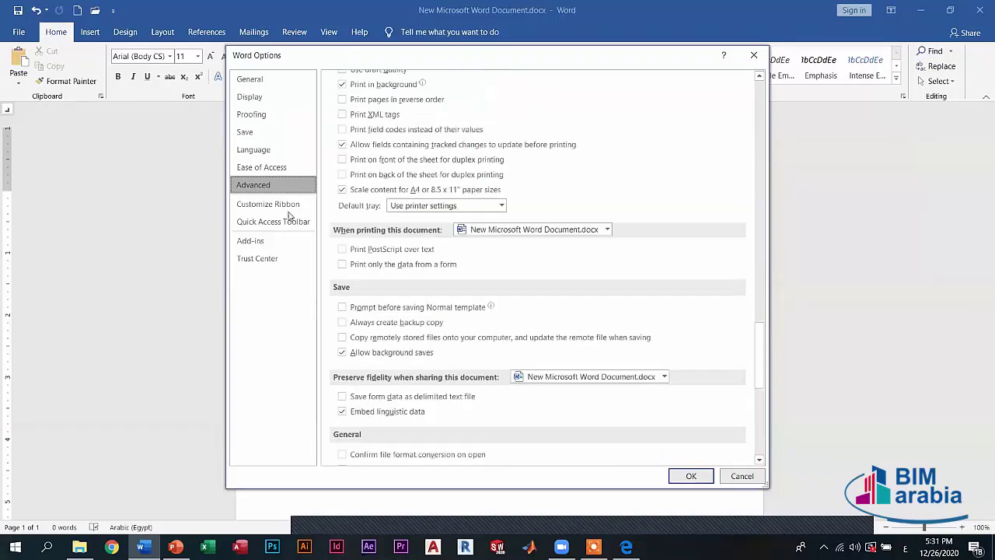
scroll(327, 243, "up", 3)
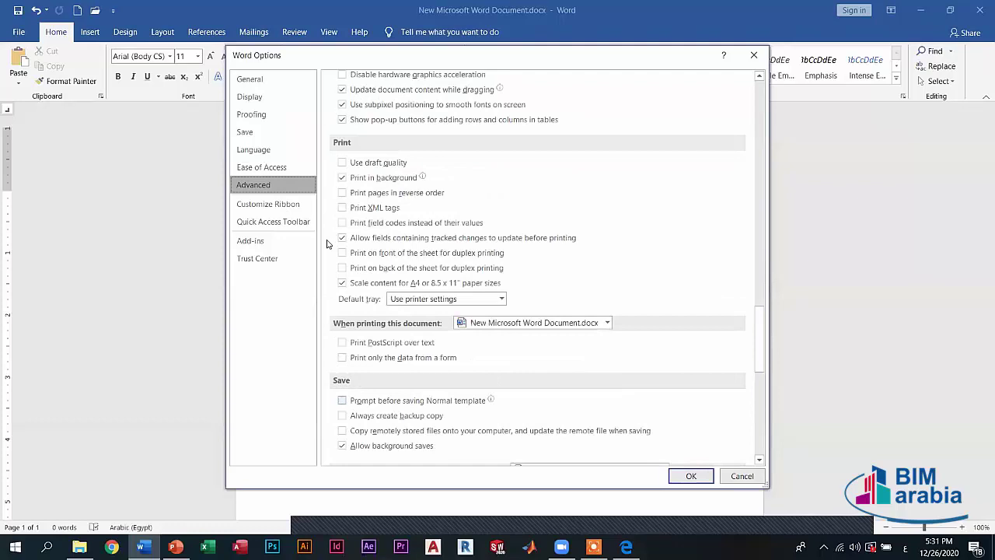
scroll(327, 244, "up", 1)
- Show the Customize Ribbon page and browse its Popular Commands list
left_click(267, 204)
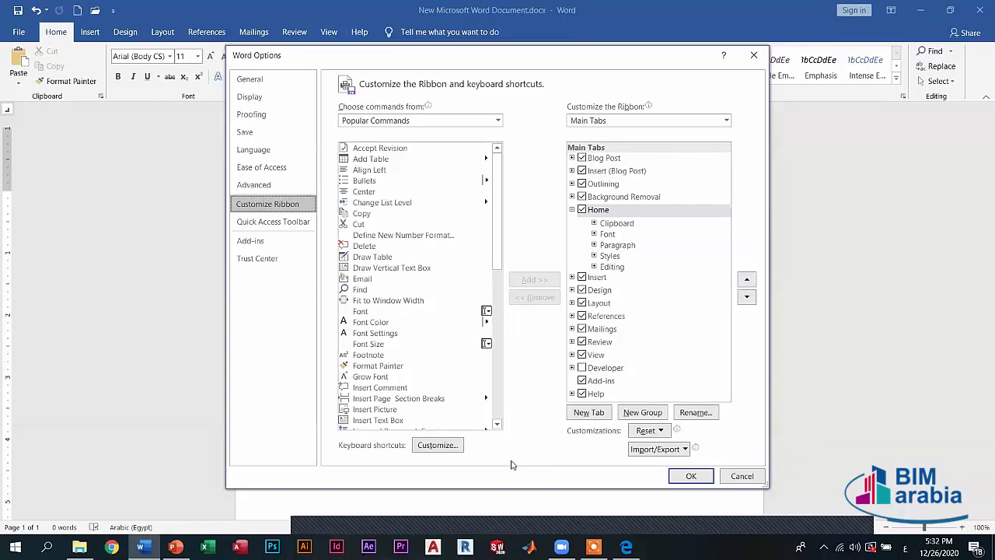
scroll(502, 303, "down", 15)
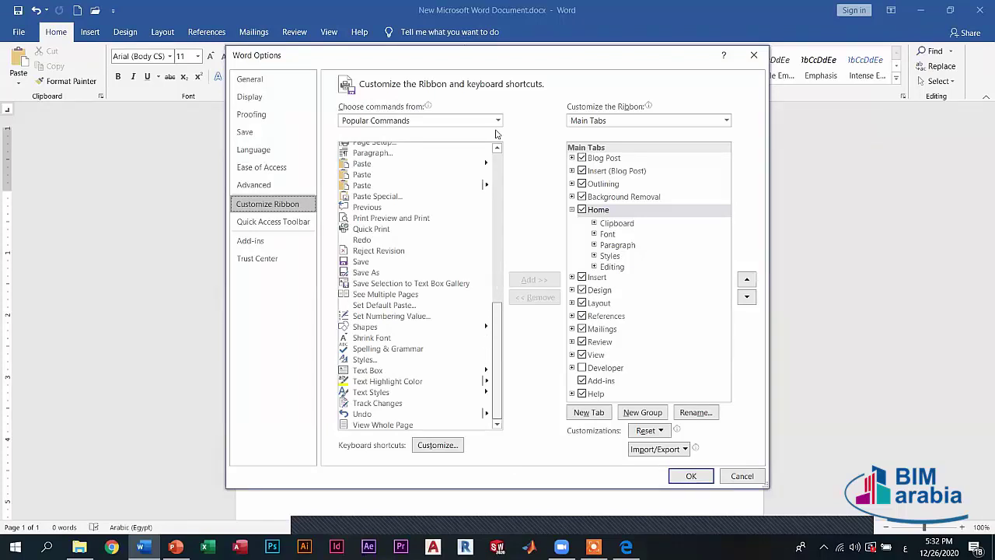
scroll(420, 233, "up", 20)
left_click(400, 155)
scroll(366, 240, "down", 4)
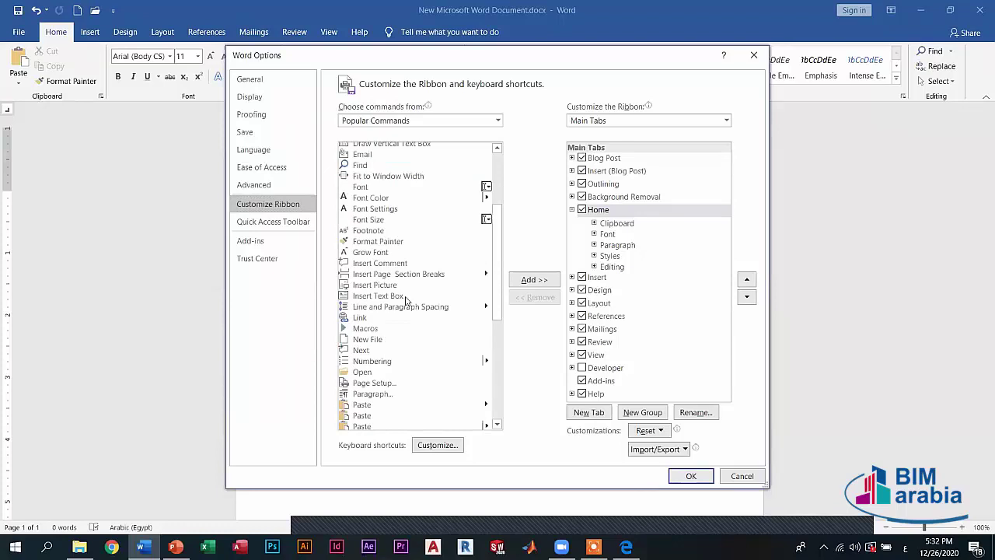
scroll(377, 254, "down", 7)
- Try adding Reject Revision to the Review tab and dismiss the custom-group warning
left_click(377, 251)
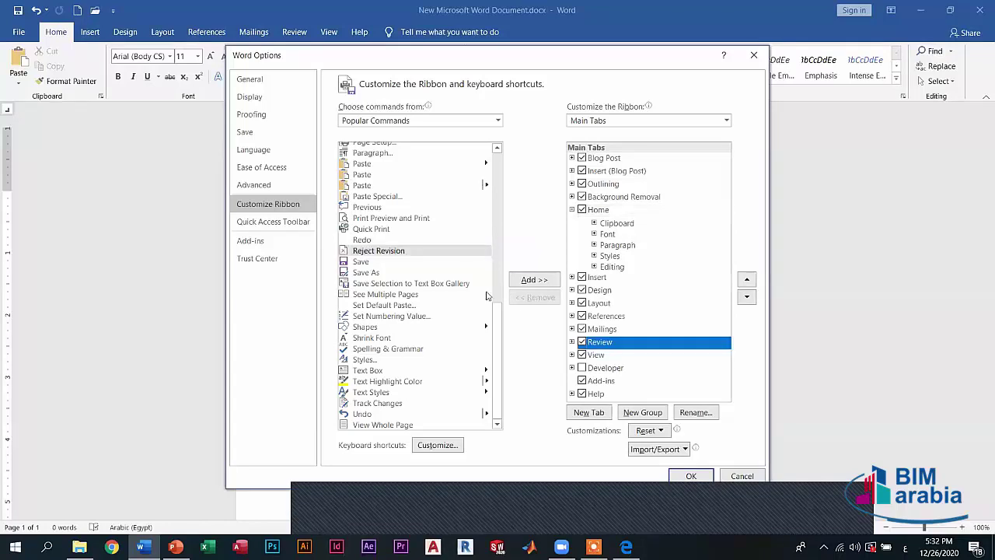
scroll(474, 315, "up", 1)
scroll(427, 359, "down", 1)
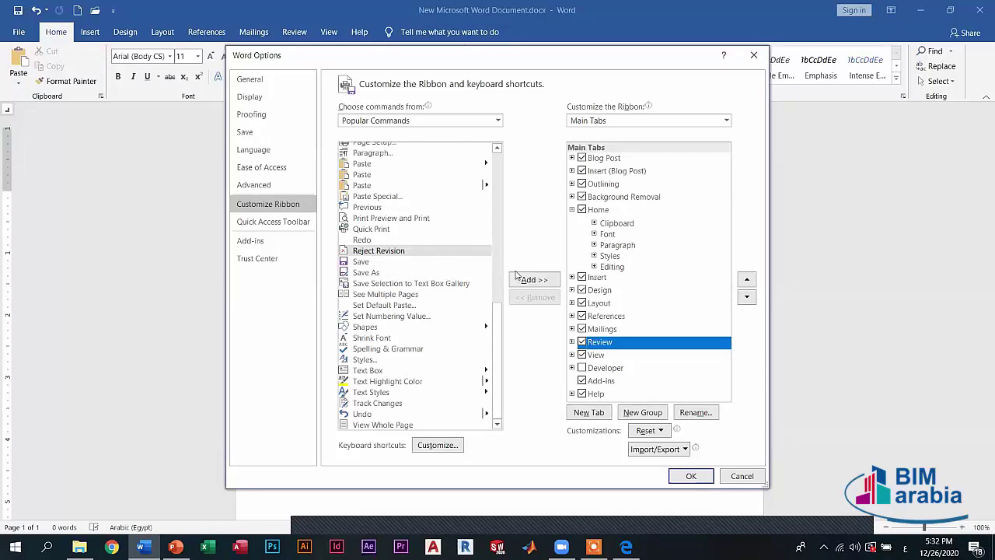
left_click(543, 281)
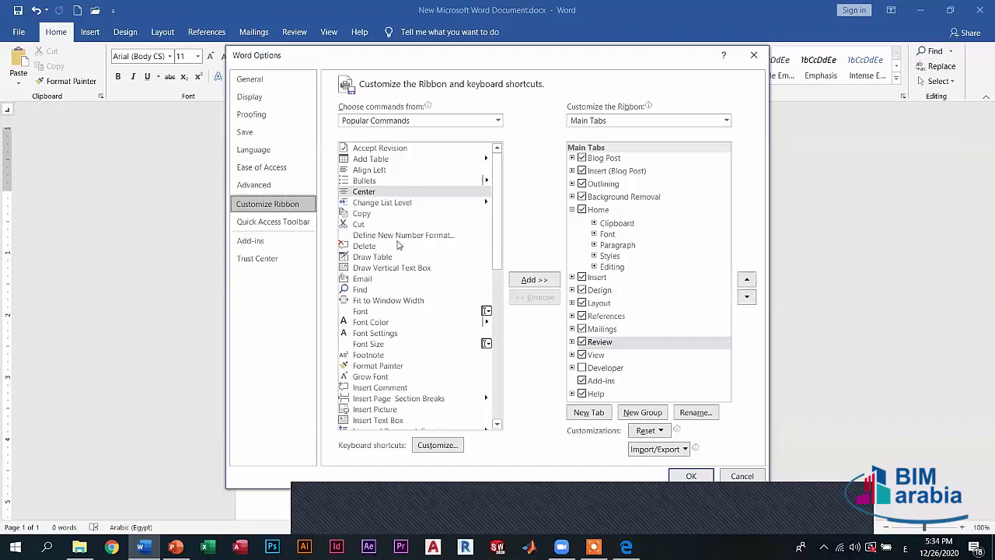
key("Up")
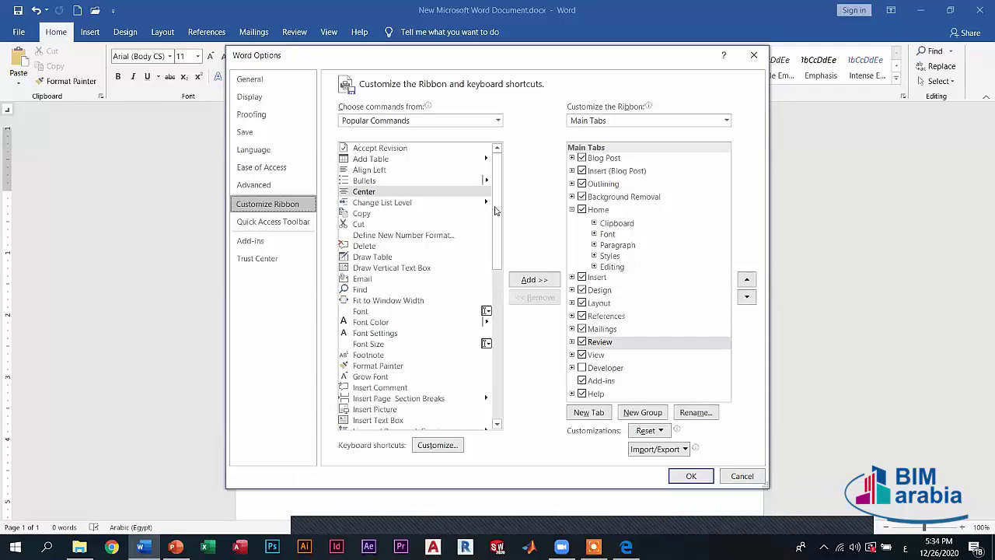
- Add Styles... from Popular Commands to the Quick Access Toolbar and confirm with OK
left_click(469, 256)
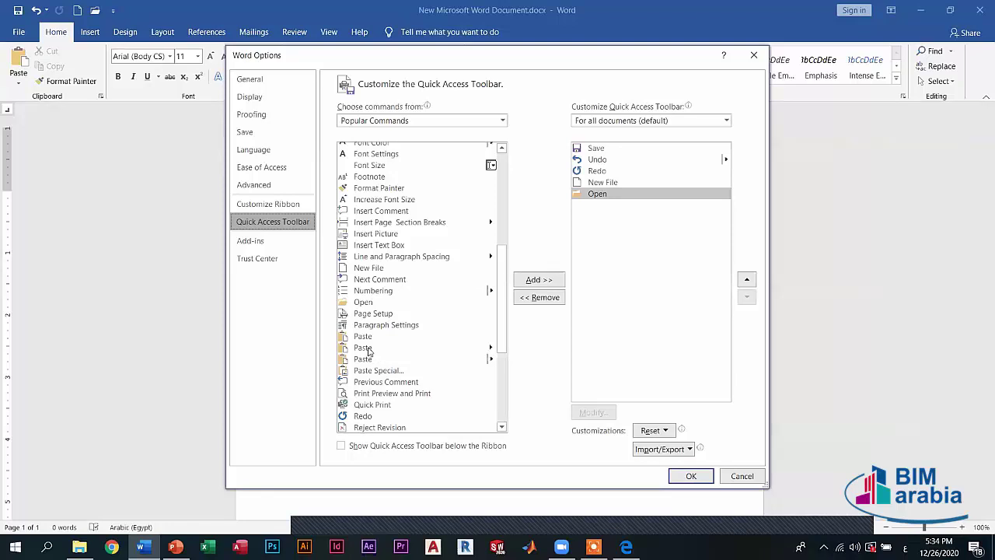
scroll(389, 353, "down", 5)
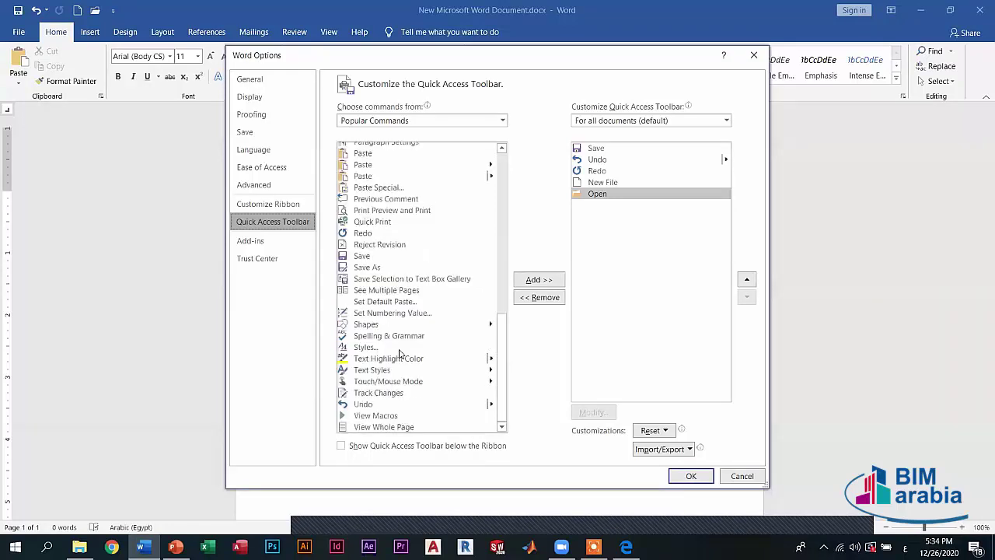
left_click(392, 347)
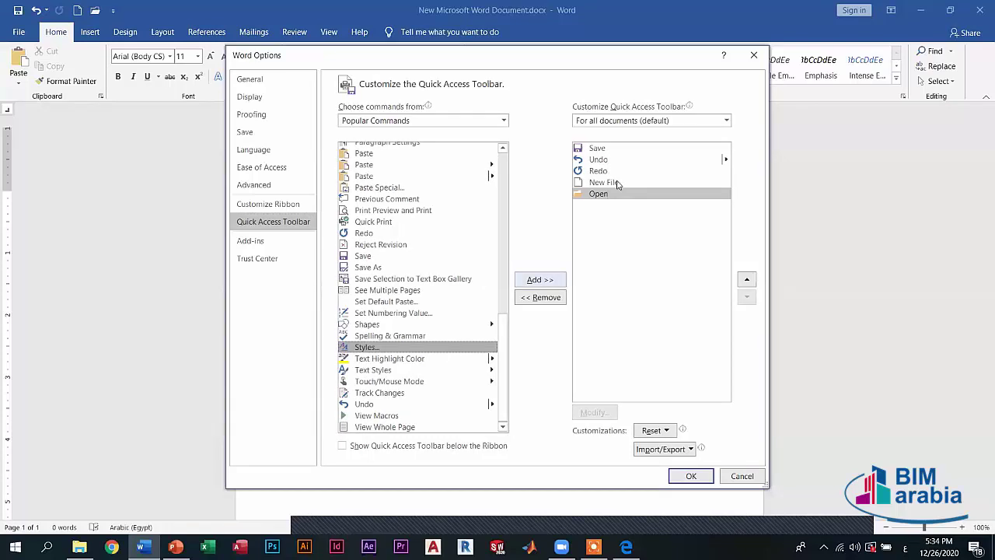
key("alt+a")
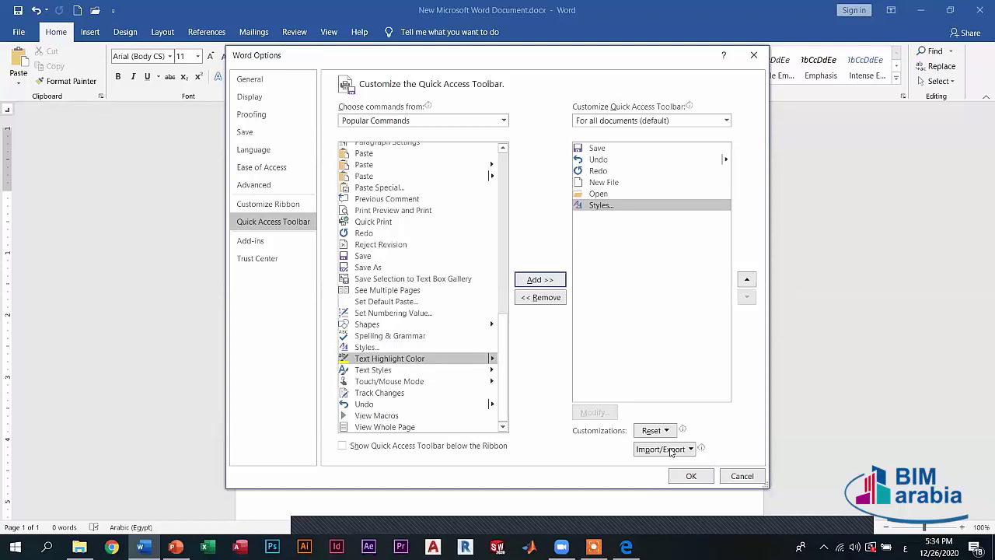
left_click(690, 475)
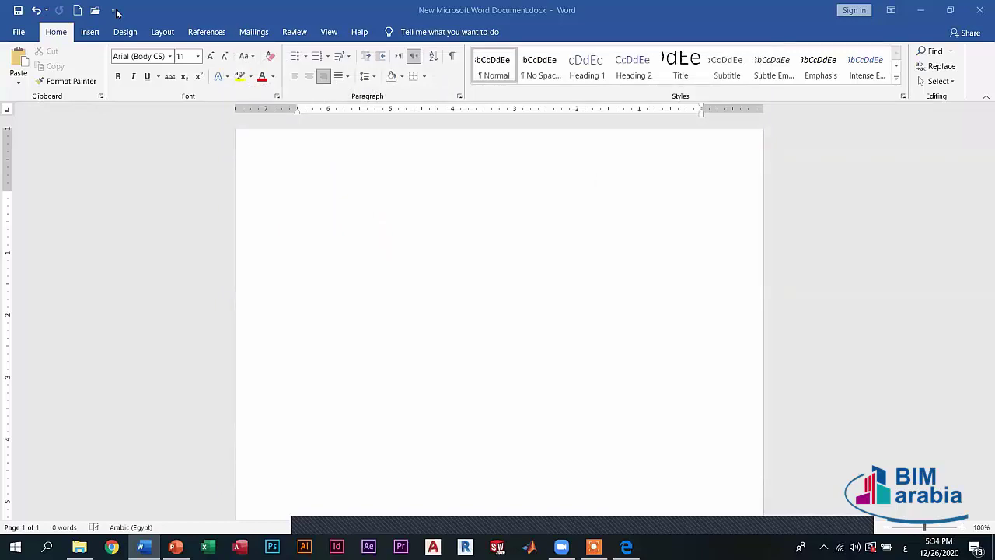
- Show the Quick Access Toolbar's context menu, then bring up the File Home page
key("ctrl+alt+shift+s")
right_click(117, 11)
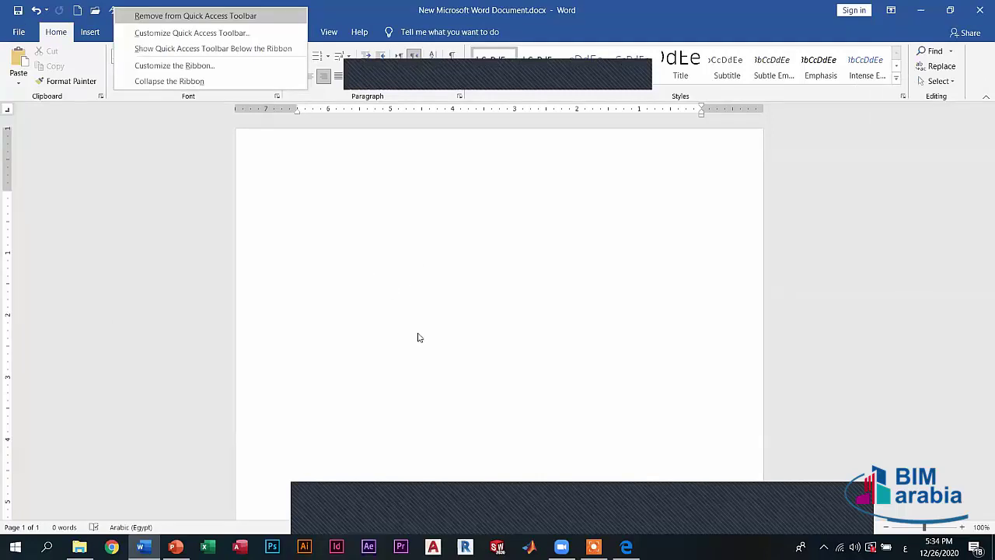
key("alt+f")
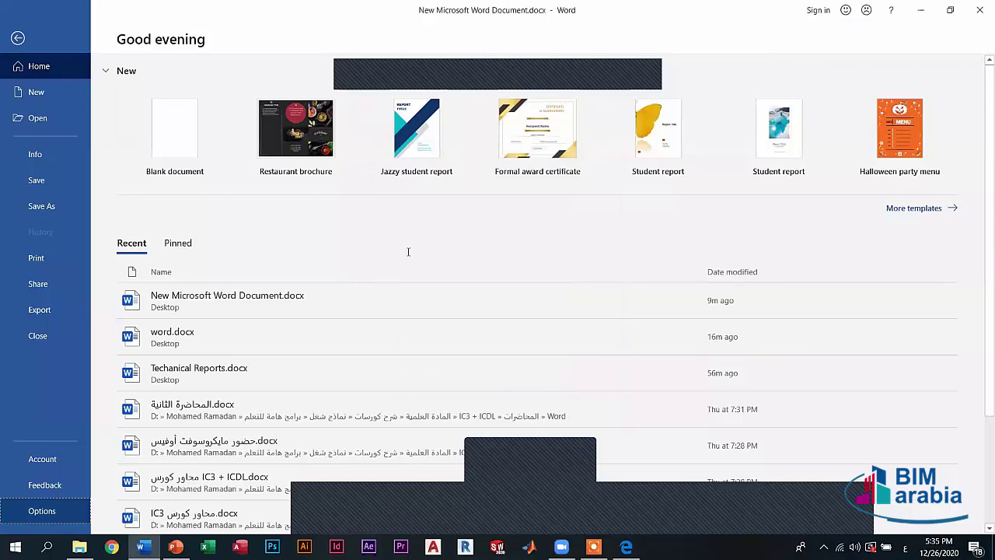
- Add Copy and Cut from Popular Commands to the Quick Access Toolbar list
key("Escape")
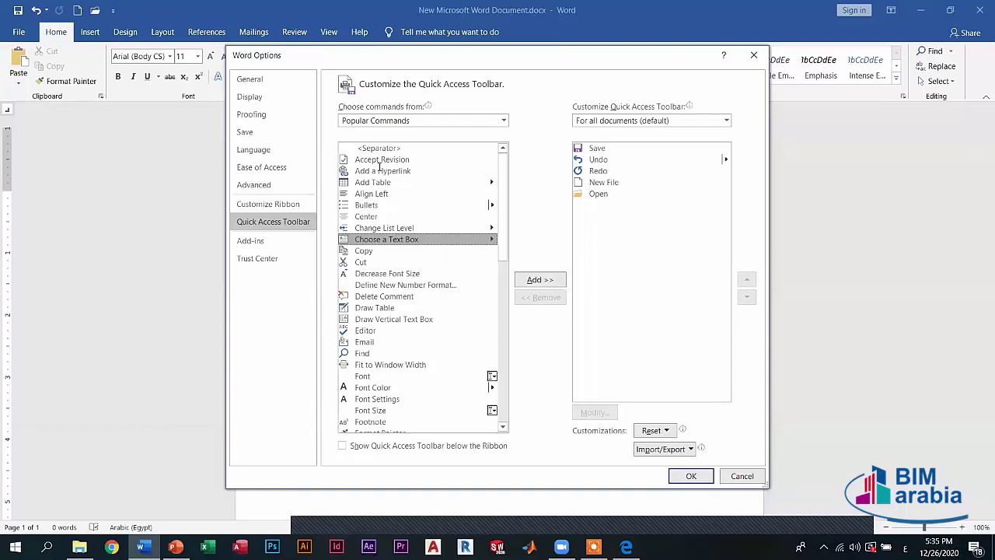
left_click(365, 251)
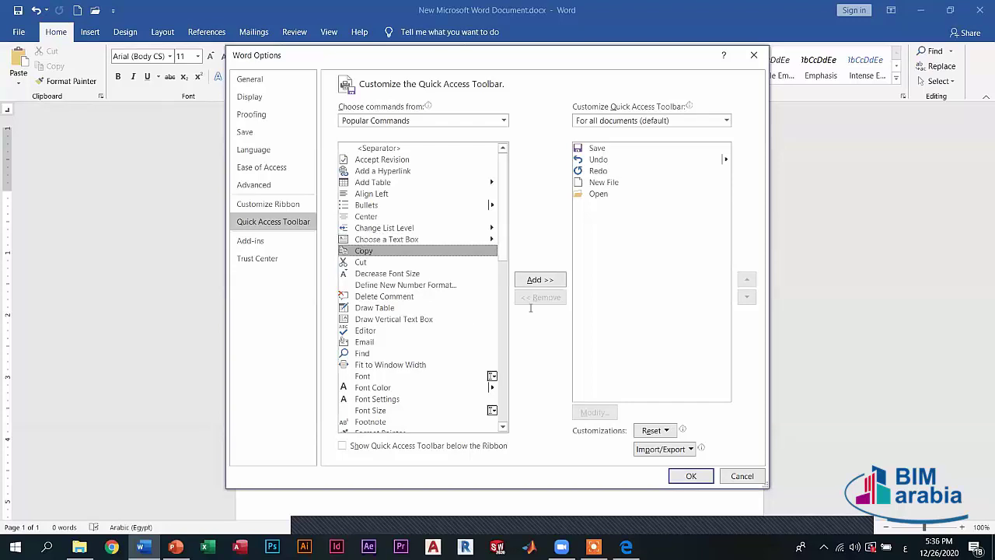
left_click(540, 279)
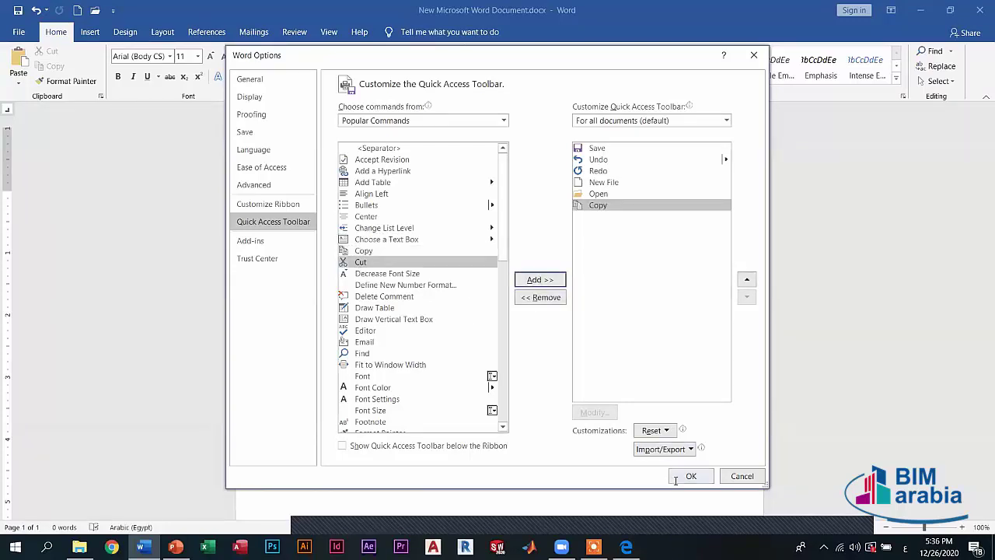
left_click(541, 280)
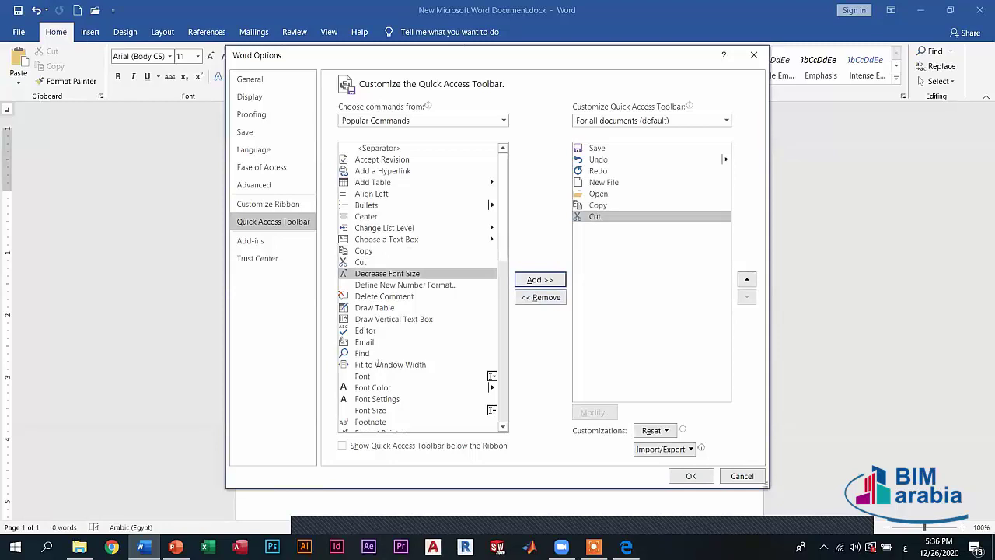
left_click(426, 353)
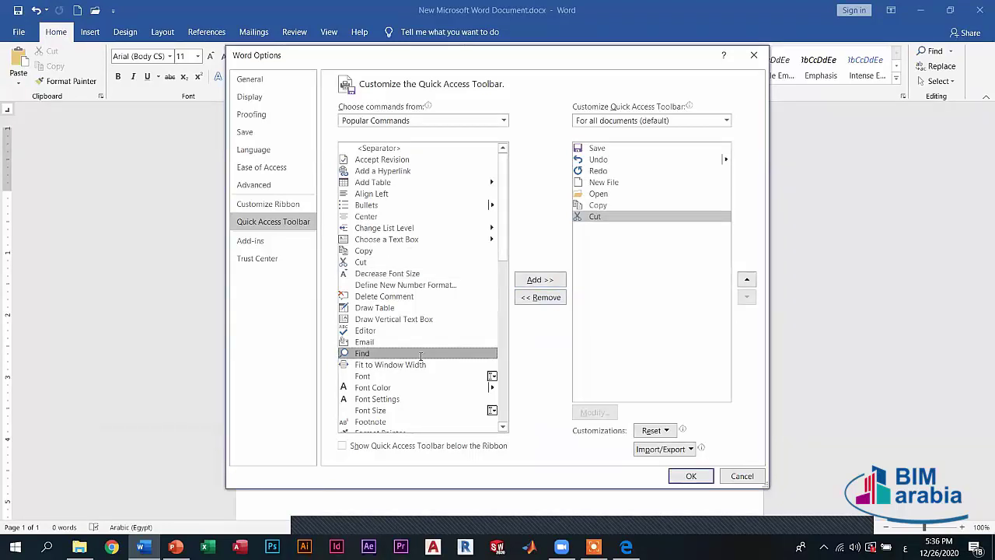
scroll(421, 356, "down", 5)
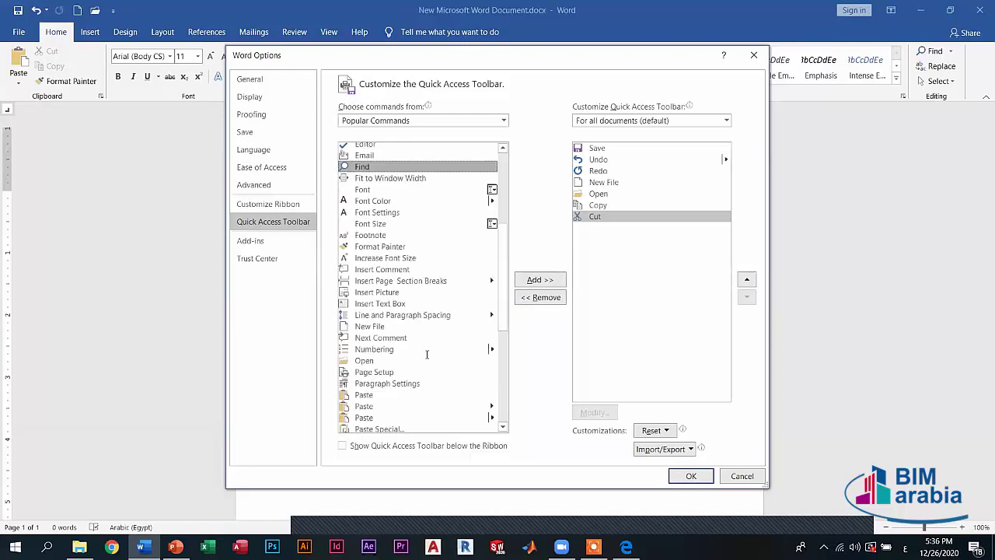
scroll(443, 355, "up", 5)
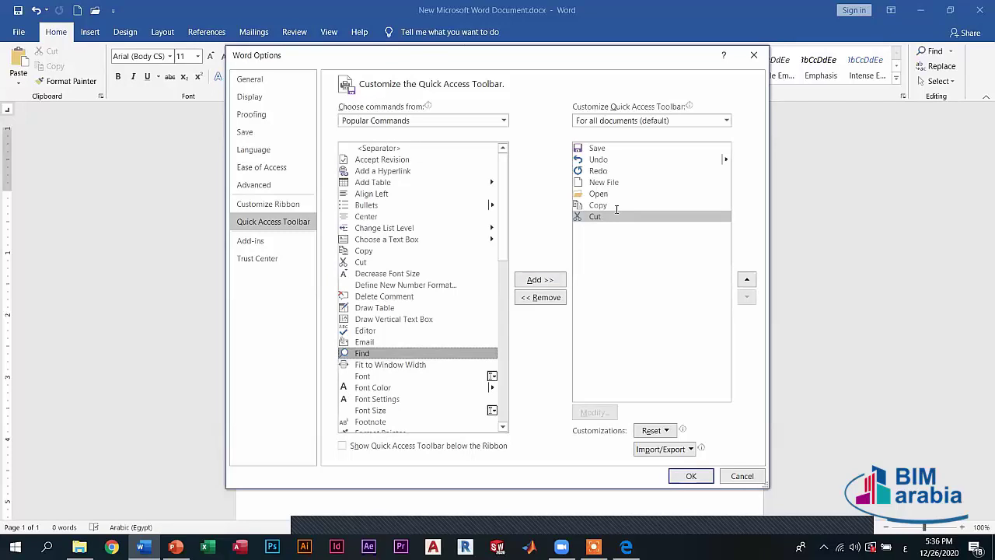
left_click(599, 182)
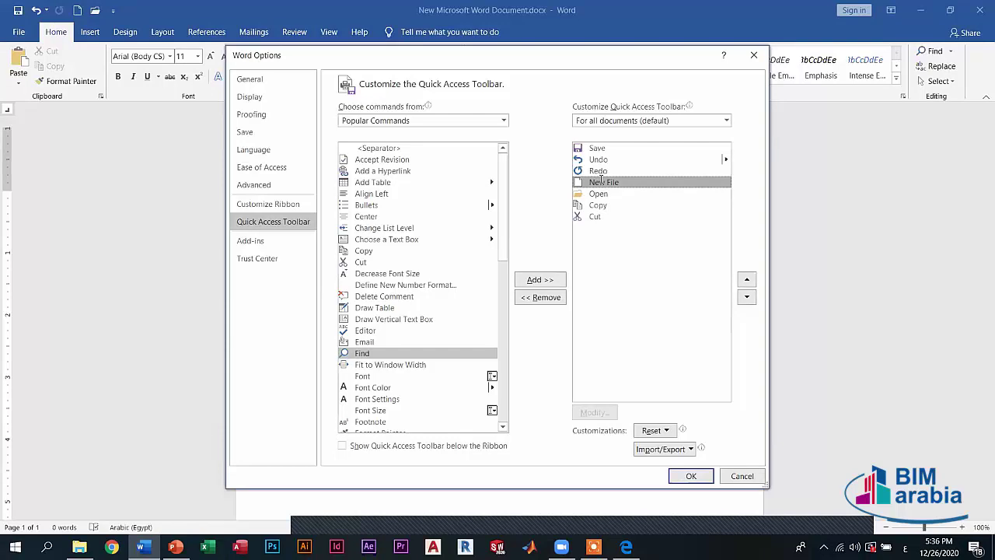
key("Home")
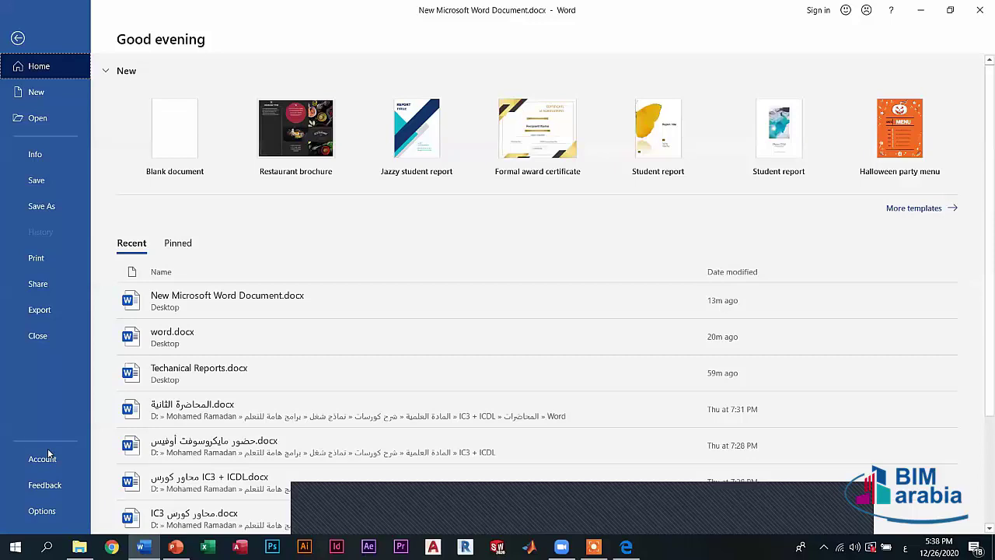
- View the Account page, cancel the Sign In window, and return to the blank document
left_click(43, 458)
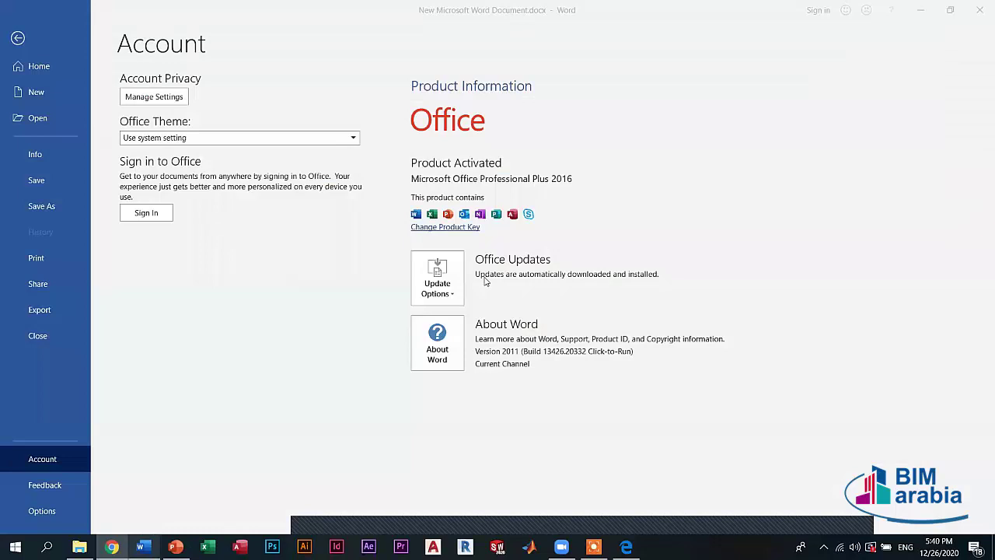
left_click(151, 213)
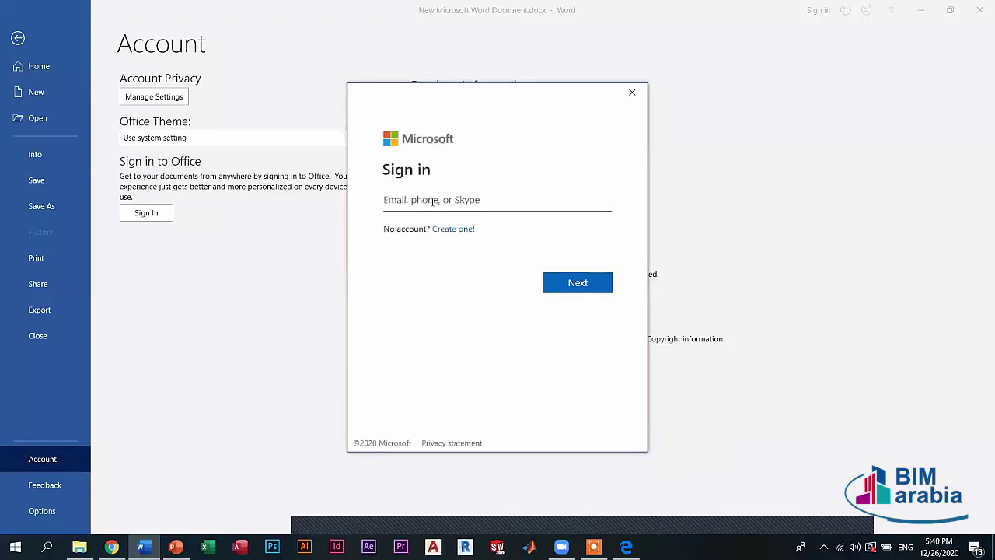
left_click(632, 92)
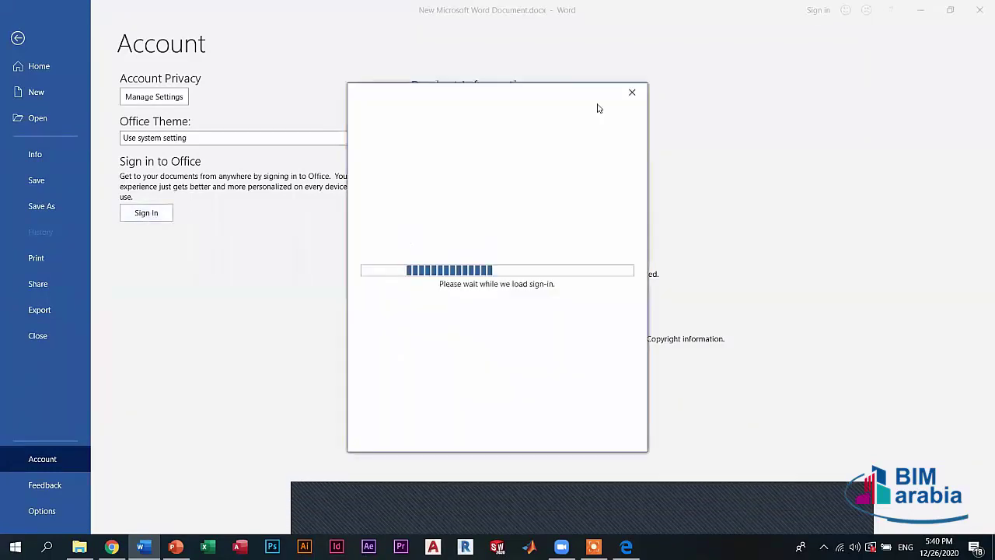
left_click(631, 94)
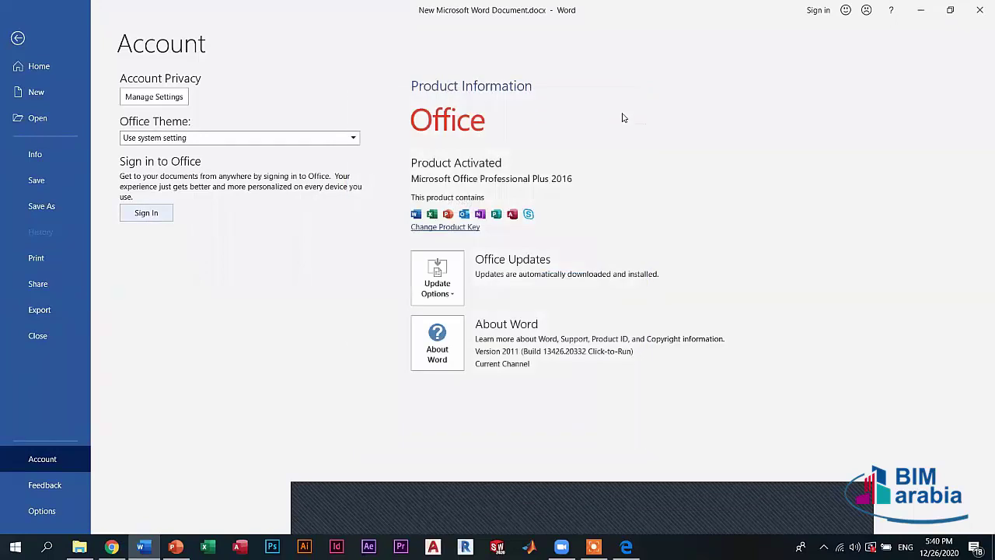
key("Escape")
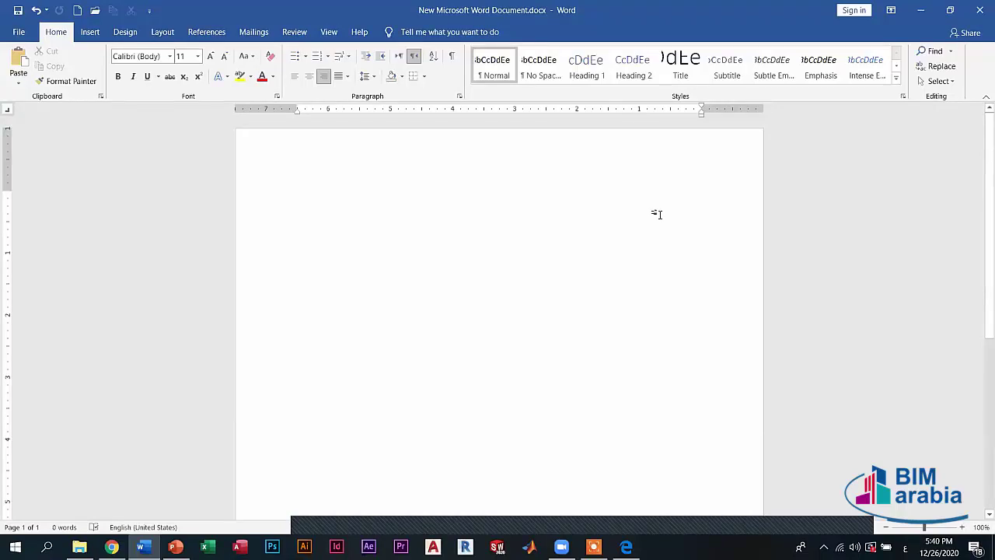
left_click(853, 11)
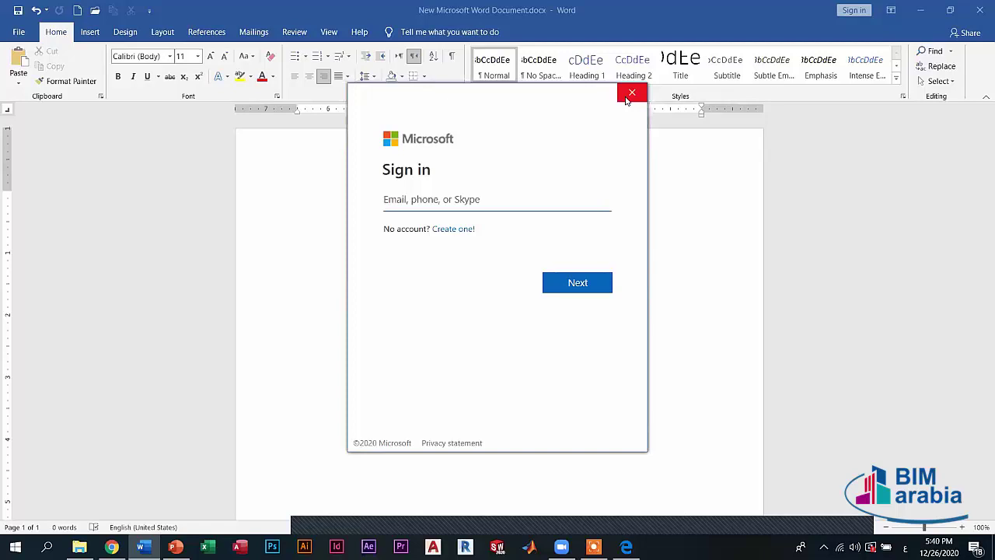
left_click(631, 95)
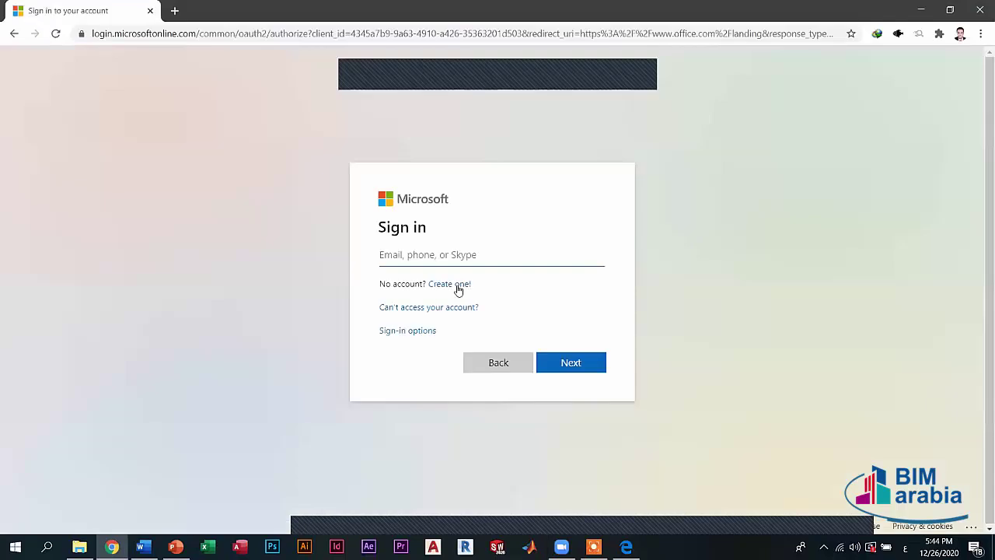
- View the Create account form from 'Create one!', then go back to Pick an account
left_click(459, 286)
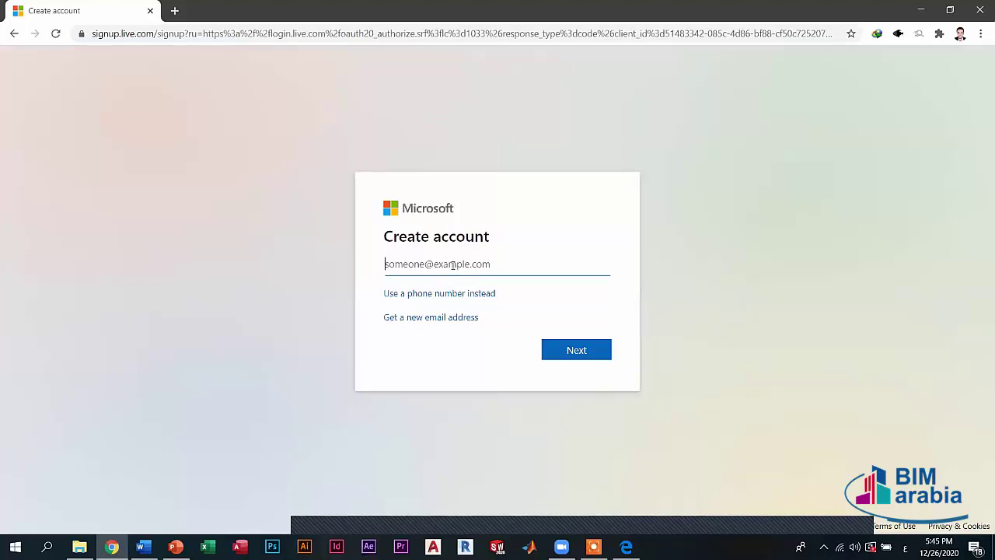
left_click(13, 34)
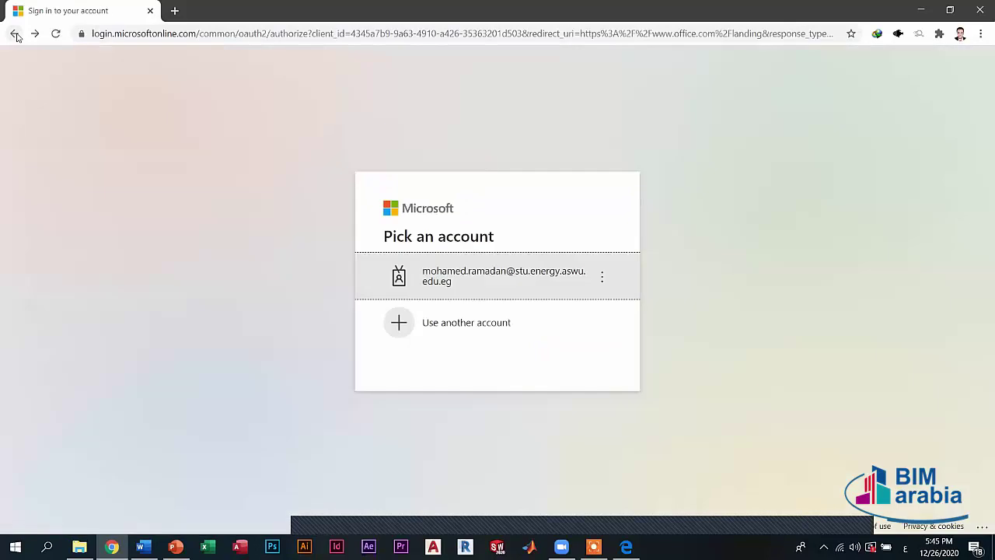
- Return to Office.com, start Sign in, choose another account, then follow 'Create one!'
left_click(15, 35)
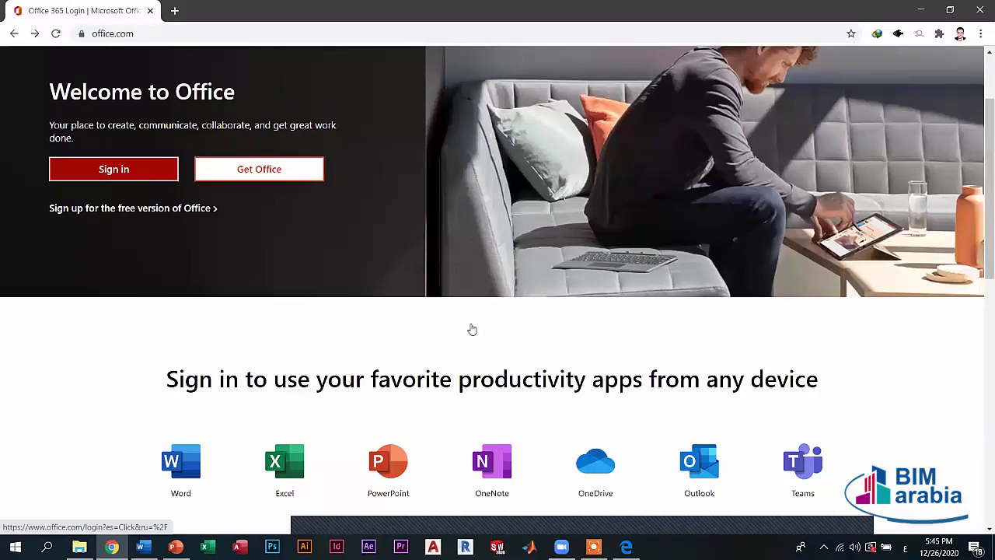
key("Return")
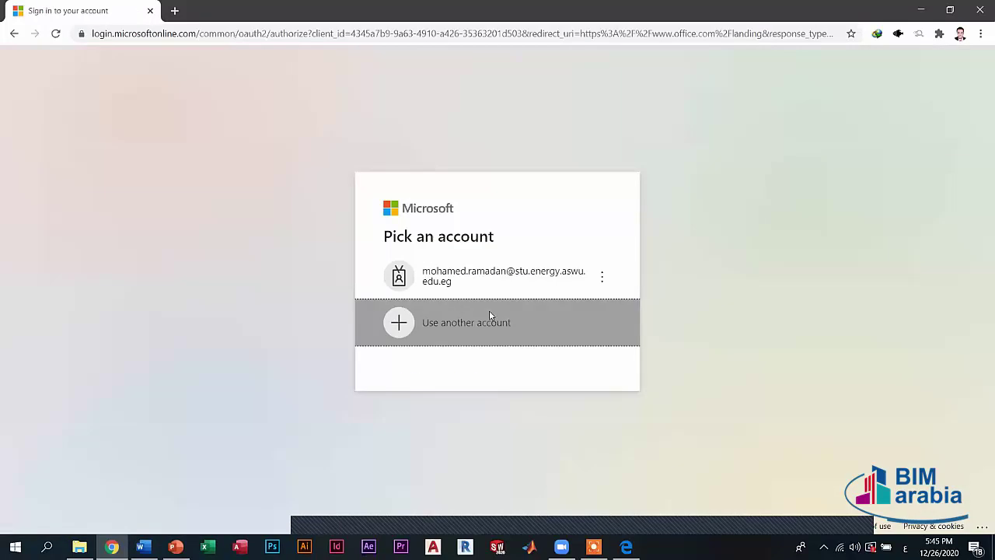
left_click(489, 315)
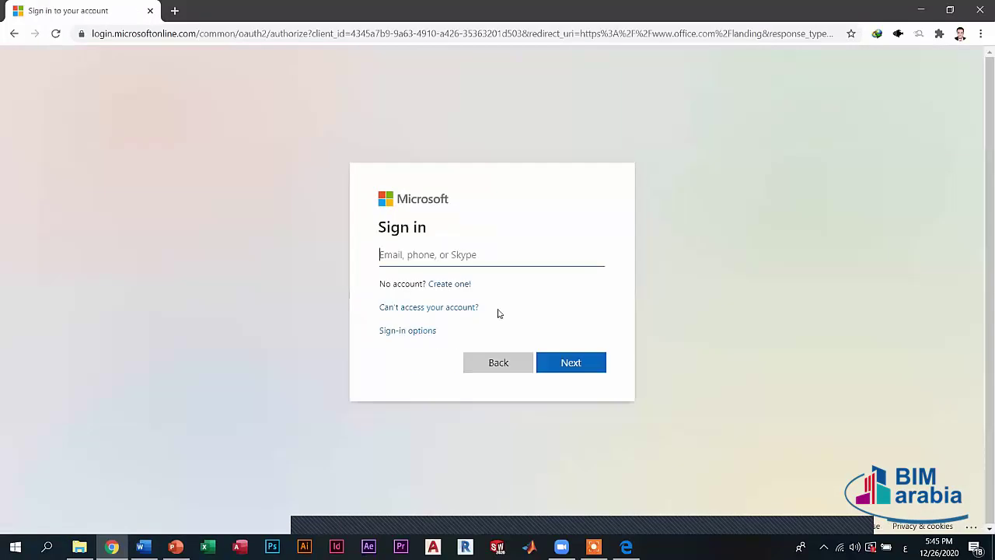
left_click(447, 286)
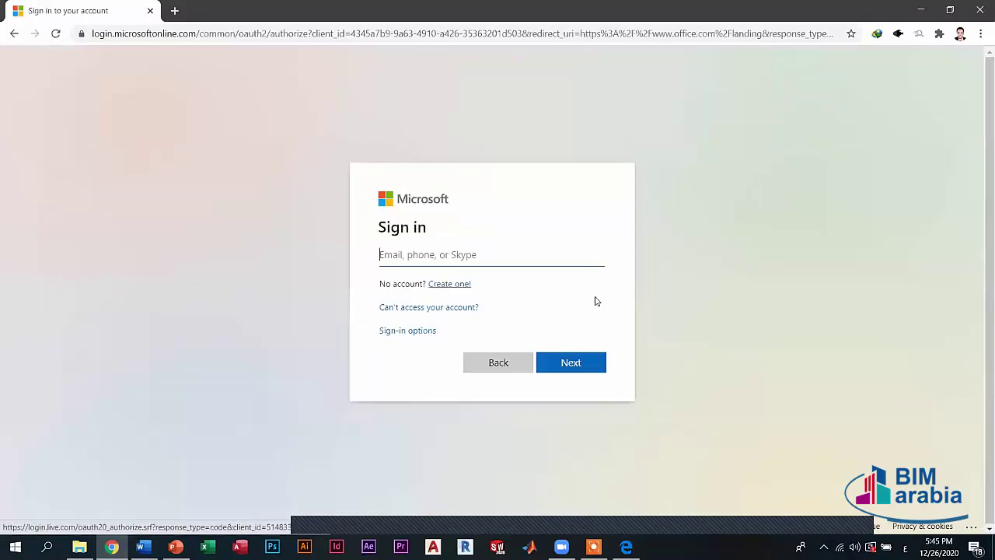